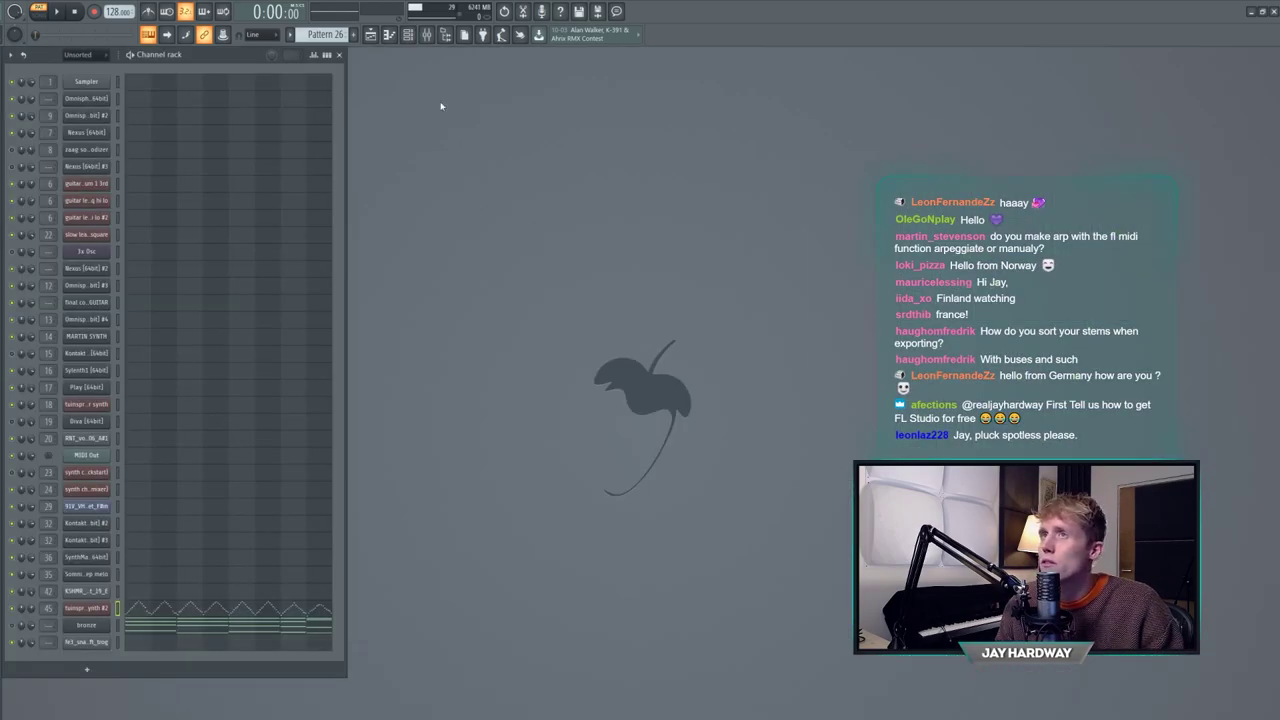
# - Open the playlist and play the arrangement from bar 39
pyautogui.press('F5')
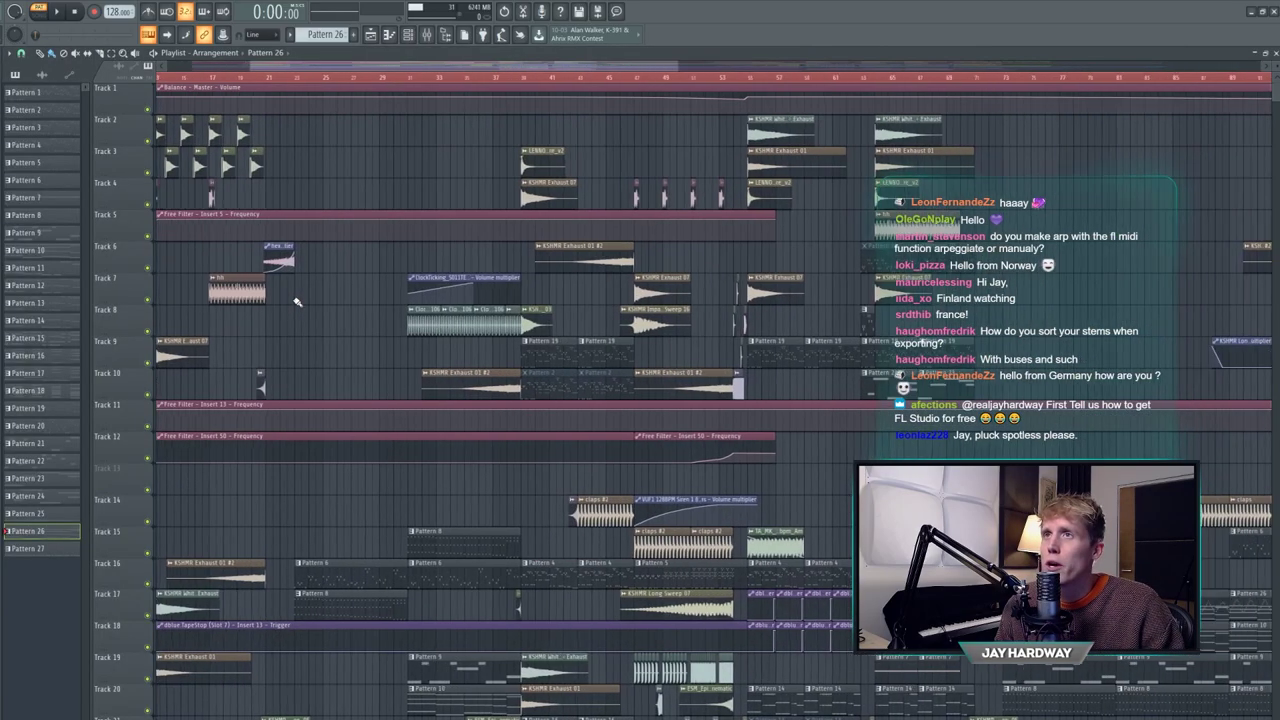
pyautogui.scroll(3, 294, 300)
pyautogui.scroll(-3, 597, 236)
pyautogui.scroll(-1, 590, 237)
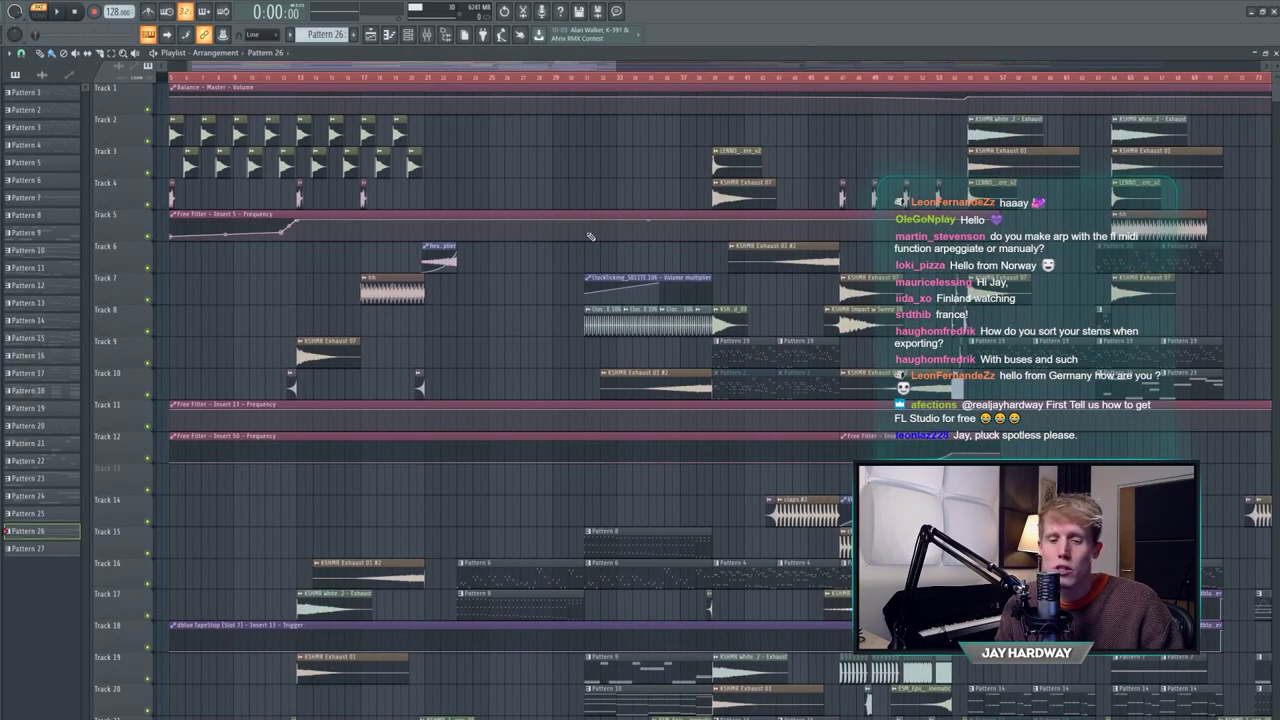
pyautogui.press('space')
pyautogui.click(706, 80)
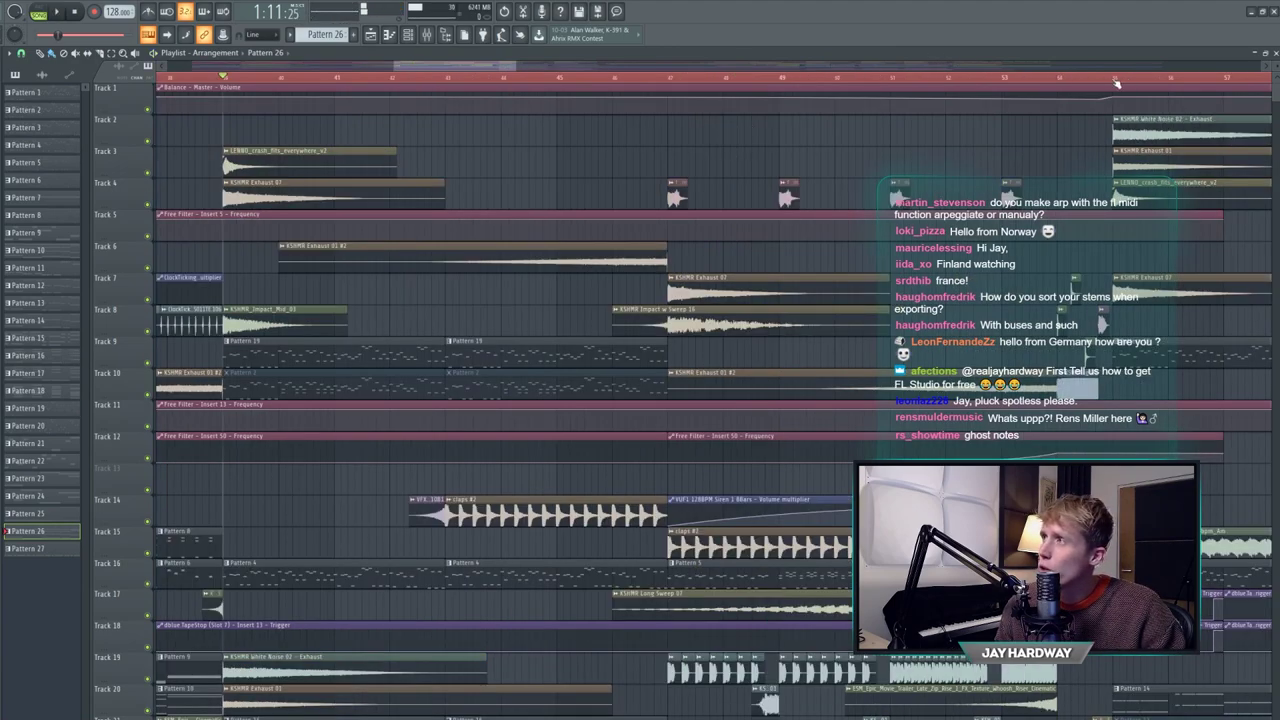
# - Play the section starting at bar 55 and examine the clips on the lower playlist tracks
pyautogui.click(1117, 84)
pyautogui.scroll(-4, 1128, 281)
pyautogui.scroll(-1, 1128, 281)
pyautogui.press('space')
pyautogui.scroll(4, 640, 345)
pyautogui.scroll(-6, 600, 430)
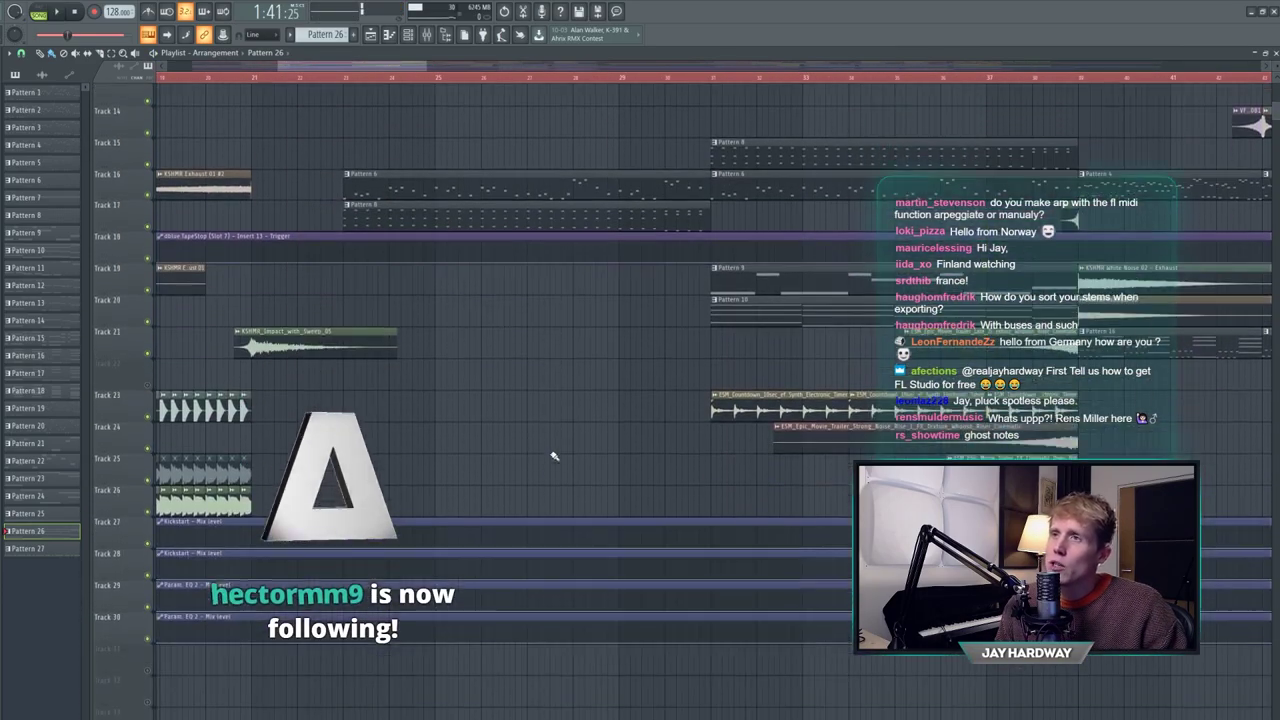
pyautogui.scroll(-5, 556, 456)
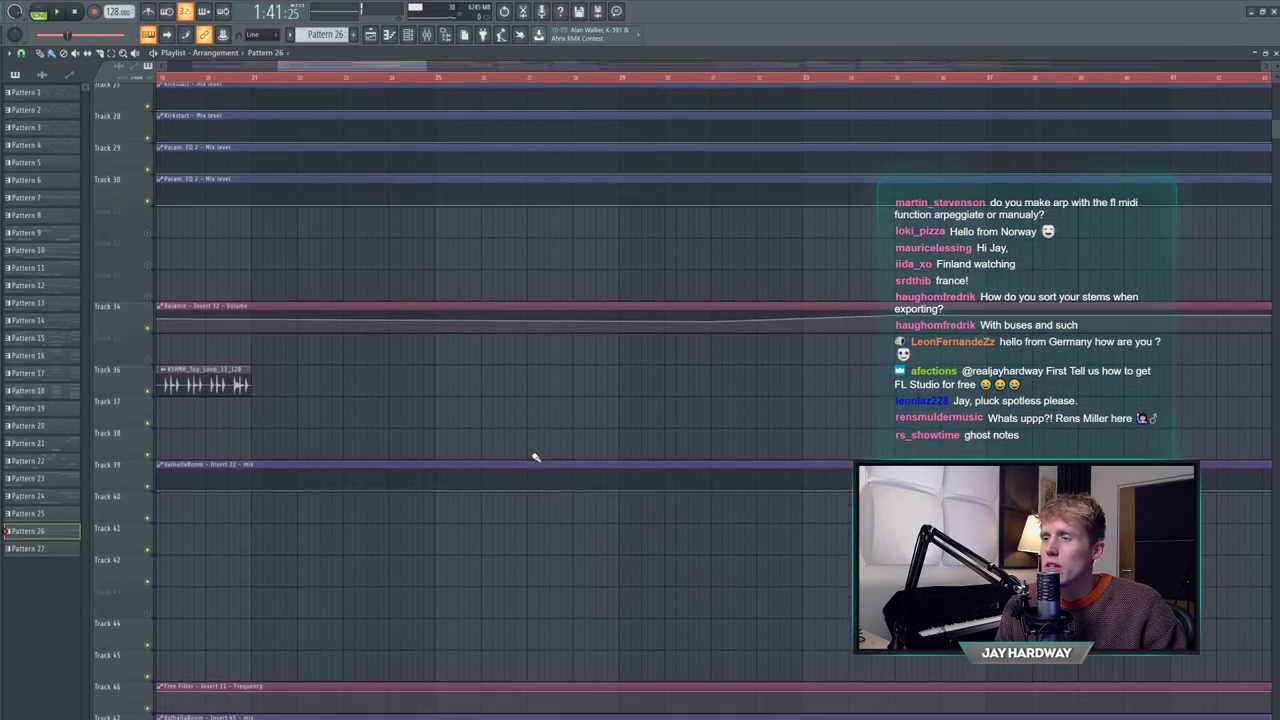
# - Play Pattern 6 from Track 16 on its own and inspect its slow lead square channel
pyautogui.scroll(7, 535, 456)
pyautogui.click(413, 416)
pyautogui.click(38, 12)
pyautogui.click(58, 11)
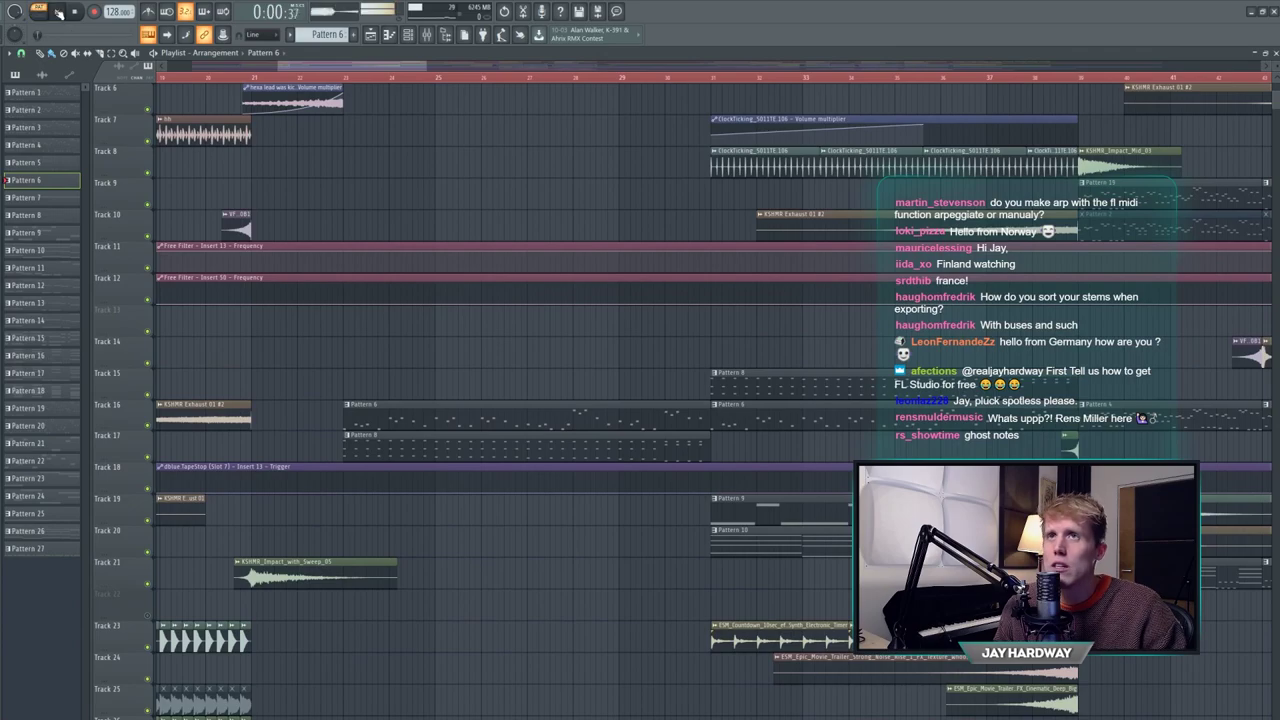
pyautogui.press('F5')
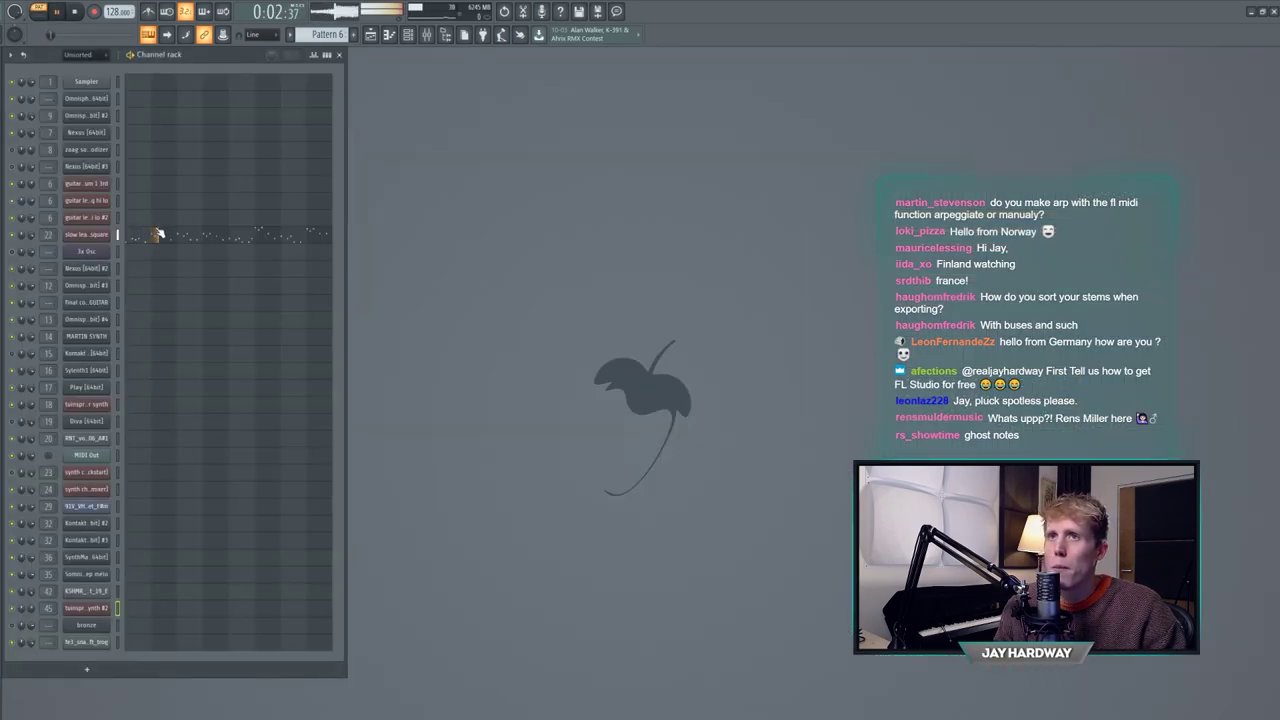
pyautogui.click(160, 237)
pyautogui.press('F5')
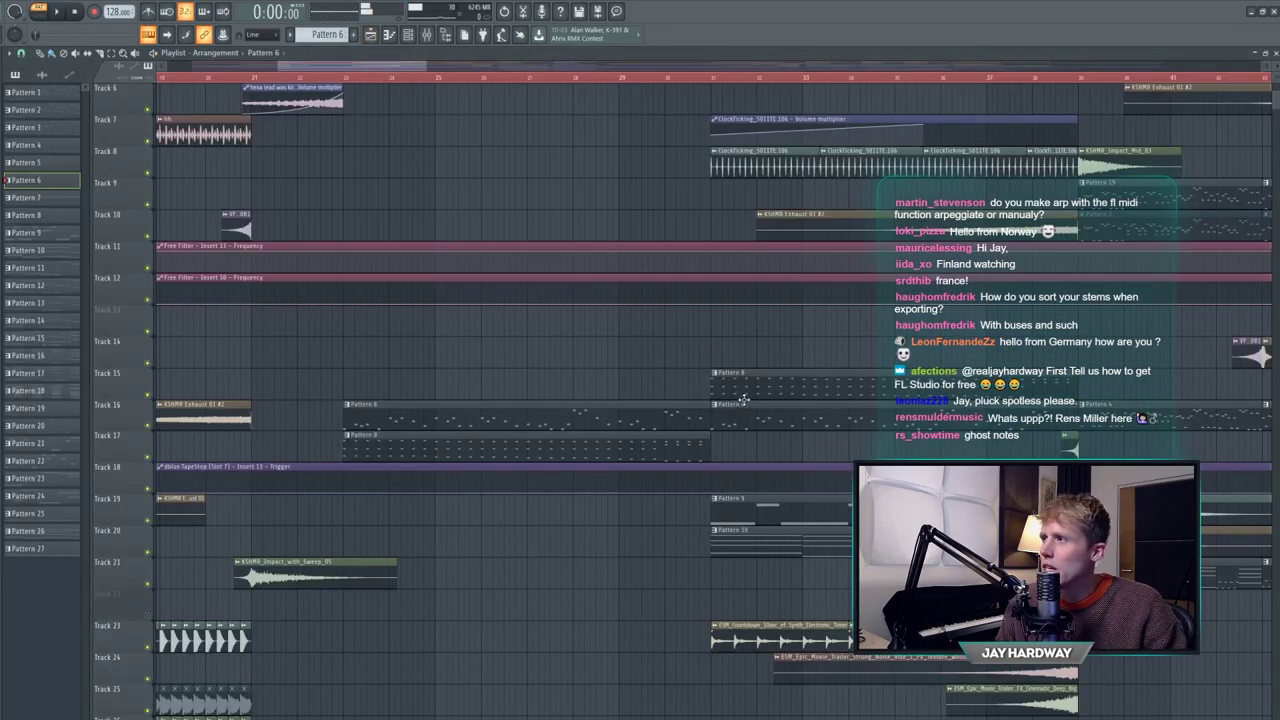
# - Play Pattern 4 on its own and inspect its guitar channels together with their mixer inserts
pyautogui.scroll(-4, 744, 401)
pyautogui.scroll(3, 941, 436)
pyautogui.click(971, 419)
pyautogui.press('F5')
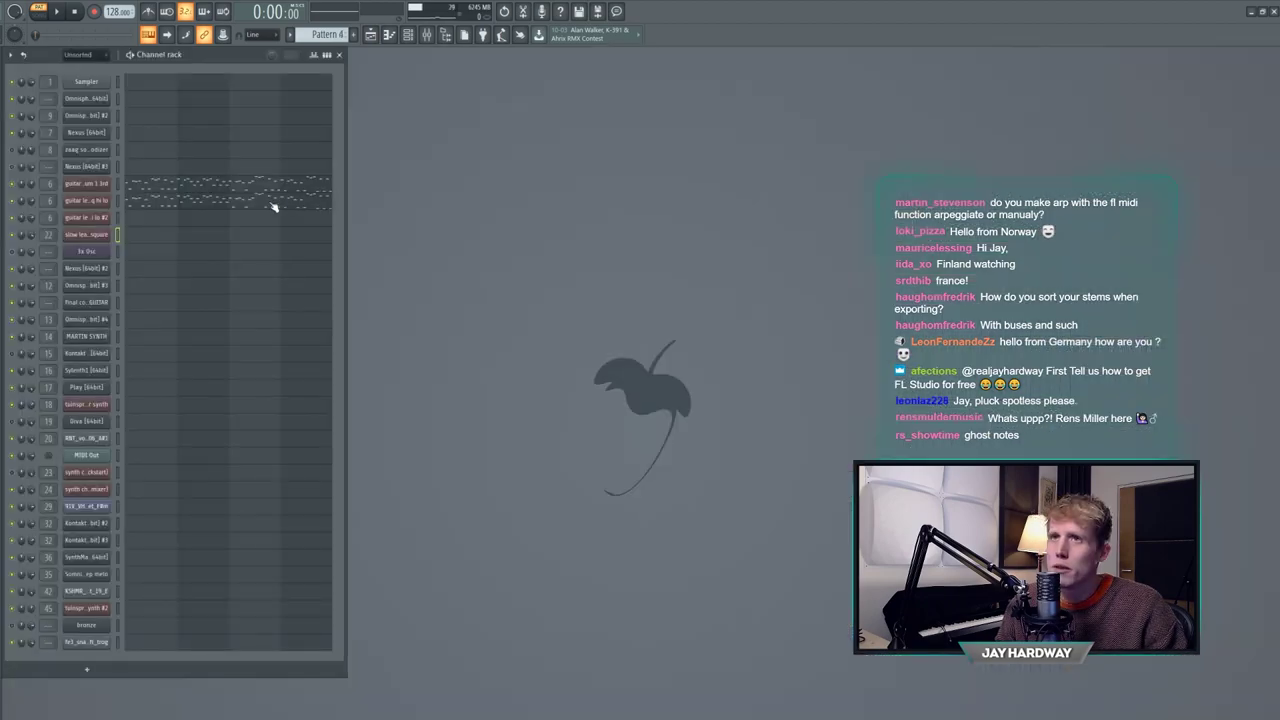
pyautogui.click(221, 188)
pyautogui.scroll(-5, 222, 191)
pyautogui.press('space')
pyautogui.press('F9')
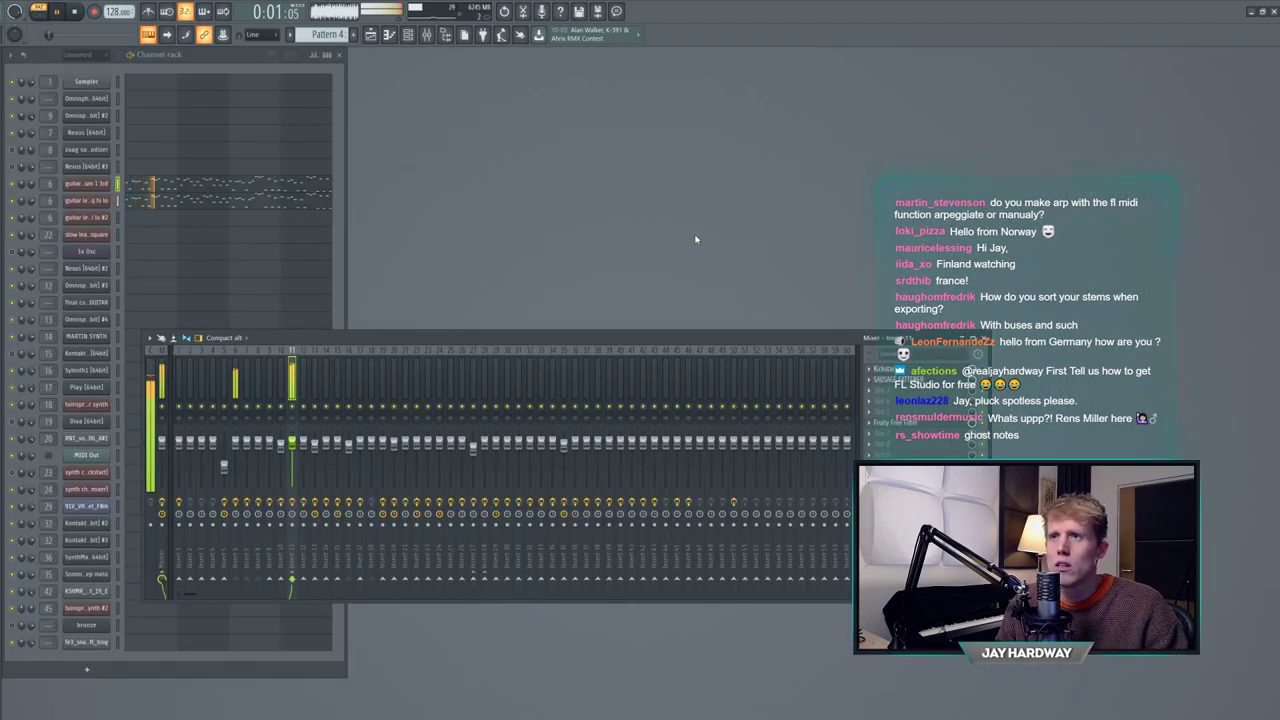
pyautogui.click(222, 191)
pyautogui.scroll(-2, 201, 191)
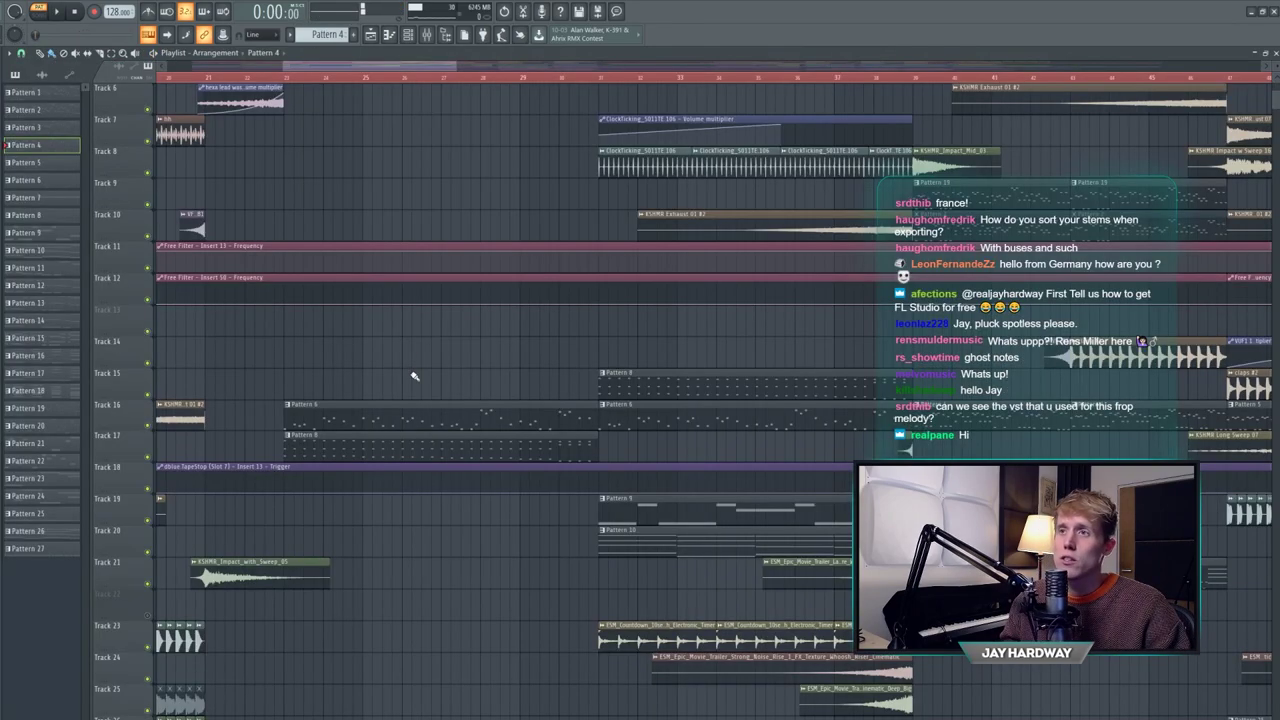
# - Set playback to Pattern 6 at bar 23 and try notes on its slow lead square synth in Sylenth1
pyautogui.click(326, 403)
pyautogui.click(285, 77)
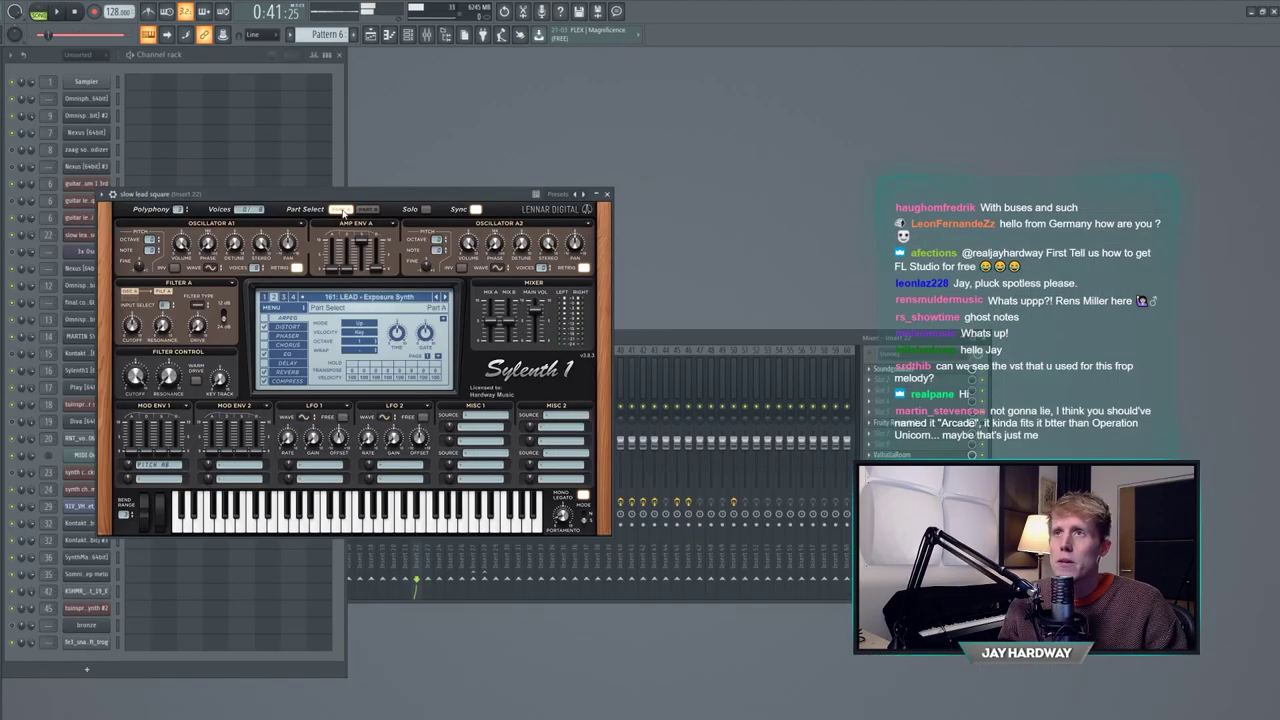
pyautogui.moveTo(343, 197); pyautogui.dragTo(634, 204)
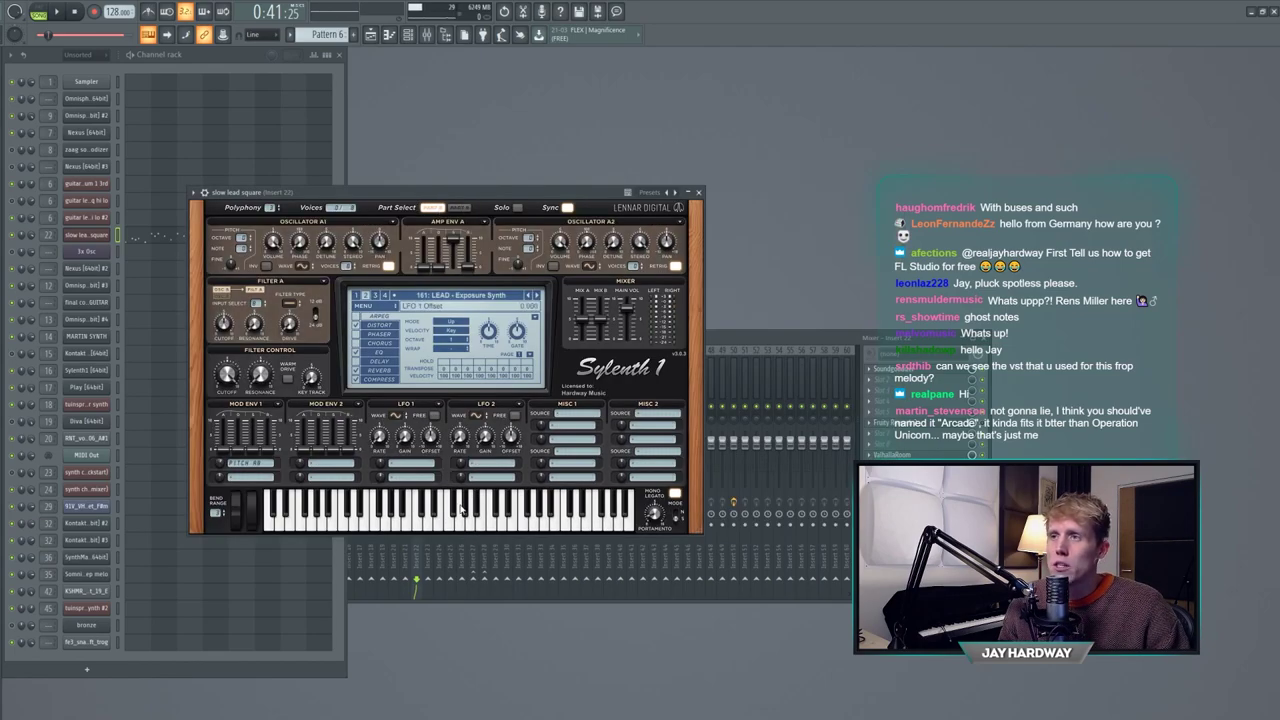
pyautogui.click(428, 525)
pyautogui.click(438, 525)
pyautogui.click(474, 525)
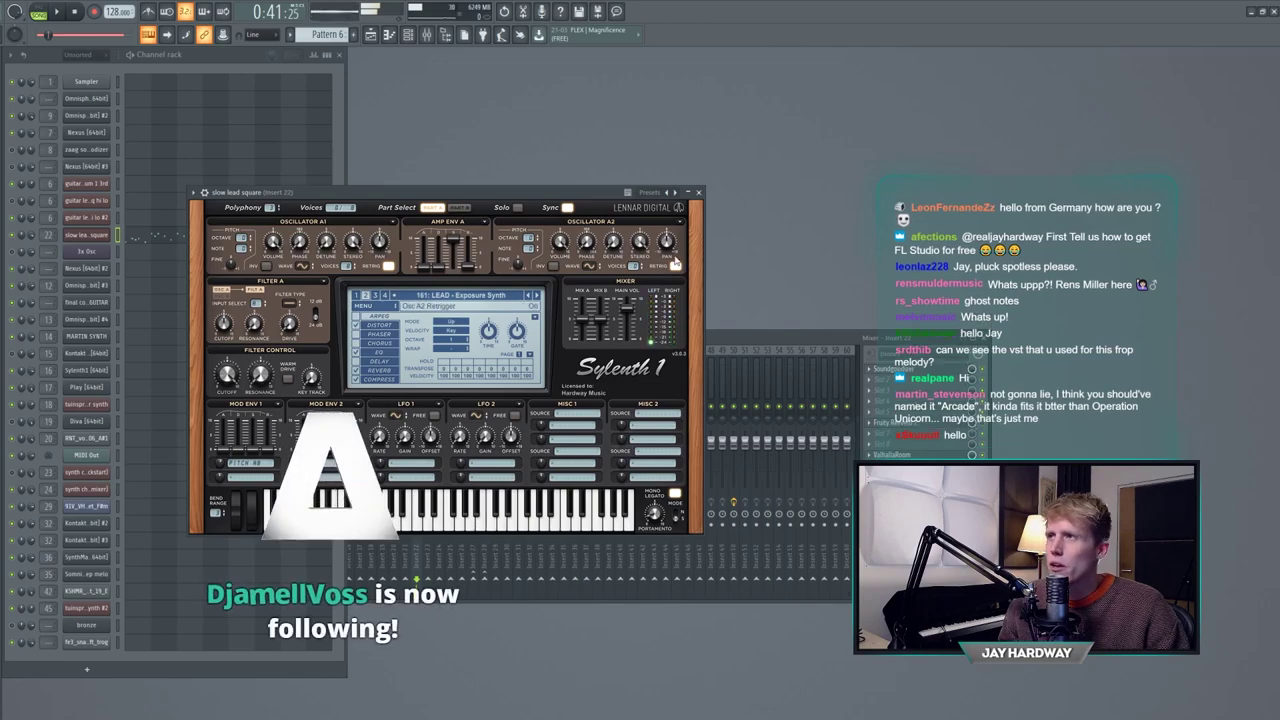
# - Close the lead synth and reposition the mixer to inspect the effects on insert 22
pyautogui.click(699, 193)
pyautogui.moveTo(634, 339); pyautogui.dragTo(716, 311)
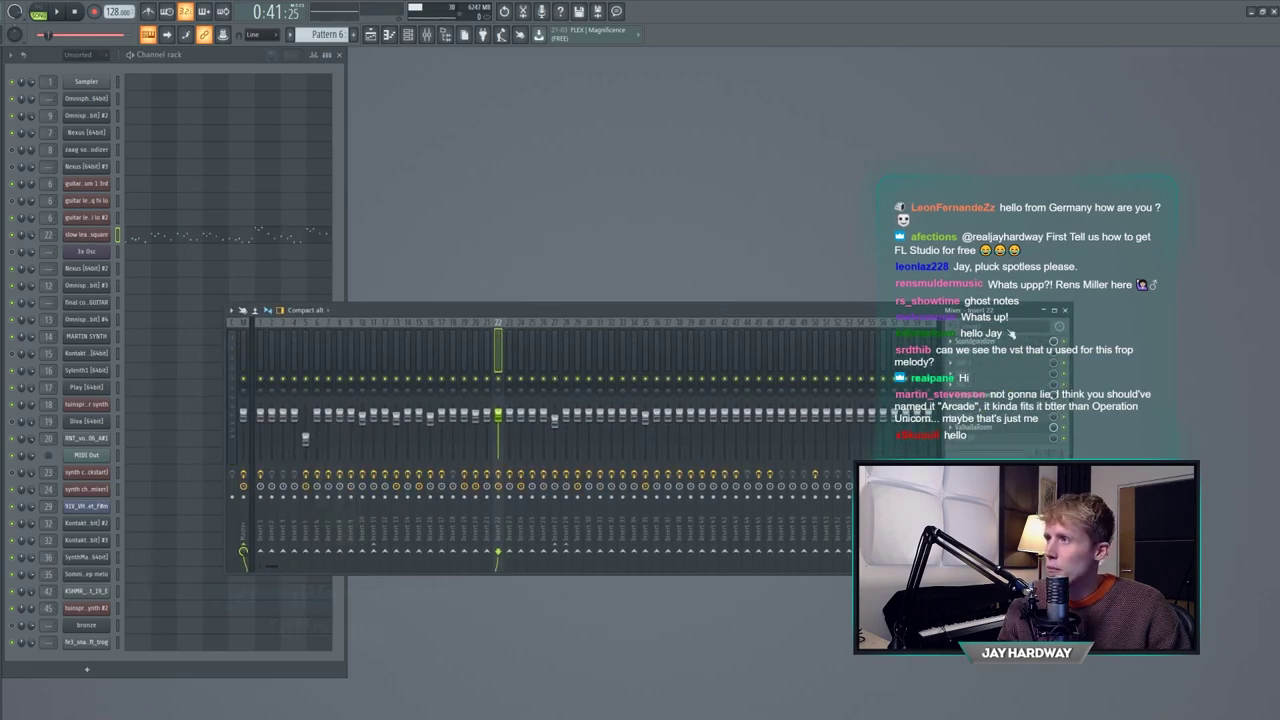
pyautogui.press('l')
pyautogui.press('space')
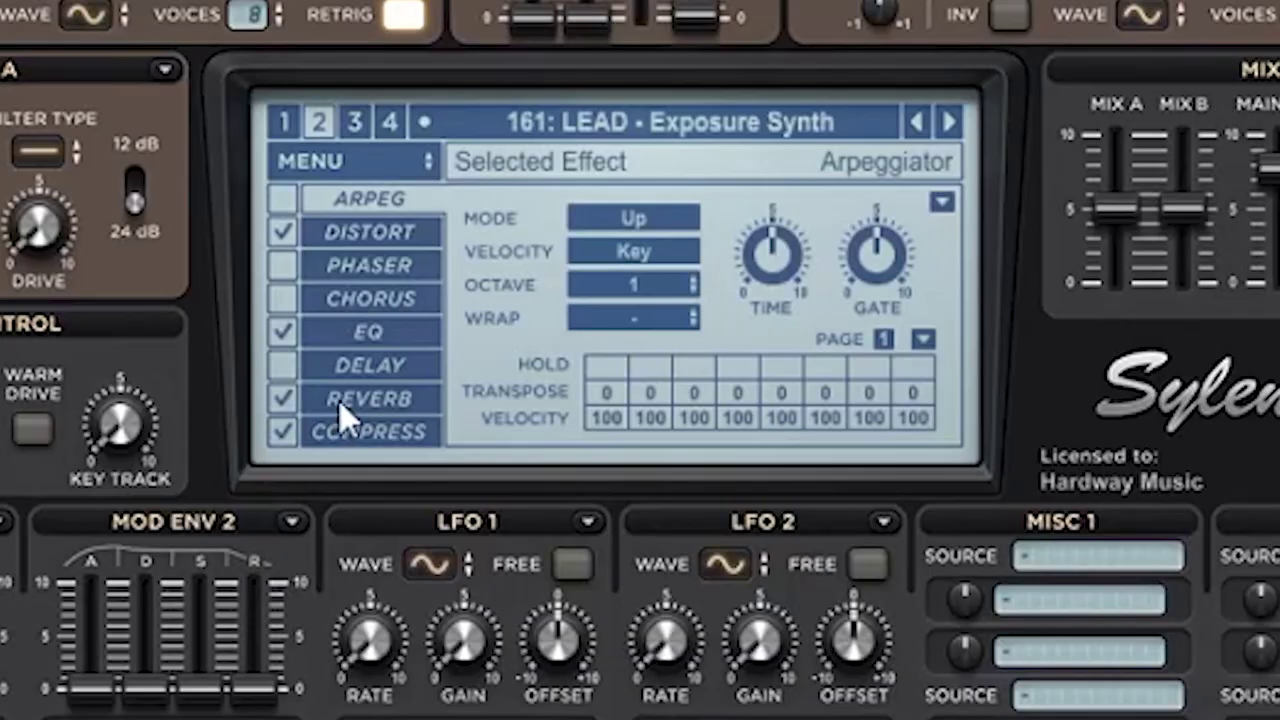
# - Open the reverb settings of the Exposure Synth preset and audition Pattern 6 with that effect
pyautogui.click(339, 400)
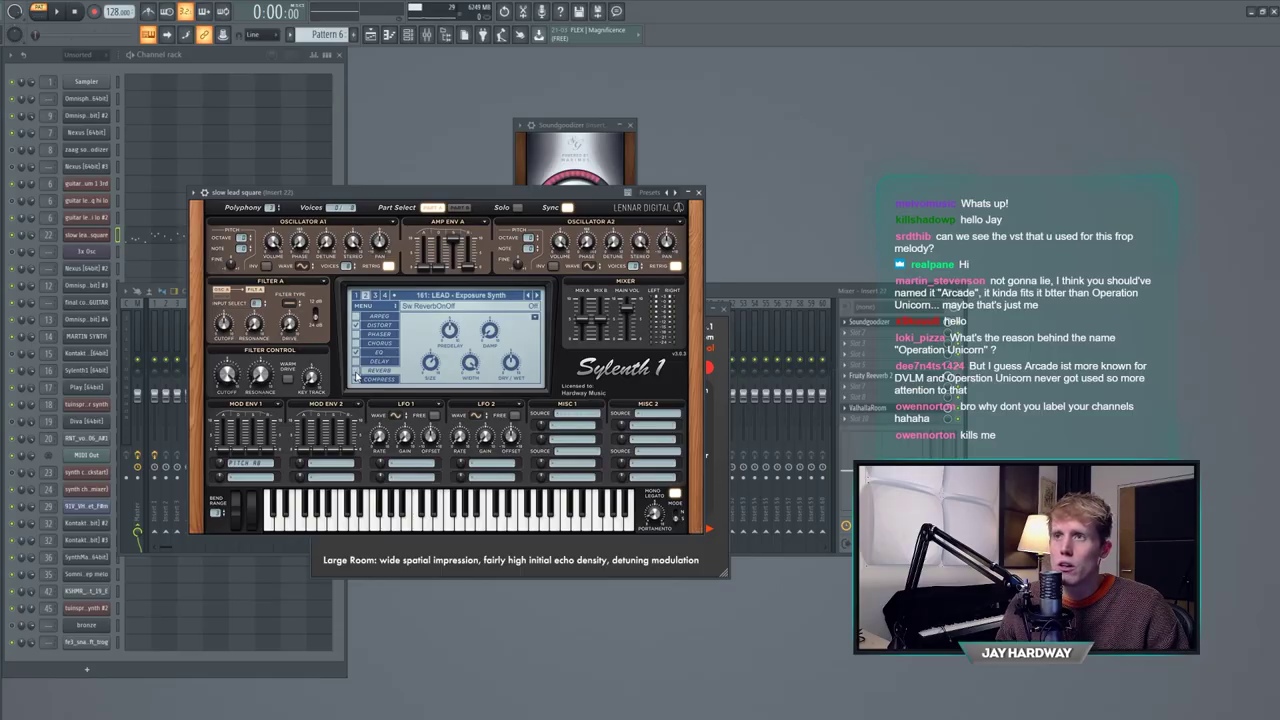
pyautogui.press('space')
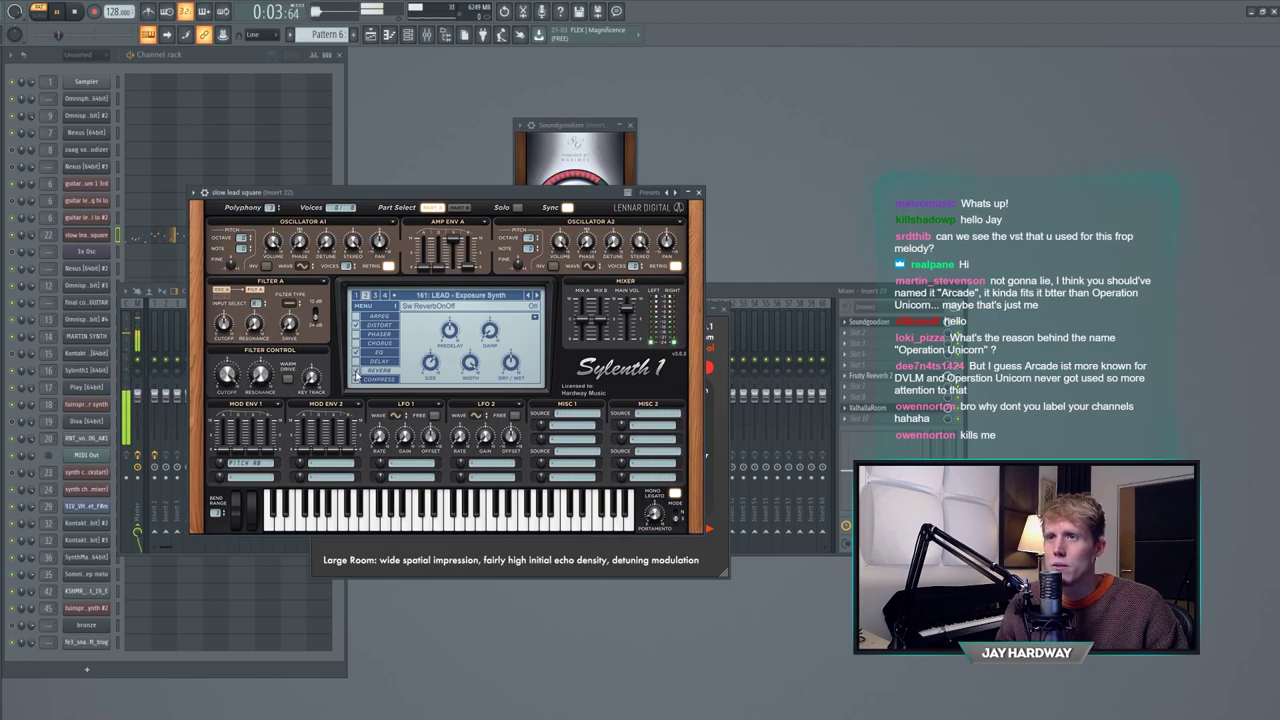
pyautogui.click(701, 193)
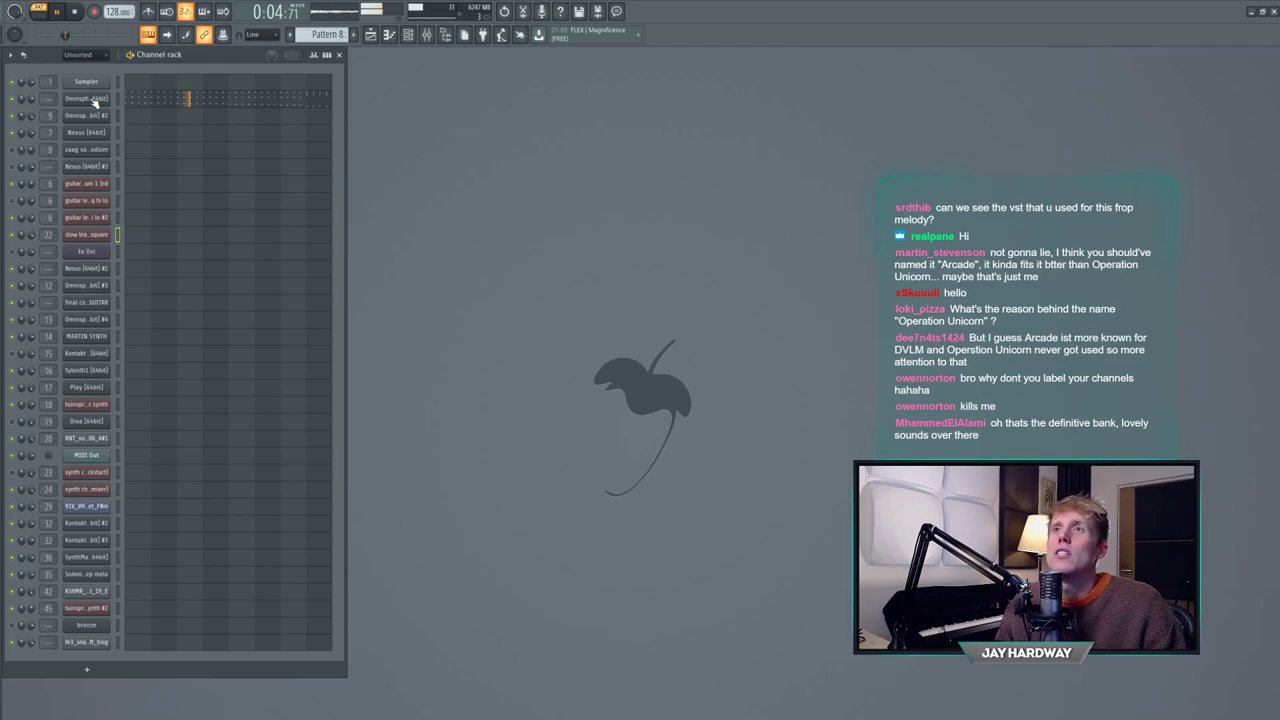
# - Open Pattern 8's Omnisphere channel, look through its patch list and examine the chord notes while the pattern plays
pyautogui.click(86, 98)
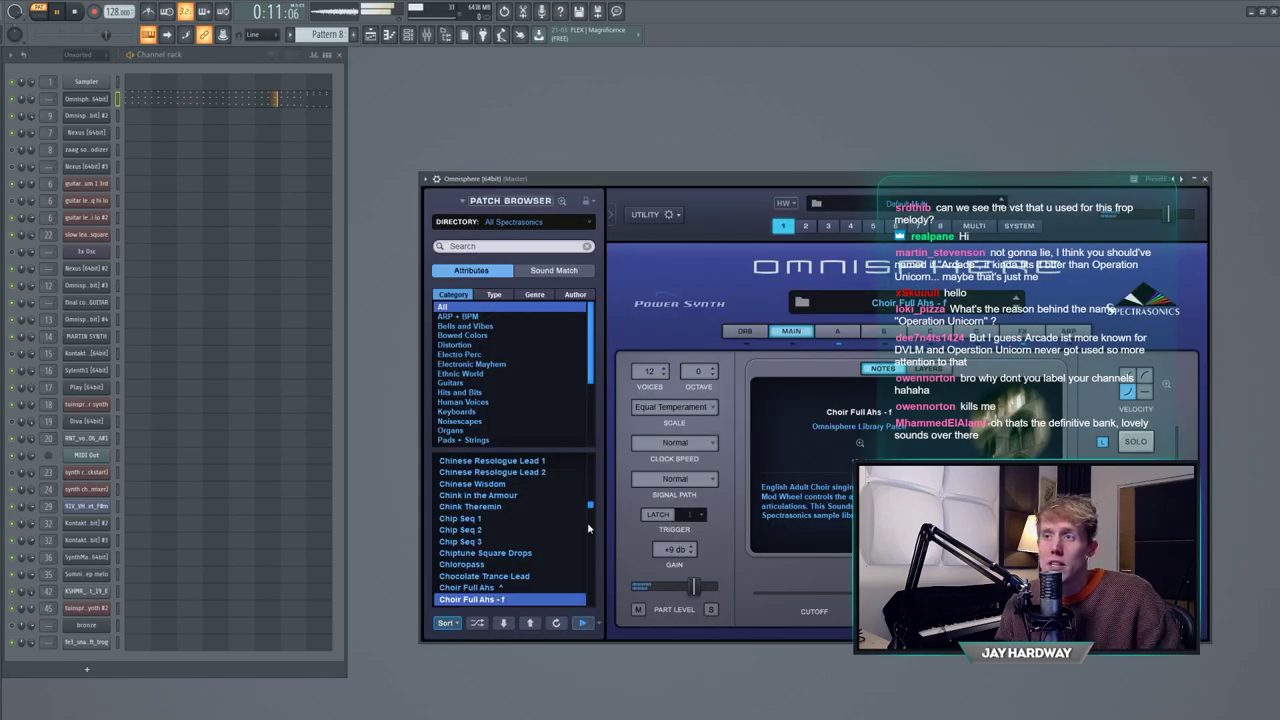
pyautogui.moveTo(591, 510); pyautogui.dragTo(591, 511)
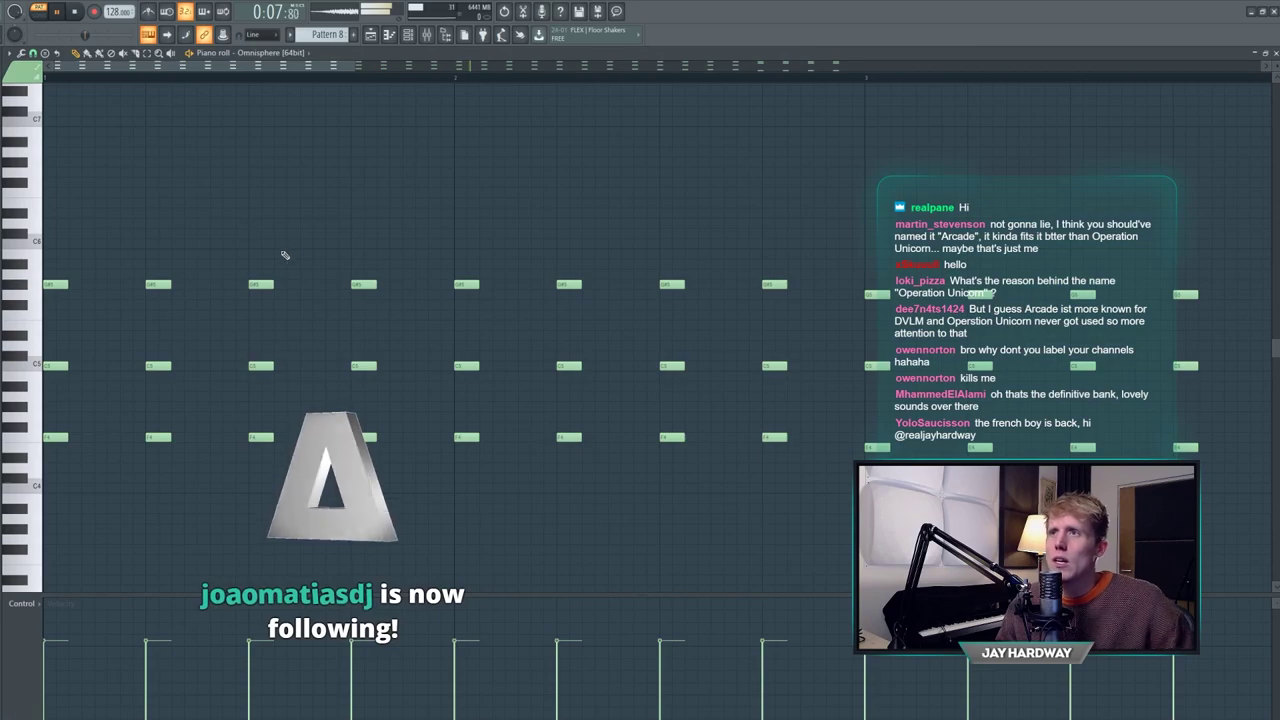
pyautogui.scroll(-4, 289, 260)
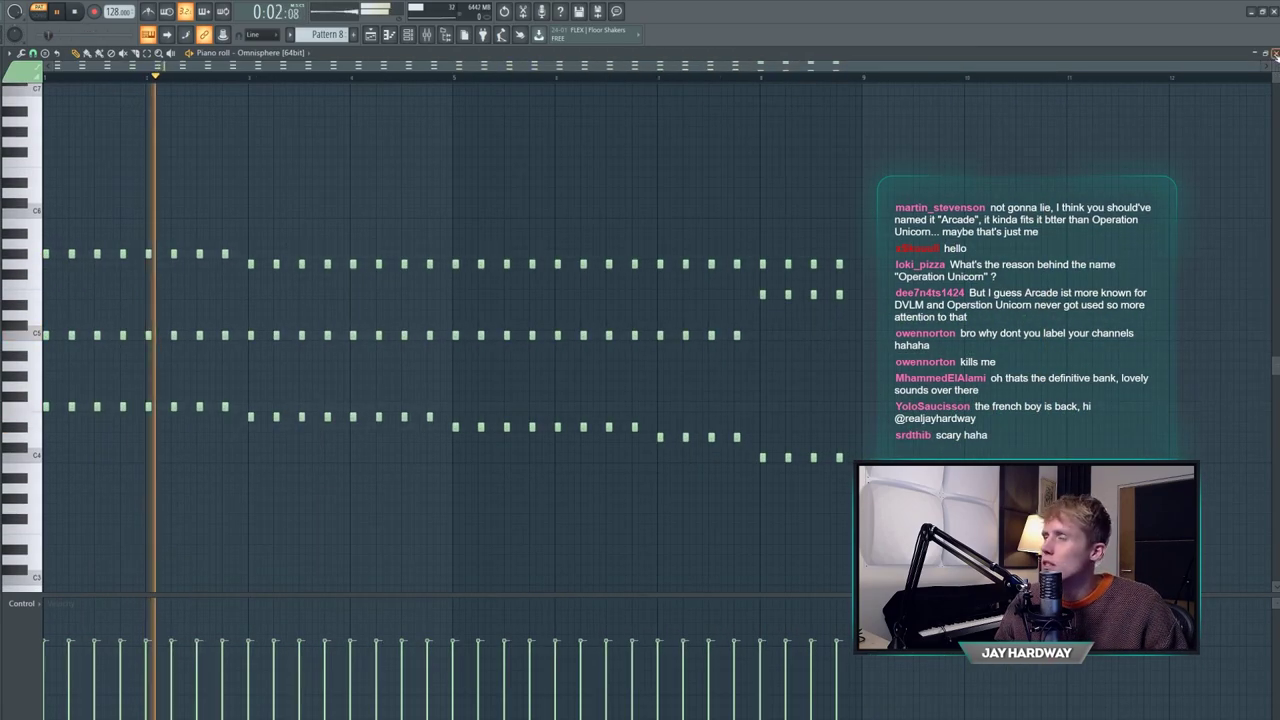
pyautogui.press('space')
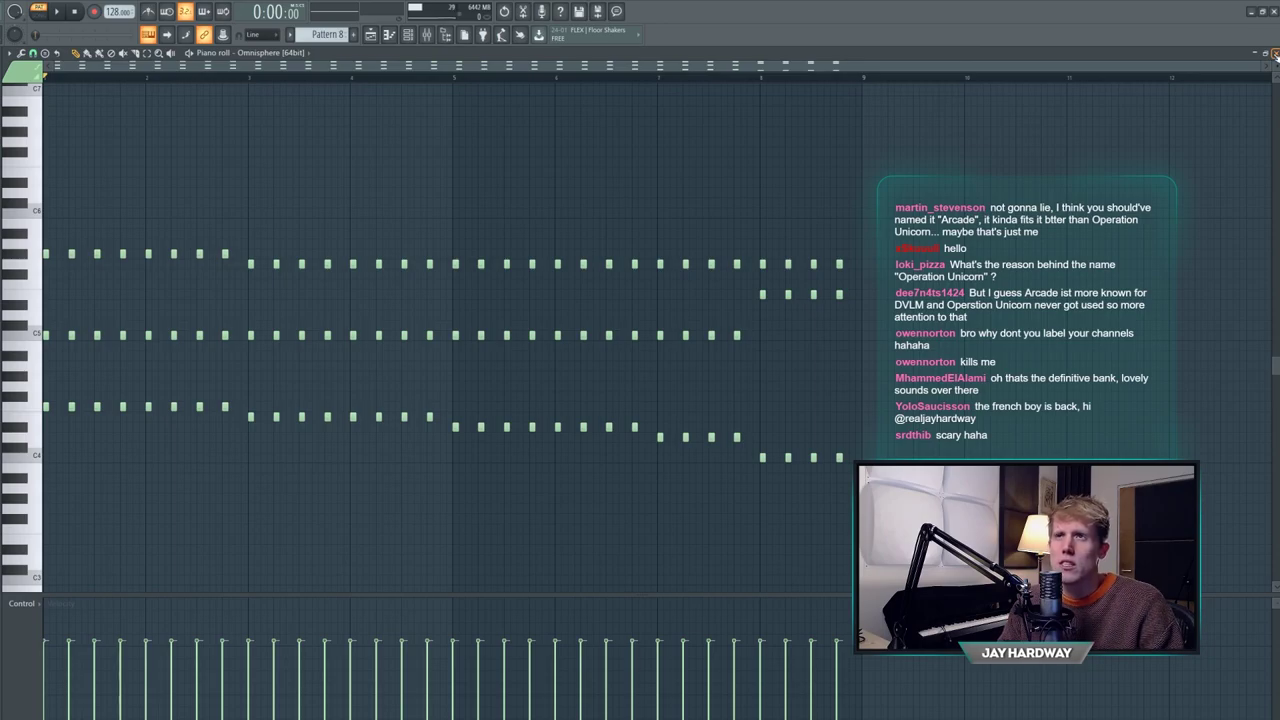
pyautogui.click(1275, 54)
# - Audition the reversed hexa lead melody clip on Track 6 in solo
pyautogui.scroll(-5, 443, 455)
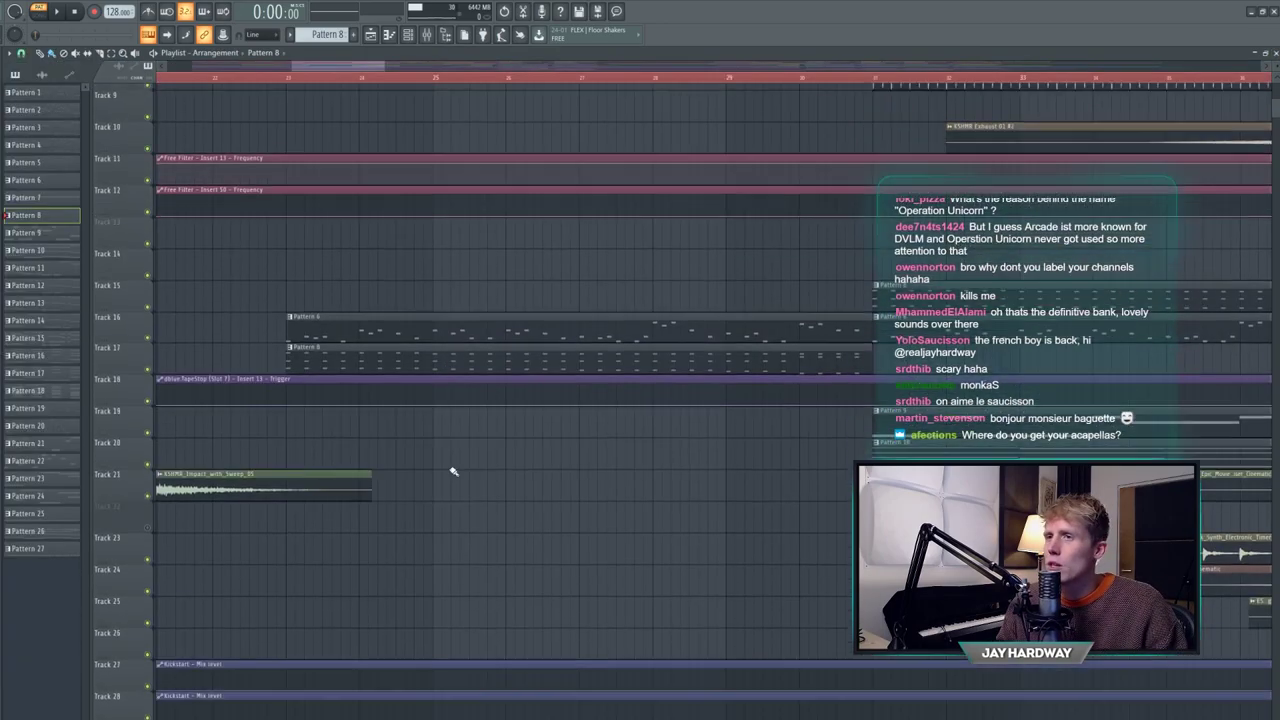
pyautogui.scroll(5, 426, 415)
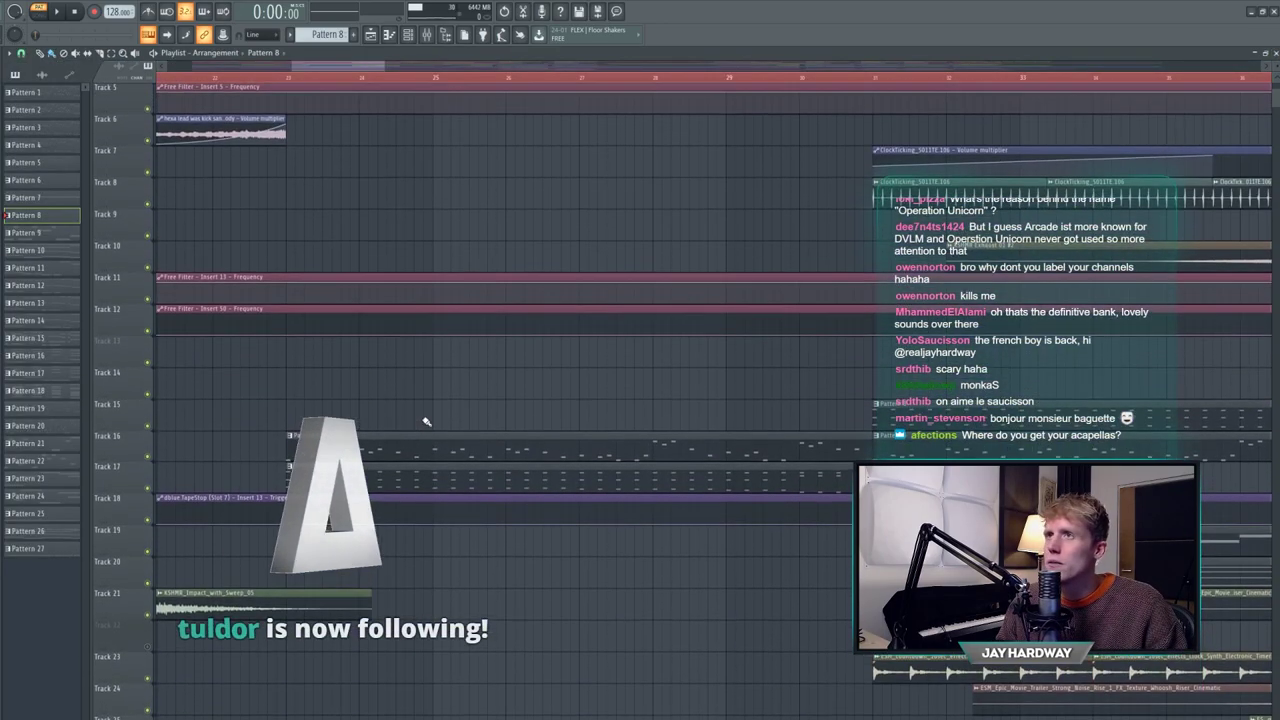
pyautogui.press('space')
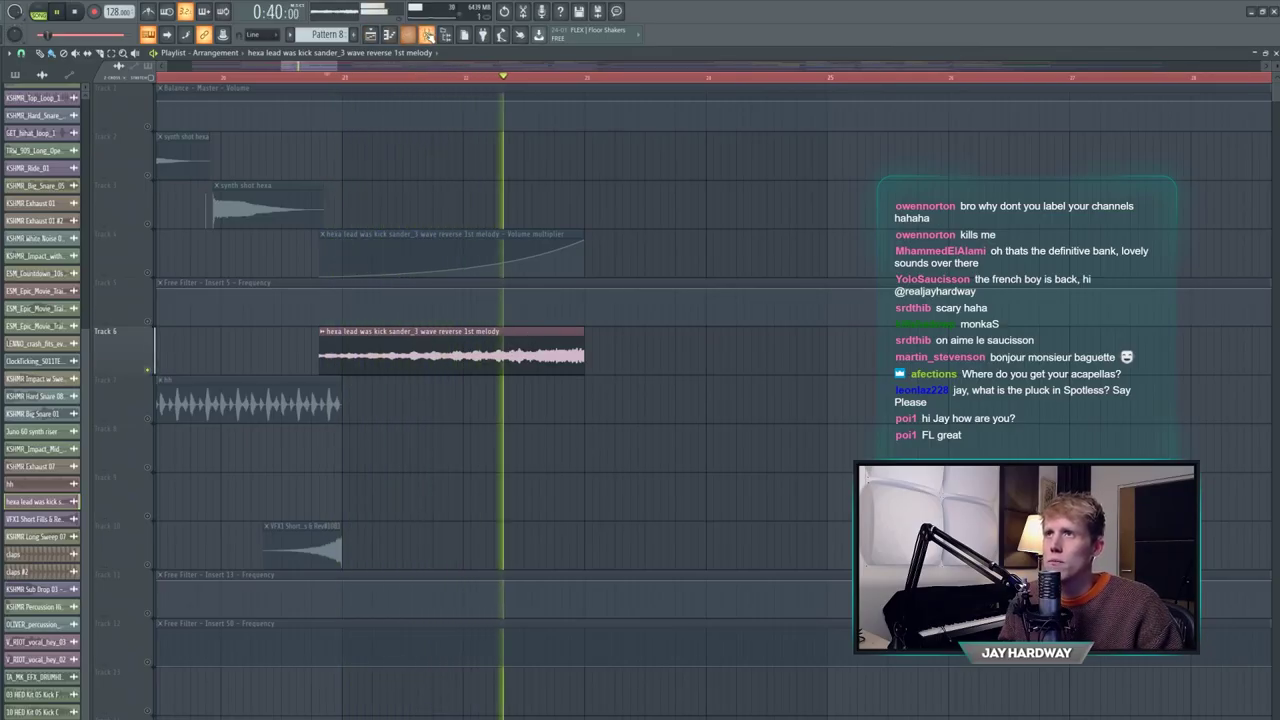
pyautogui.press('space')
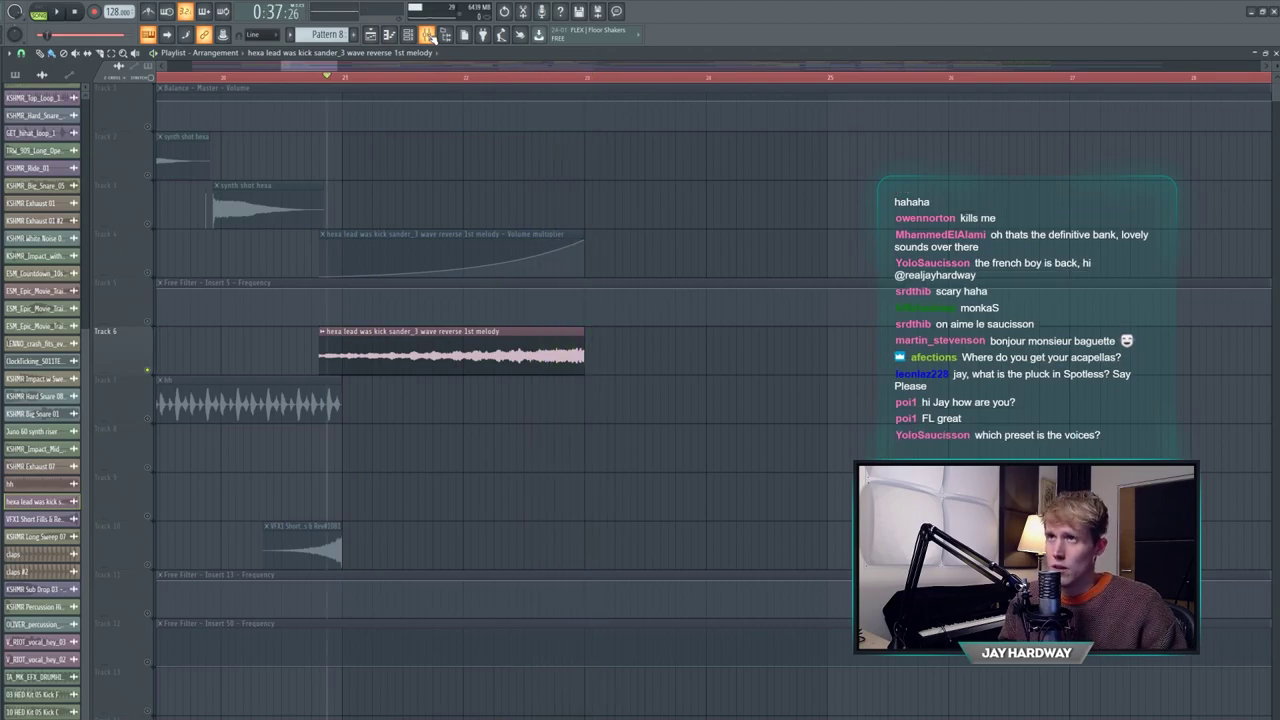
pyautogui.click(430, 37)
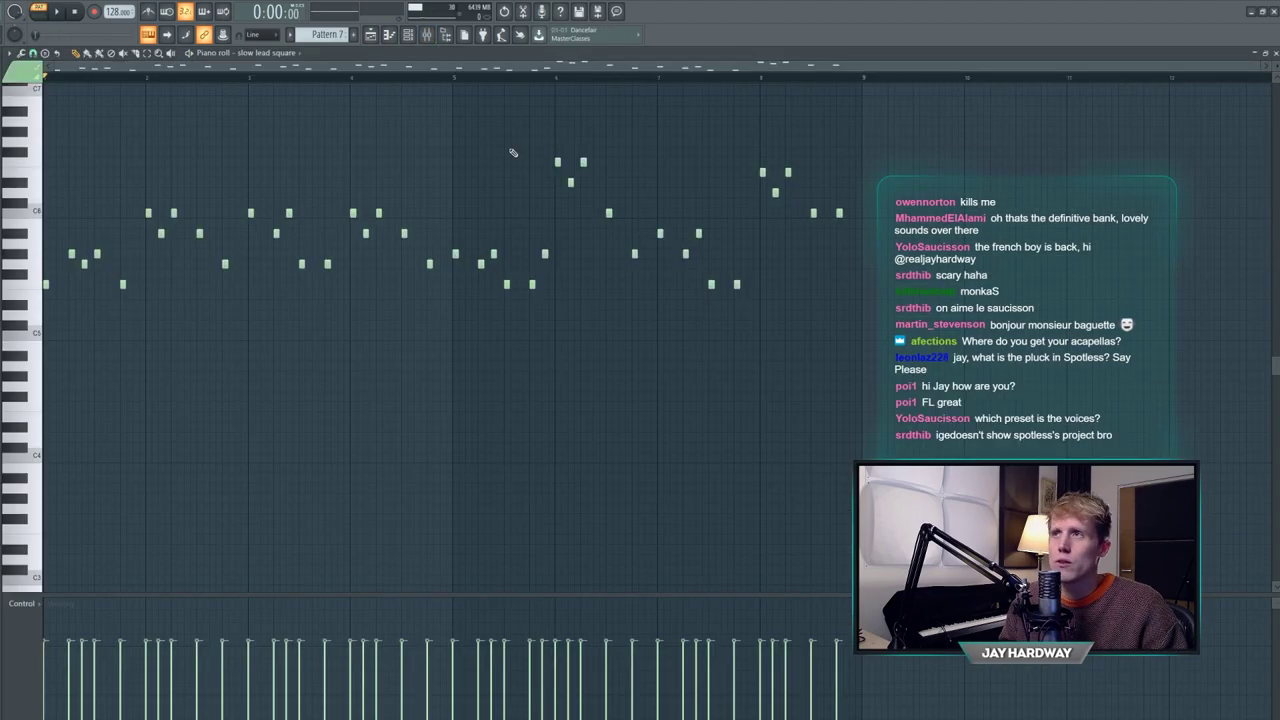
# - Delete every slow lead square note in Pattern 7 except the first, and play the remaining note
pyautogui.moveTo(903, 112); pyautogui.dragTo(72, 366)
pyautogui.press('space')
pyautogui.press('Delete')
pyautogui.press('space')
# - Set the ValhallaRoom reverb mix on insert 22 to 59.9% and audition the single lead note
pyautogui.click(1276, 53)
pyautogui.click(996, 415)
pyautogui.moveTo(378, 464); pyautogui.dragTo(378, 450)
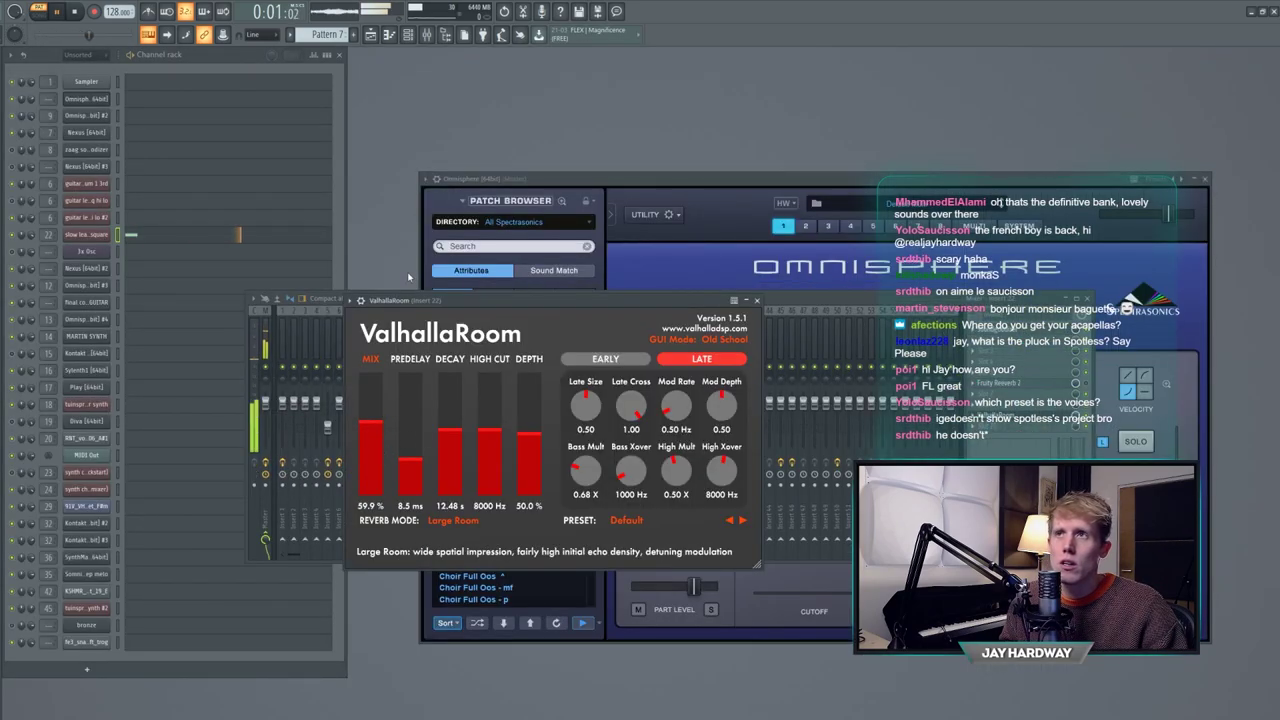
pyautogui.click(212, 55)
pyautogui.press('space')
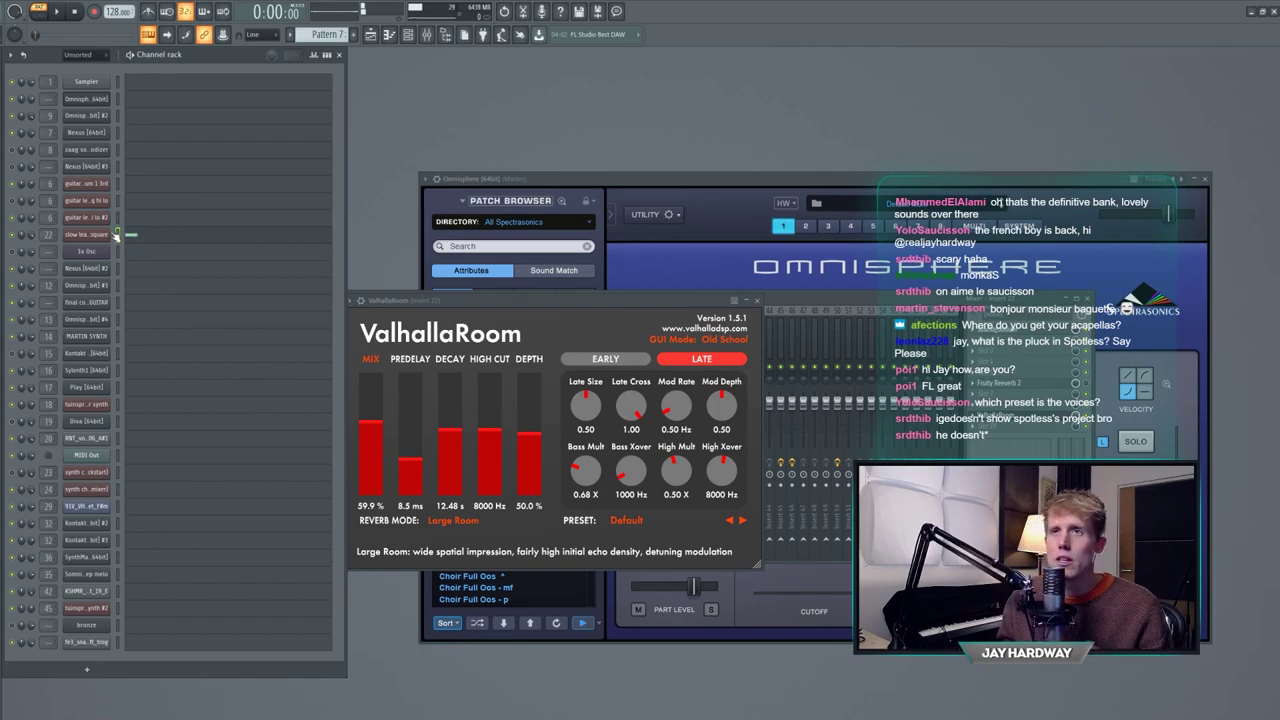
# - Play the arrangement from just before bar 21 to hear the reversed lead swell on Track 6
pyautogui.click(132, 237)
pyautogui.press('F5')
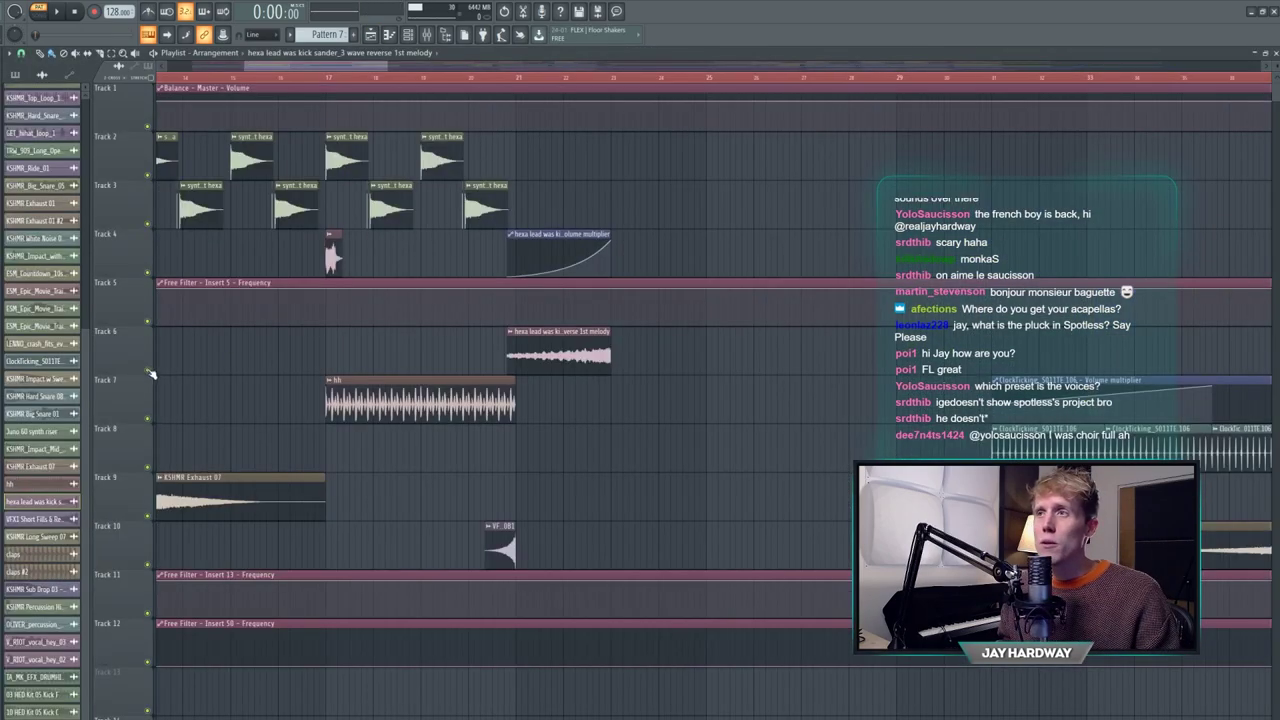
pyautogui.click(507, 79)
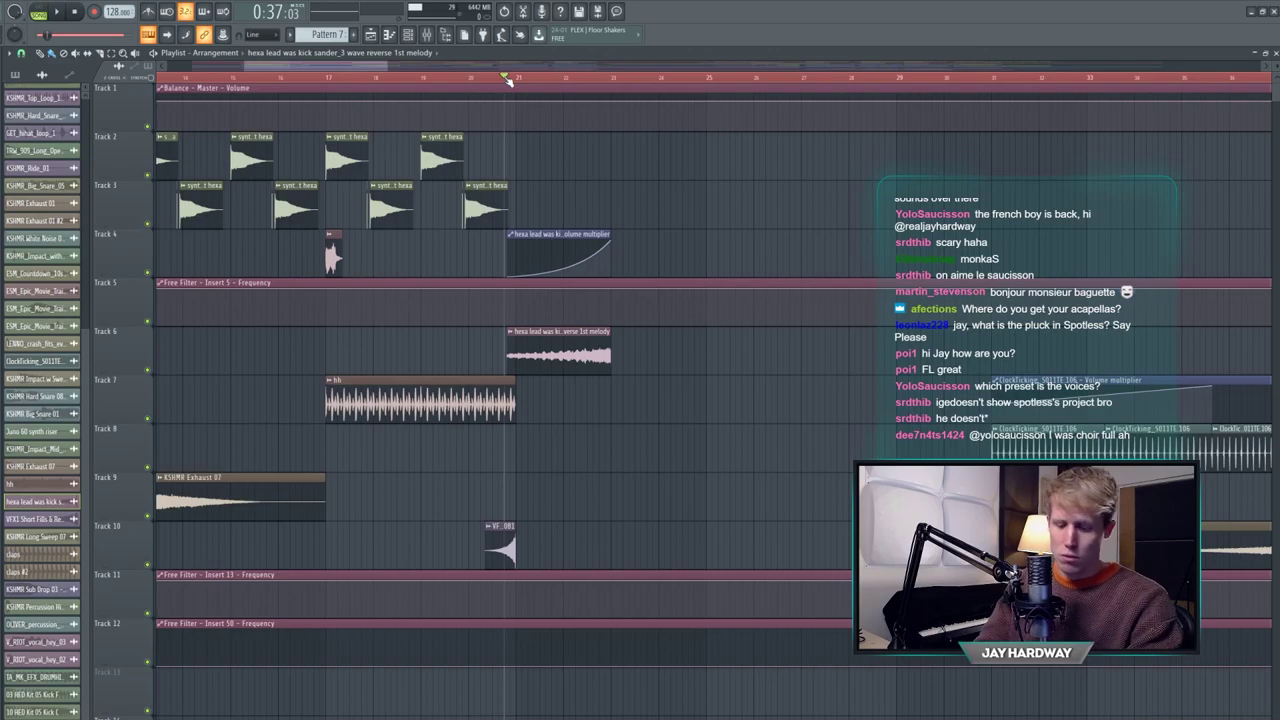
pyautogui.press('space')
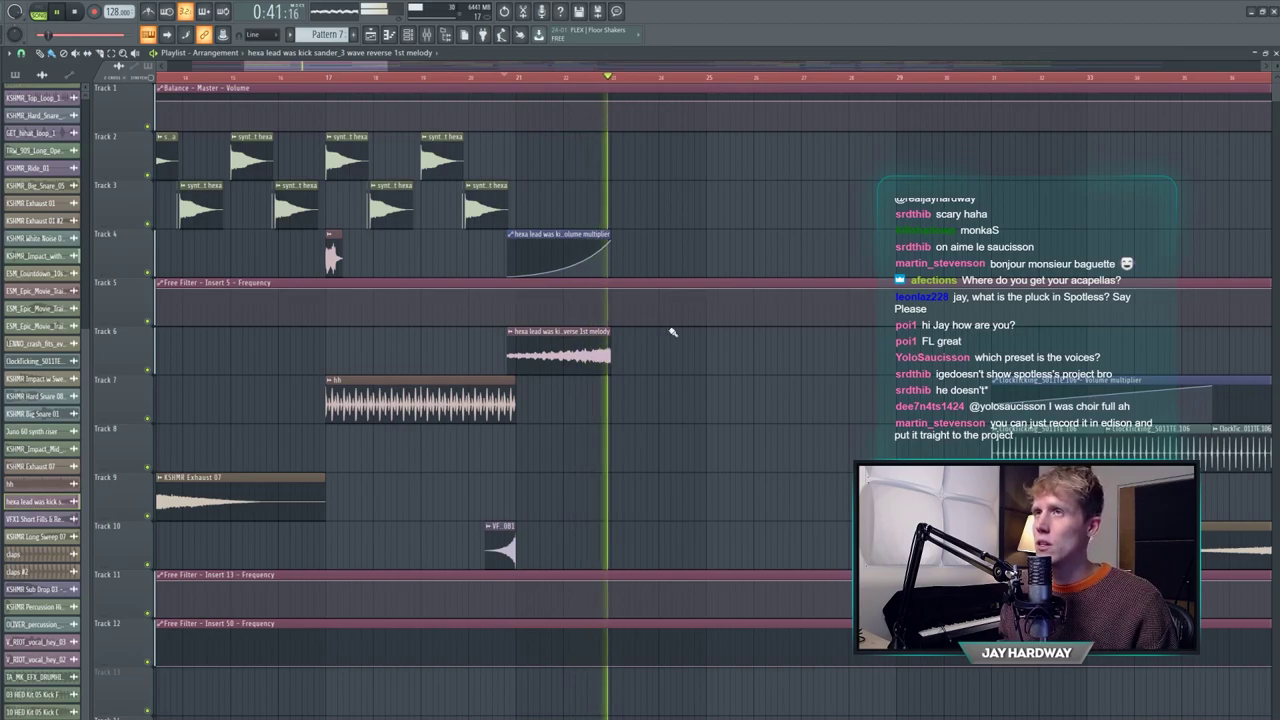
pyautogui.press('space')
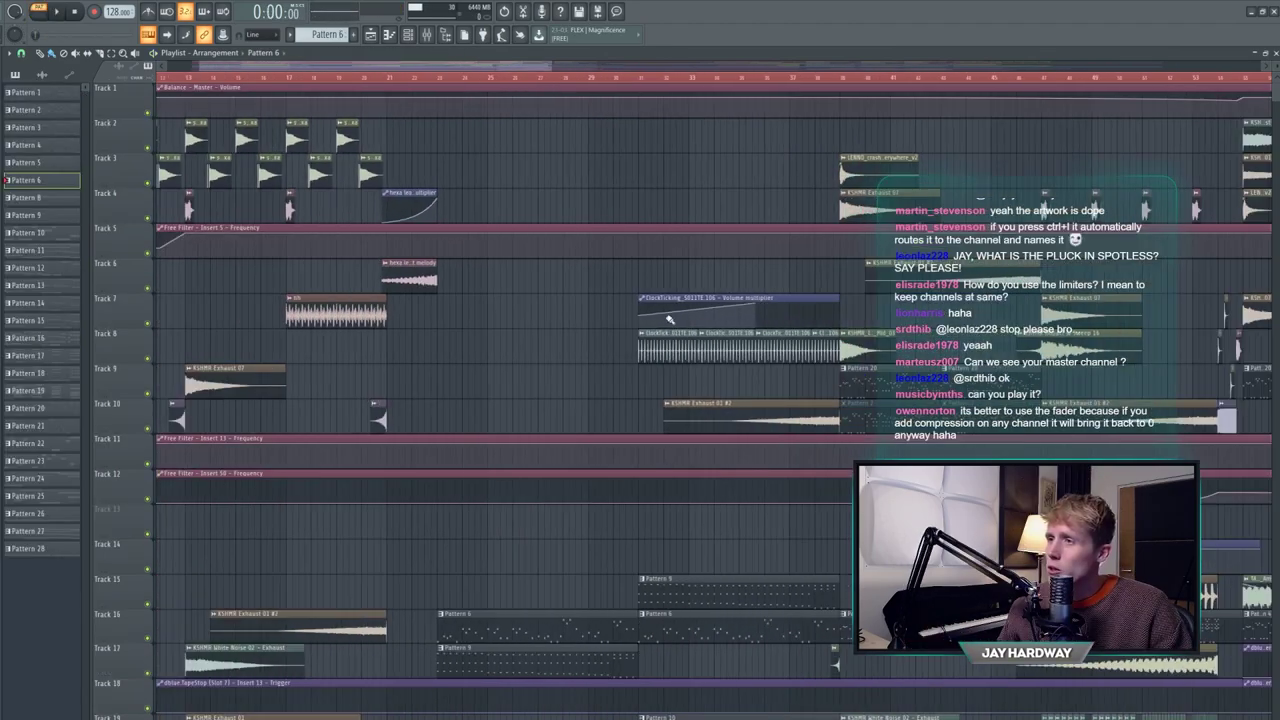
# - Play the arrangement from bar 31 and look over the layered tracks in that build-up section
pyautogui.click(640, 80)
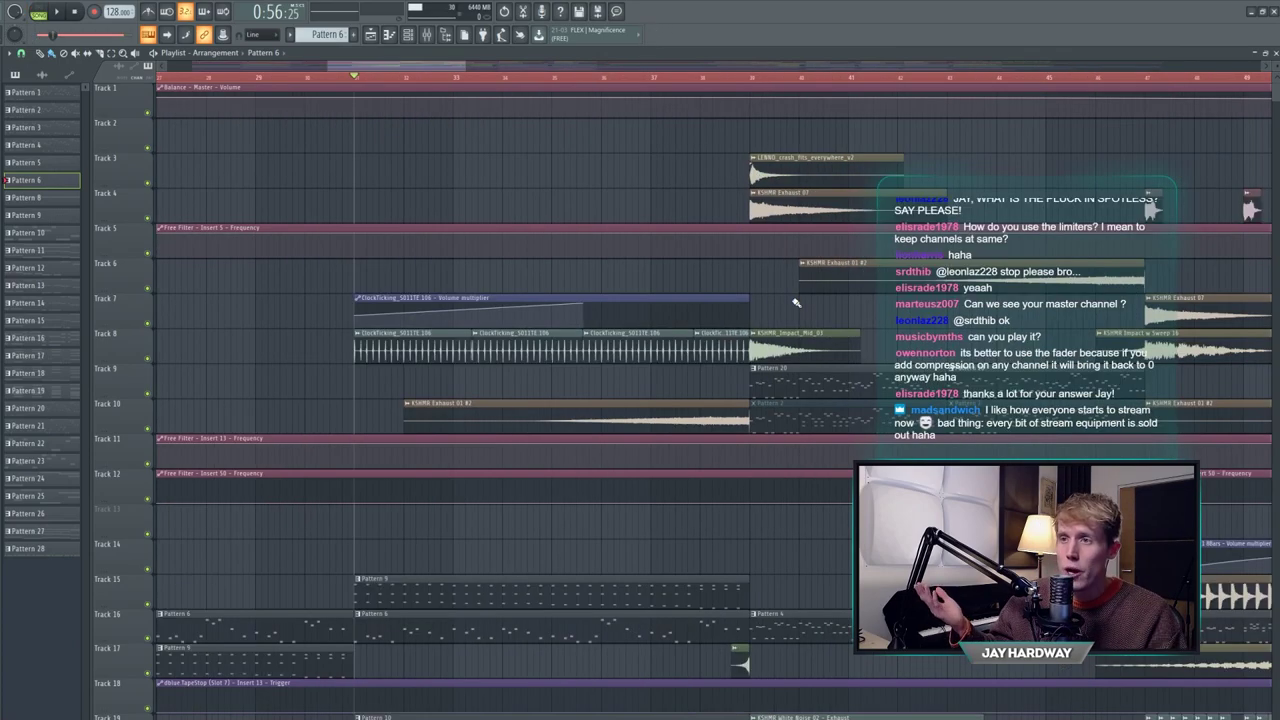
pyautogui.press('space')
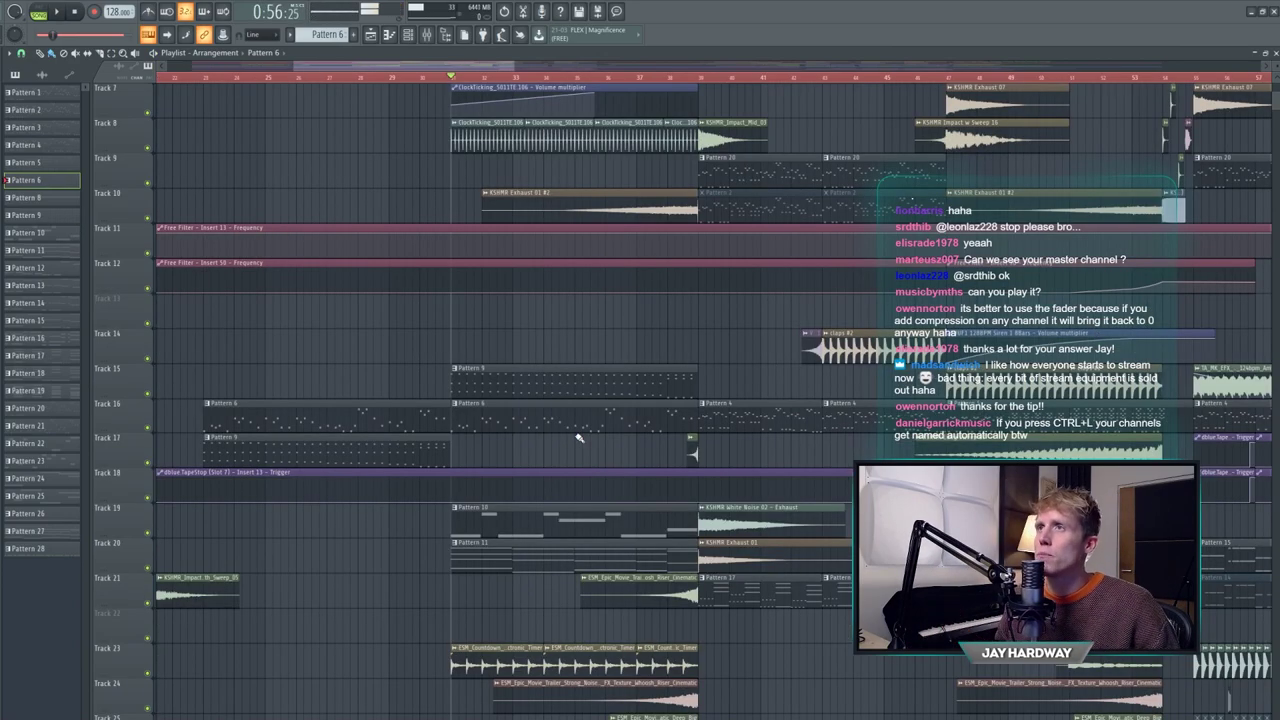
pyautogui.scroll(5, 577, 437)
pyautogui.scroll(-4, 521, 471)
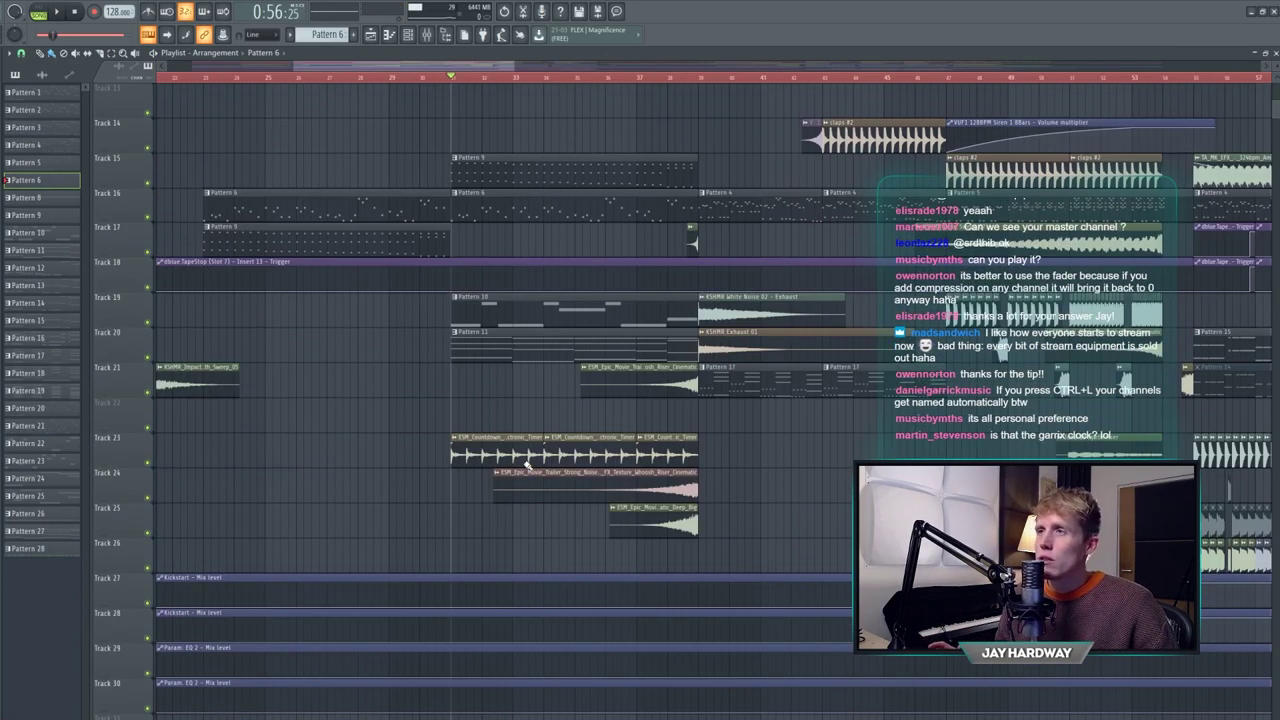
# - Open the ClockTicking sample from Track 8 and inspect the ValhallaRoom reverb on its mixer insert 33
pyautogui.scroll(4, 528, 467)
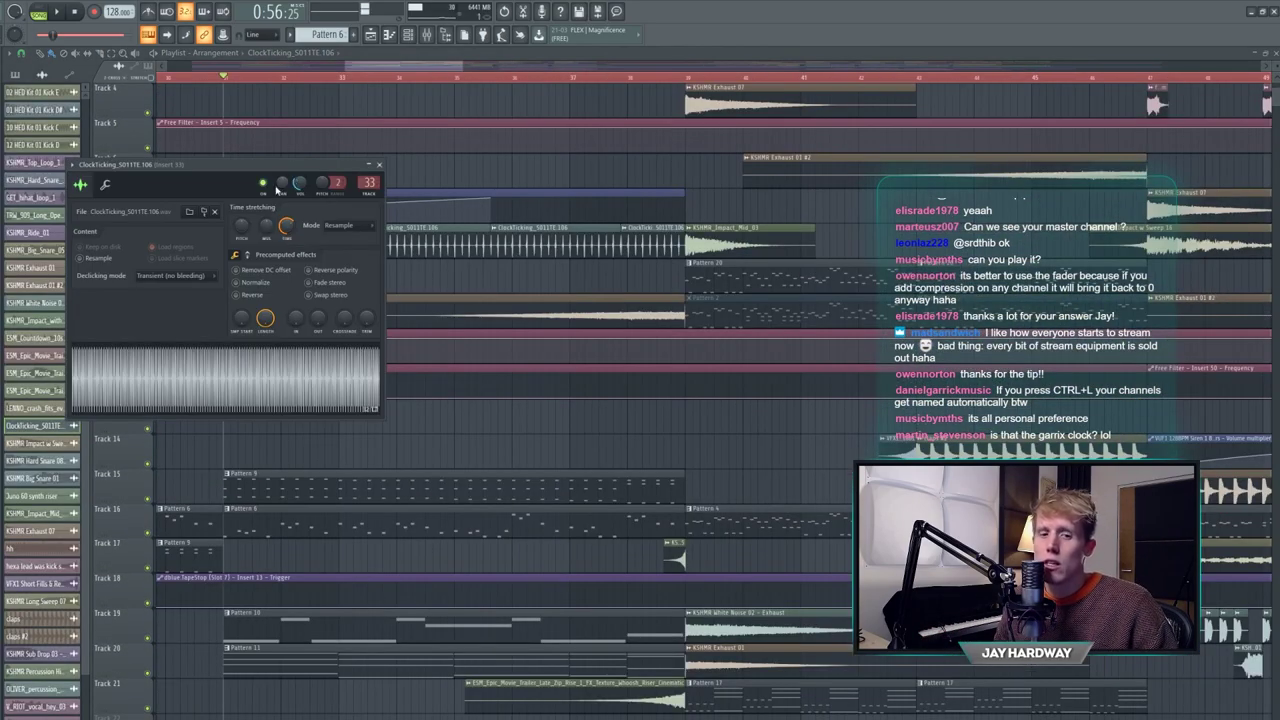
pyautogui.click(434, 69)
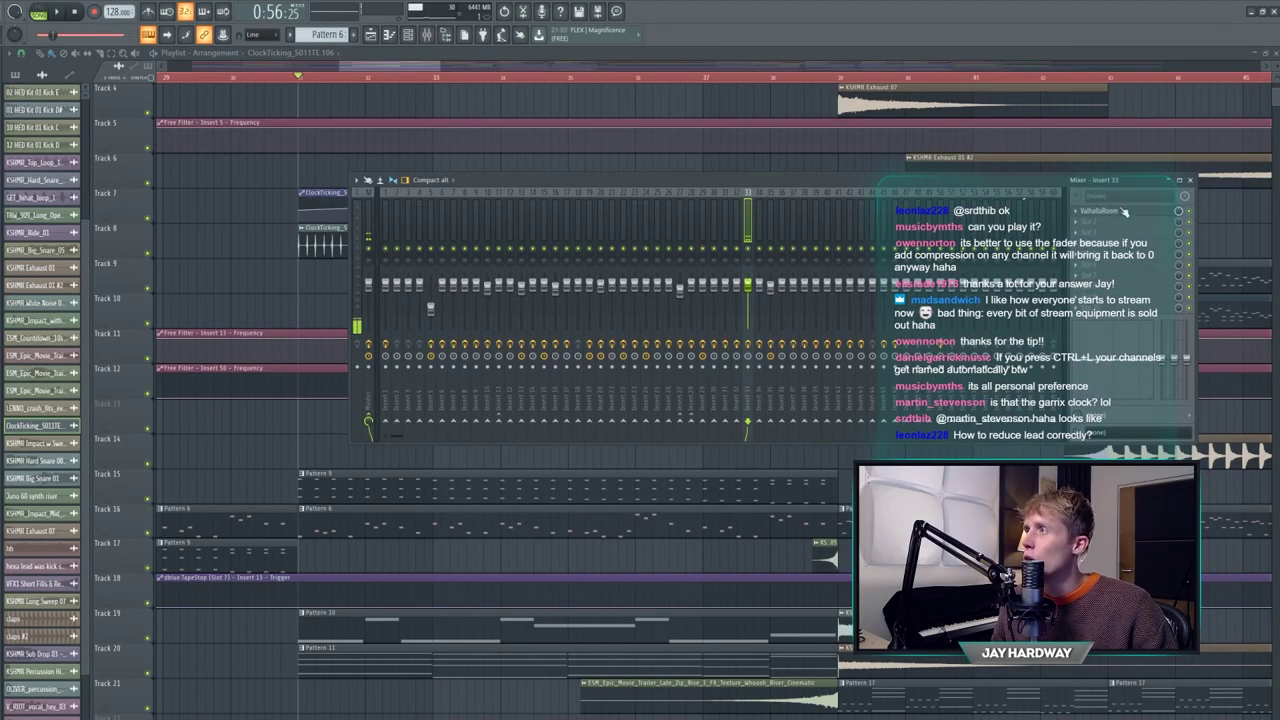
pyautogui.click(1124, 212)
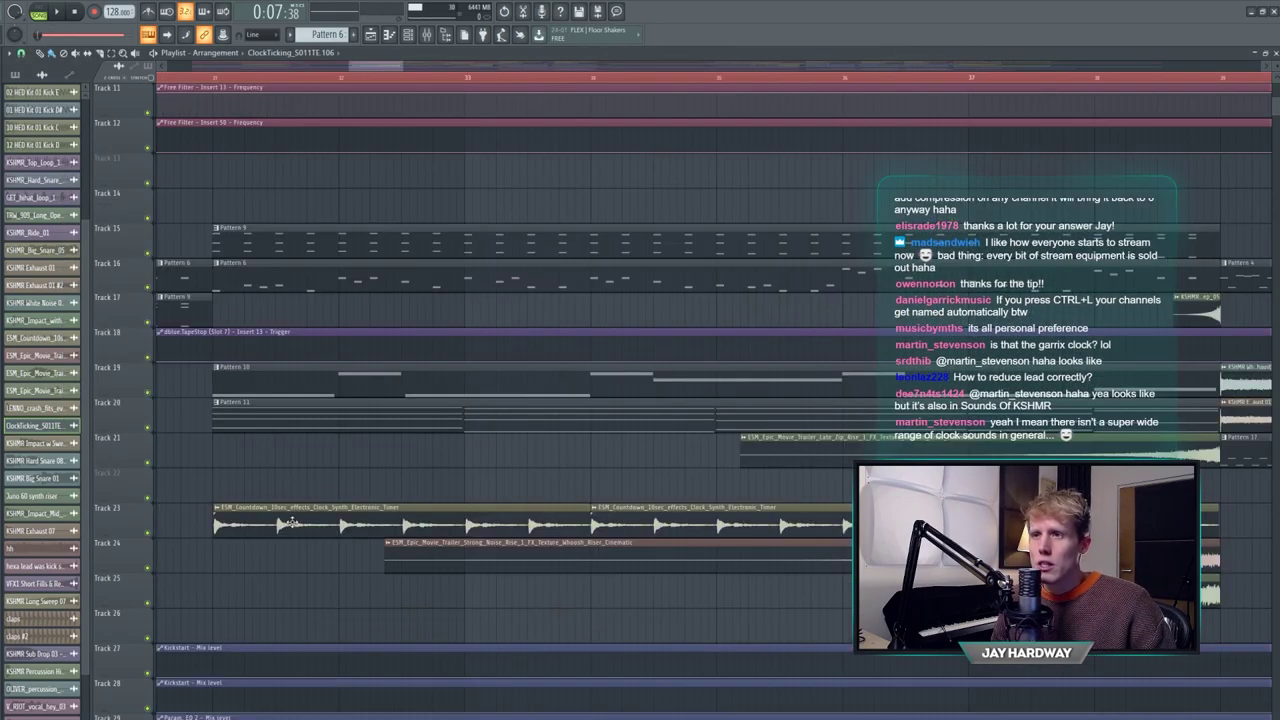
# - Open the Countdown Electronic Timer sample on Track 23 and play the arrangement from just before bar 31
pyautogui.doubleClick(290, 521)
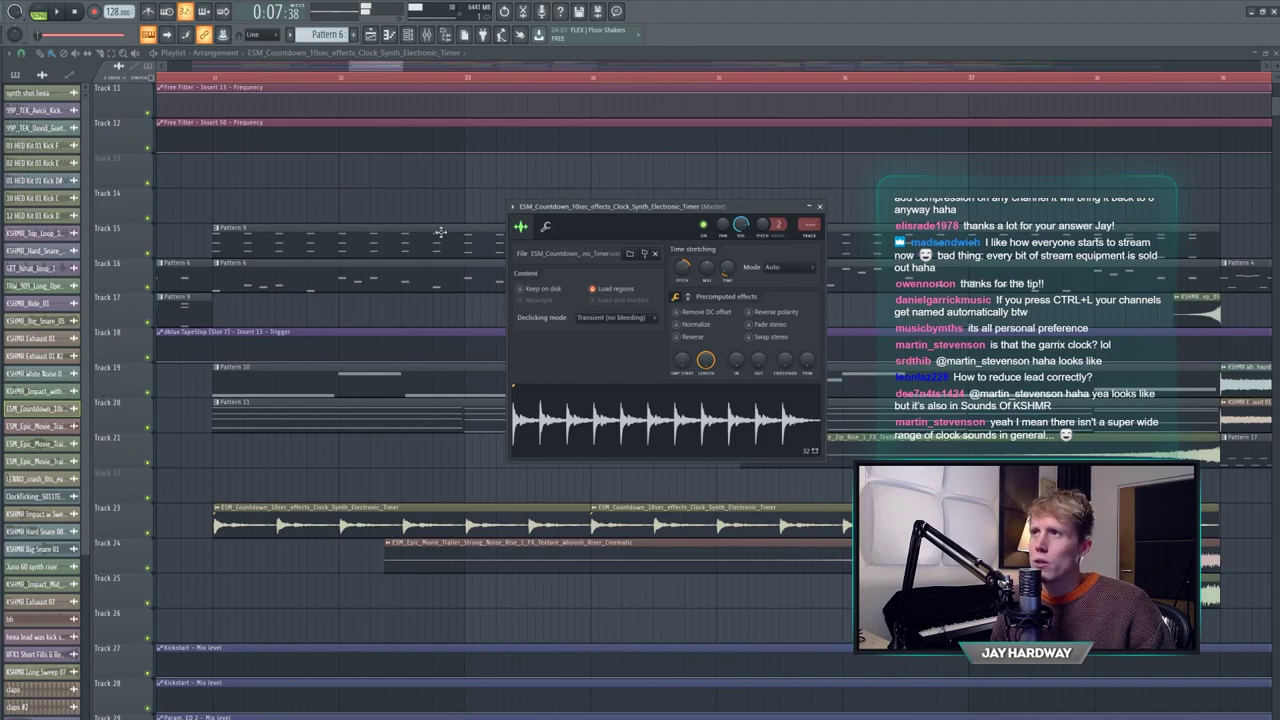
pyautogui.moveTo(610, 206); pyautogui.dragTo(288, 240)
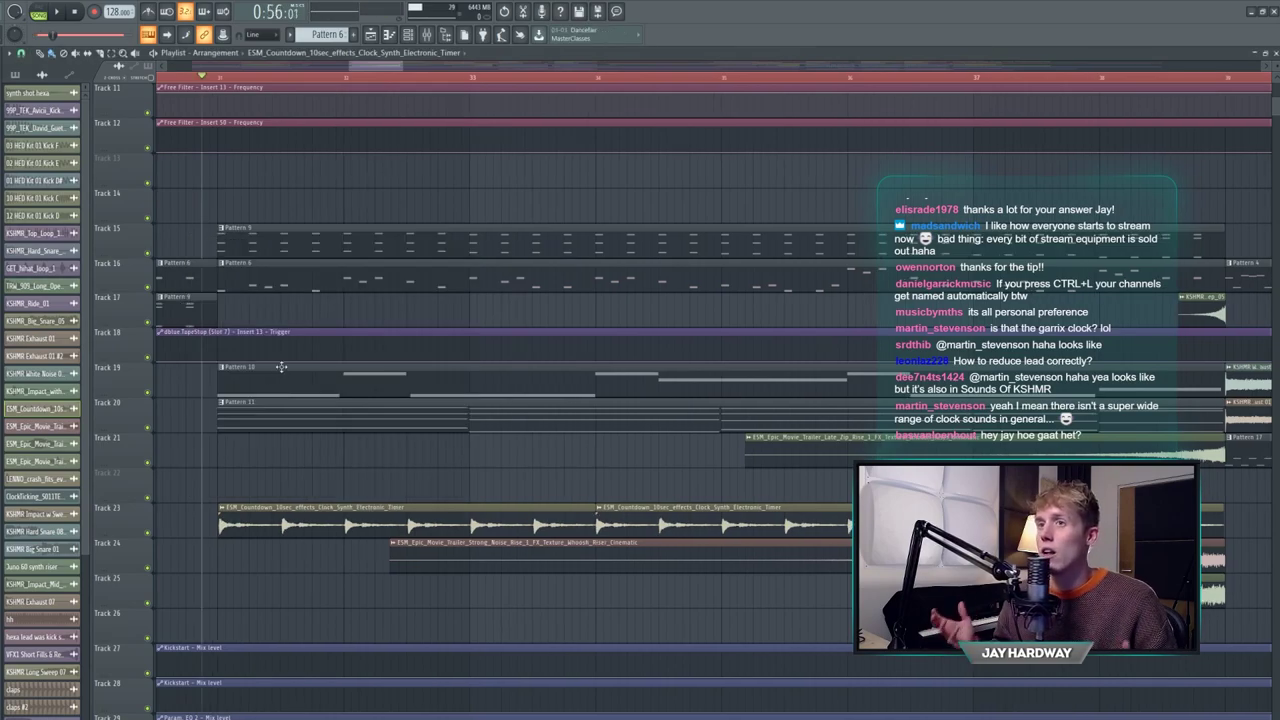
pyautogui.press('space')
pyautogui.scroll(-5, 277, 360)
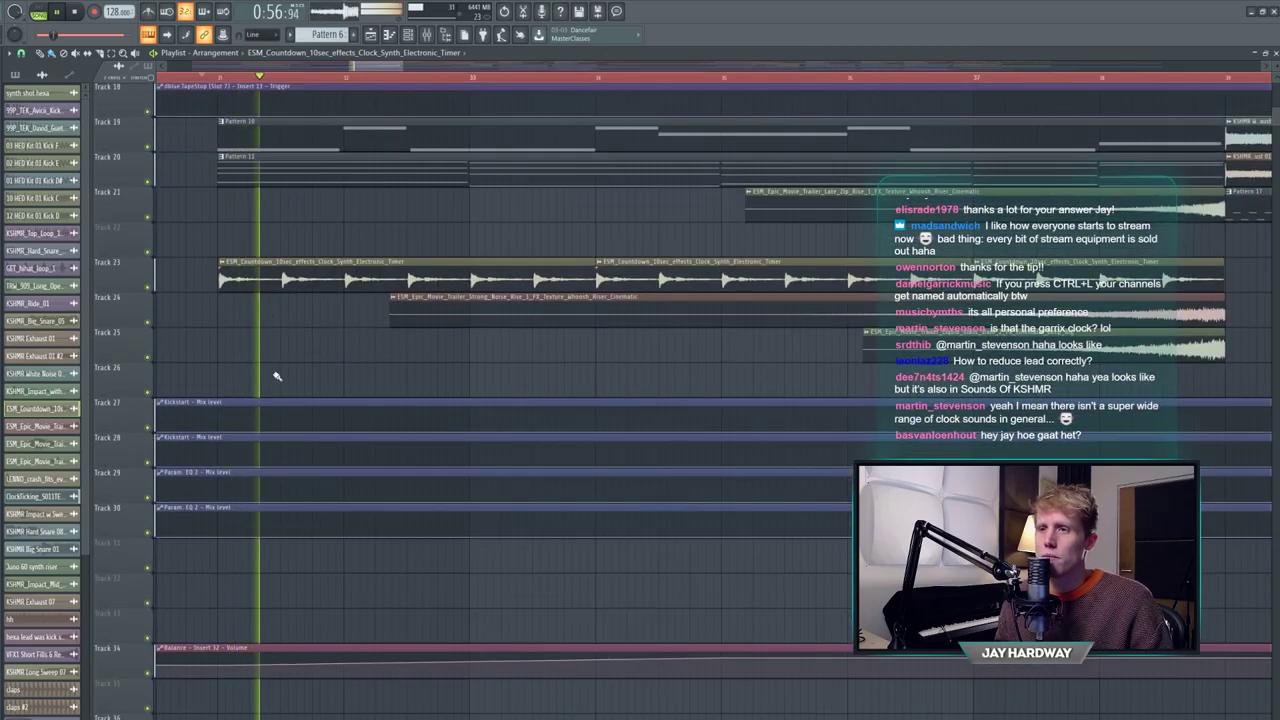
pyautogui.scroll(4, 277, 376)
pyautogui.scroll(-1, 276, 375)
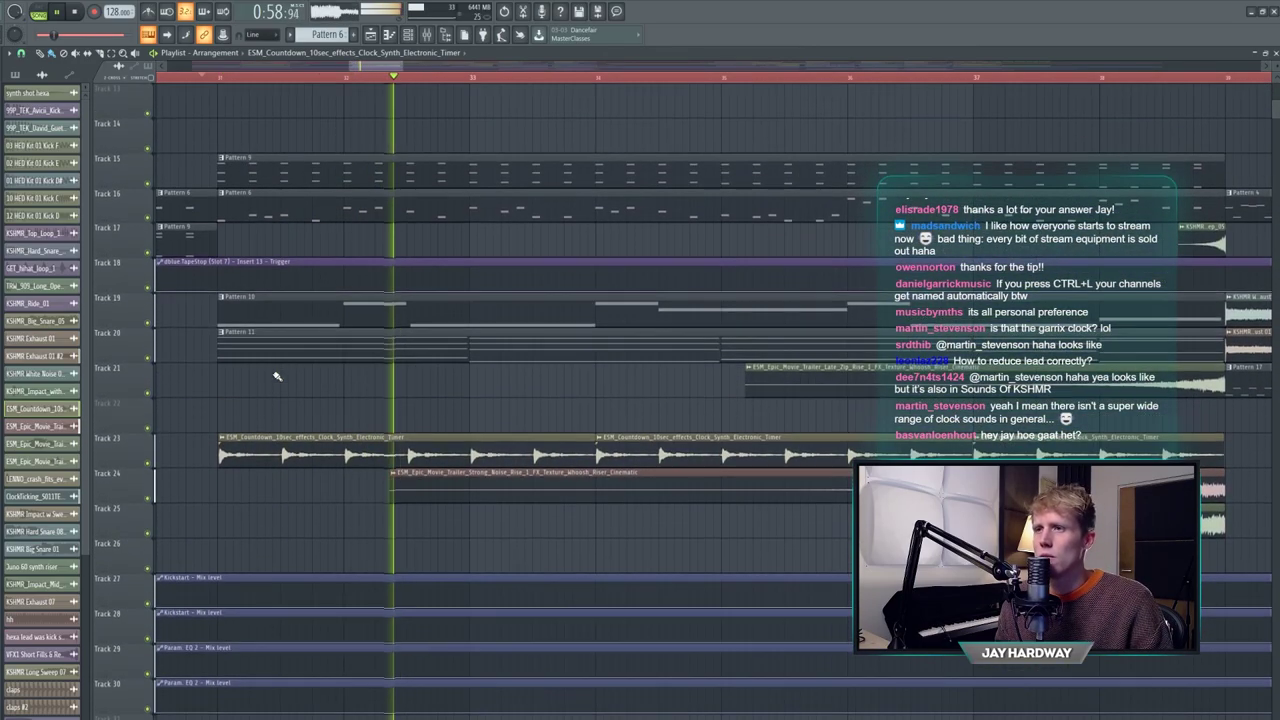
pyautogui.scroll(-2, 276, 375)
pyautogui.press('space')
# - Show Pattern 11 from Track 20 in the channel rack, inspect its Kontakt #2 instrument and close the countdown sample window
pyautogui.click(382, 346)
pyautogui.click(50, 12)
pyautogui.click(1275, 53)
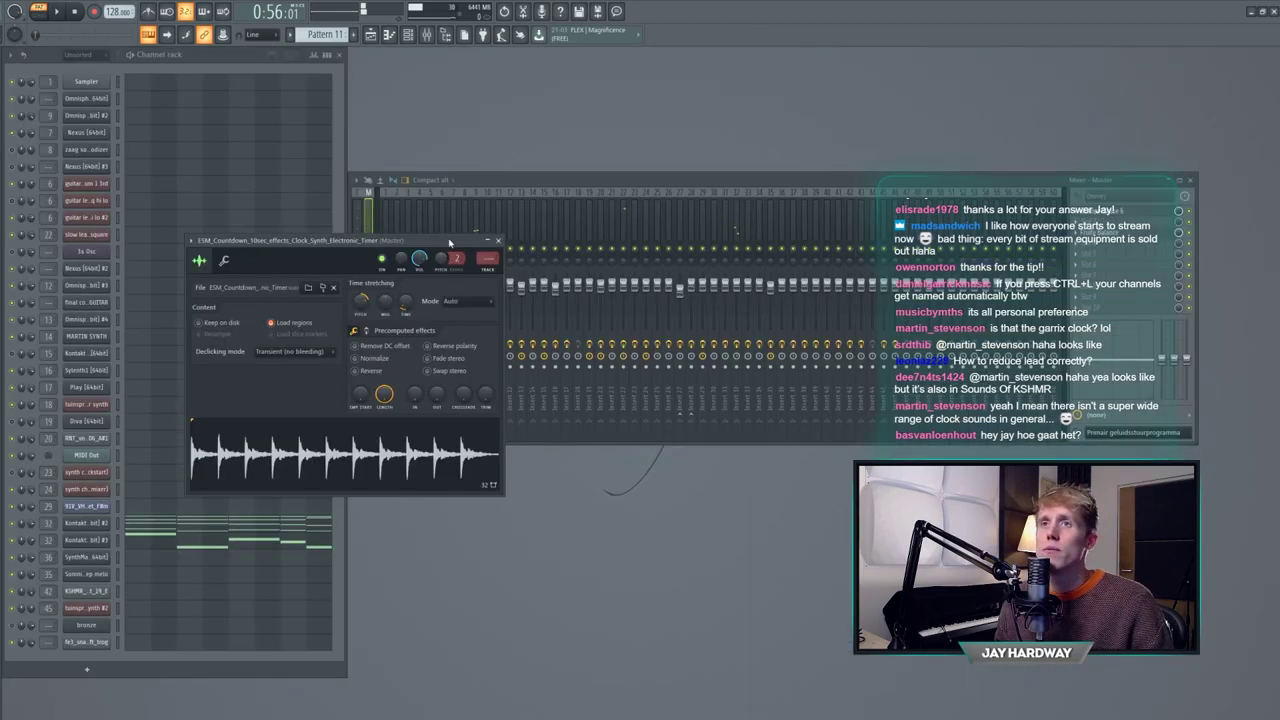
pyautogui.click(86, 523)
pyautogui.click(456, 322)
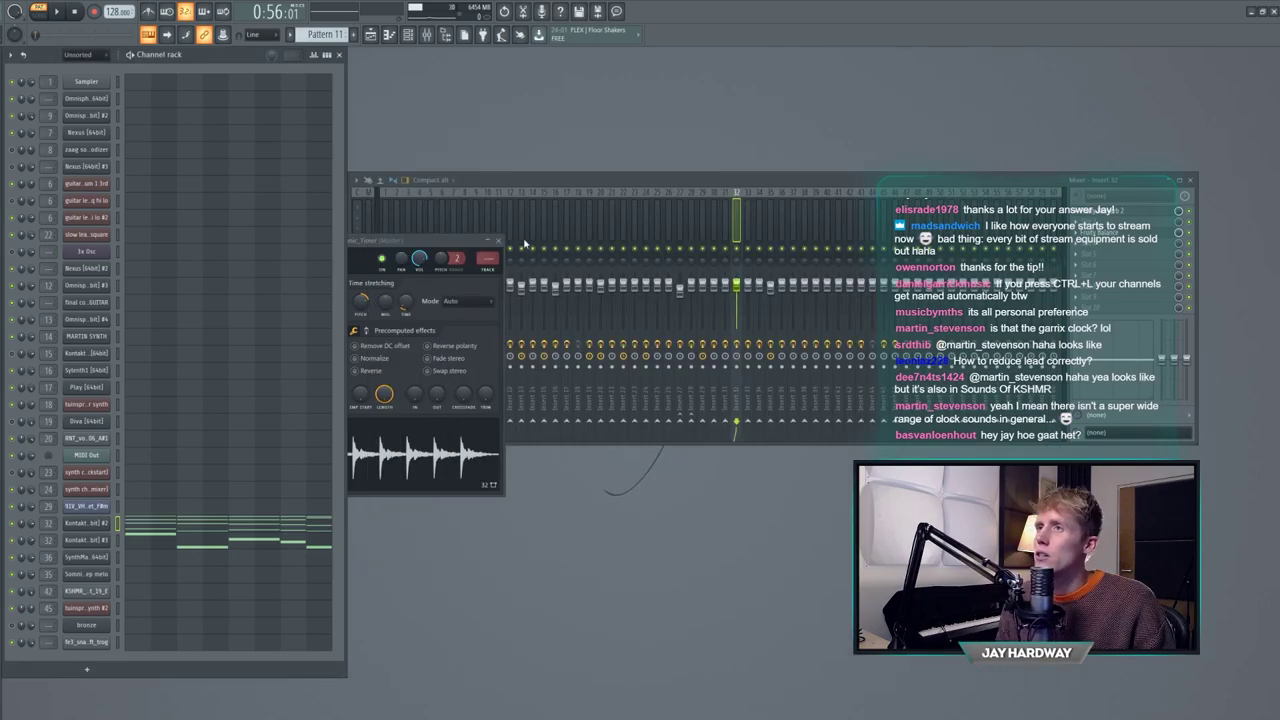
pyautogui.click(500, 242)
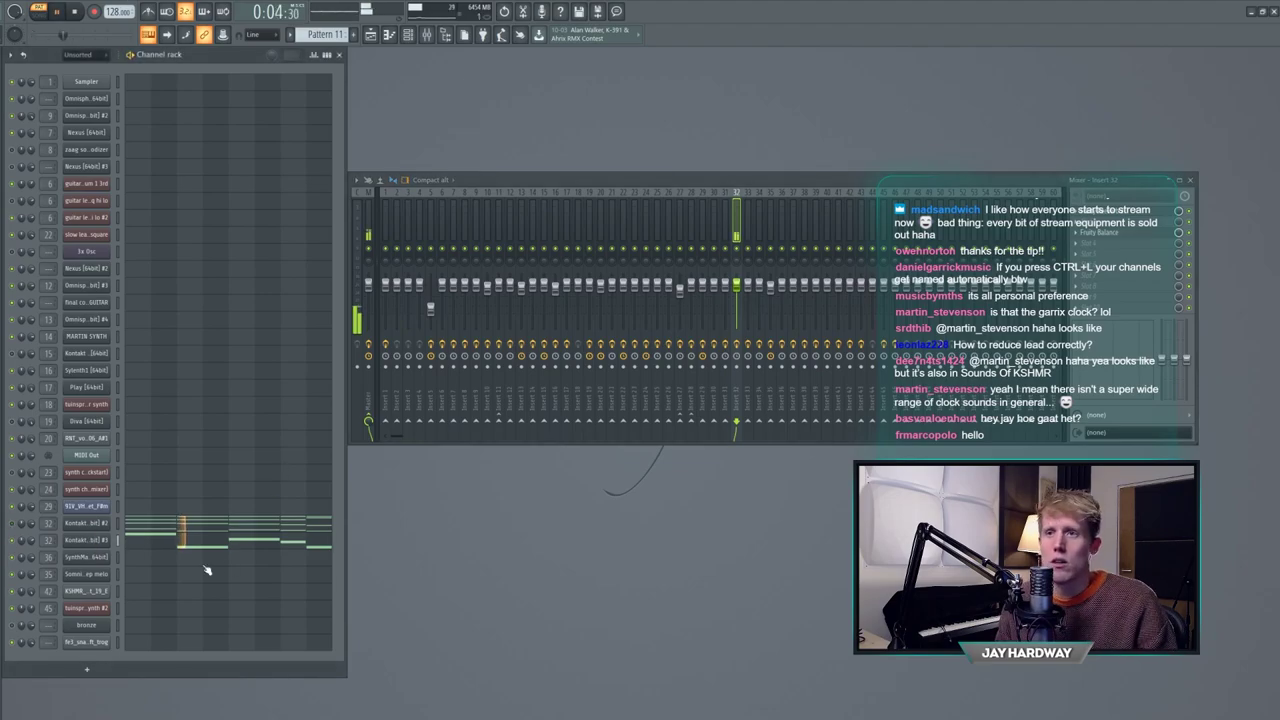
# - Audition the Kontakt #3 notes in Pattern 11 and open Fruity Reverb 2 on mixer insert 32
pyautogui.click(206, 540)
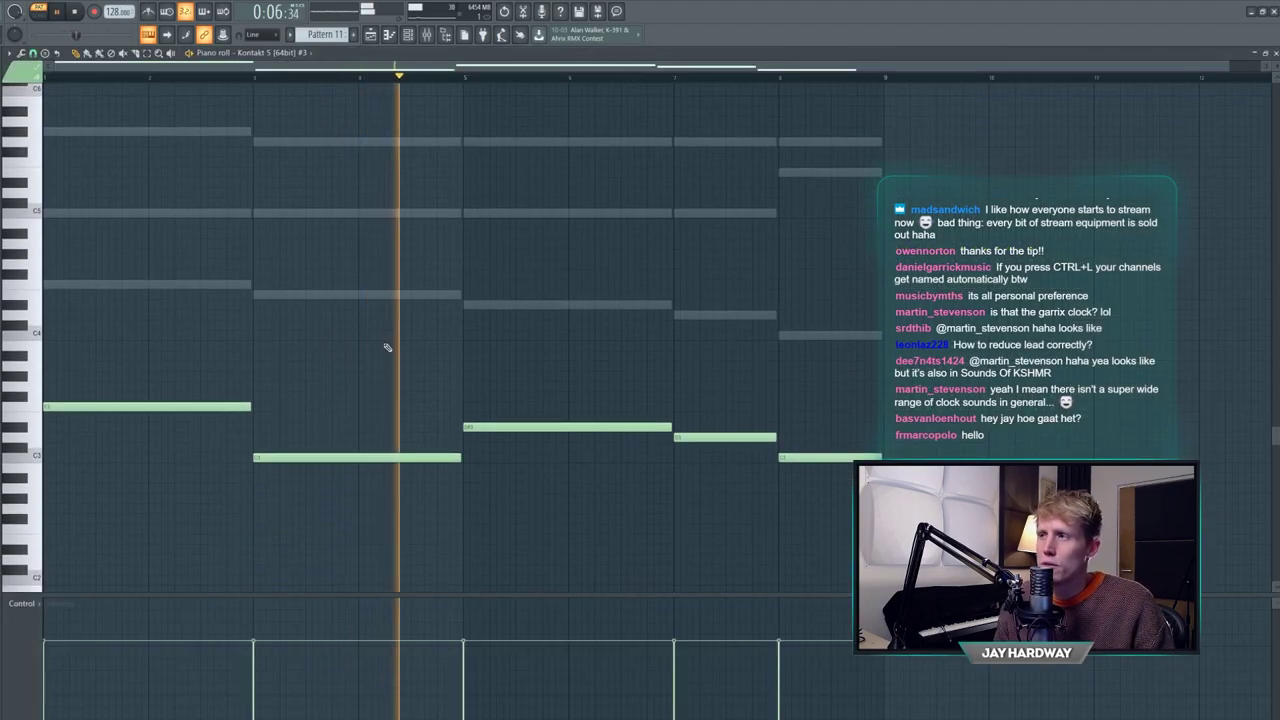
pyautogui.press('space')
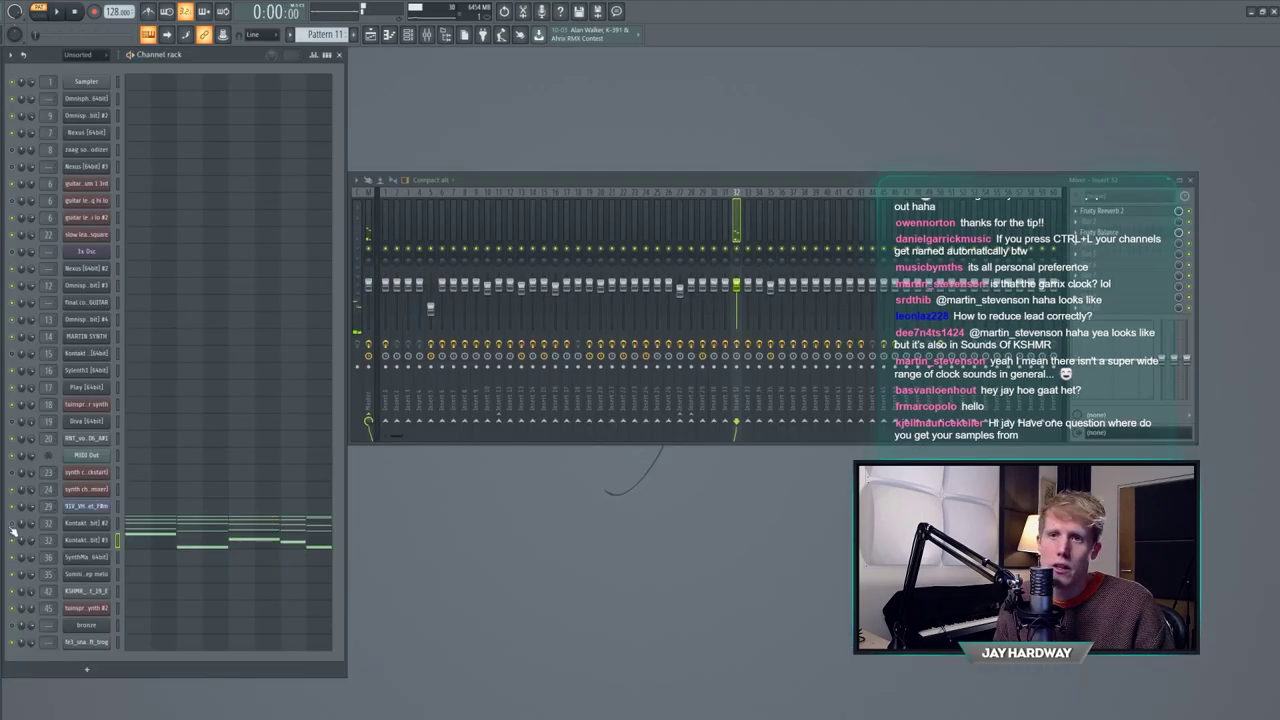
pyautogui.press('space')
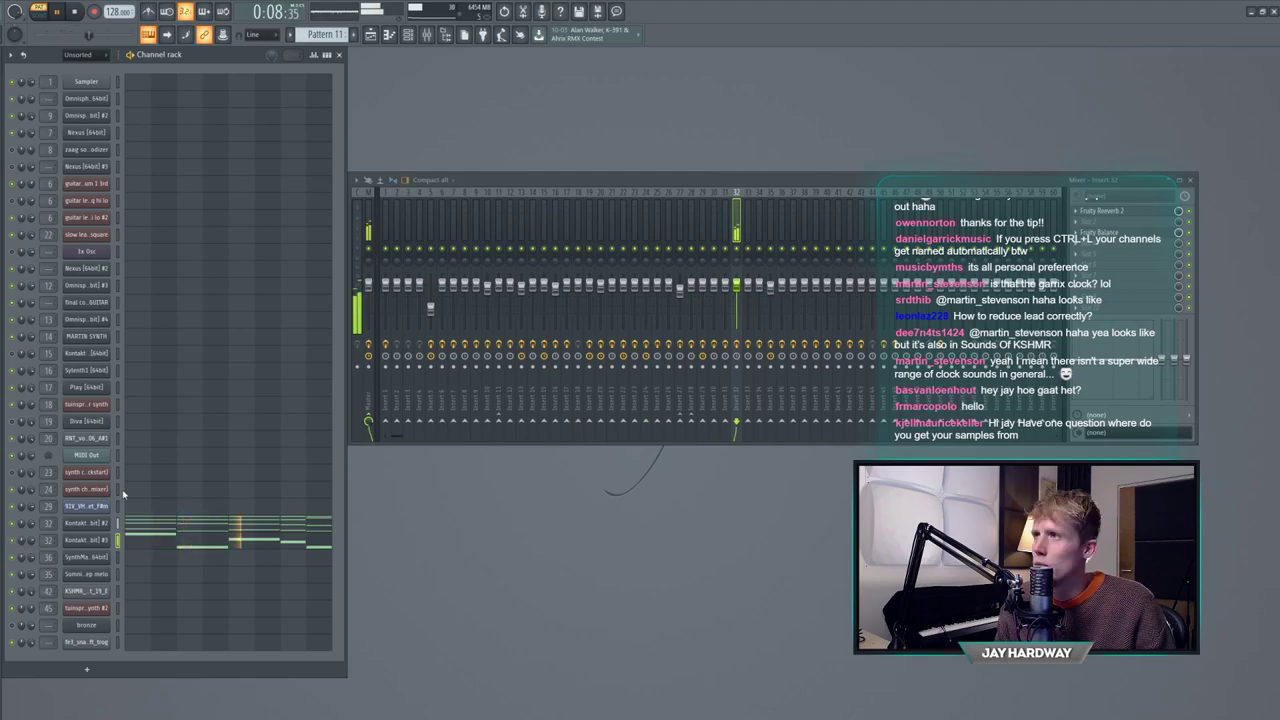
pyautogui.click(1141, 212)
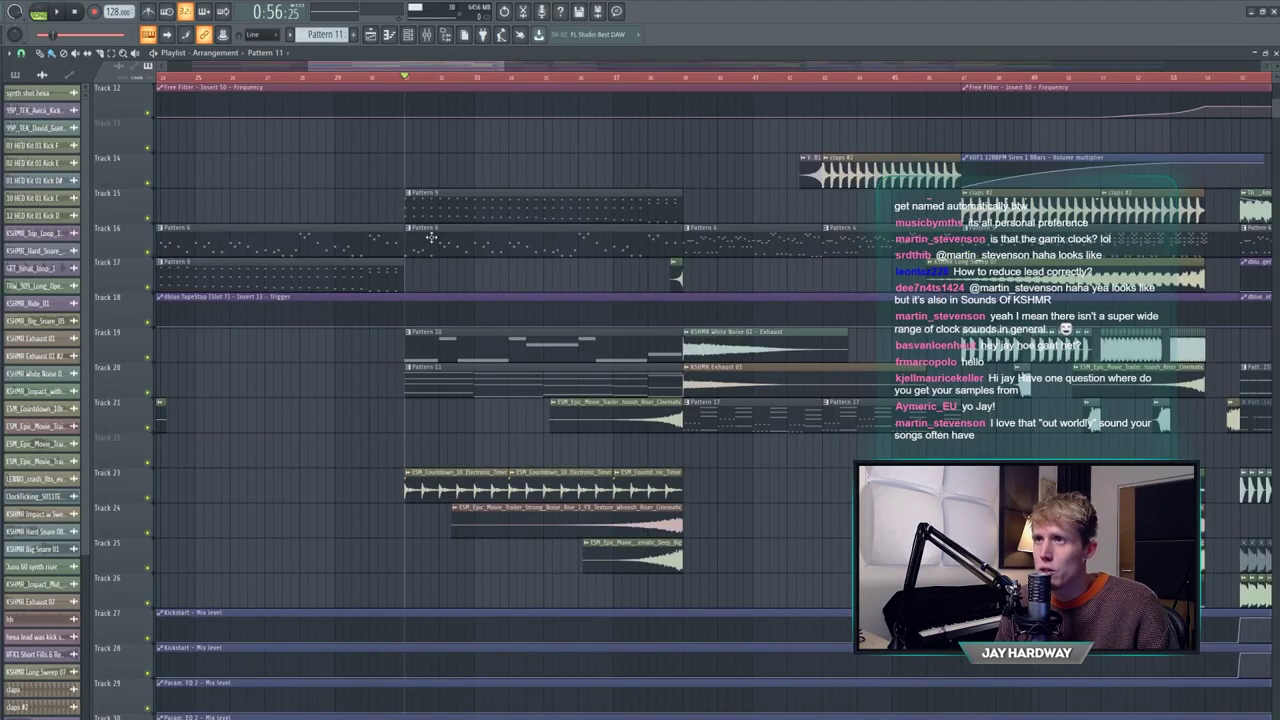
# - Play the full arrangement from bar 31 to hear Pattern 11 in context
pyautogui.moveTo(477, 163); pyautogui.dragTo(531, 273)
pyautogui.keyDown('ctrl'); pyautogui.click(534, 157); pyautogui.keyUp('ctrl')
pyautogui.press('space')
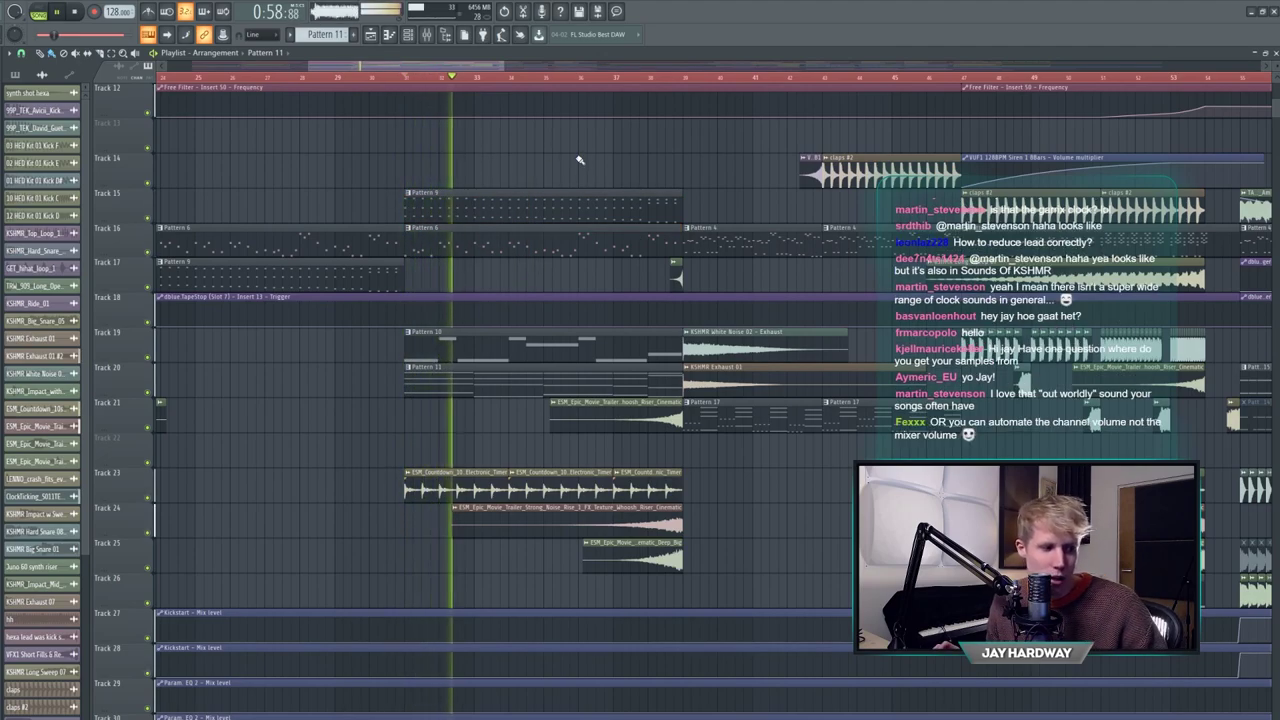
pyautogui.press('space')
# - Isolate the riser and sweep clips by soloing Tracks 10, 17, 21 and 24 together
pyautogui.scroll(3, 585, 270)
pyautogui.scroll(-3, 600, 320)
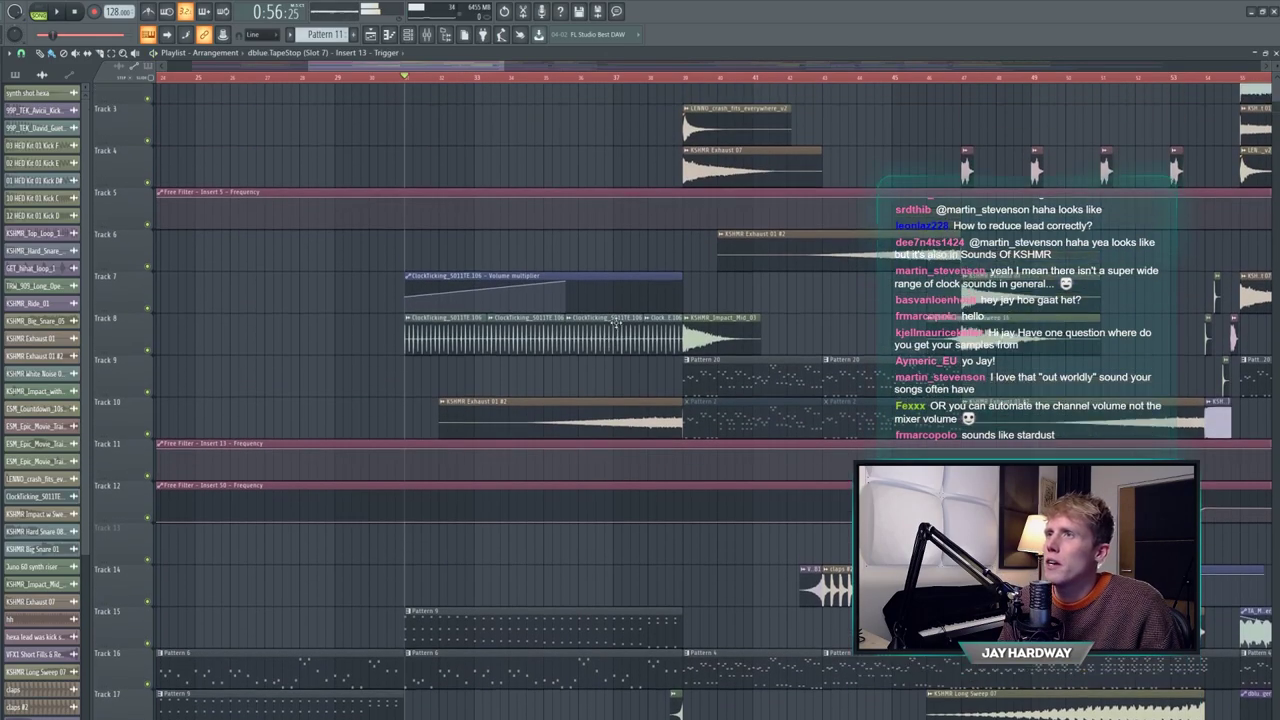
pyautogui.scroll(-10, 618, 380)
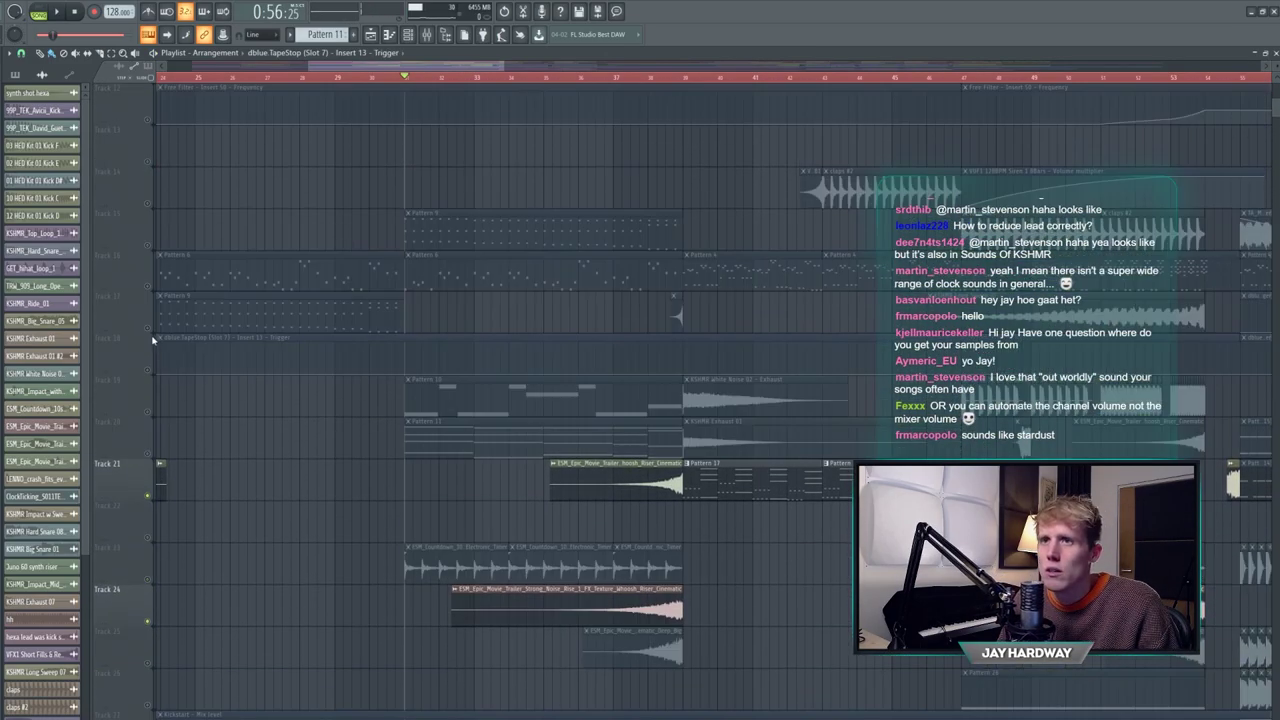
pyautogui.scroll(5, 280, 455)
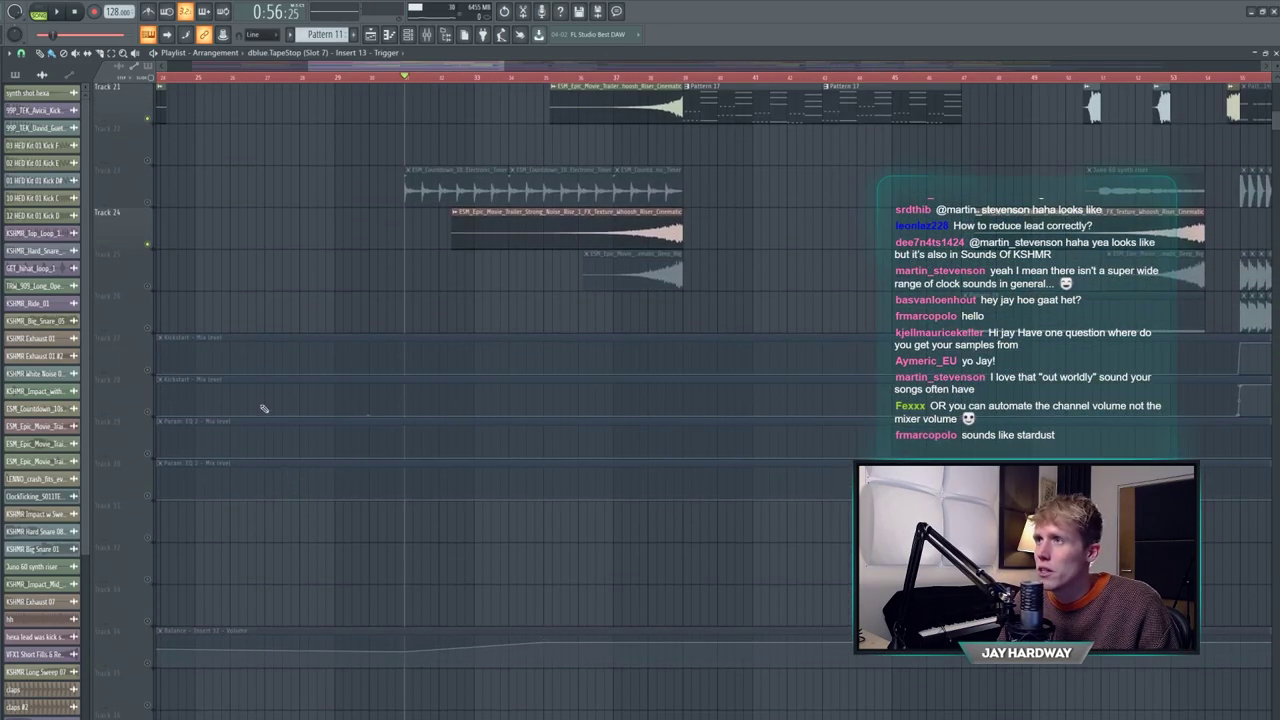
pyautogui.scroll(10, 155, 400)
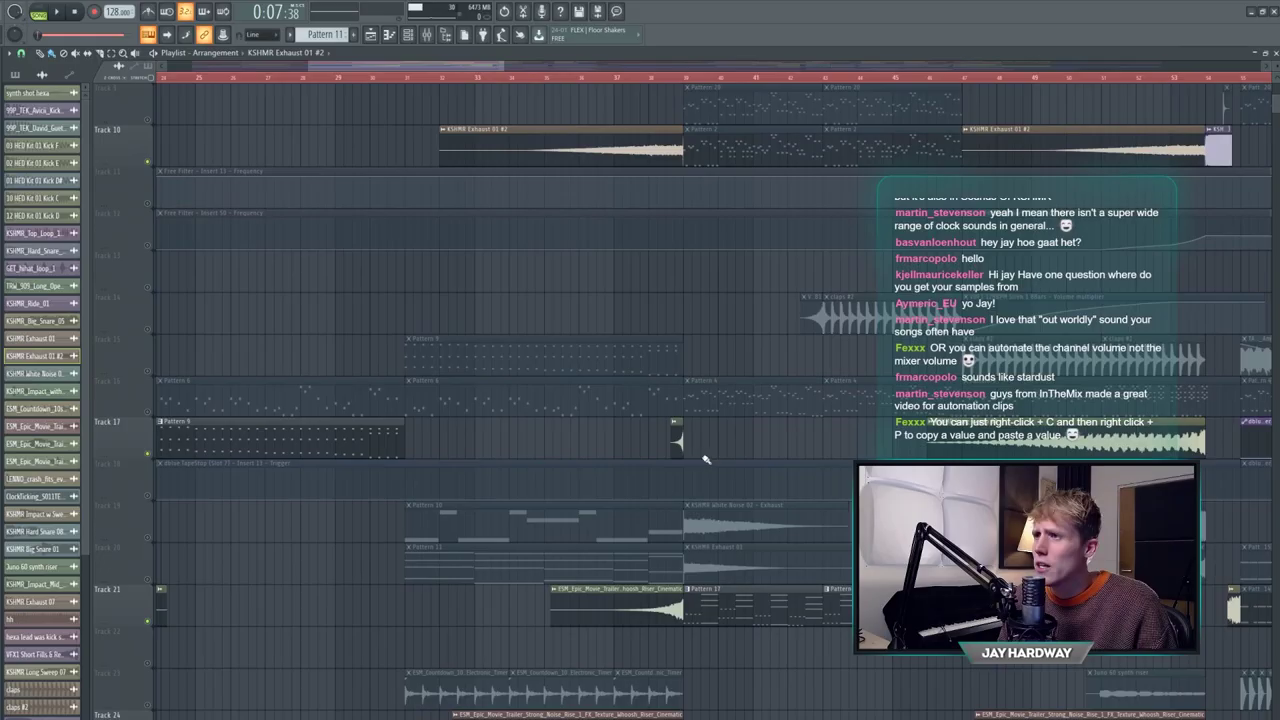
pyautogui.scroll(6, 703, 457)
# - Open the Late Zip Rise whoosh riser sample on Track 21 to examine its settings
pyautogui.doubleClick(622, 445)
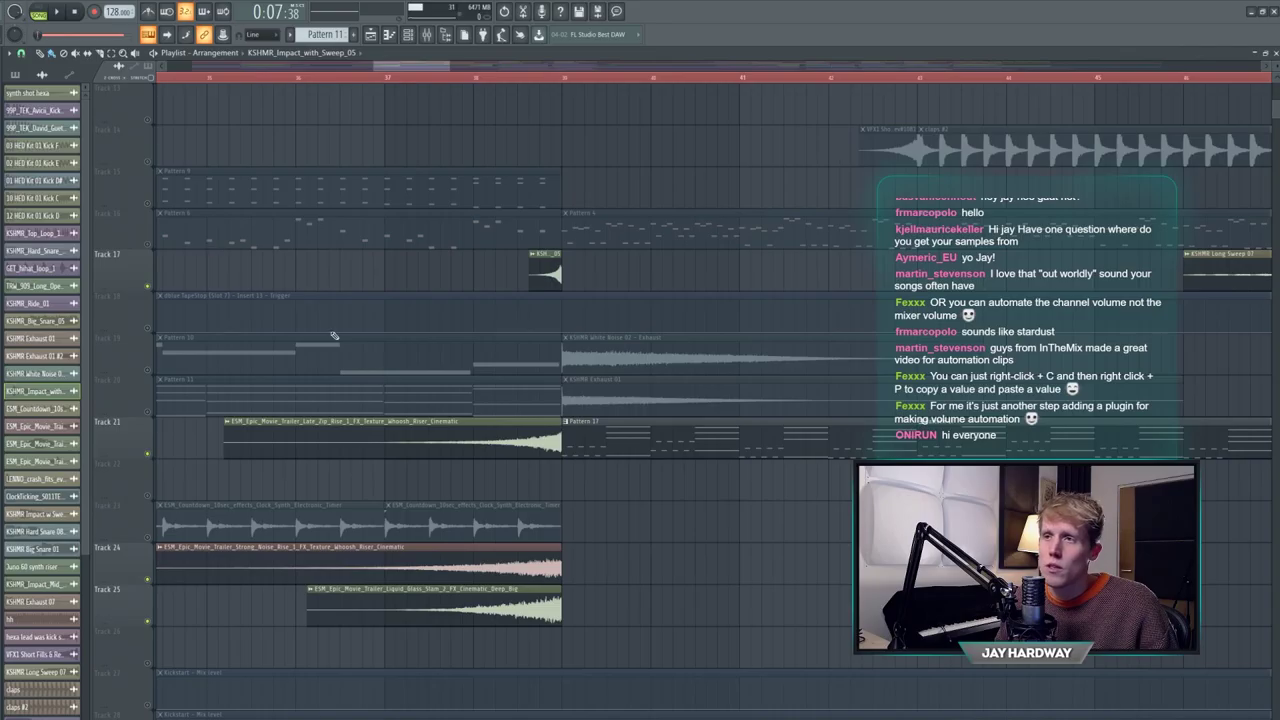
pyautogui.doubleClick(373, 443)
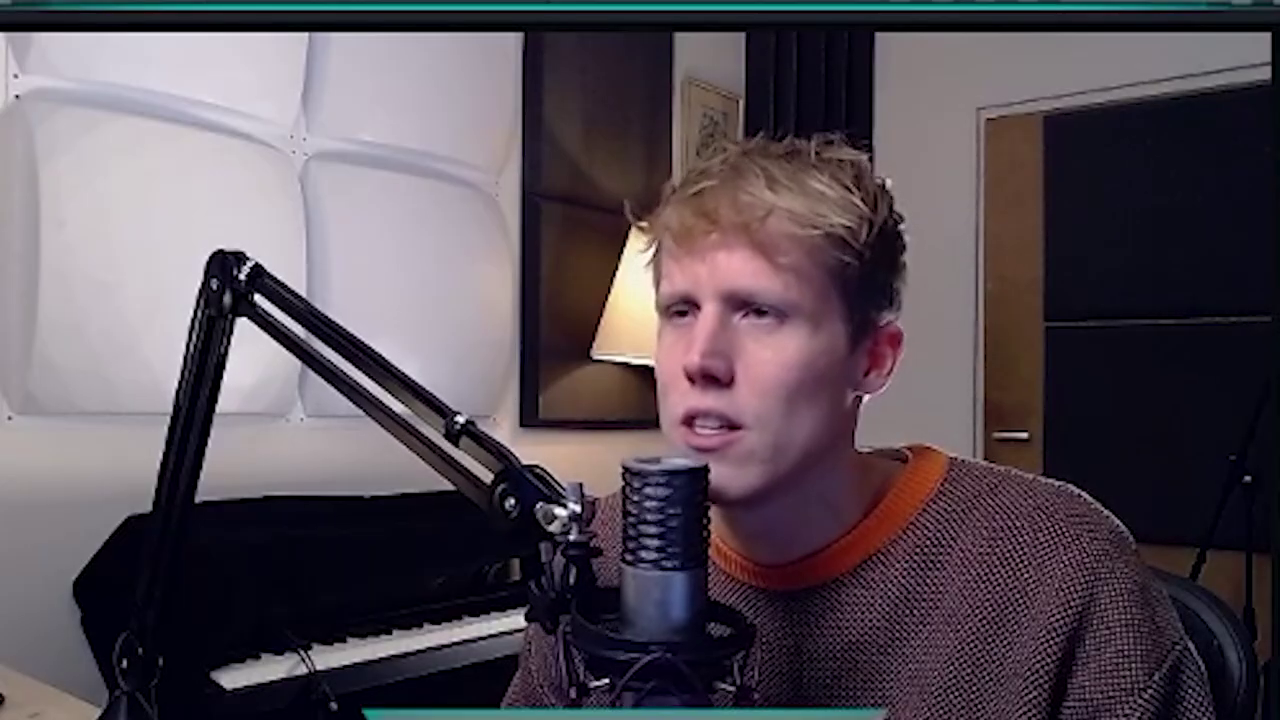
pyautogui.moveTo(150, 105); pyautogui.dragTo(357, 238)
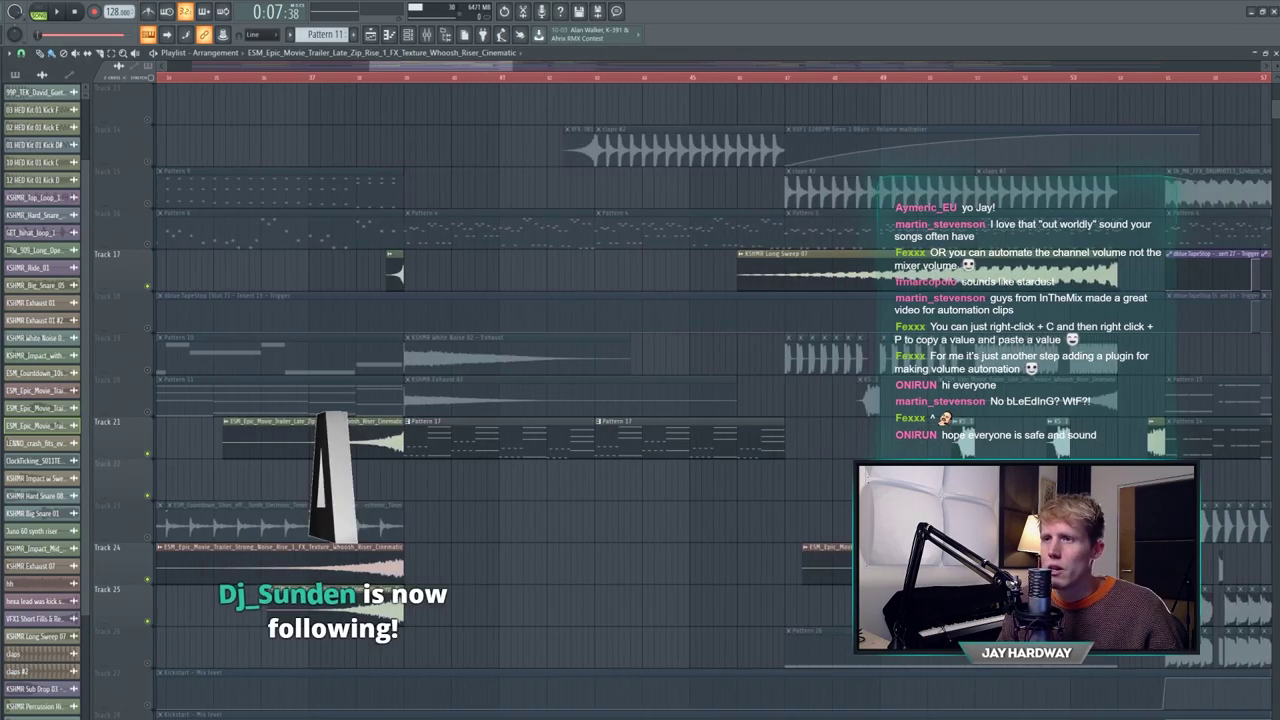
# - Open the Liquid Glass Slam sample on Track 25 to examine its waveform and settings
pyautogui.scroll(3, 248, 590)
pyautogui.doubleClick(255, 561)
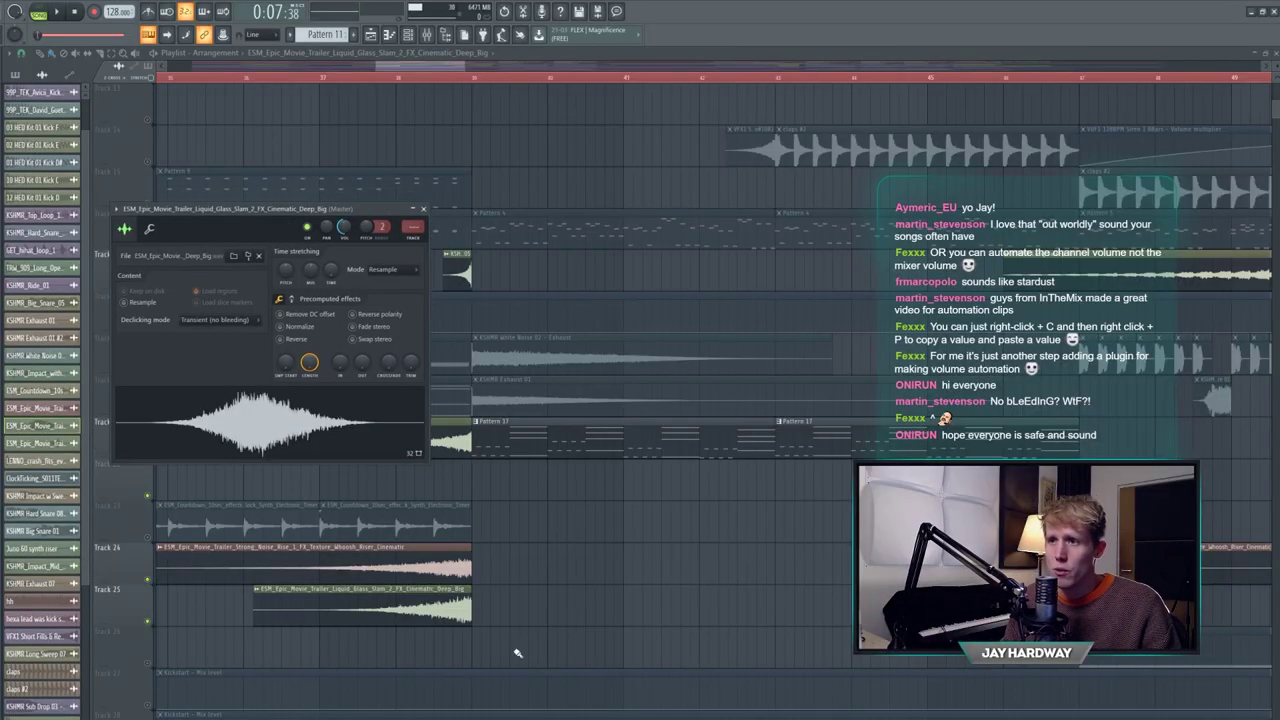
pyautogui.moveTo(471, 603)
pyautogui.mouseDown()
pyautogui.moveTo(806, 612)
pyautogui.moveTo(460, 604)
pyautogui.mouseUp()
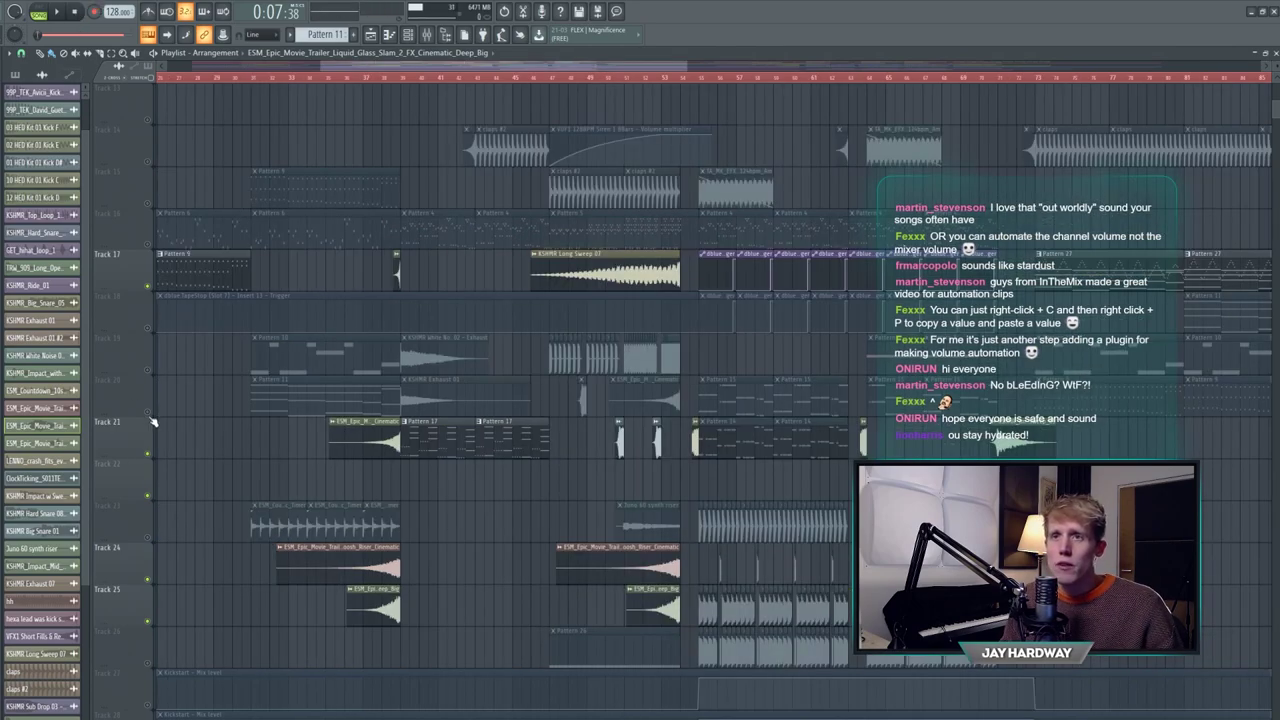
# - Bring all tracks back in and play the arrangement from the build-up before bar 39
pyautogui.scroll(3, 250, 435)
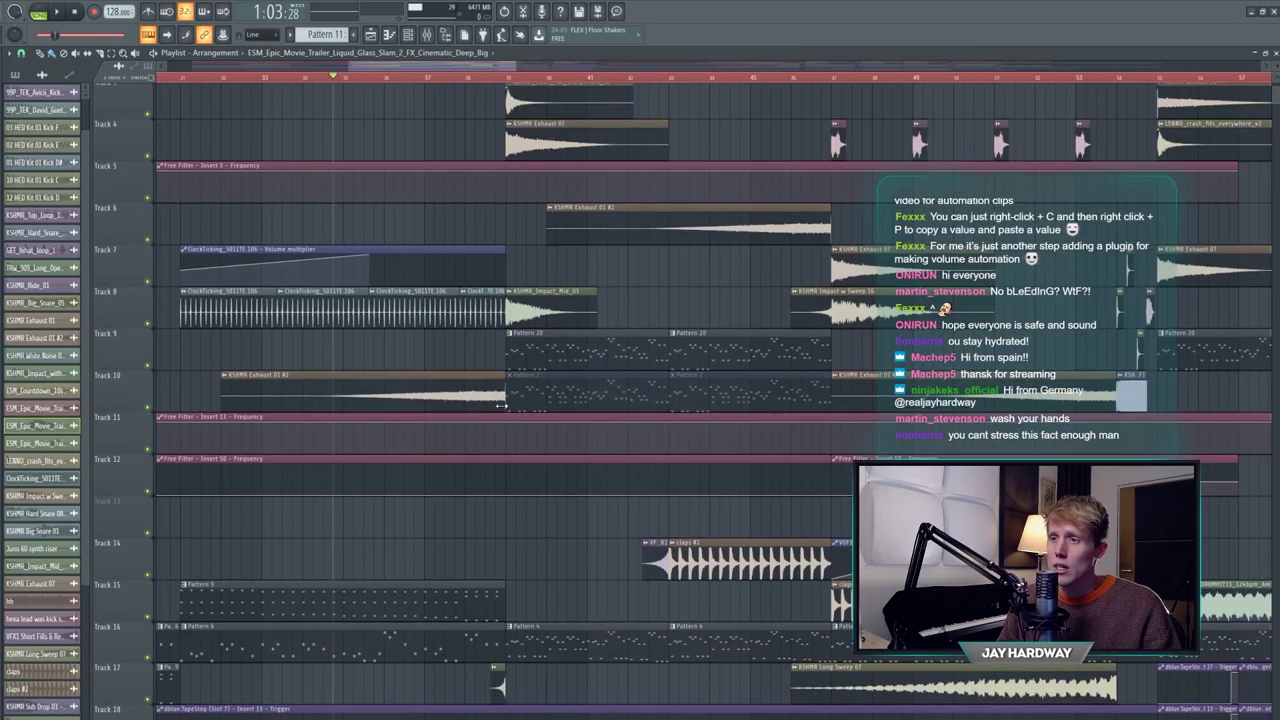
pyautogui.press('space')
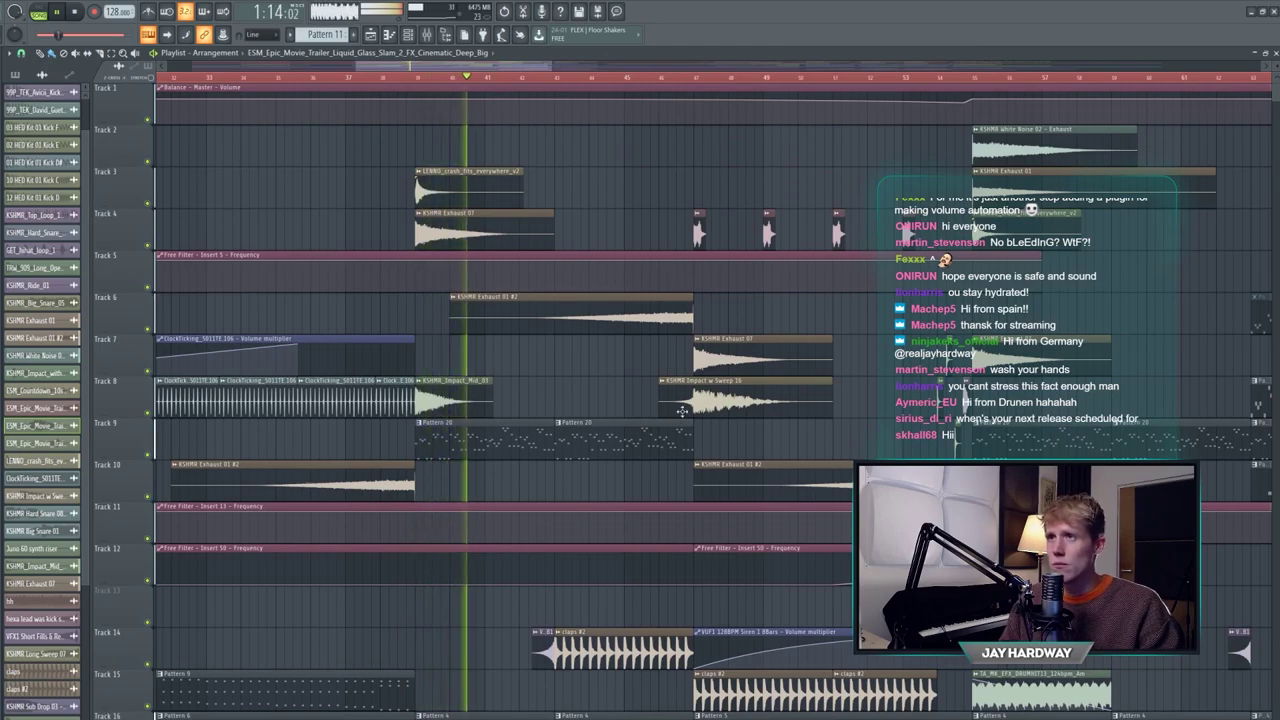
pyautogui.scroll(3, 681, 410)
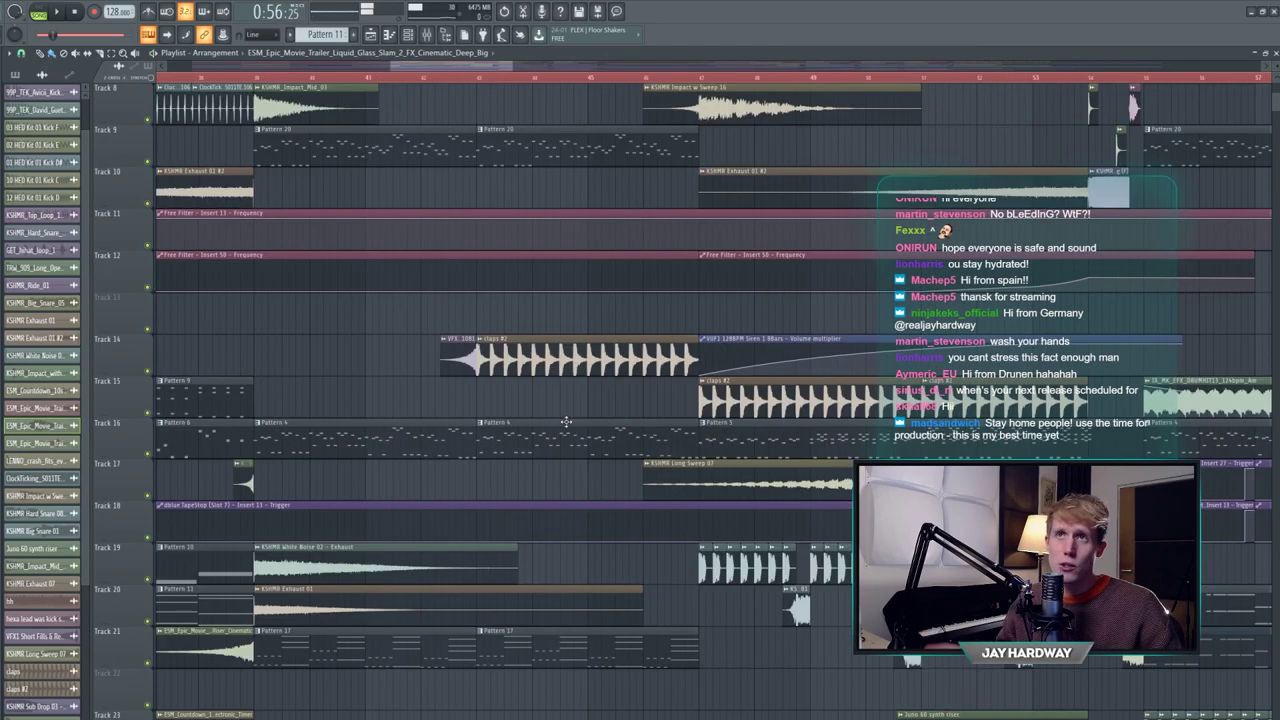
# - Open Pattern 20 from Track 9 in the channel rack and play it on its own
pyautogui.scroll(7, 366, 289)
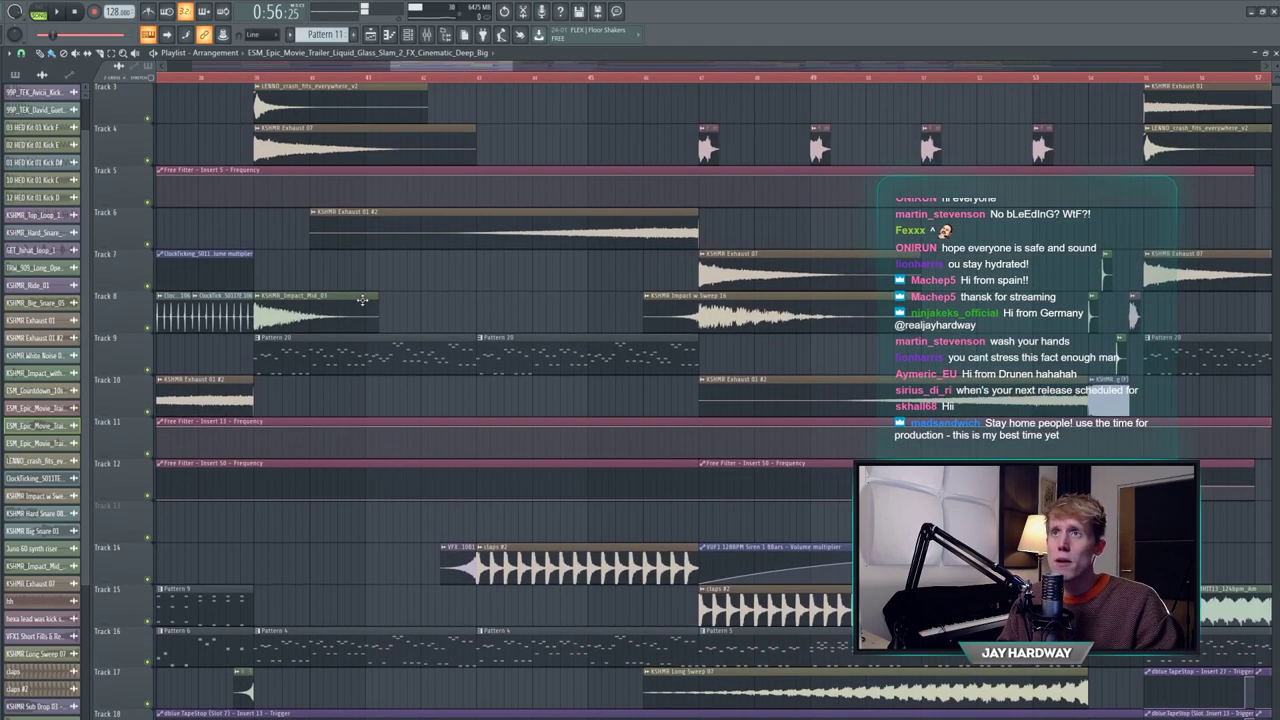
pyautogui.doubleClick(383, 442)
pyautogui.click(38, 10)
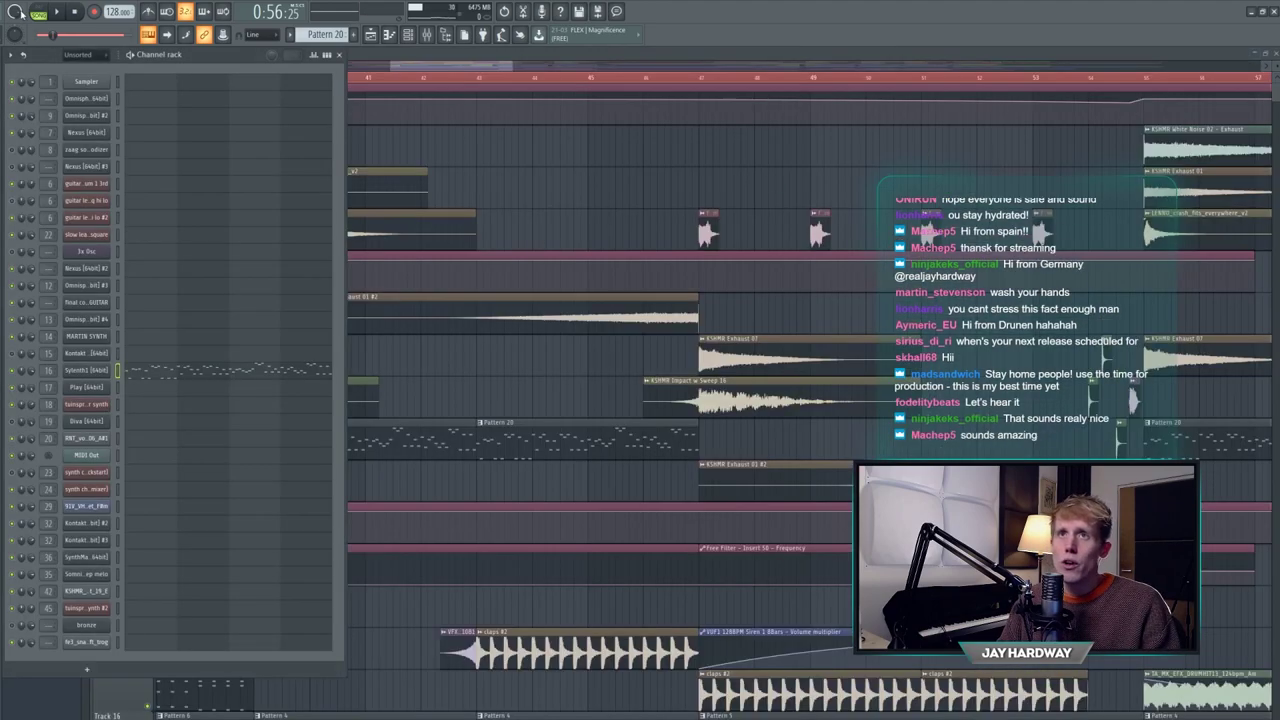
pyautogui.press('space')
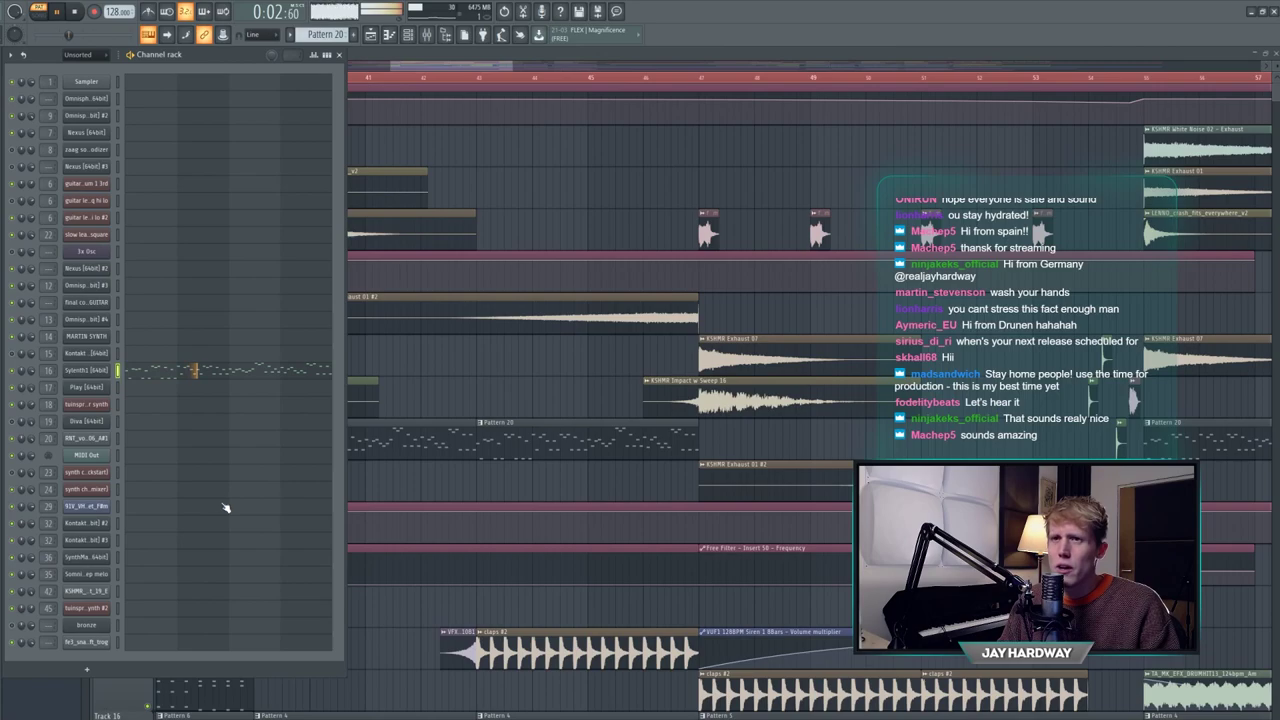
# - Open the Pattern 20 Sylenth1 channel with its mixer insert 16 and replay the pattern
pyautogui.click(86, 370)
pyautogui.press('space')
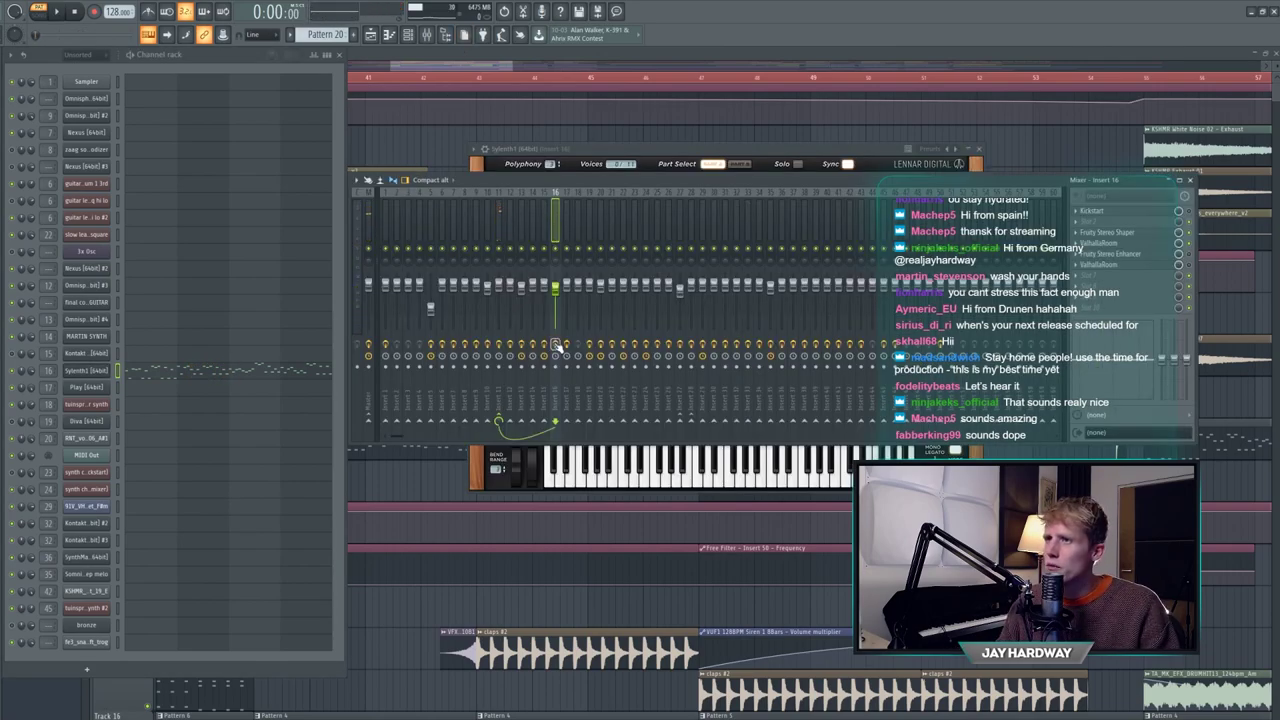
pyautogui.press('space')
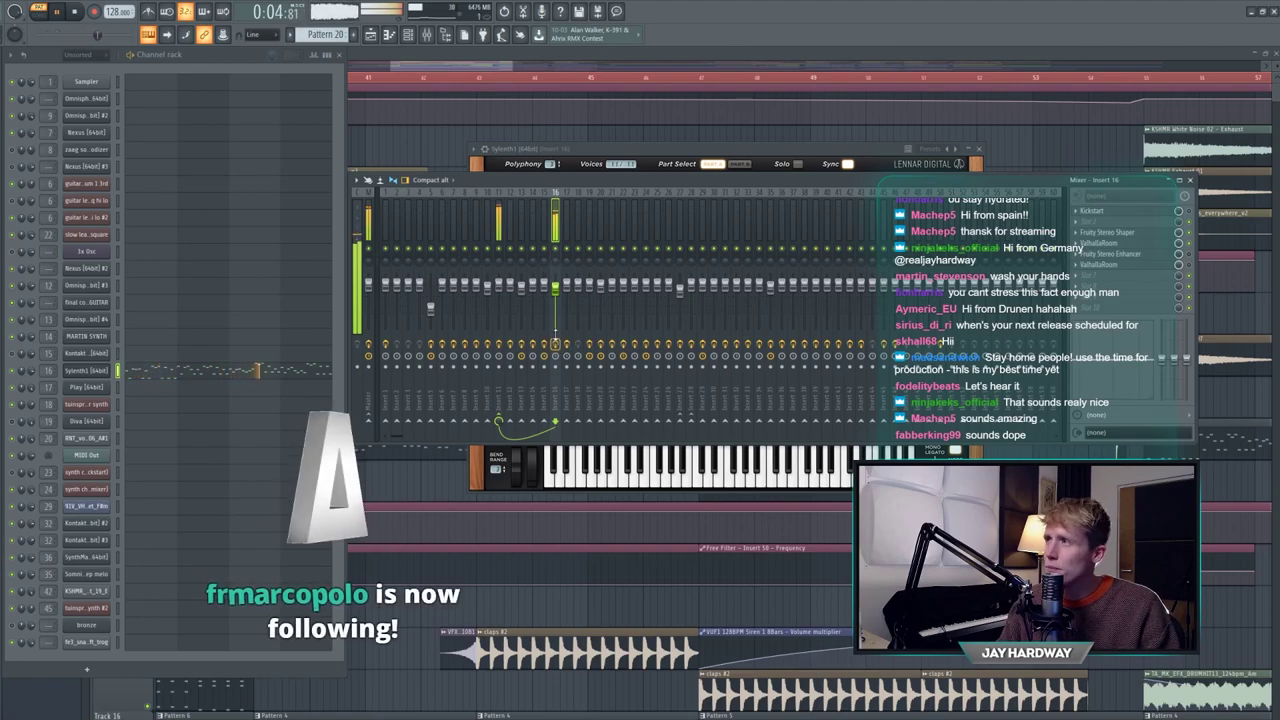
# - Stop playback and open the Fruity Stereo Shaper on mixer insert 16 to examine its settings
pyautogui.press('space')
pyautogui.click(1121, 233)
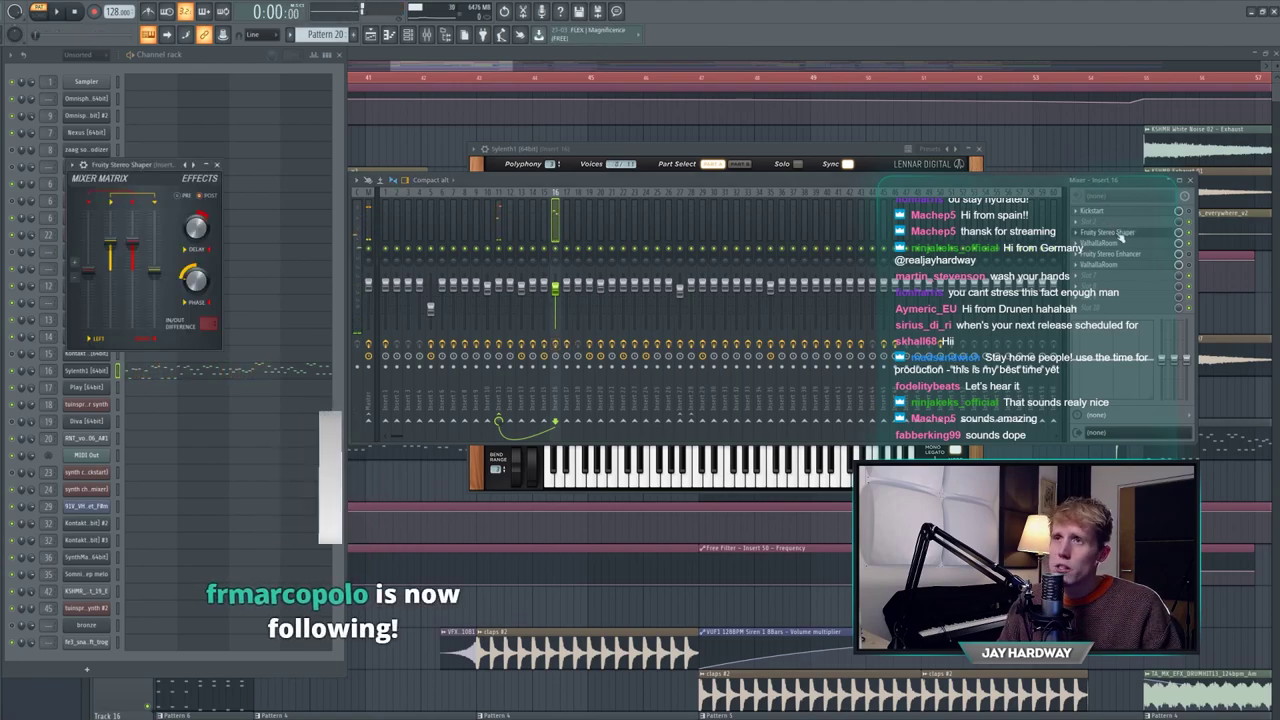
pyautogui.moveTo(164, 177); pyautogui.dragTo(244, 423)
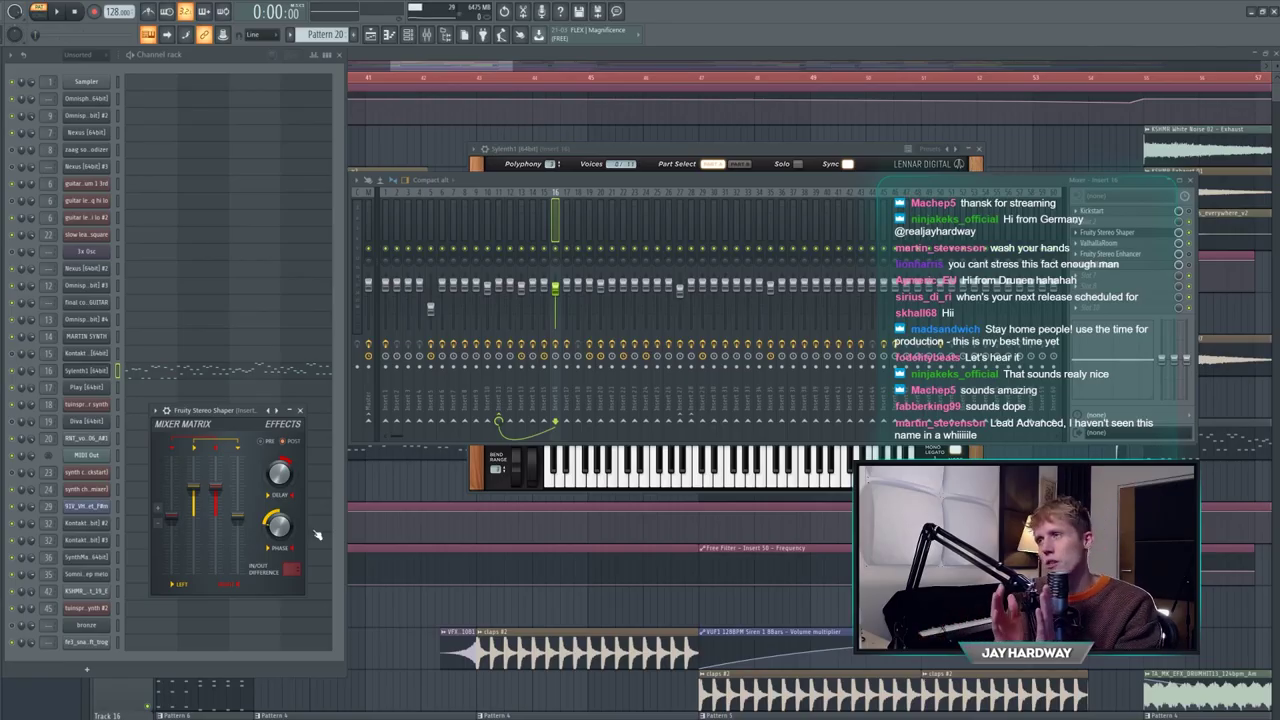
pyautogui.click(300, 410)
# - Open the ValhallaRoom reverb on insert 16, then bring up the Sylenth1 lead to examine its preset
pyautogui.click(1146, 246)
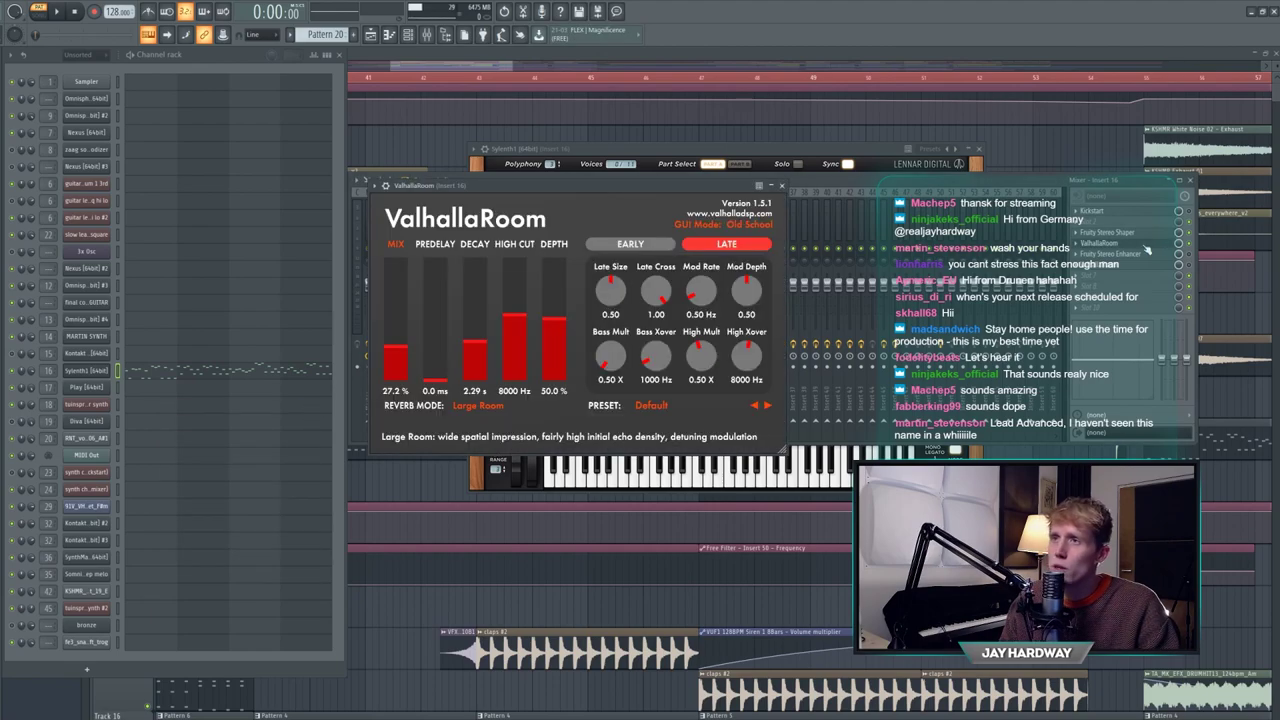
pyautogui.moveTo(600, 186); pyautogui.dragTo(364, 266)
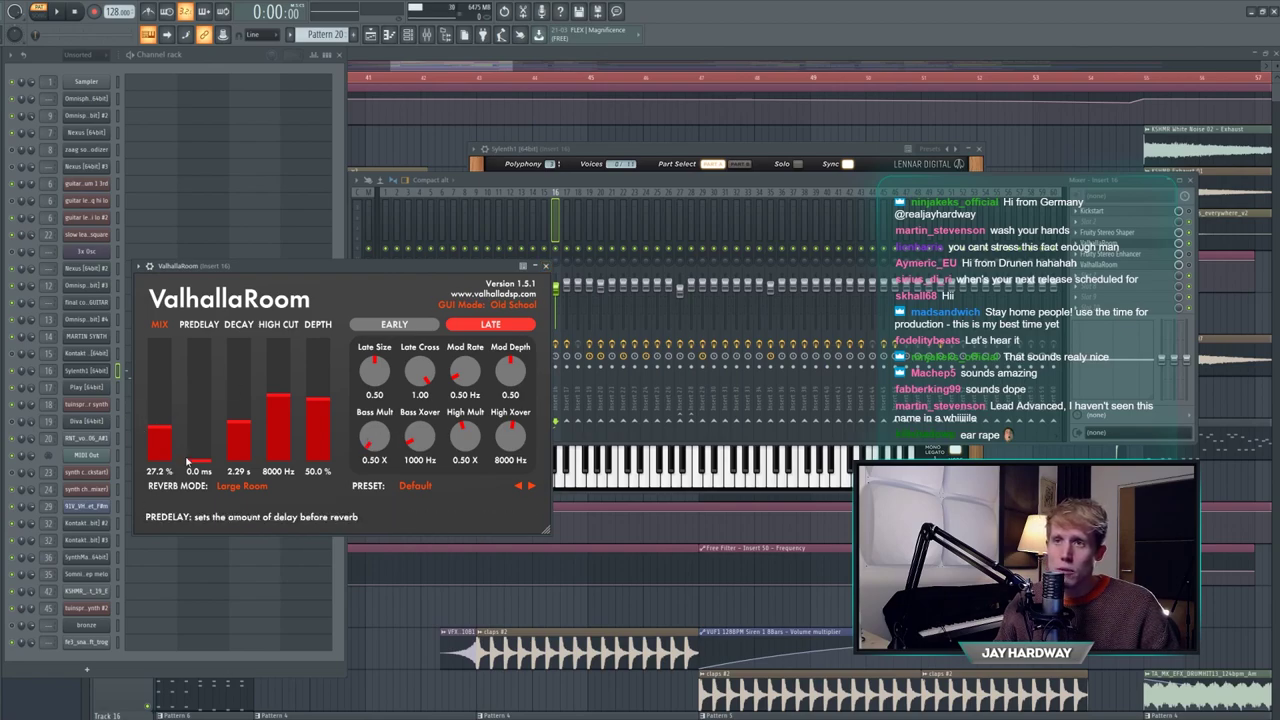
pyautogui.click(546, 266)
pyautogui.click(646, 148)
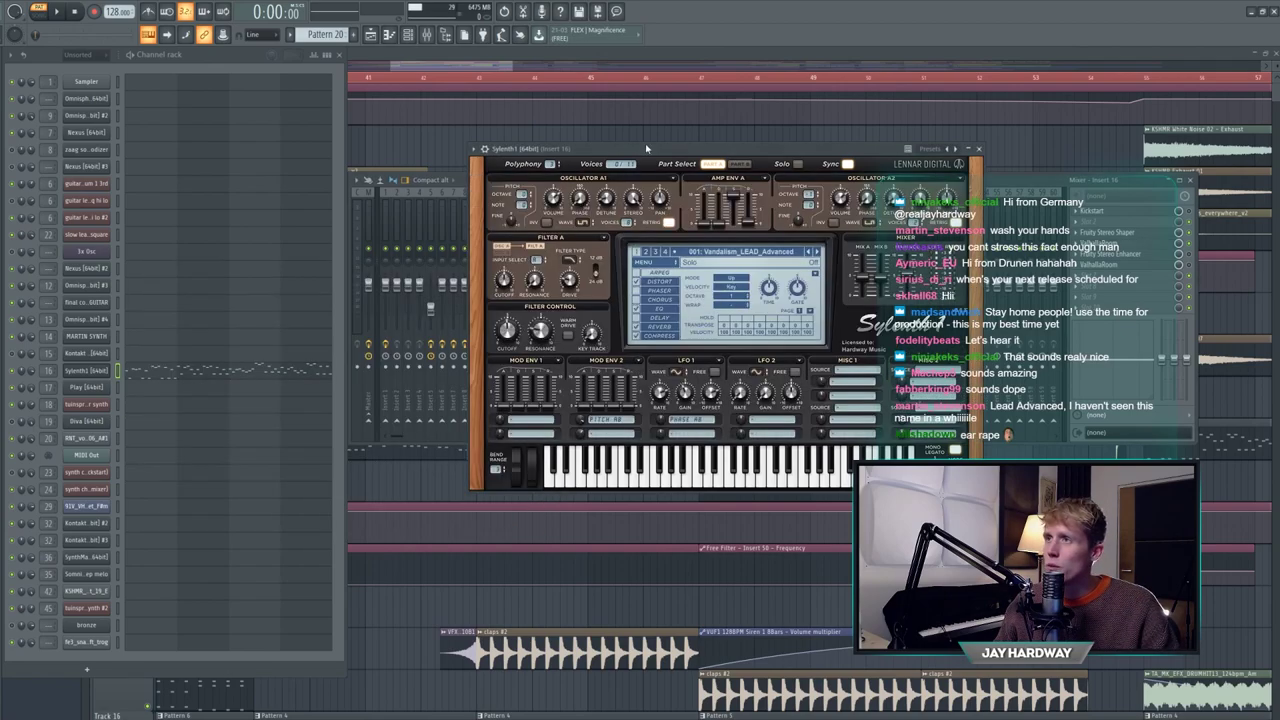
# - Return to the arrangement and pick the Pattern 4 clip on Track 16
pyautogui.click(508, 79)
pyautogui.click(339, 55)
pyautogui.scroll(-3, 517, 397)
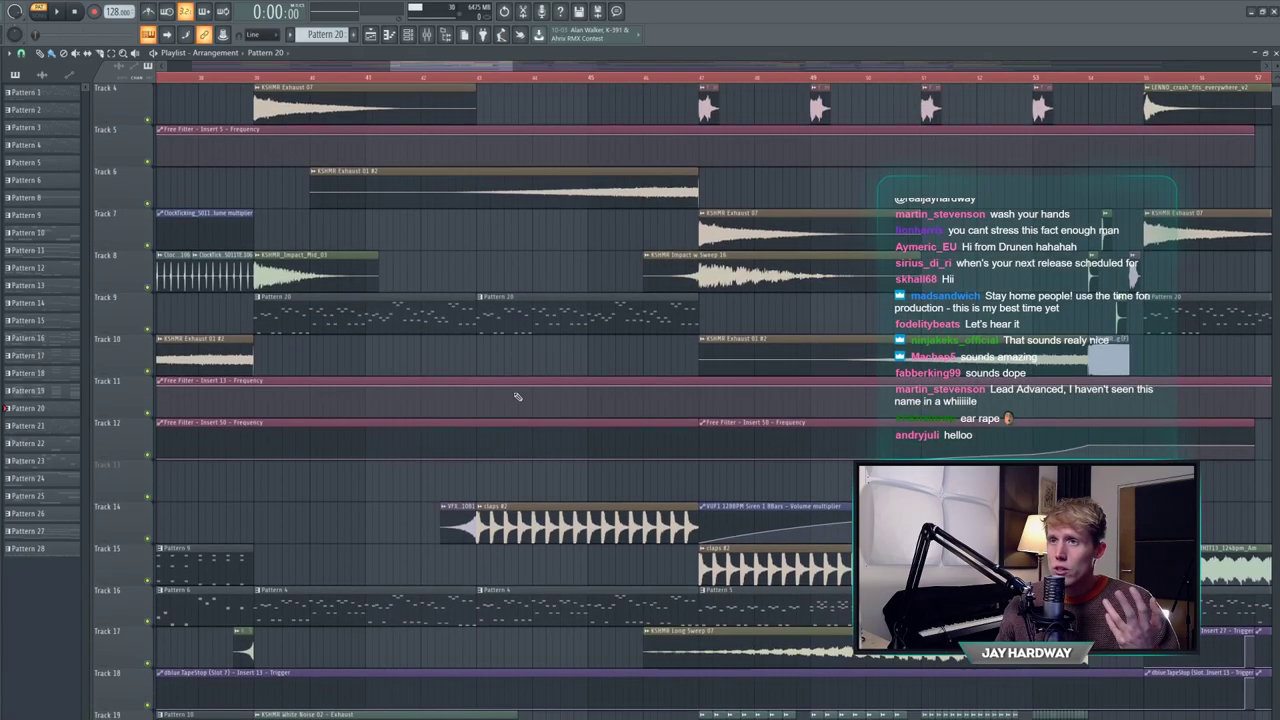
pyautogui.scroll(-3, 381, 571)
pyautogui.scroll(2, 380, 542)
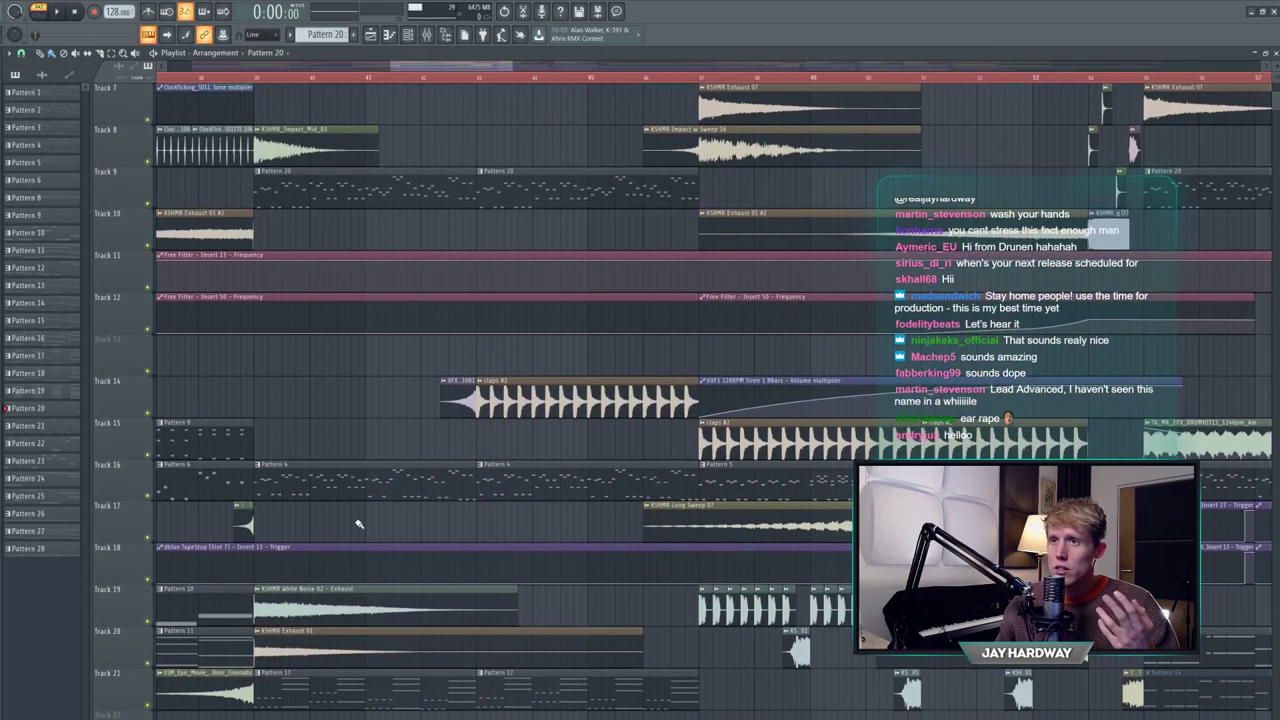
pyautogui.click(340, 468)
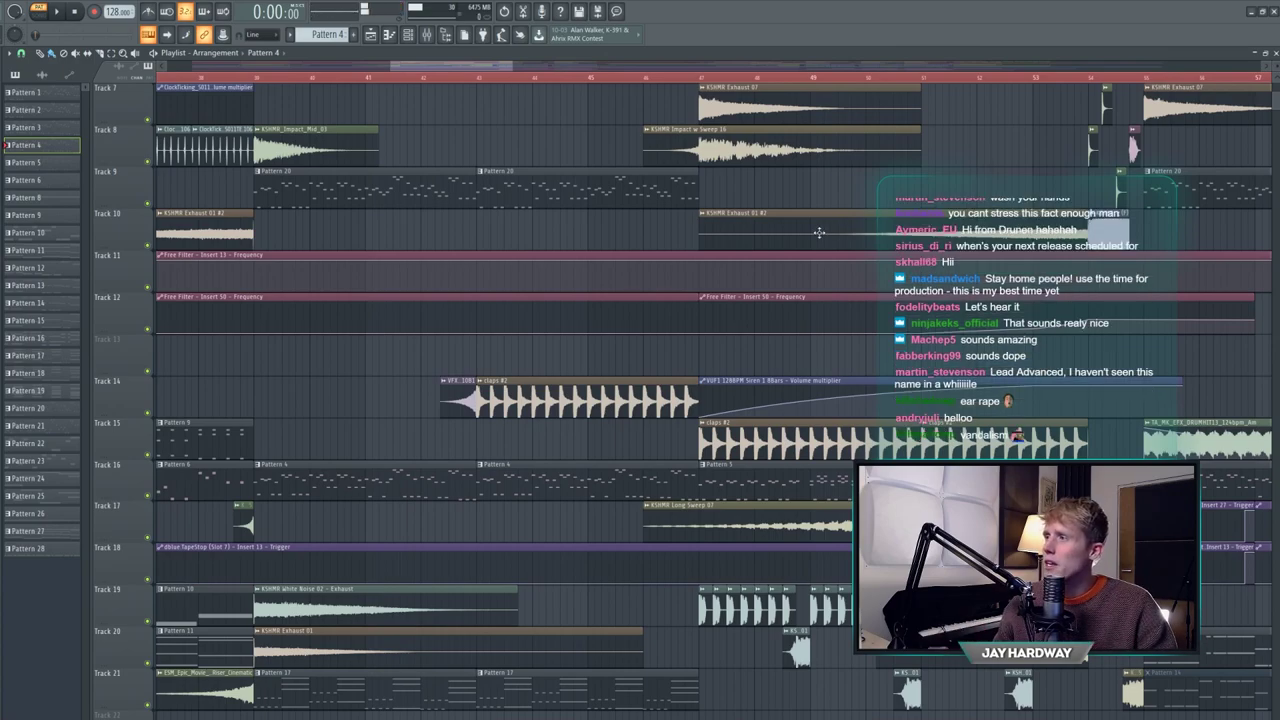
# - Play Pattern 4 on its own from the channel rack with mixer insert 6 in view
pyautogui.press('F5')
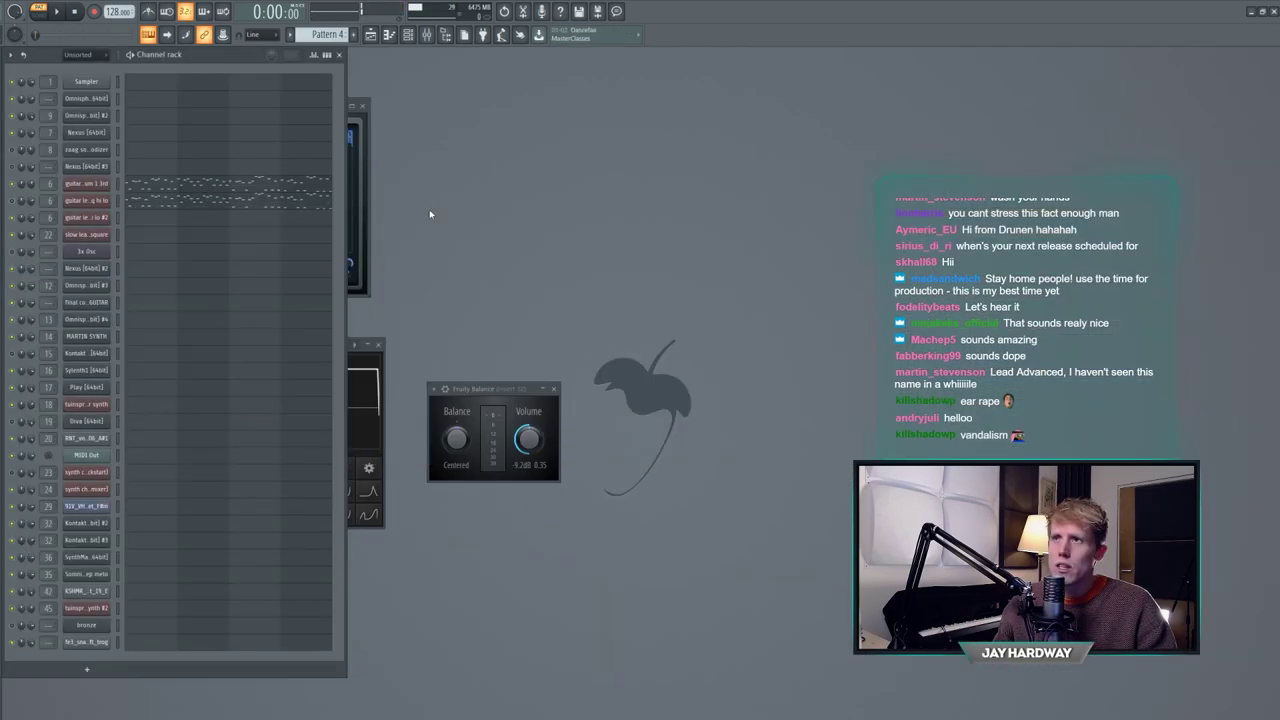
pyautogui.click(427, 34)
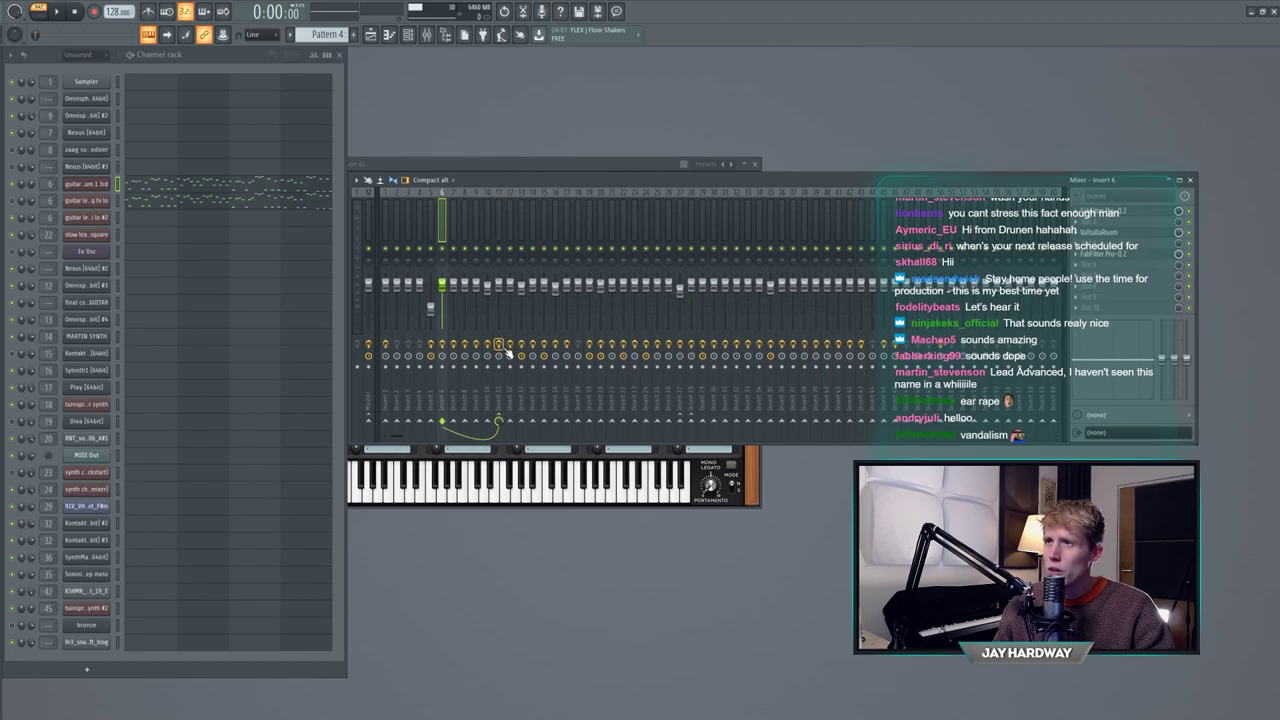
pyautogui.press('space')
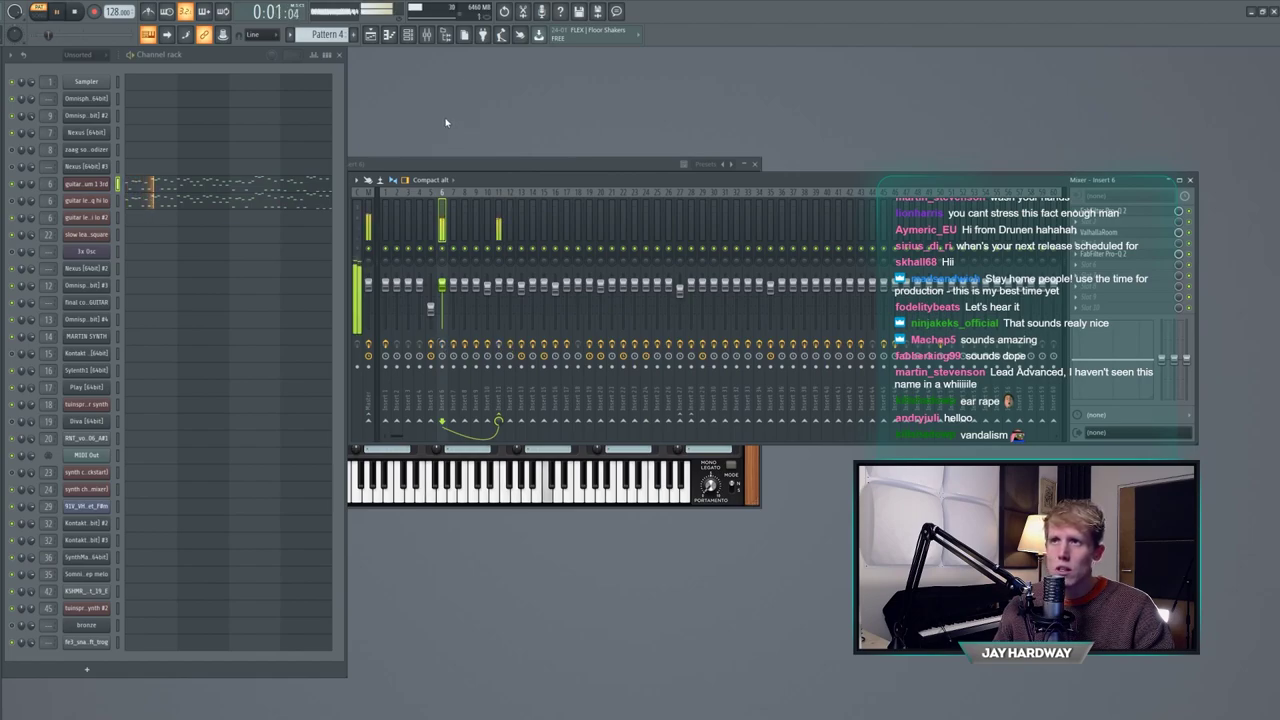
pyautogui.press('space')
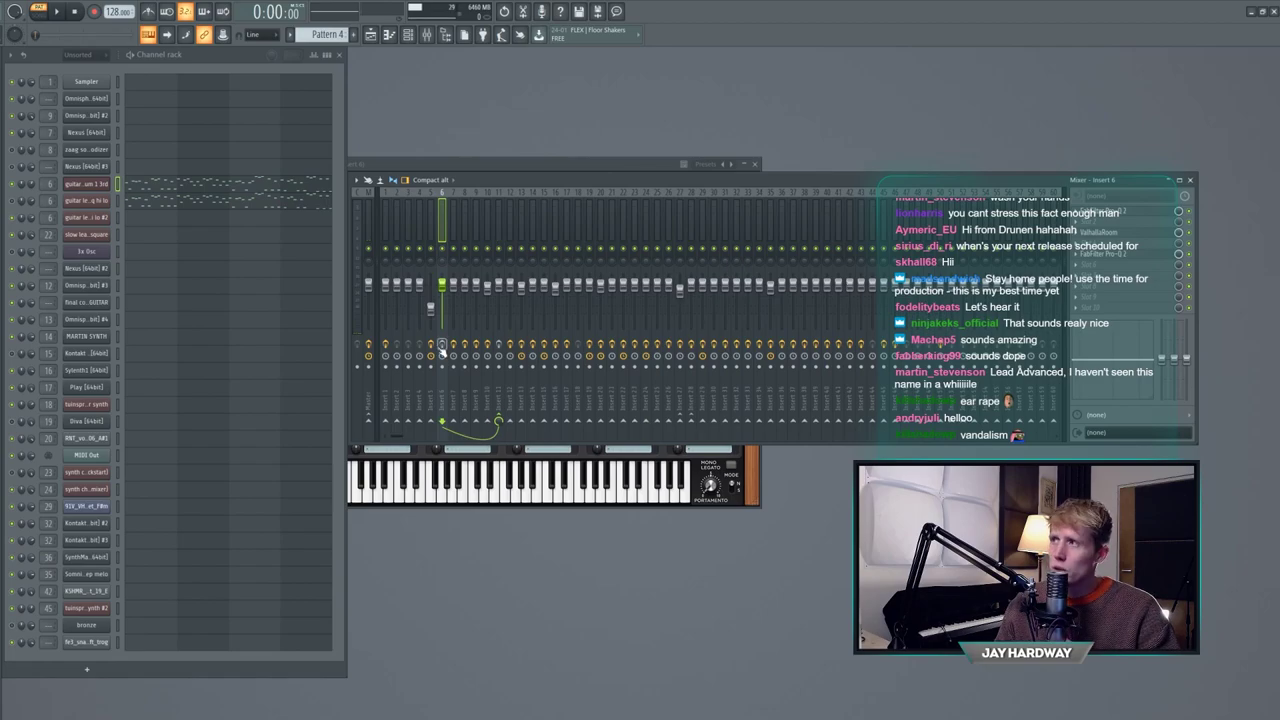
# - Open FabFilter Pro-Q 2 and ValhallaRoom on insert 6 to examine the guitar lead's EQ curve and reverb settings
pyautogui.click(1147, 214)
pyautogui.moveTo(287, 129); pyautogui.dragTo(624, 164)
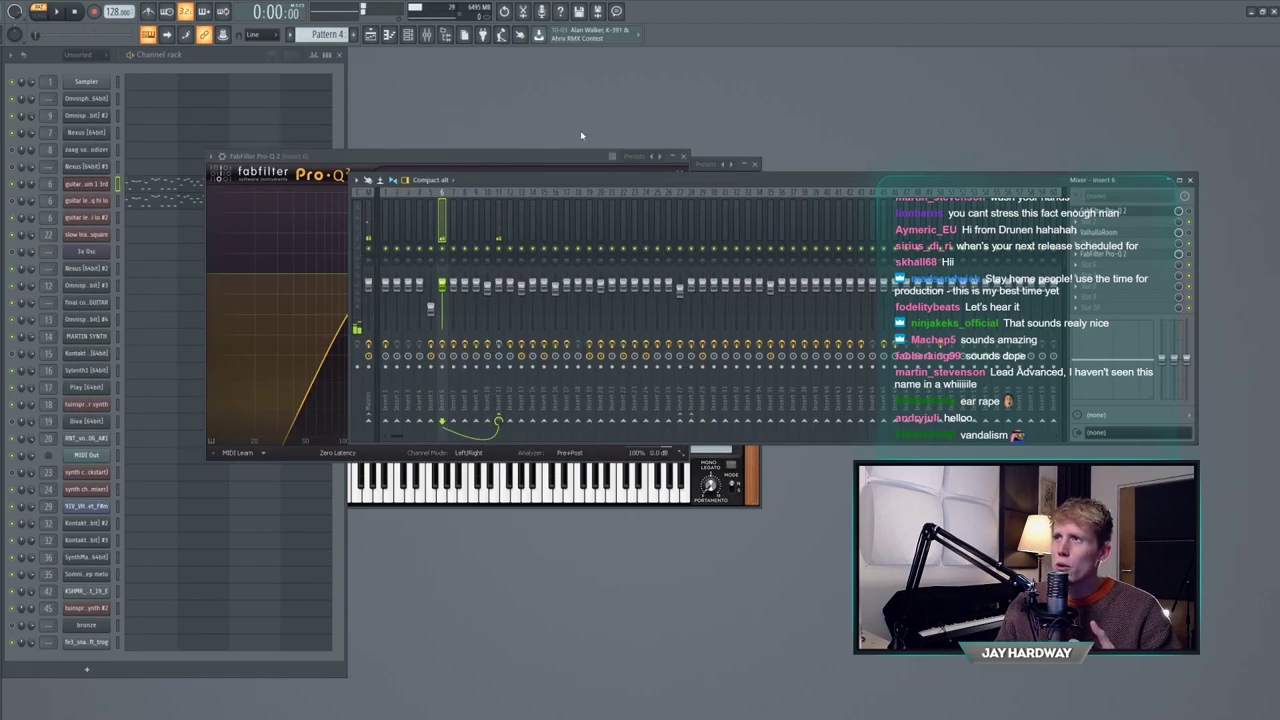
pyautogui.moveTo(604, 156); pyautogui.dragTo(517, 452)
pyautogui.click(1196, 232)
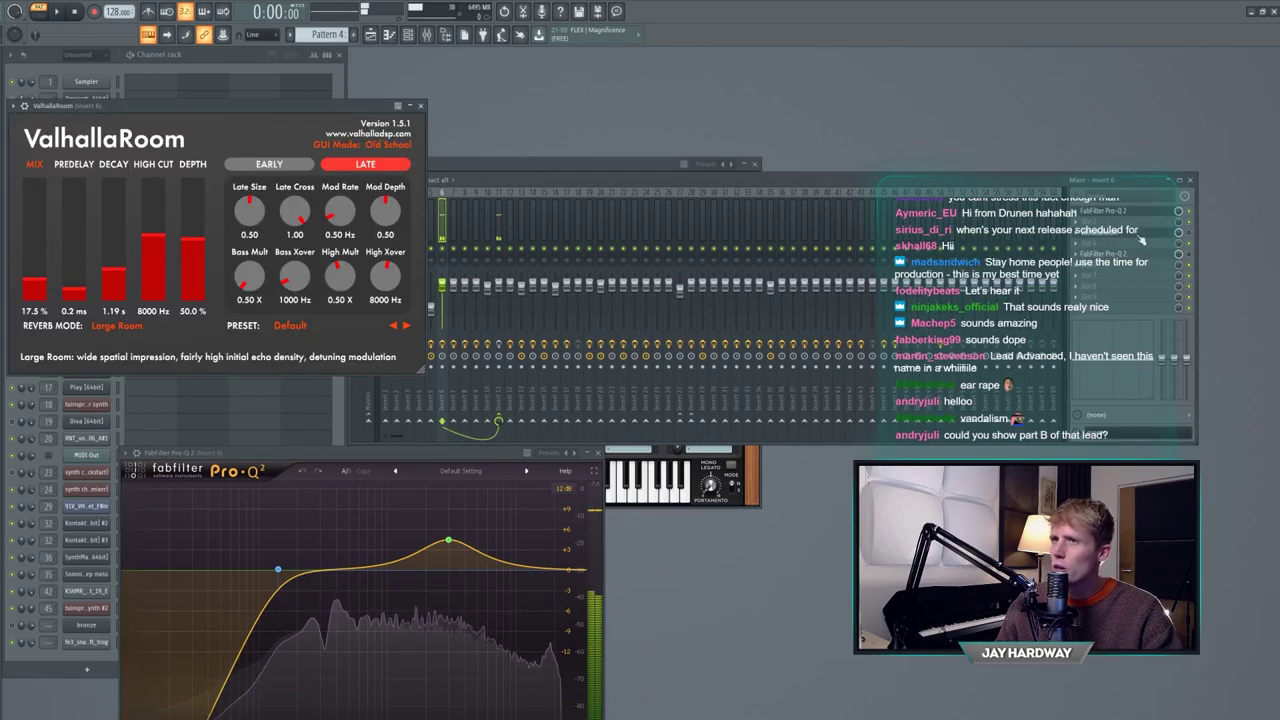
pyautogui.click(1196, 237)
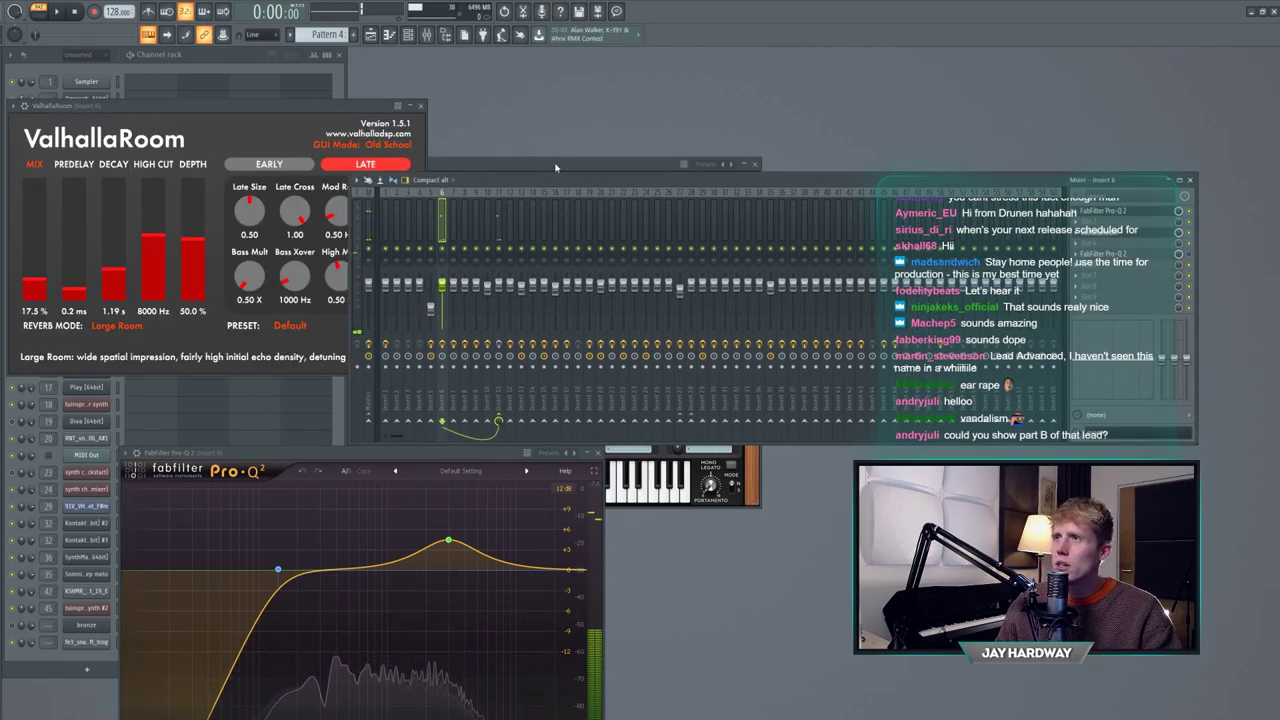
# - Examine the guitar lead's Sylenth1 preset, then check the ValhallaRoom and second Pro-Q 2 on insert 6
pyautogui.moveTo(556, 166); pyautogui.dragTo(558, 164)
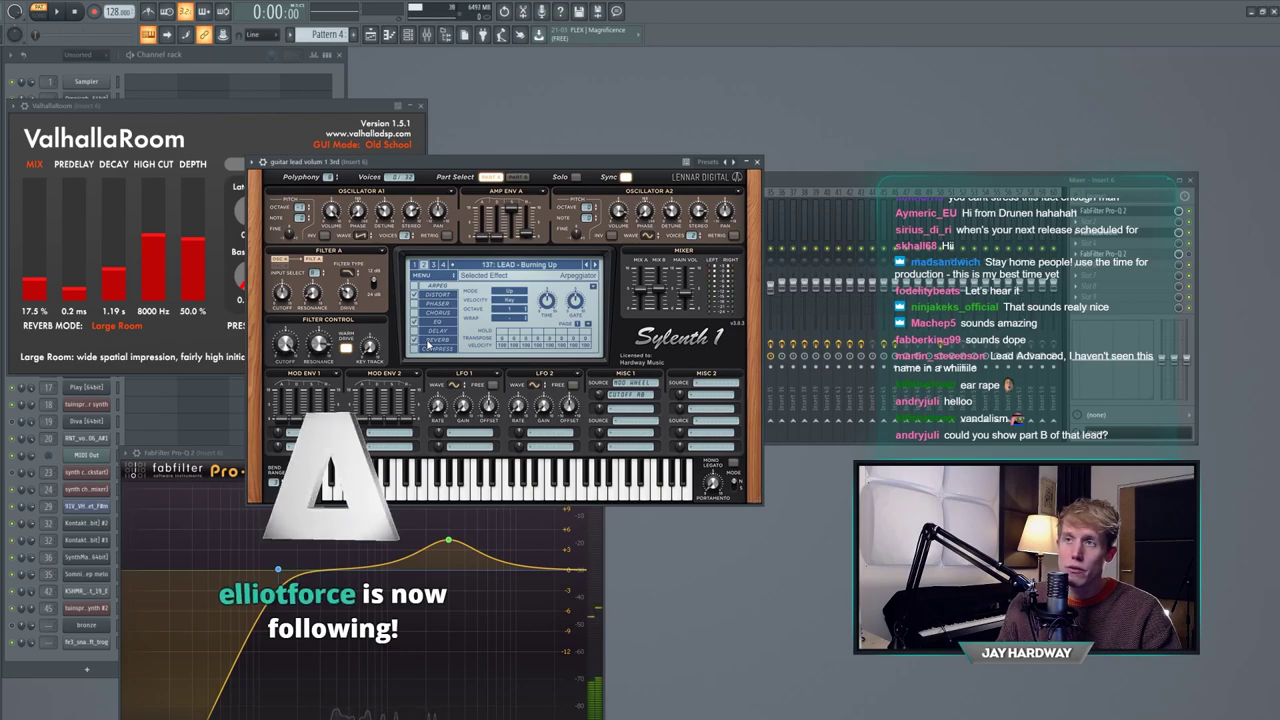
pyautogui.click(757, 161)
pyautogui.moveTo(181, 115); pyautogui.dragTo(329, 184)
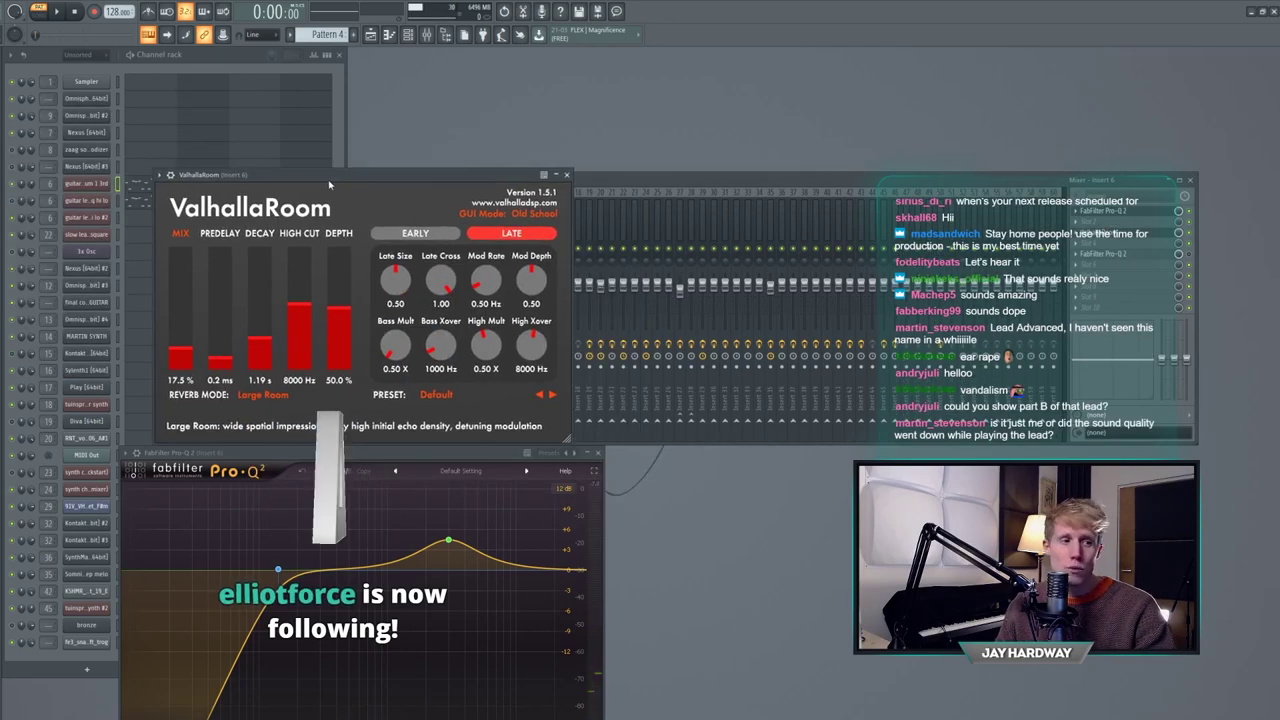
pyautogui.press('space')
pyautogui.click(1148, 254)
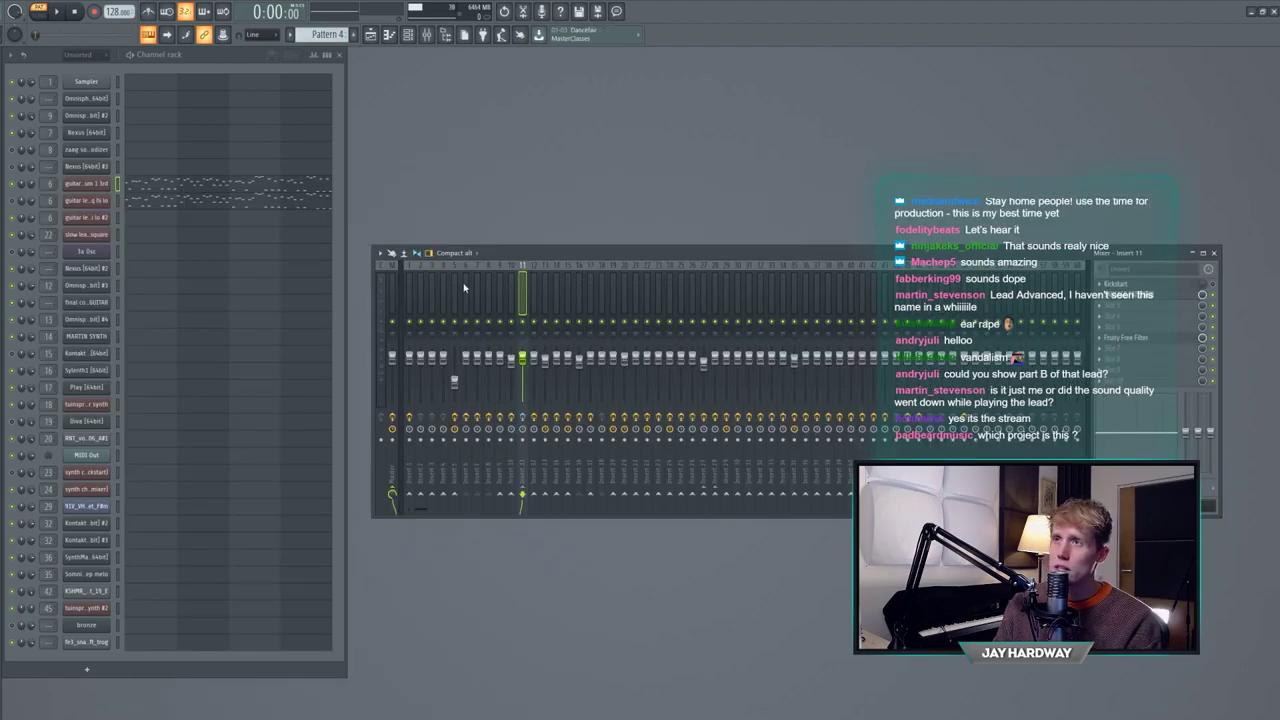
# - Examine the routing from mixer insert 6 to insert 11 and open the Sausage Fattener on insert 11
pyautogui.click(463, 287)
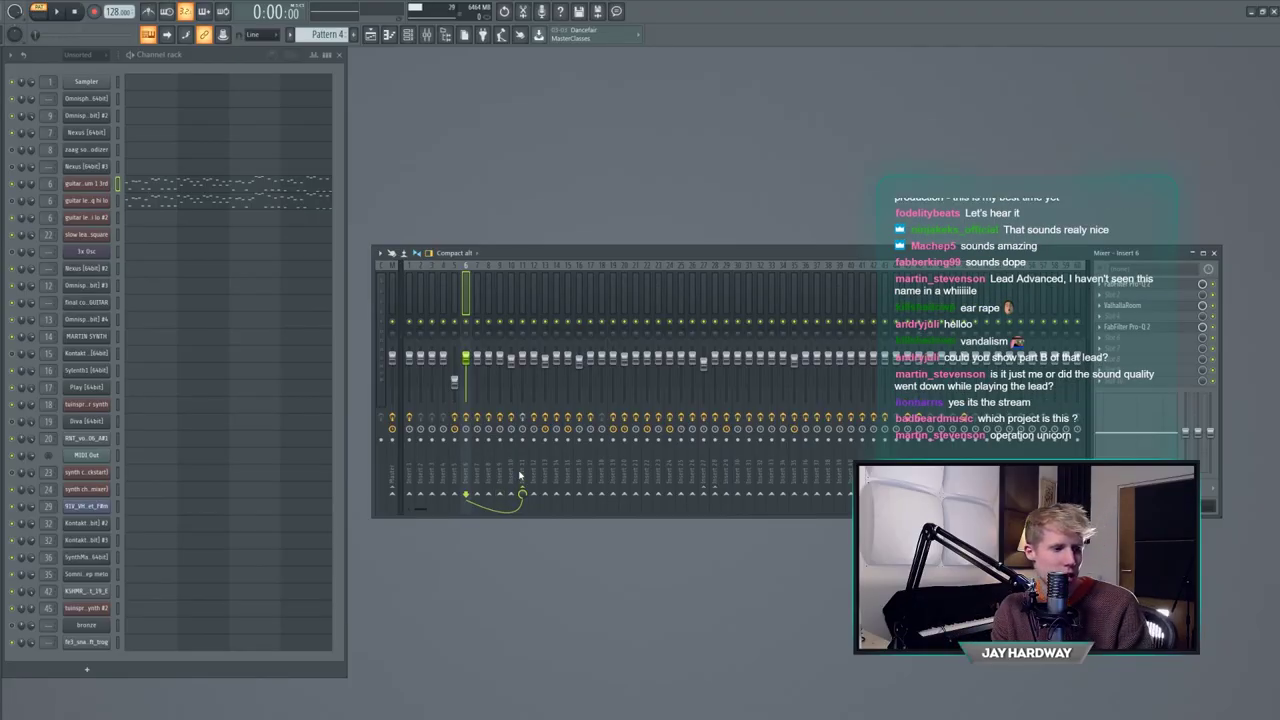
pyautogui.moveTo(573, 255); pyautogui.dragTo(367, 273)
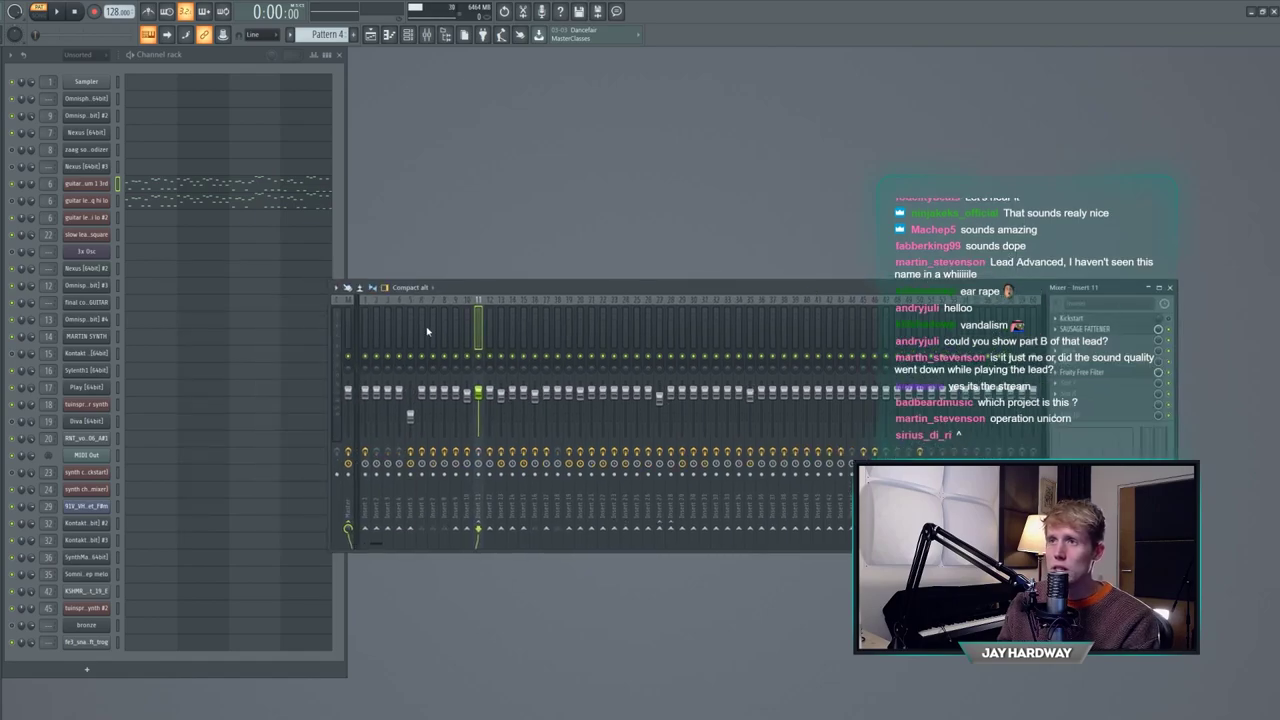
pyautogui.click(424, 330)
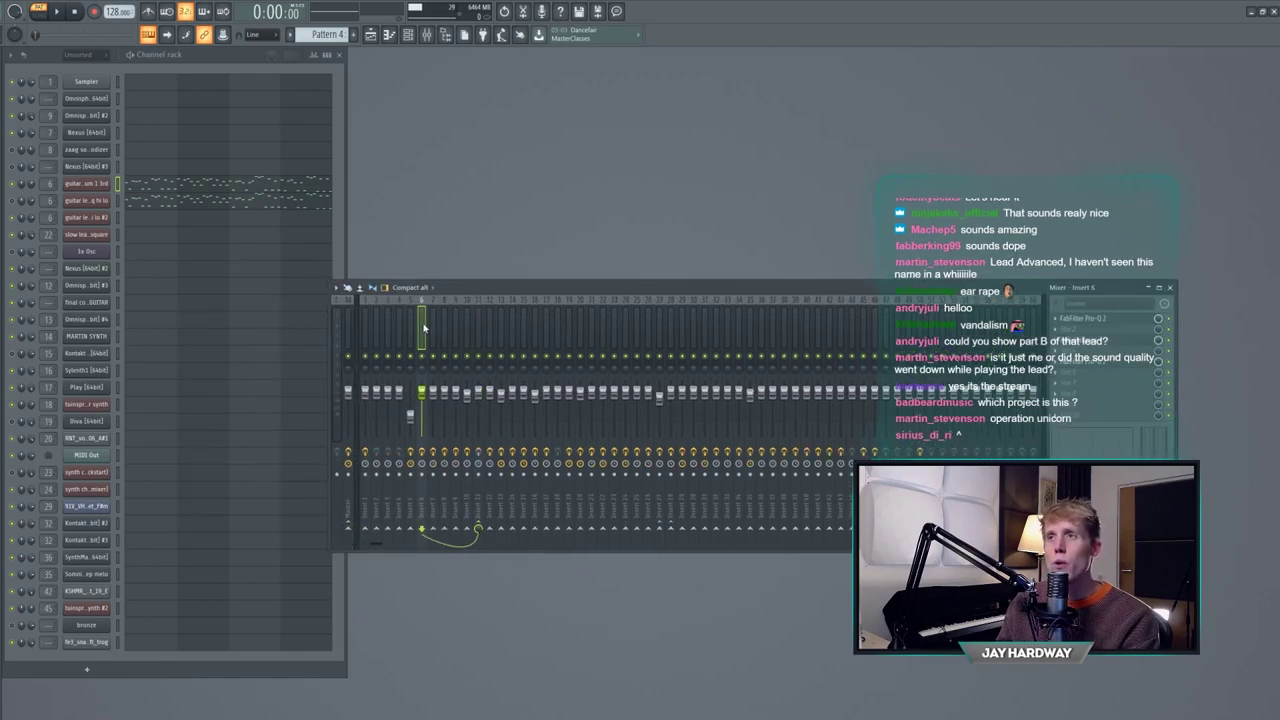
pyautogui.click(477, 320)
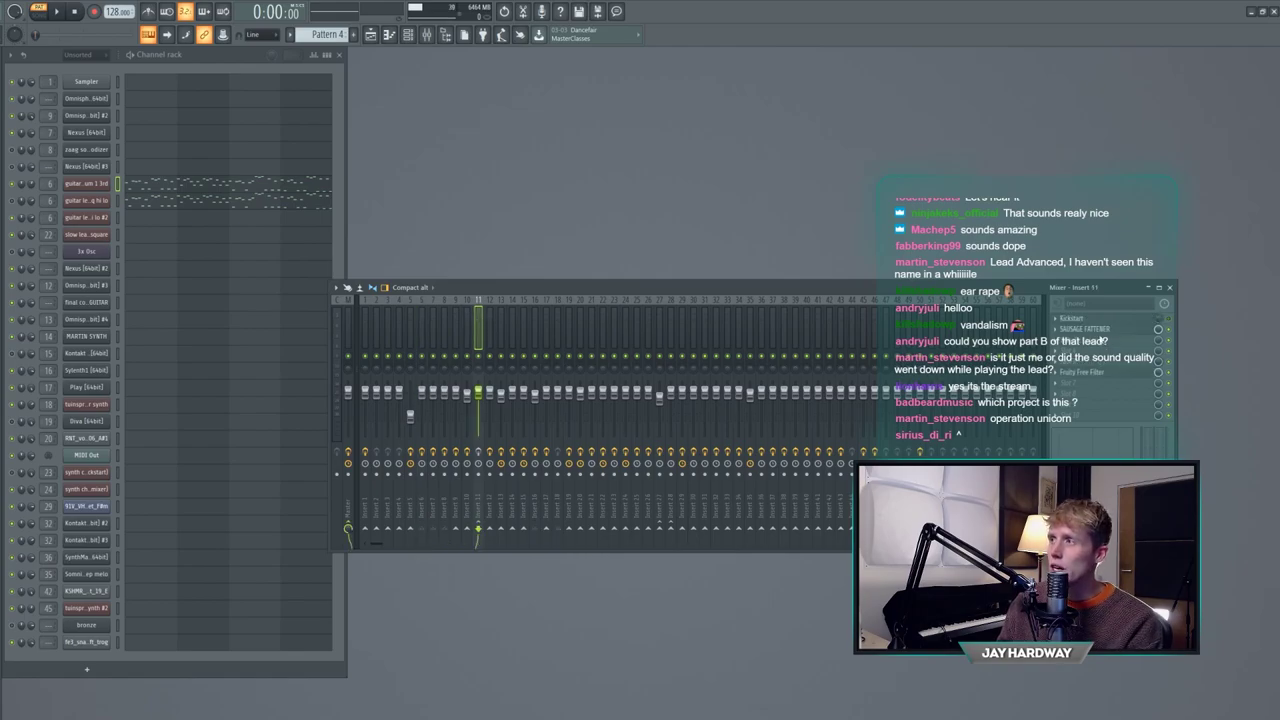
pyautogui.click(1088, 329)
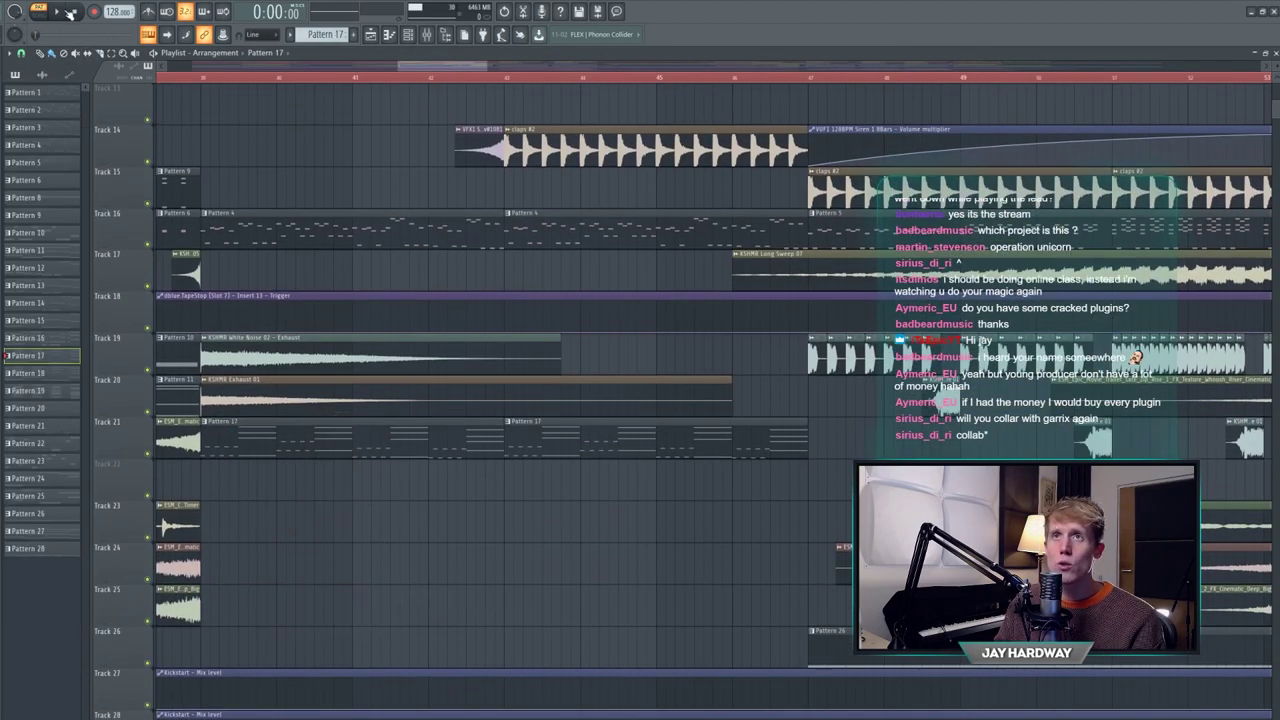
# - Show Pattern 17 from Track 21 in the channel rack and play it on its own
pyautogui.click(1274, 53)
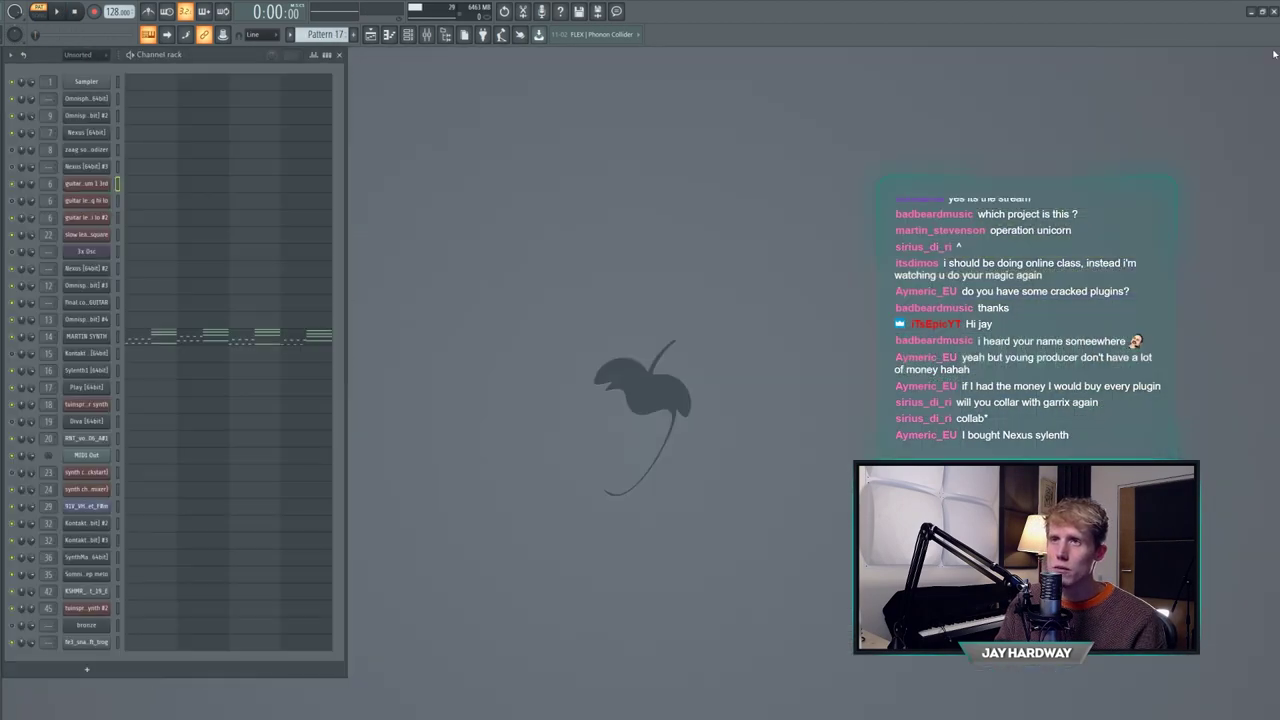
pyautogui.click(55, 11)
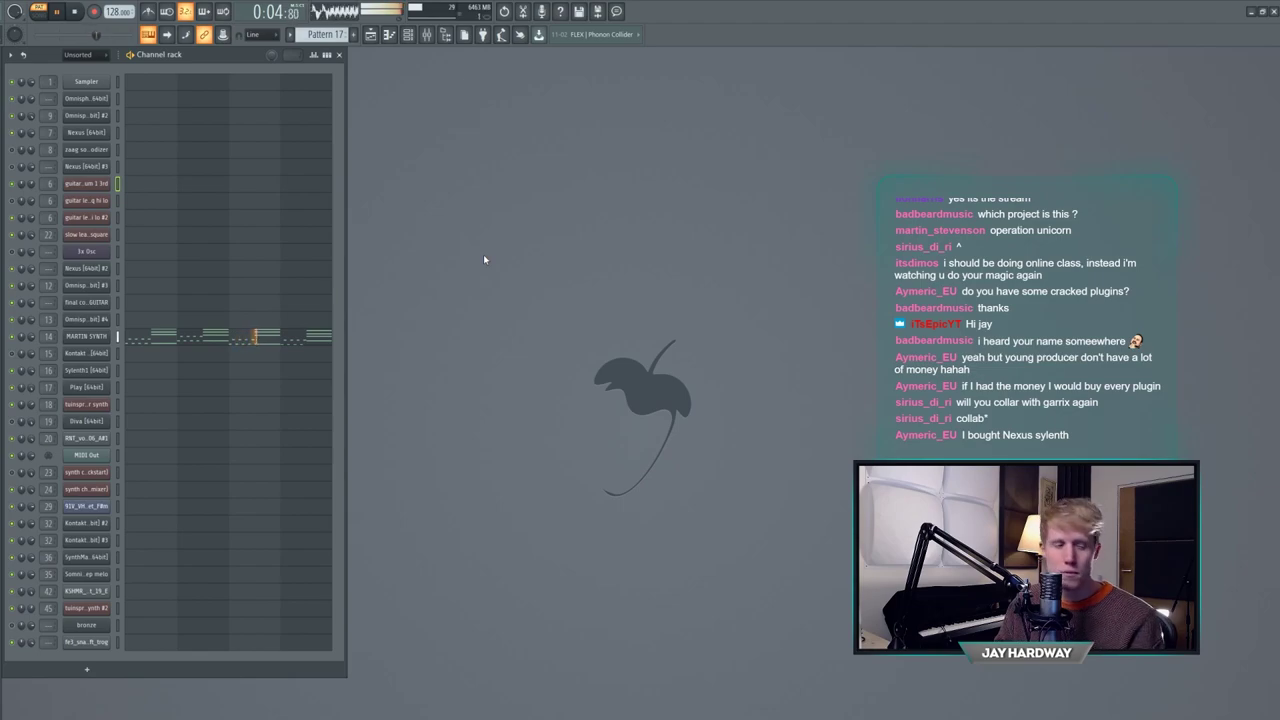
pyautogui.press('space')
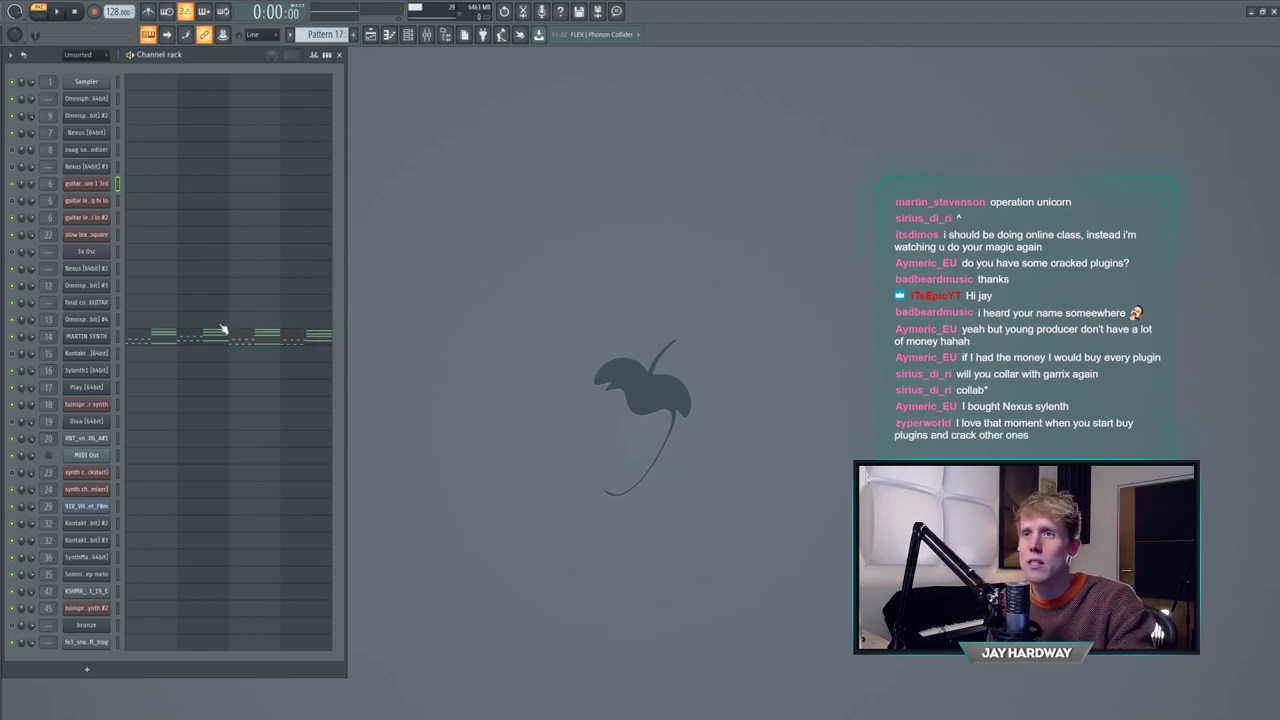
# - Open the MARTIN SYNTH notes of Pattern 17 in the piano roll and briefly play them
pyautogui.click(222, 342)
pyautogui.scroll(-1, 251, 337)
pyautogui.scroll(3, 51, 412)
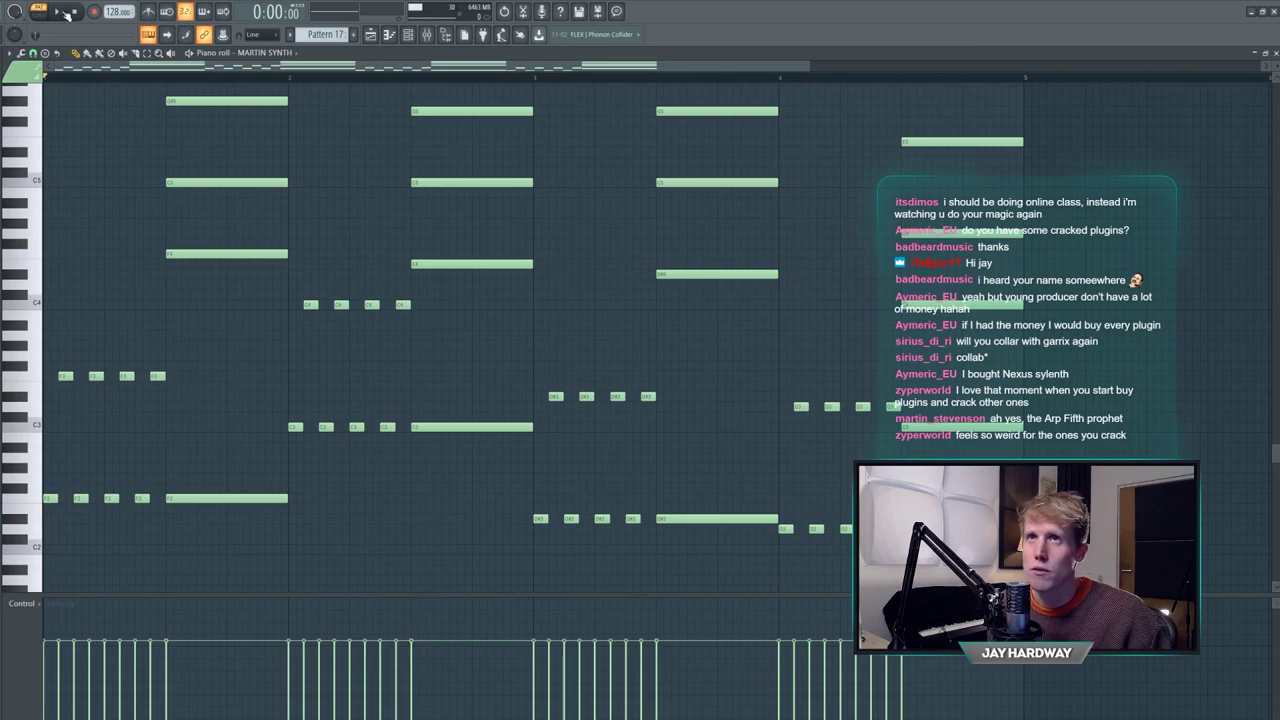
pyautogui.press('space')
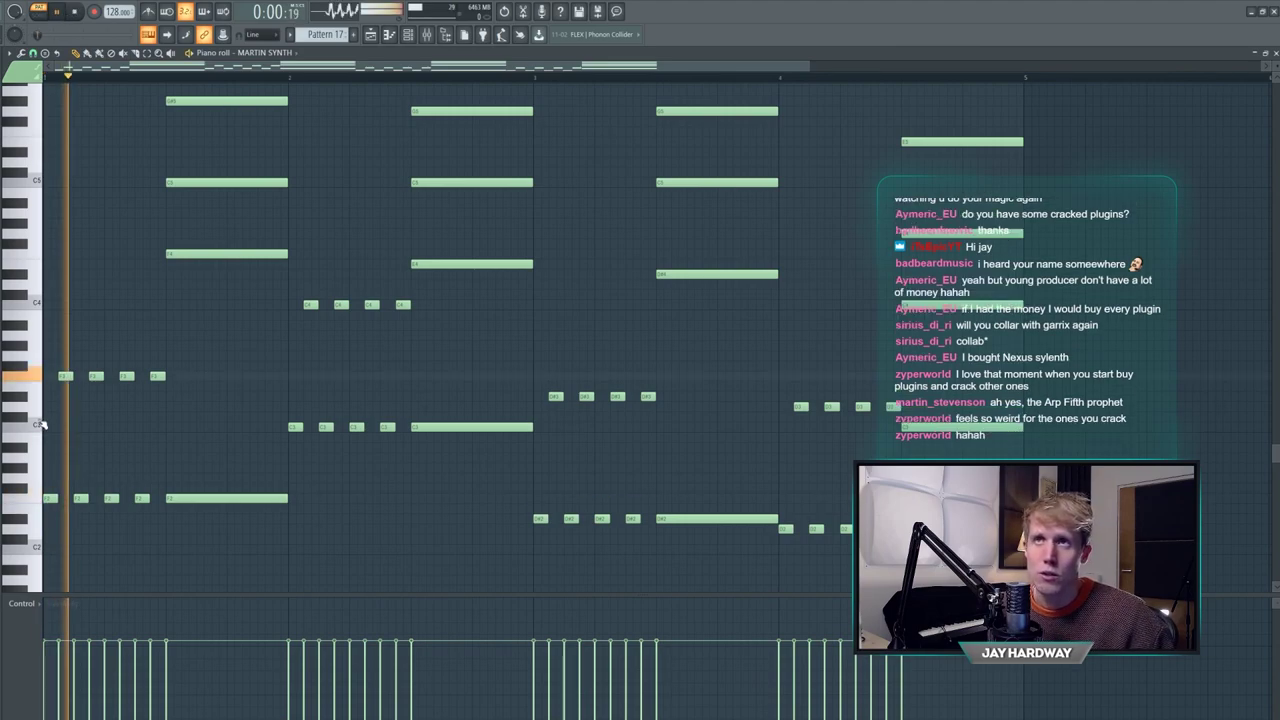
pyautogui.press('space')
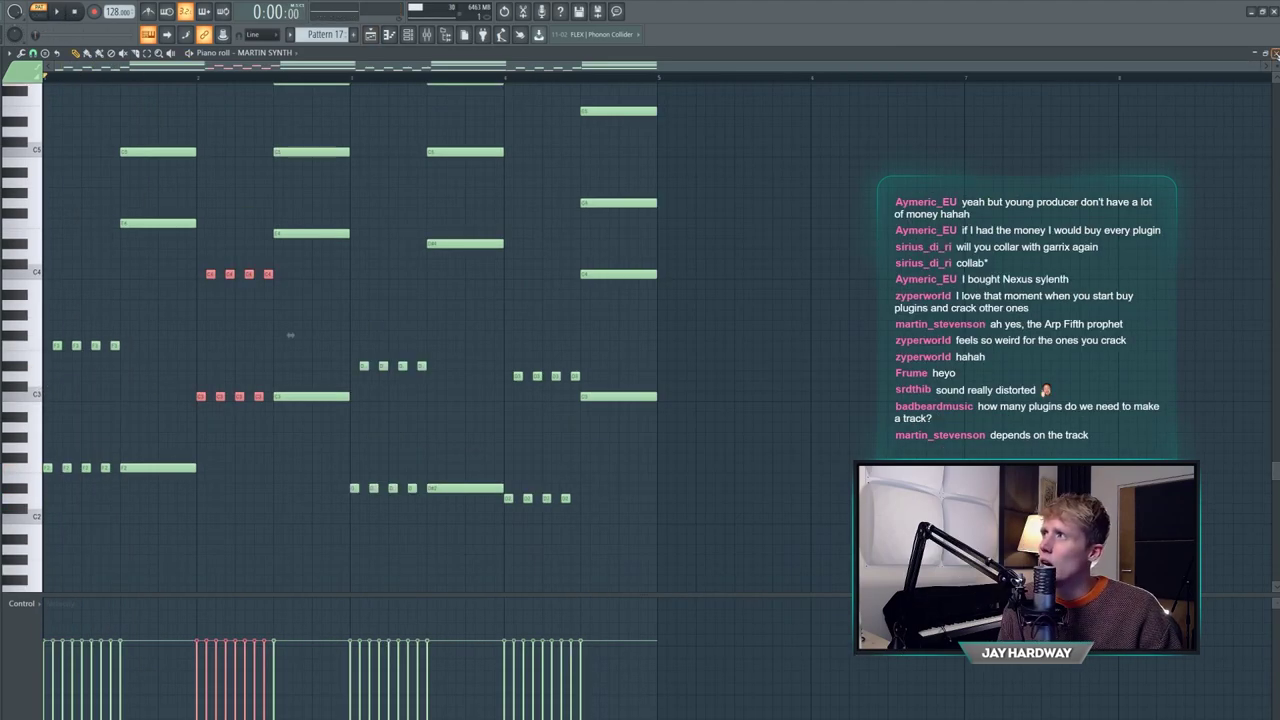
# - Open the MARTIN SYNTH channel's Sylenth1 and examine its preset and the Kickstart effect on mixer insert 14
pyautogui.press('F7')
pyautogui.click(87, 338)
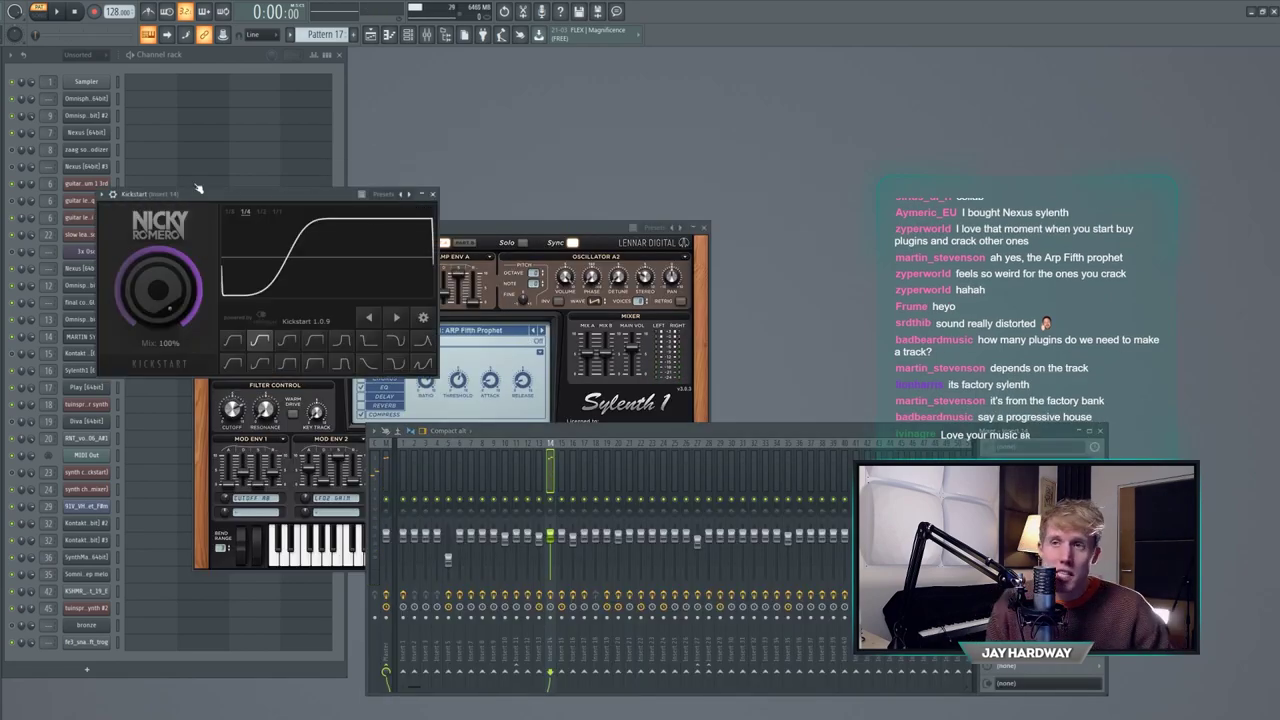
# - Play the arrangement from bar 39 and mute the first two Pattern 20 clips on Track 9
pyautogui.press('F5')
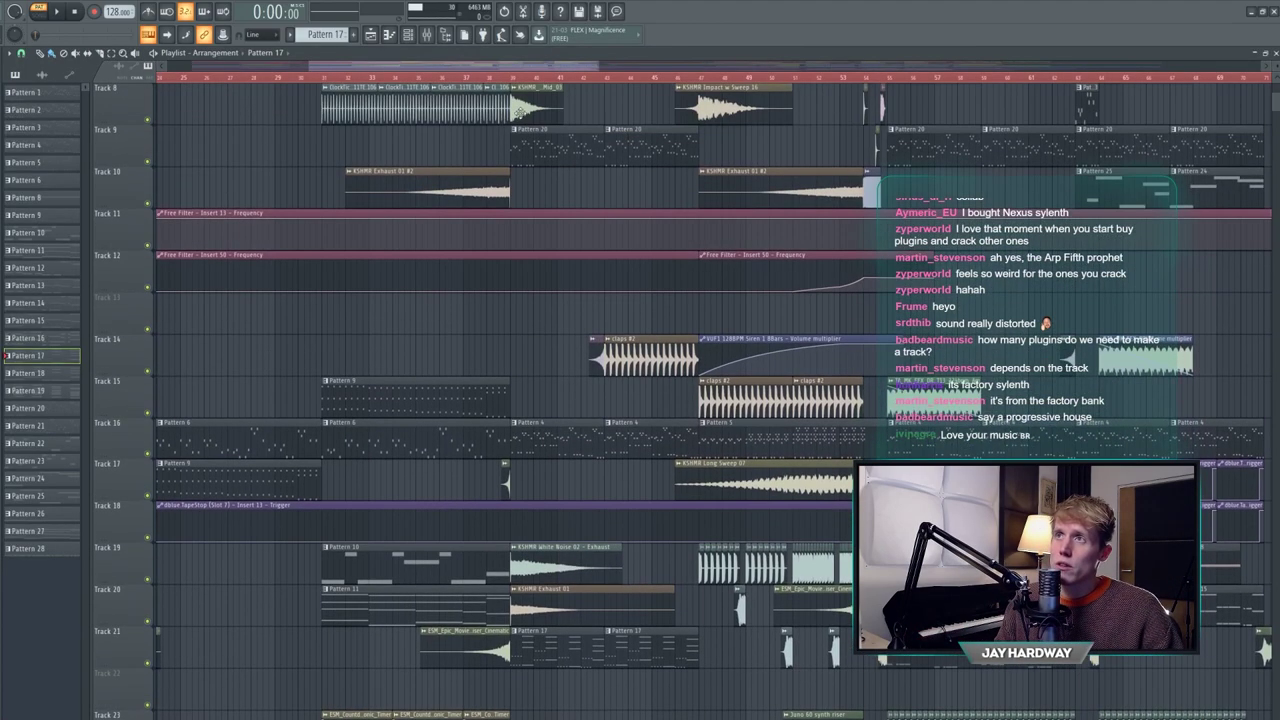
pyautogui.click(514, 78)
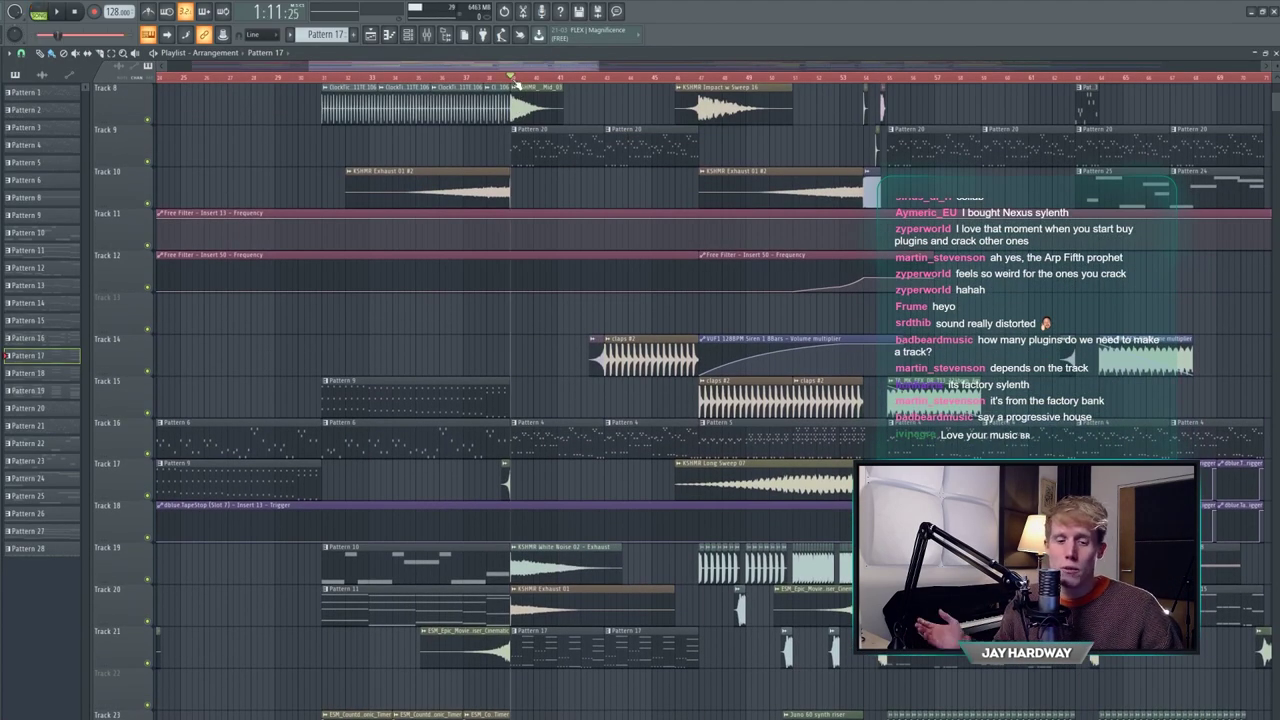
pyautogui.press('space')
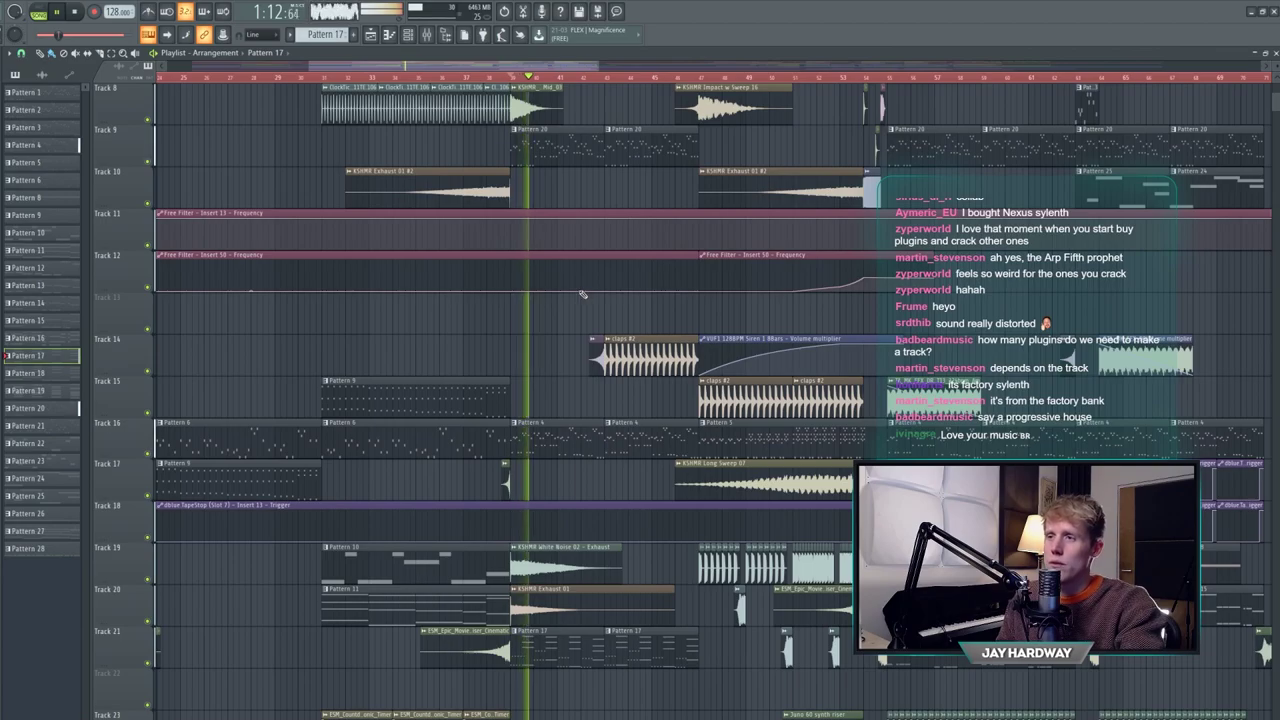
pyautogui.scroll(-10, 590, 310)
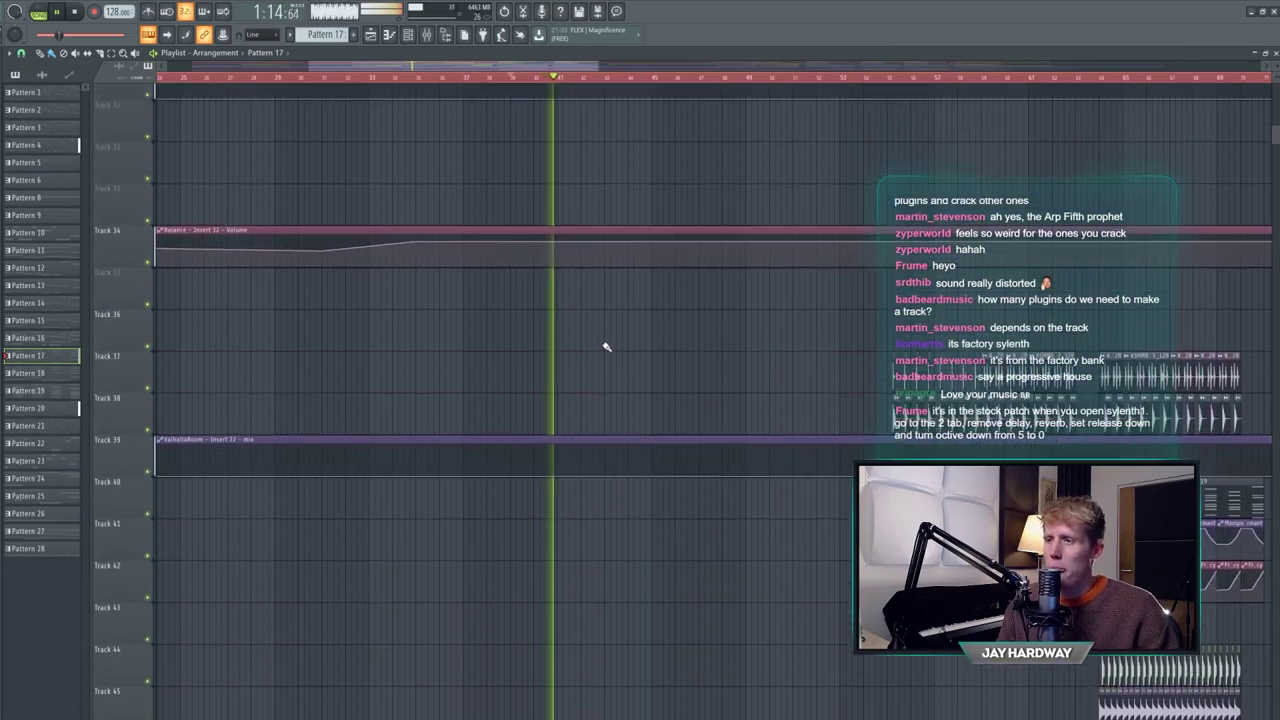
pyautogui.moveTo(580, 194); pyautogui.dragTo(640, 197)
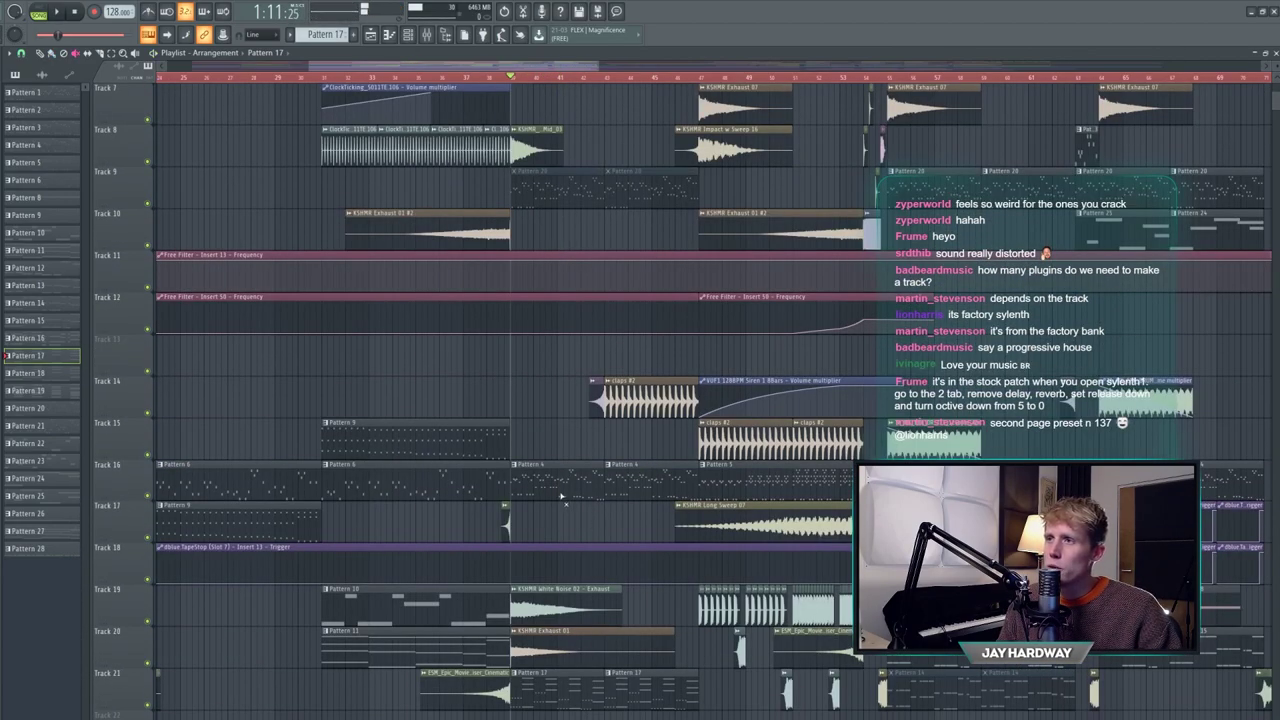
# - Mute the Pattern 4 clips on Track 16 and the Pattern 17 clips on Track 21 after bar 39, and play that section
pyautogui.scroll(-2, 562, 495)
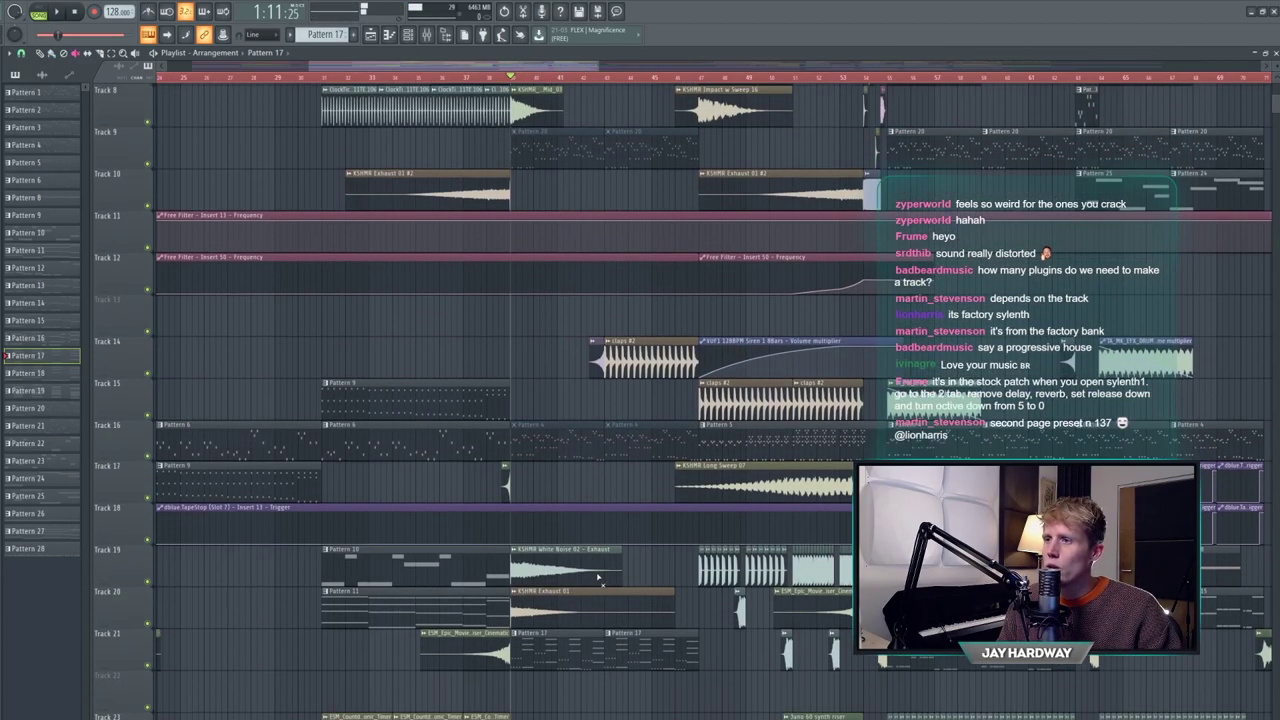
pyautogui.scroll(3, 655, 519)
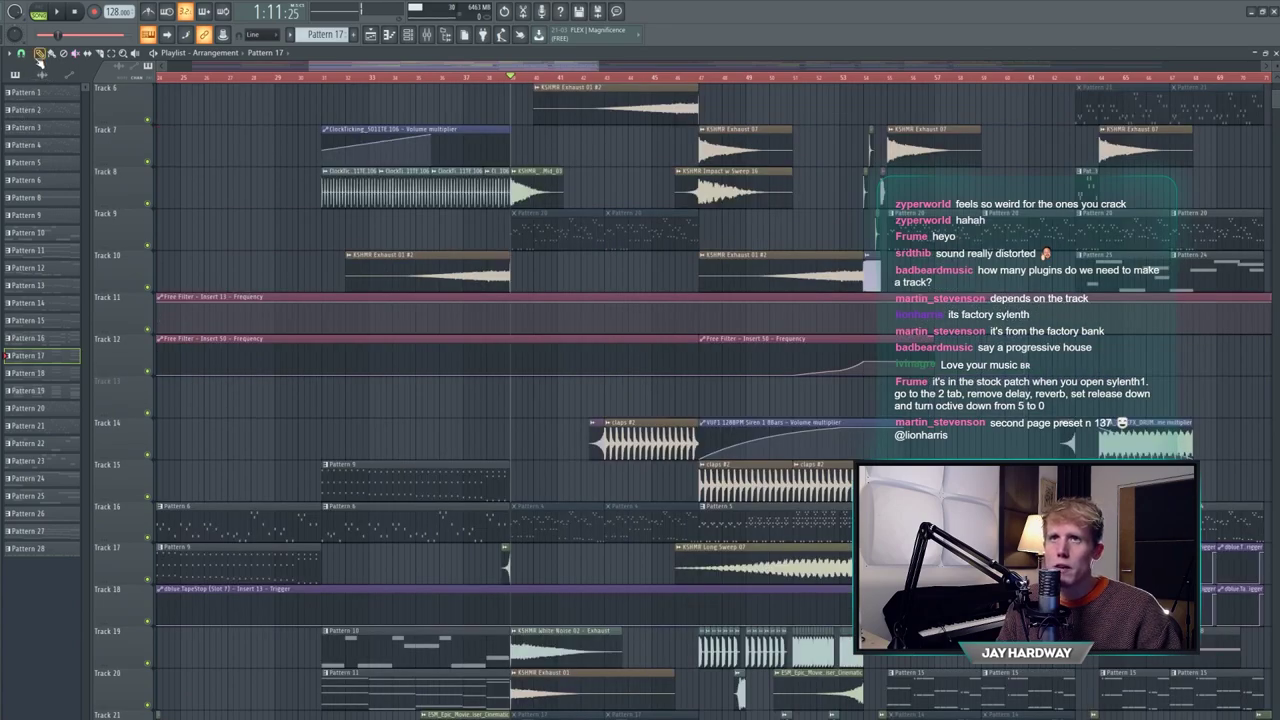
pyautogui.scroll(3, 456, 470)
pyautogui.press('space')
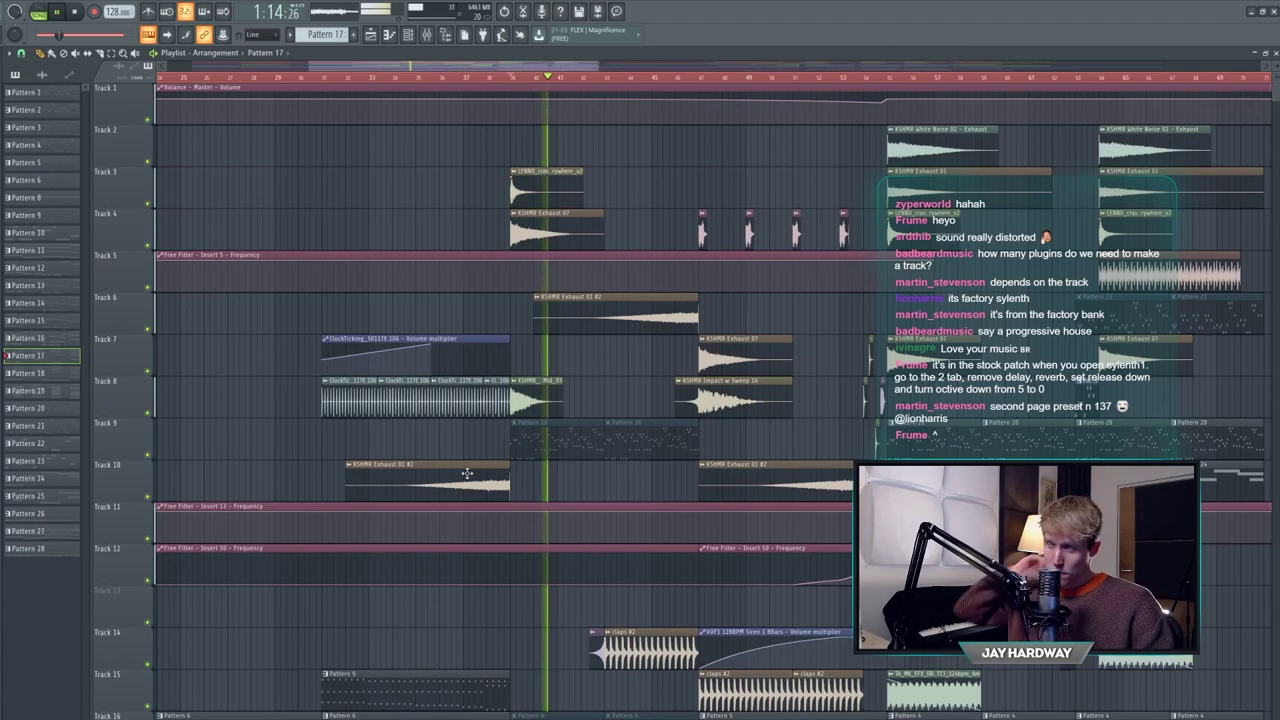
pyautogui.press('space')
# - Open the KSHMR Exhaust 01 clip on Track 20 and look over its sample settings
pyautogui.scroll(-5, 636, 529)
pyautogui.scroll(-3, 636, 529)
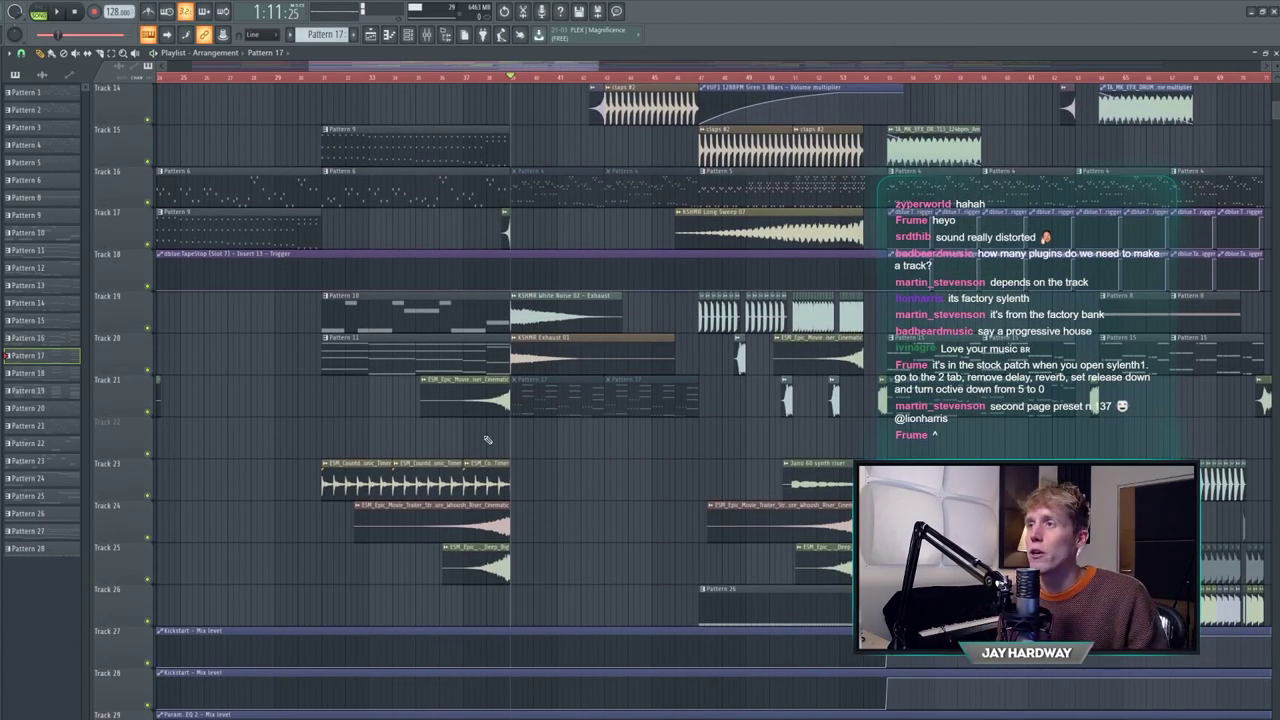
pyautogui.doubleClick(541, 366)
pyautogui.scroll(6, 537, 360)
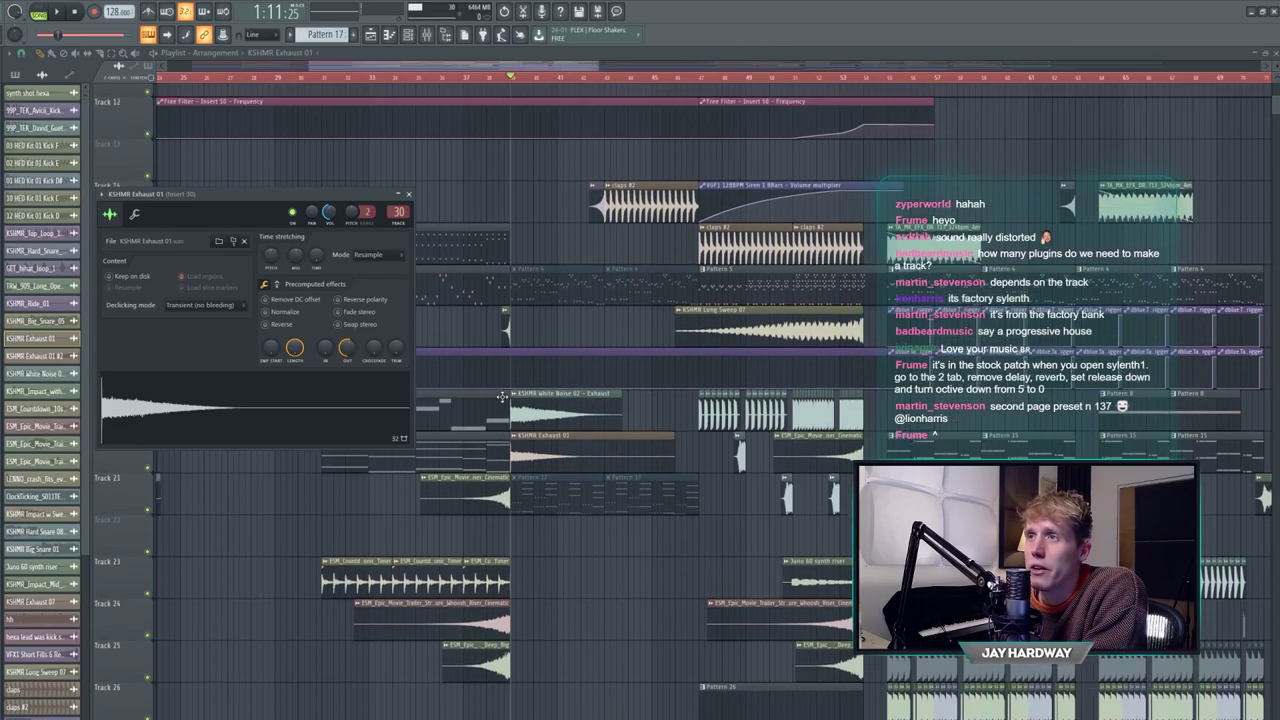
pyautogui.press('Escape')
pyautogui.scroll(-4, 474, 354)
pyautogui.doubleClick(556, 522)
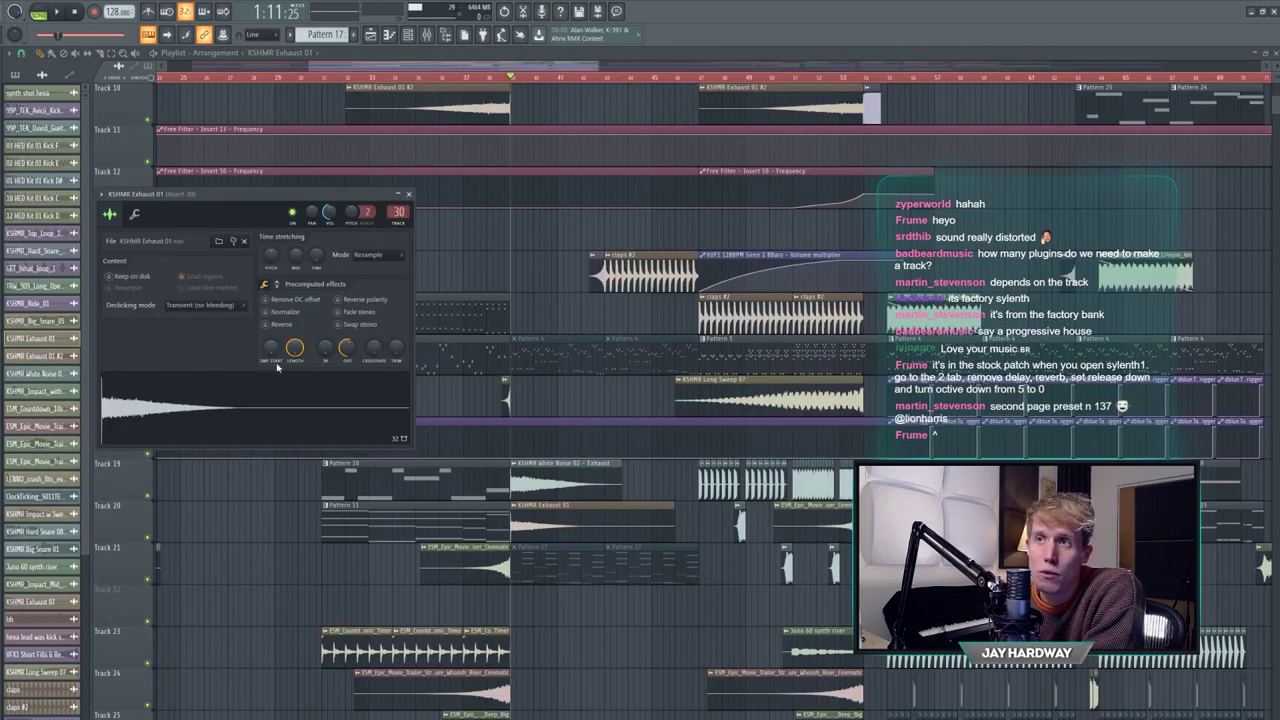
# - Open the KSHMR White Noise 02 - Exhaust clip on Track 19, show its mixer insert 31 and audition the sample
pyautogui.doubleClick(545, 476)
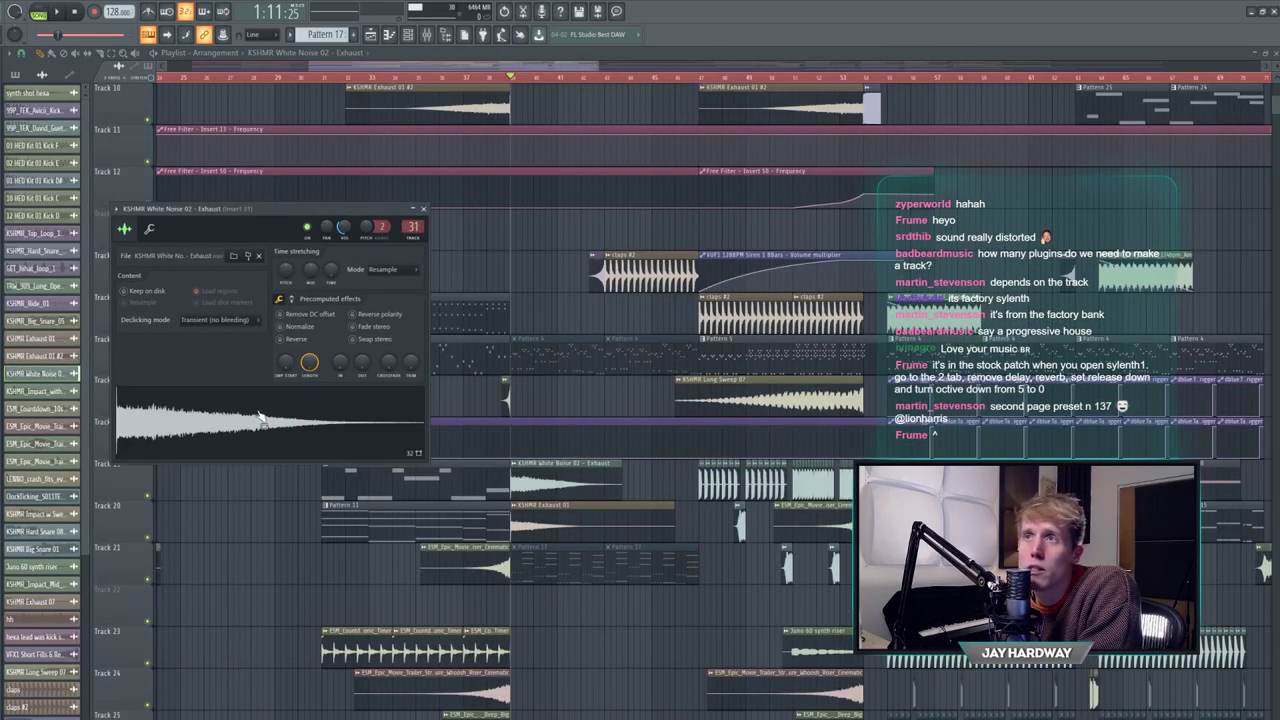
pyautogui.click(428, 35)
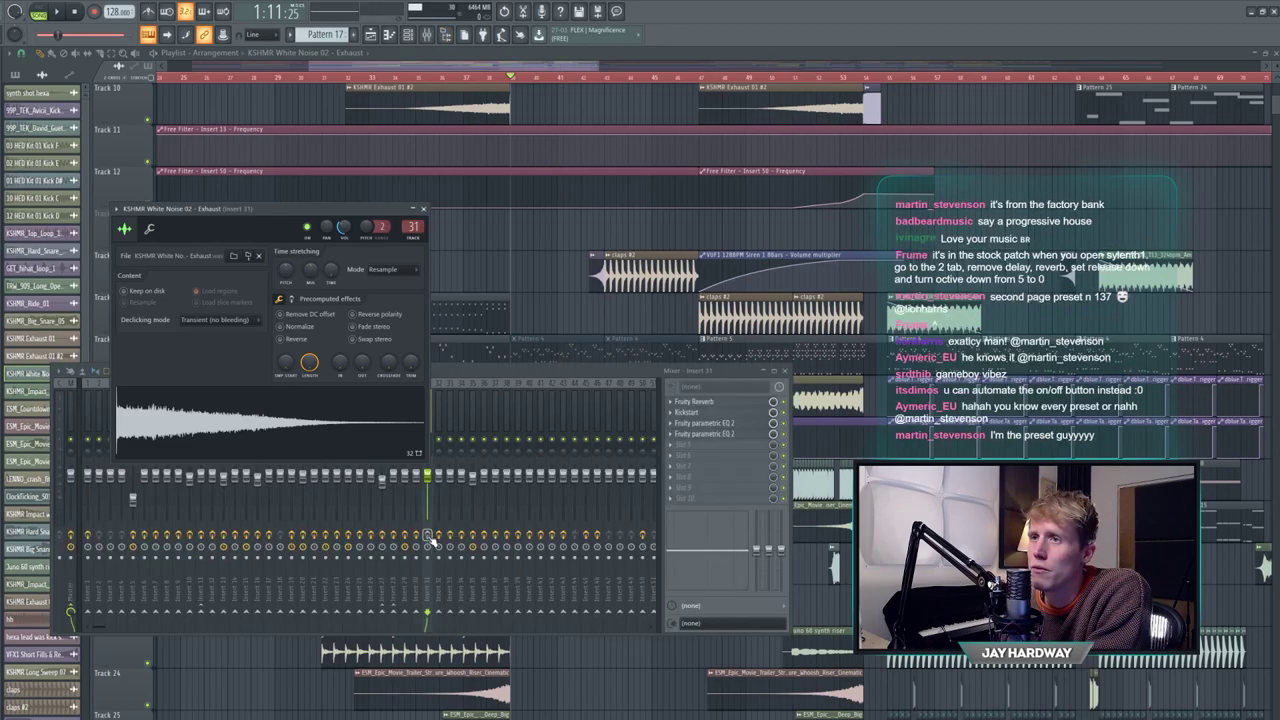
pyautogui.click(218, 435)
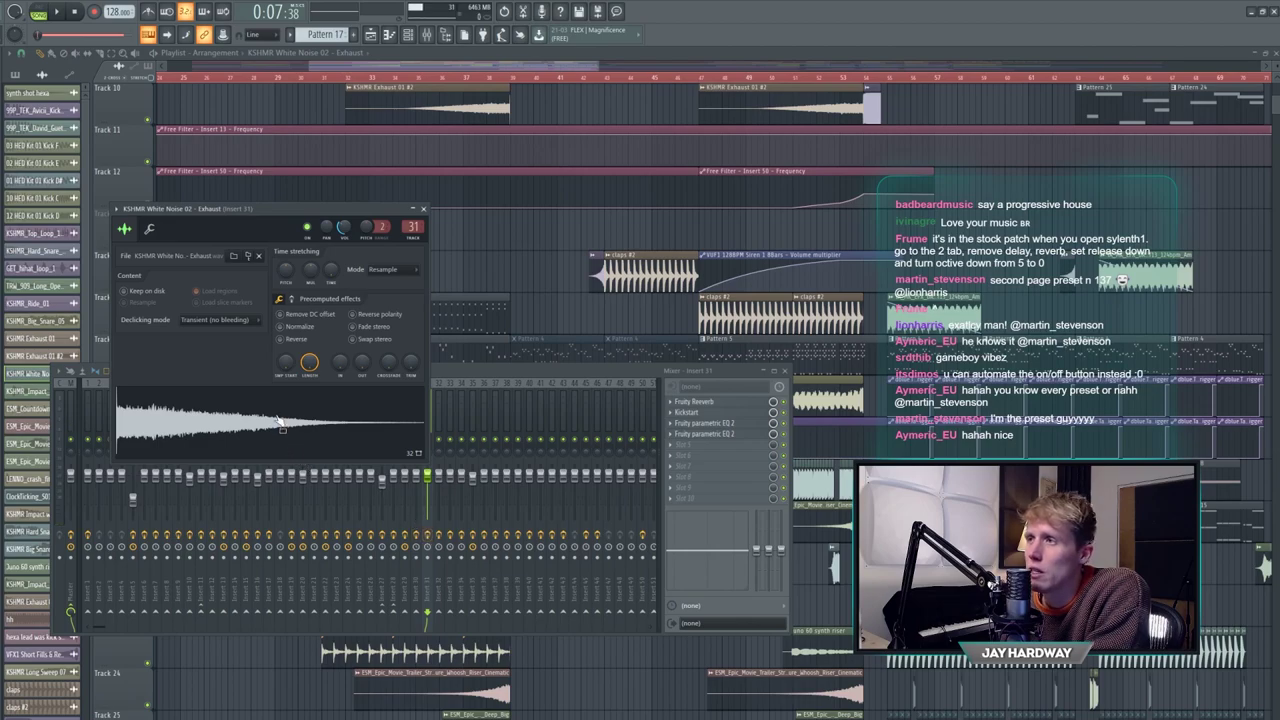
pyautogui.click(282, 425)
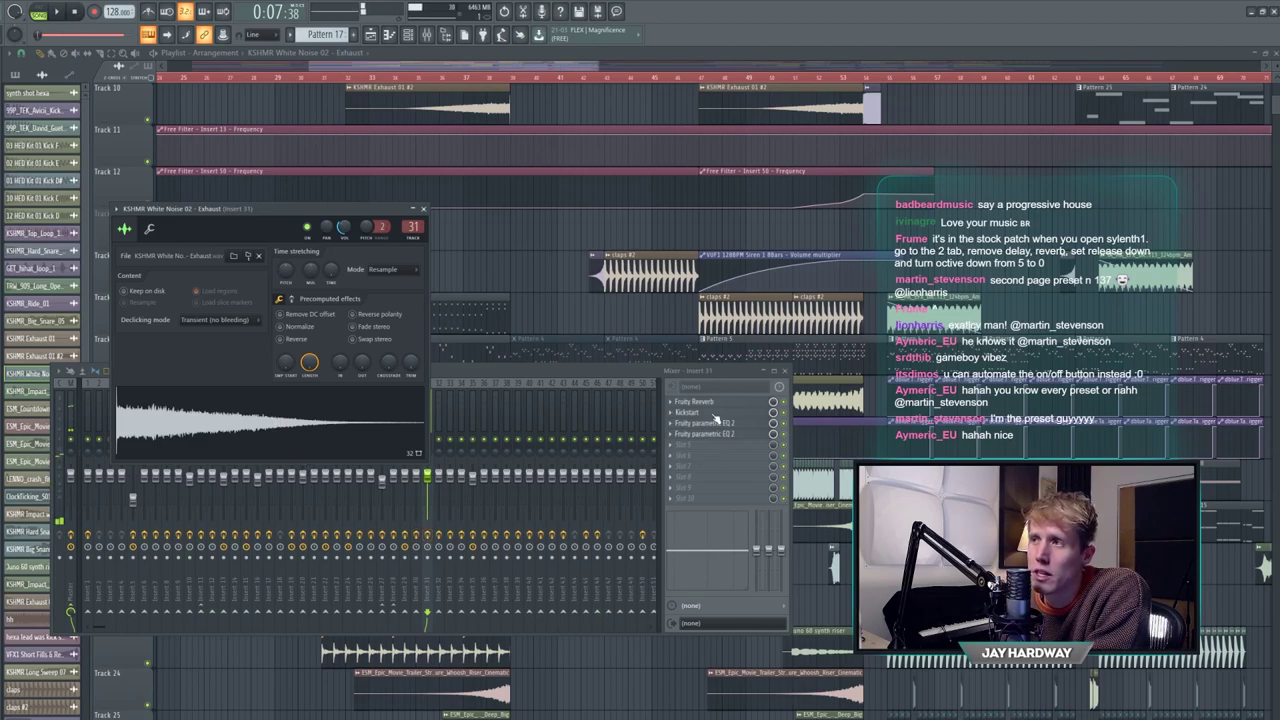
# - Open the Kickstart and Fruity Reeverb effects on insert 31 to examine their settings
pyautogui.click(704, 412)
pyautogui.click(372, 218)
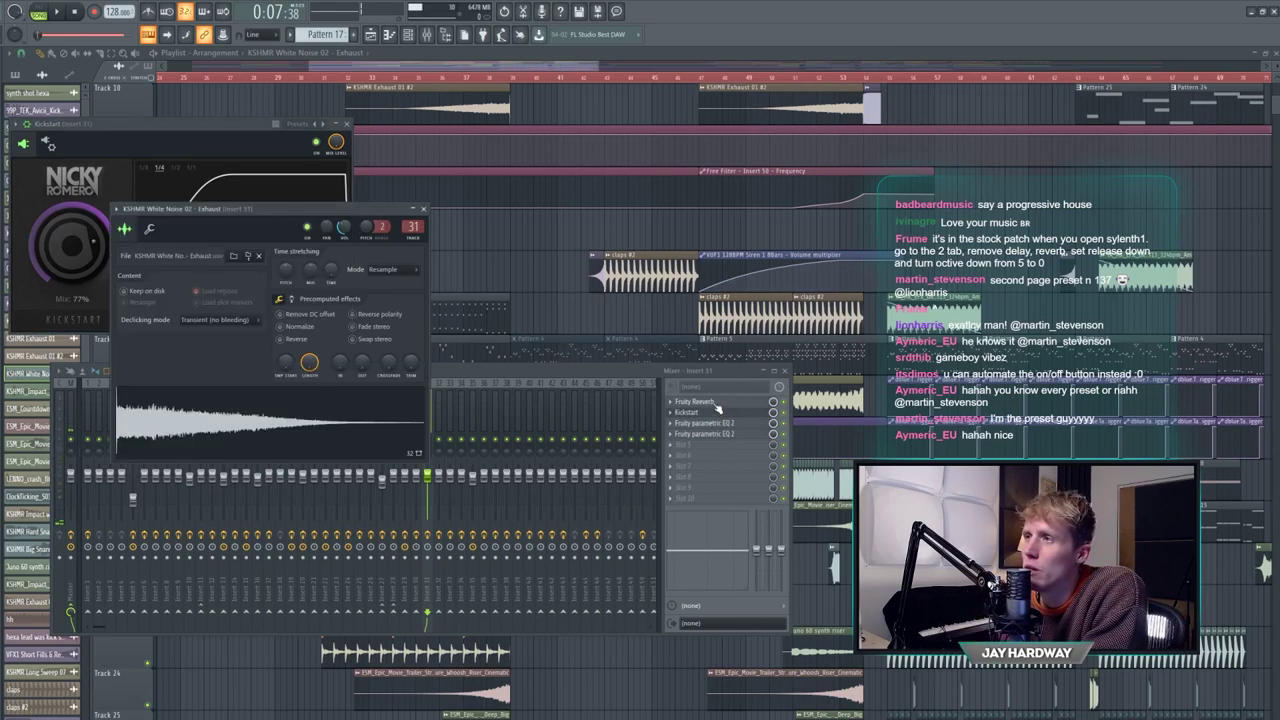
pyautogui.click(712, 402)
pyautogui.moveTo(84, 153); pyautogui.dragTo(98, 164)
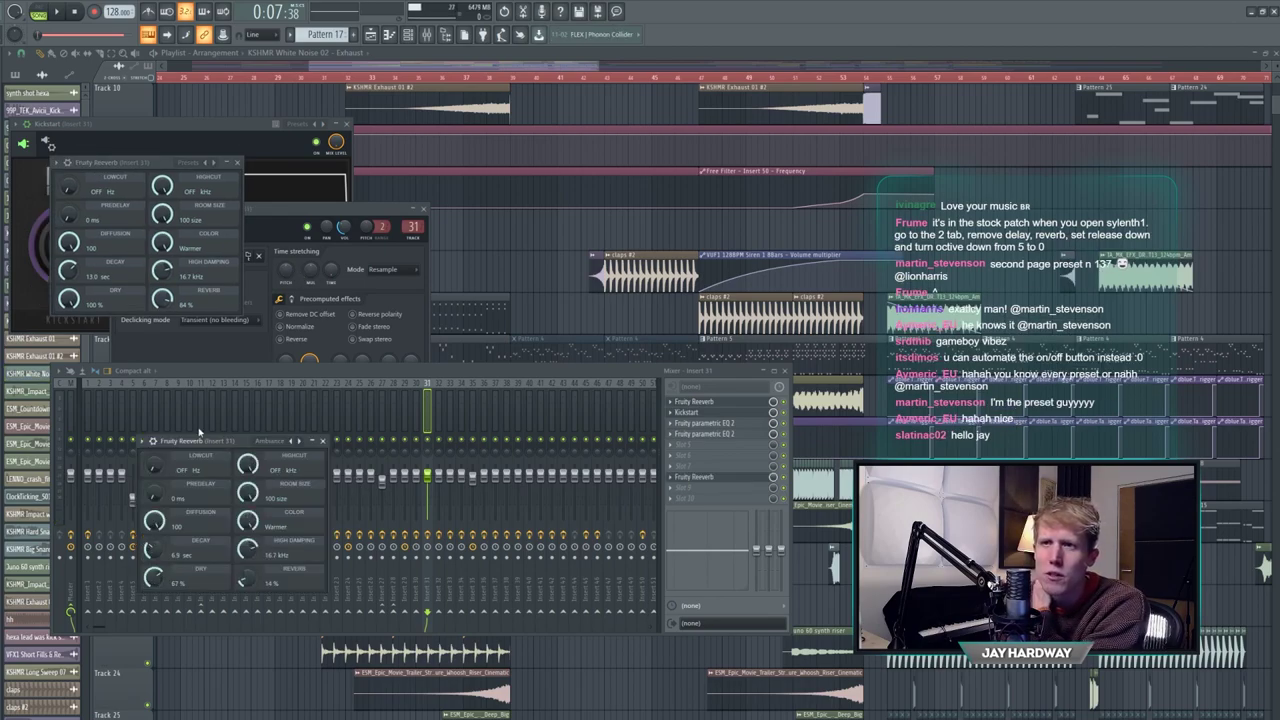
# - Try a second Fruity Reeverb in slot 8 of insert 31 with dry at 100%, reverb at 84% and decay at 13.0 sec
pyautogui.moveTo(199, 432); pyautogui.dragTo(213, 375)
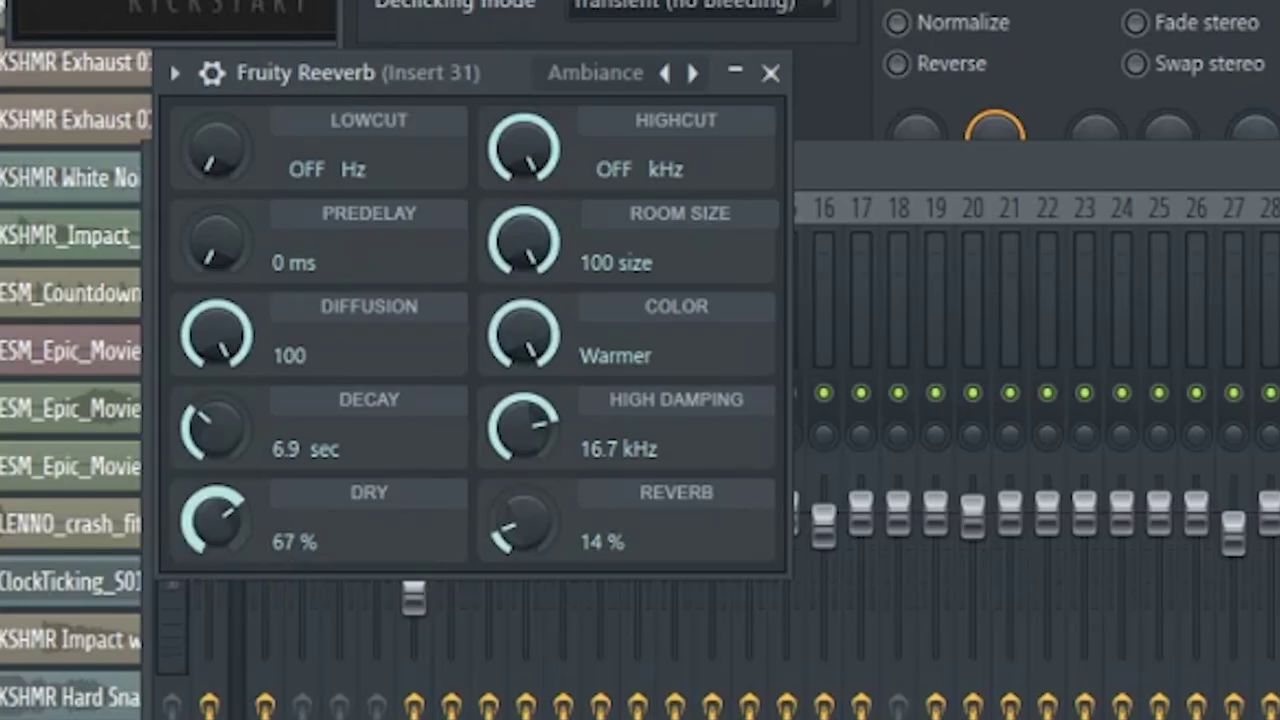
pyautogui.moveTo(165, 512); pyautogui.dragTo(165, 504)
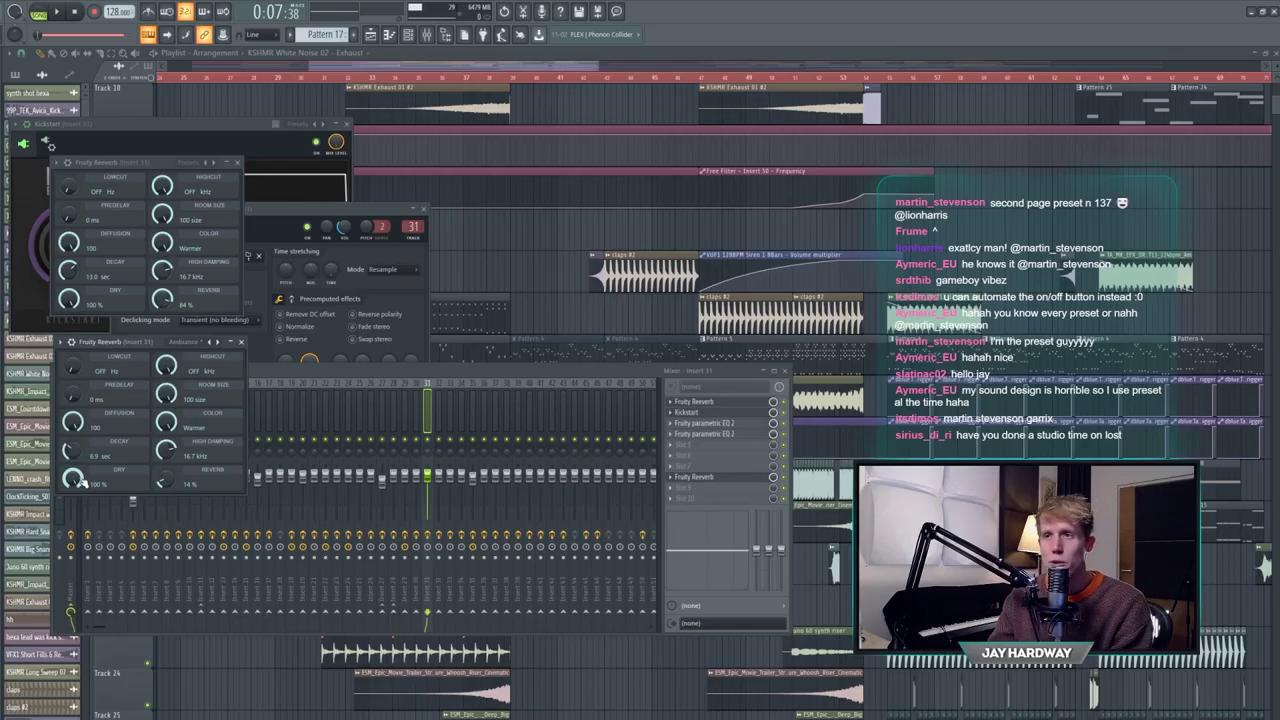
pyautogui.moveTo(164, 483); pyautogui.dragTo(164, 440)
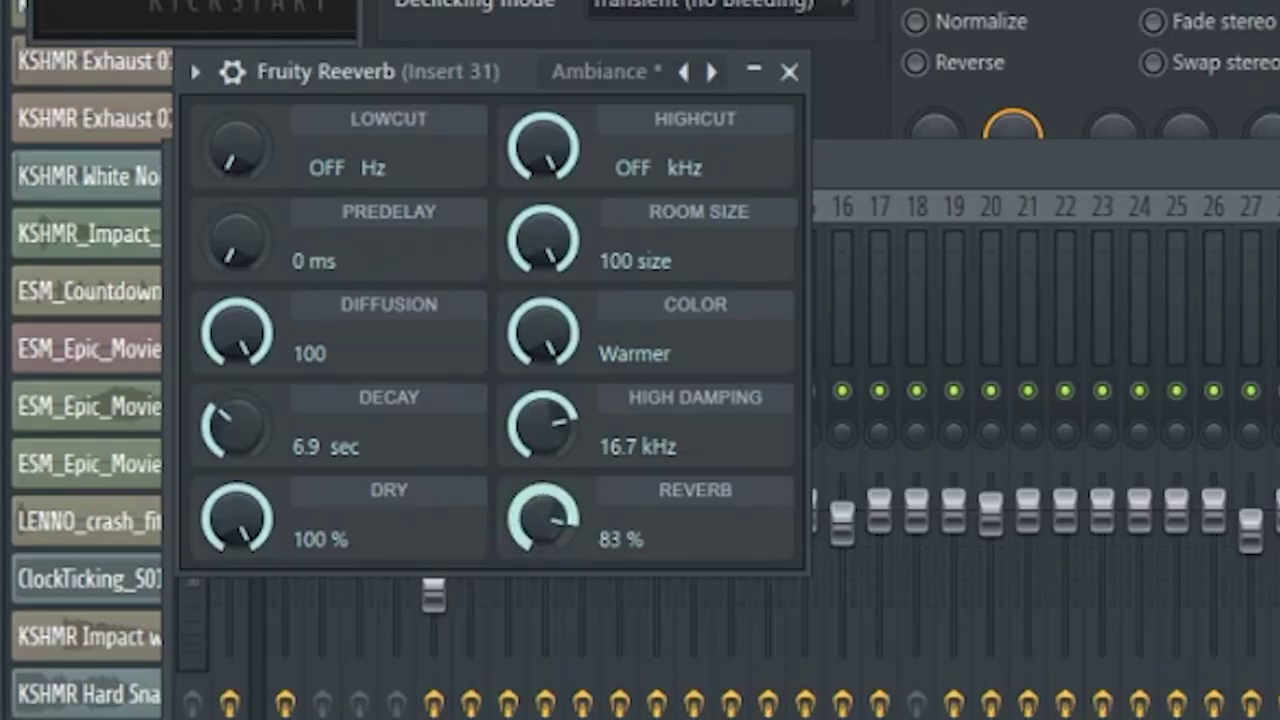
pyautogui.moveTo(543, 518); pyautogui.dragTo(543, 514)
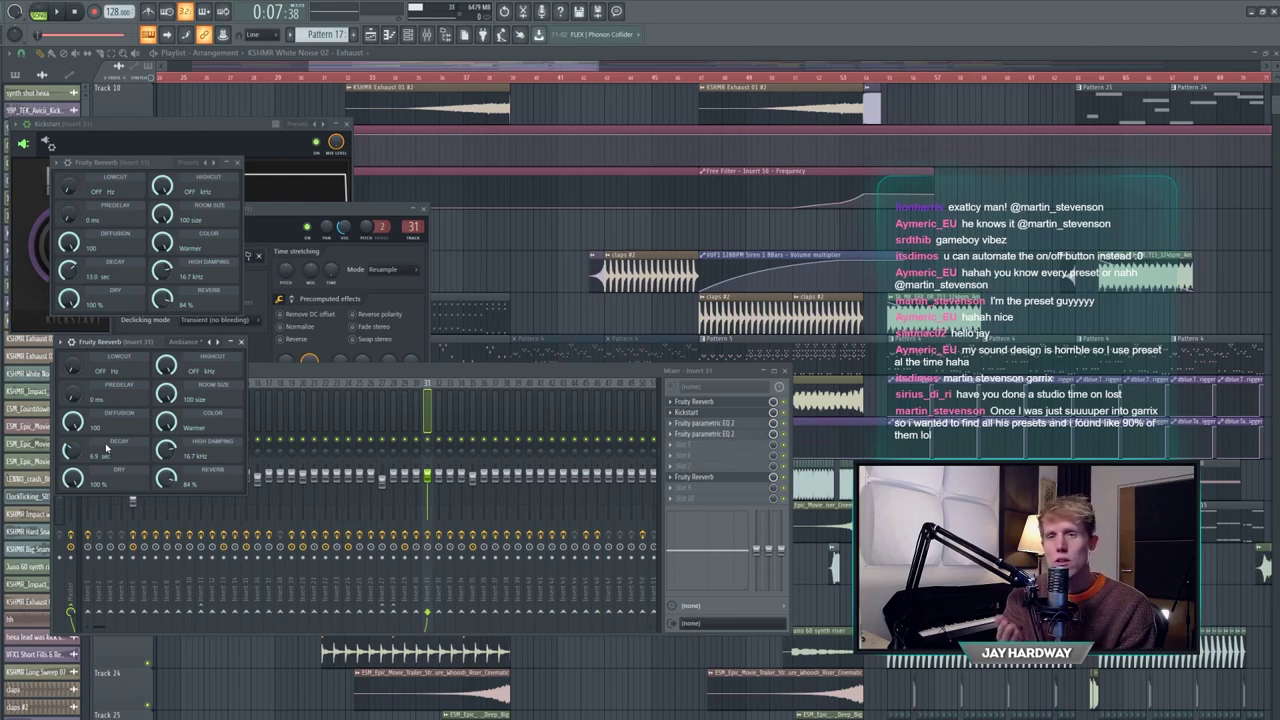
pyautogui.moveTo(73, 450); pyautogui.dragTo(73, 427)
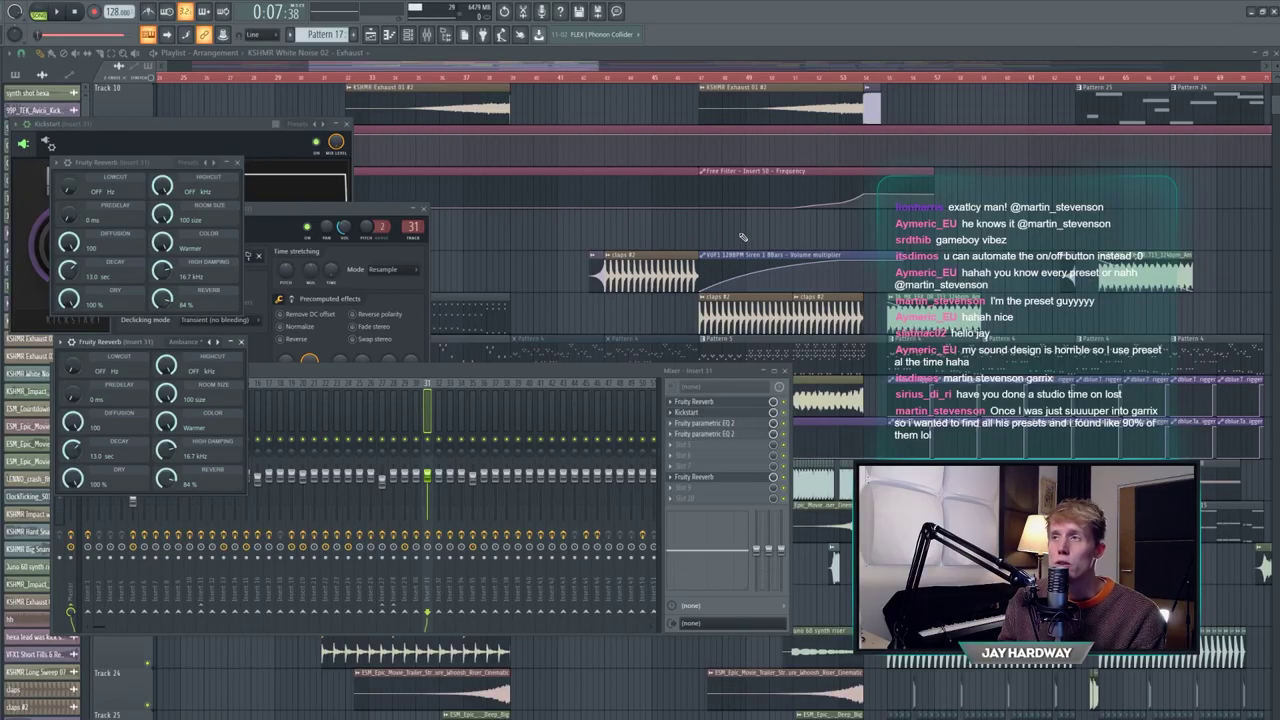
pyautogui.click(240, 341)
# - Examine the curves of both Fruity Parametric EQ 2 effects on insert 31 and close the effect windows
pyautogui.click(748, 433)
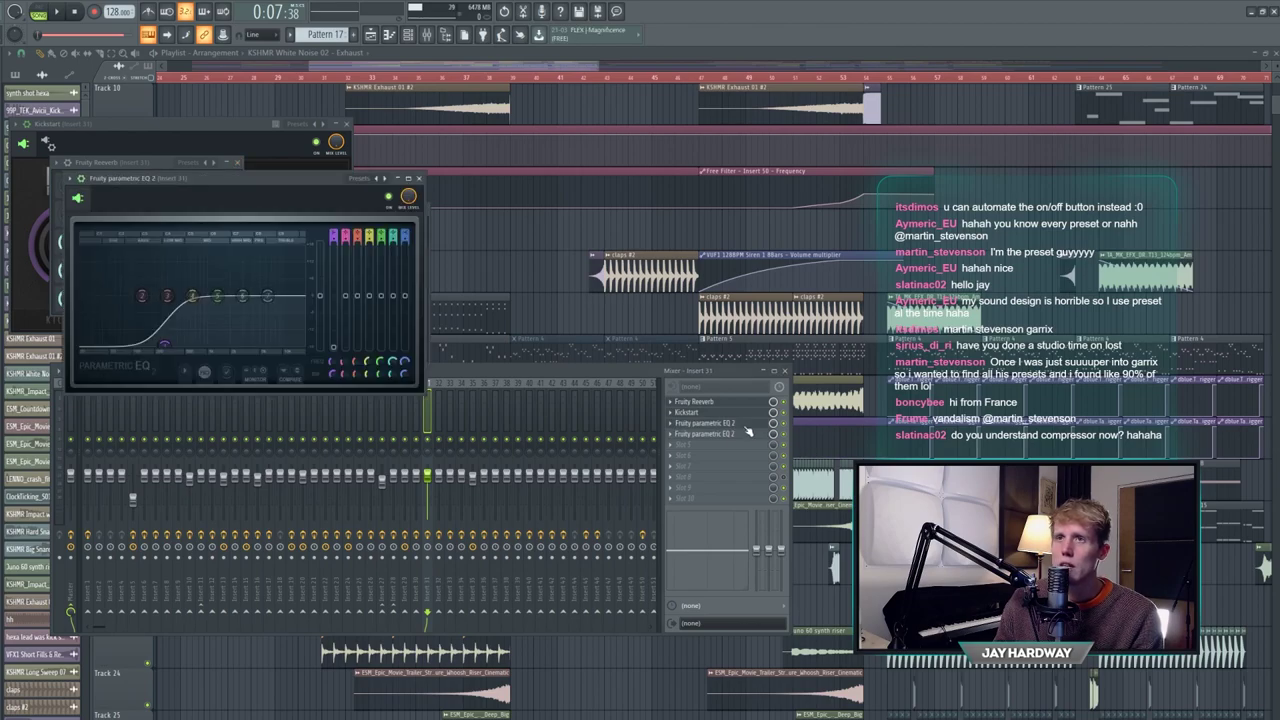
pyautogui.click(743, 434)
pyautogui.moveTo(262, 151); pyautogui.dragTo(554, 226)
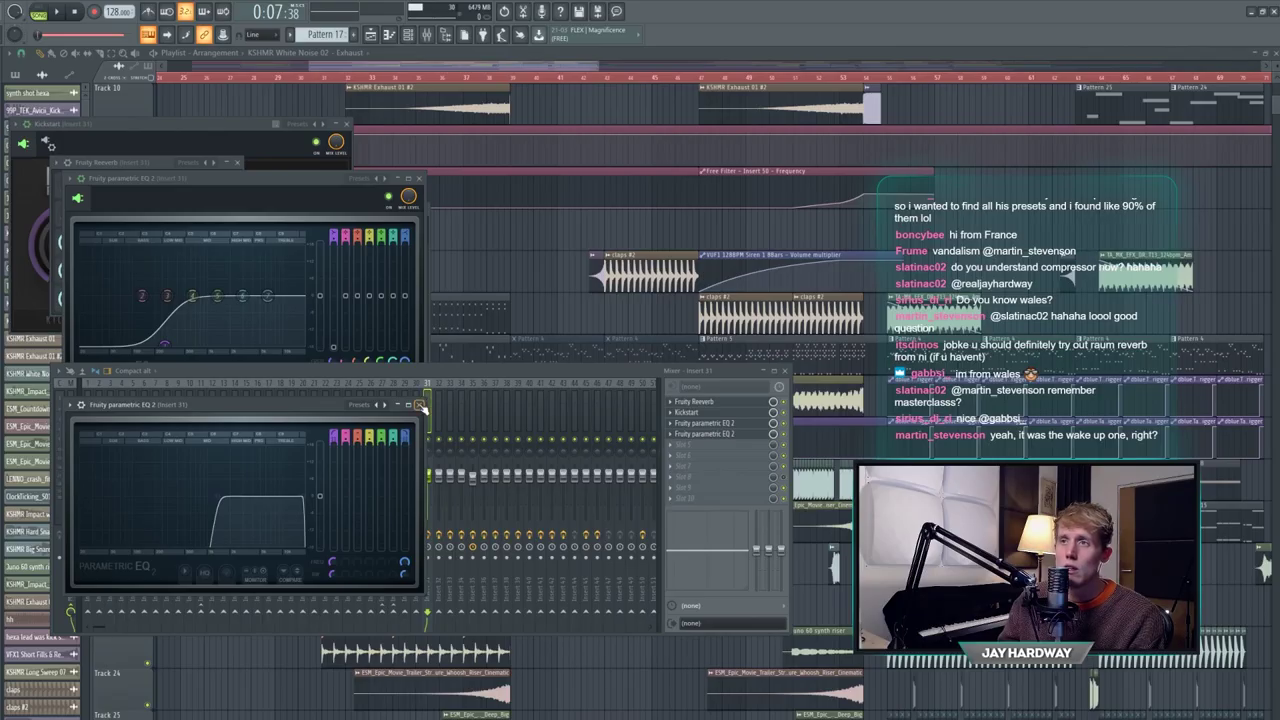
pyautogui.click(1178, 38)
pyautogui.click(424, 182)
pyautogui.click(502, 36)
# - Open the KSHMR_Impact_Mid_03 clip on Track 8 and examine the Fruity Parametric EQ on its mixer insert 40
pyautogui.scroll(5, 539, 432)
pyautogui.scroll(3, 538, 432)
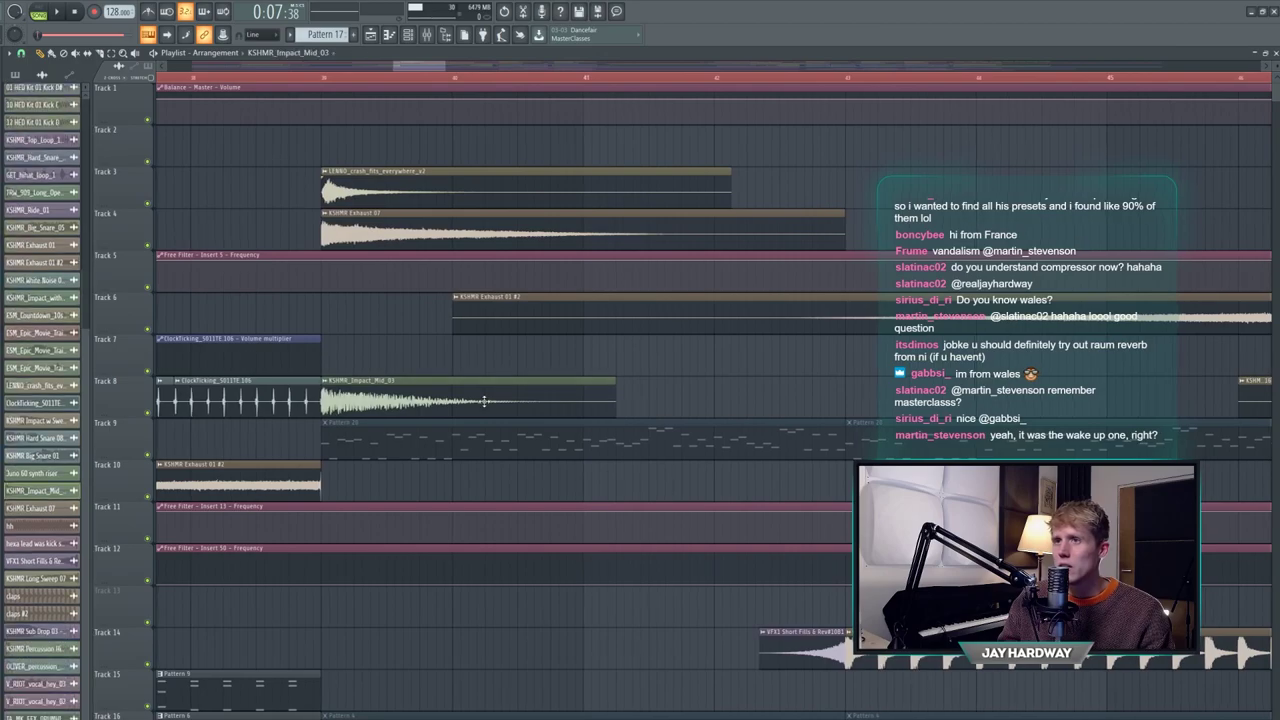
pyautogui.doubleClick(480, 398)
pyautogui.click(409, 36)
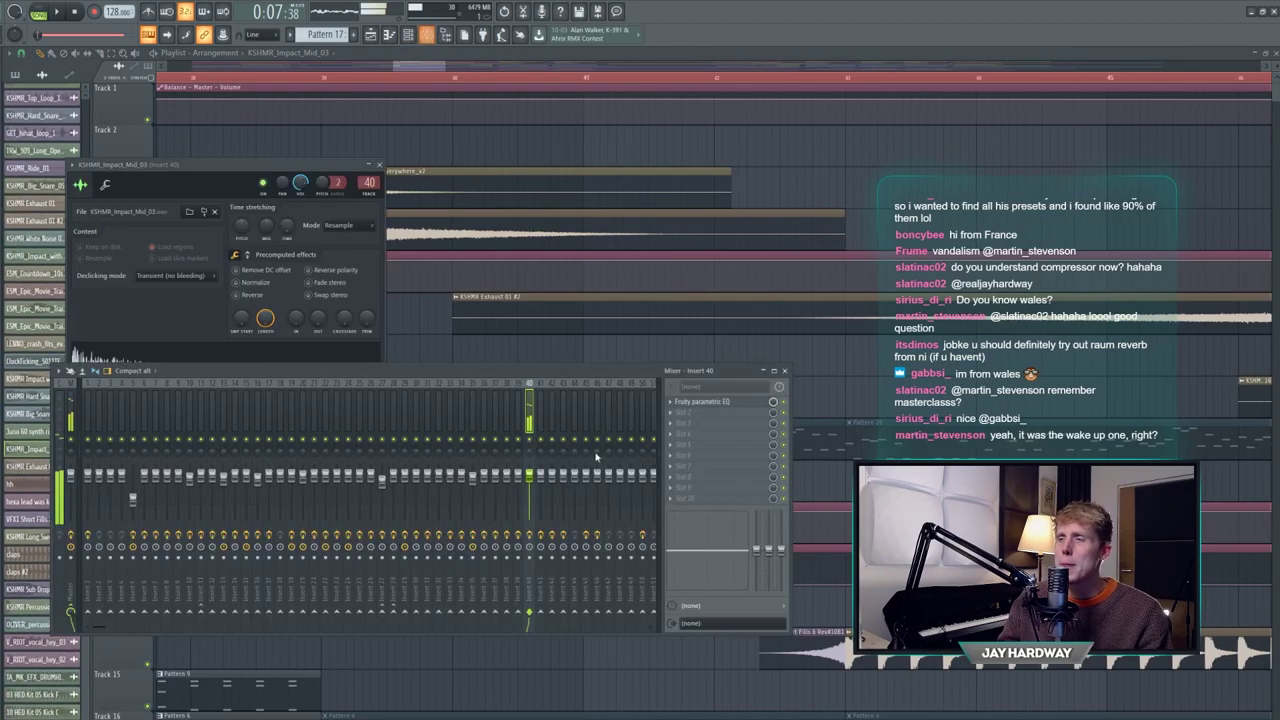
pyautogui.click(731, 402)
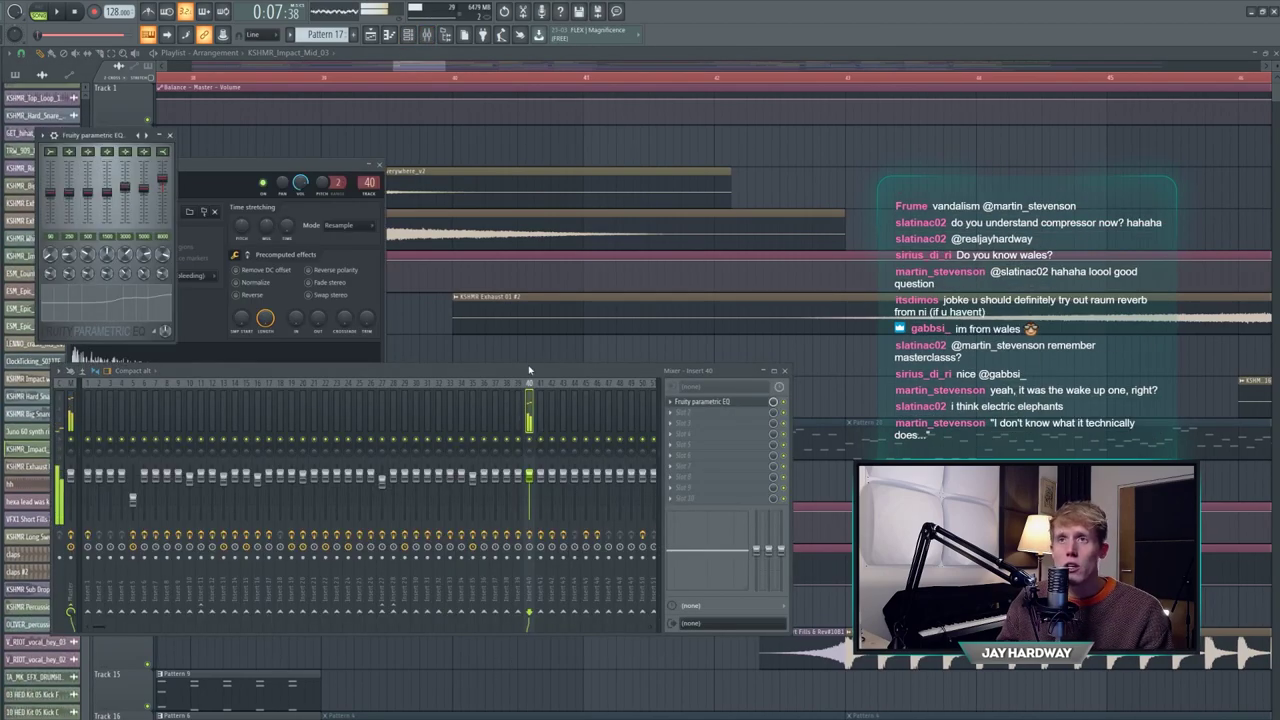
pyautogui.moveTo(60, 134); pyautogui.dragTo(177, 152)
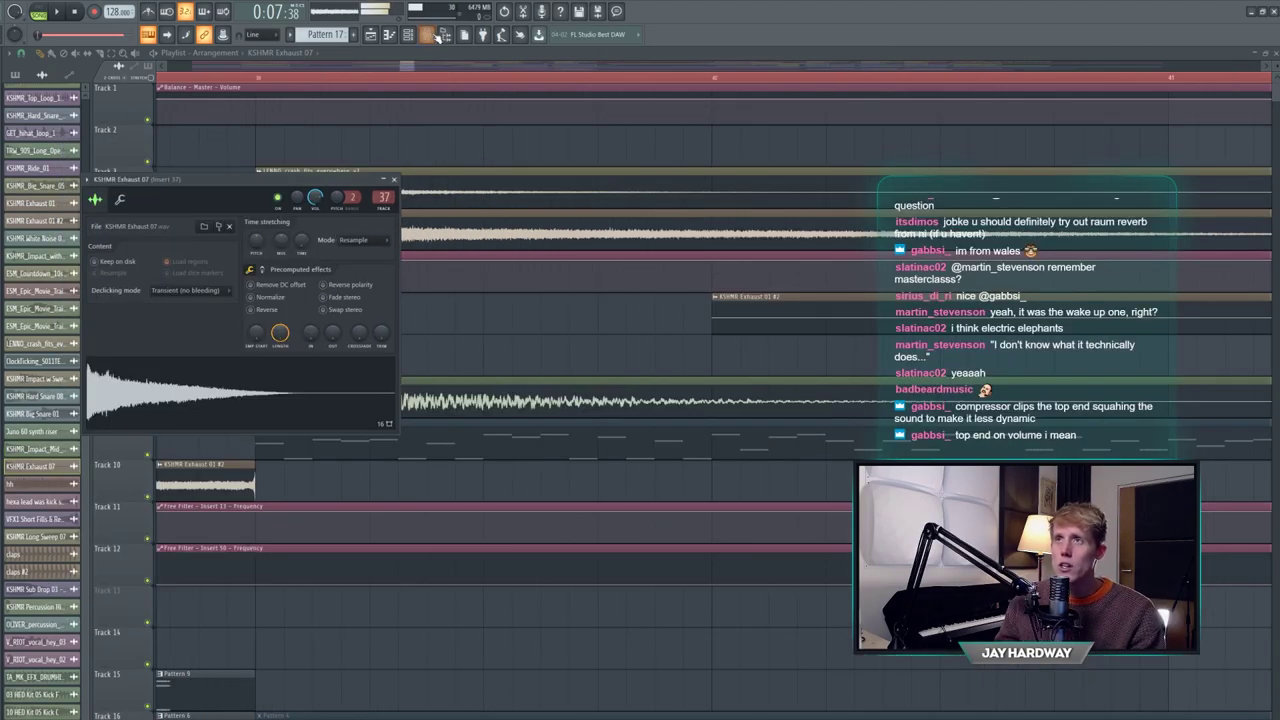
# - Show mixer insert 37 for the KSHMR Exhaust 07 sample and examine its FabFilter Pro-Q 2 low cut while auditioning the sound
pyautogui.click(432, 35)
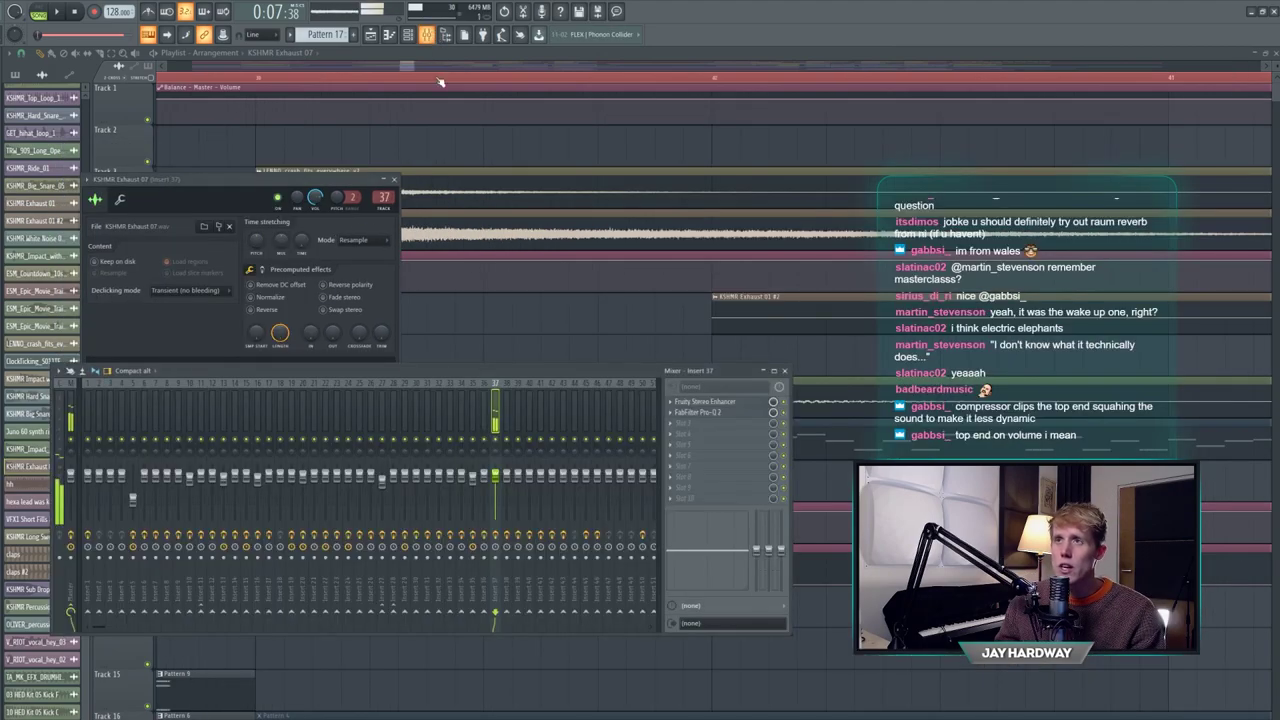
pyautogui.click(756, 416)
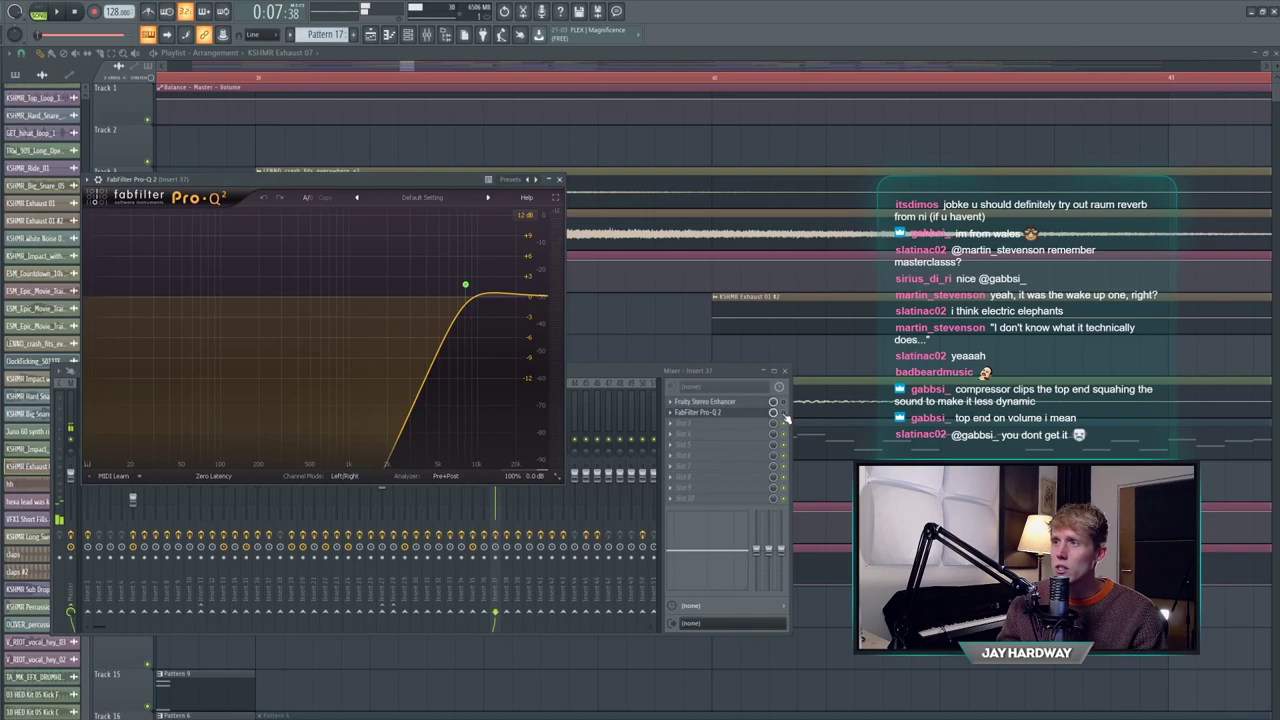
pyautogui.click(785, 418)
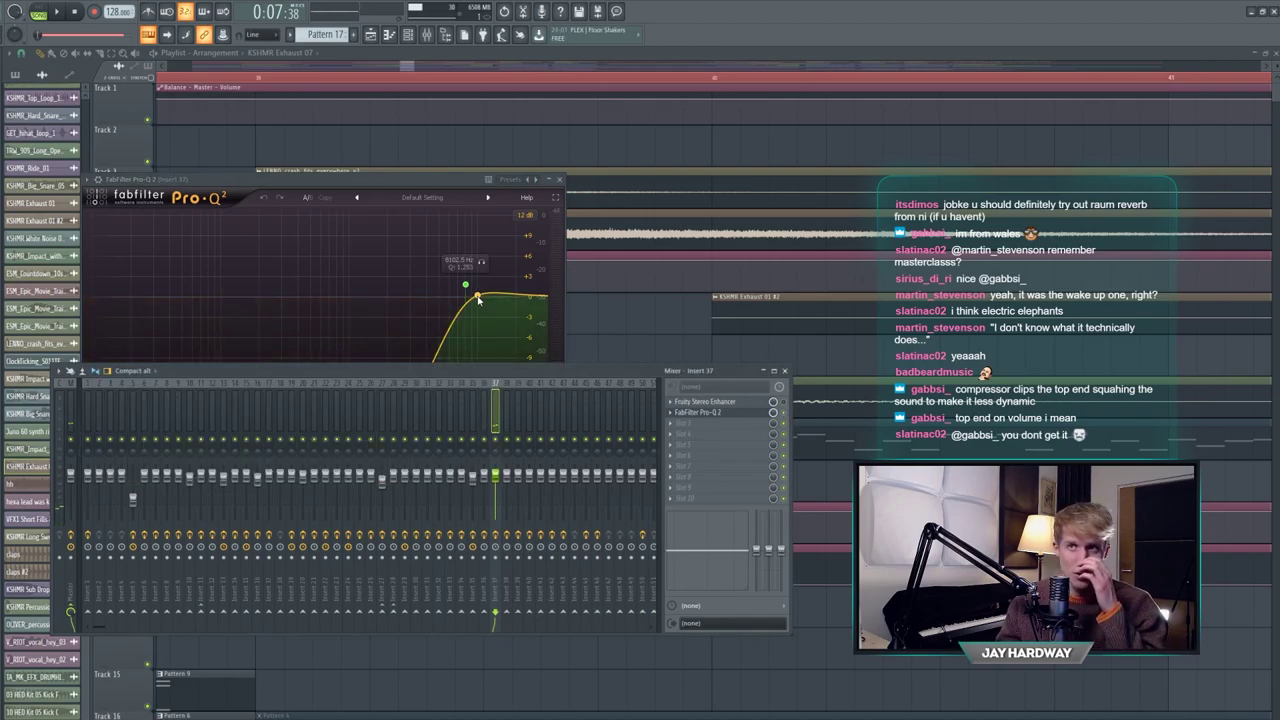
pyautogui.click(394, 176)
pyautogui.moveTo(394, 176); pyautogui.dragTo(371, 190)
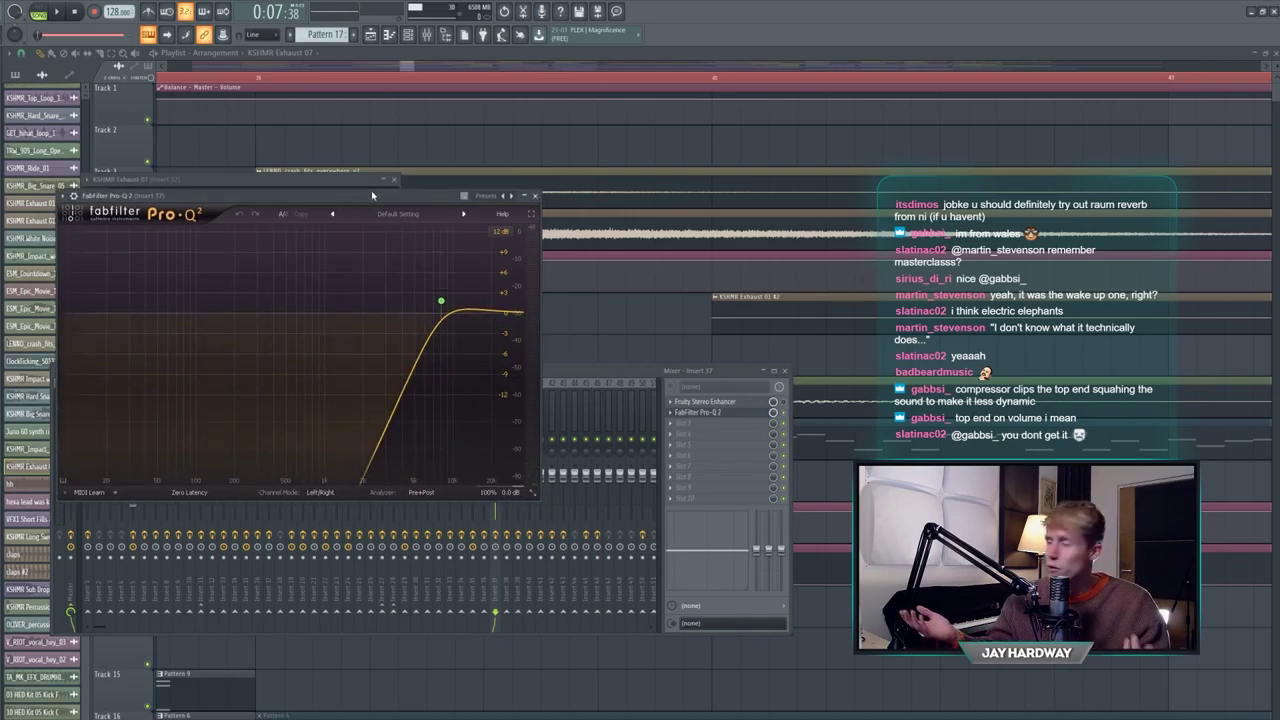
pyautogui.press('space')
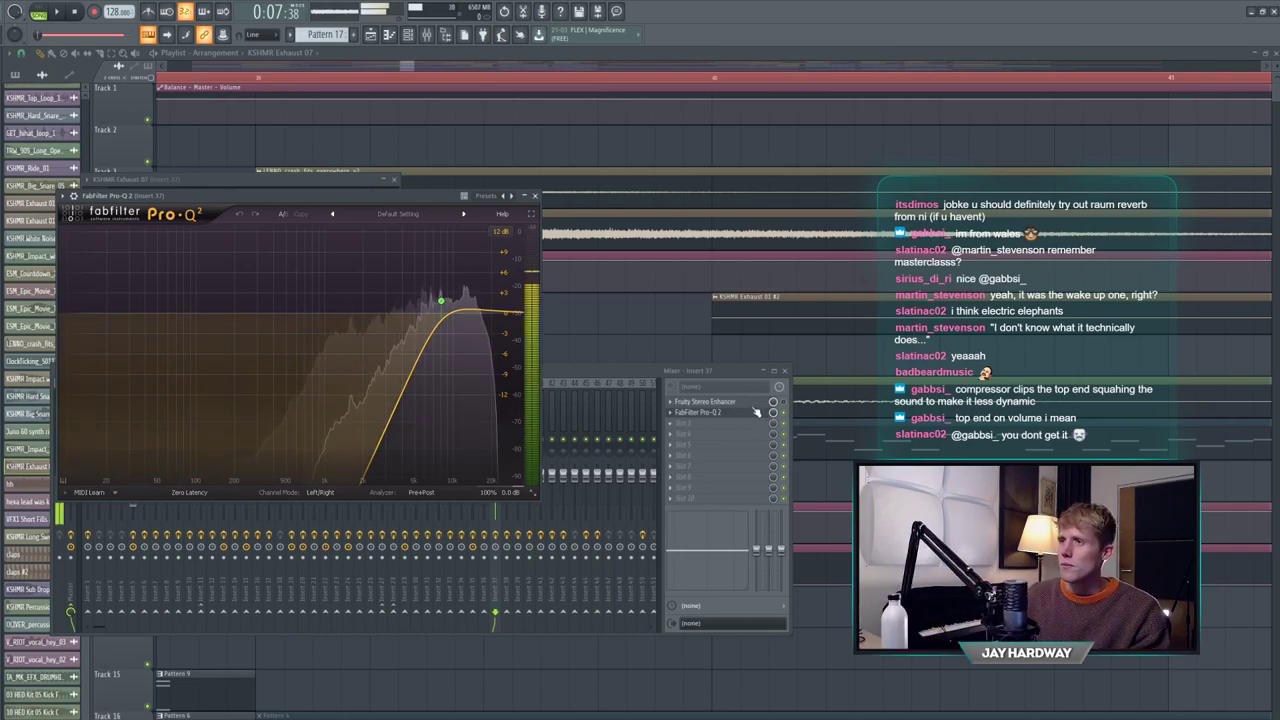
# - Open the Fruity Stereo Enhancer on insert 37 and examine its settings
pyautogui.click(705, 401)
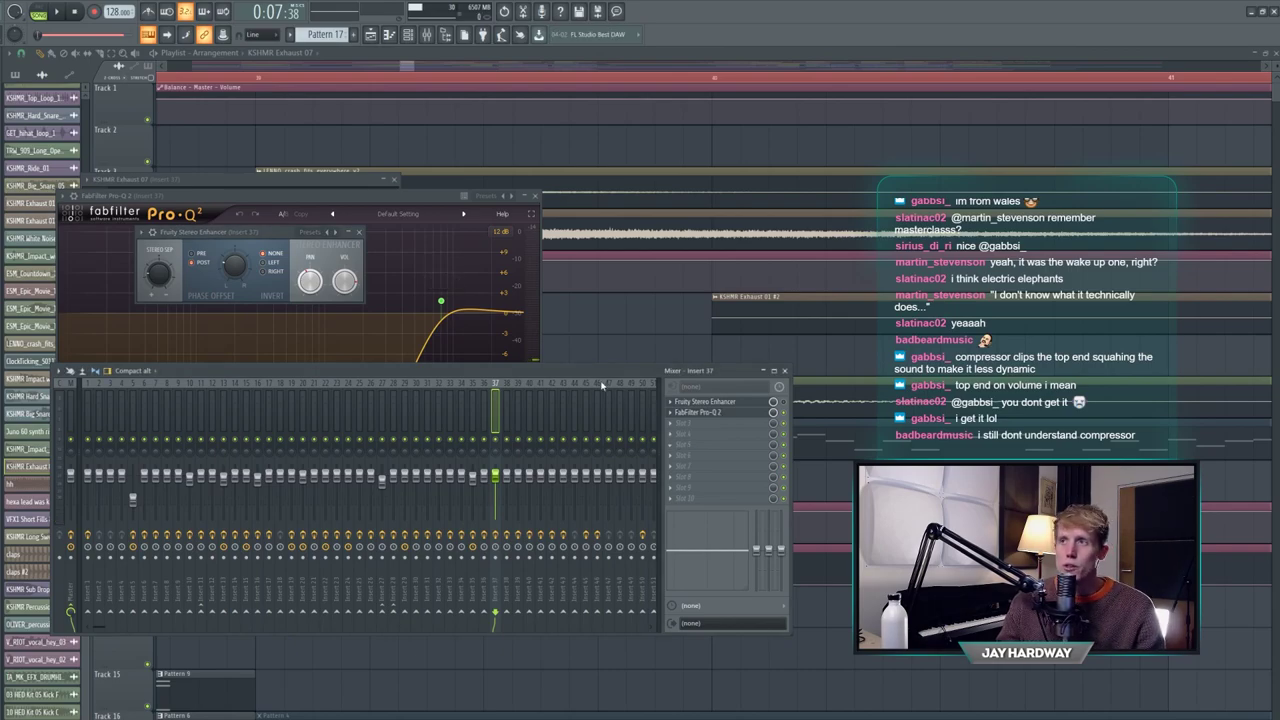
pyautogui.click(710, 402)
pyautogui.click(712, 402)
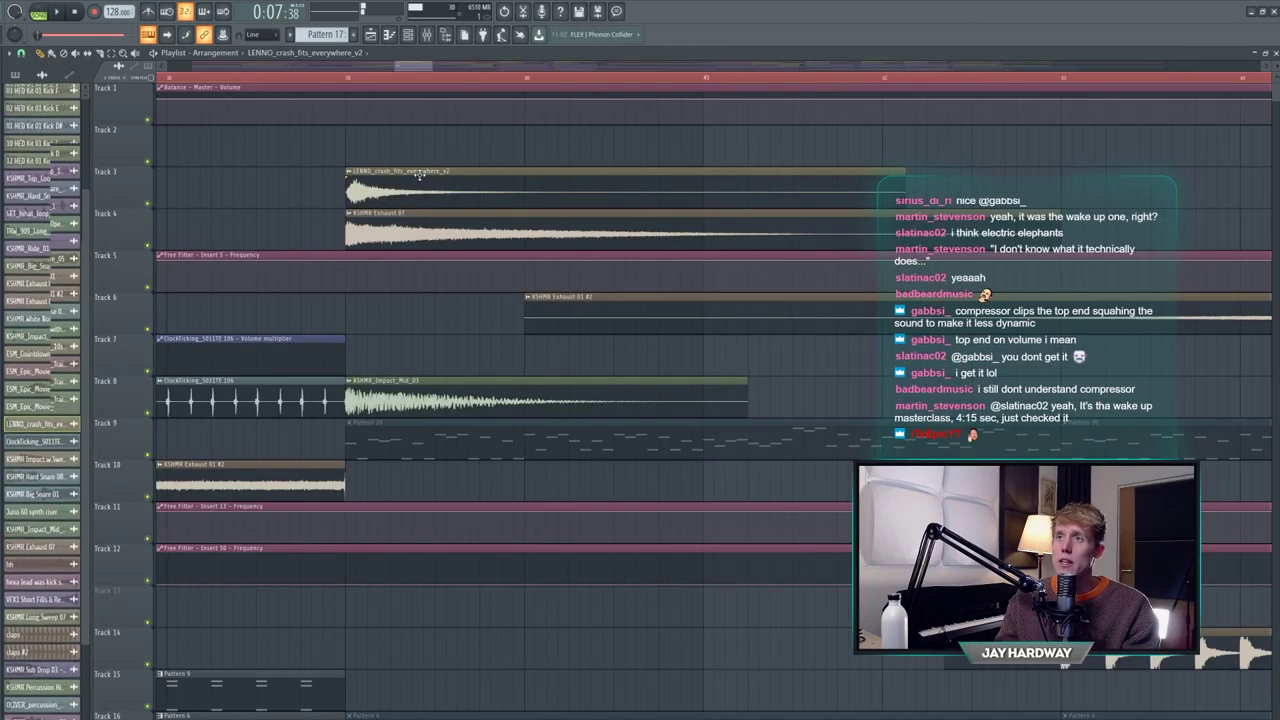
# - Open the LENNO_crash_fits_everywhere_v2 sample on Track 3, close it and inspect the start of its waveform in the playlist
pyautogui.doubleClick(416, 171)
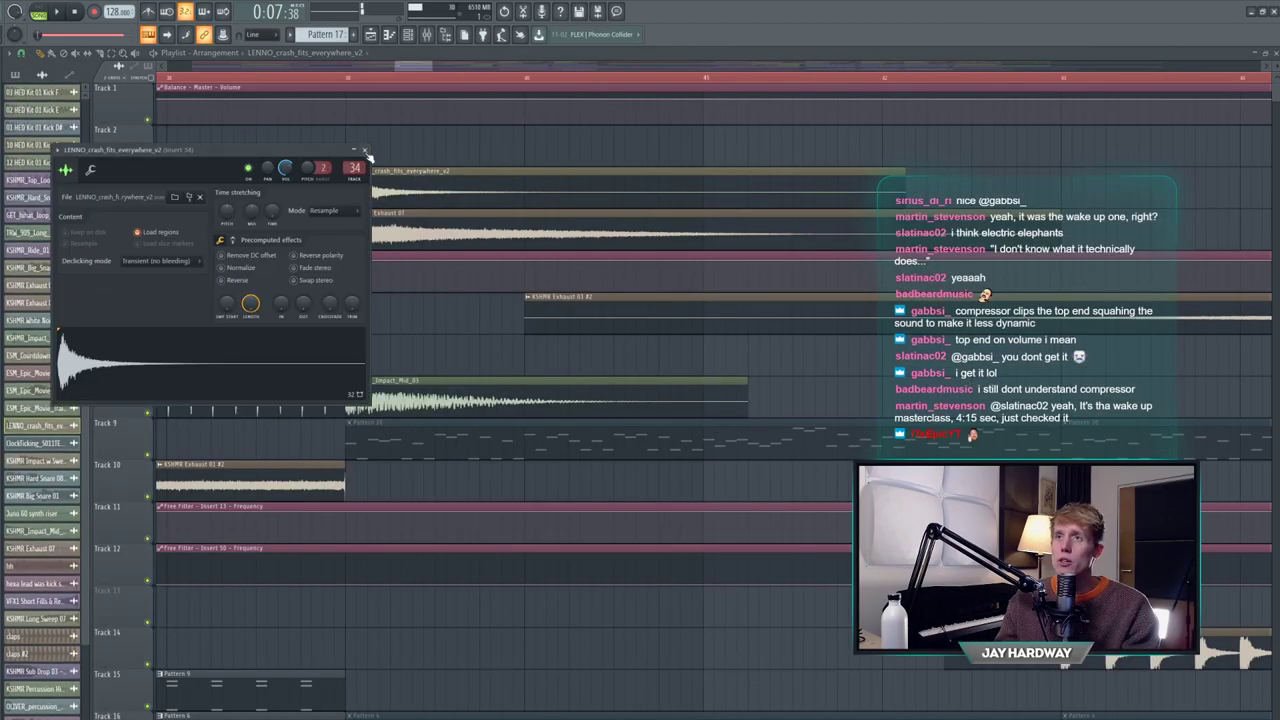
pyautogui.click(365, 150)
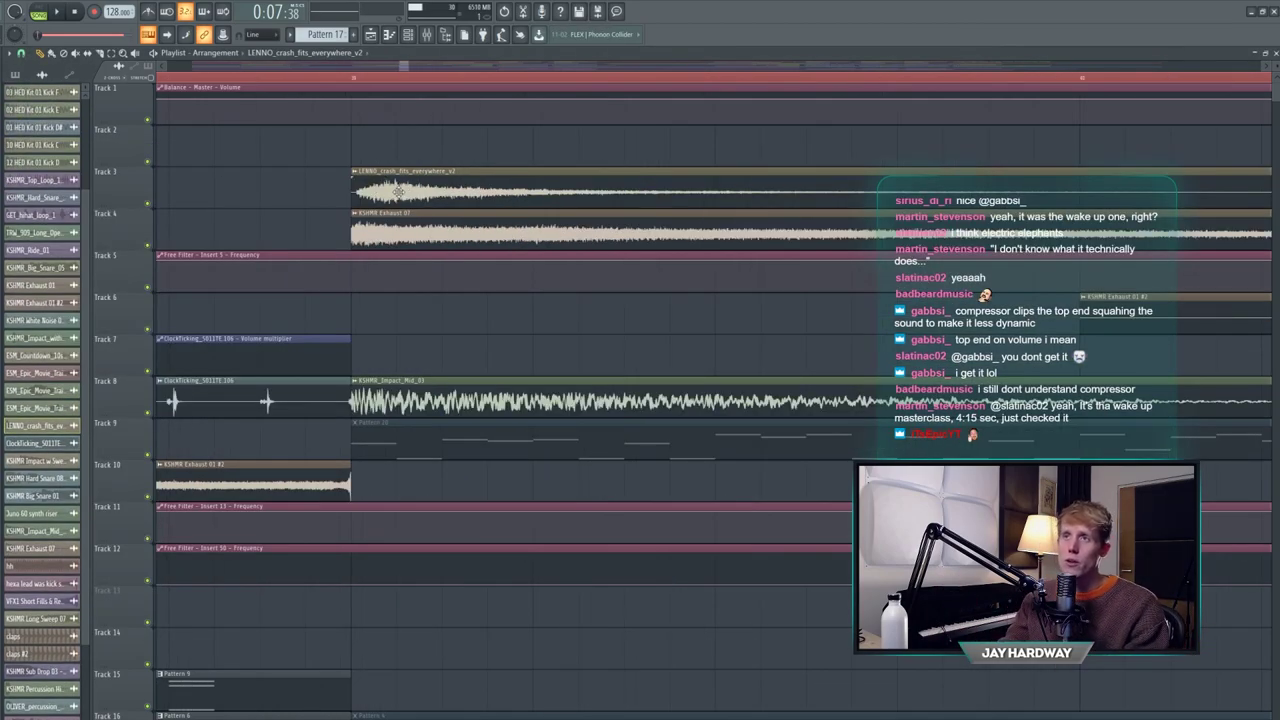
pyautogui.scroll(3, 402, 194)
pyautogui.scroll(-5, 400, 190)
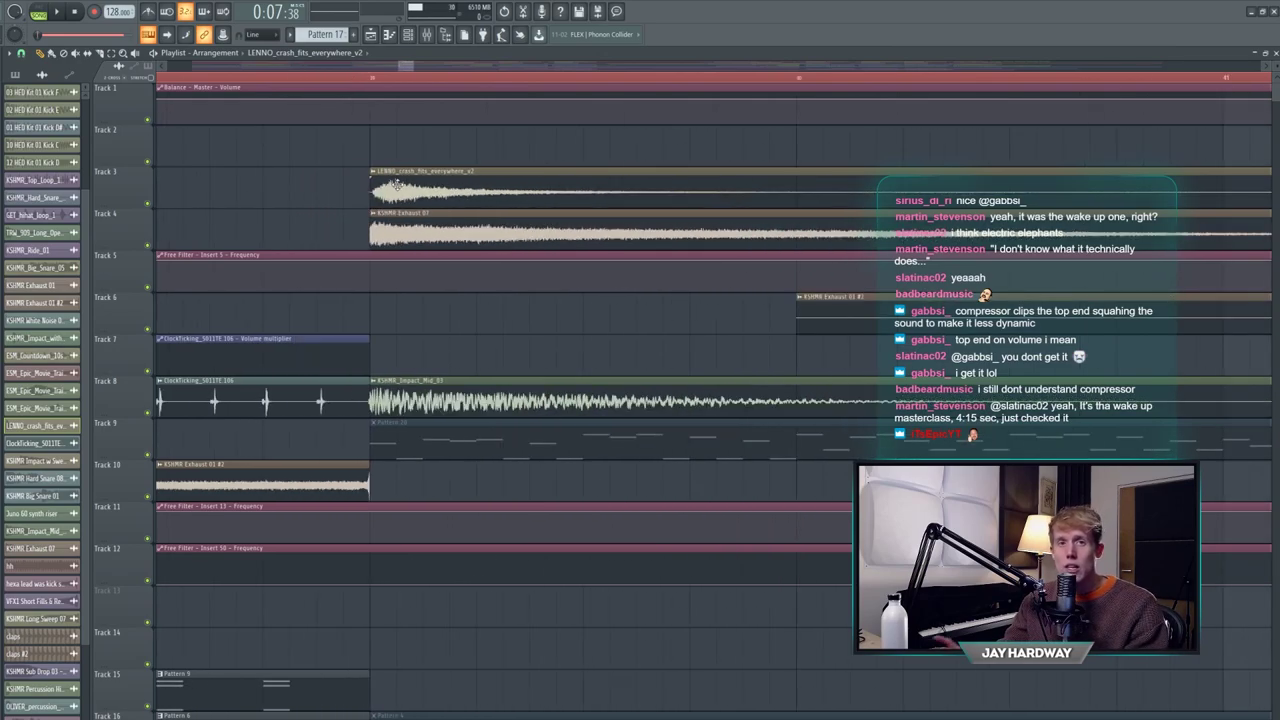
# - Open the LENNO_crash_fits_everywhere_v2 sample on Track 3 and examine the Fruity Parametric EQ 2 low cut on its mixer insert 34
pyautogui.scroll(-3, 397, 184)
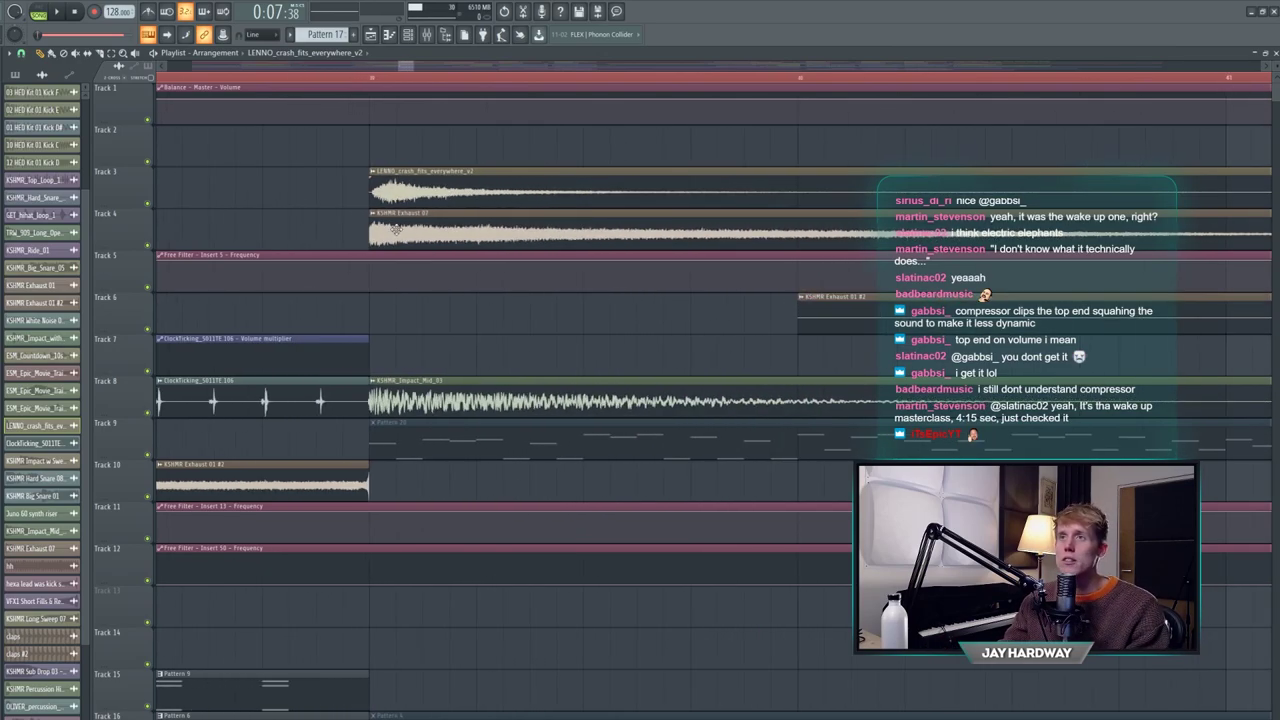
pyautogui.doubleClick(405, 192)
pyautogui.click(426, 36)
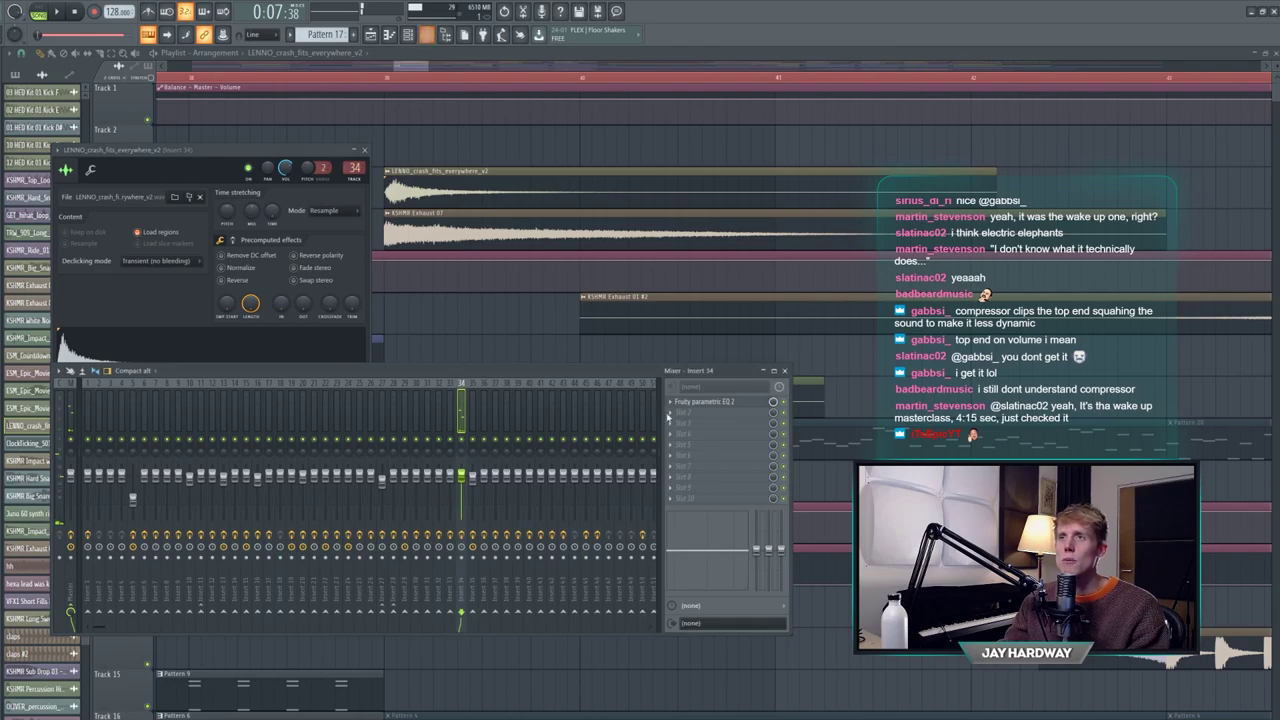
pyautogui.click(724, 403)
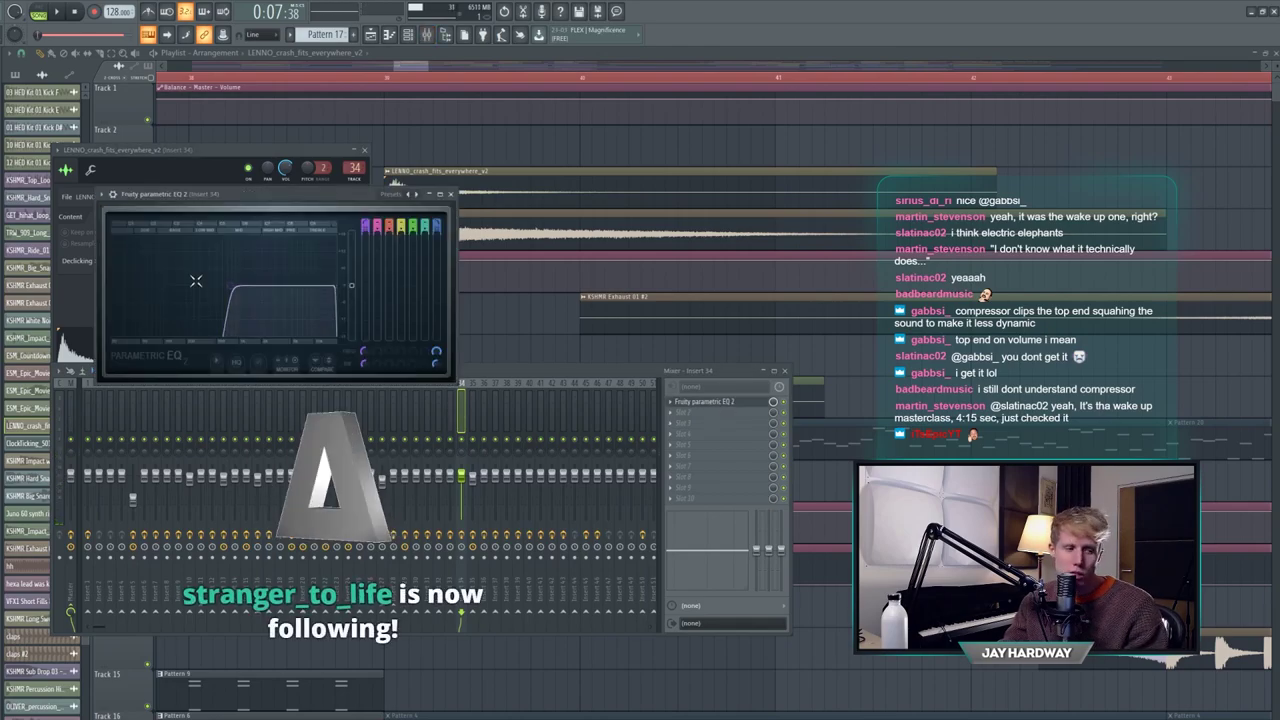
pyautogui.click(451, 194)
pyautogui.click(361, 152)
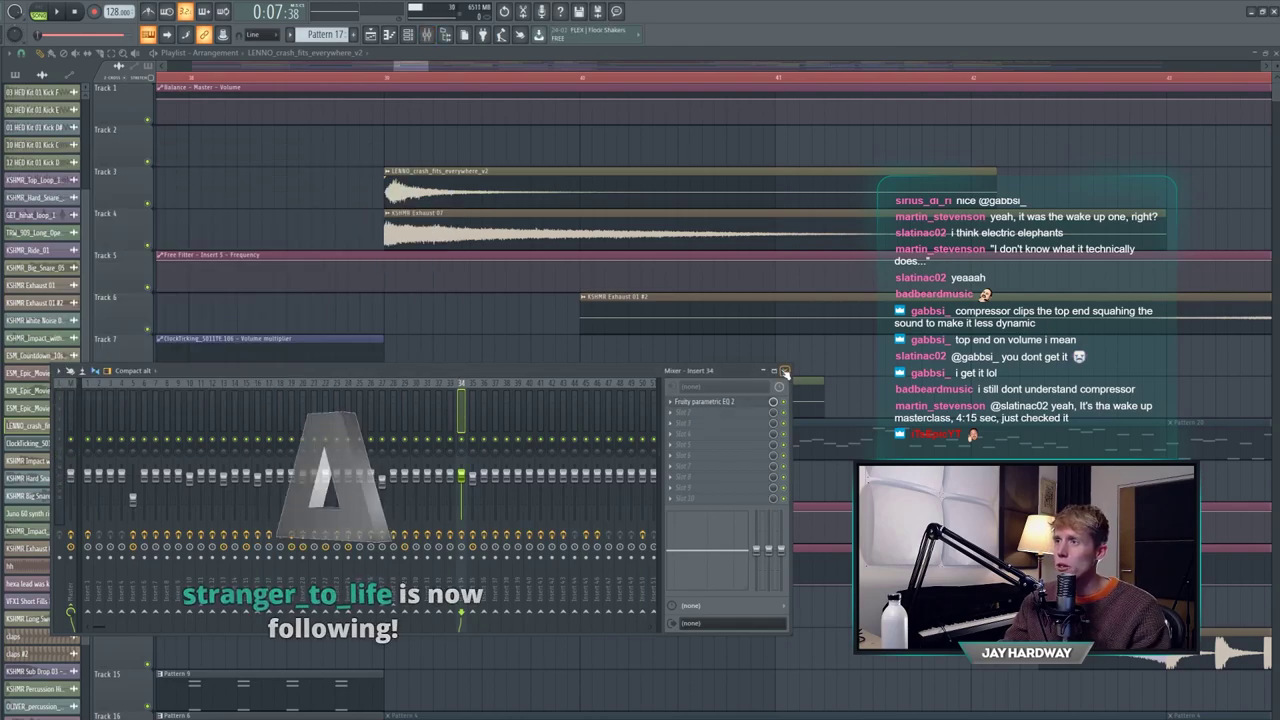
pyautogui.click(426, 34)
# - Play the arrangement from just before bar 39 to hear the crash, exhaust and impact layers enter together
pyautogui.scroll(3, 491, 86)
pyautogui.click(525, 78)
pyautogui.press('space')
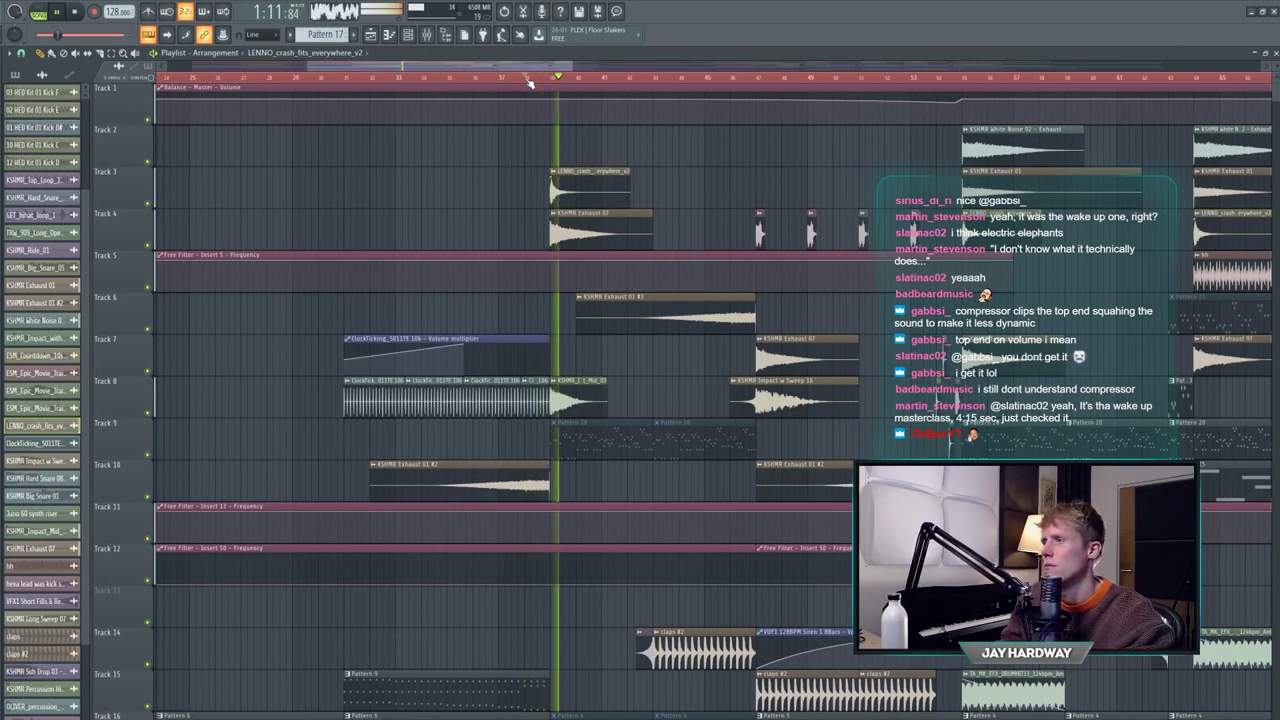
pyautogui.press('space')
# - Replay the transition around bar 39 while examining the patterns, risers and automation clips on the lower tracks
pyautogui.scroll(-3, 435, 478)
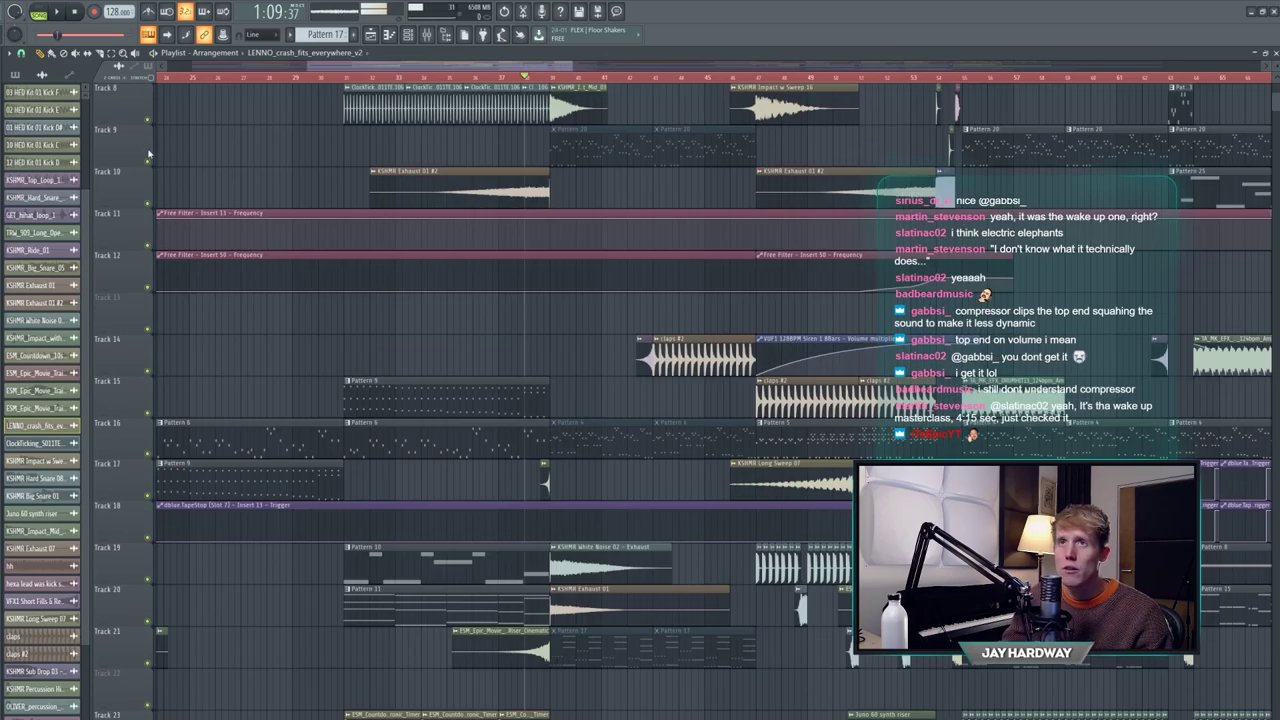
pyautogui.press('space')
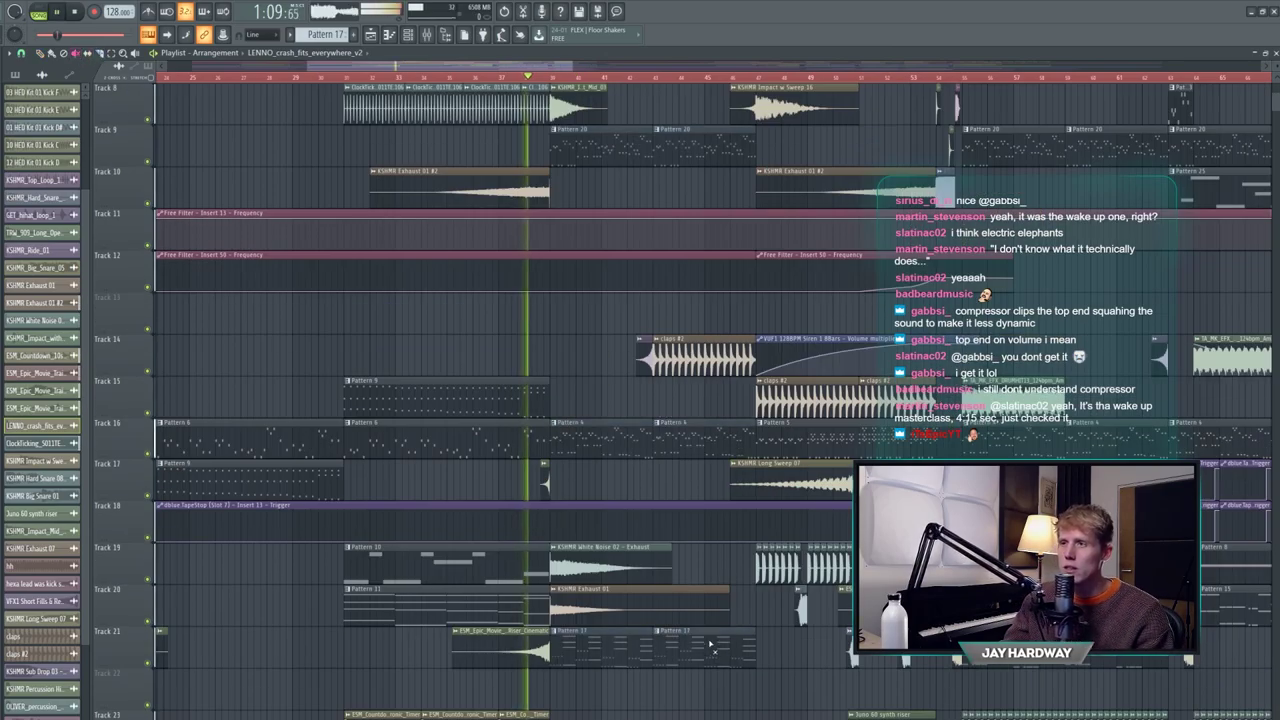
pyautogui.scroll(-6, 713, 648)
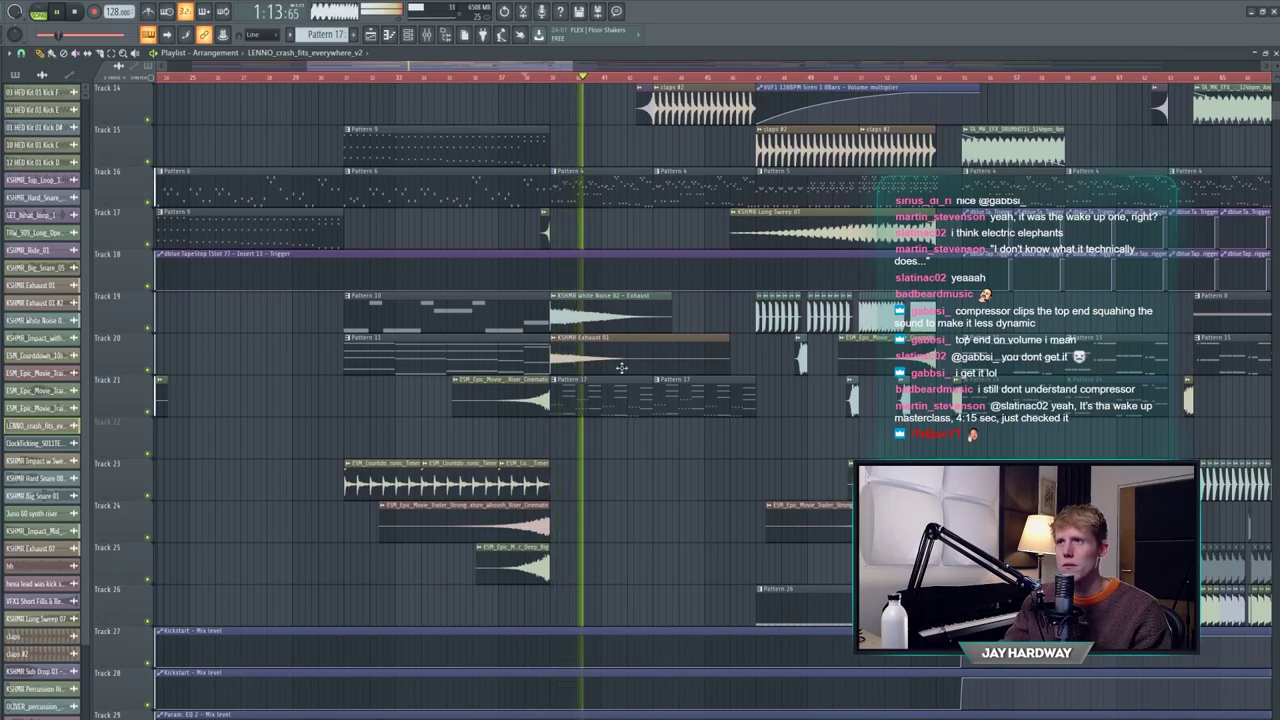
pyautogui.scroll(-2, 621, 371)
pyautogui.scroll(5, 660, 410)
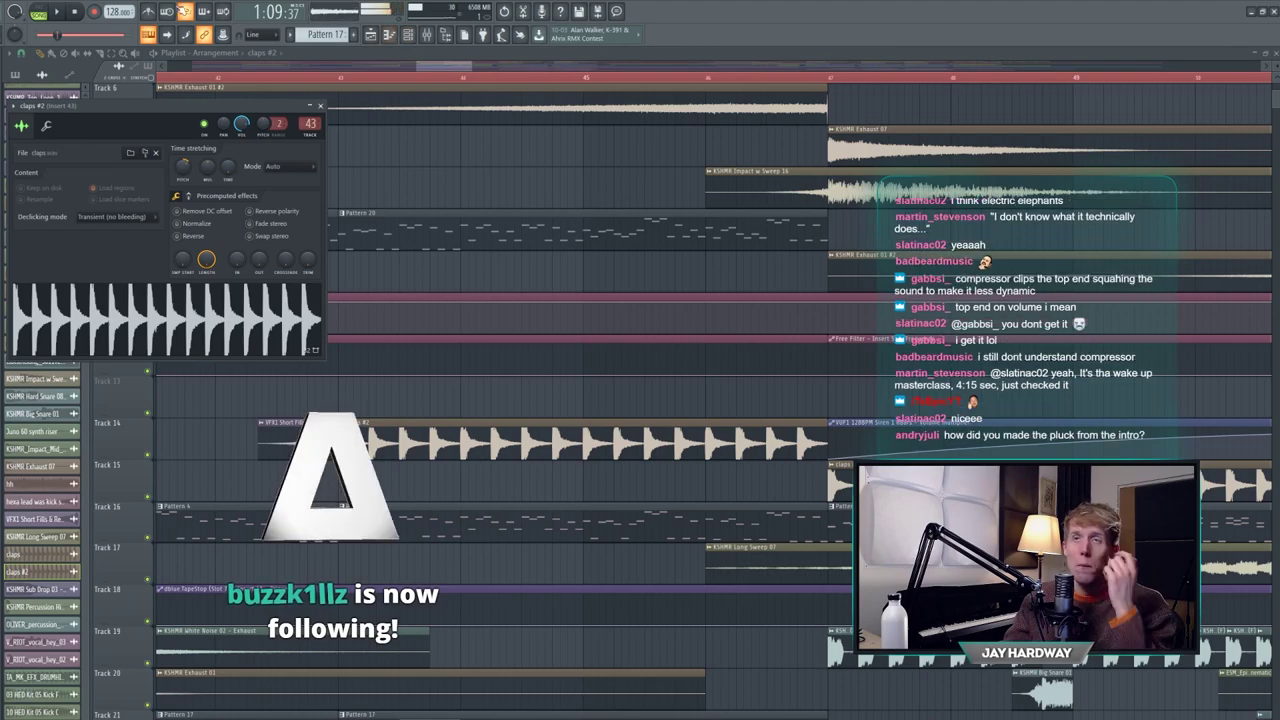
# - Open the Transient Processor on insert 43 for the claps #2 sample and audition the claps beside their parametric EQ
pyautogui.click(215, 12)
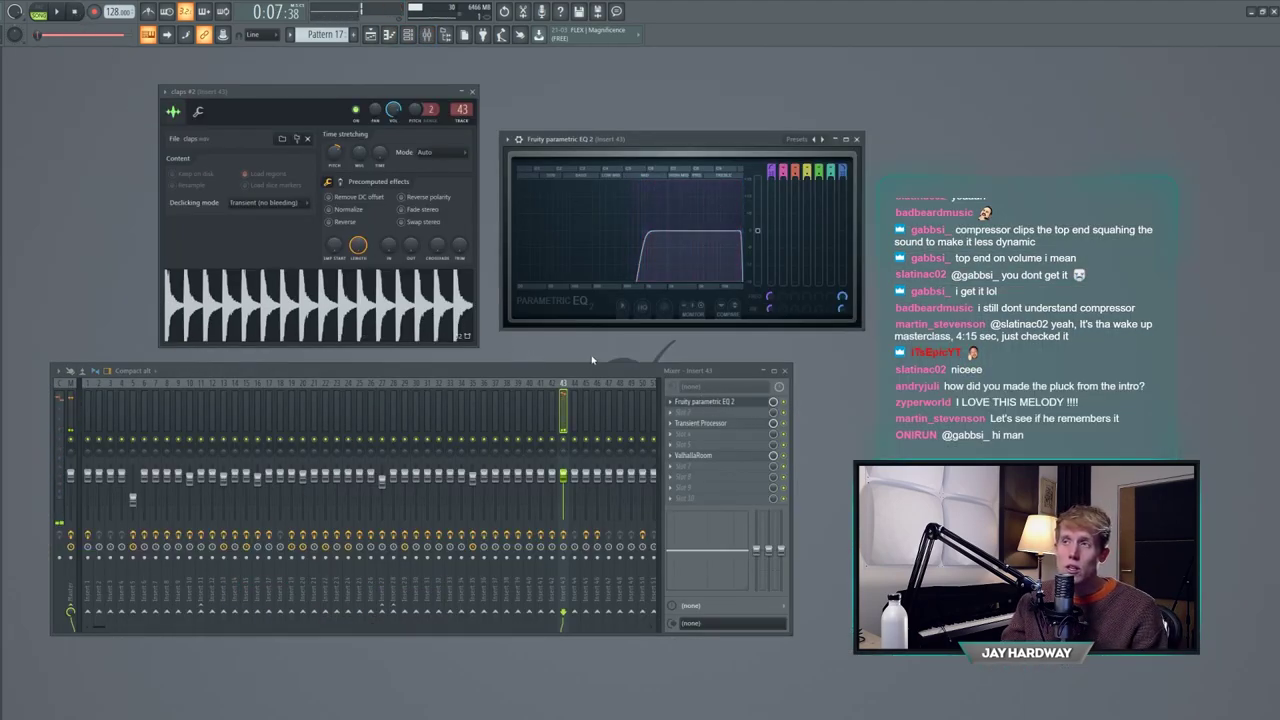
pyautogui.click(700, 424)
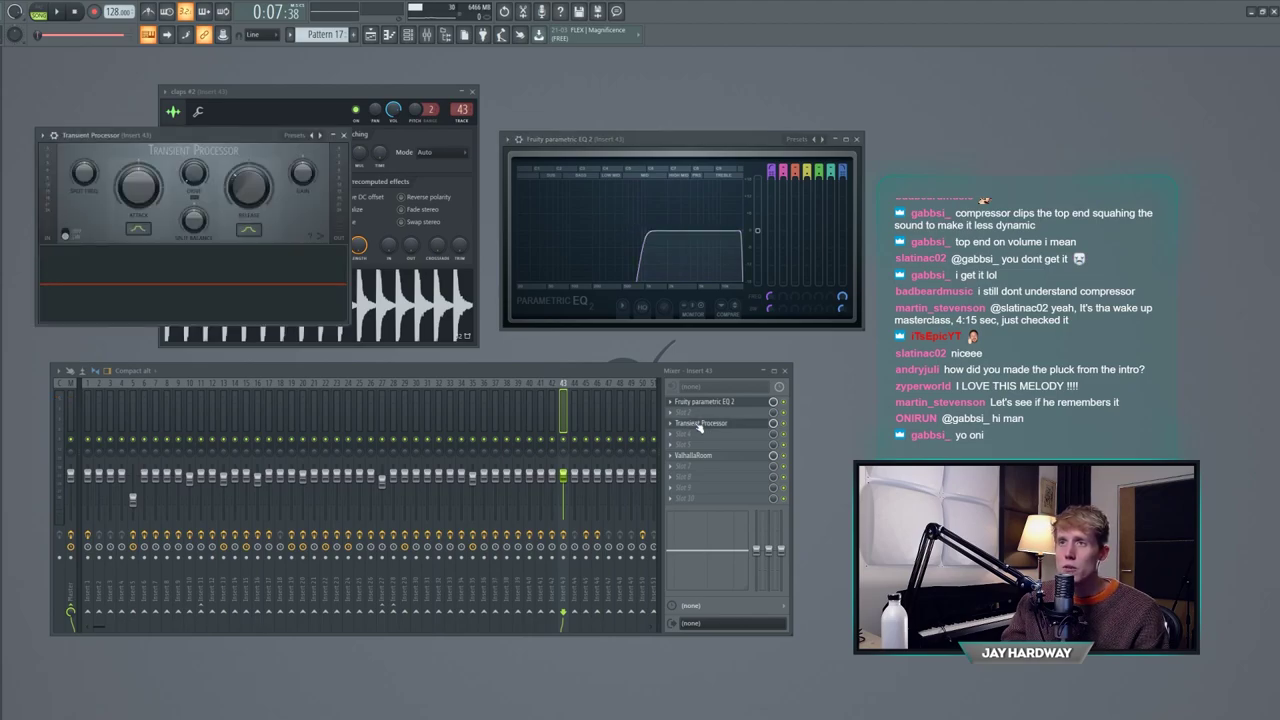
pyautogui.moveTo(193, 128); pyautogui.dragTo(211, 350)
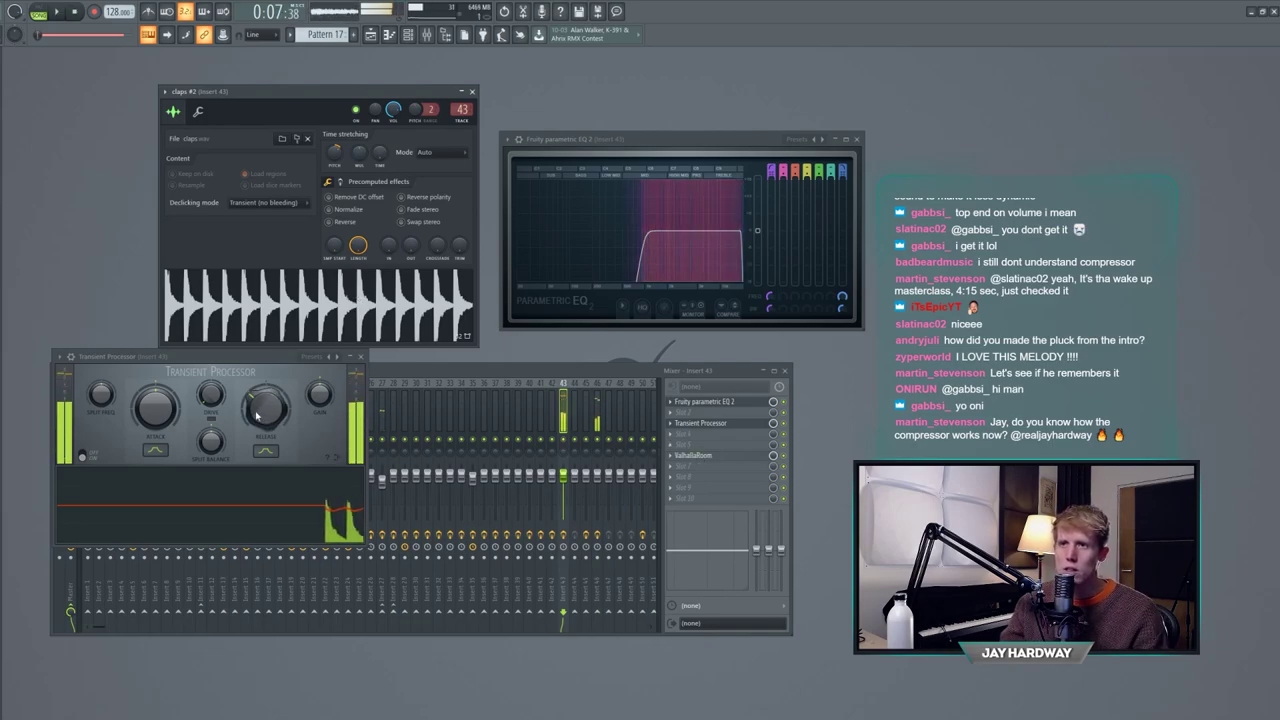
pyautogui.click(789, 429)
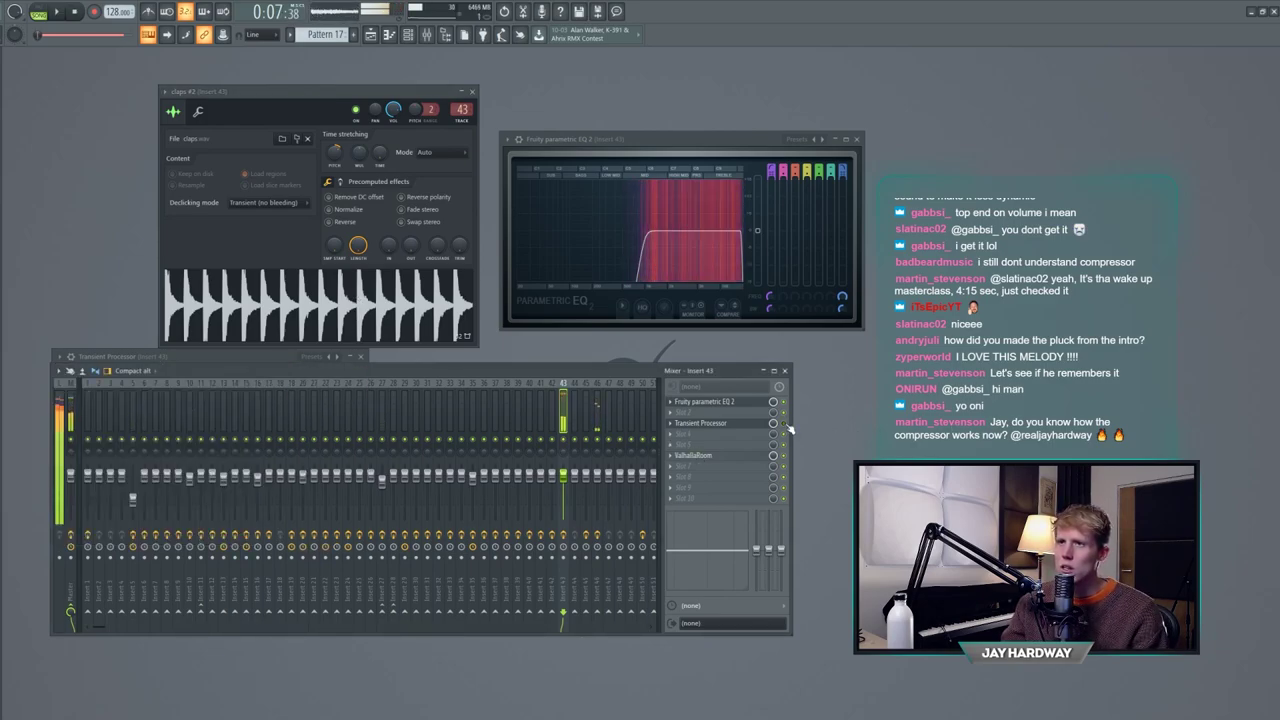
pyautogui.click(266, 358)
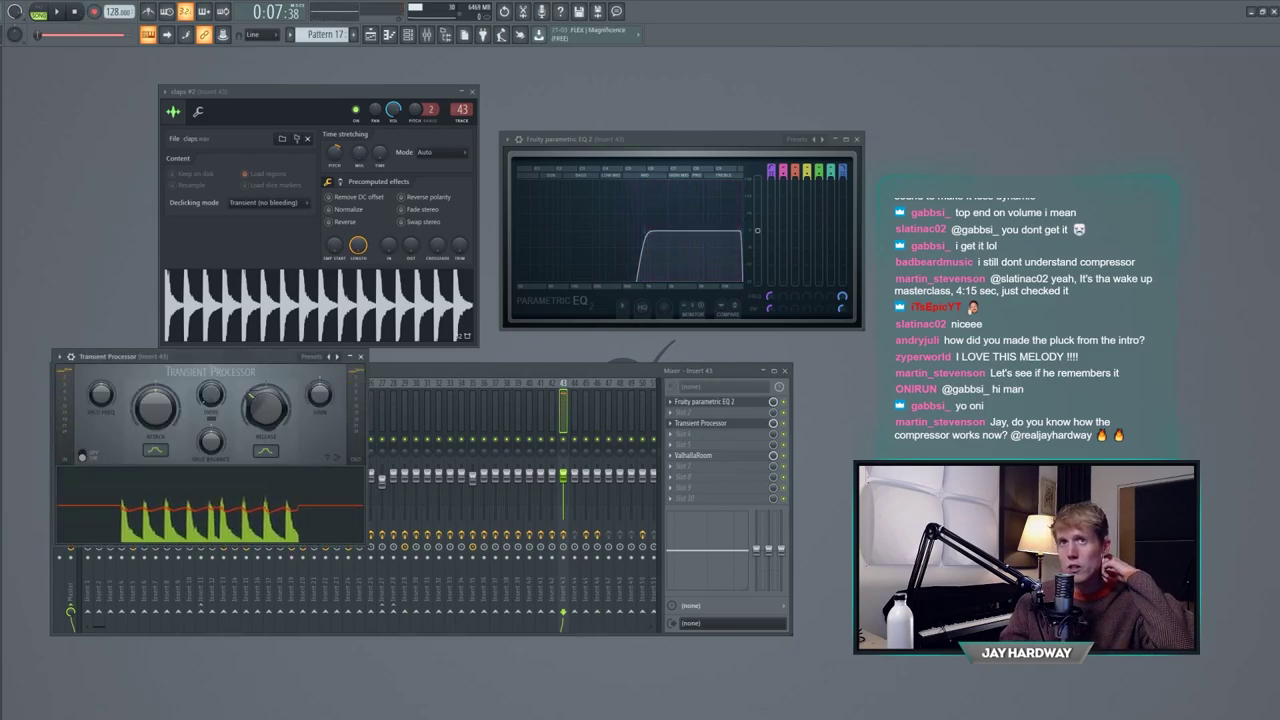
# - Try a different Release setting on the claps' Transient Processor to compare the sound, and close the effect
pyautogui.click(388, 294)
pyautogui.moveTo(266, 408); pyautogui.dragTo(266, 382)
pyautogui.moveTo(652, 262)
pyautogui.mouseDown()
pyautogui.moveTo(652, 195)
pyautogui.moveTo(652, 262)
pyautogui.mouseUp()
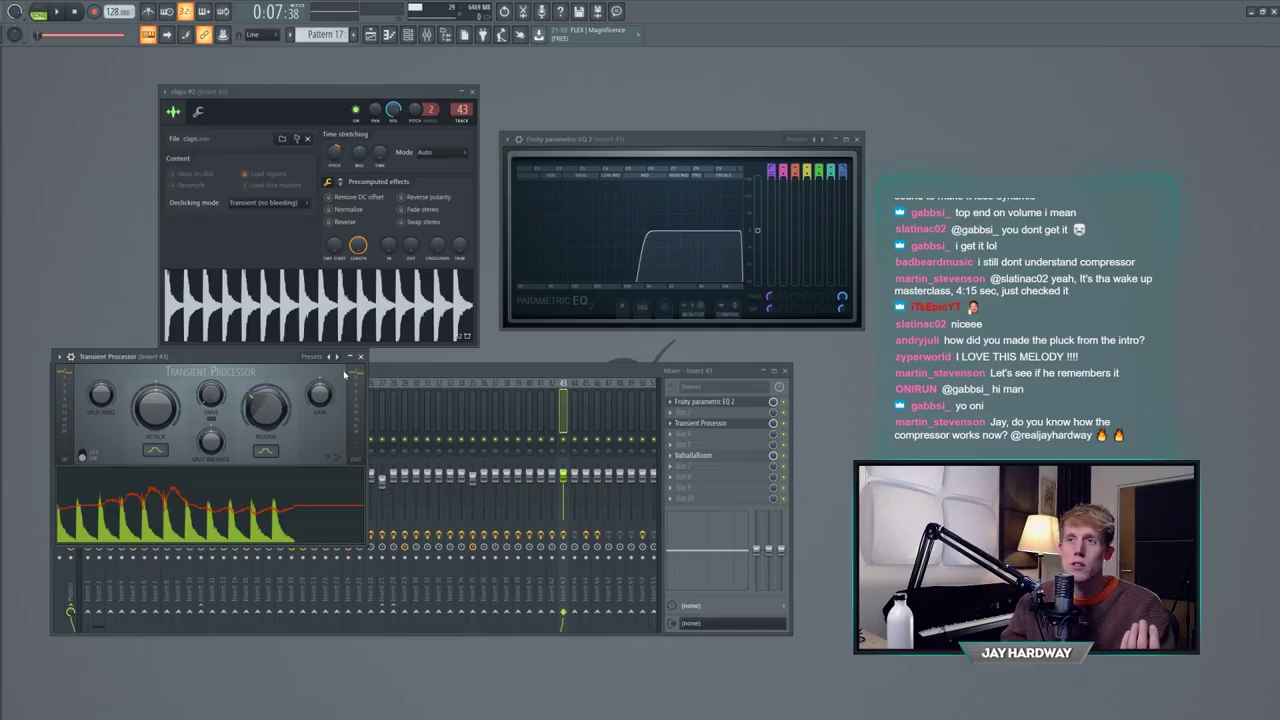
pyautogui.click(362, 357)
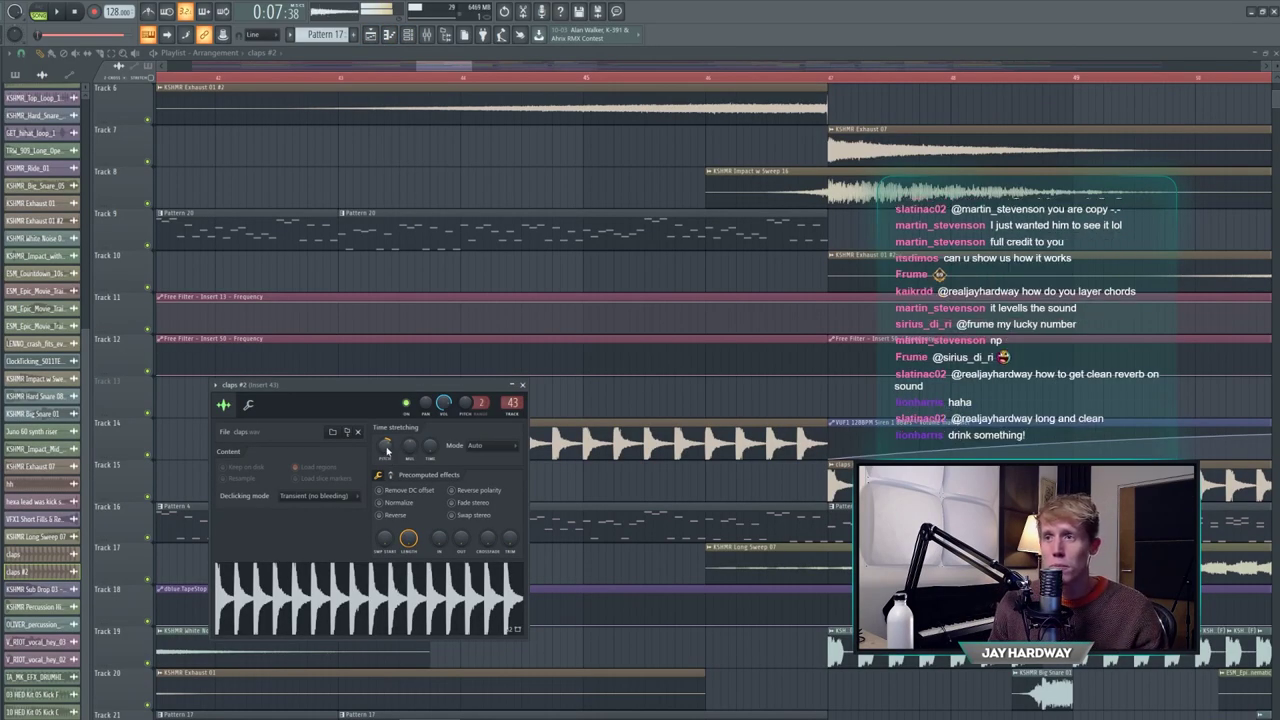
# - Close the claps #2 sample, examine the ValhallaRoom reverb settings on insert 43 and return to the playlist
pyautogui.press('Escape')
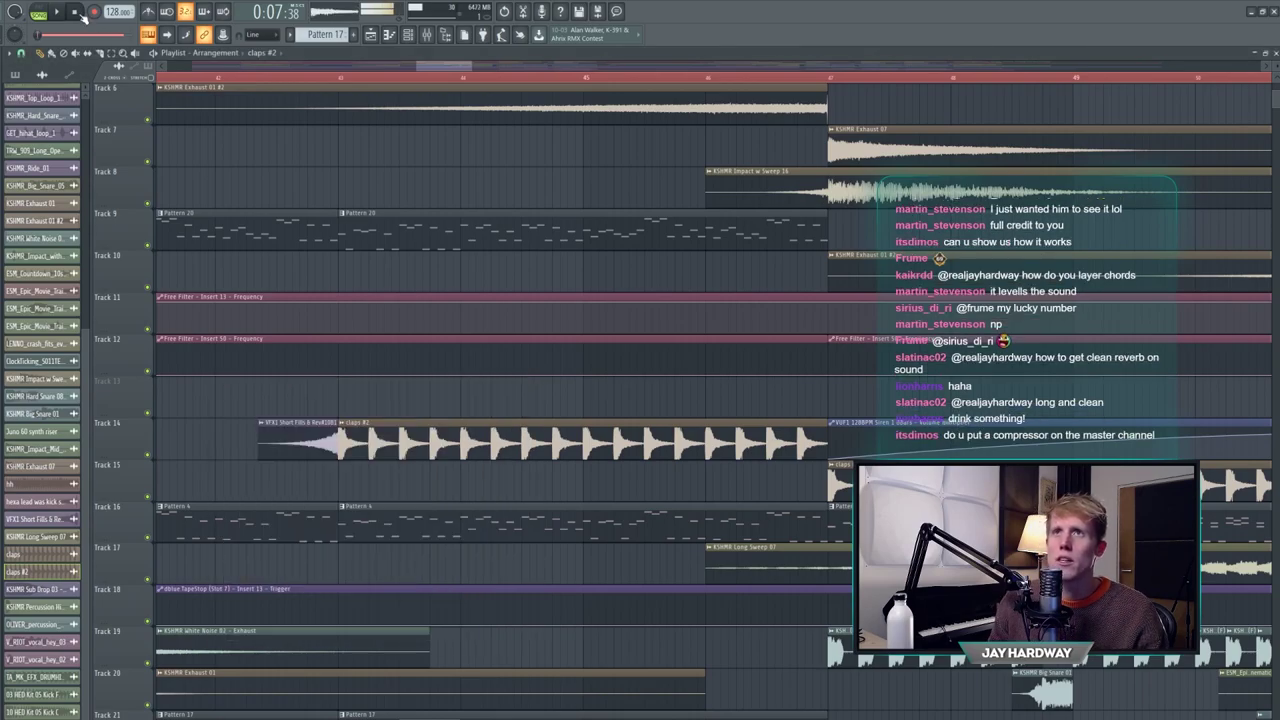
pyautogui.click(1275, 54)
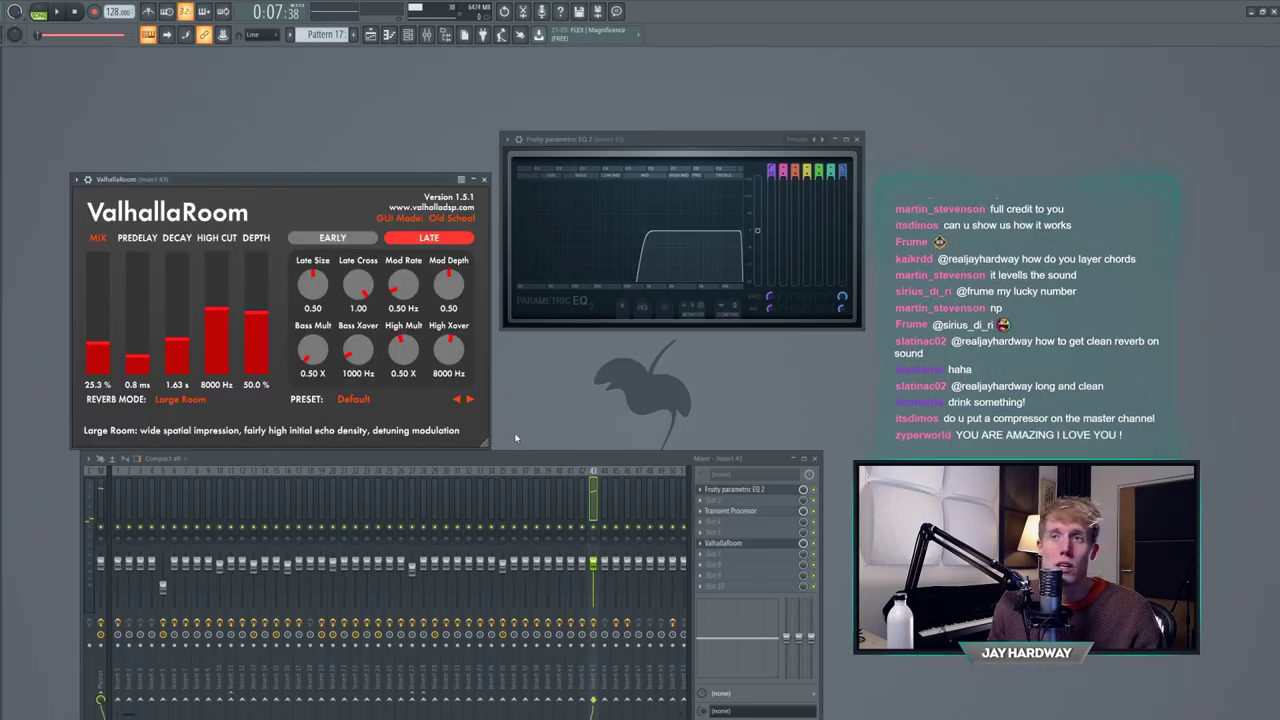
pyautogui.click(371, 35)
# - Audition the build-up starting at bar 47 and examine its claps, snares, sweeps and filter automation in the playlist
pyautogui.scroll(-5, 377, 95)
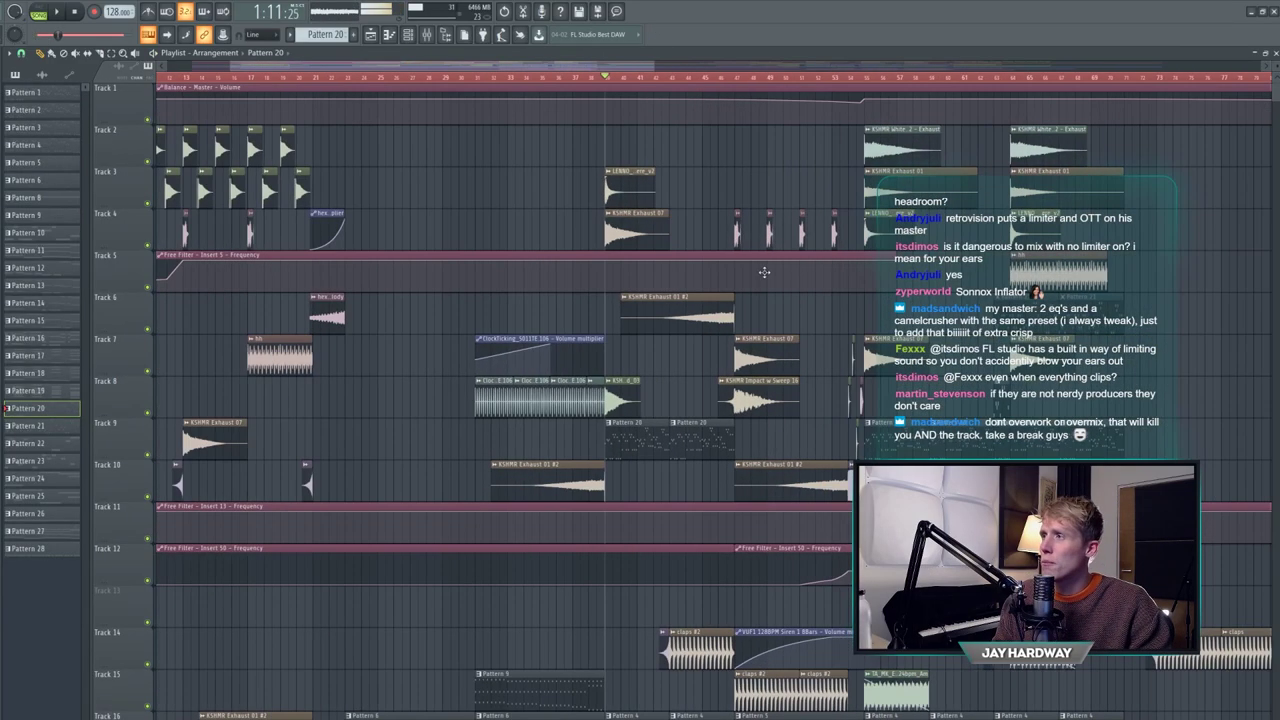
pyautogui.scroll(-4, 541, 352)
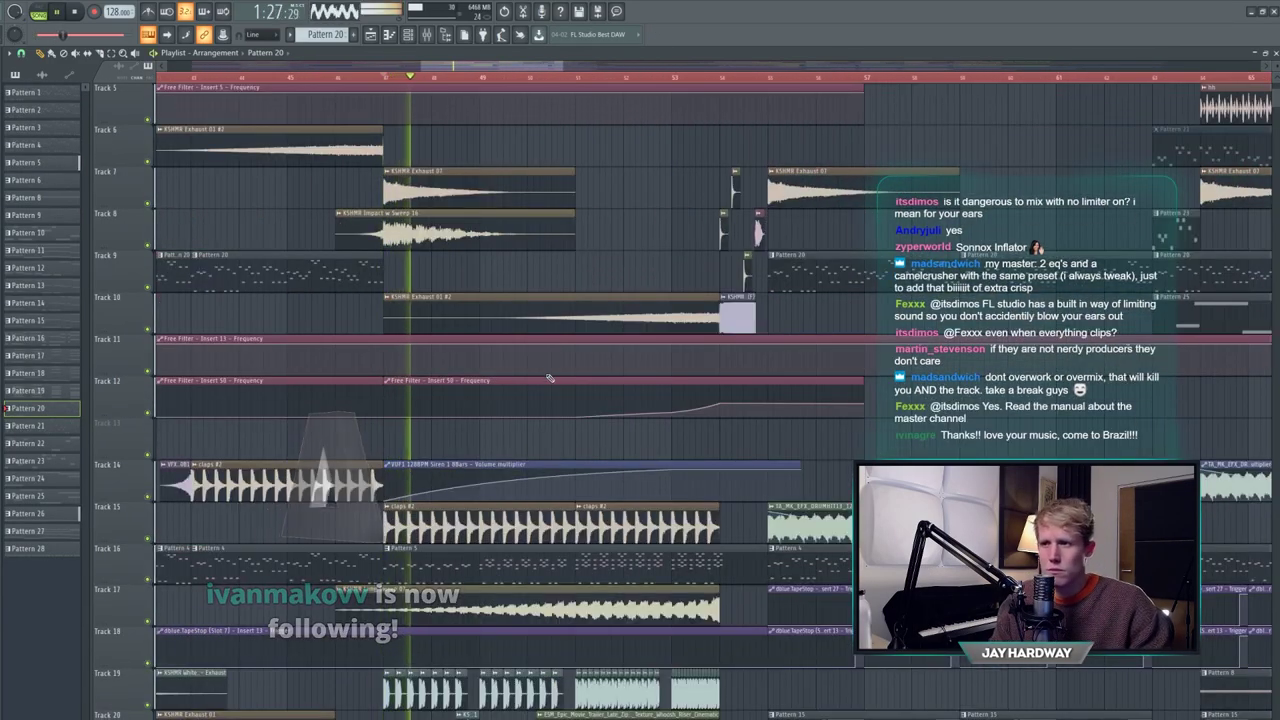
pyautogui.scroll(2, 593, 497)
pyautogui.scroll(-2, 593, 497)
pyautogui.scroll(2, 591, 496)
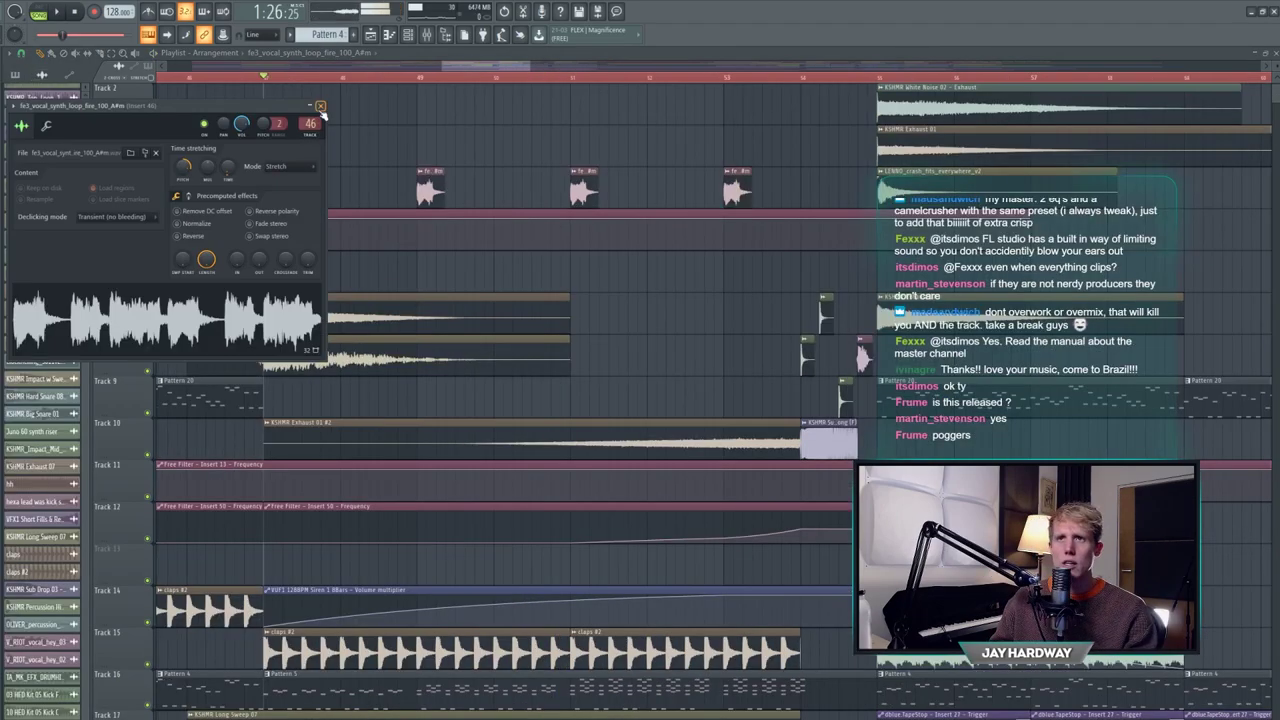
# - Show mixer insert 46 for the fe3_vocal_synth_loop_fire_100_A#m sample and examine its ValhallaRoom and Kickstart effects
pyautogui.click(427, 35)
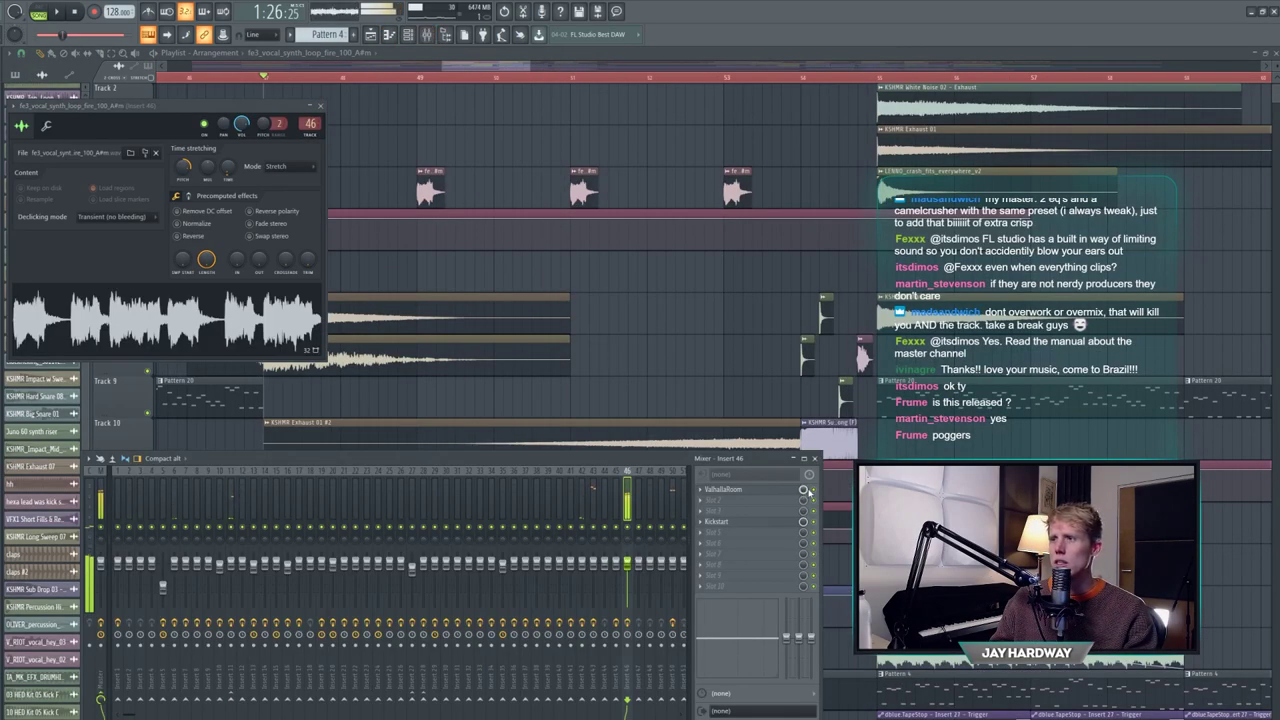
pyautogui.press('space')
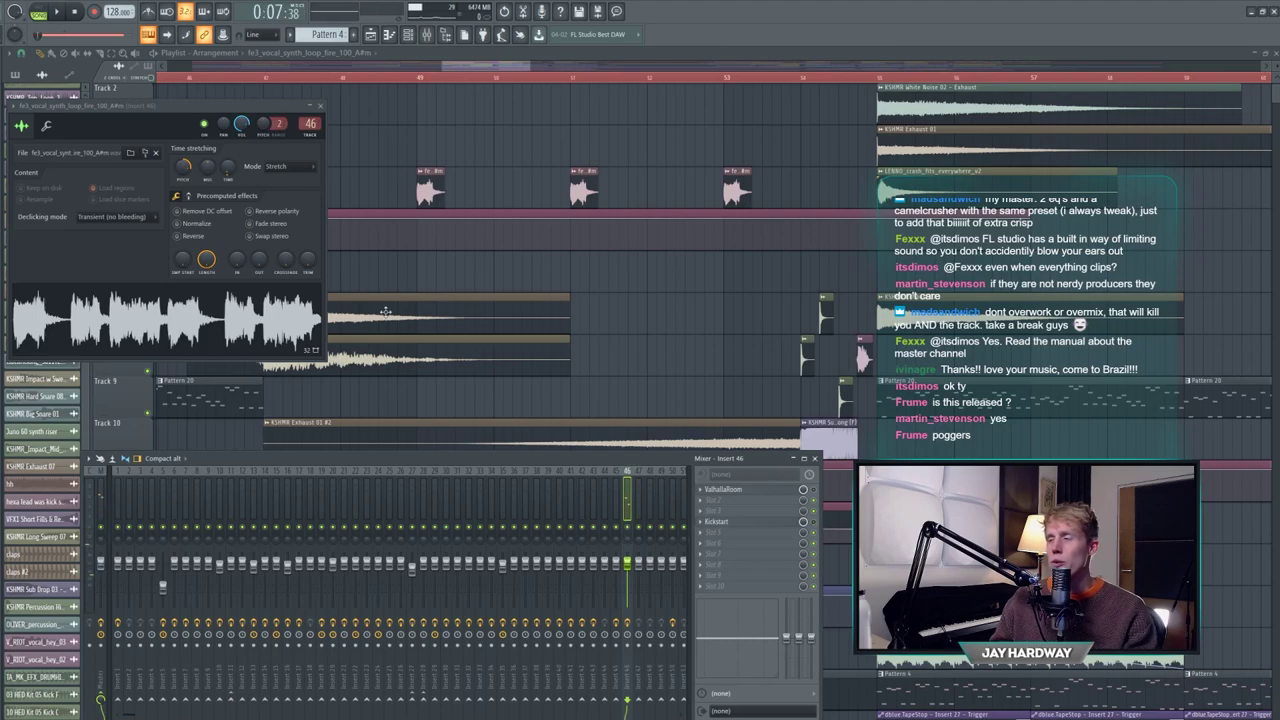
pyautogui.click(763, 495)
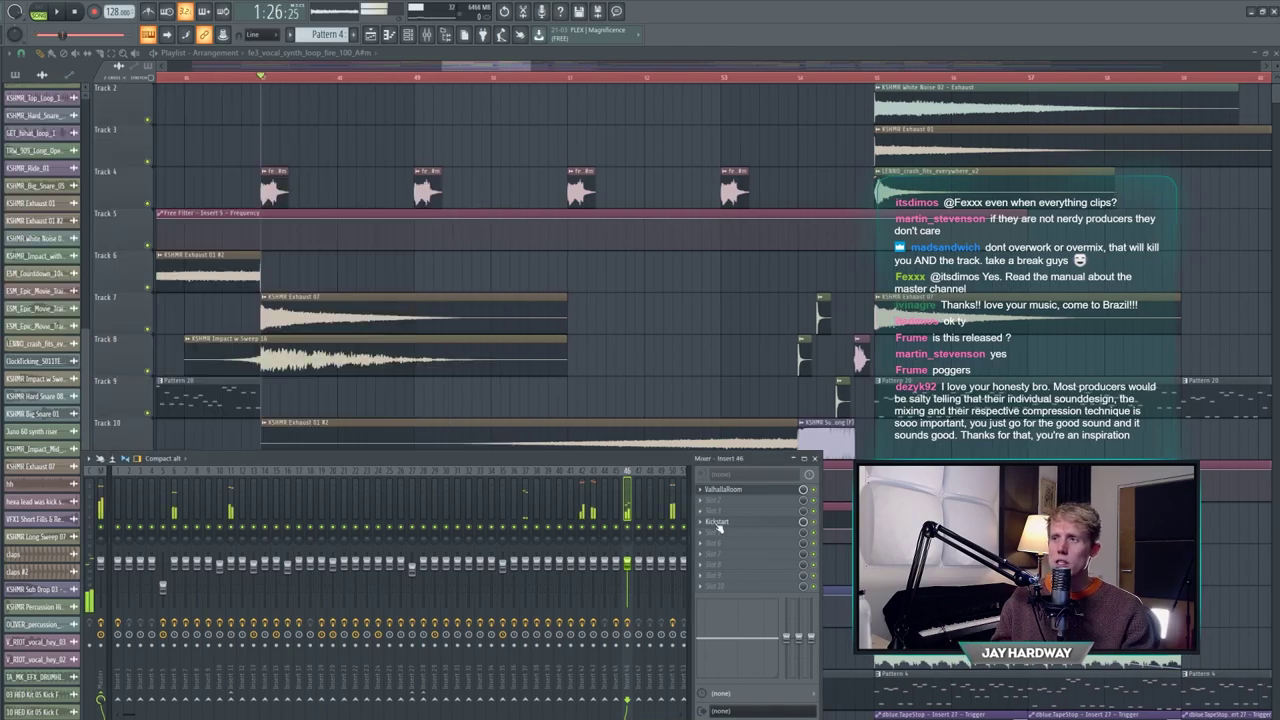
pyautogui.click(718, 523)
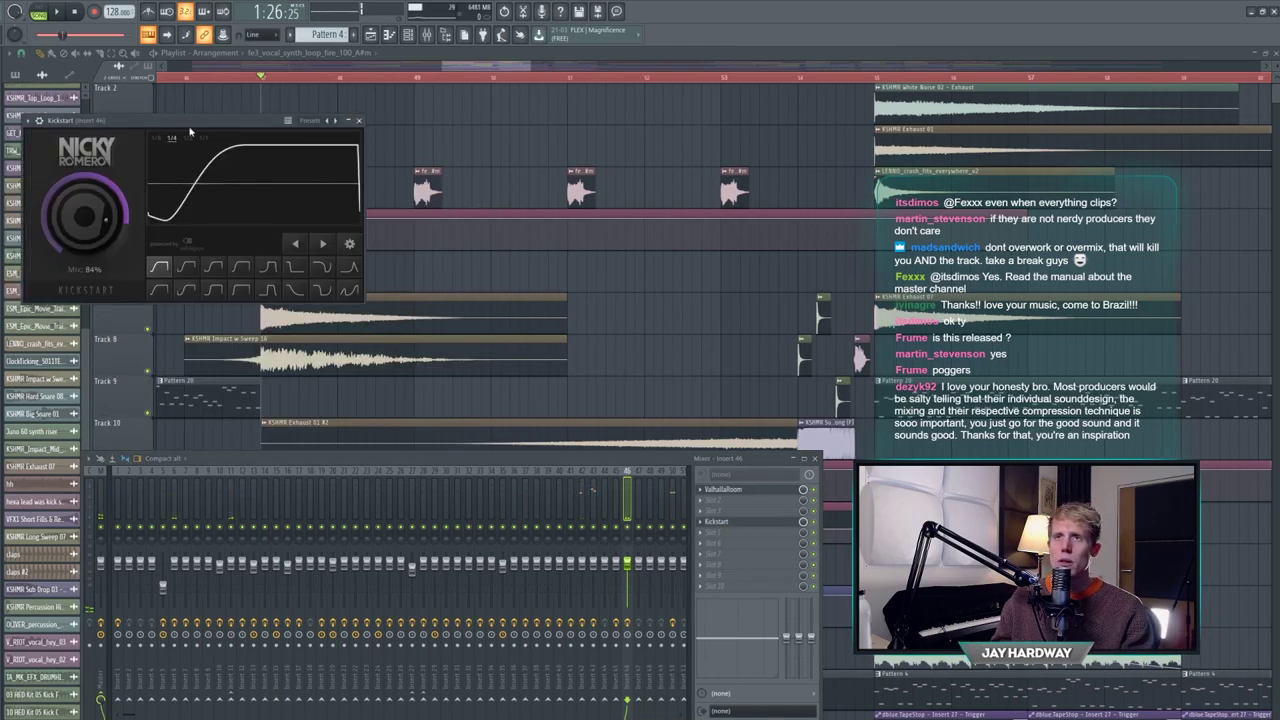
pyautogui.moveTo(190, 130); pyautogui.dragTo(510, 267)
pyautogui.moveTo(496, 266); pyautogui.dragTo(686, 276)
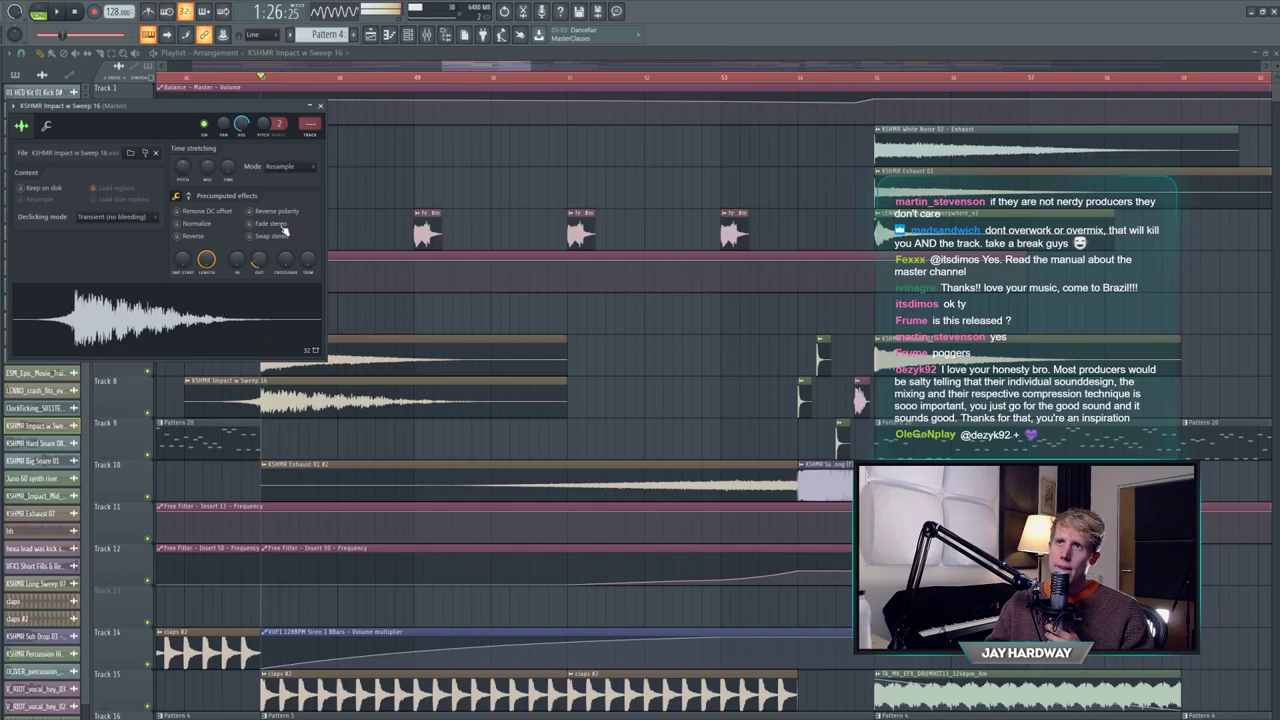
# - Close the KSHMR Impact w Sweep 16 sample and examine the build-up's clap and snare clips on Tracks 15 and 19 to 21
pyautogui.click(320, 106)
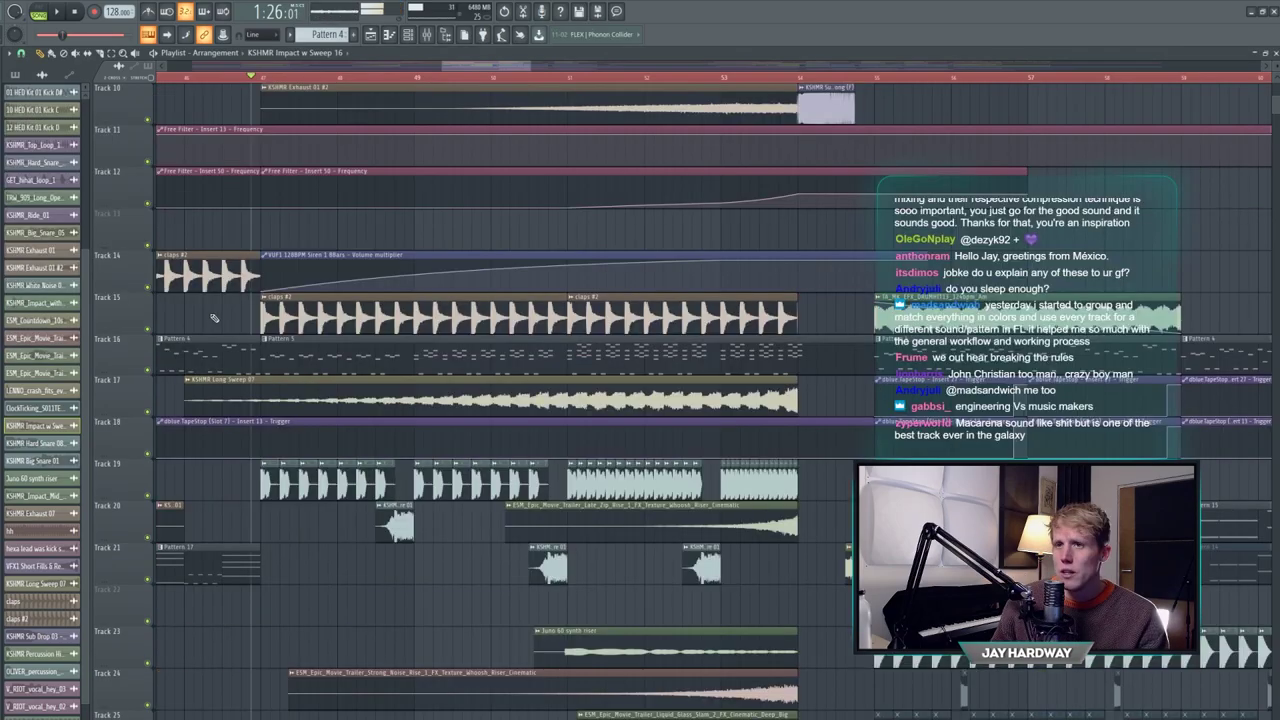
pyautogui.scroll(5, 252, 432)
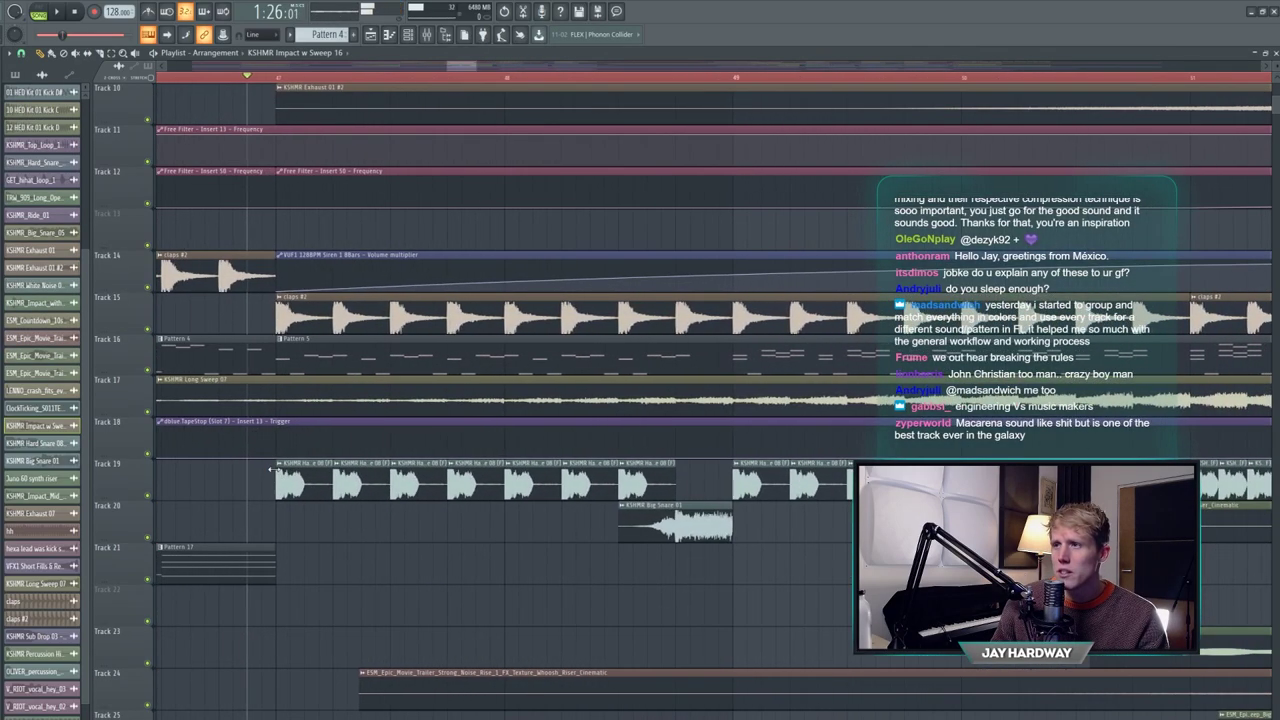
pyautogui.scroll(-5, 282, 470)
pyautogui.scroll(5, 276, 474)
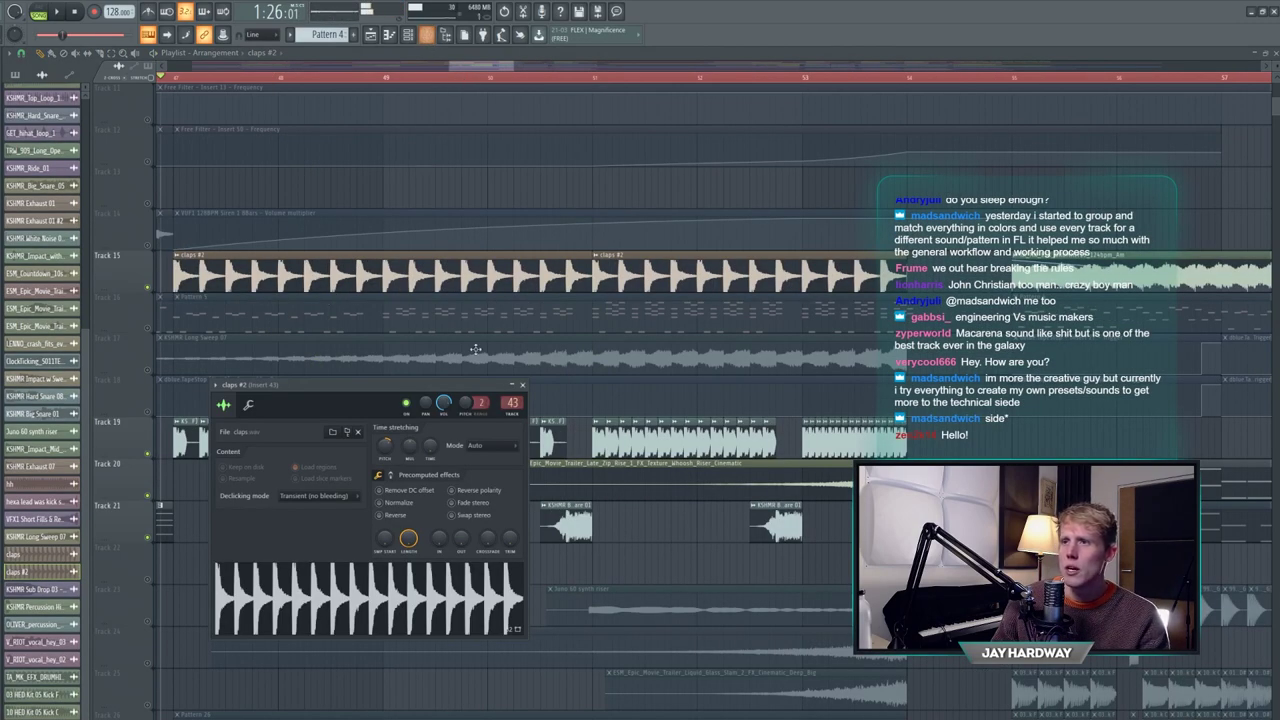
pyautogui.click(521, 385)
# - Open the KSHMR Hard Snare 08 (F) clip on Track 19 and examine the high-pass Fruity Free Filter on insert 50
pyautogui.doubleClick(218, 438)
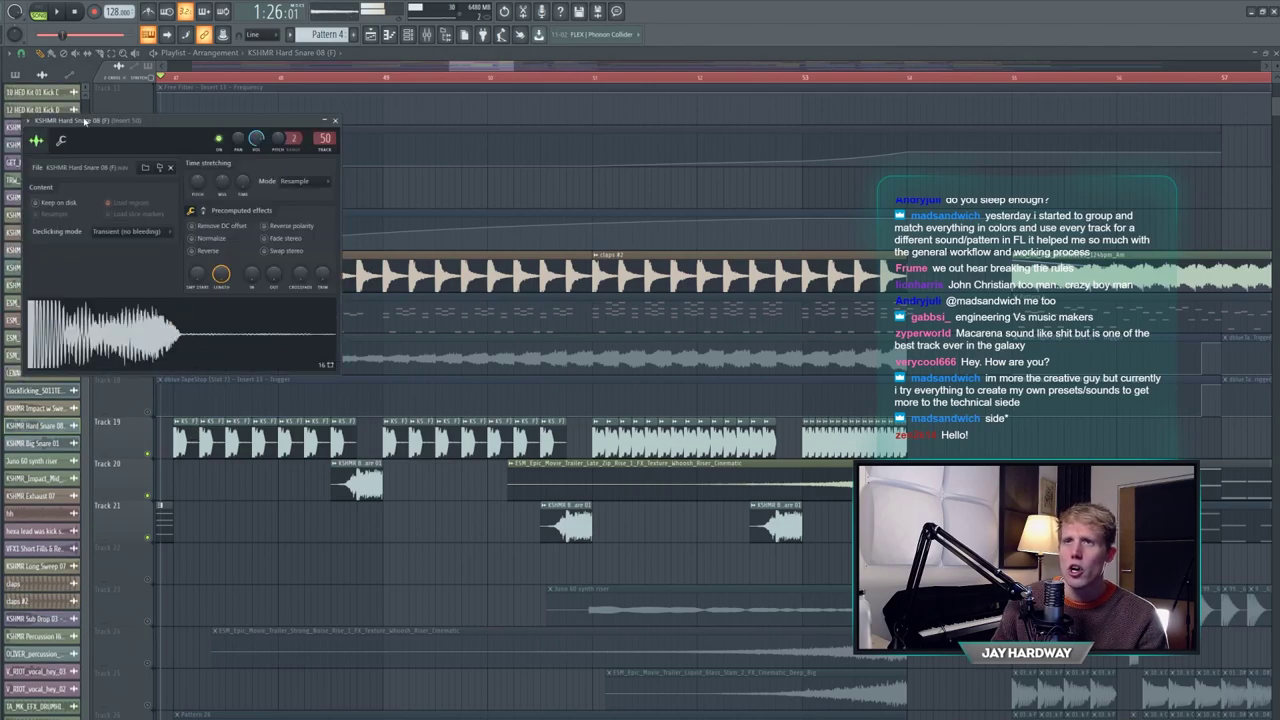
pyautogui.press('F9')
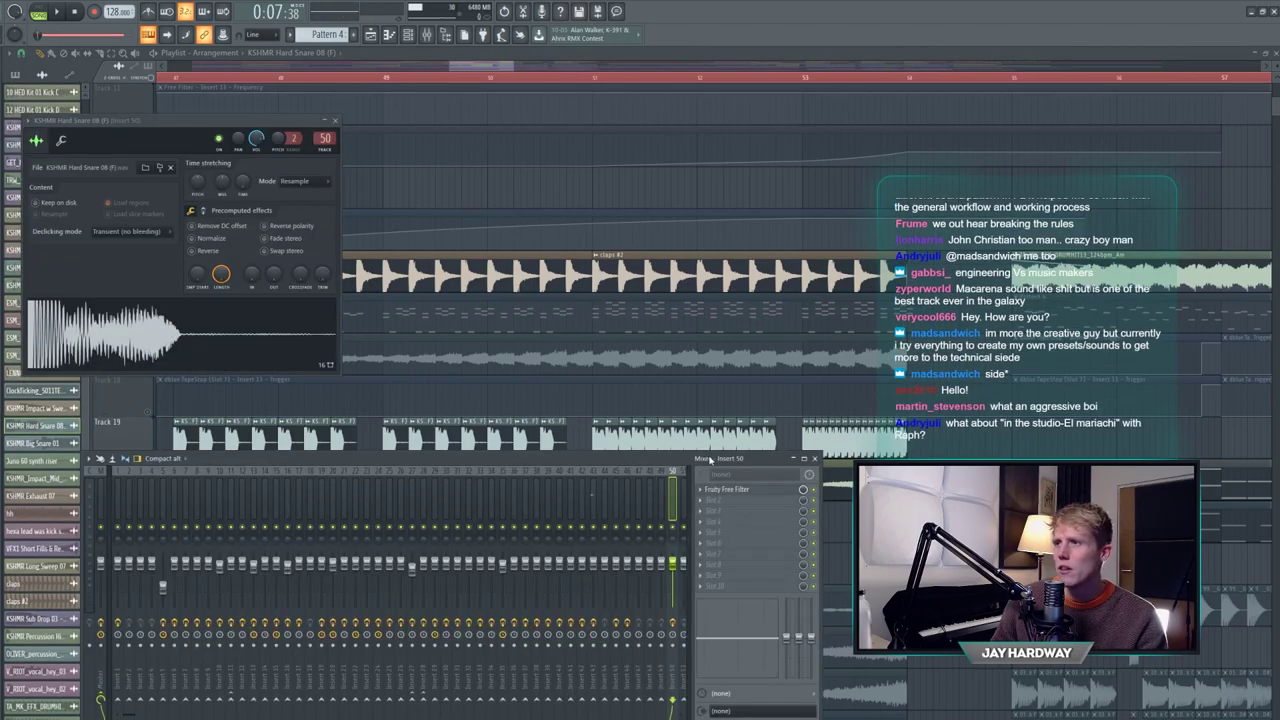
pyautogui.click(740, 491)
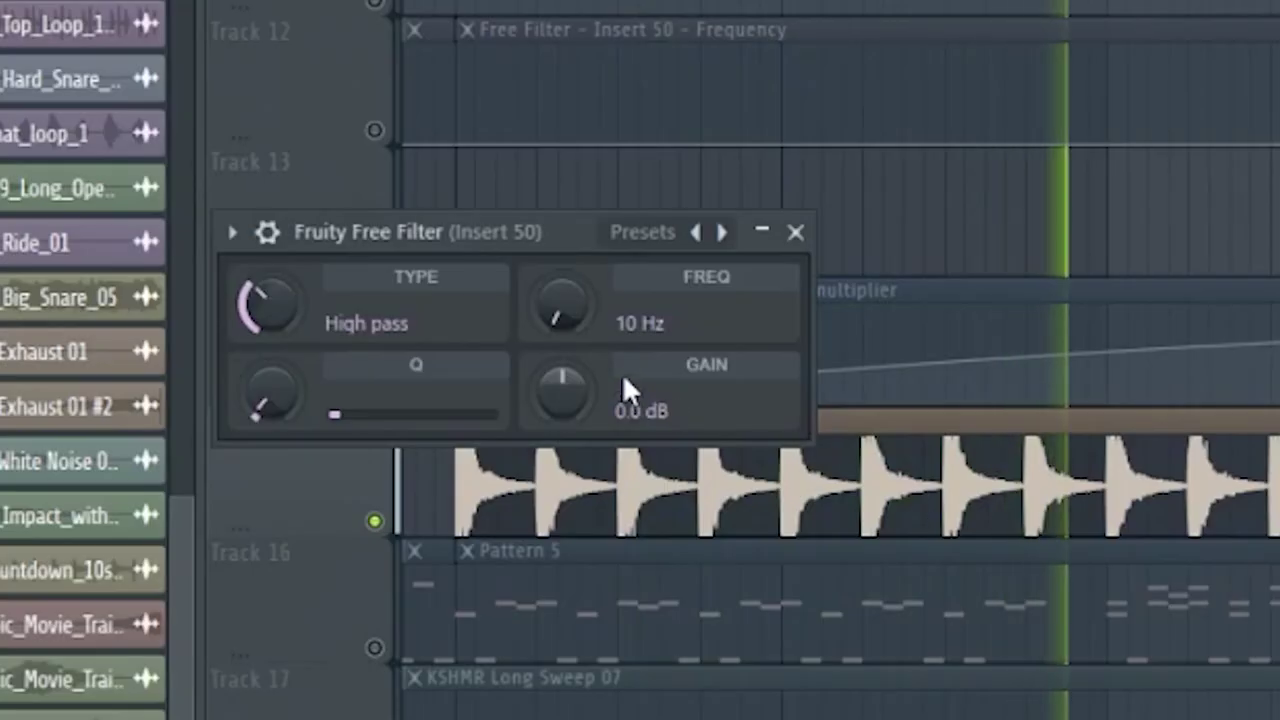
pyautogui.moveTo(209, 221); pyautogui.dragTo(209, 205)
pyautogui.moveTo(562, 305)
pyautogui.mouseDown()
pyautogui.moveTo(562, 260)
pyautogui.moveTo(562, 318)
pyautogui.mouseUp()
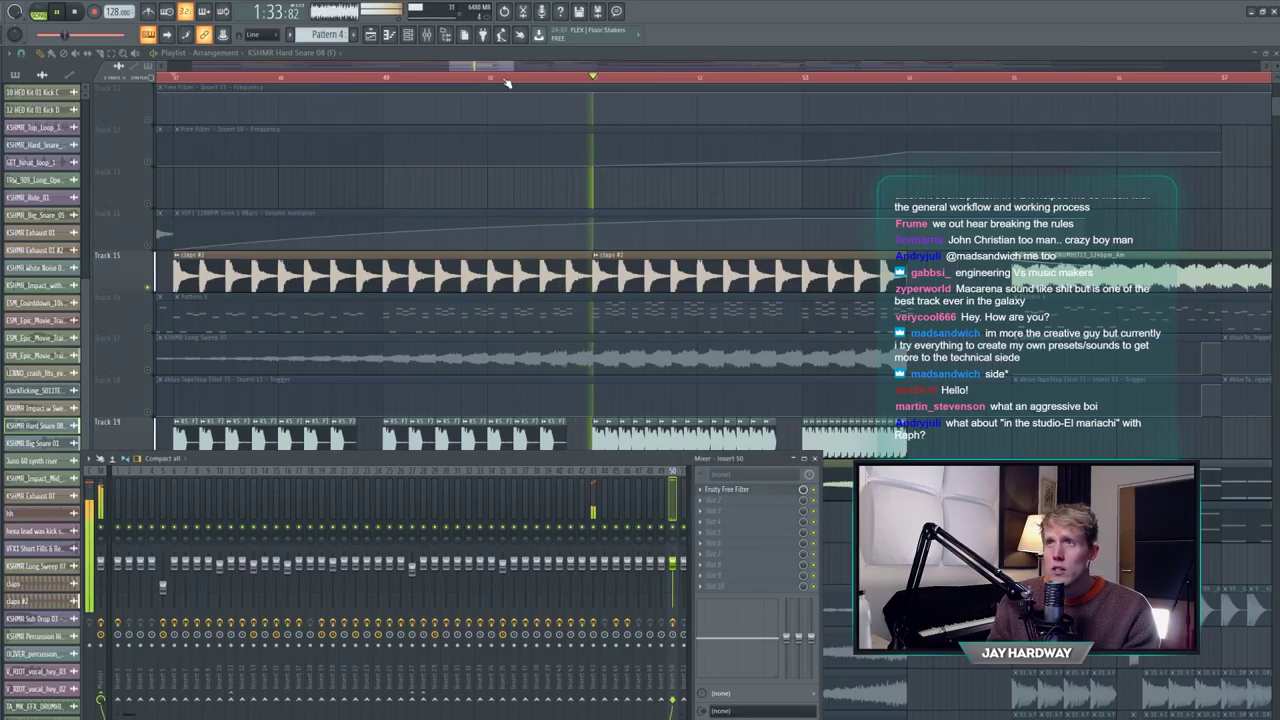
# - Stop playback, close the mixer and solo Track 19 with the hard snare clips
pyautogui.press('space')
pyautogui.press('F9')
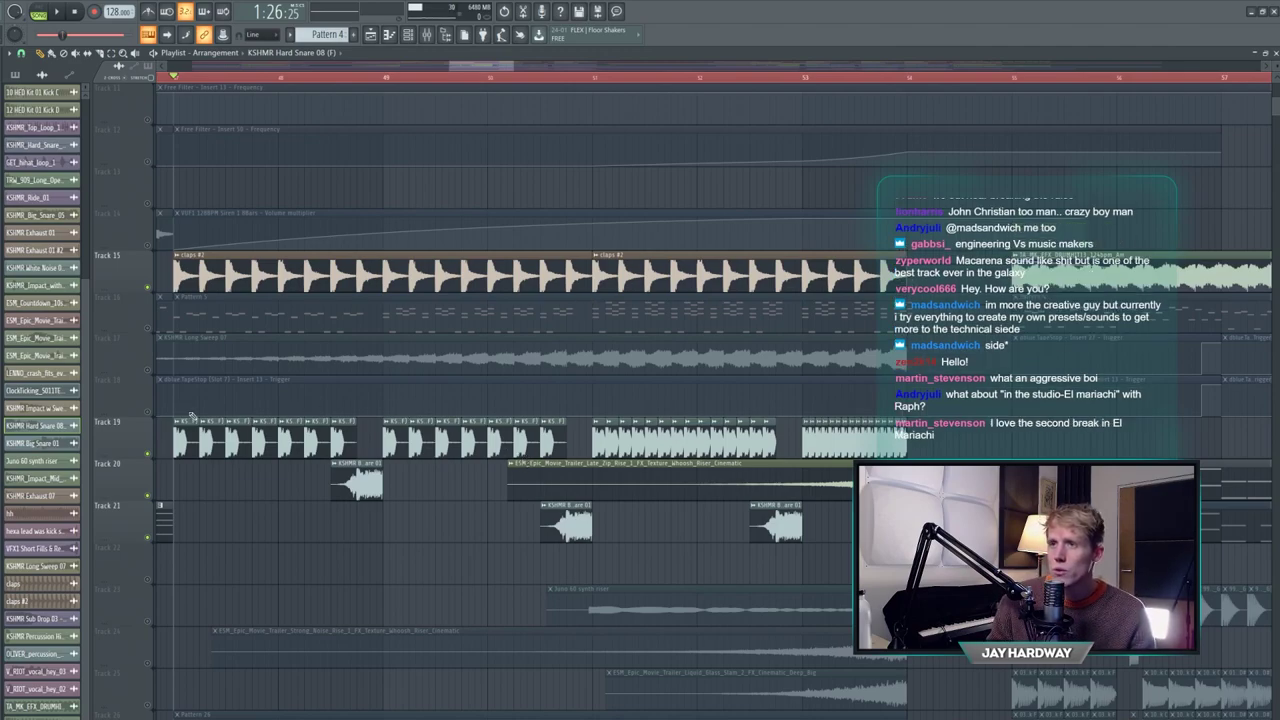
pyautogui.rightClick(149, 456)
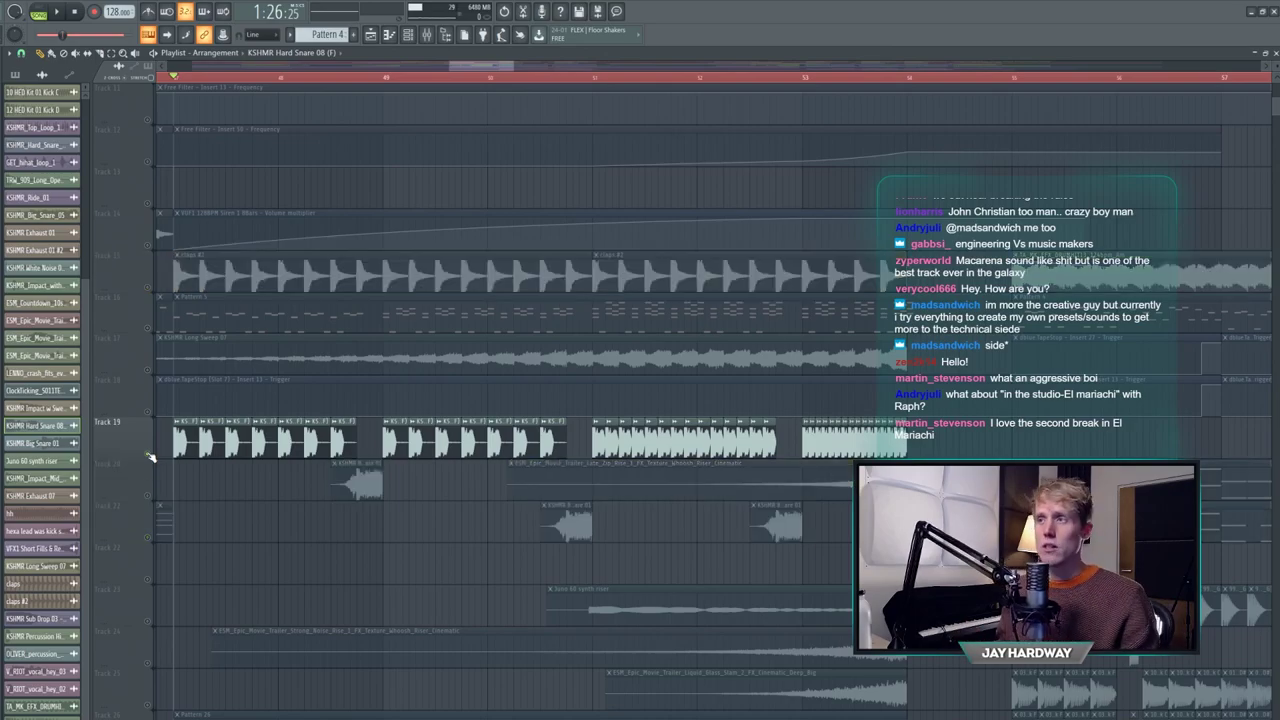
# - Open and close the Strong Noise Rise whoosh riser sample on Track 24, and audition the full build-up
pyautogui.doubleClick(358, 216)
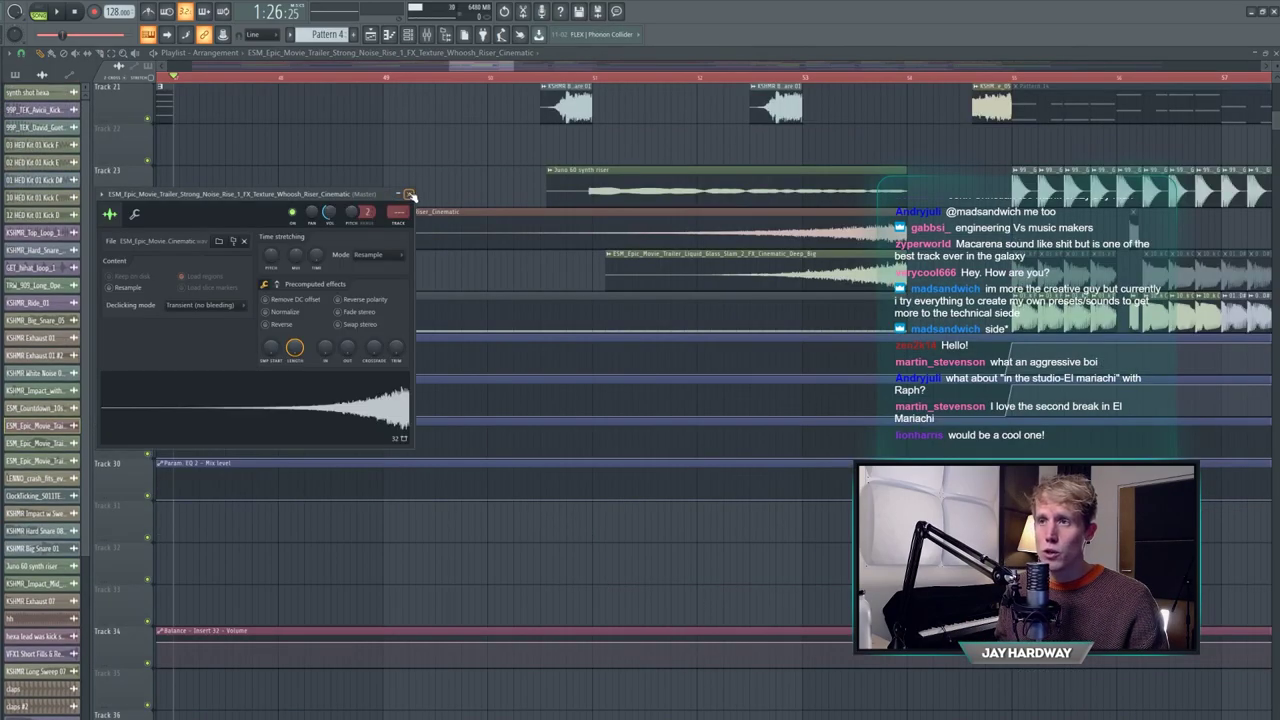
pyautogui.click(409, 194)
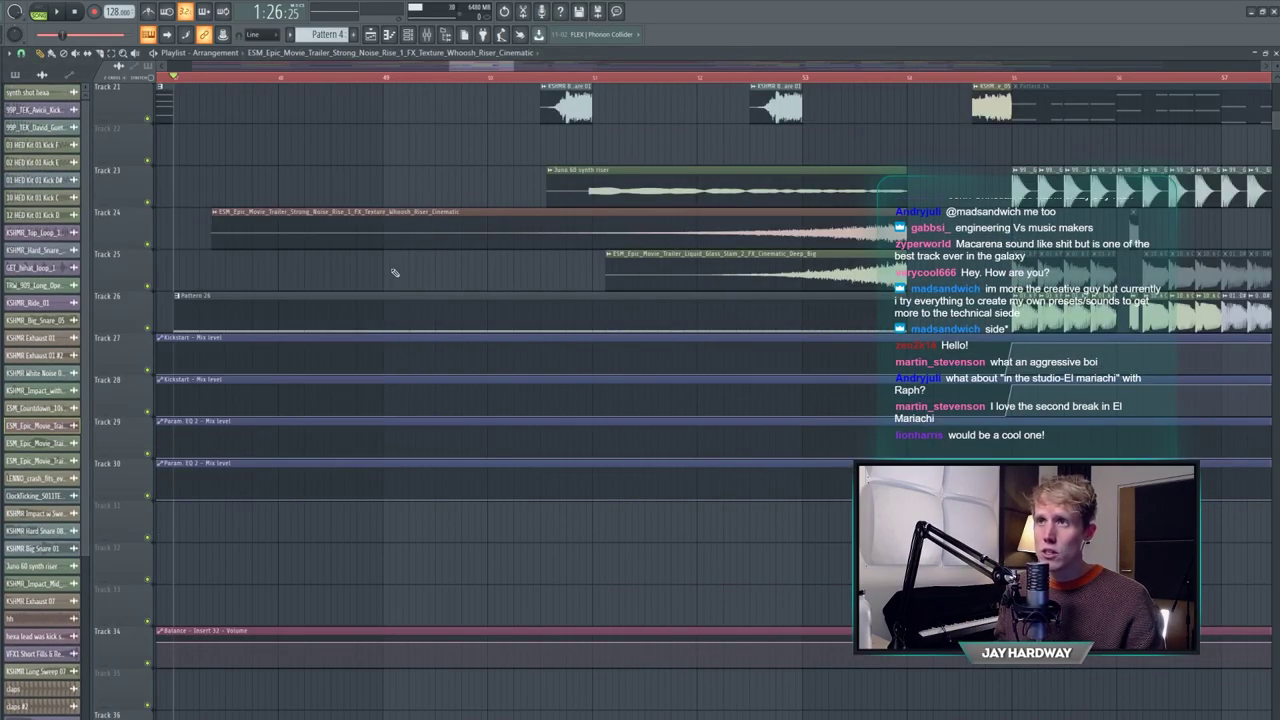
pyautogui.press('space')
pyautogui.scroll(8, 450, 360)
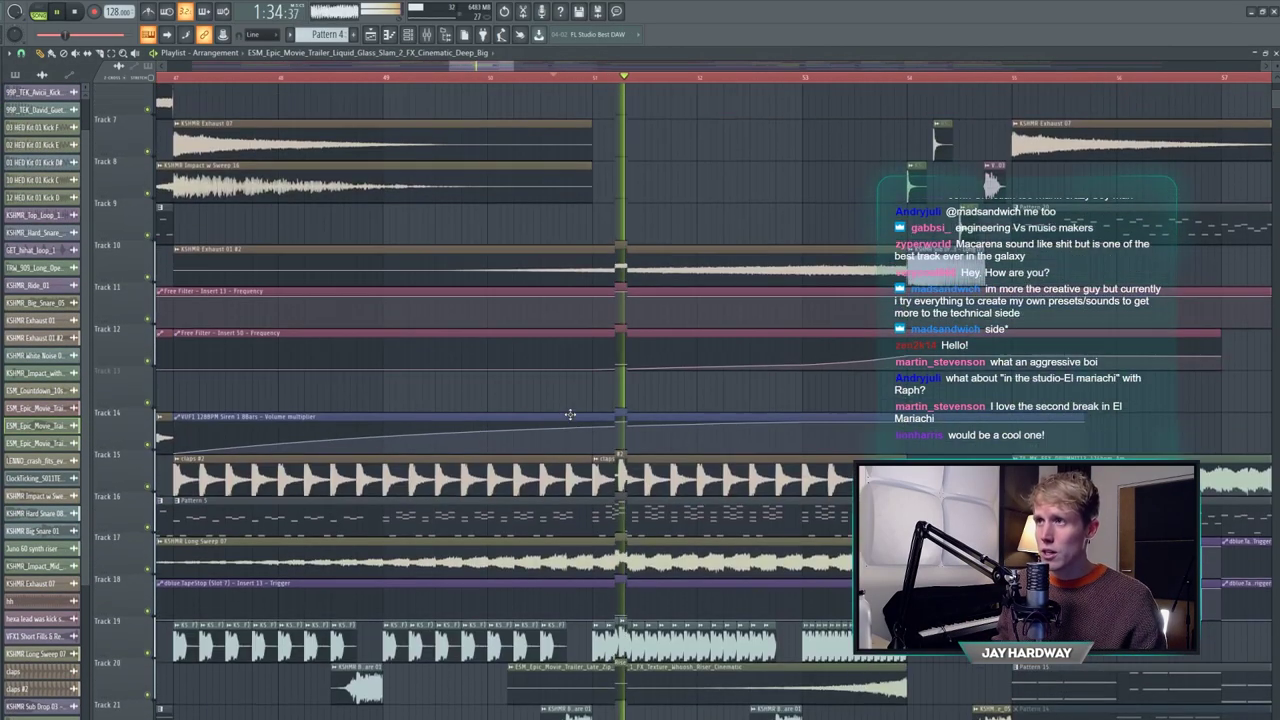
pyautogui.scroll(-3, 601, 486)
pyautogui.scroll(-2, 597, 466)
pyautogui.press('space')
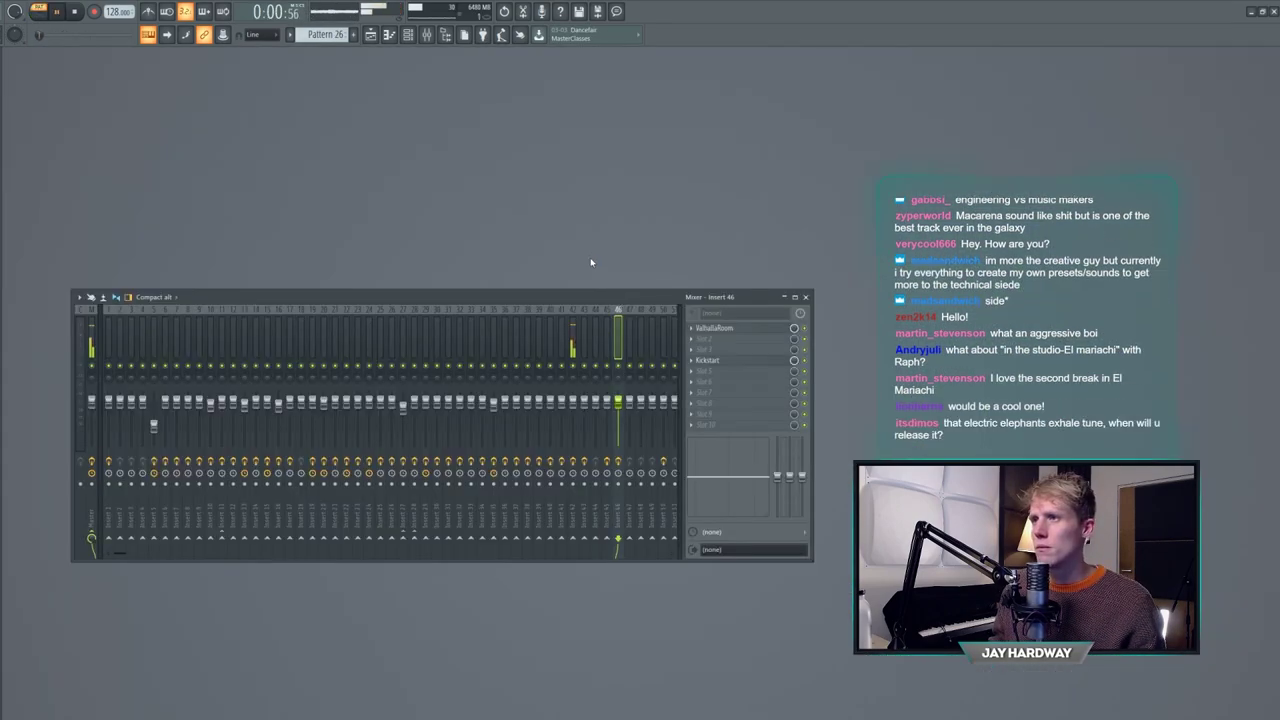
# - Show mixer insert 42, move the mixer aside, and play Pattern 26's KSHMR_Synth_Shot_19_E notes in the piano roll
pyautogui.click(576, 348)
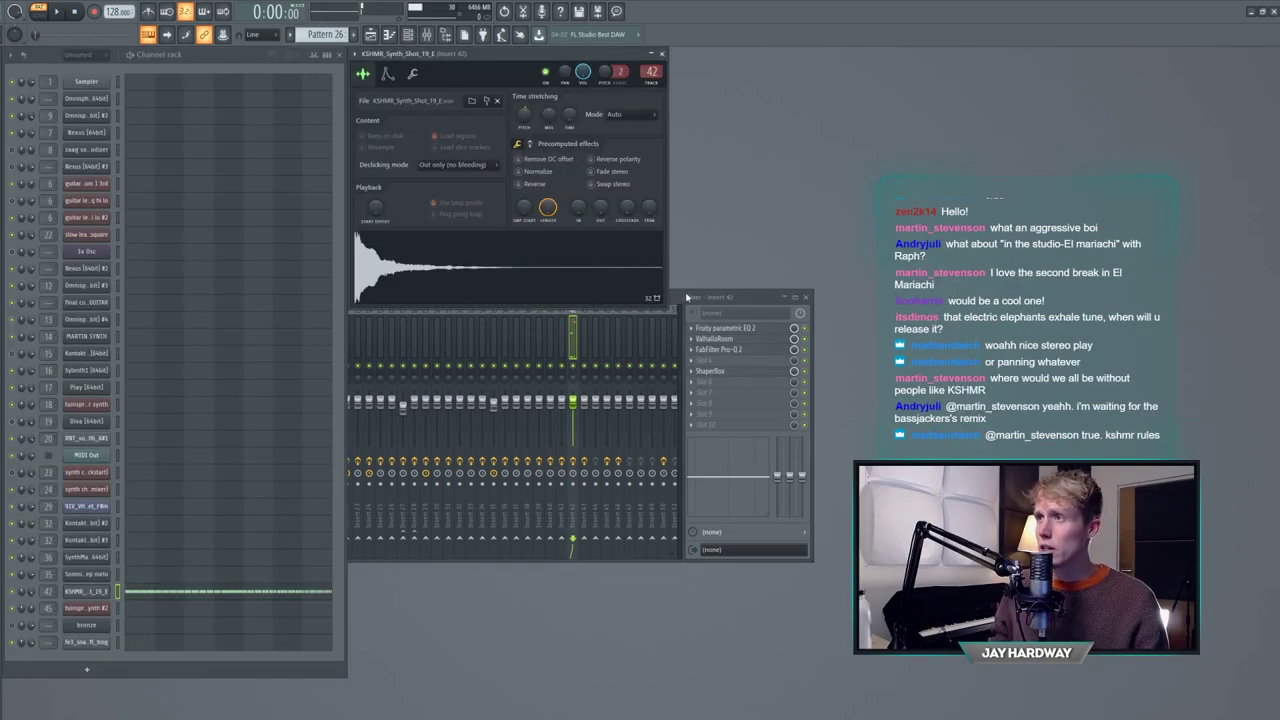
pyautogui.moveTo(687, 297); pyautogui.dragTo(867, 293)
pyautogui.click(205, 591)
pyautogui.scroll(-2, 209, 457)
pyautogui.scroll(3, 248, 291)
pyautogui.press('space')
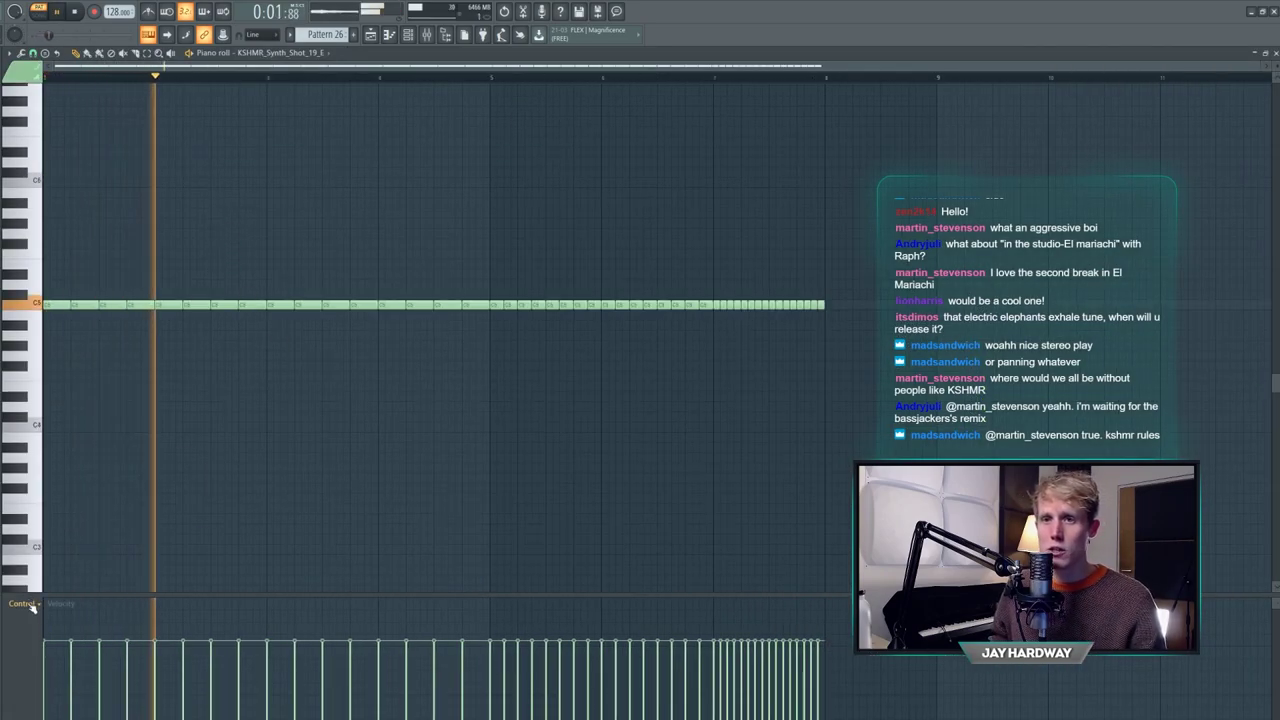
# - Enlarge the piano roll's control lane, examine the synth shot's fine pitch values and audition the notes, jumping to bar 5
pyautogui.press('space')
pyautogui.moveTo(23, 603); pyautogui.dragTo(23, 474)
pyautogui.scroll(1, 60, 472)
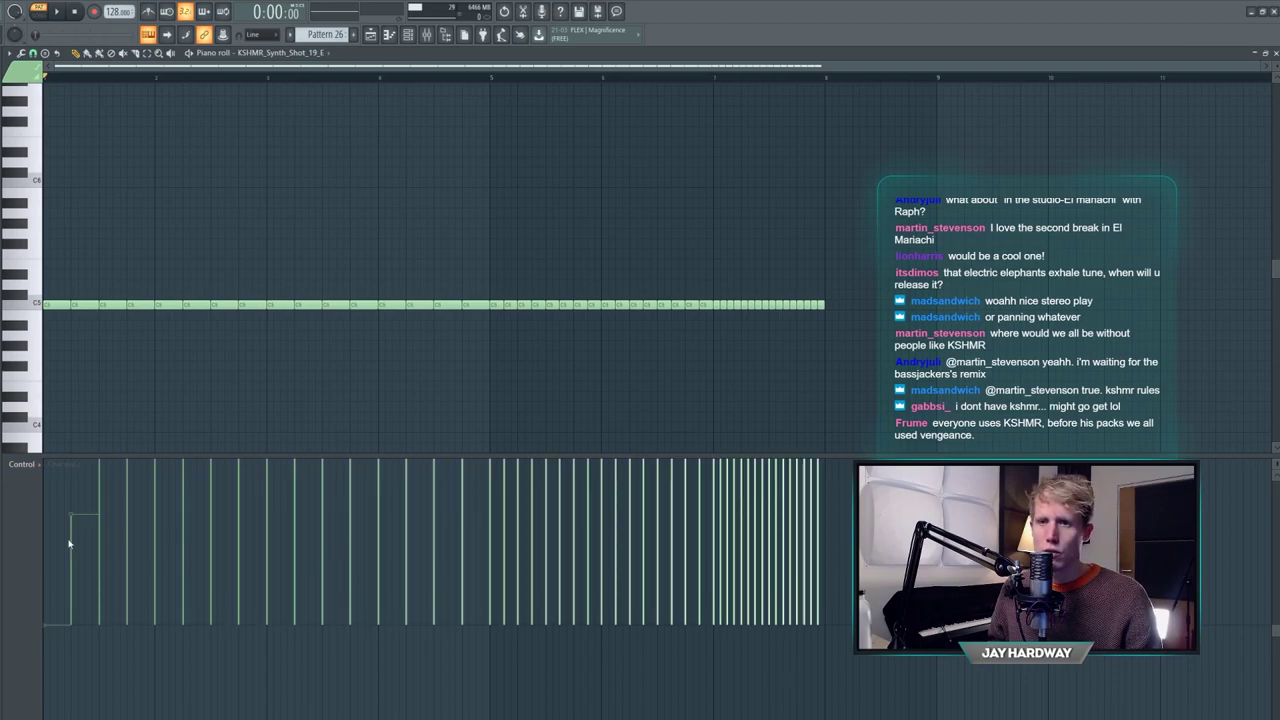
pyautogui.scroll(2, 111, 543)
pyautogui.press('space')
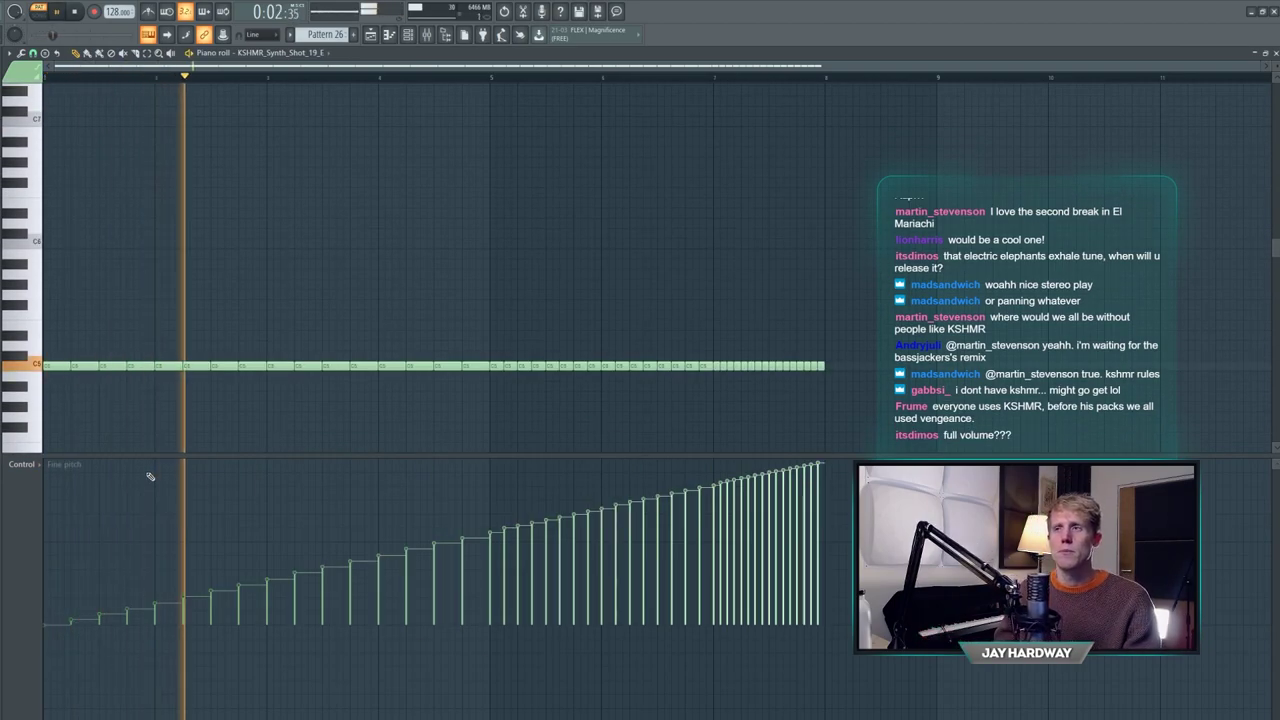
pyautogui.click(491, 76)
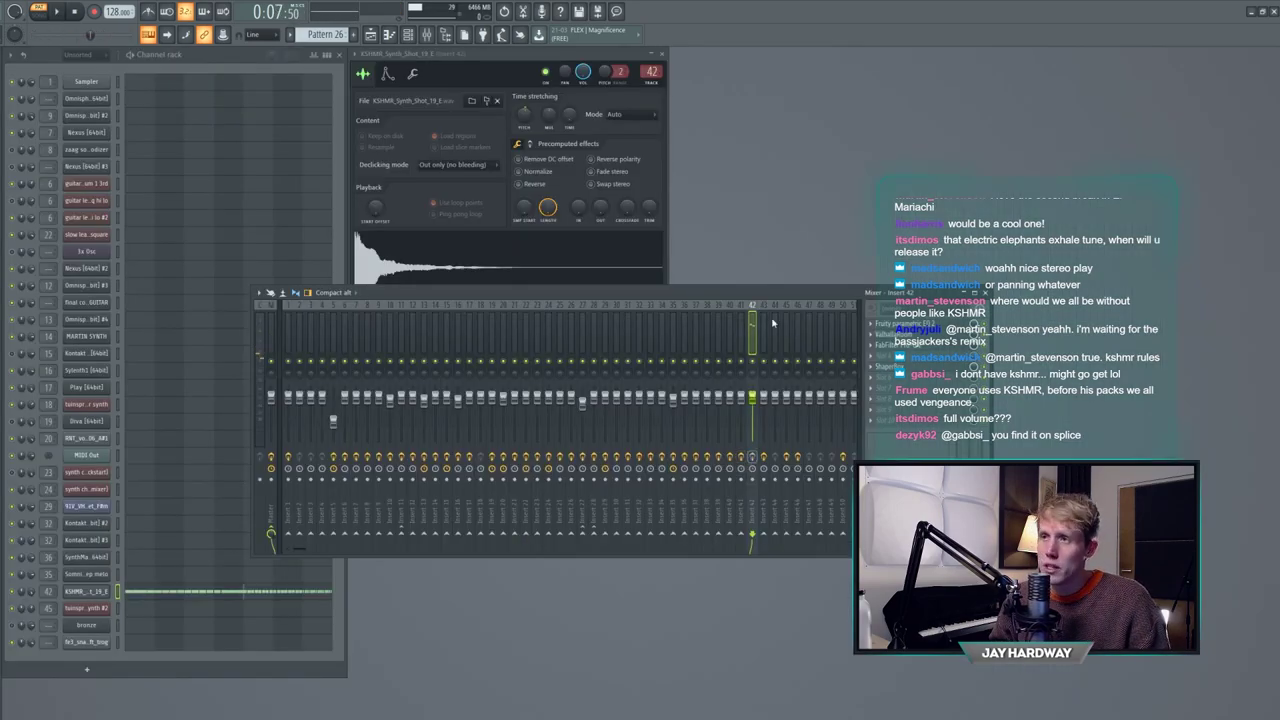
# - Open ValhallaRoom on mixer insert 42, examine its Large Room reverb settings and audition the synth shot pattern
pyautogui.press('space')
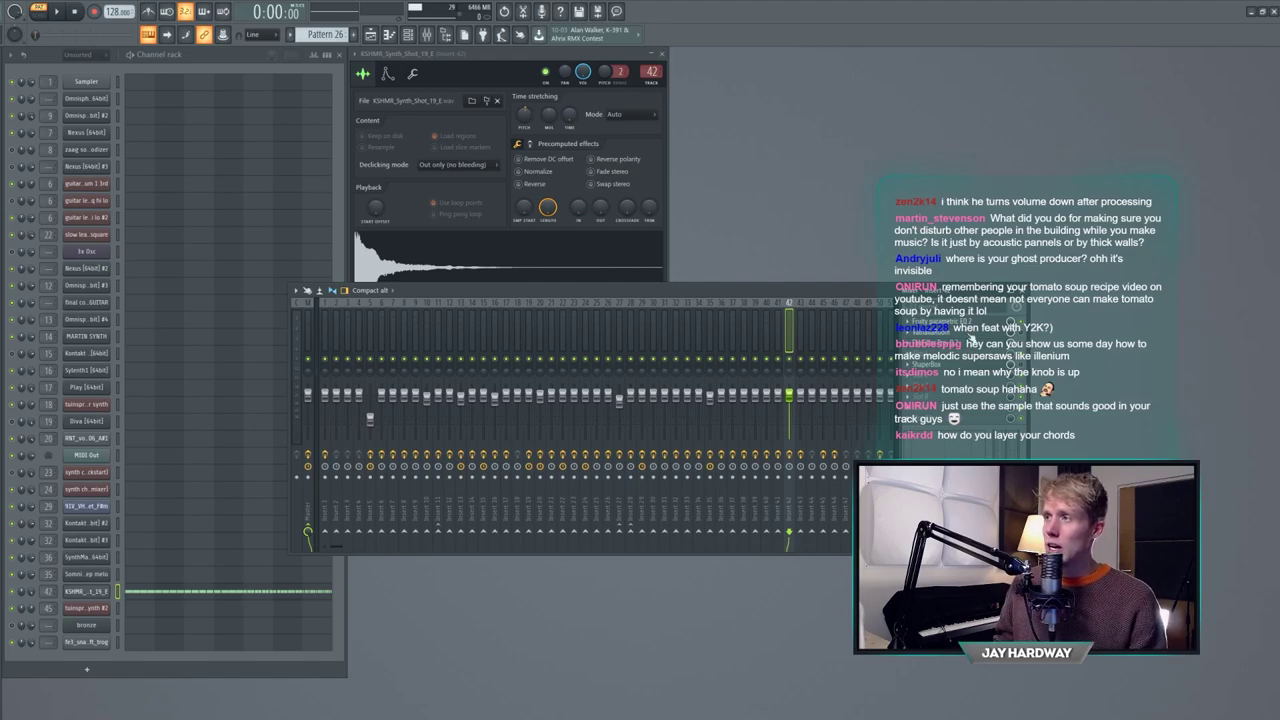
pyautogui.click(968, 334)
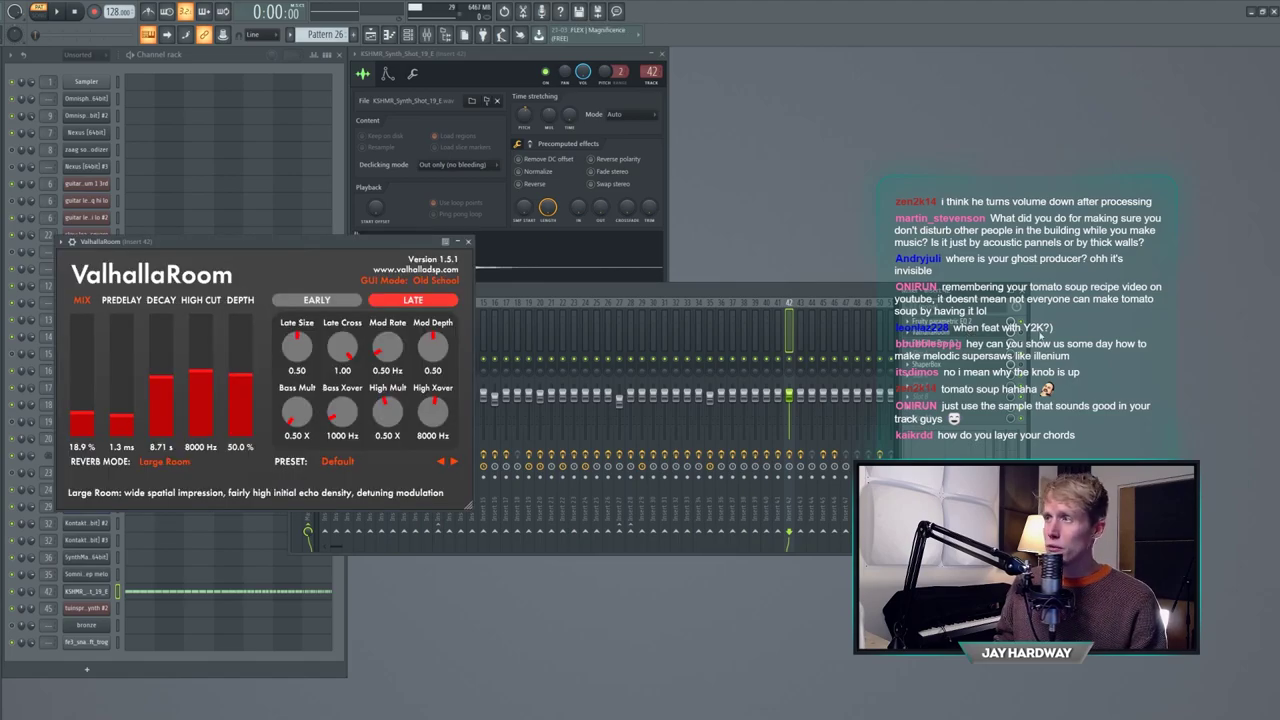
pyautogui.click(1026, 337)
pyautogui.click(564, 269)
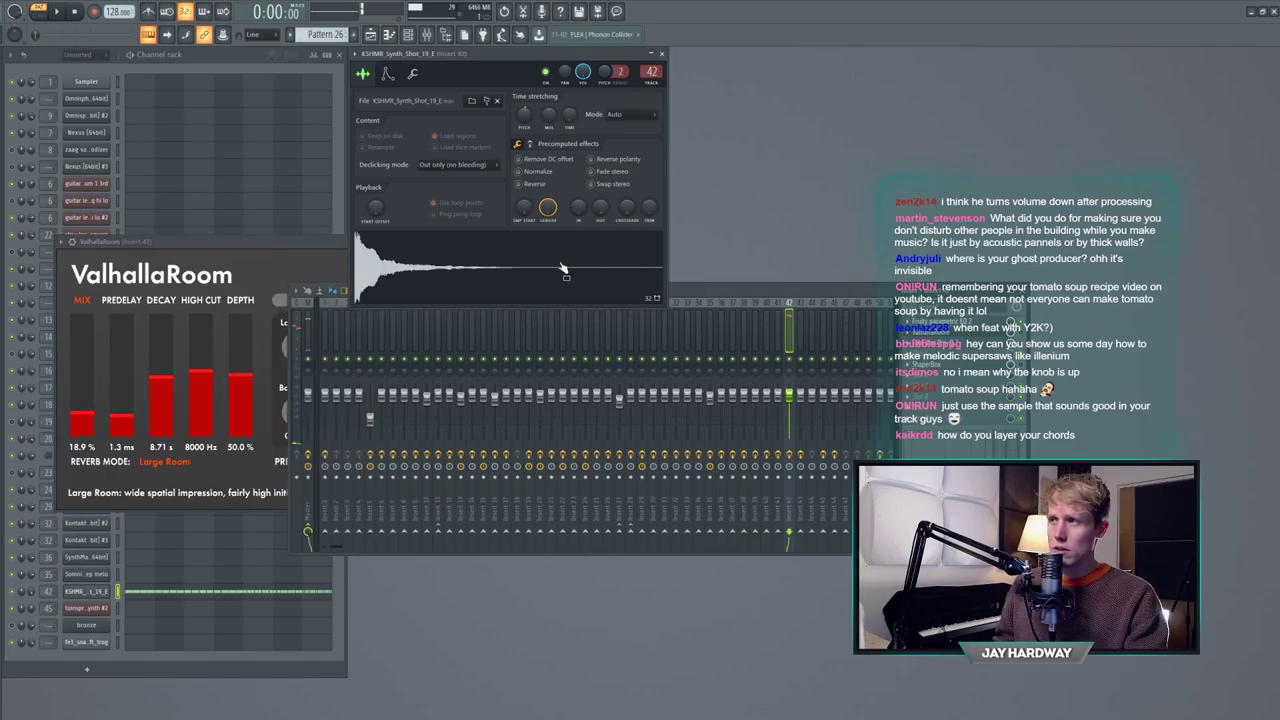
pyautogui.click(1018, 335)
pyautogui.press('F6')
pyautogui.press('space')
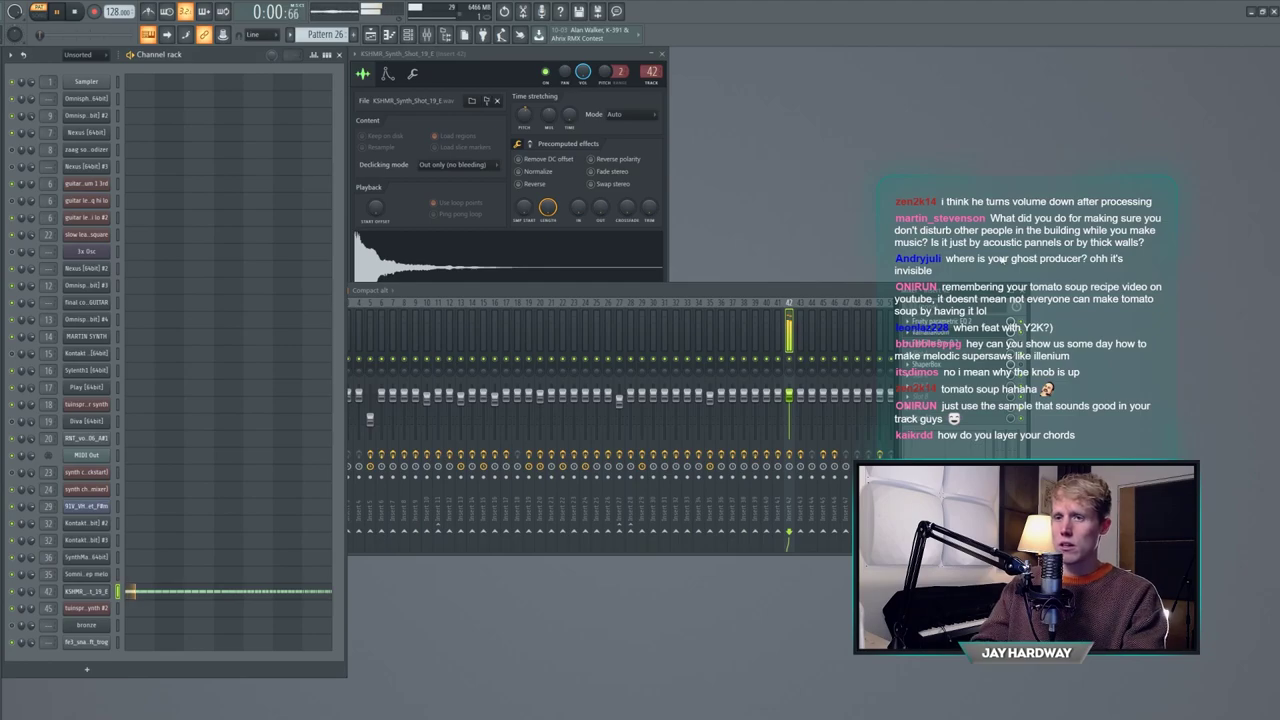
# - Stop playback and open FabFilter Pro-Q 2 on insert 42 to examine the EQ curve
pyautogui.click(936, 348)
pyautogui.press('space')
pyautogui.click(935, 333)
pyautogui.click(938, 344)
pyautogui.click(1029, 346)
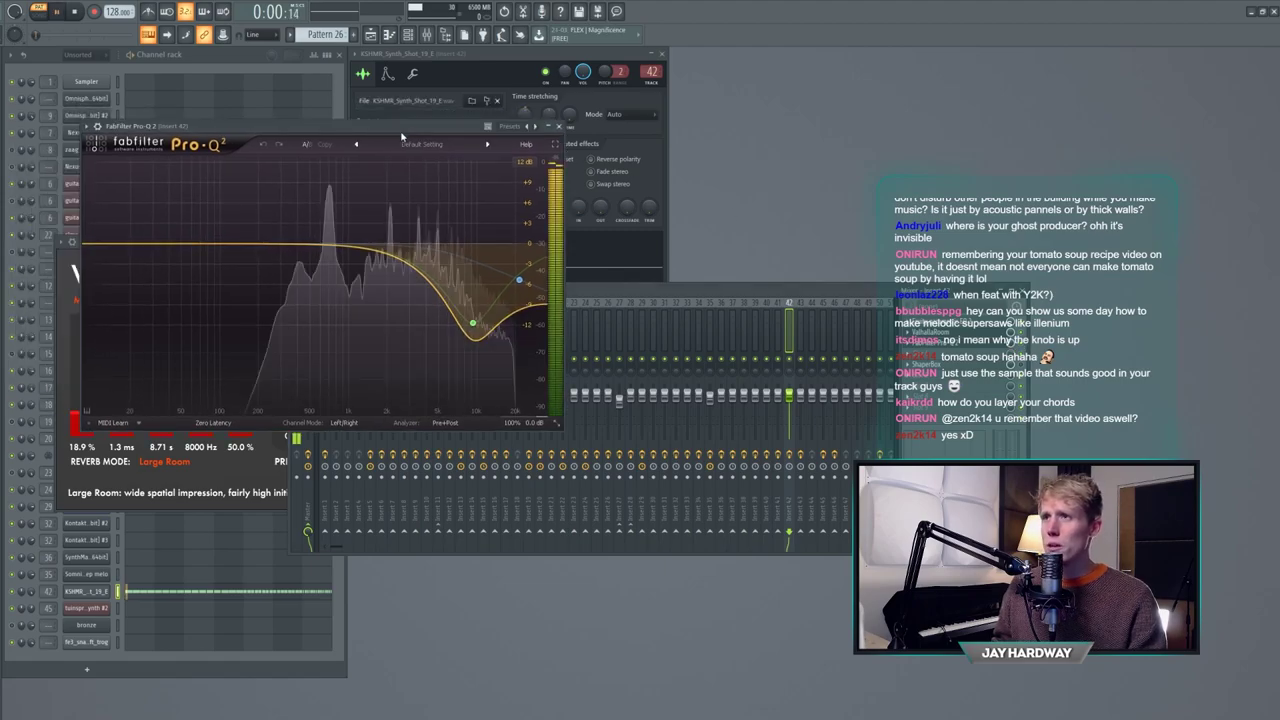
# - Open ShaperBox on insert 42, reposition its window and examine the one-bar pan curve during playback
pyautogui.click(932, 362)
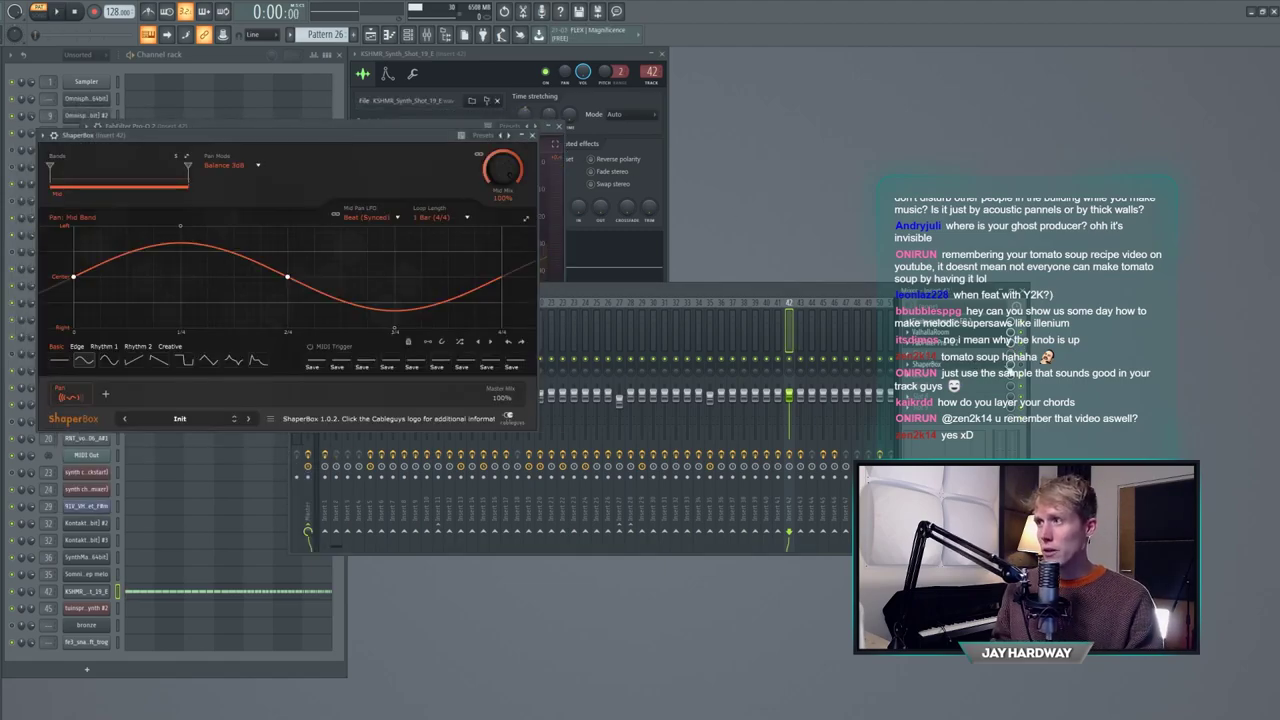
pyautogui.click(1027, 365)
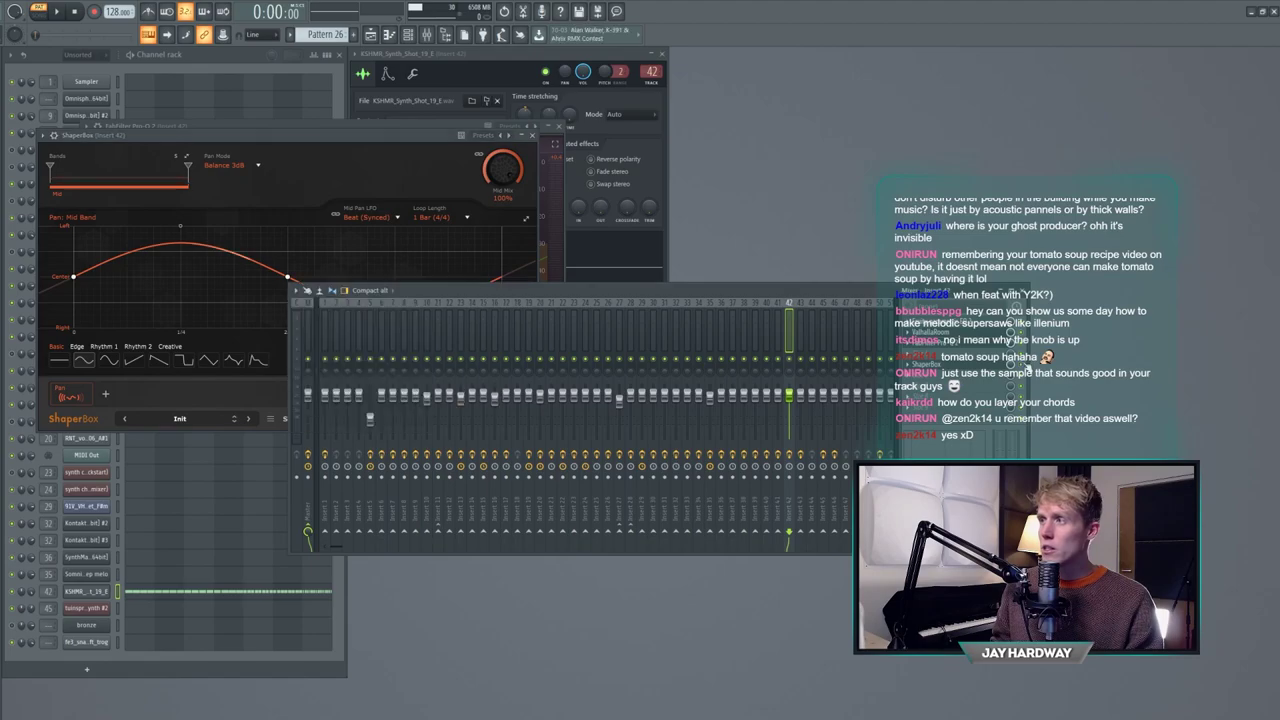
pyautogui.moveTo(68, 395); pyautogui.dragTo(123, 423)
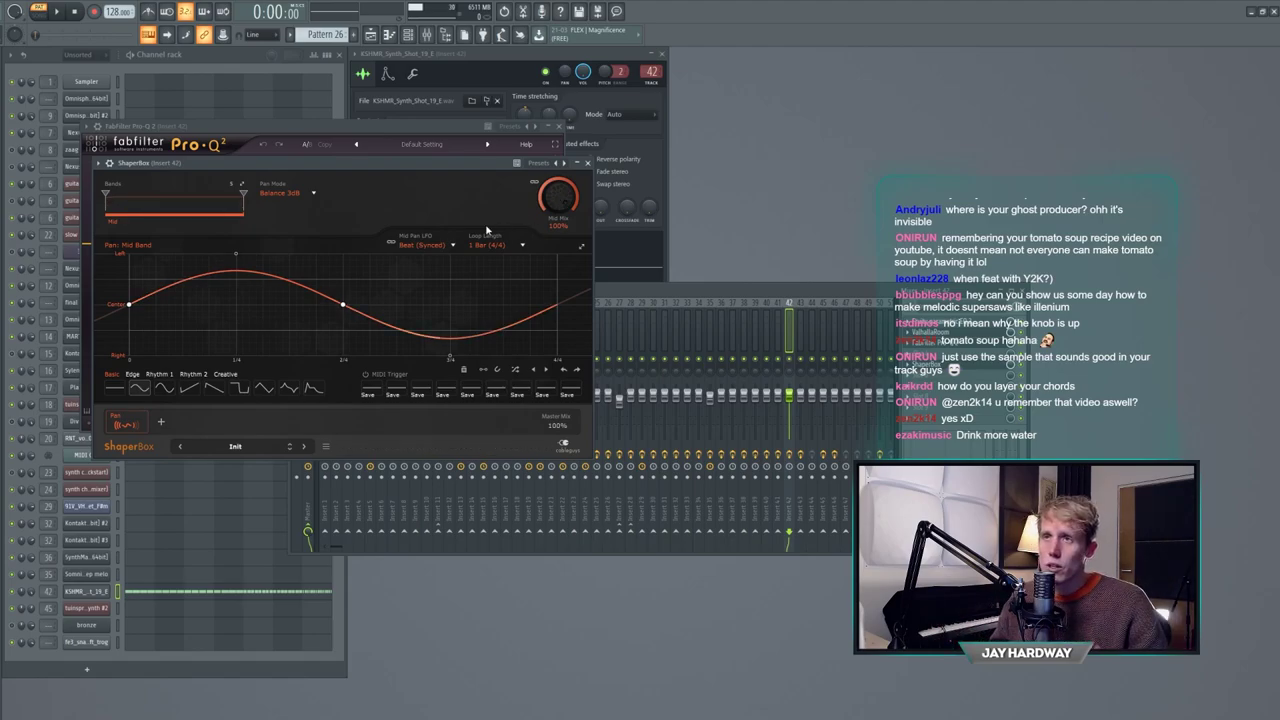
pyautogui.press('space')
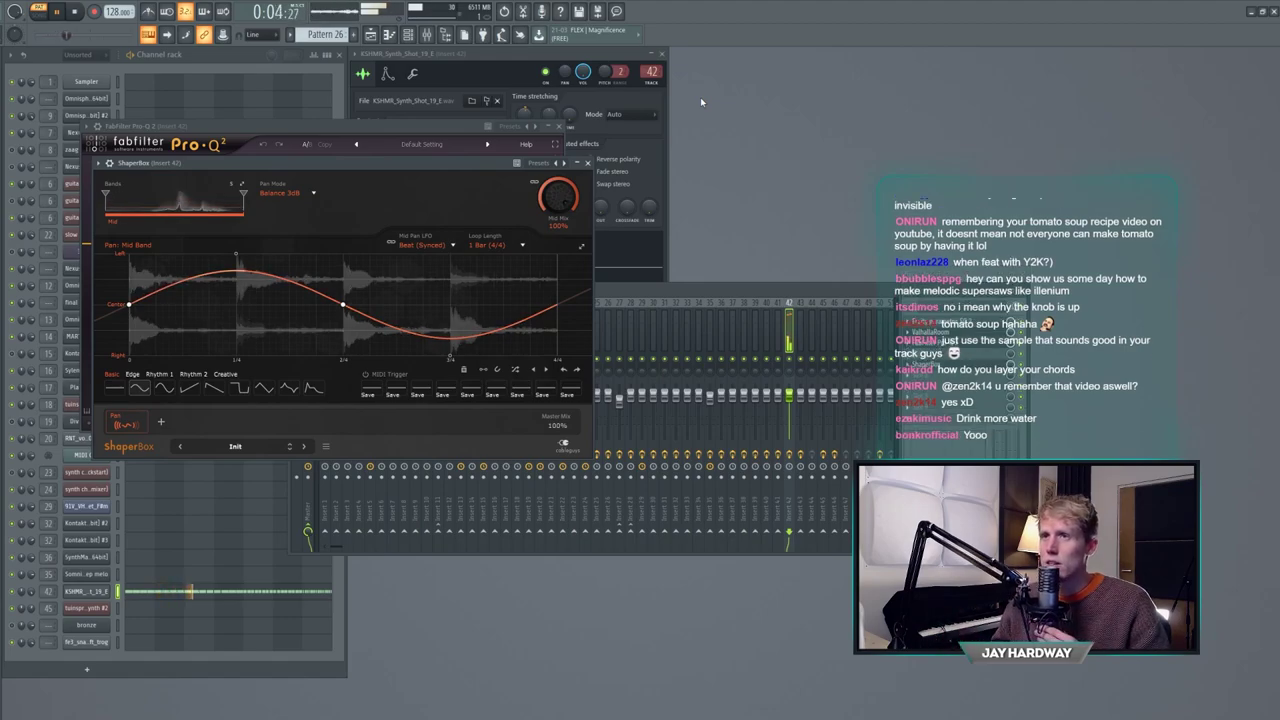
pyautogui.press('space')
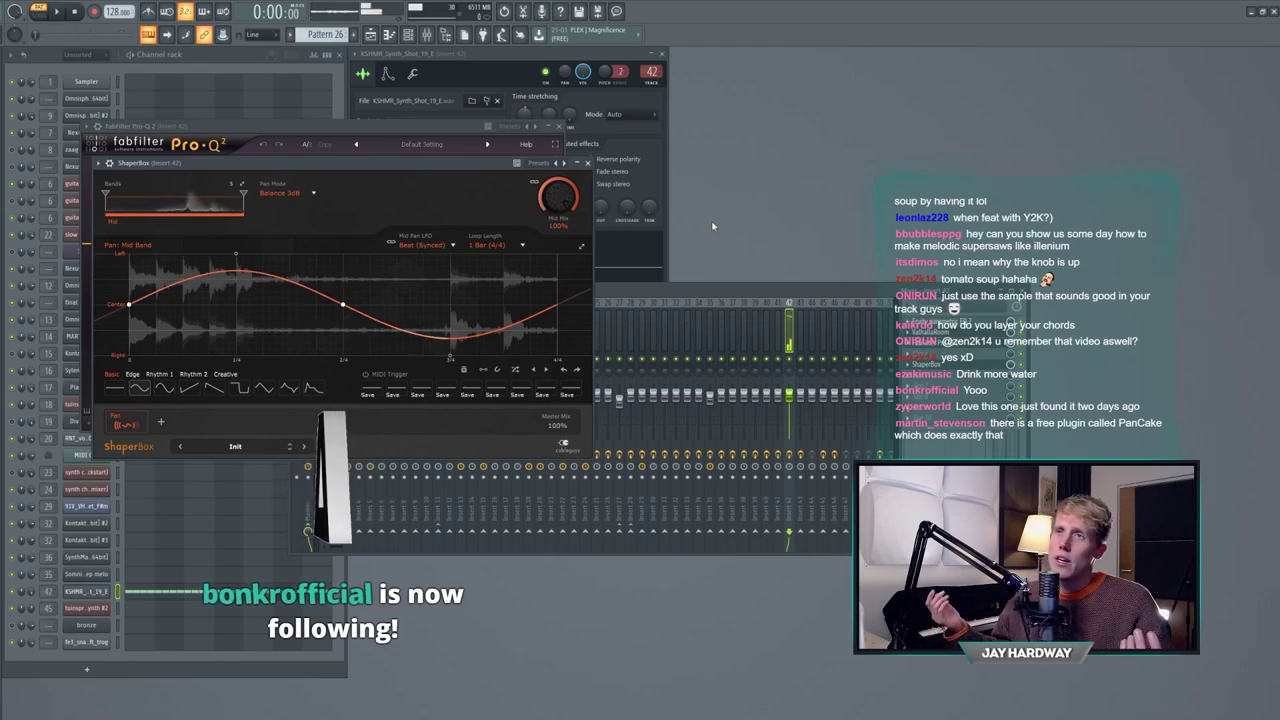
# - Close ShaperBox and FabFilter Pro-Q 2, return to the playlist, audition the build-up and reset playback
pyautogui.click(588, 163)
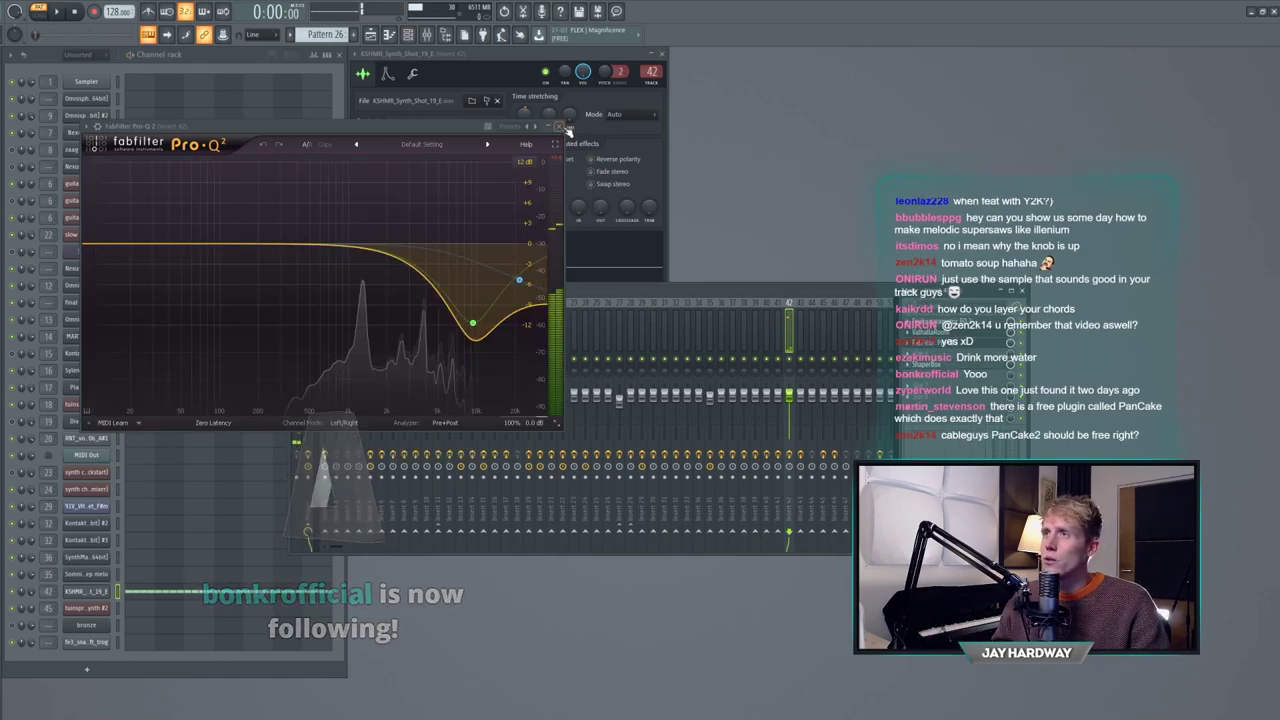
pyautogui.click(560, 127)
pyautogui.press('F5')
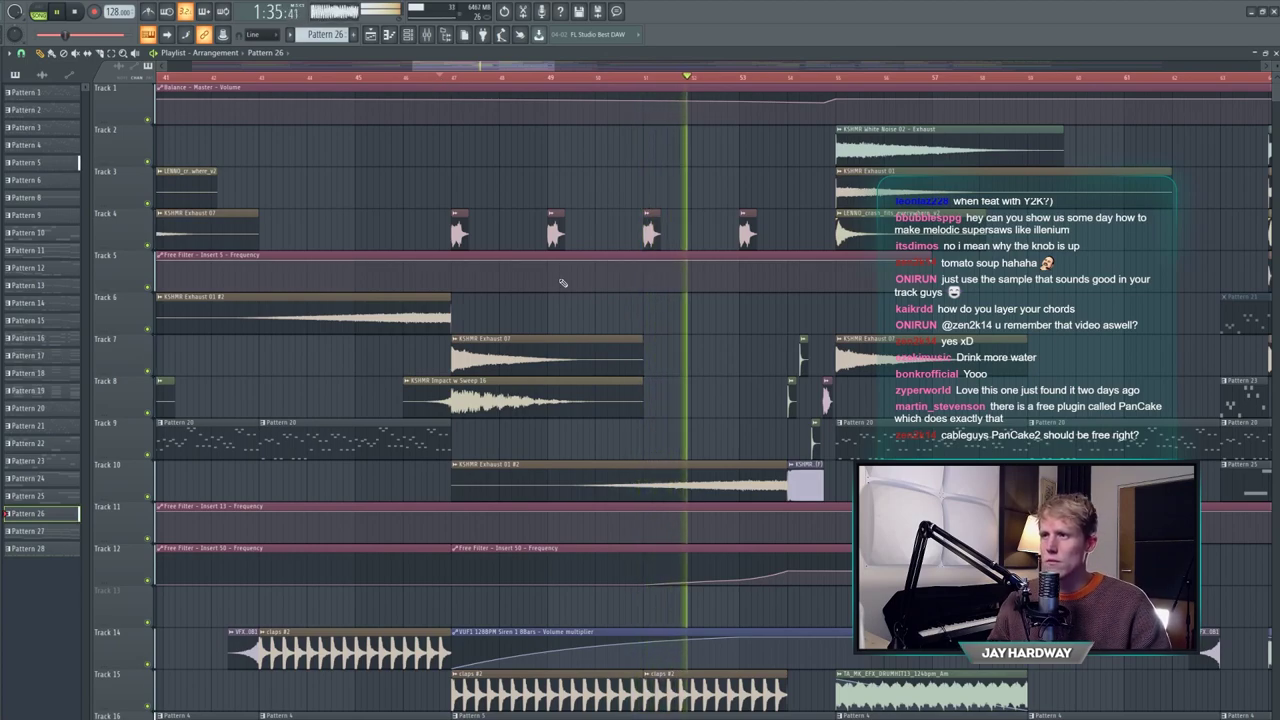
pyautogui.press('space')
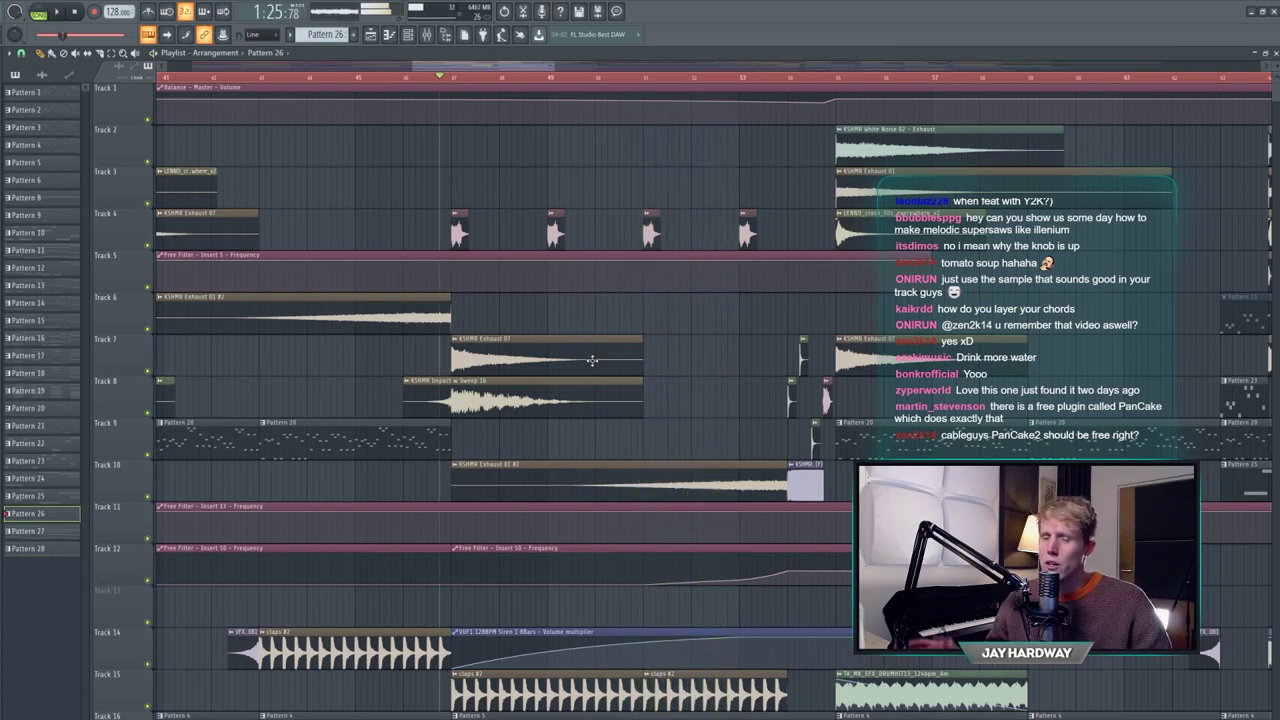
pyautogui.click(74, 12)
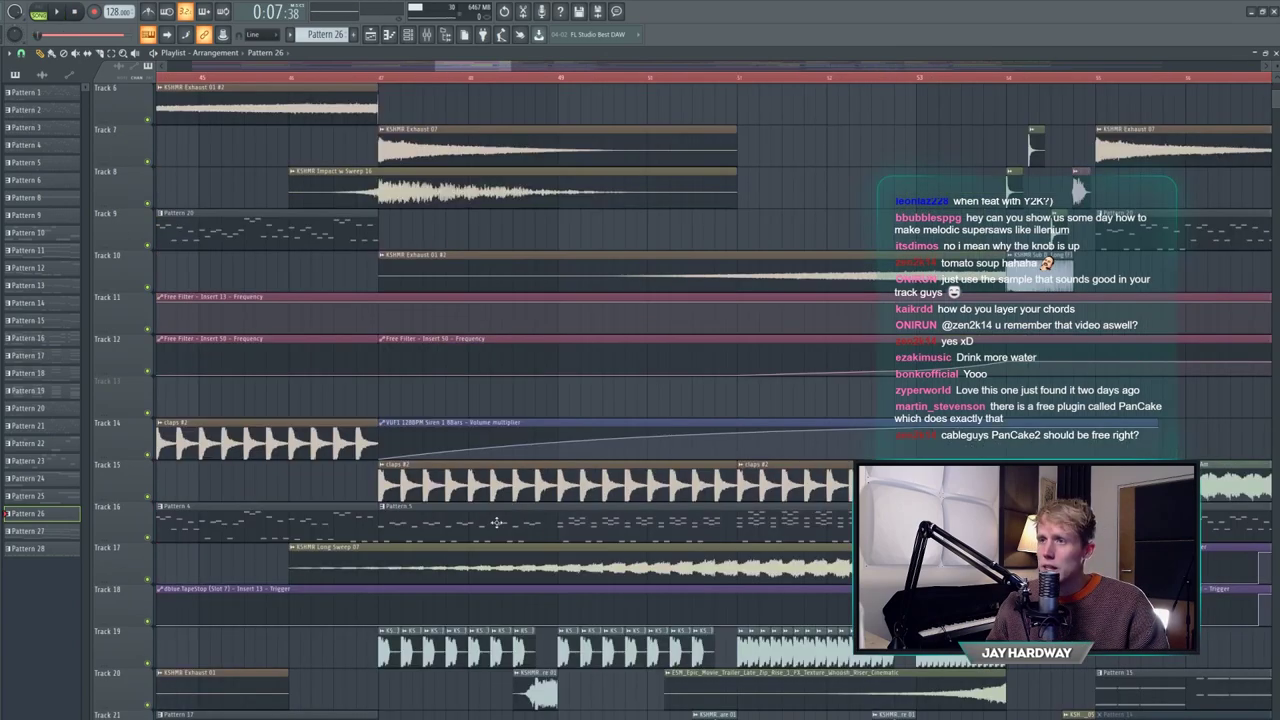
# - Open Pattern 5 from Track 16 and examine the first guitar lead's notes and the second guitar lead's Sylenth1 preset
pyautogui.click(529, 505)
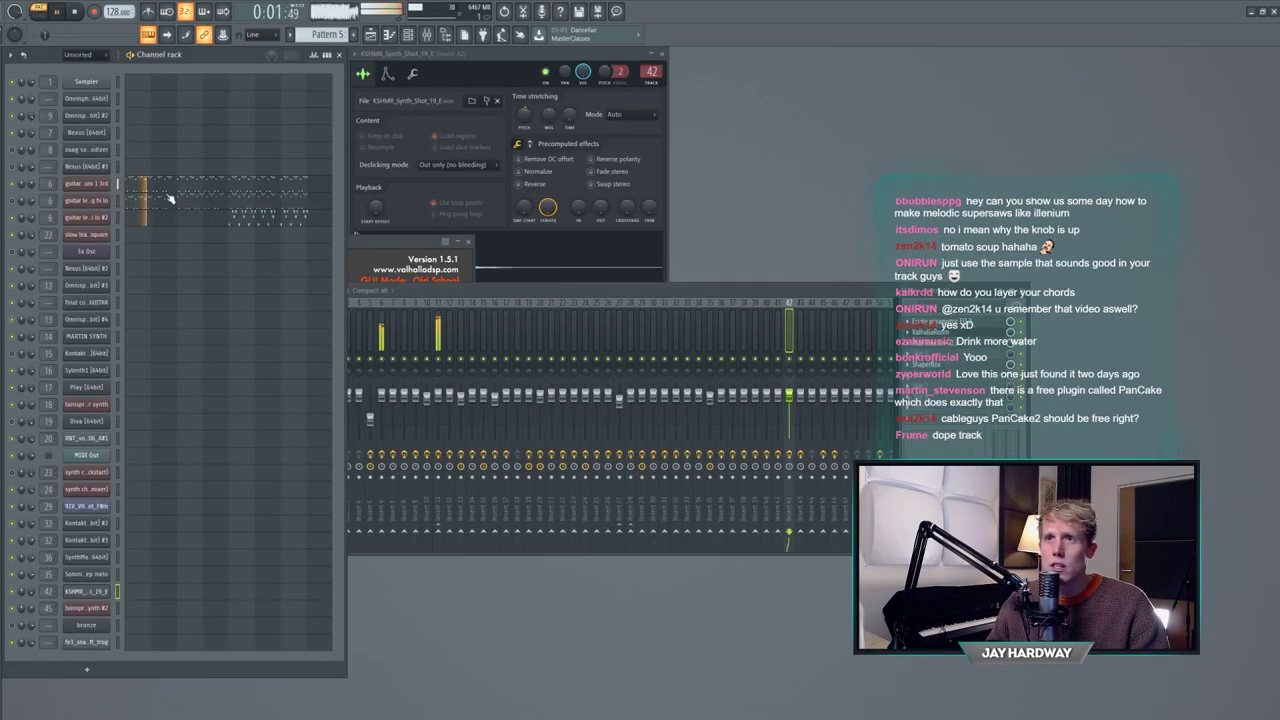
pyautogui.click(169, 198)
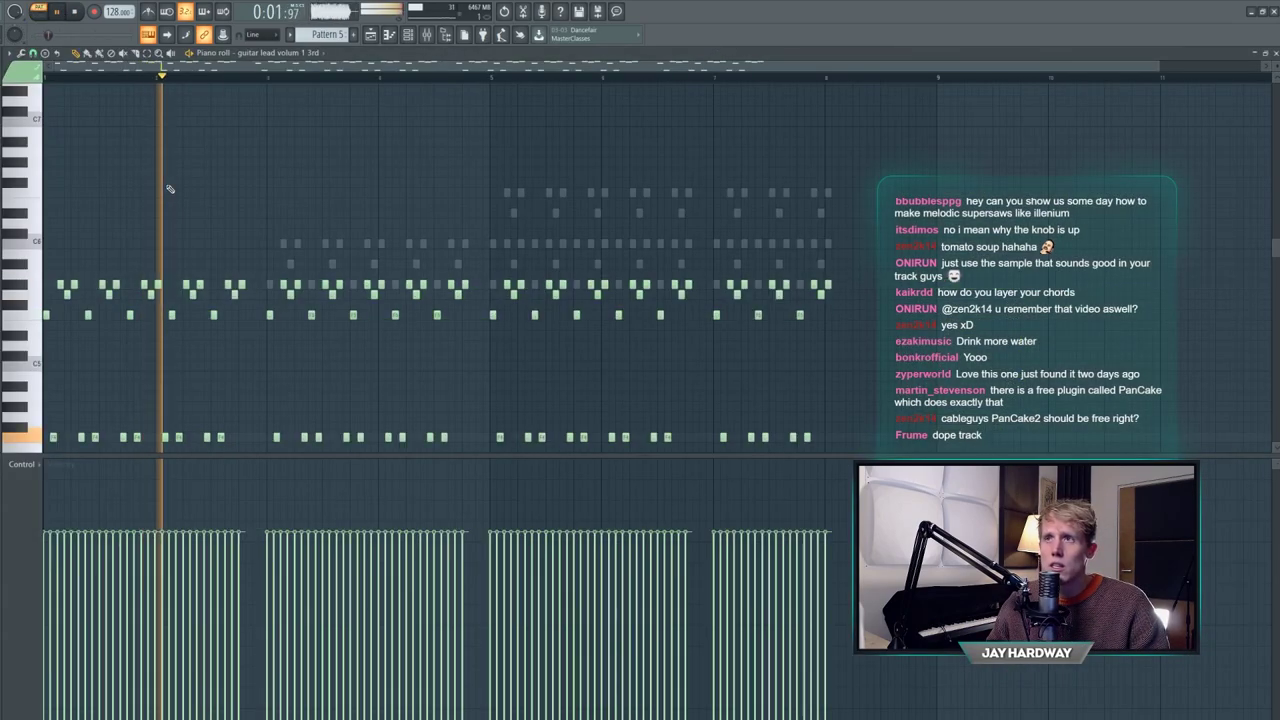
pyautogui.click(85, 202)
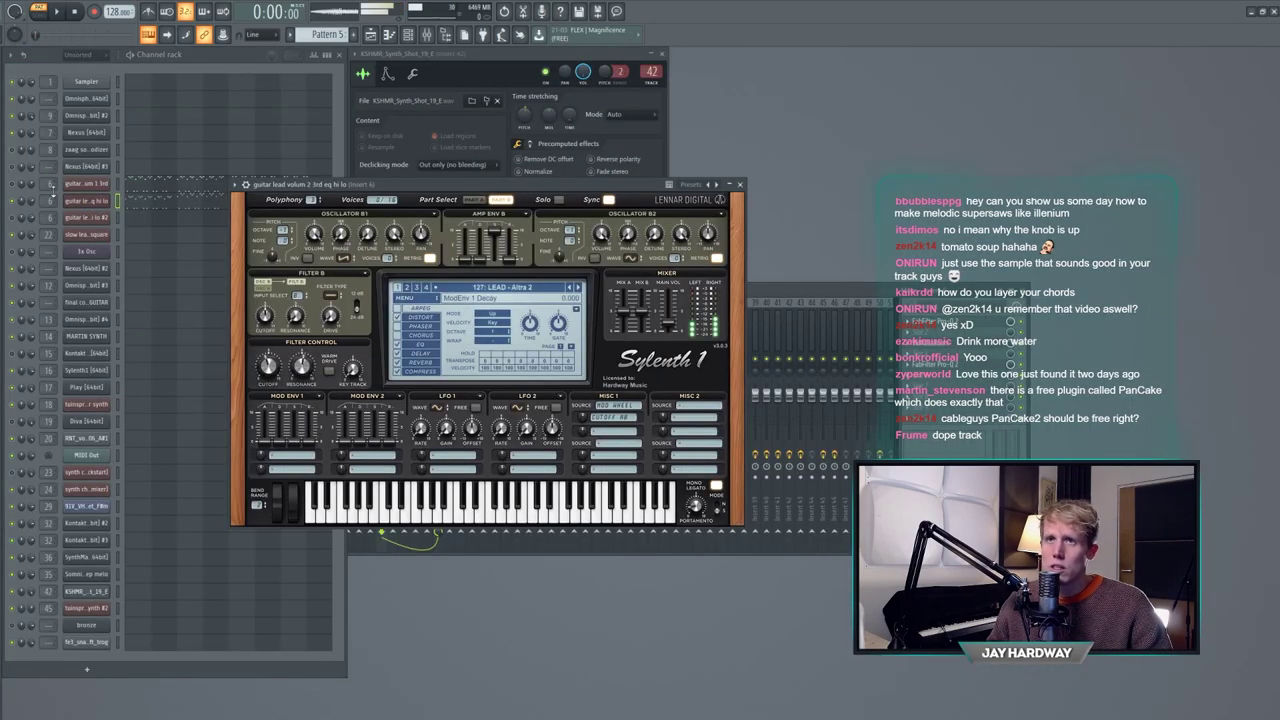
pyautogui.moveTo(410, 187); pyautogui.dragTo(271, 236)
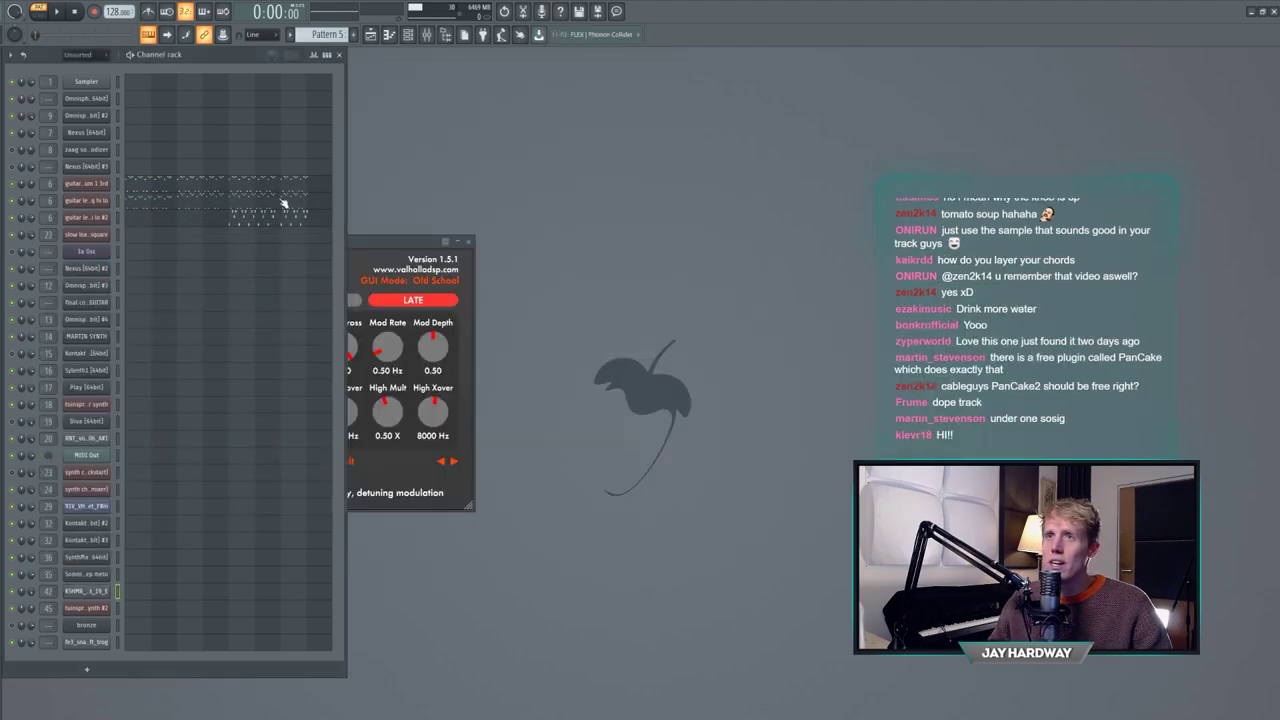
# - Open the "guitar lead volum 2 3rd eq hi lo" notes of Pattern 5 in the piano roll and examine the melody
pyautogui.click(193, 201)
pyautogui.press('F7')
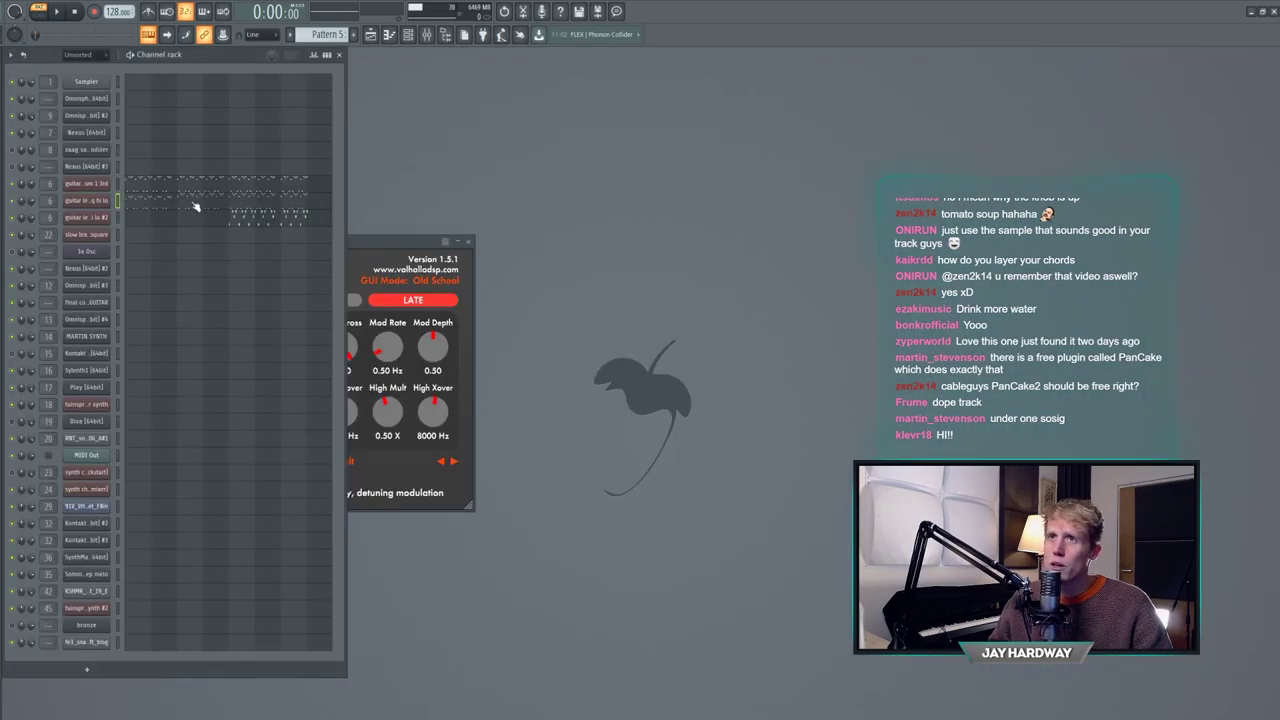
pyautogui.click(205, 188)
pyautogui.press('F7')
pyautogui.click(198, 203)
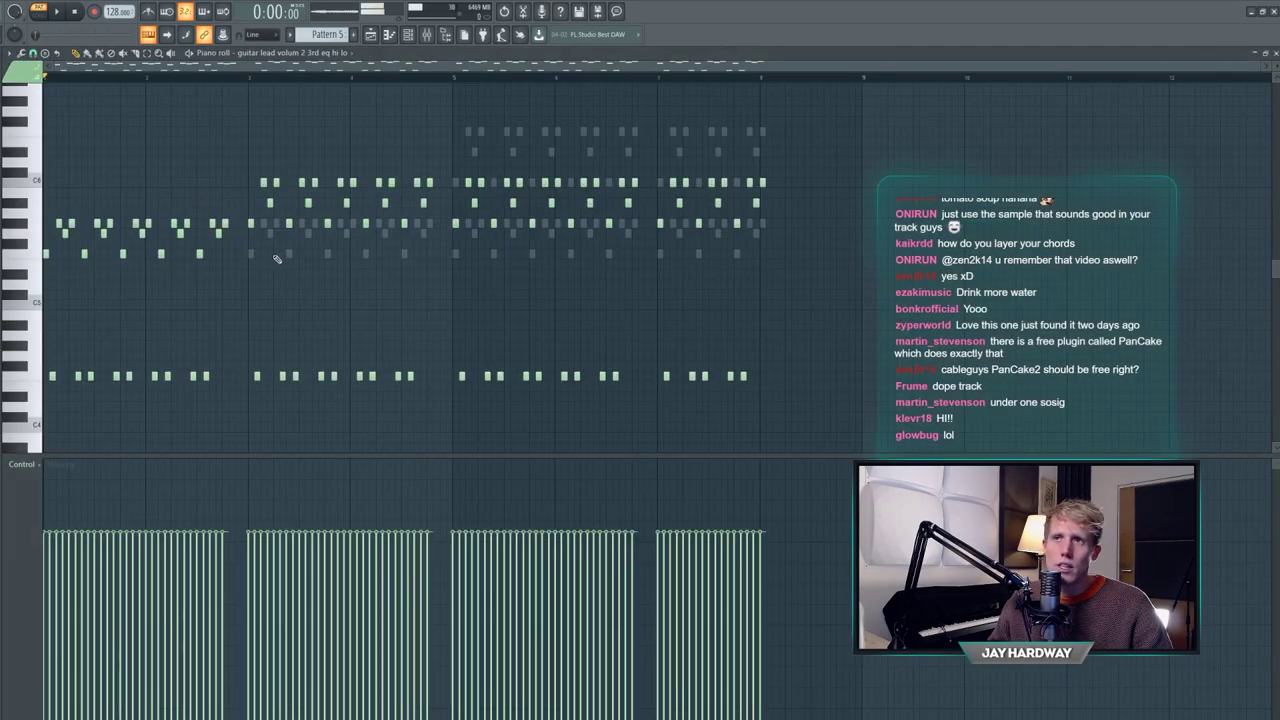
pyautogui.scroll(2, 267, 163)
pyautogui.scroll(1, 262, 167)
pyautogui.scroll(1, 300, 230)
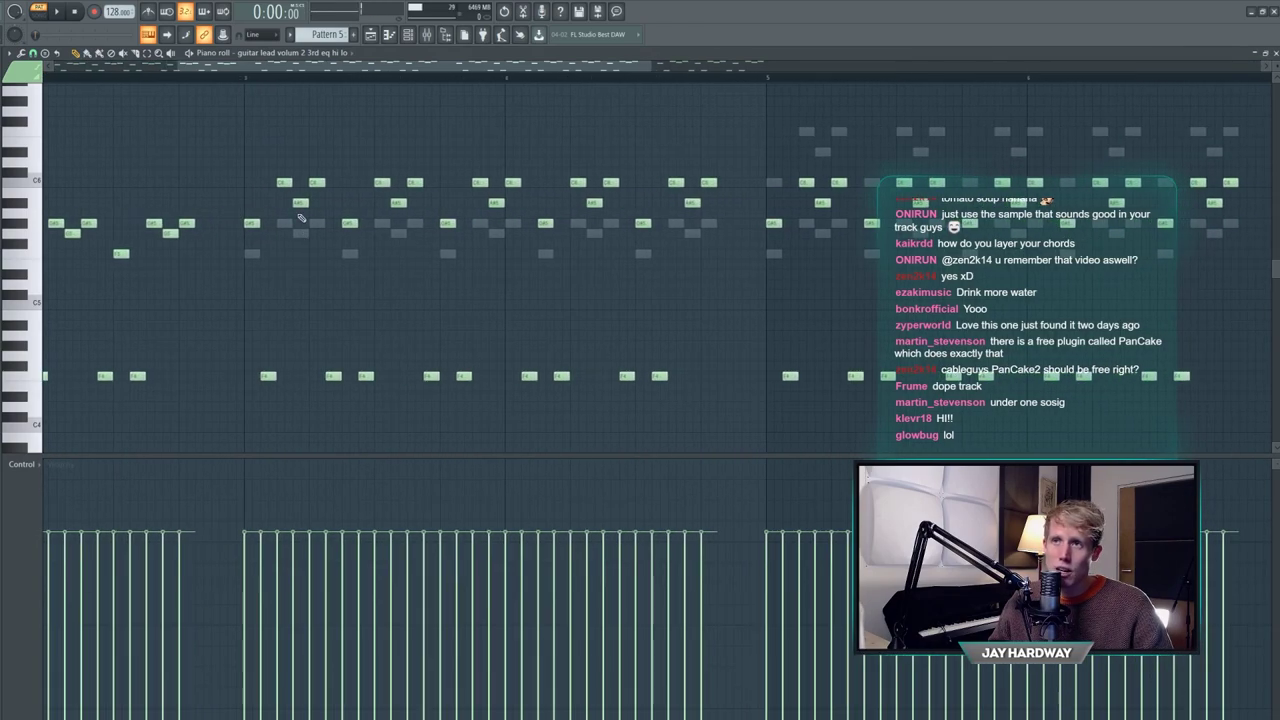
# - Play the second guitar lead's part from bar 3 and stop playback
pyautogui.click(238, 80)
pyautogui.press('space')
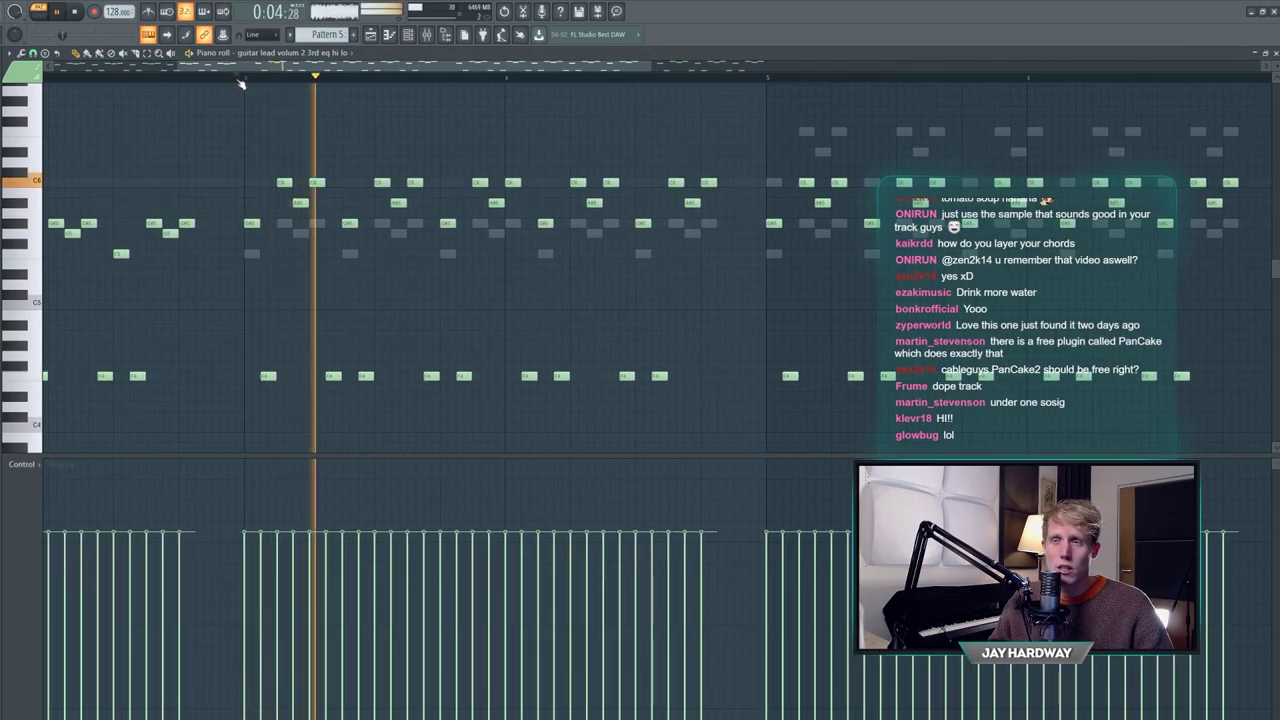
pyautogui.scroll(-2, 240, 83)
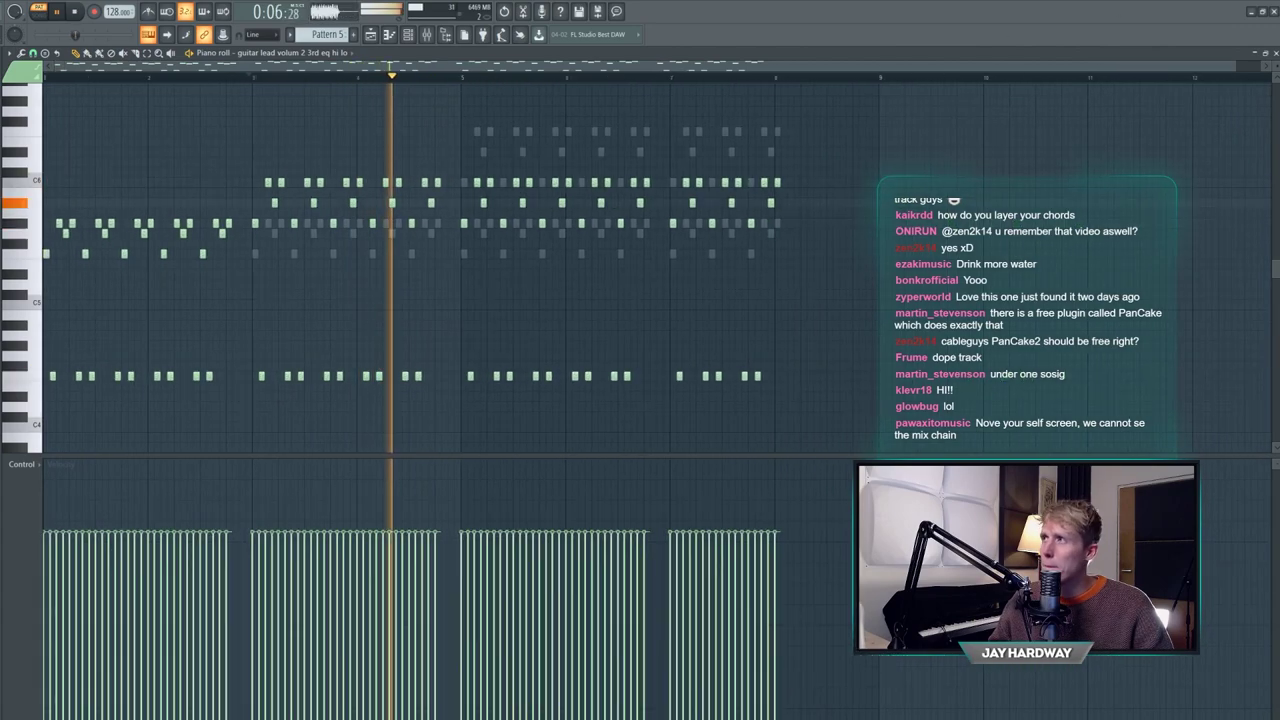
pyautogui.press('space')
# - Switch the piano roll to "guitar lead volum 2 3rd eq hi lo #2" and examine its notes from bar 5 onward
pyautogui.click(1275, 54)
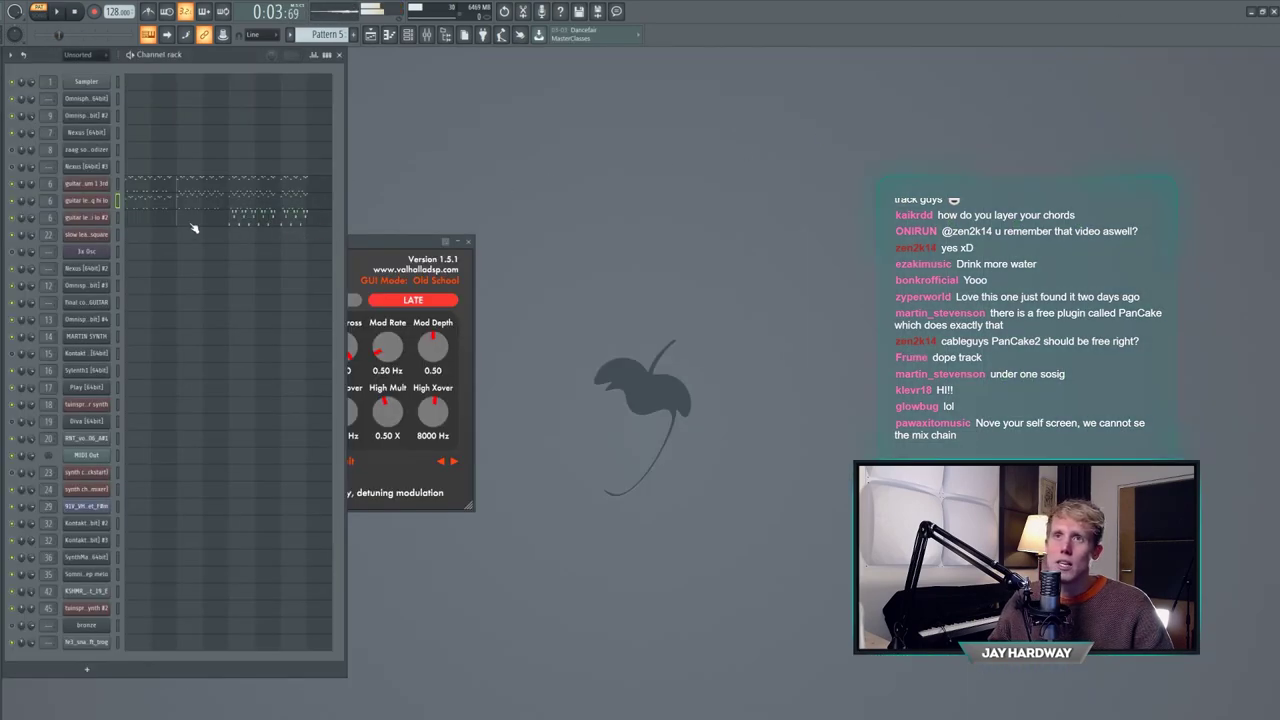
pyautogui.press('F7')
pyautogui.scroll(2, 395, 302)
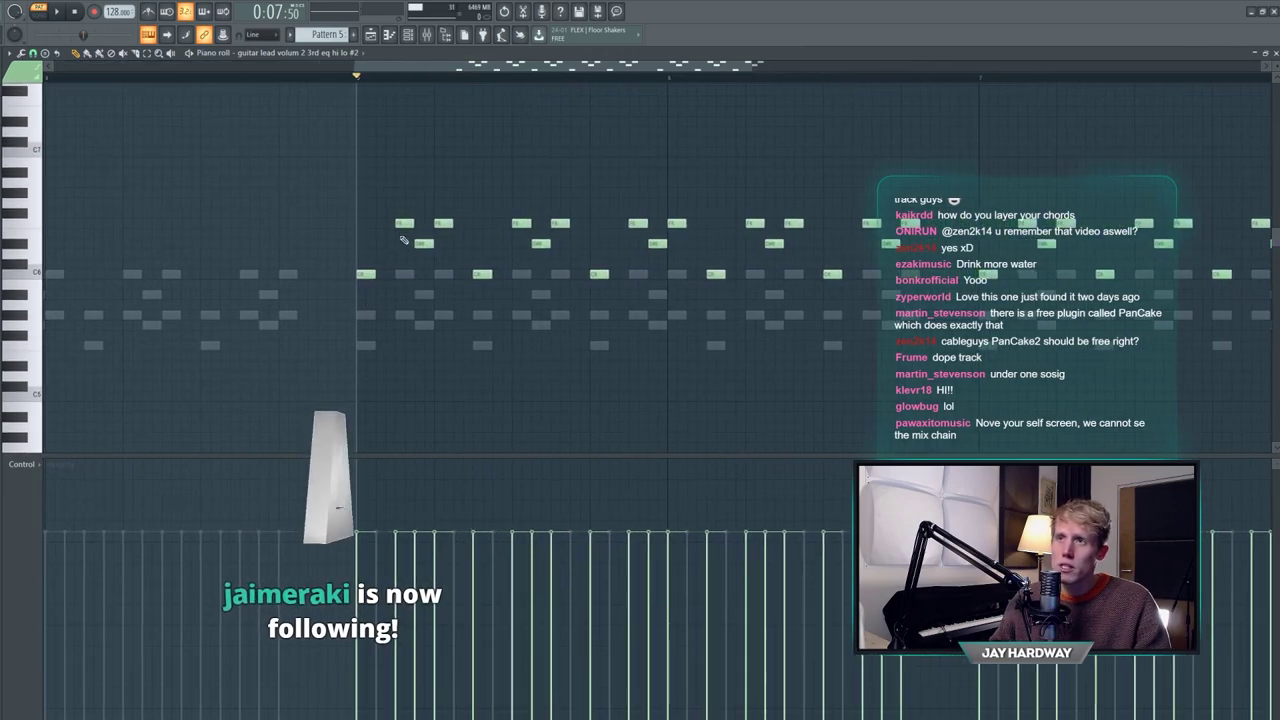
pyautogui.scroll(-2, 465, 271)
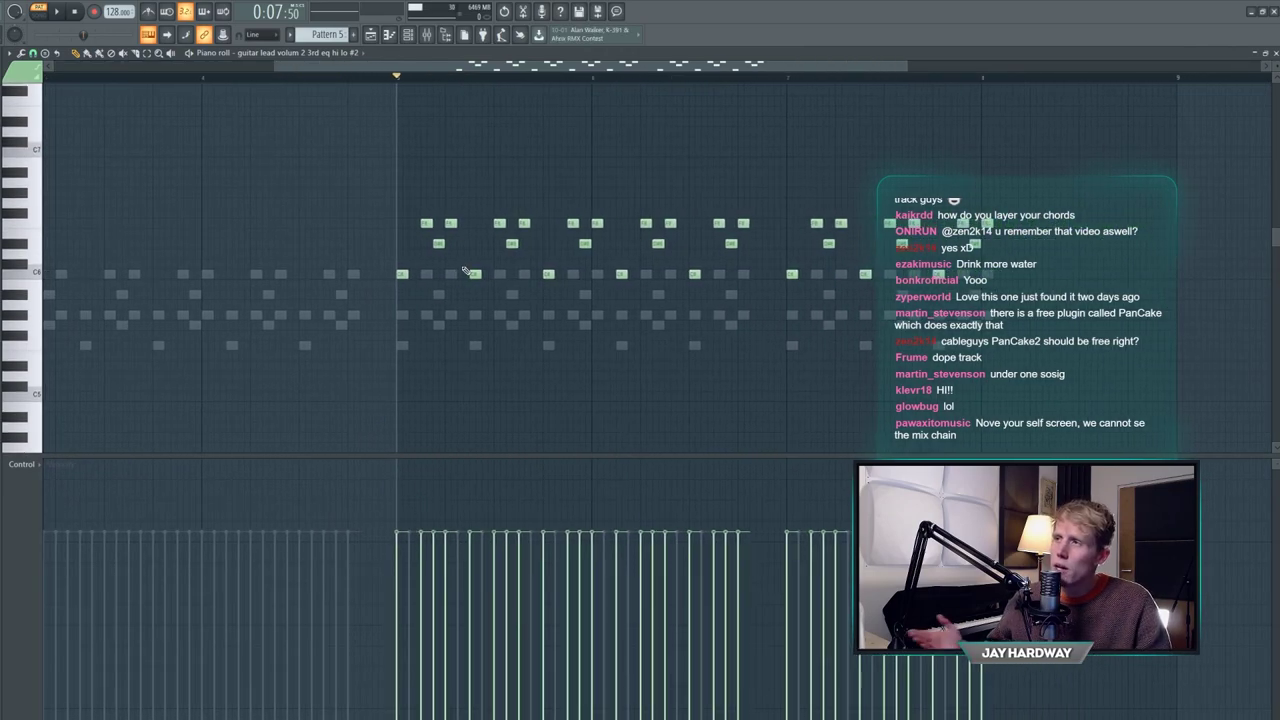
# - Play the "guitar lead volum 2 3rd eq hi lo #2" notes from bar 5 and stop playback
pyautogui.press('space')
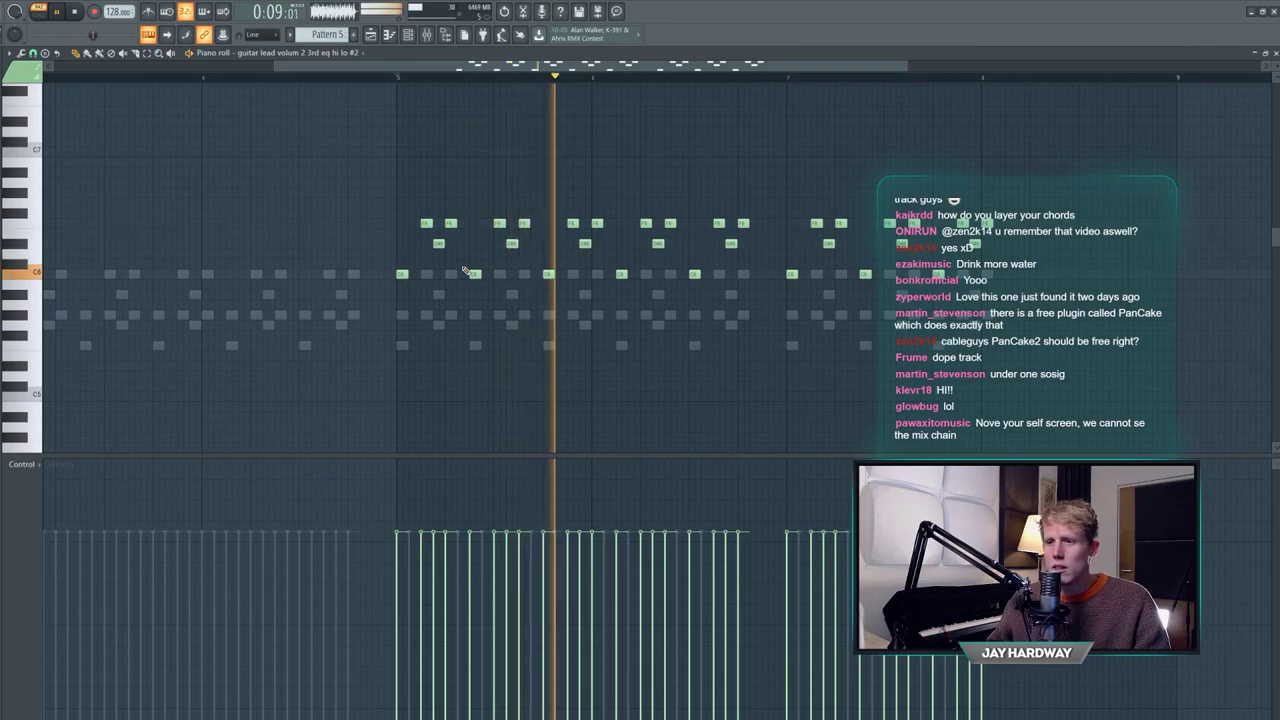
pyautogui.press('space')
pyautogui.scroll(2, 393, 313)
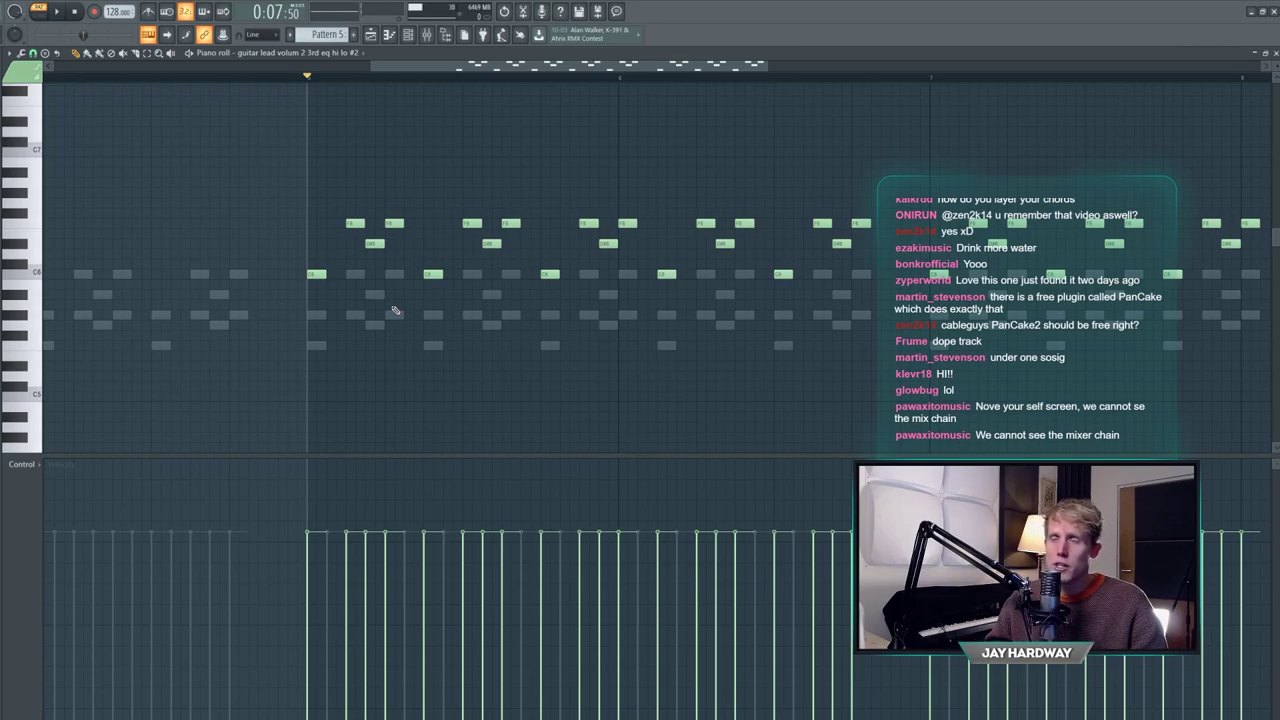
# - Examine mixer Insert 11's Fruity Free Filter behind the playlist, and its frequency automation clip on Track 46 of the arrangement
pyautogui.press('F5')
pyautogui.scroll(-1, 686, 497)
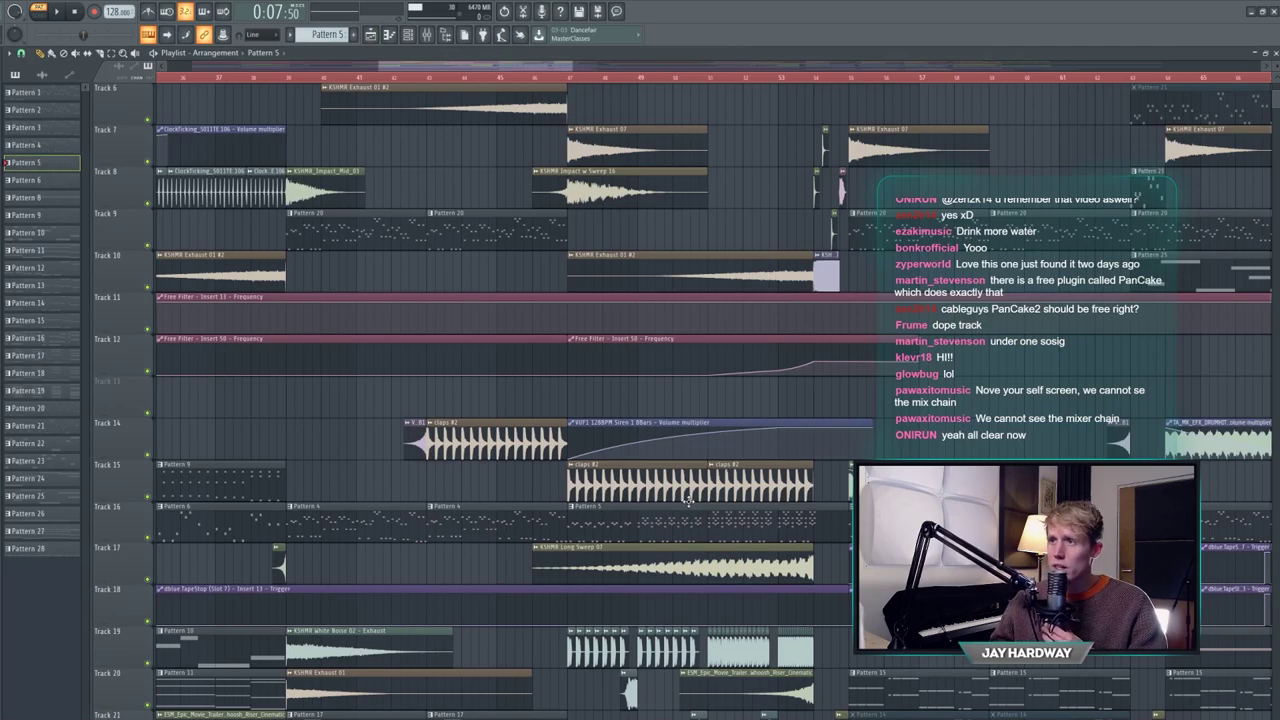
pyautogui.scroll(-10, 300, 422)
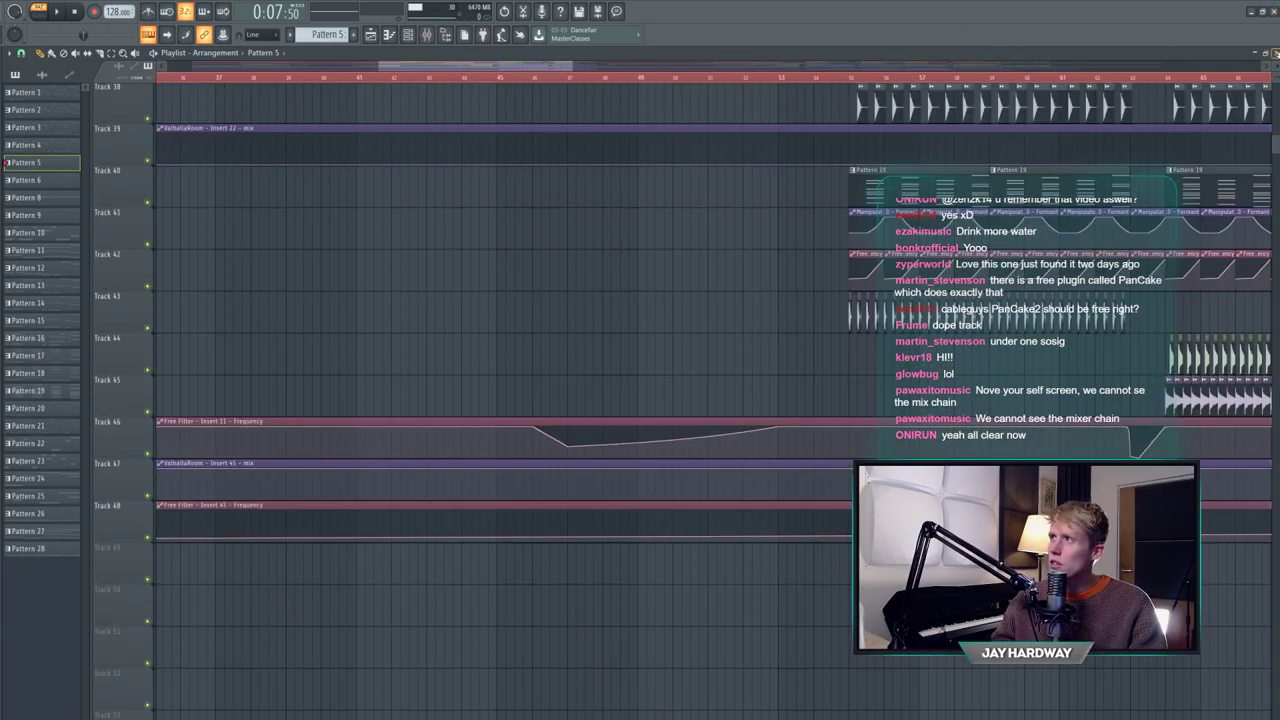
pyautogui.press('F5')
pyautogui.moveTo(623, 310); pyautogui.dragTo(505, 308)
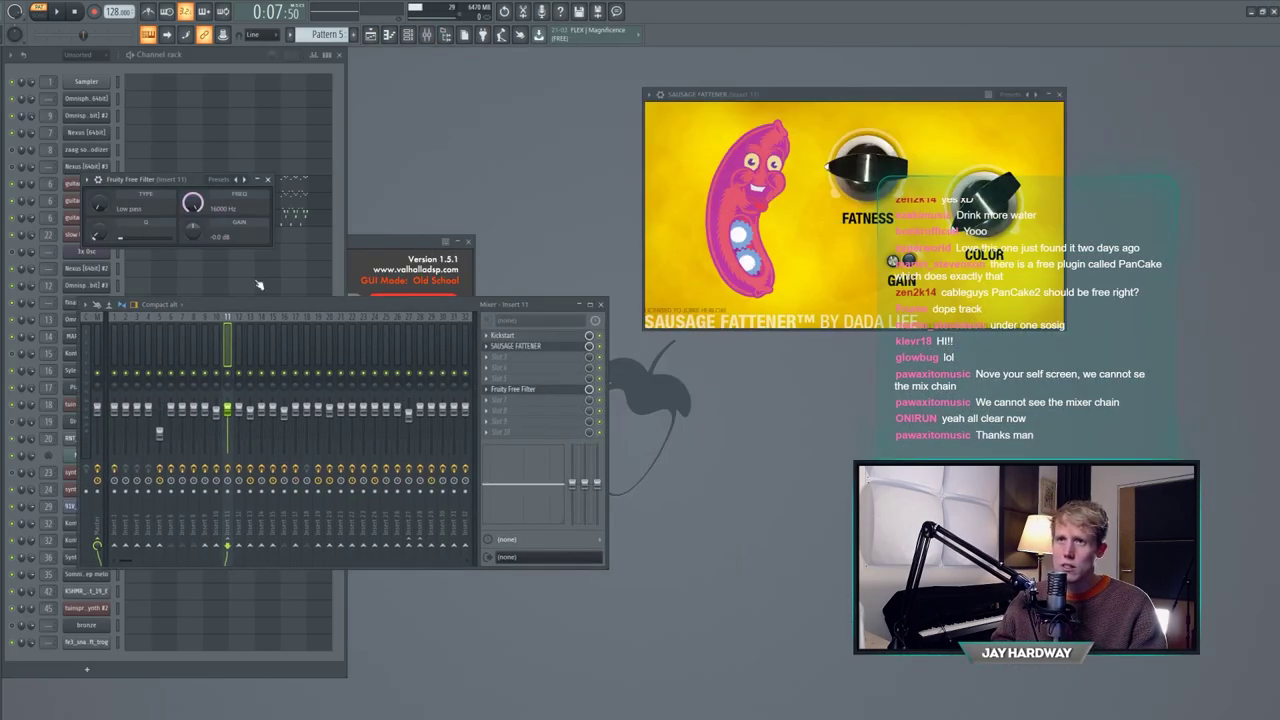
pyautogui.click(373, 36)
pyautogui.moveTo(205, 334); pyautogui.dragTo(238, 424)
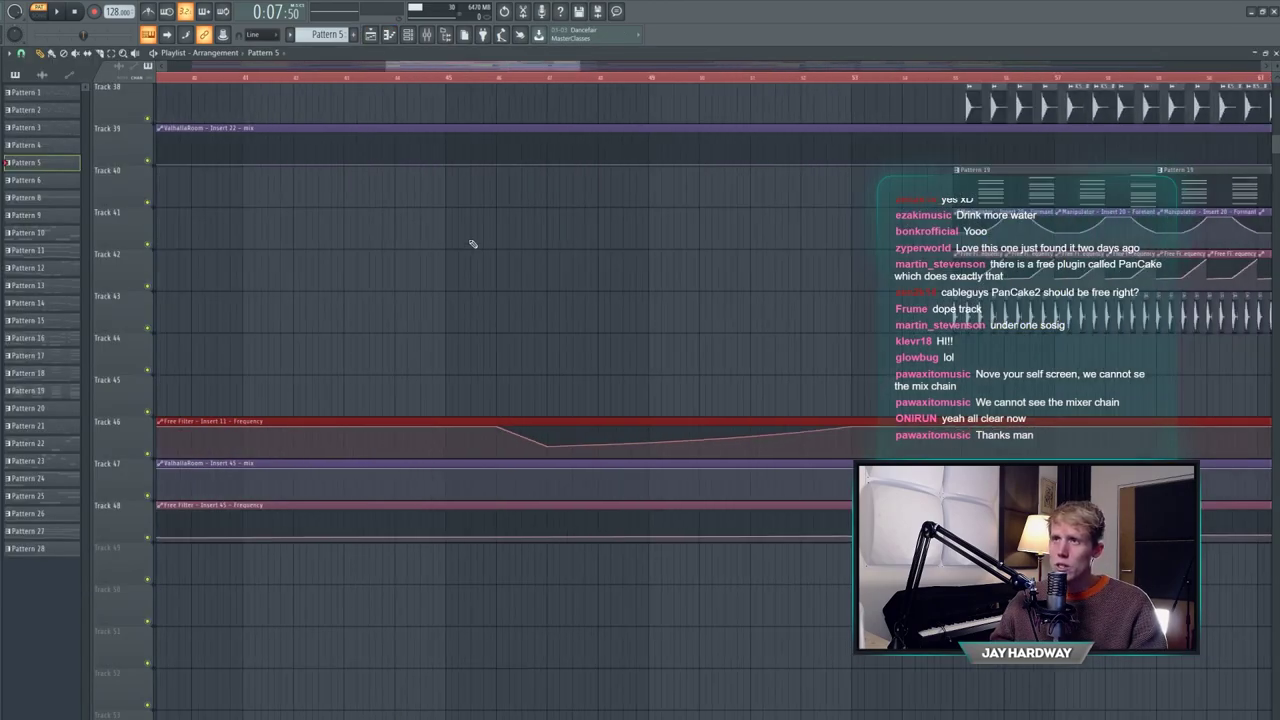
# - Play the arrangement in song mode from just before bar 46 through the Track 46 filter dip, and stop playback
pyautogui.click(488, 79)
pyautogui.press('space')
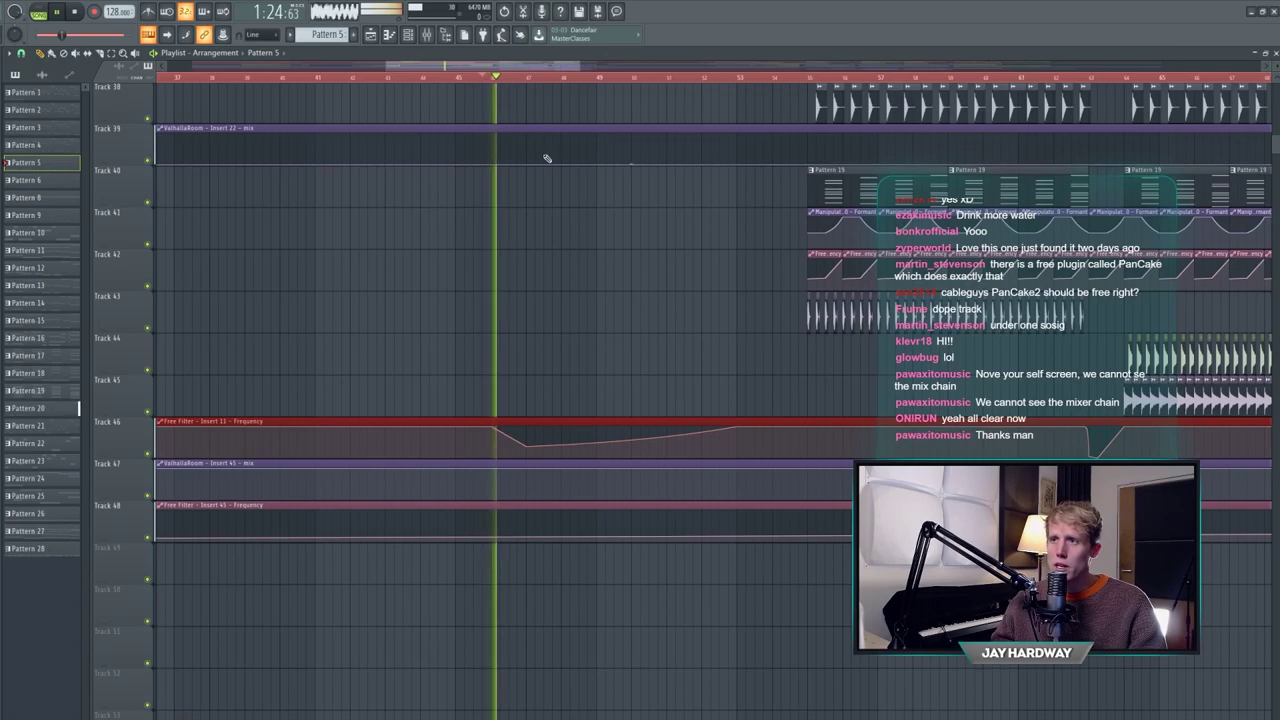
pyautogui.scroll(3, 680, 306)
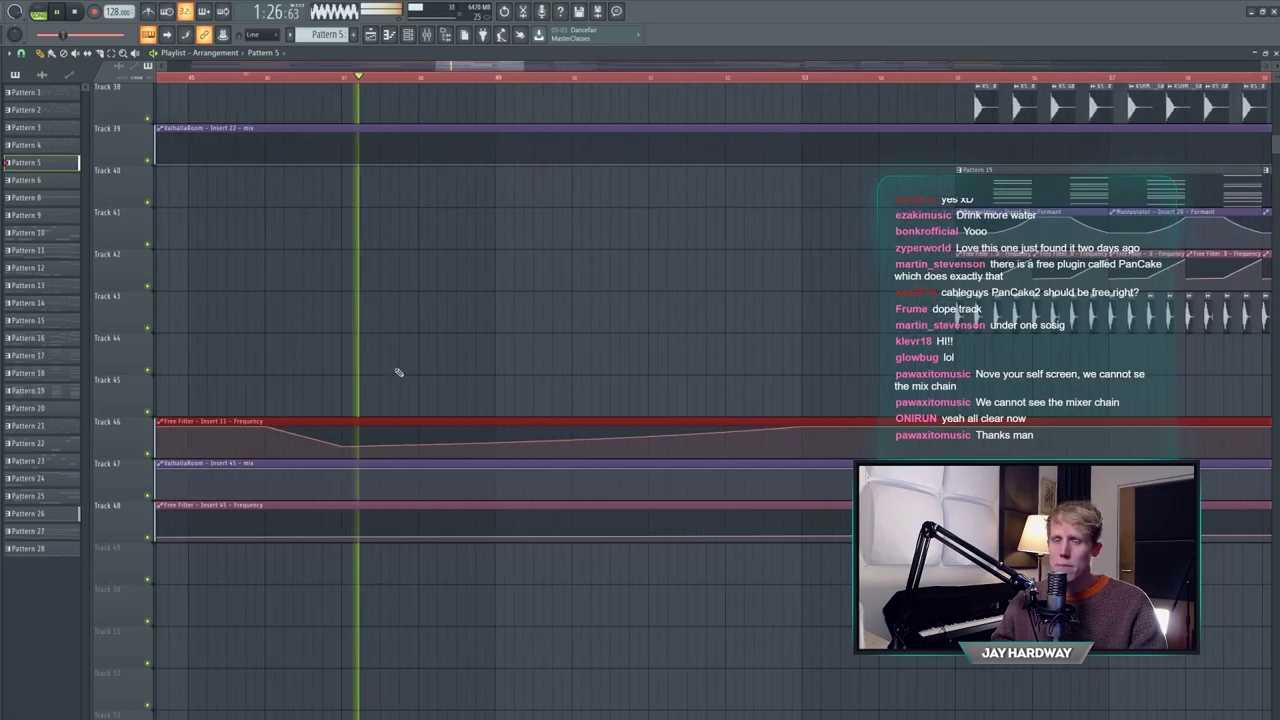
pyautogui.scroll(-2, 398, 372)
pyautogui.scroll(5, 403, 370)
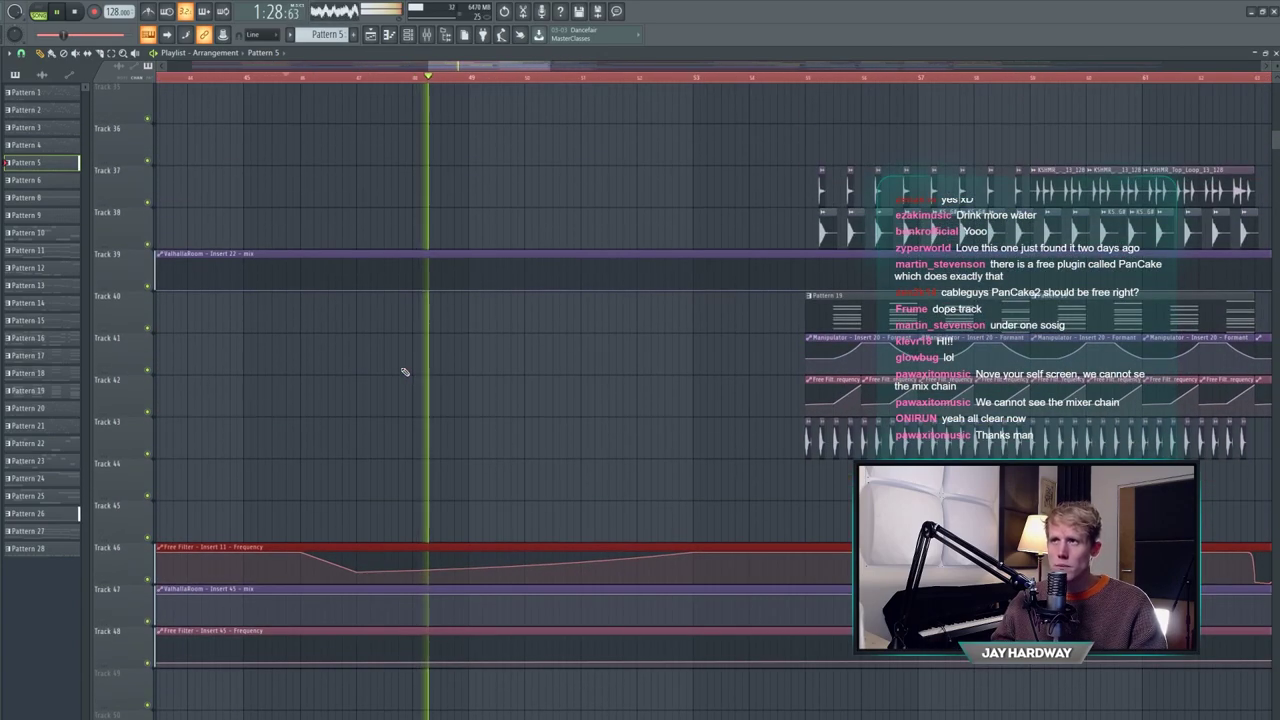
pyautogui.press('space')
pyautogui.scroll(-3, 489, 612)
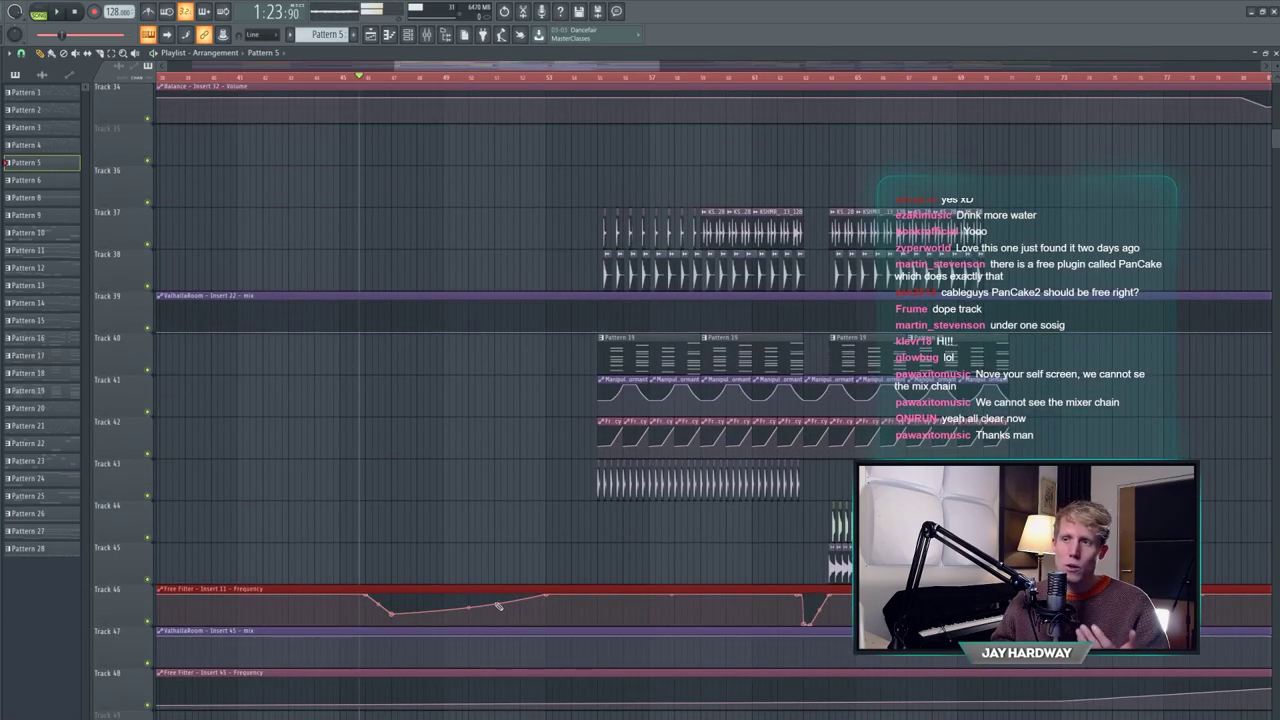
# - Open the sample settings of the Juno 60 synth riser clip on track 23
pyautogui.scroll(10, 535, 570)
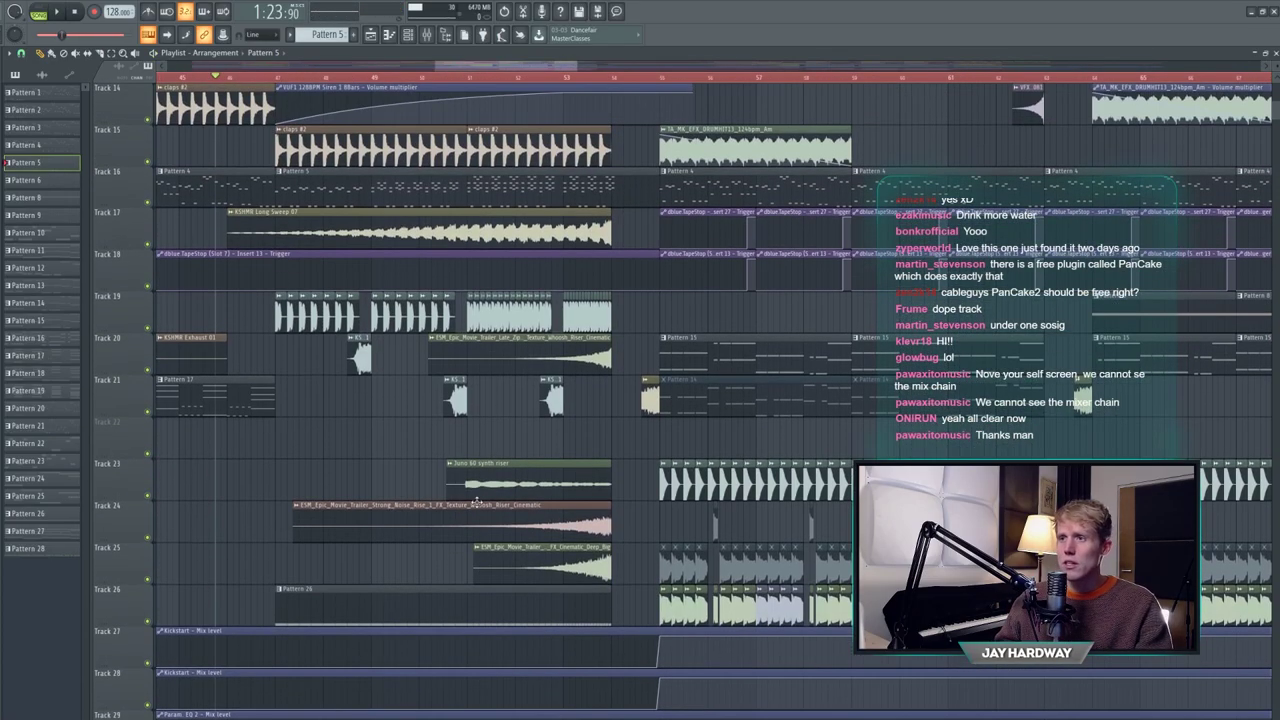
pyautogui.scroll(2, 490, 498)
pyautogui.scroll(-2, 507, 487)
pyautogui.doubleClick(507, 461)
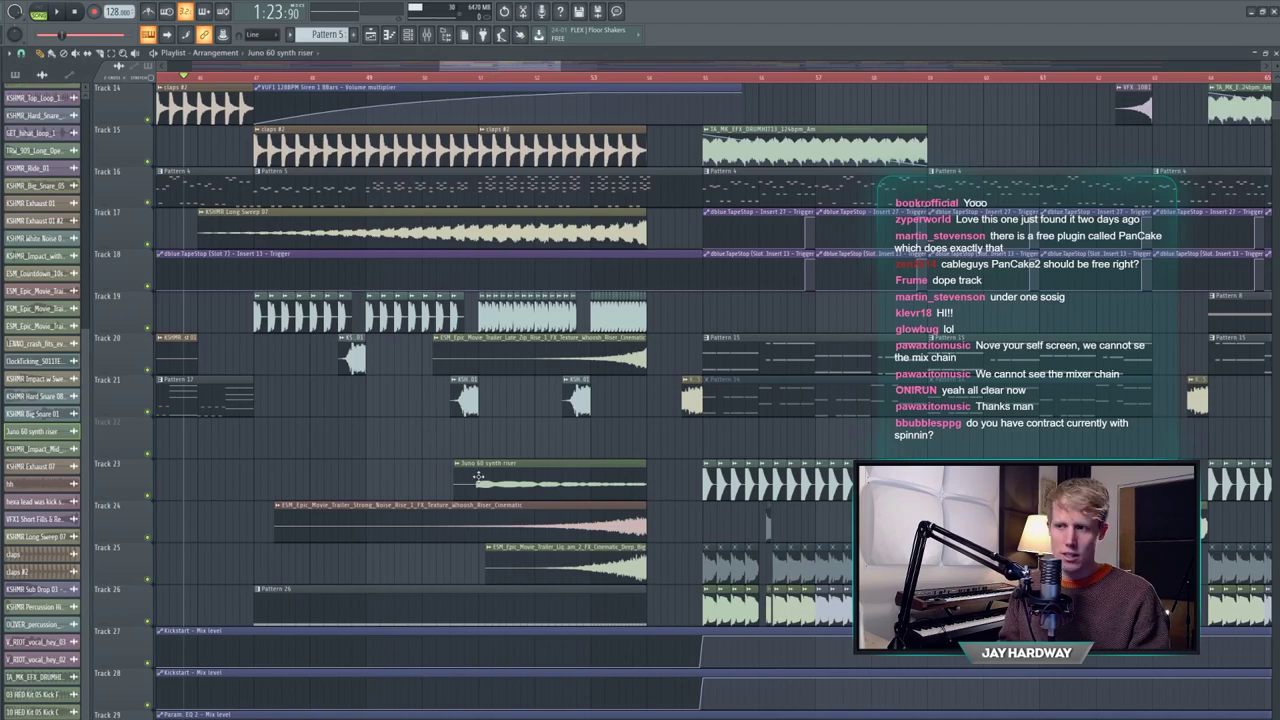
pyautogui.click(479, 478)
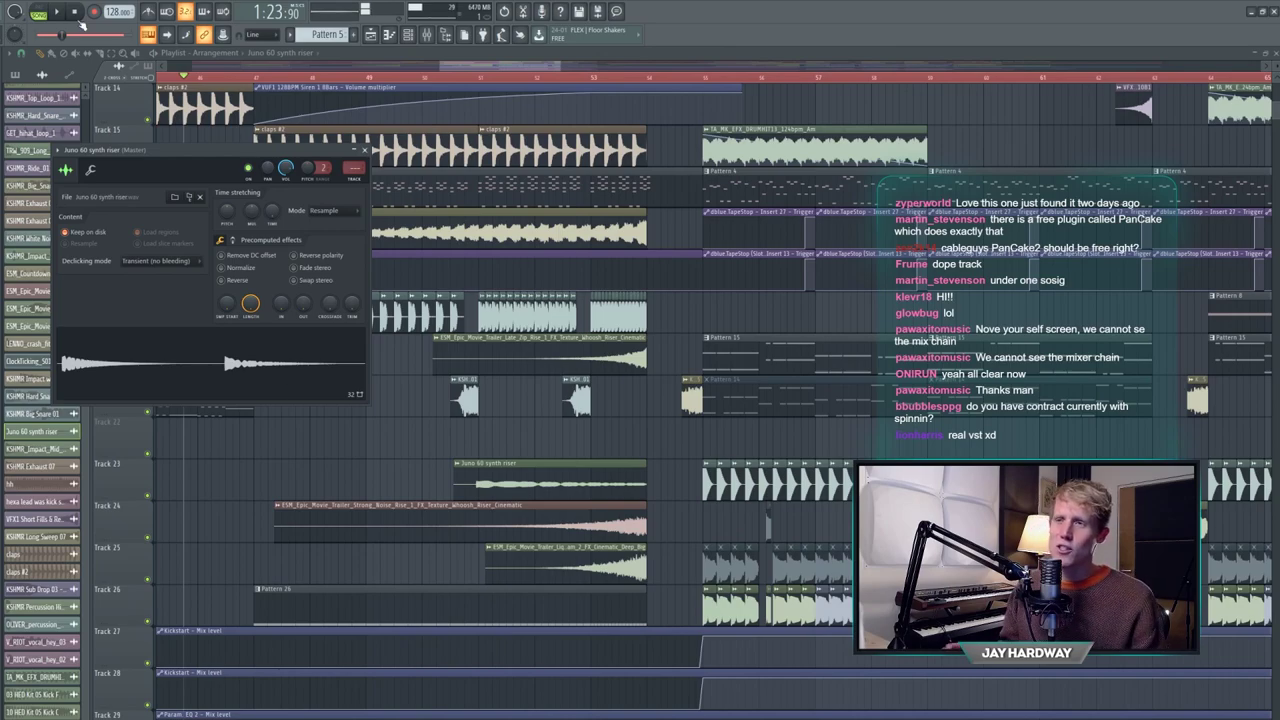
# - Close the riser's settings and play the build-up from around the start of the Juno 60 synth riser
pyautogui.click(472, 79)
pyautogui.press('Escape')
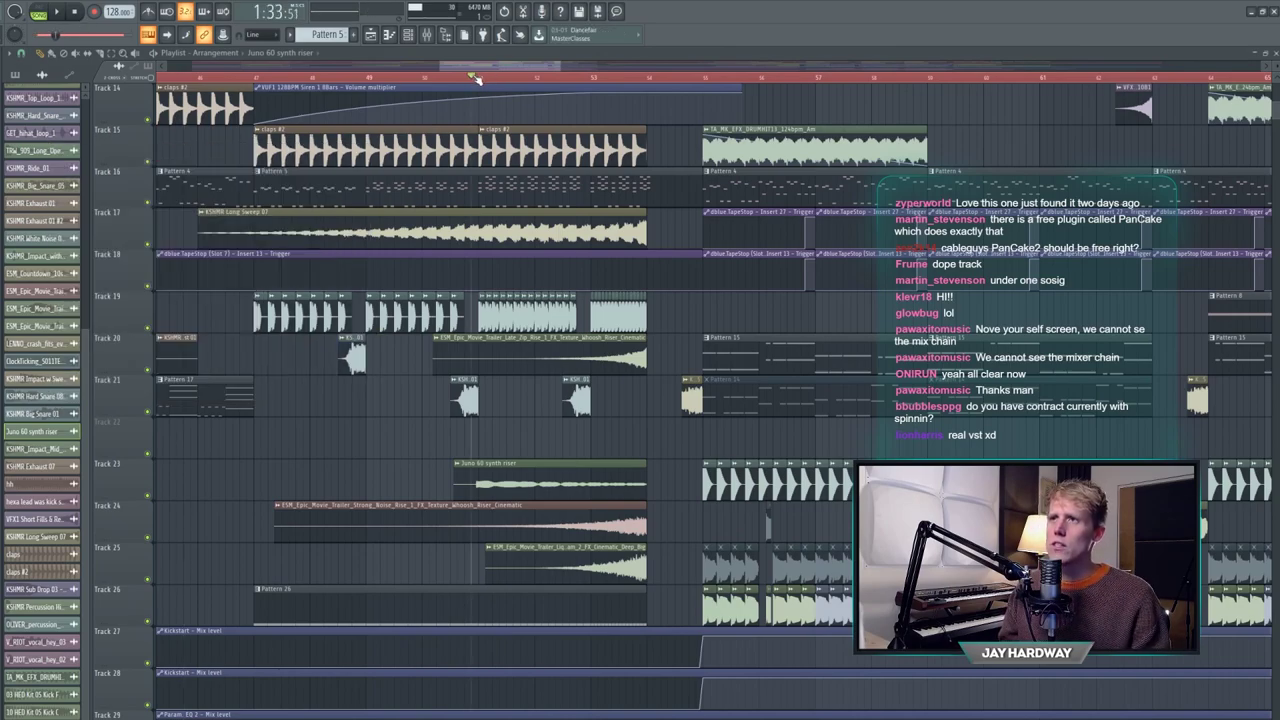
pyautogui.press('space')
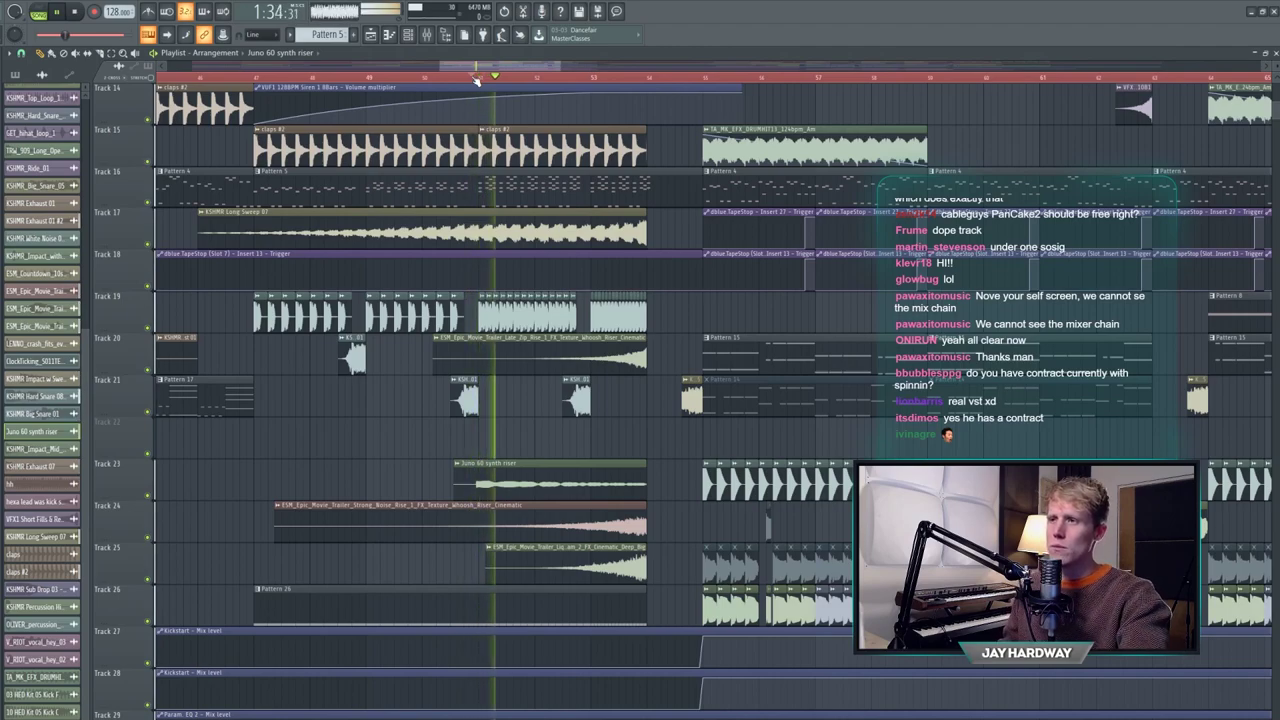
pyautogui.press('space')
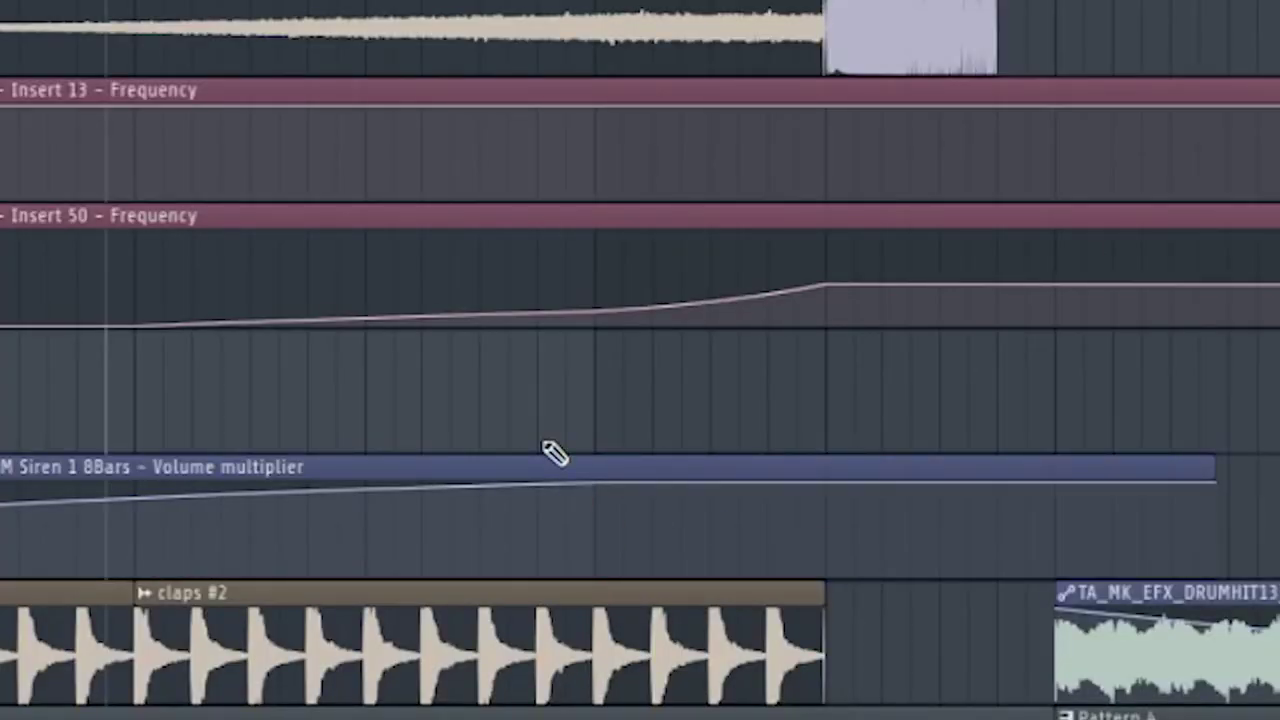
# - Play the end of the build-up into the fill before the drop, and review its percussion and sub drop clips
pyautogui.moveTo(297, 340)
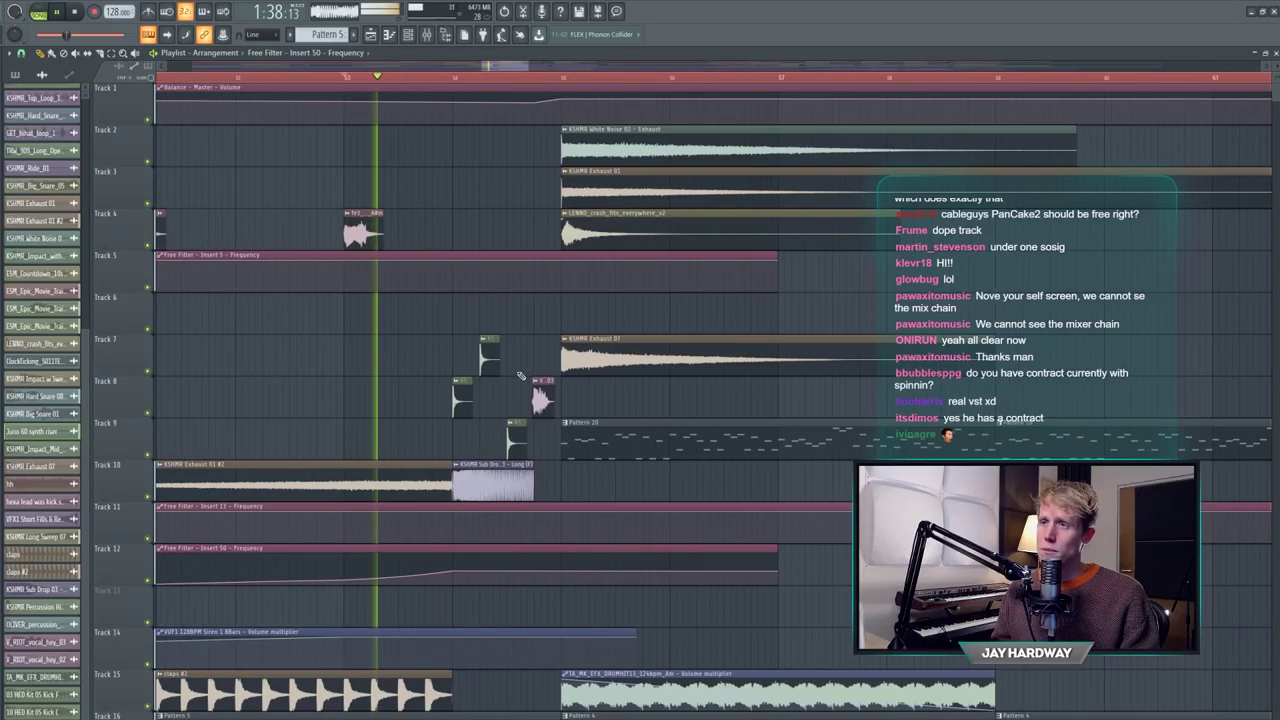
pyautogui.scroll(-10, 543, 428)
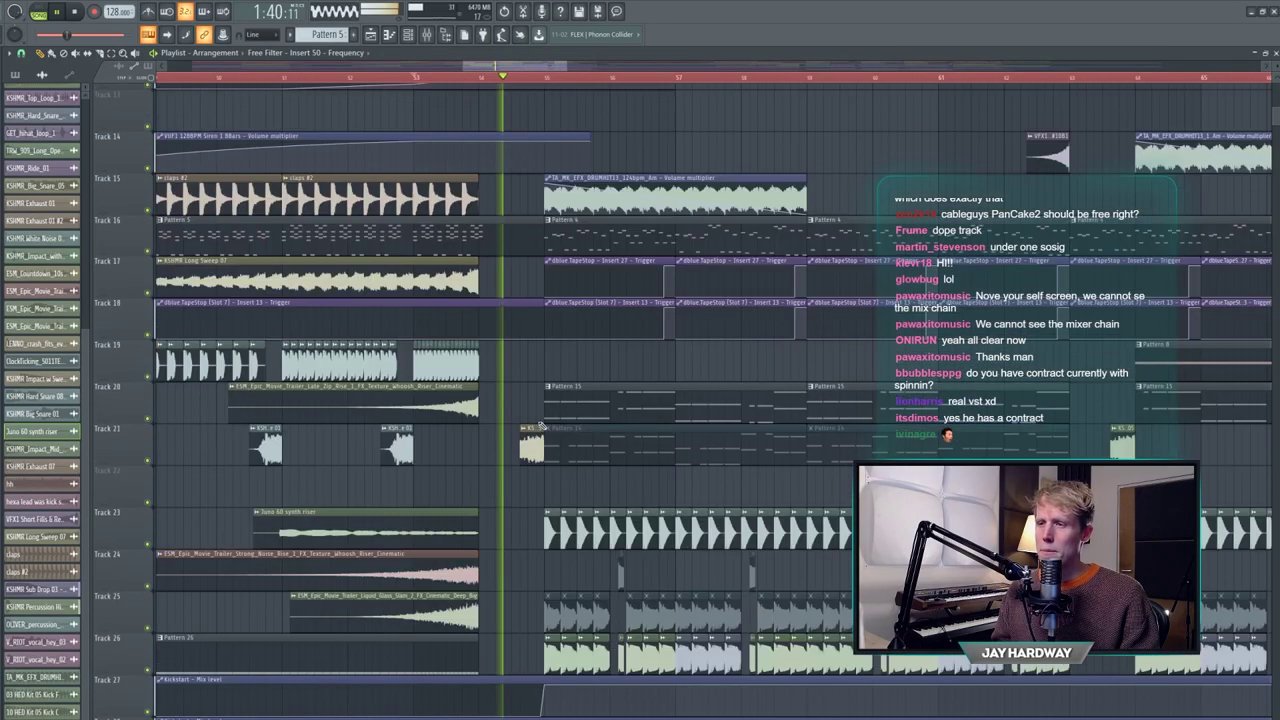
pyautogui.scroll(7, 543, 415)
pyautogui.press('space')
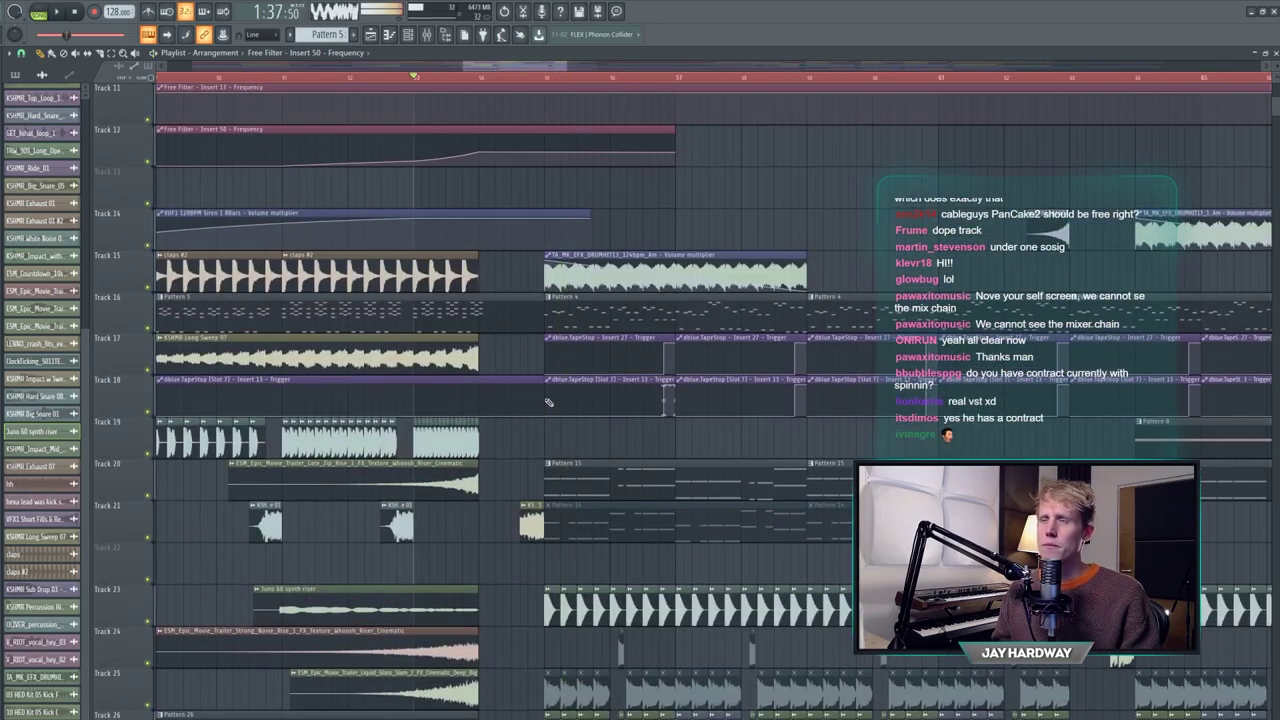
pyautogui.scroll(4, 548, 400)
pyautogui.scroll(3, 545, 400)
pyautogui.scroll(1, 440, 350)
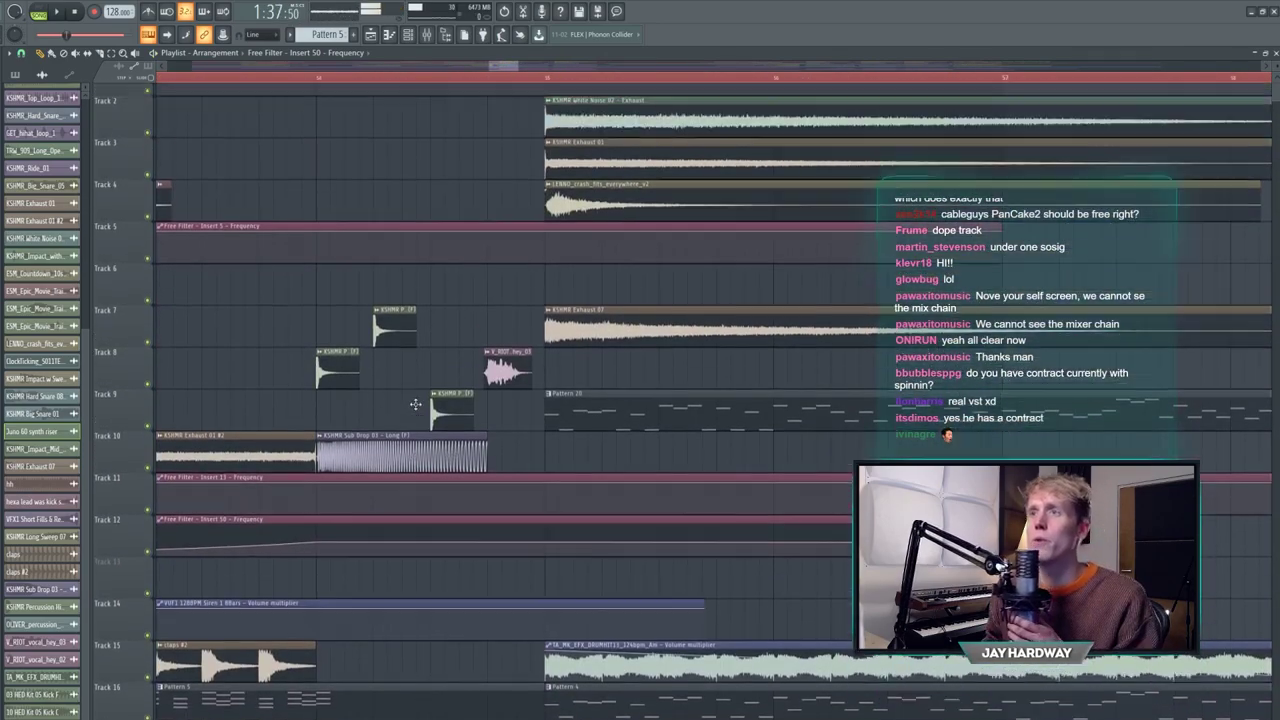
# - Trim the Pattern 5 clip on track 16 to end where the sub drop begins, and play back the fill
pyautogui.scroll(-5, 352, 160)
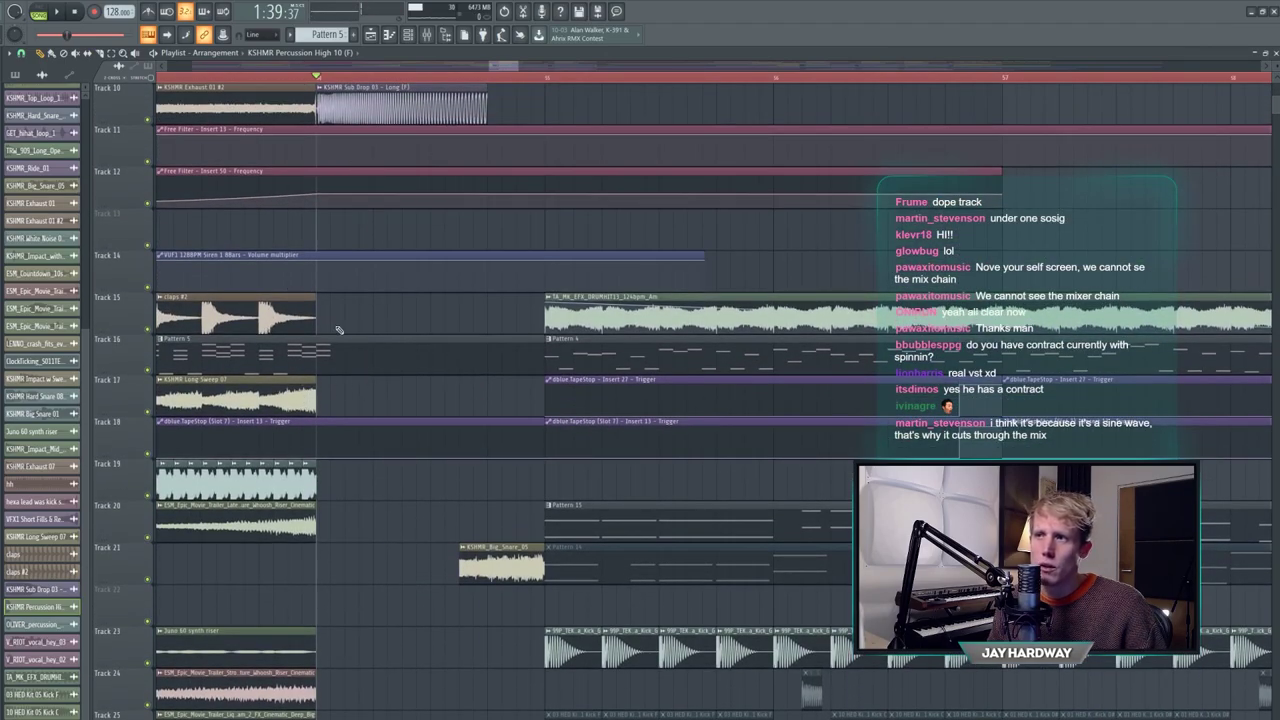
pyautogui.moveTo(540, 341); pyautogui.dragTo(316, 370)
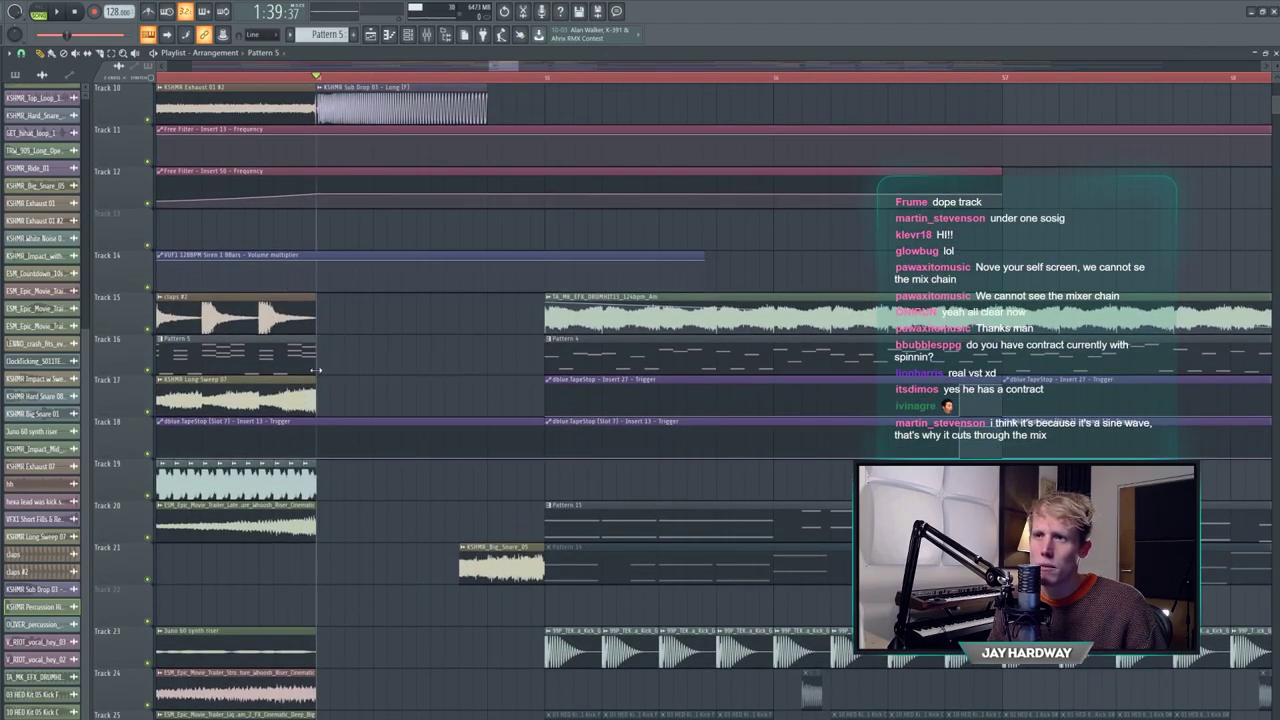
pyautogui.press('space')
pyautogui.scroll(3, 405, 354)
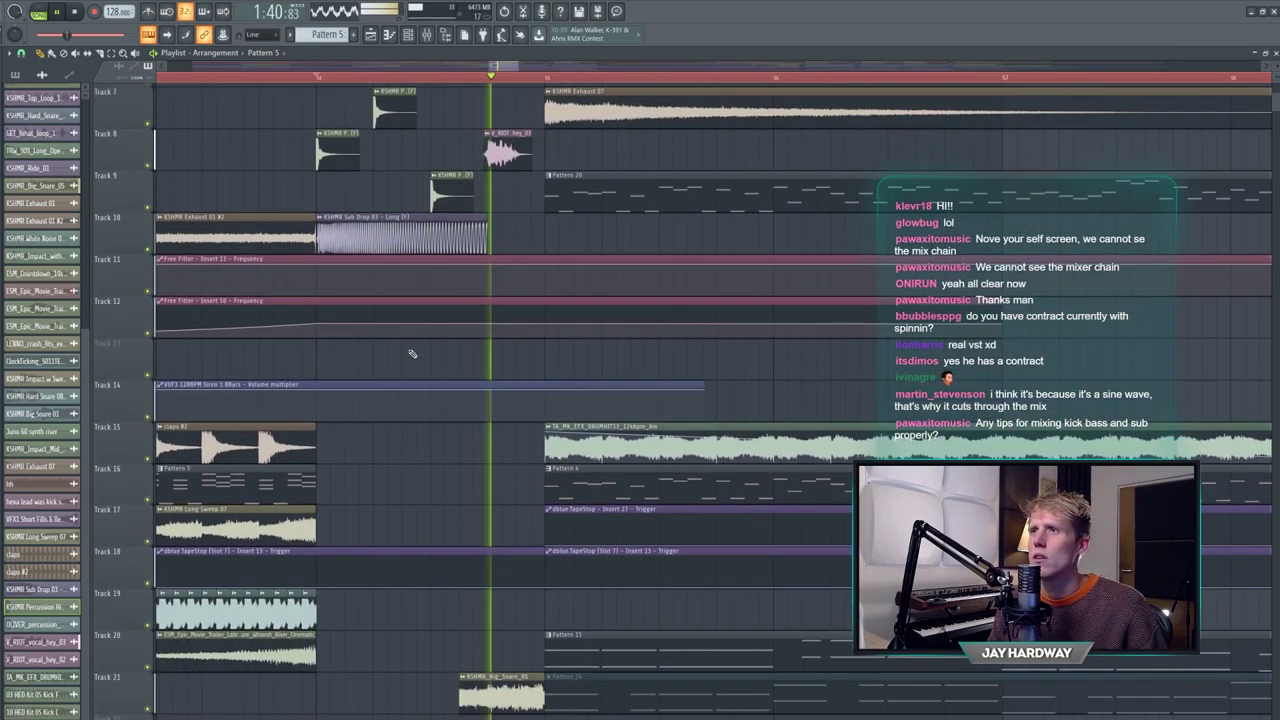
pyautogui.press('space')
# - Inspect the sample settings of the KSHMR Sub Drop 03 - Long and KSHMR Percussion High 10 clips in the fill
pyautogui.scroll(8, 380, 250)
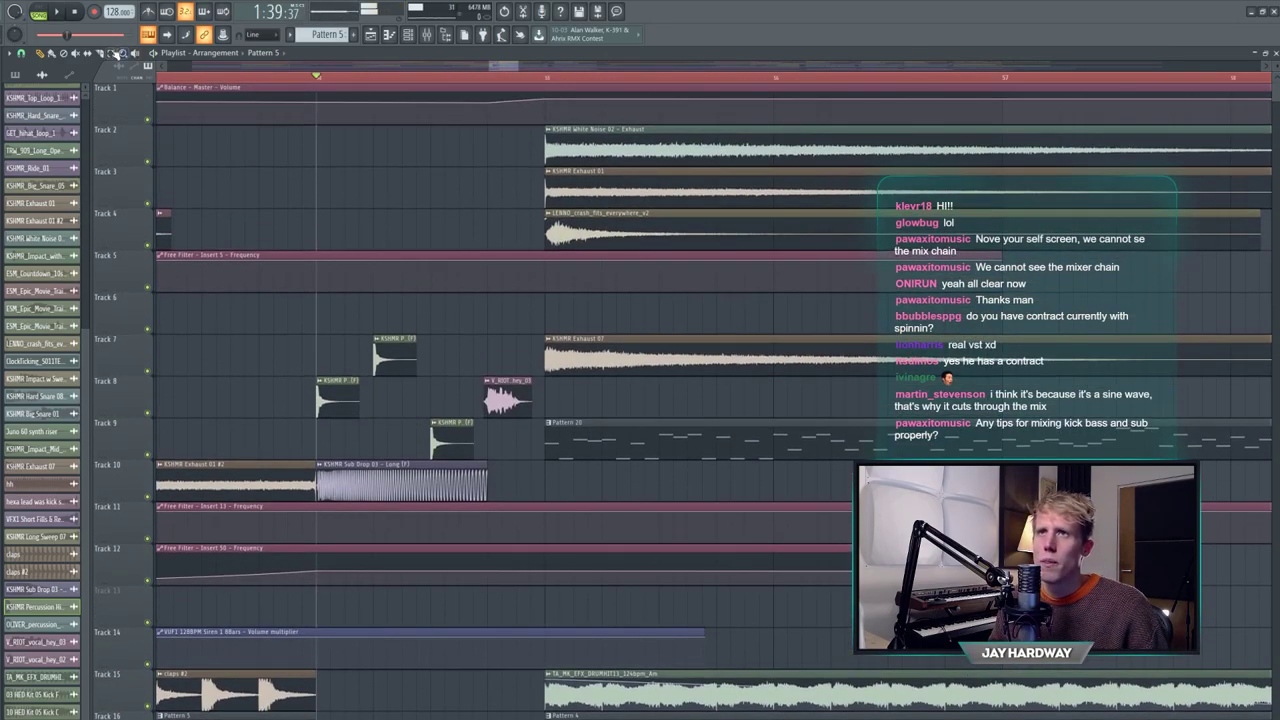
pyautogui.click(385, 468)
pyautogui.doubleClick(385, 468)
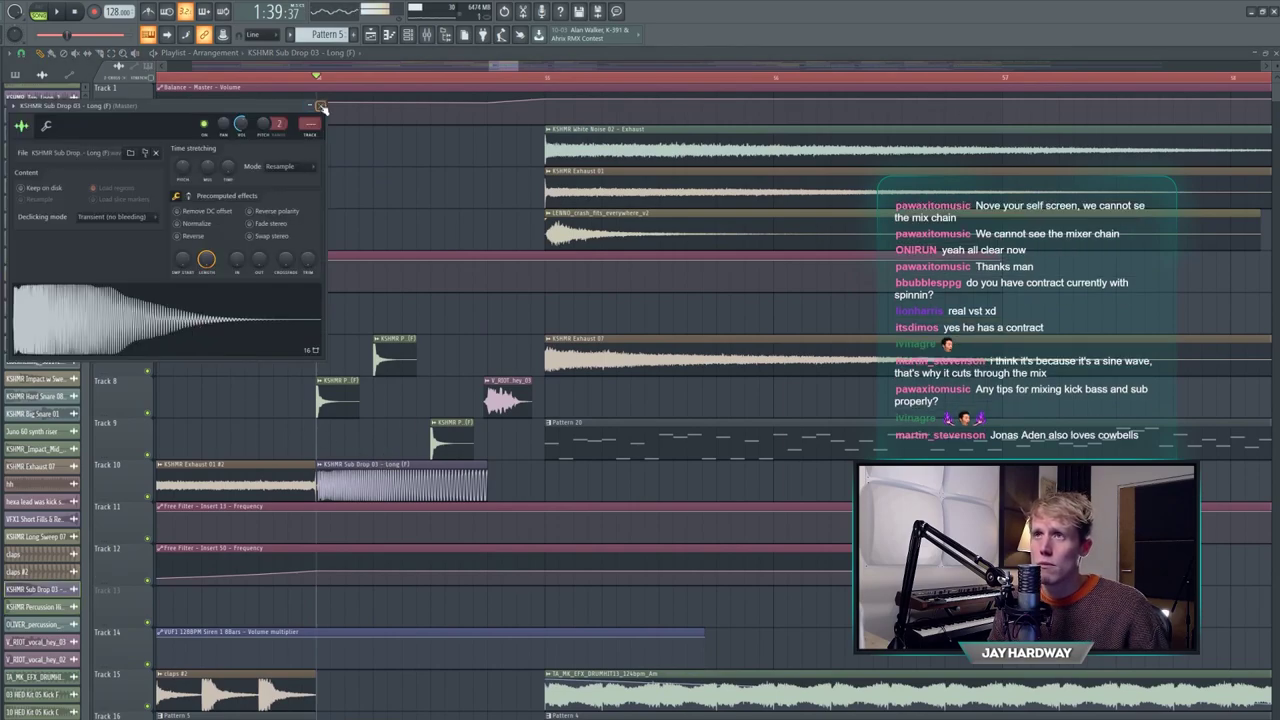
pyautogui.click(320, 106)
pyautogui.scroll(3, 477, 455)
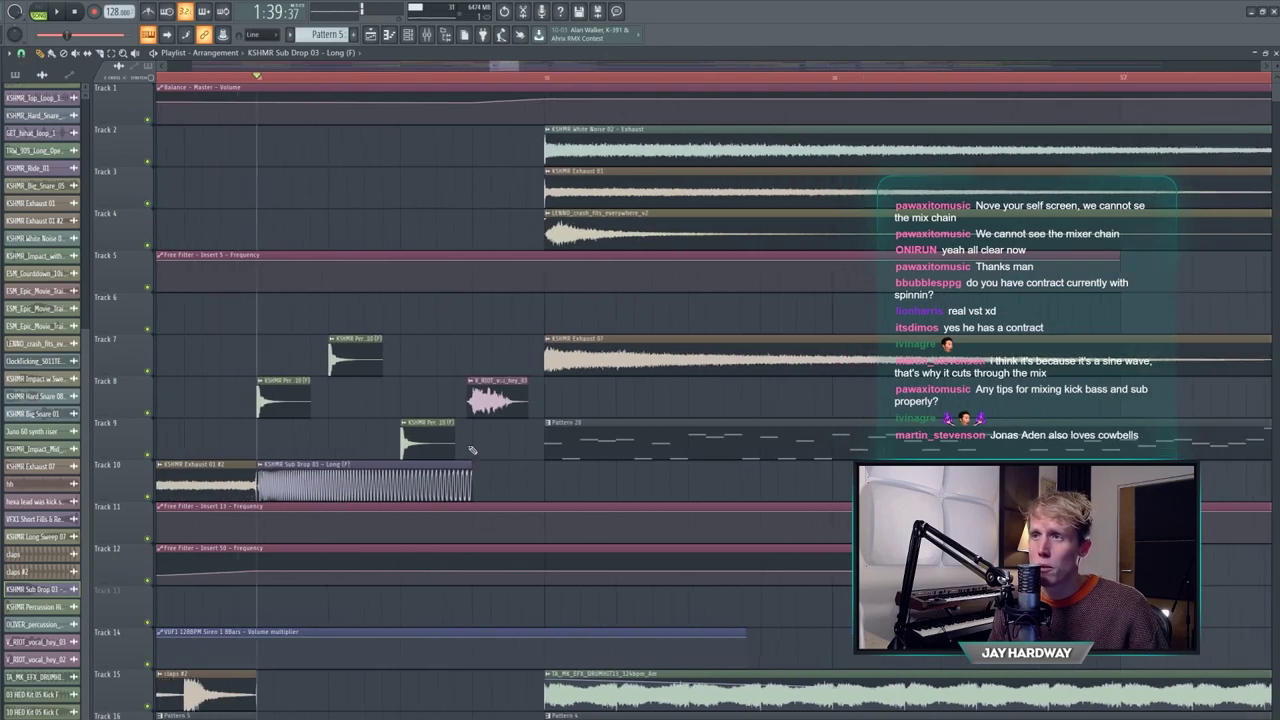
pyautogui.doubleClick(425, 440)
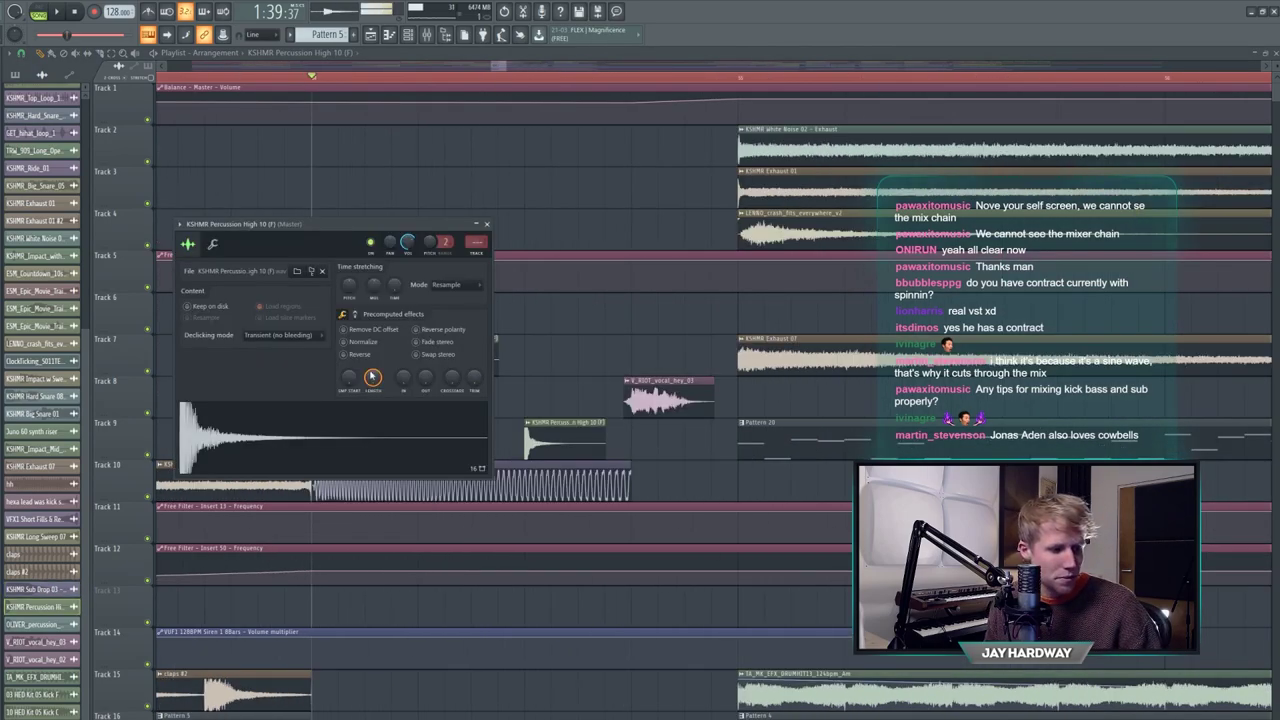
pyautogui.scroll(-5, 500, 400)
# - Examine the KSHMR_Big_Snare_05 sample and the Transient Processor and Fruity parametric EQ 2 on its mixer insert 38
pyautogui.doubleClick(649, 355)
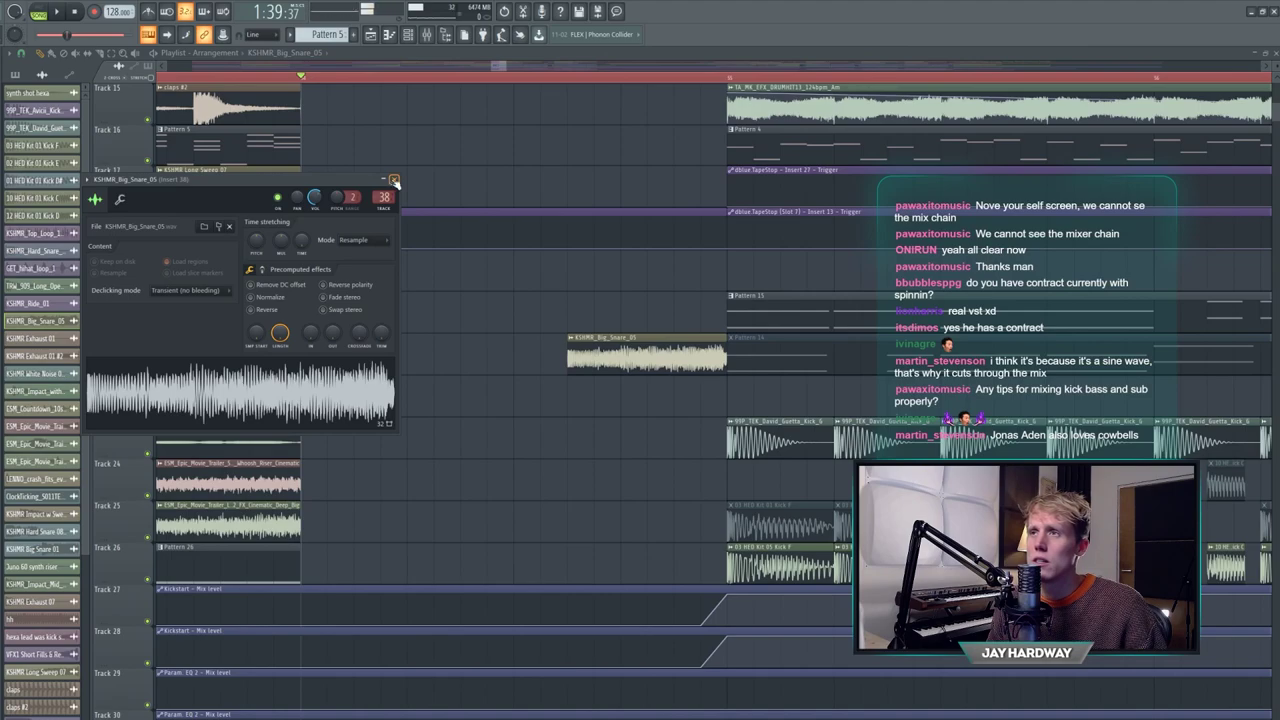
pyautogui.click(428, 35)
pyautogui.click(520, 335)
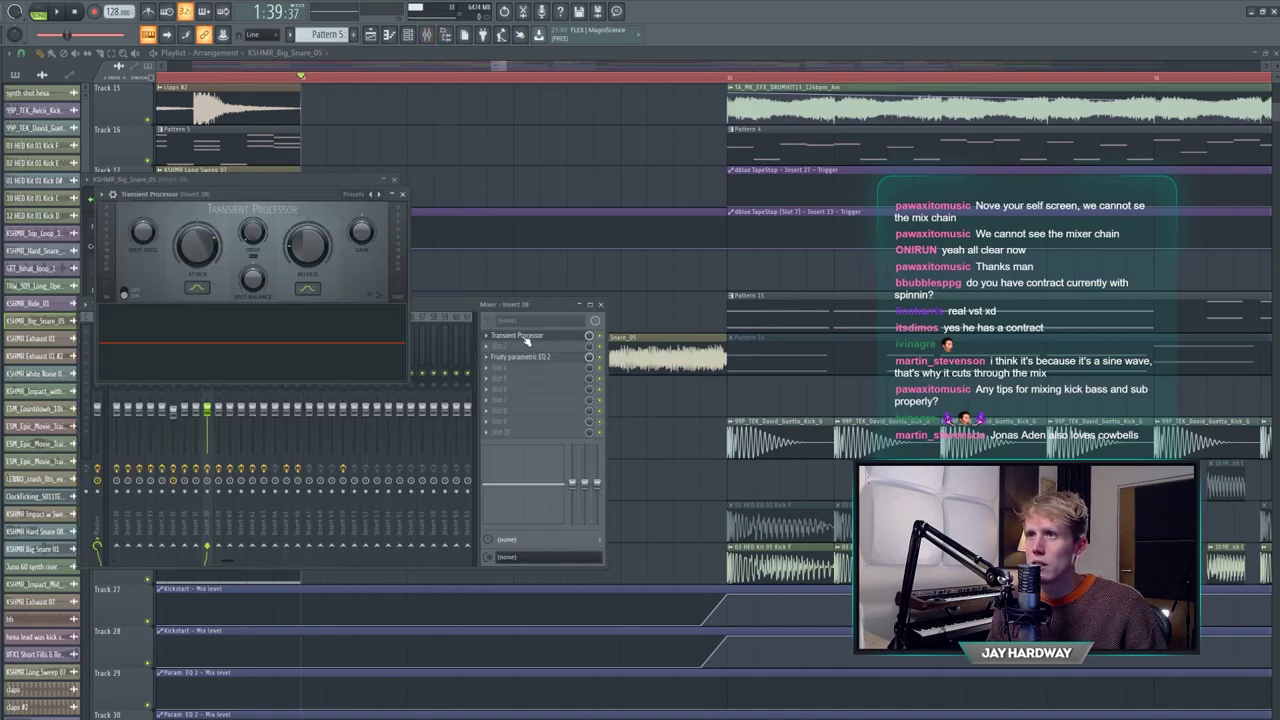
pyautogui.click(604, 340)
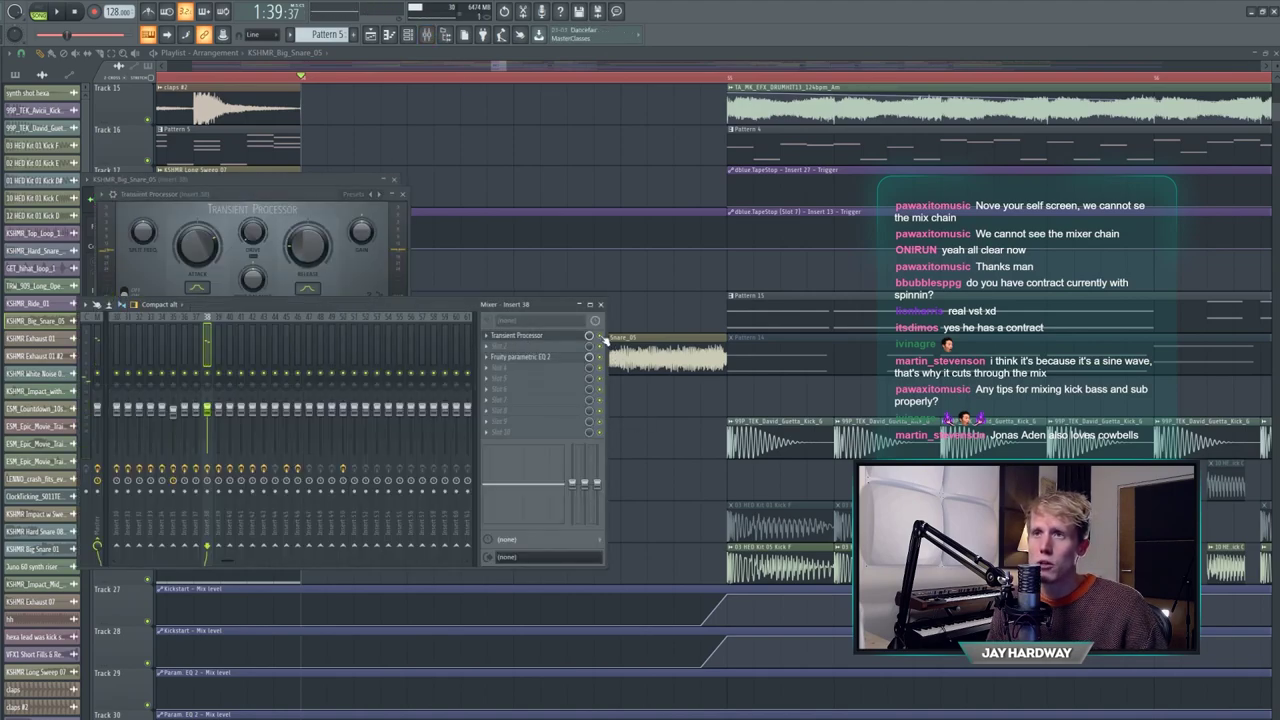
pyautogui.click(176, 210)
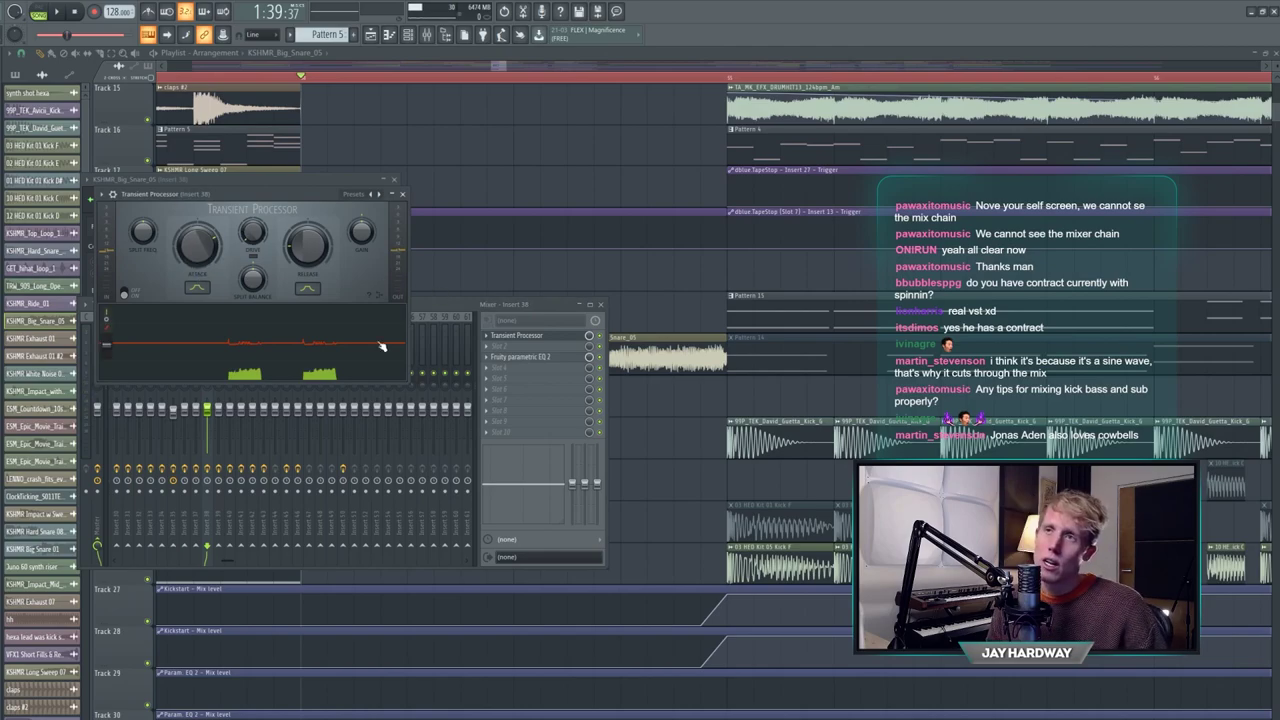
pyautogui.click(522, 357)
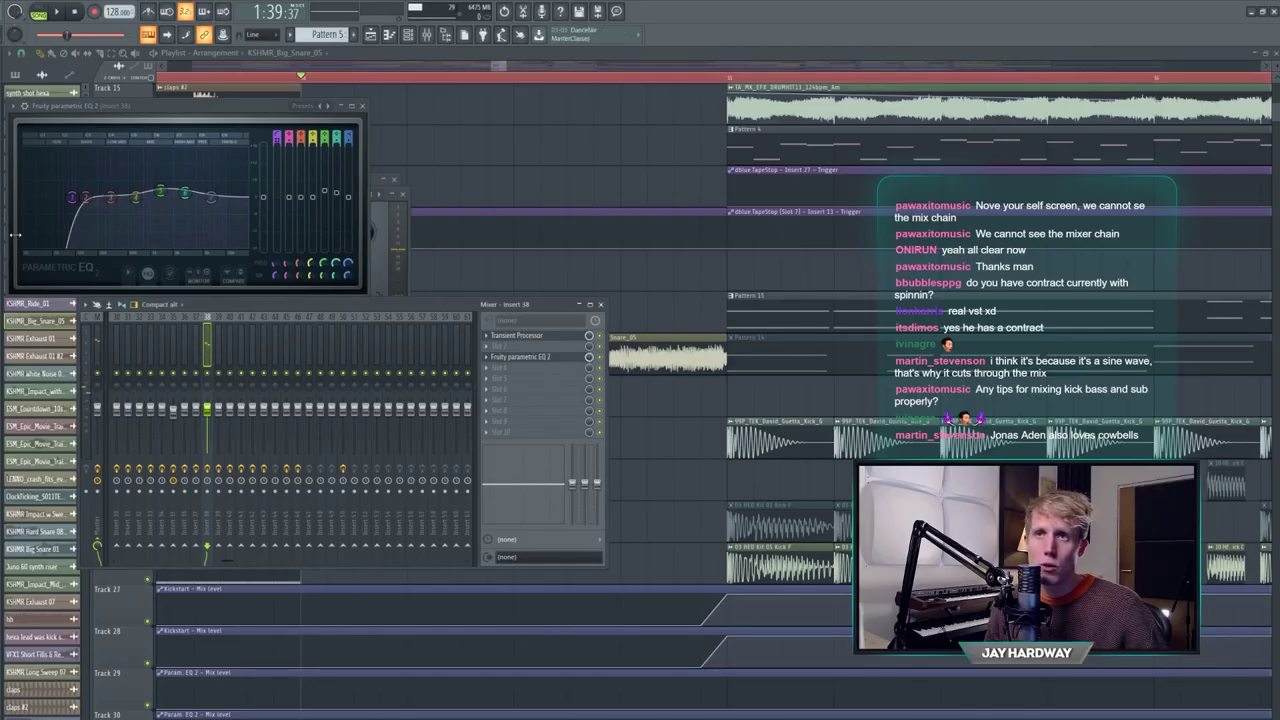
pyautogui.moveTo(139, 107); pyautogui.dragTo(199, 280)
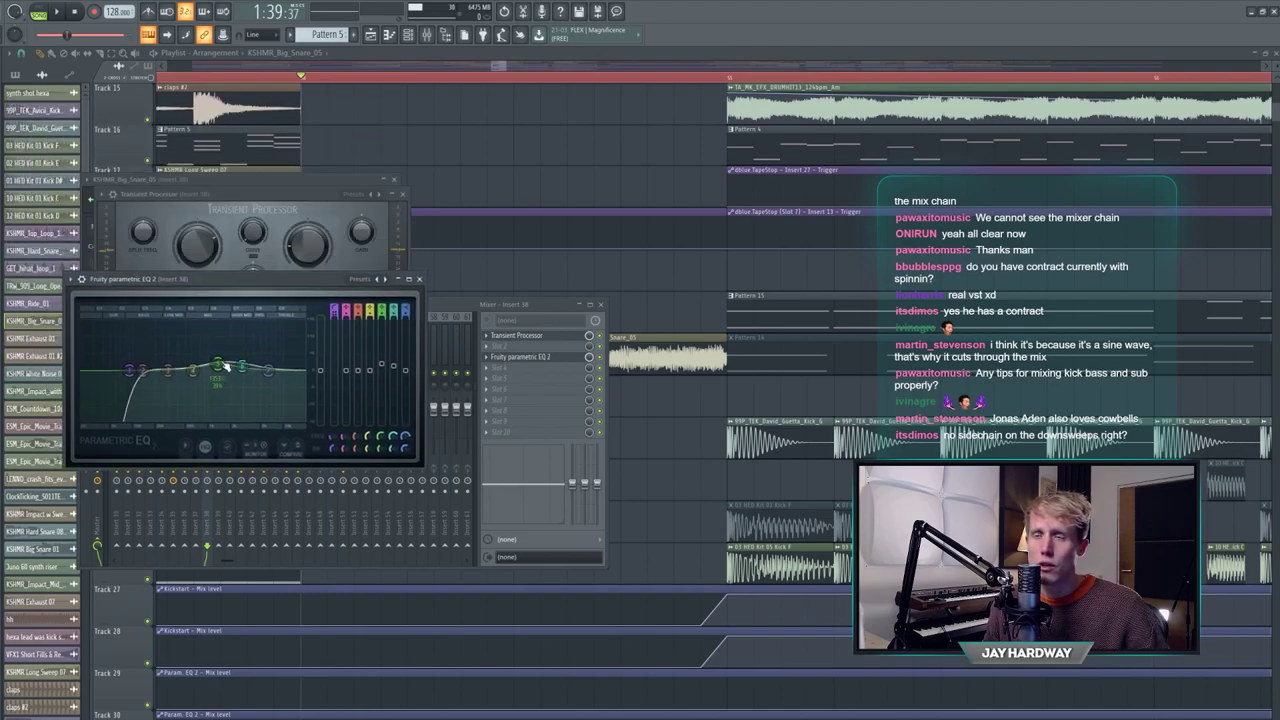
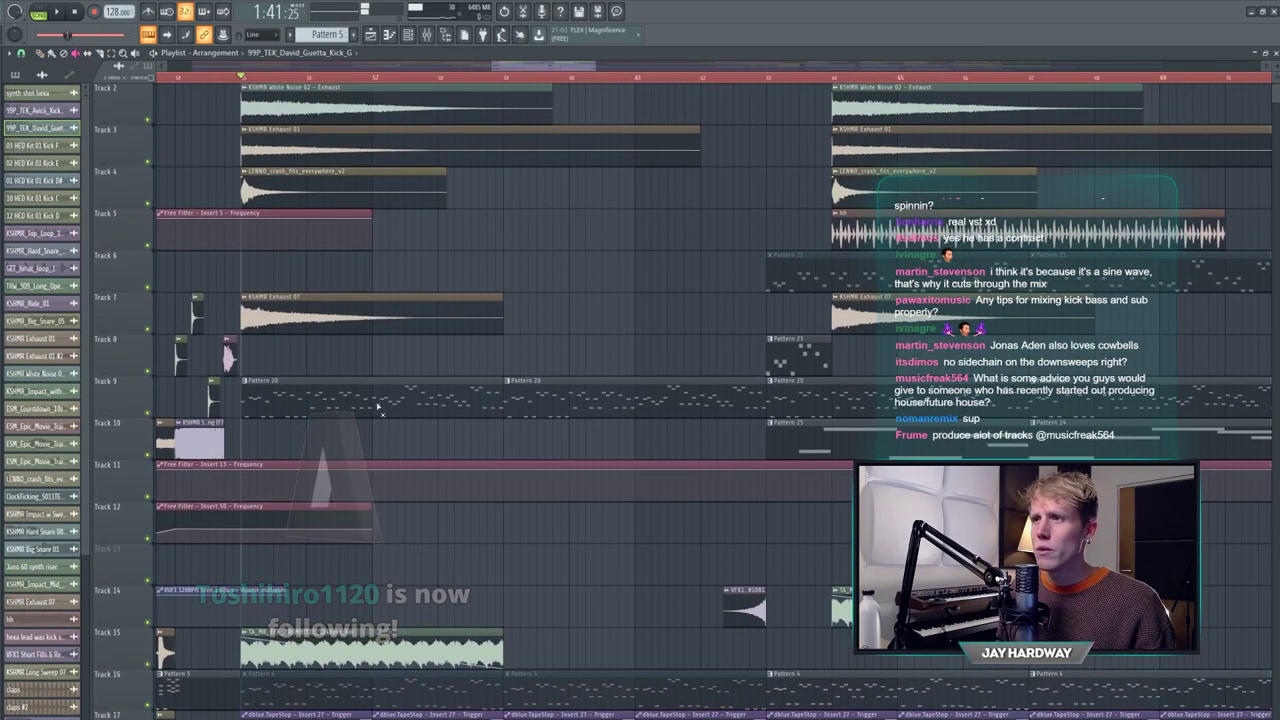
# - Mute the musical and layered kick clips across the first part of the drop, keeping the track 23 kicks, and play it back
pyautogui.scroll(-6, 116, 87)
pyautogui.click(75, 54)
pyautogui.moveTo(248, 396); pyautogui.dragTo(743, 396)
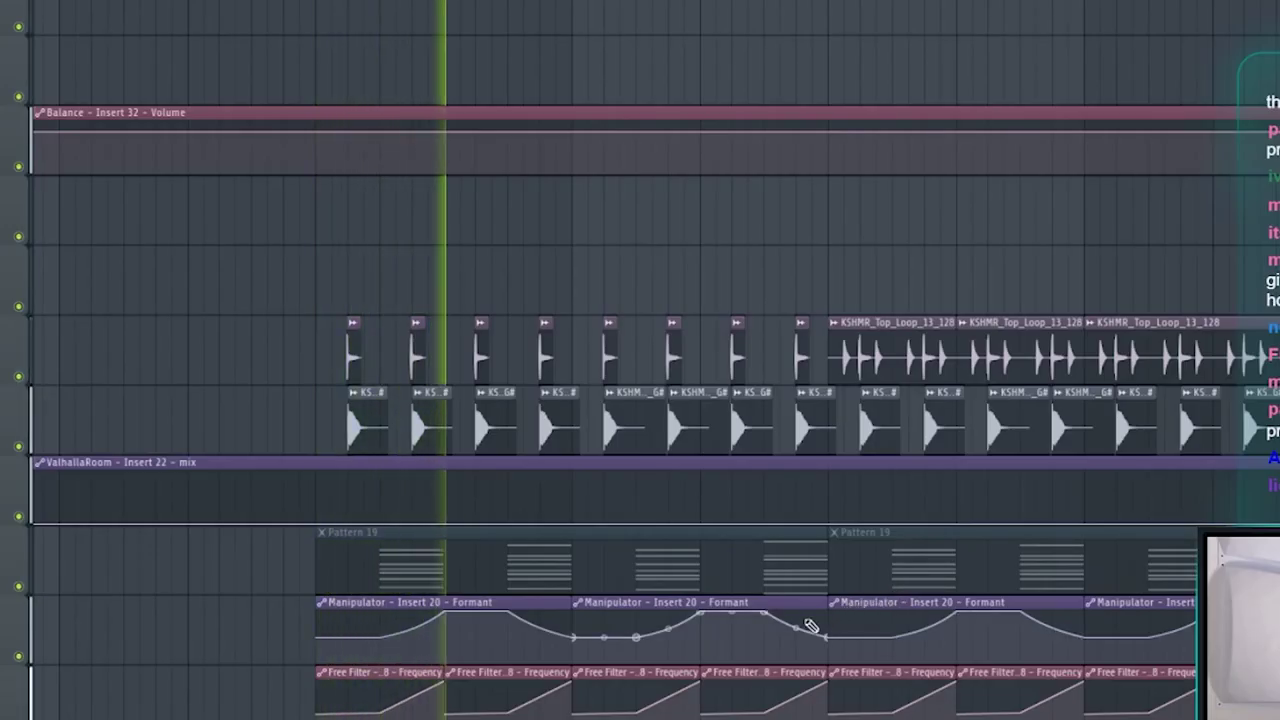
pyautogui.scroll(8, 820, 663)
pyautogui.press('space')
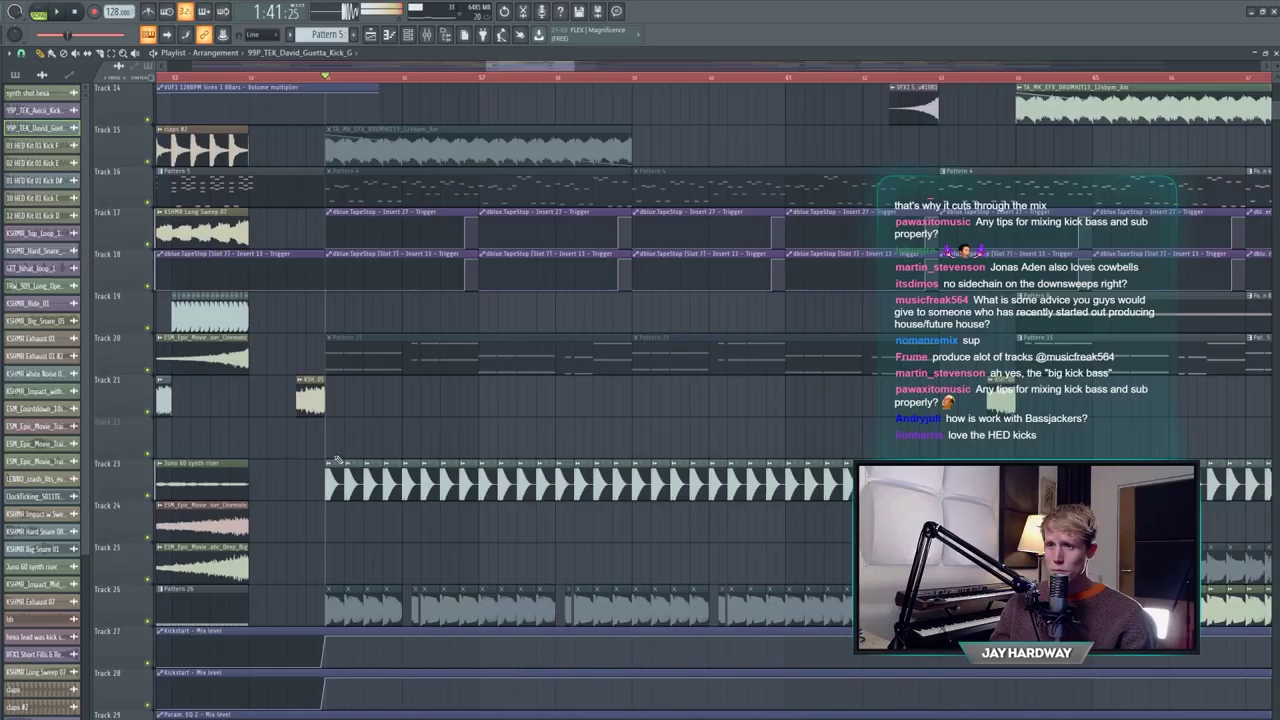
# - Open the 99P_TEK_David_Guetta_Kick_G sample settings and the Transient Processor on its mixer insert 1
pyautogui.scroll(6, 348, 545)
pyautogui.doubleClick(407, 481)
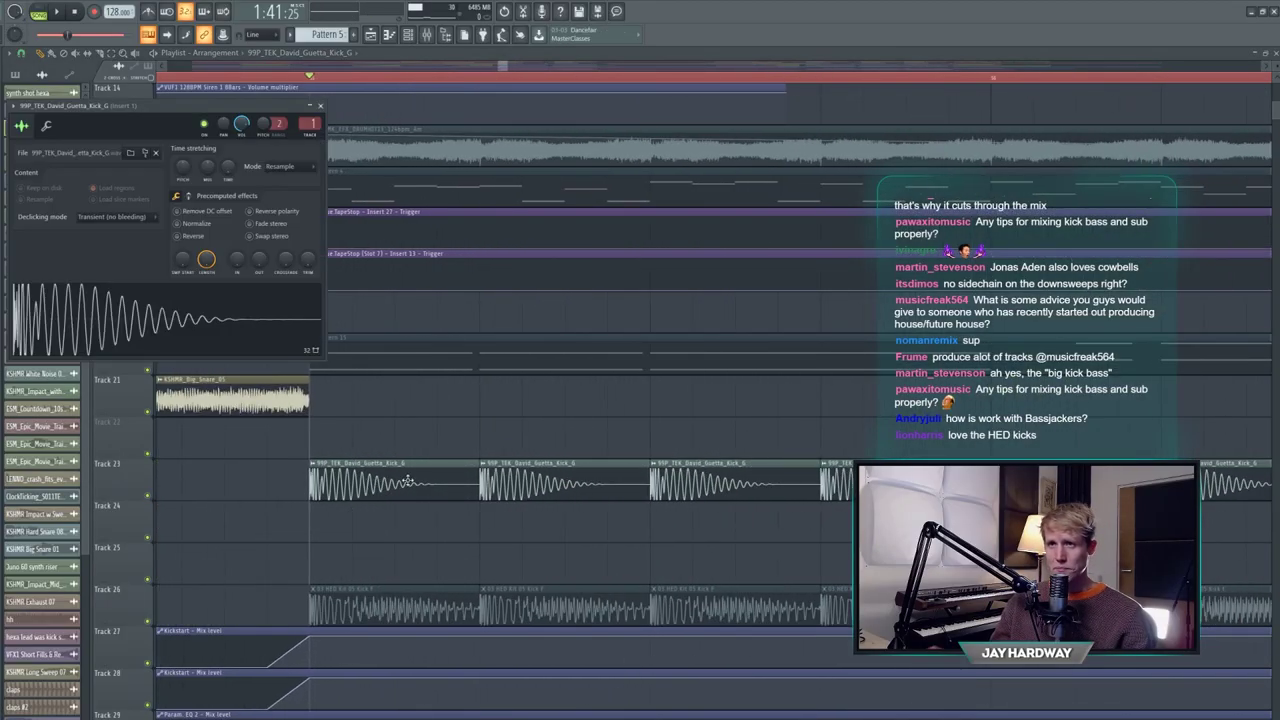
pyautogui.scroll(2, 357, 472)
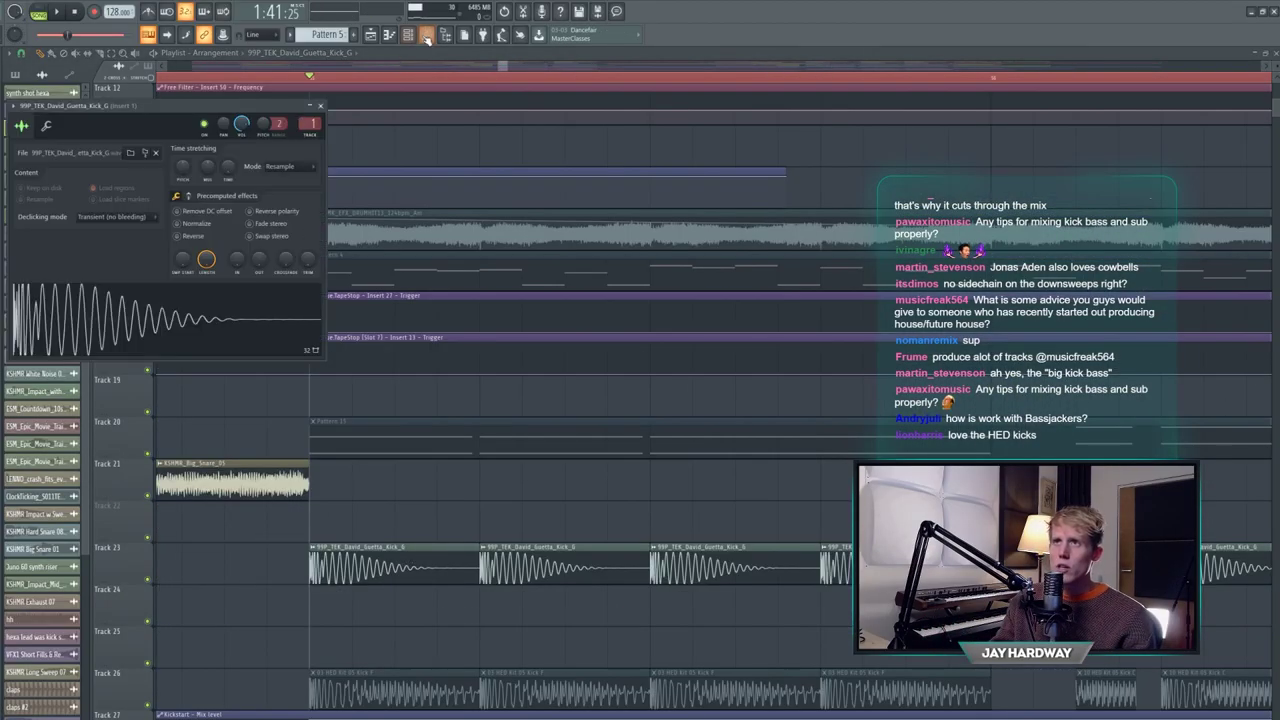
pyautogui.click(427, 35)
pyautogui.click(530, 367)
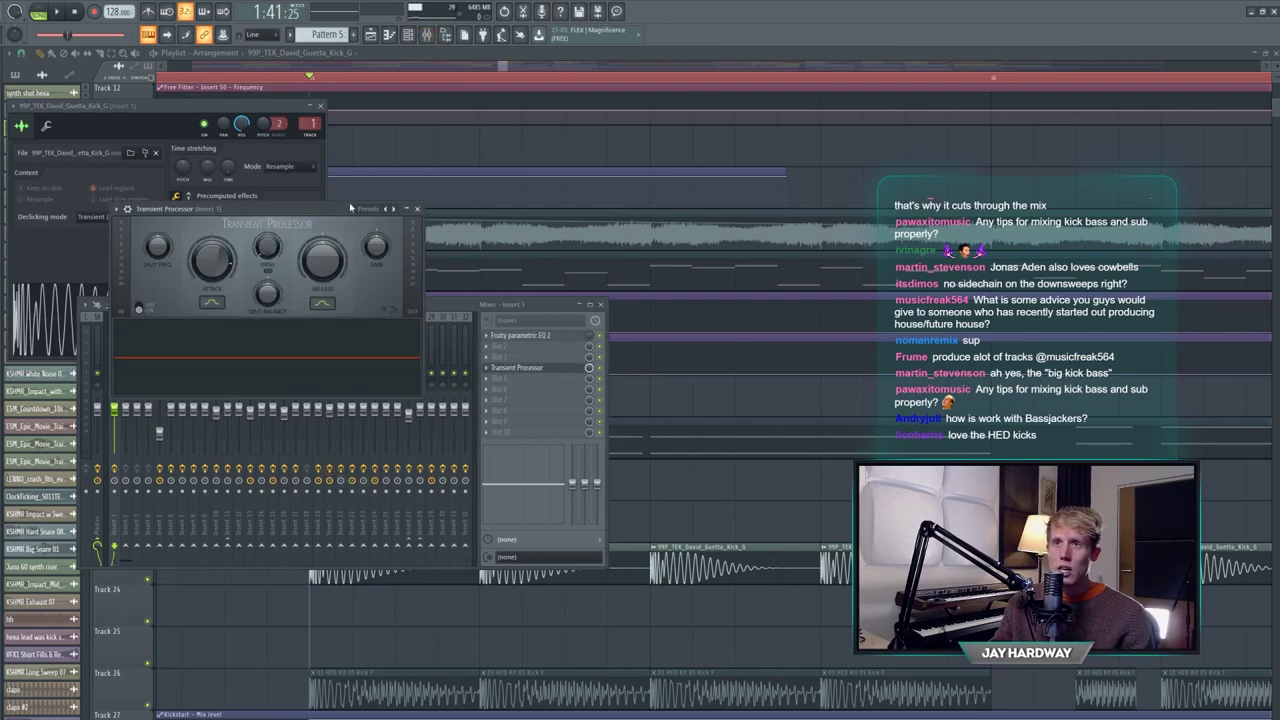
pyautogui.moveTo(259, 216); pyautogui.dragTo(321, 225)
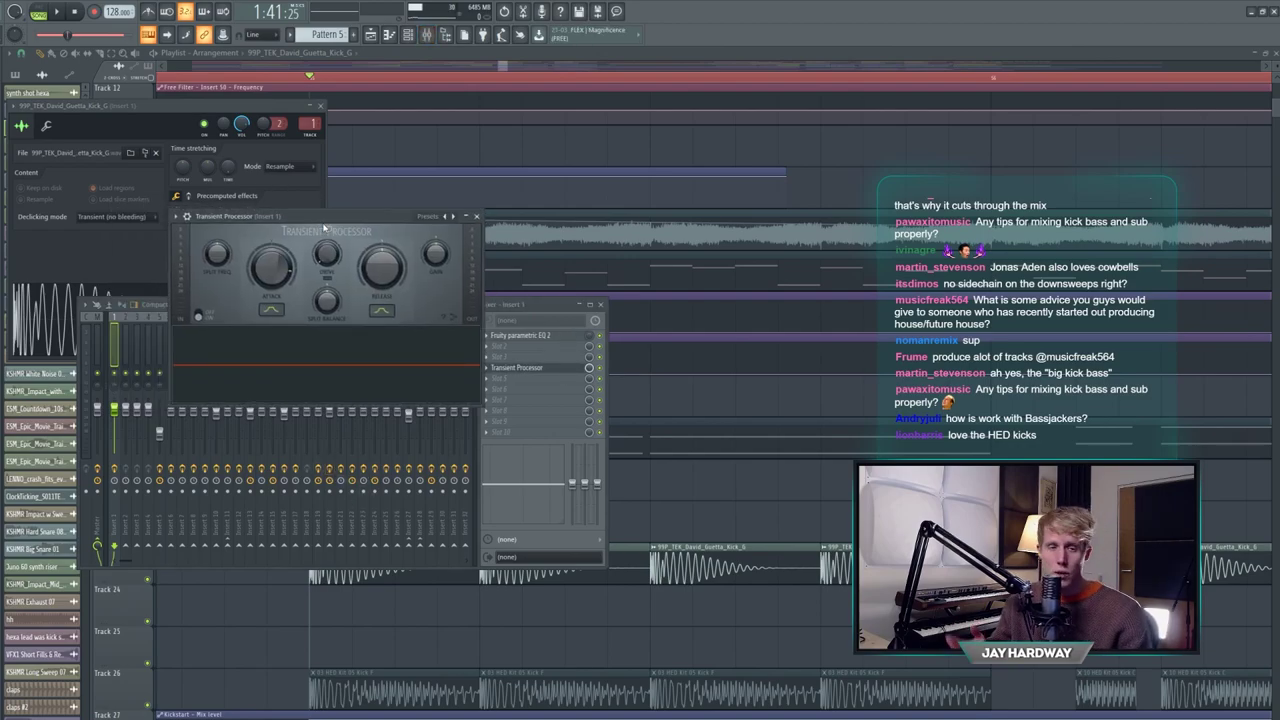
# - Play the drop while viewing the kick's Transient Processor, and close the effect window
pyautogui.press('space')
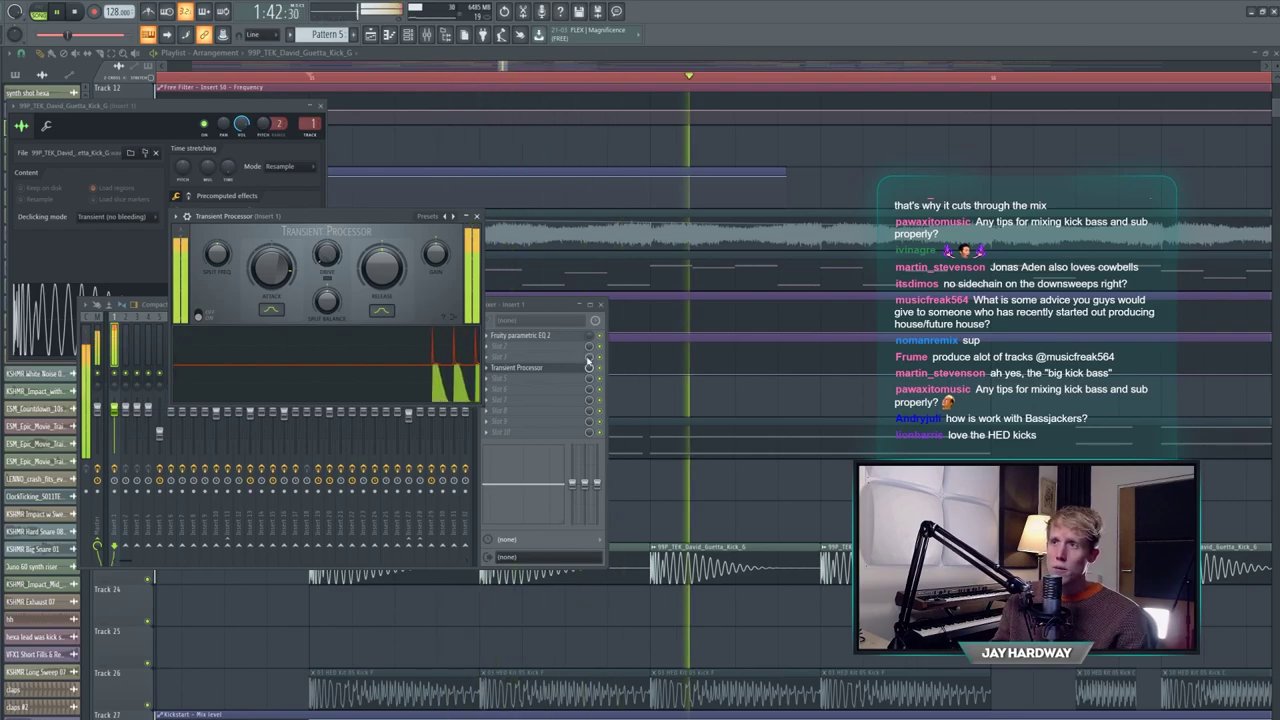
pyautogui.click(476, 216)
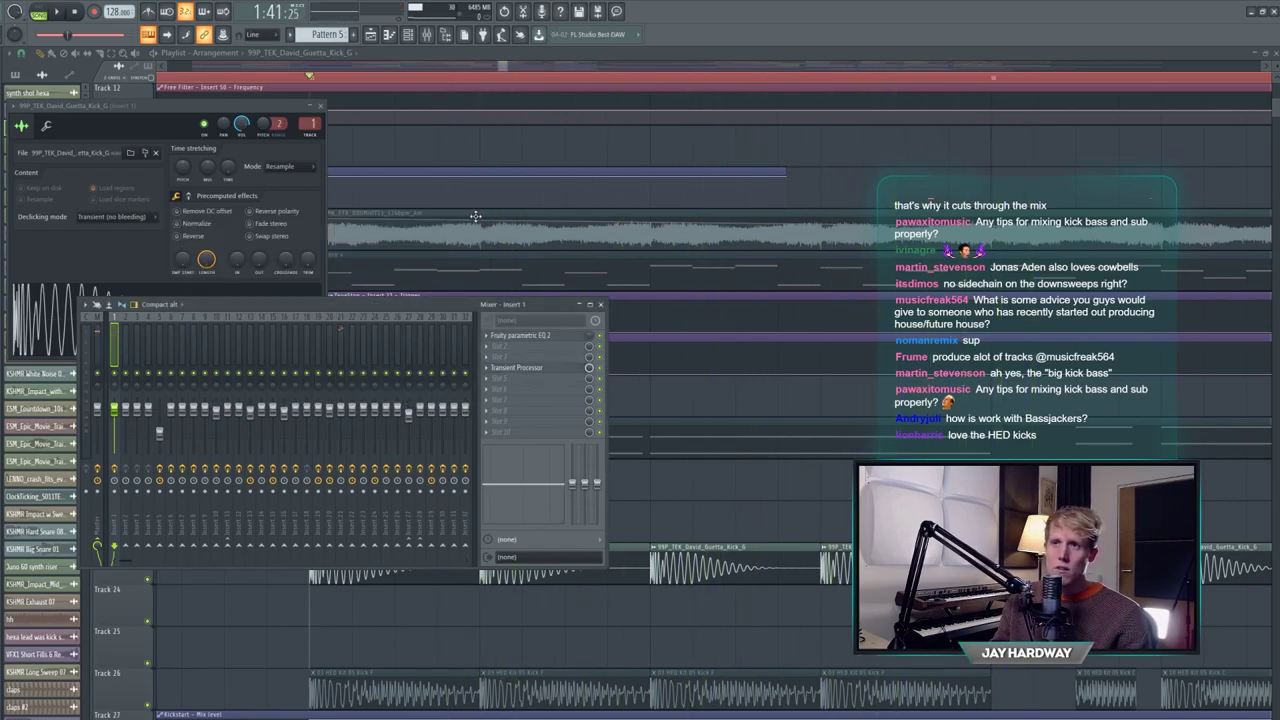
pyautogui.click(530, 368)
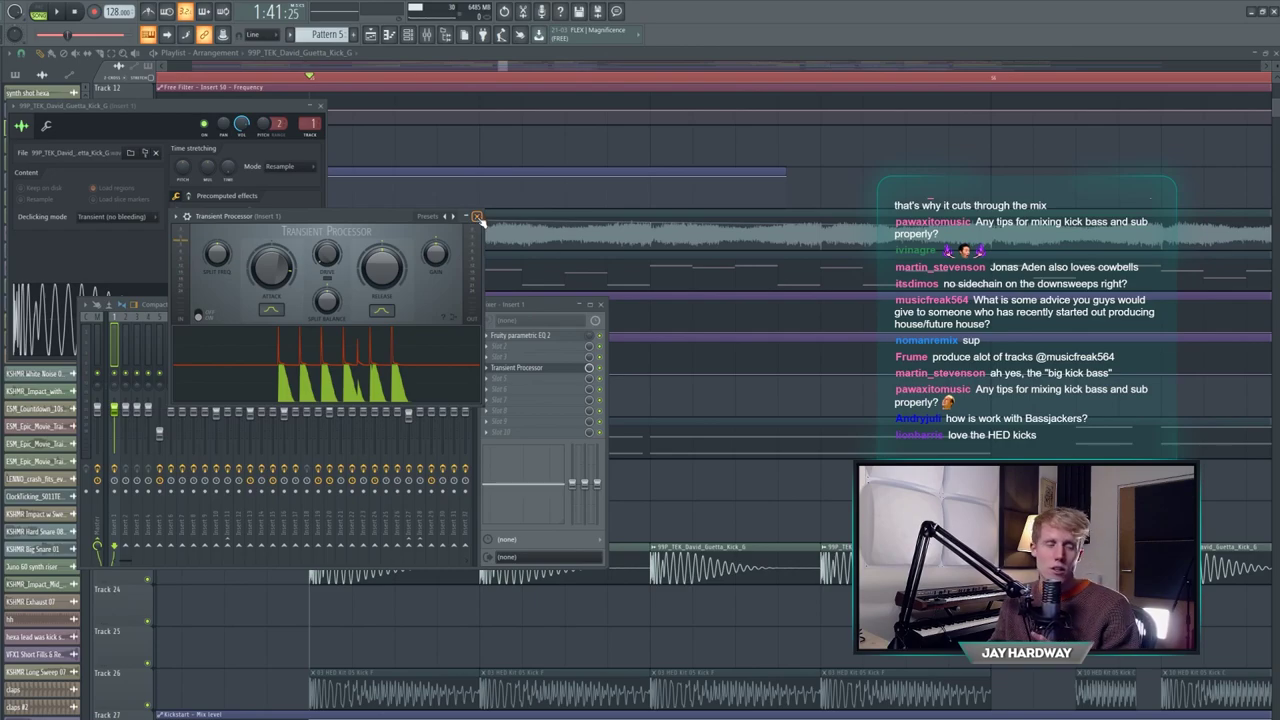
pyautogui.click(478, 217)
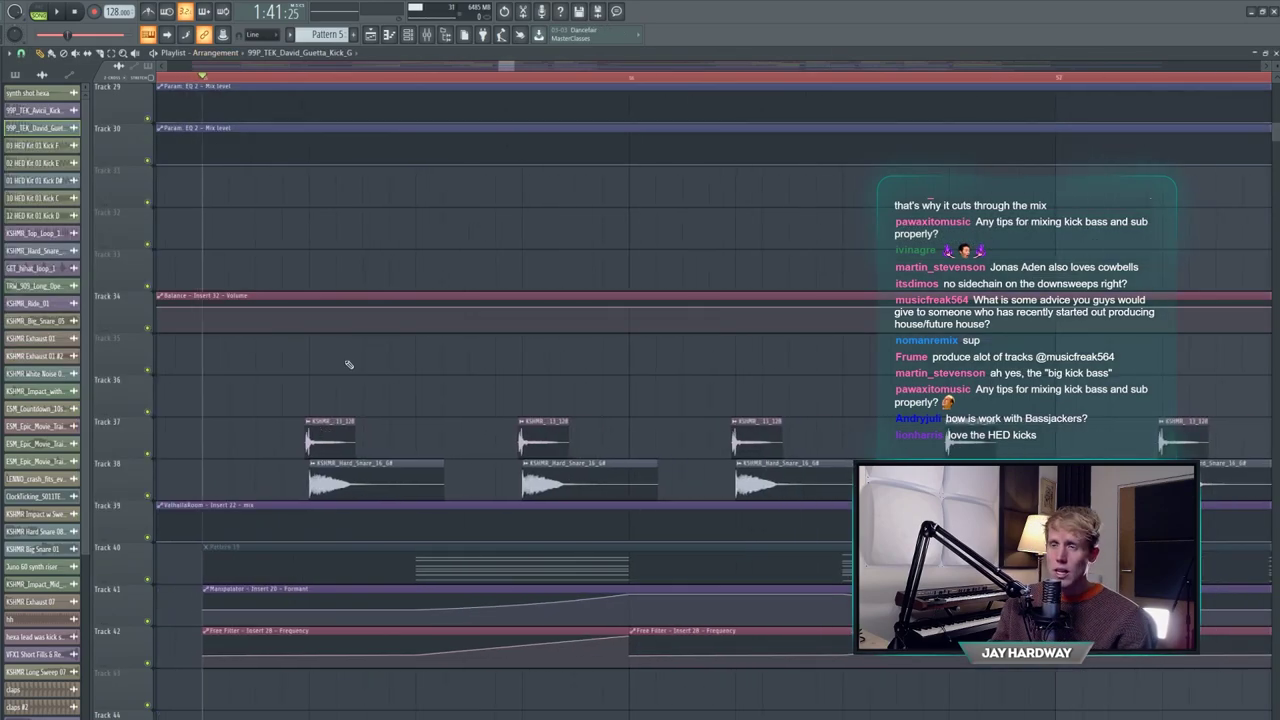
# - Play the drop's drums and mute track 38 with the KSHMR_Hard_Snare clips
pyautogui.scroll(-5, 406, 440)
pyautogui.press('space')
pyautogui.scroll(2, 357, 460)
pyautogui.click(149, 497)
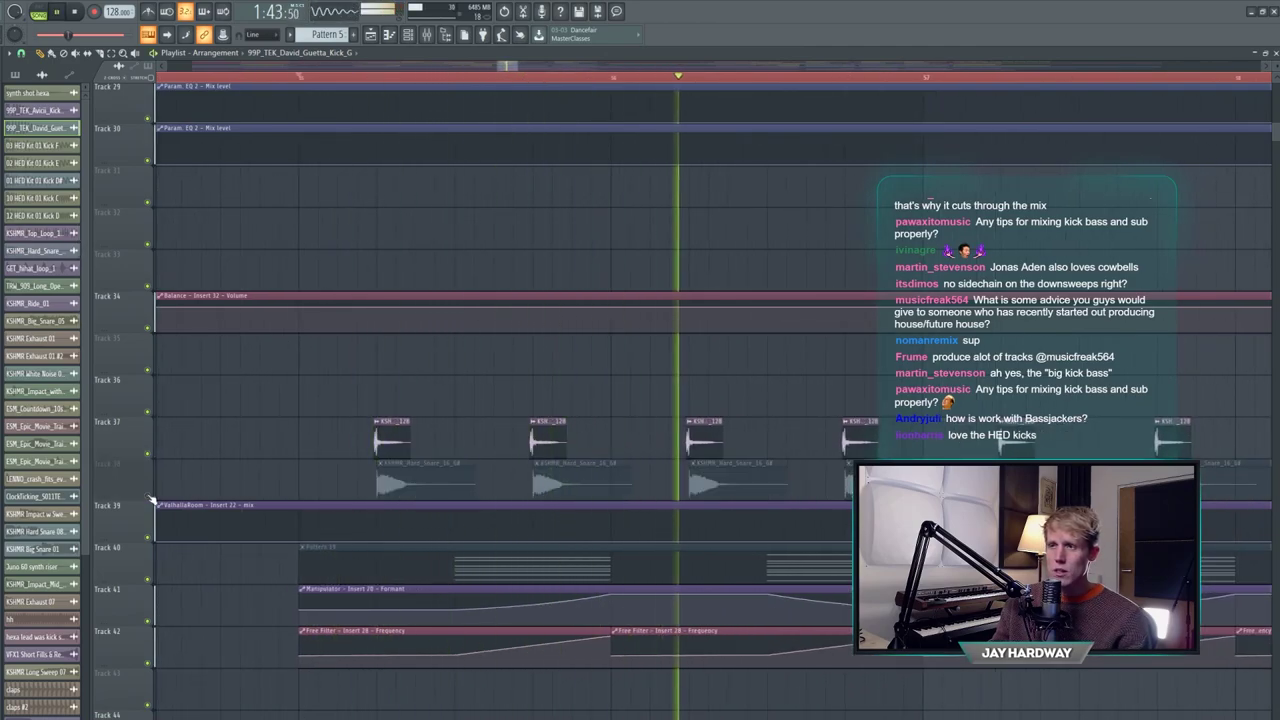
# - Open the KSHMR_Top_Loop_13_128 sample settings on track 37, close them, and play the drop drums with its hits
pyautogui.press('space')
pyautogui.doubleClick(394, 422)
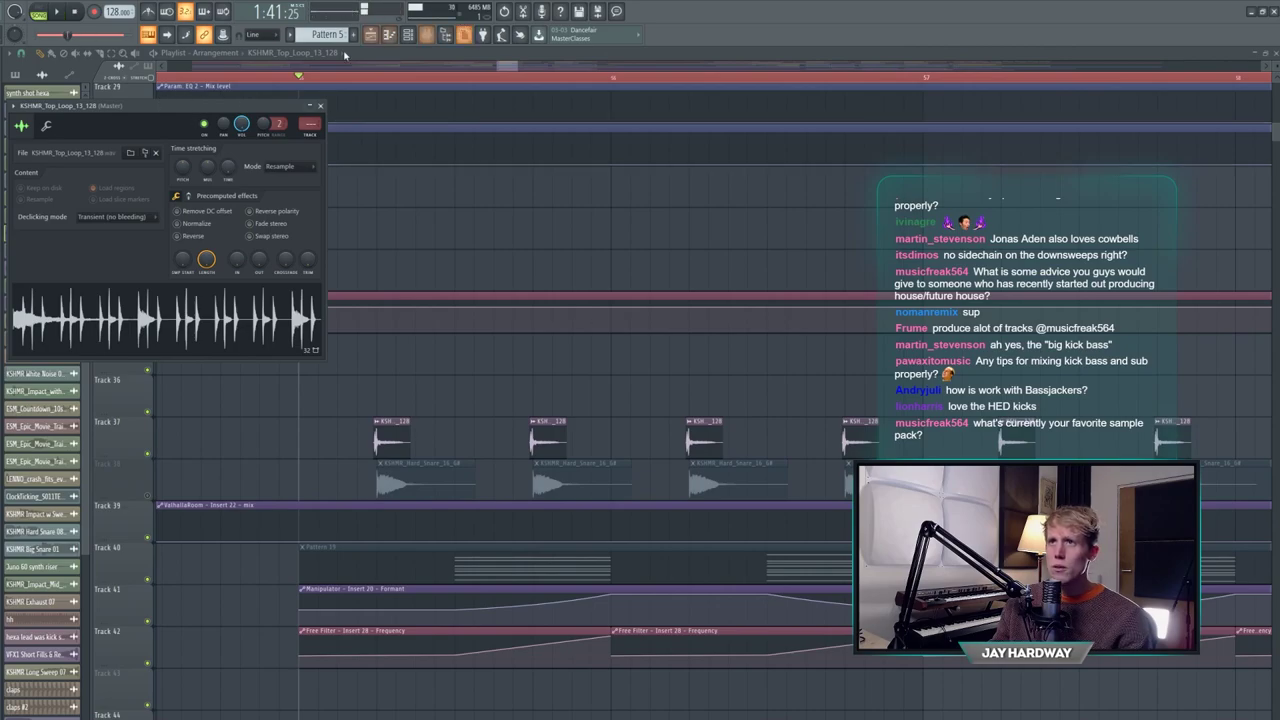
pyautogui.click(320, 106)
pyautogui.press('space')
pyautogui.scroll(-3, 370, 395)
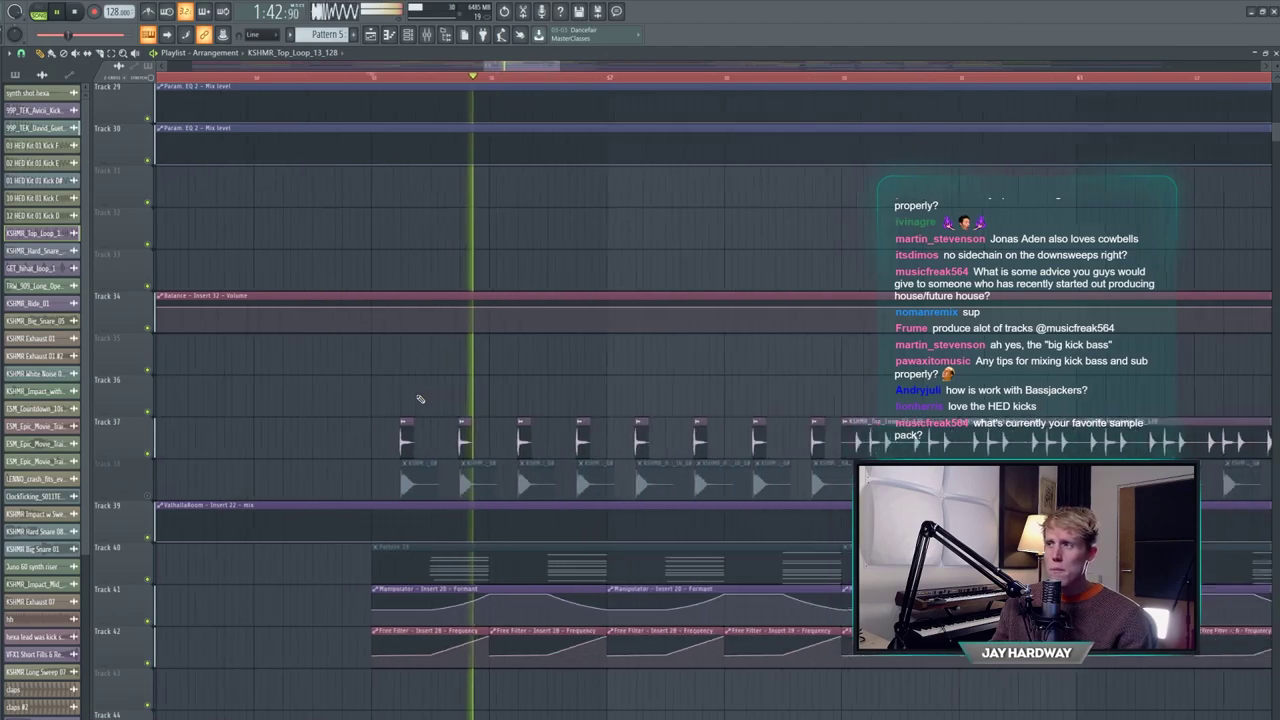
pyautogui.press('space')
# - View the KSHMR_Hard_Snare_16_G# sample settings and the Fruity parametric EQ 2 on its mixer insert 21
pyautogui.doubleClick(398, 483)
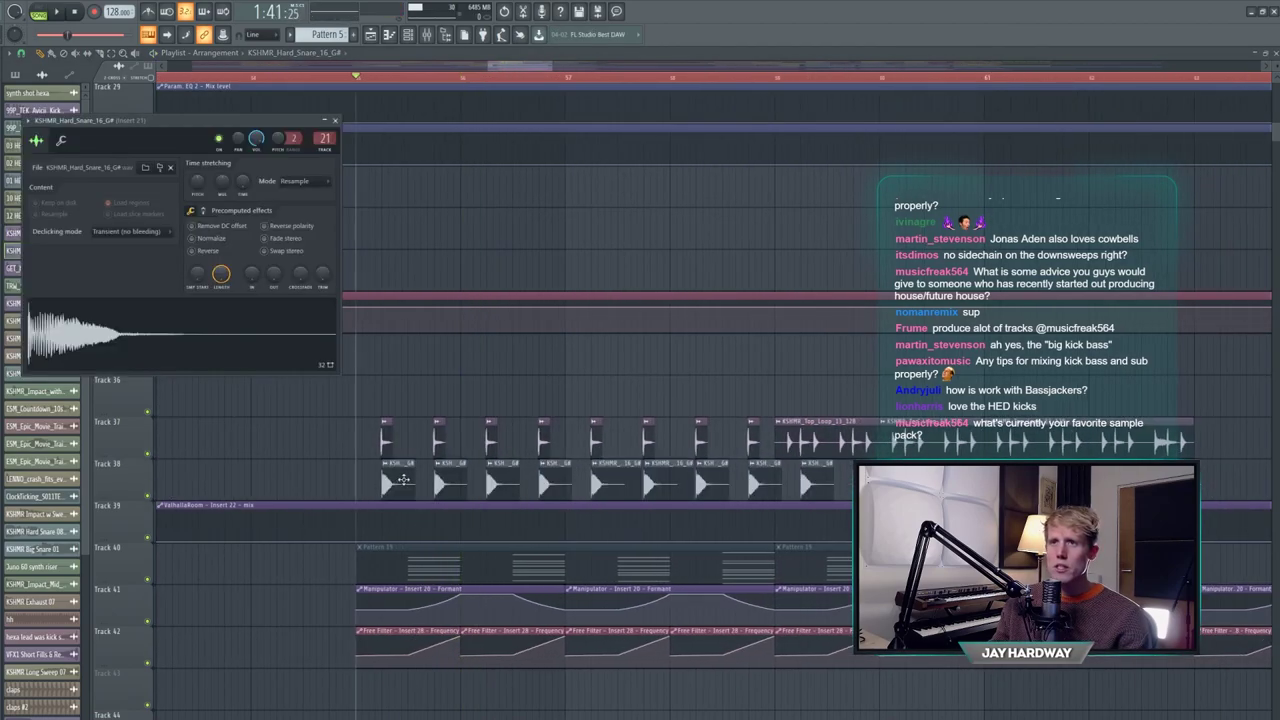
pyautogui.click(427, 35)
pyautogui.click(567, 343)
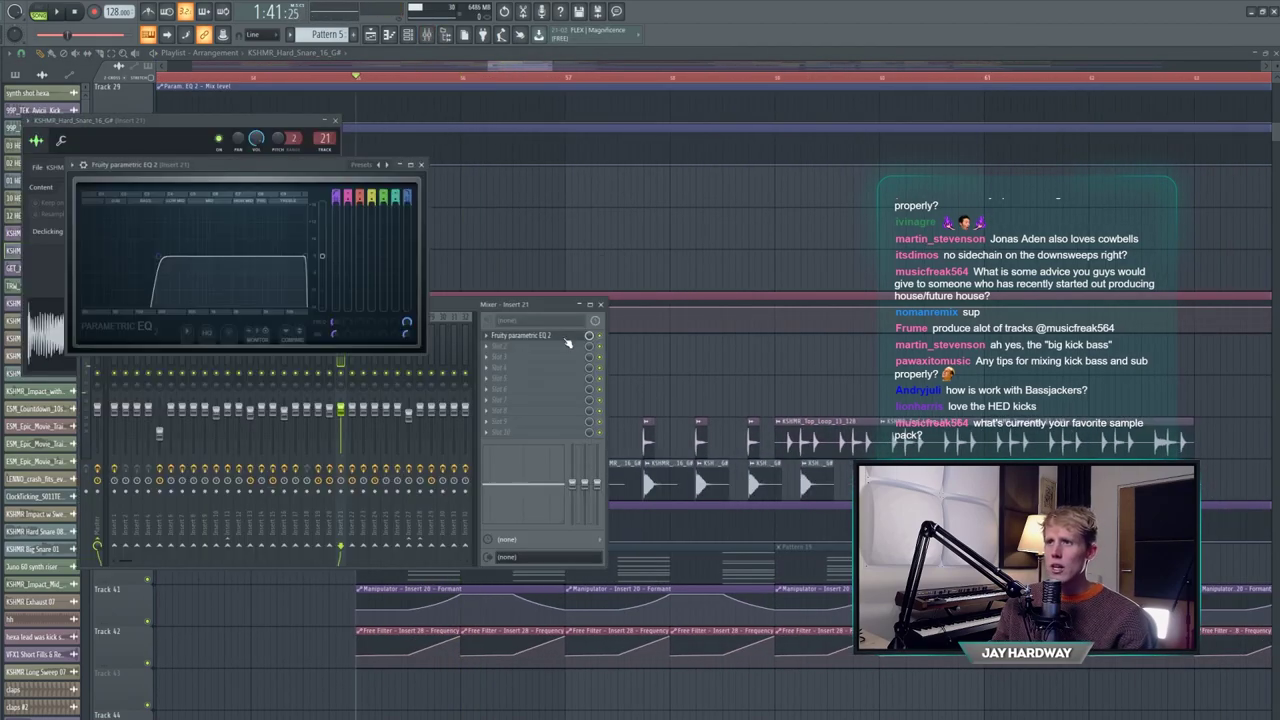
pyautogui.click(601, 338)
# - Play the drop drums with the snare layer and bring the kick clips on tracks 23 and 26 into view
pyautogui.press('space')
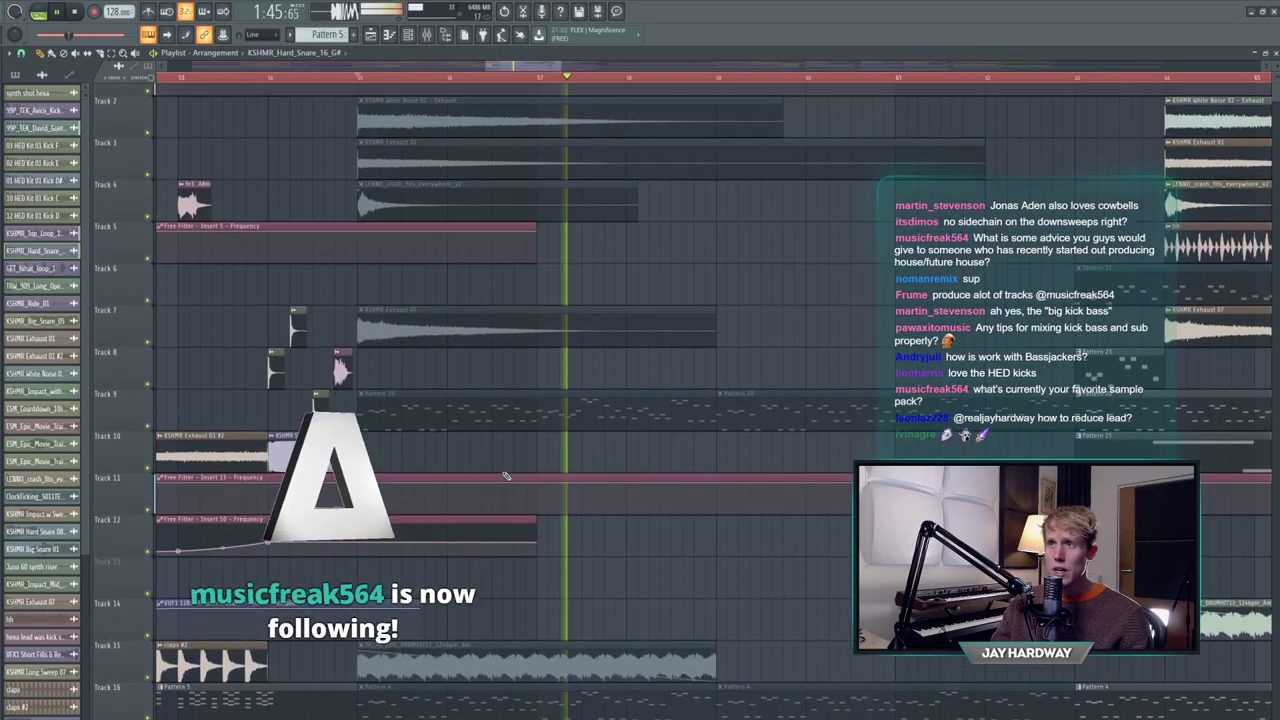
pyautogui.scroll(-6, 504, 475)
pyautogui.press('space')
pyautogui.scroll(-4, 500, 475)
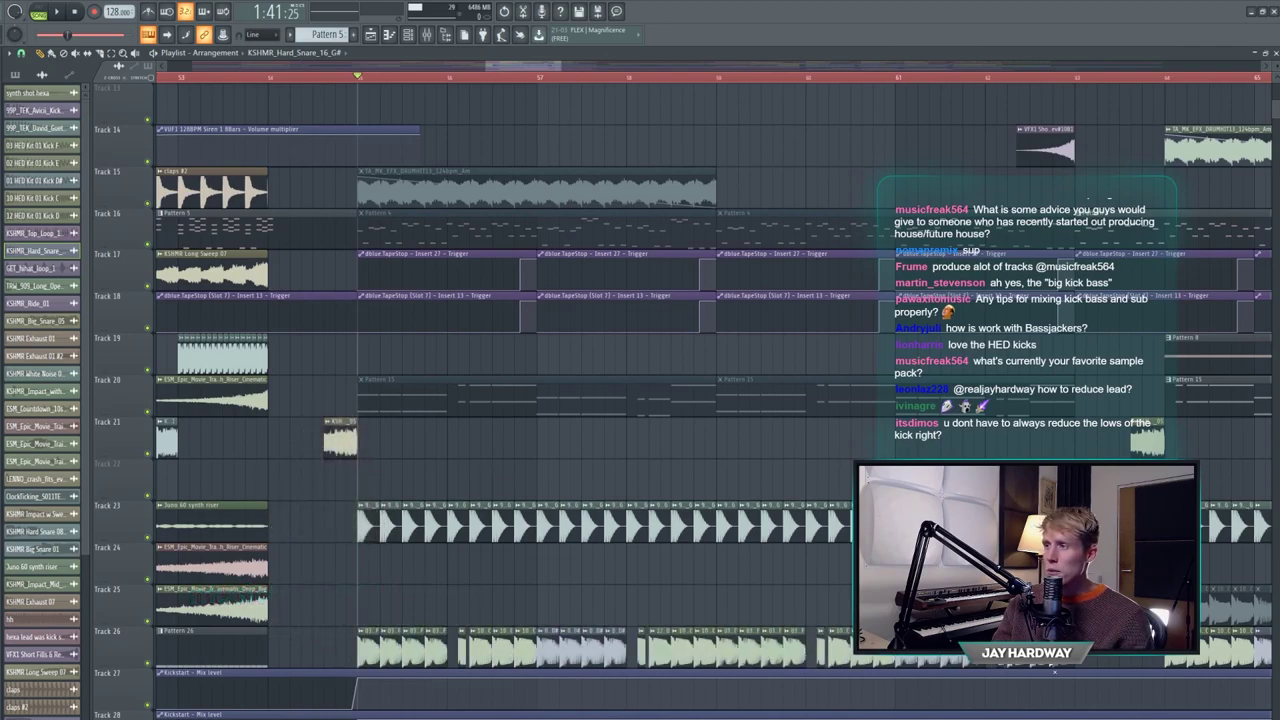
pyautogui.press('space')
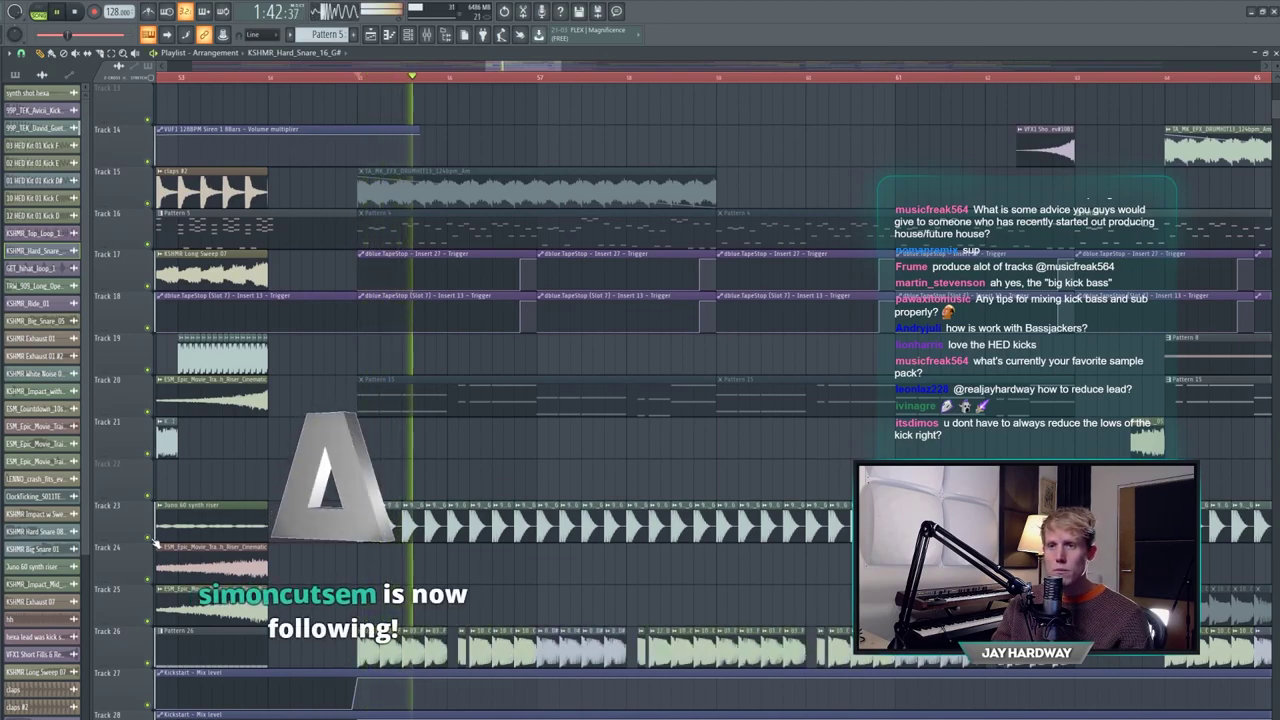
# - View the 03 HED Kit 05 Kick F sample settings and play the drop with the musical kicks on track 26
pyautogui.scroll(3, 356, 560)
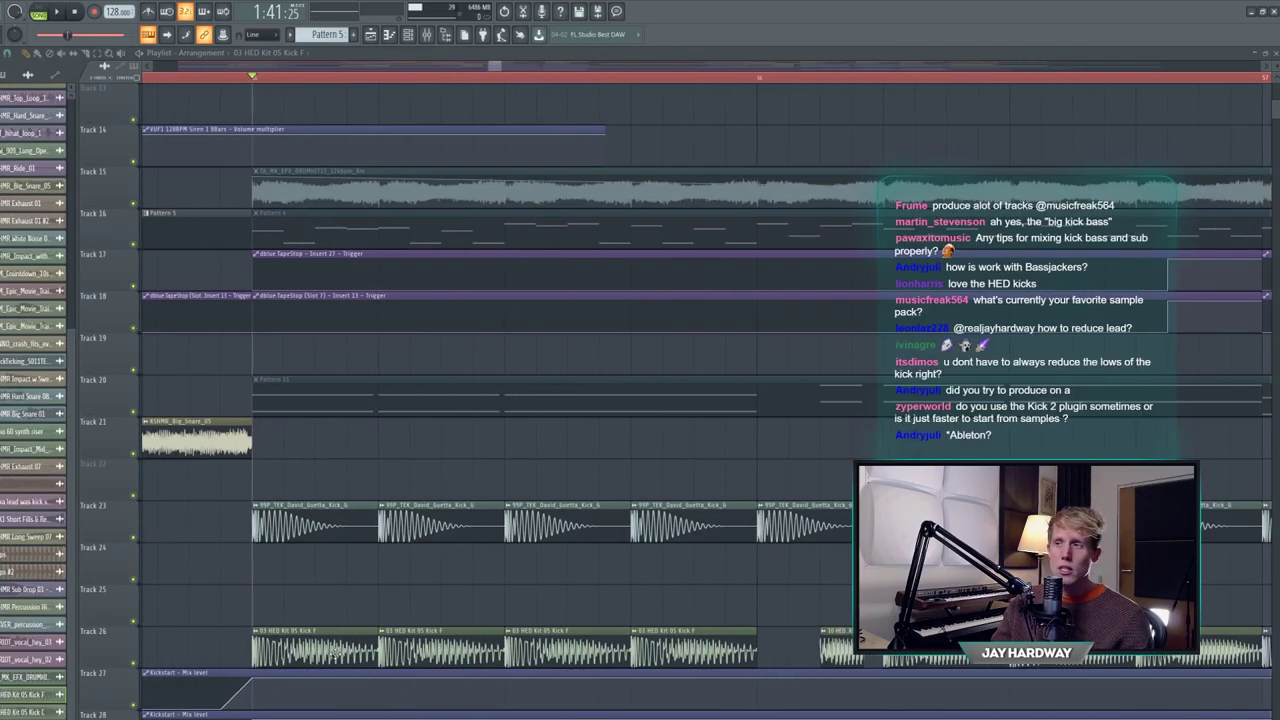
pyautogui.doubleClick(336, 651)
pyautogui.click(365, 165)
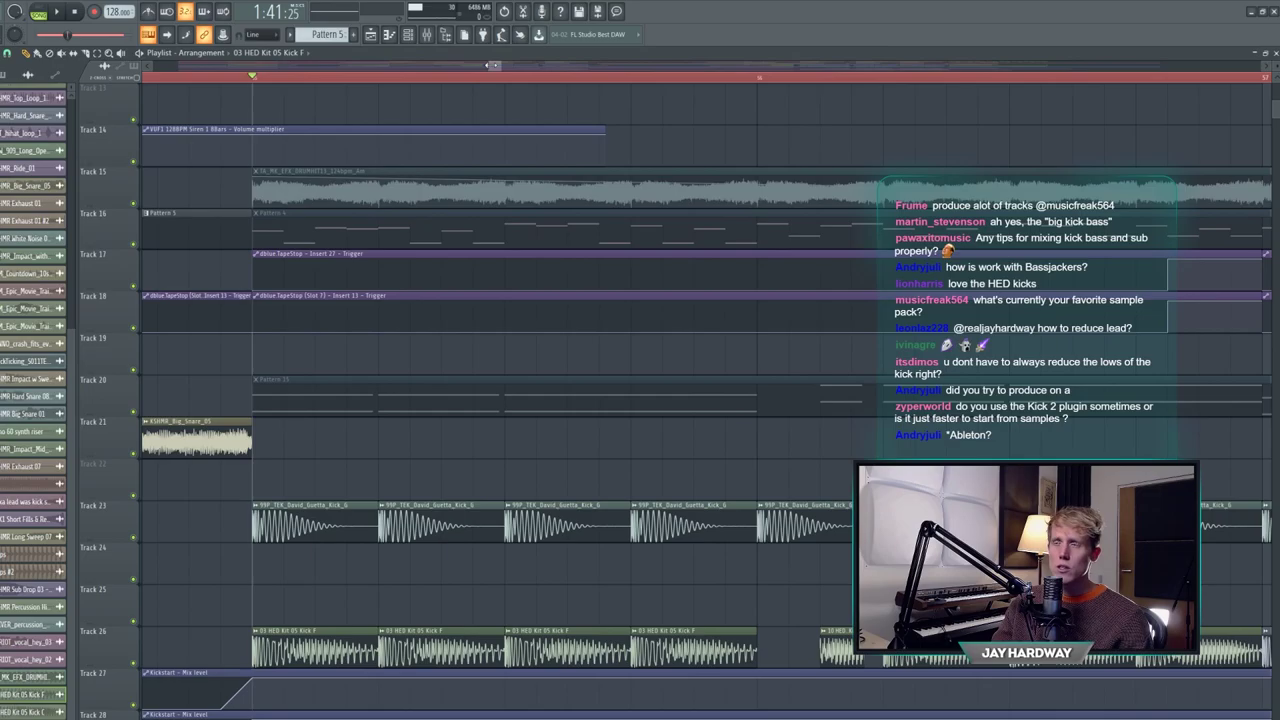
pyautogui.scroll(-3, 1010, 640)
pyautogui.scroll(2, 1130, 650)
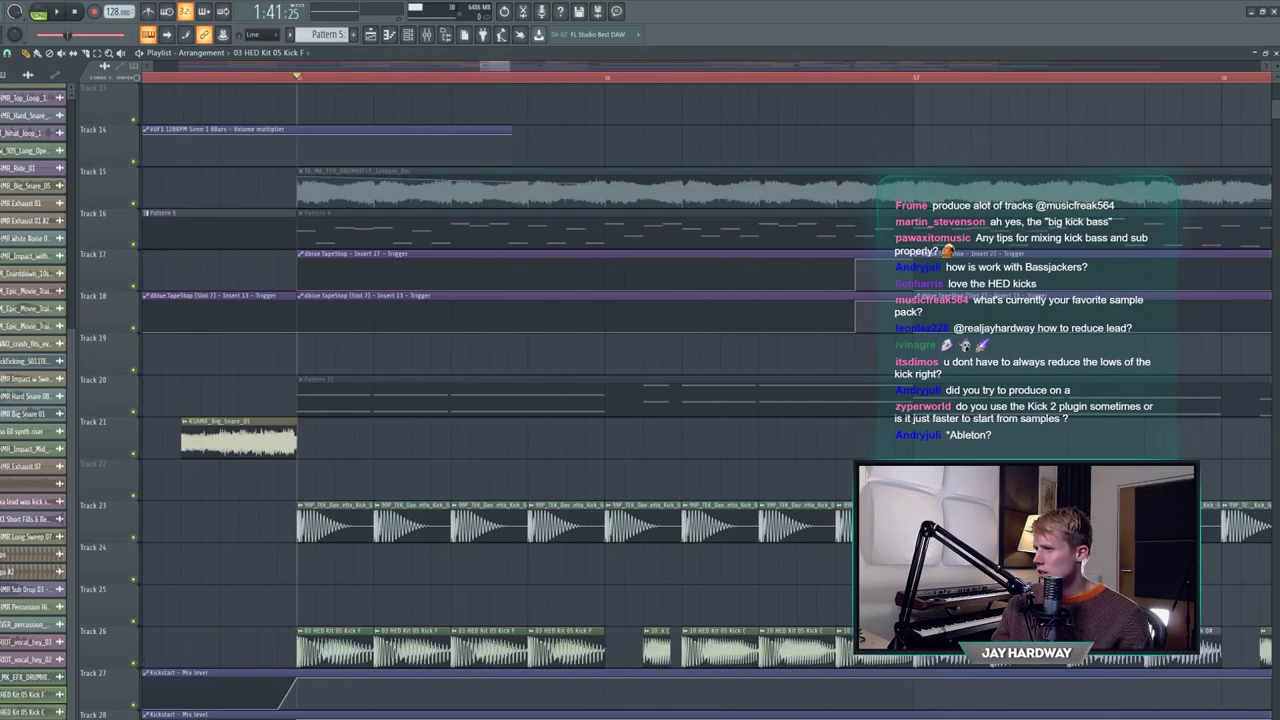
pyautogui.scroll(-7, 1150, 655)
pyautogui.scroll(7, 1218, 656)
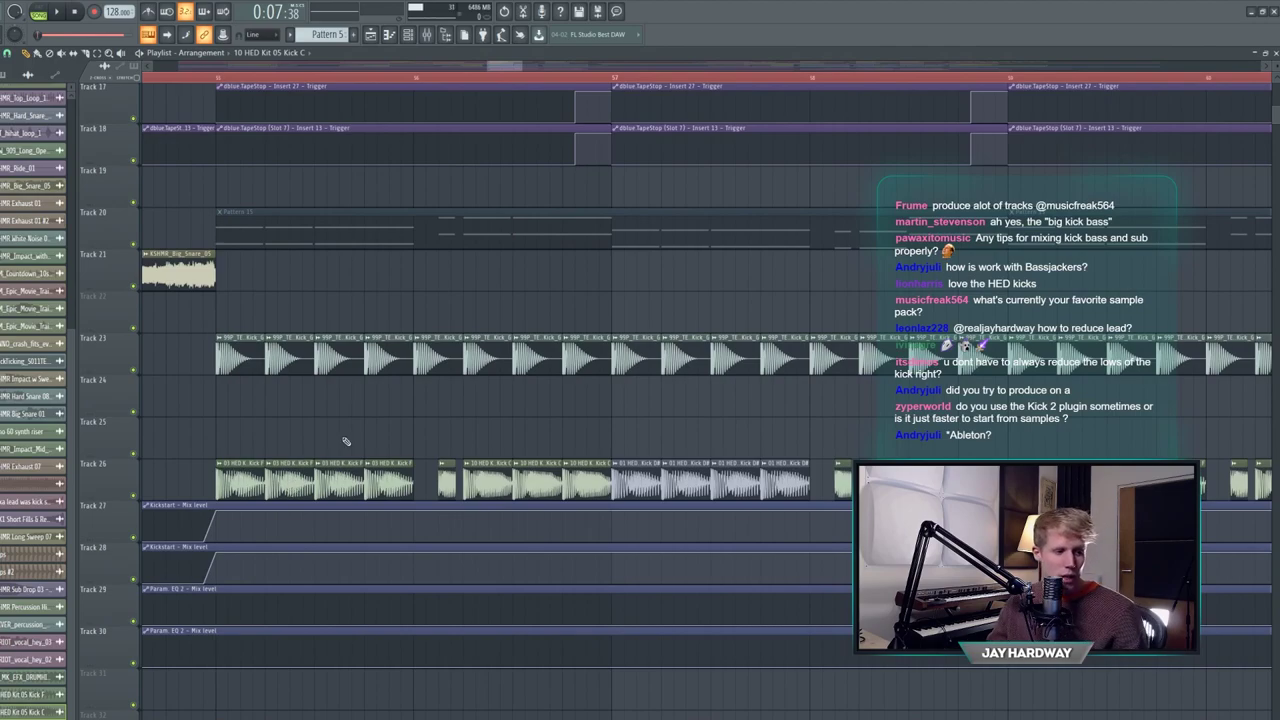
pyautogui.press('space')
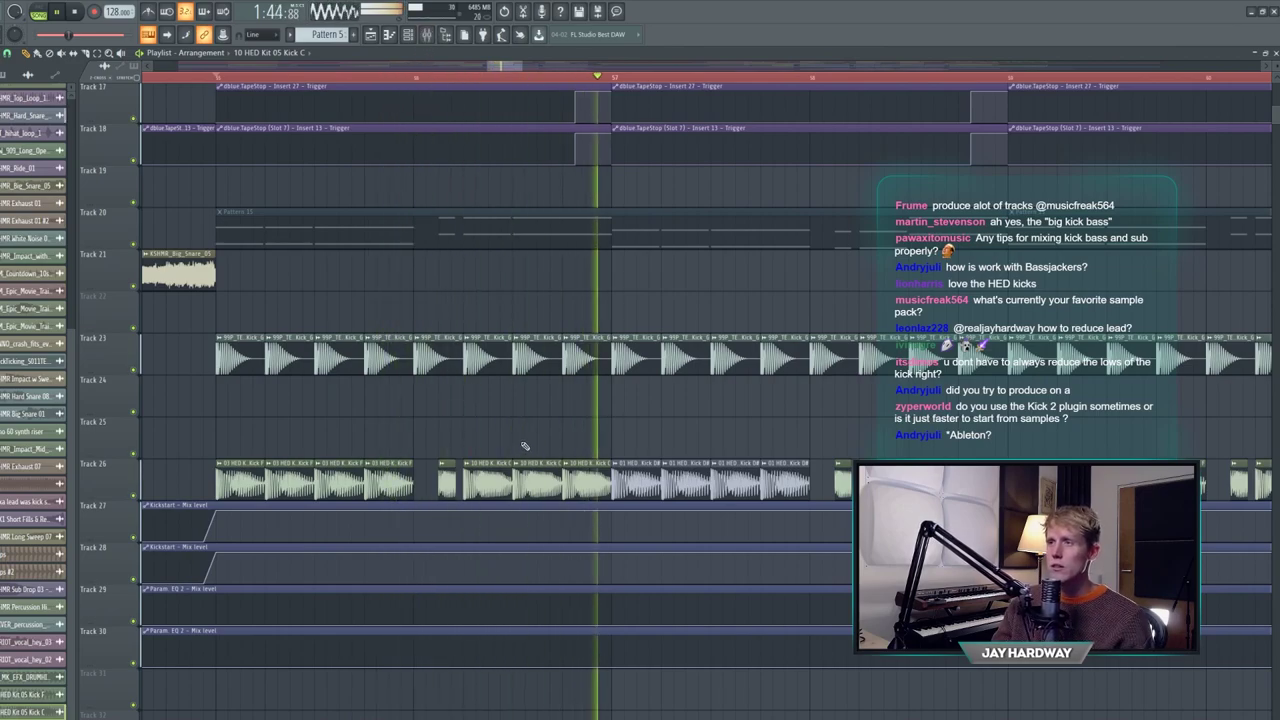
pyautogui.press('space')
# - Place the playhead just before bar 57 and open the dblue.TapeStop effect on mixer insert 27
pyautogui.click(562, 76)
pyautogui.scroll(3, 596, 294)
pyautogui.click(430, 37)
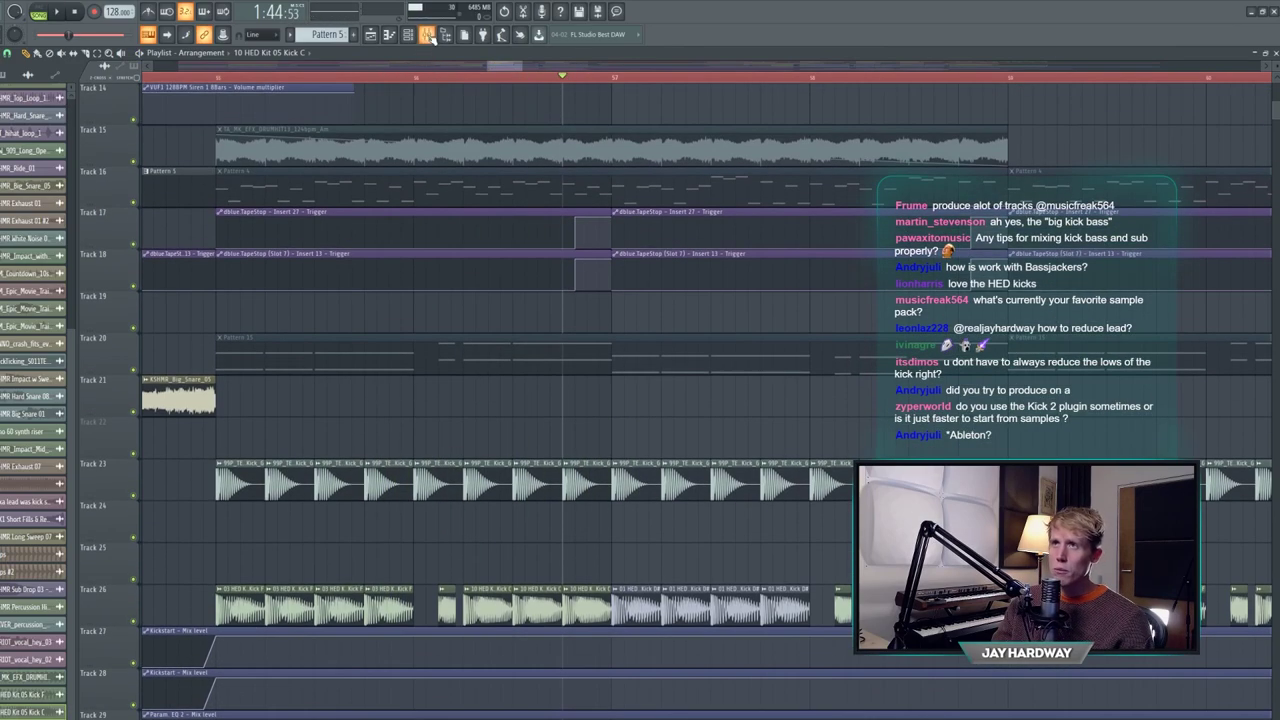
pyautogui.click(428, 35)
pyautogui.click(396, 340)
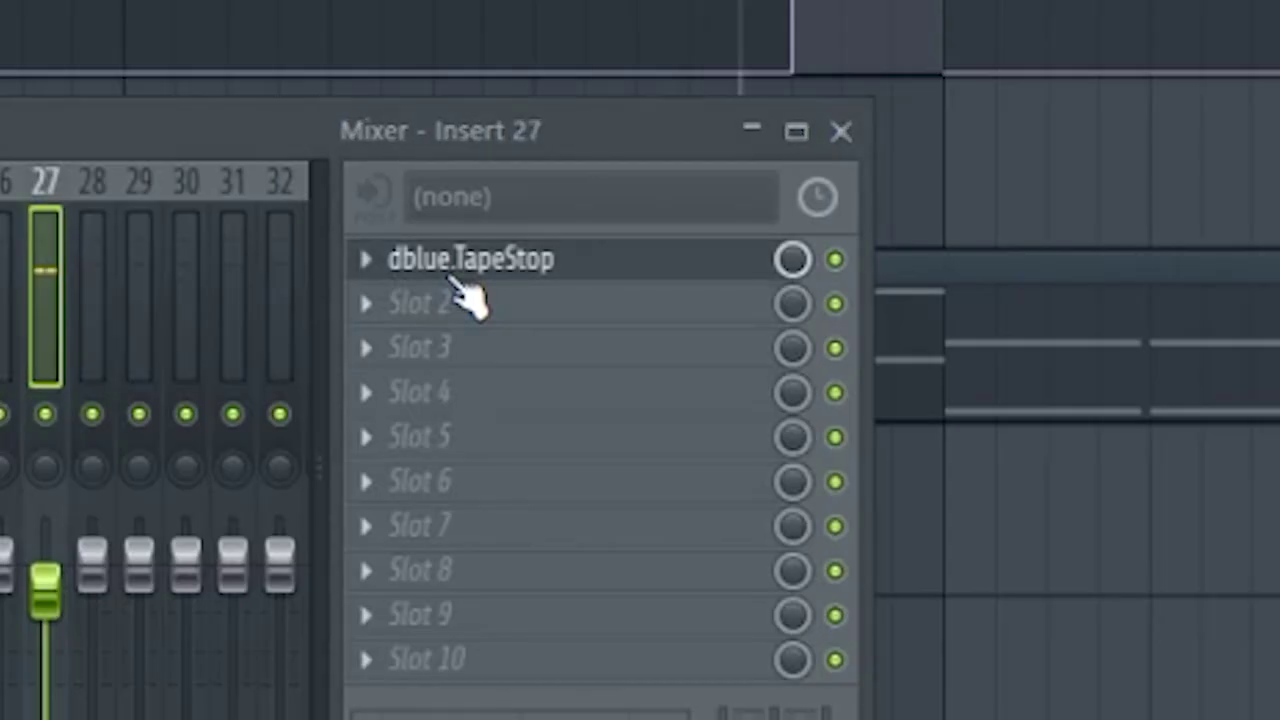
pyautogui.click(493, 338)
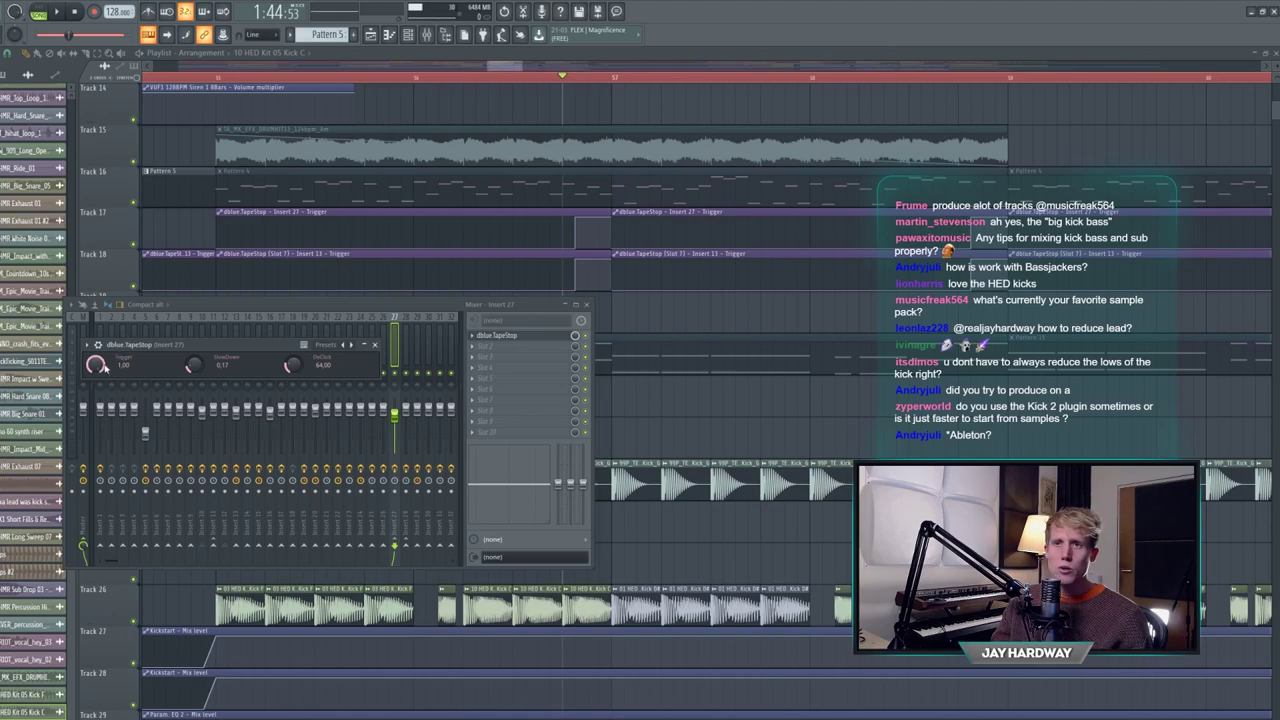
# - Open Kickstart and FabFilter Pro-Q 2 on the 10 HED Kit 05 Kick C's mixer insert 10 and inspect the low-cut band
pyautogui.click(500, 68)
pyautogui.scroll(5, 605, 290)
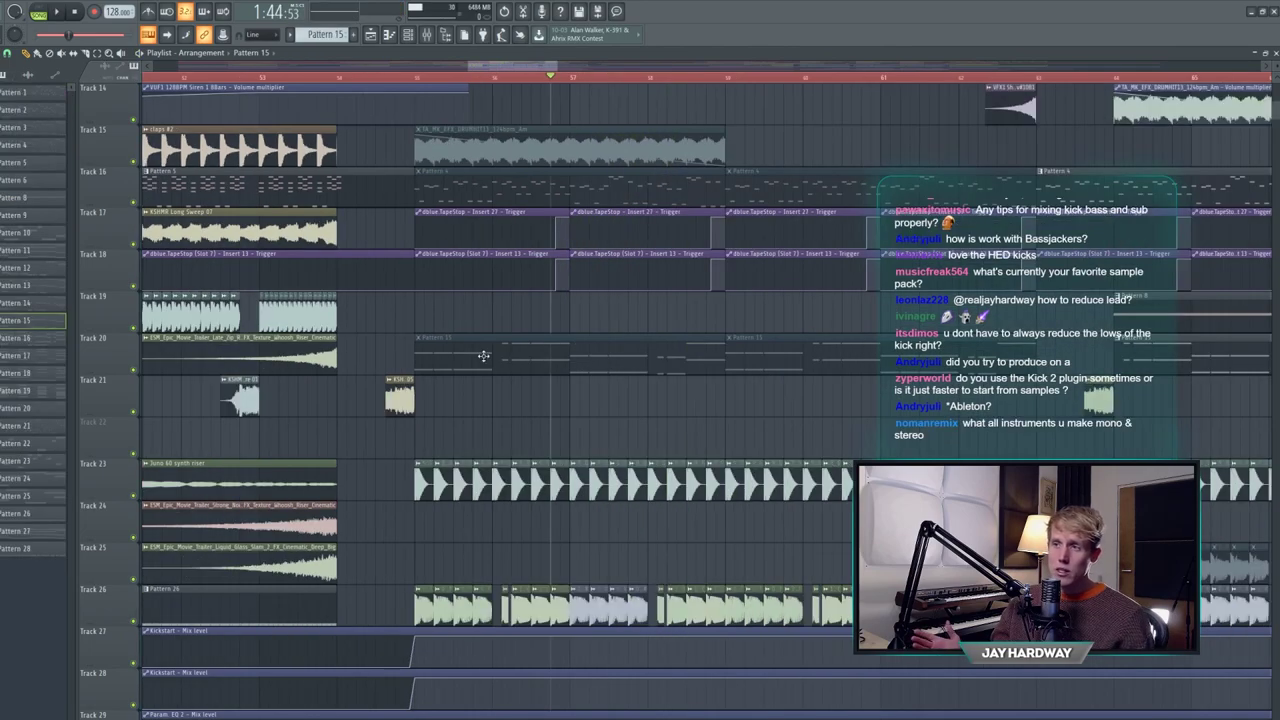
pyautogui.click(426, 34)
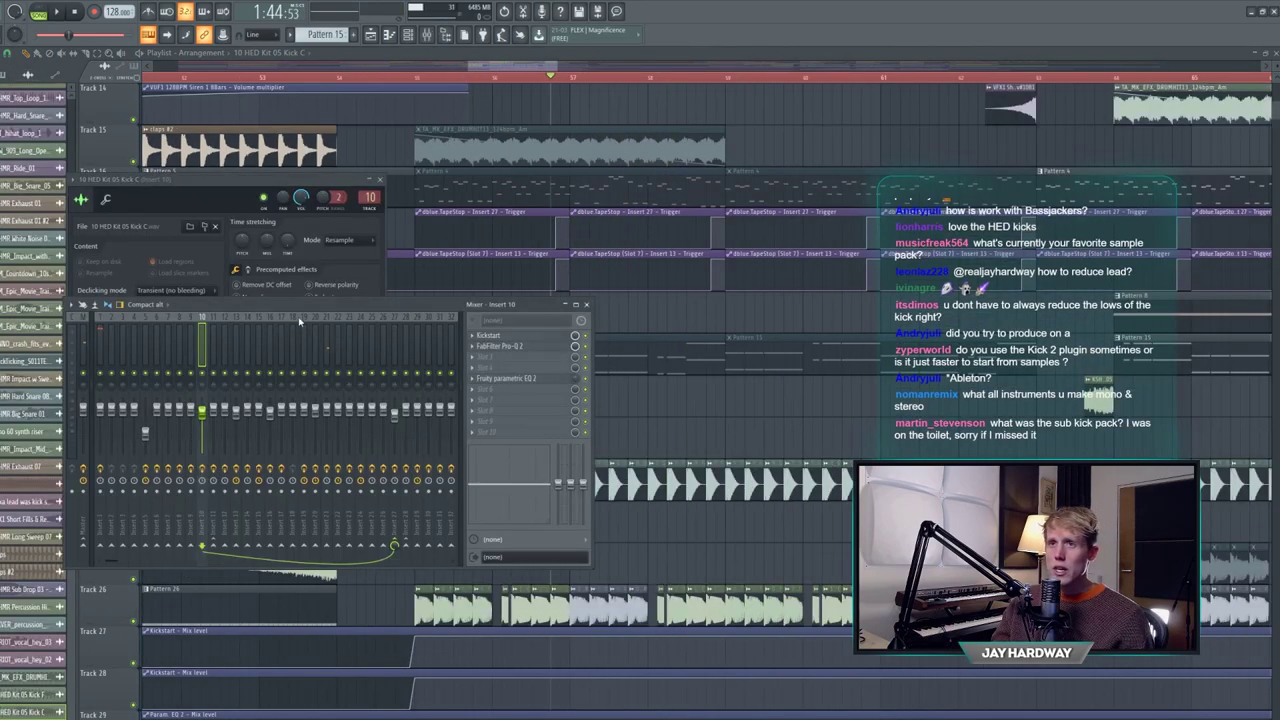
pyautogui.click(490, 336)
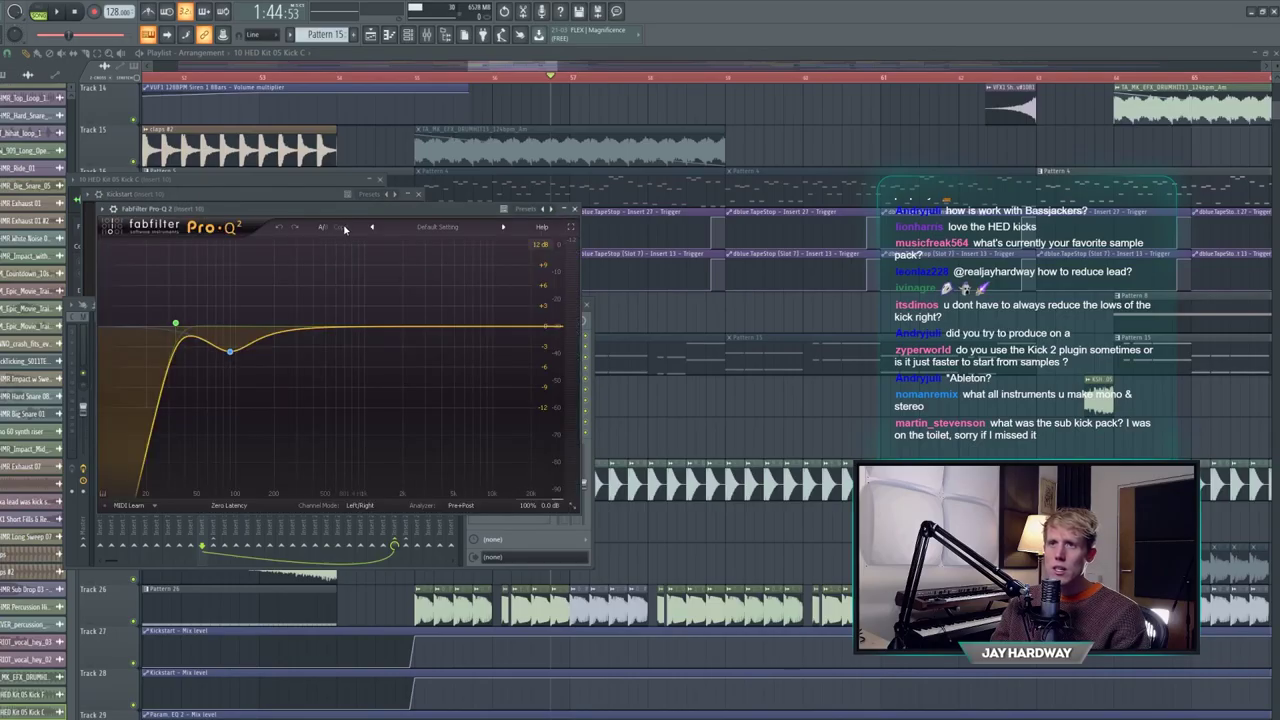
pyautogui.moveTo(346, 209); pyautogui.dragTo(468, 228)
pyautogui.moveTo(298, 343)
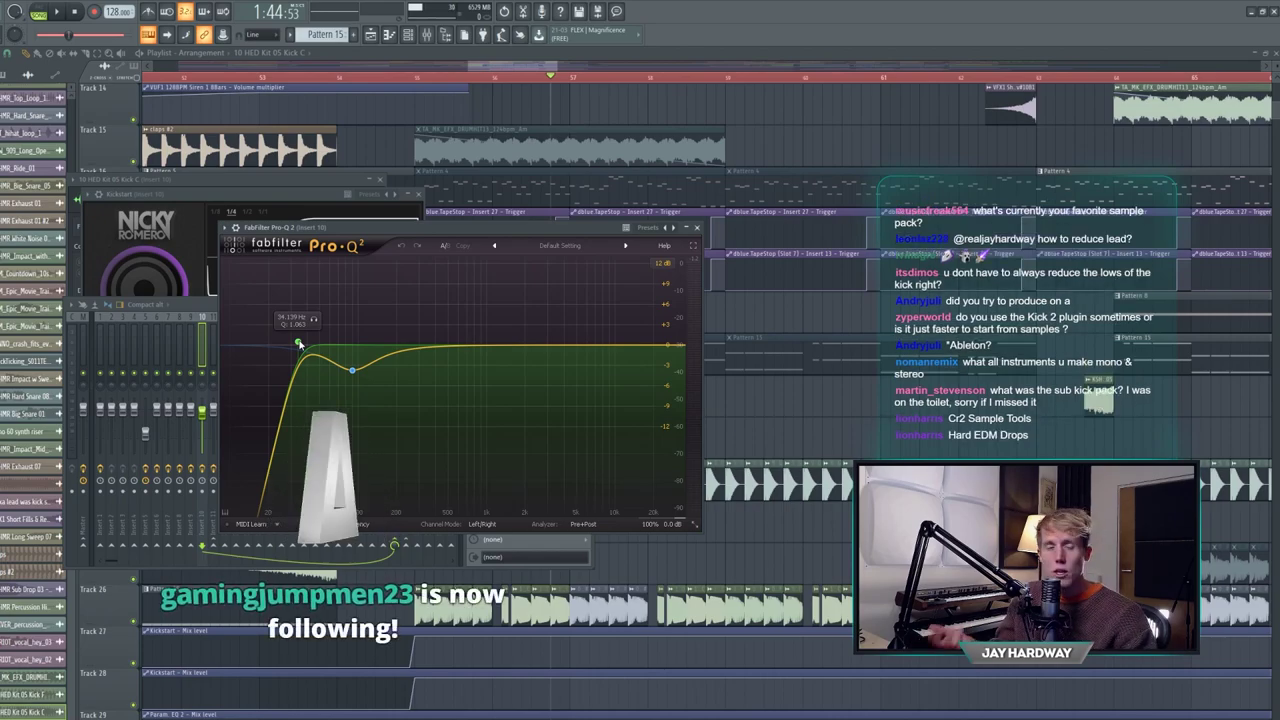
# - View the 99P_TEK_David_Guetta_Kick_G and 03 HED Kit 05 Kick F sample settings, and open FabFilter Pro-Q 2 on insert 10
pyautogui.doubleClick(828, 482)
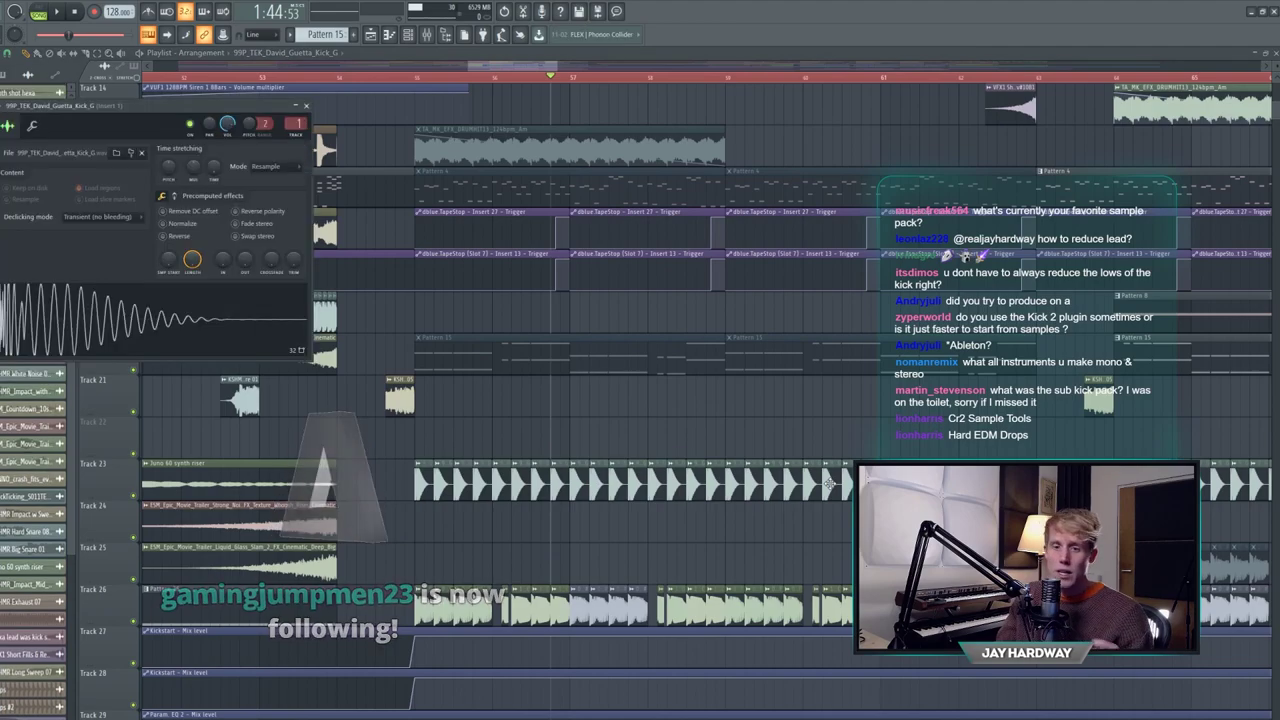
pyautogui.click(304, 107)
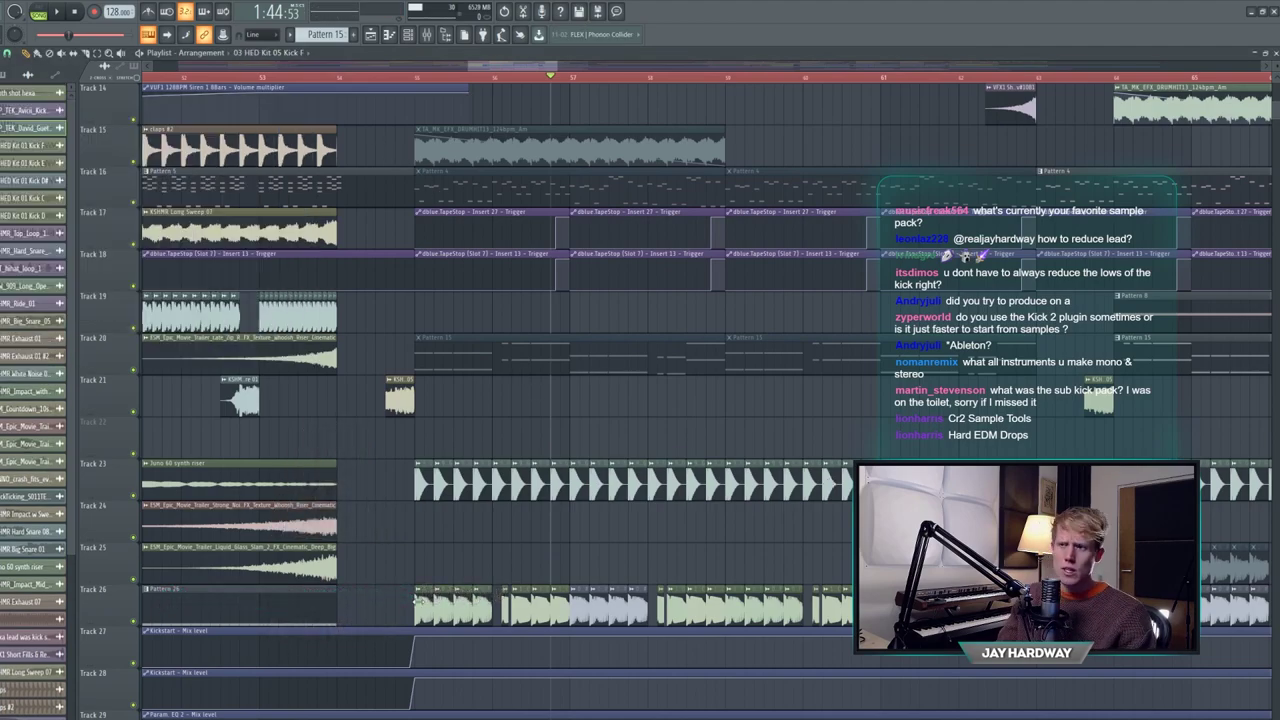
pyautogui.doubleClick(286, 320)
pyautogui.click(426, 38)
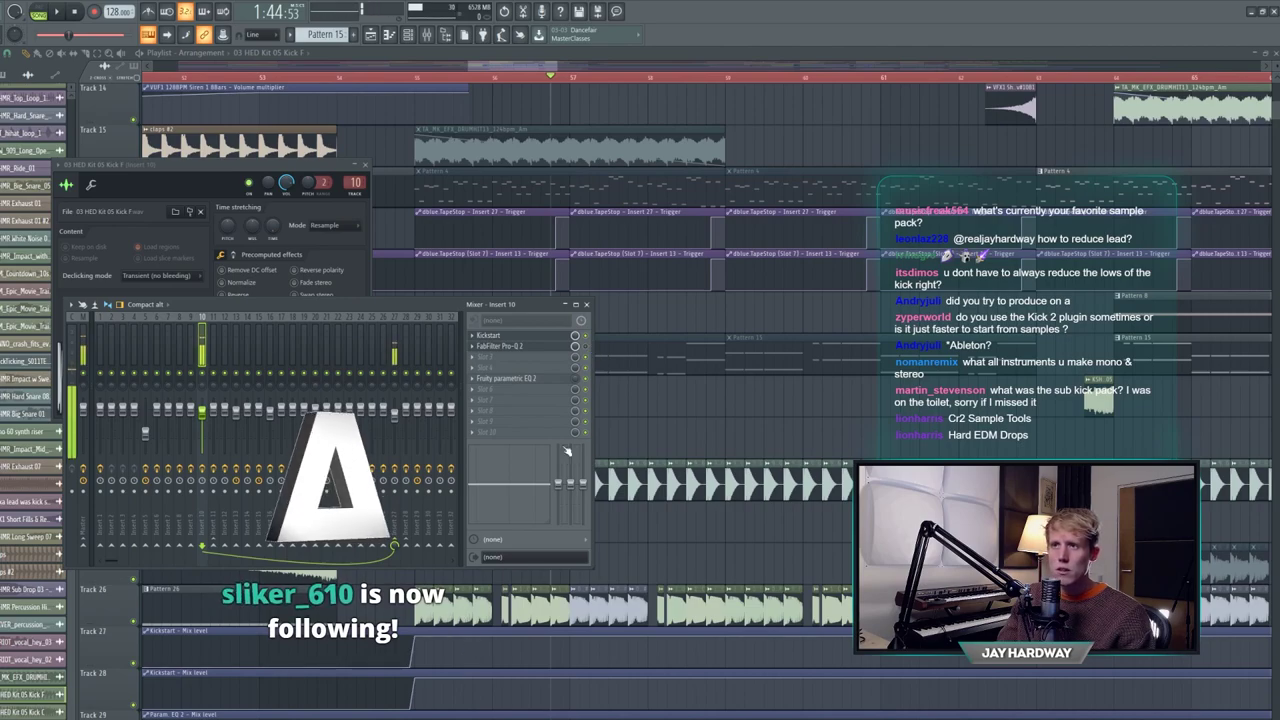
pyautogui.click(558, 347)
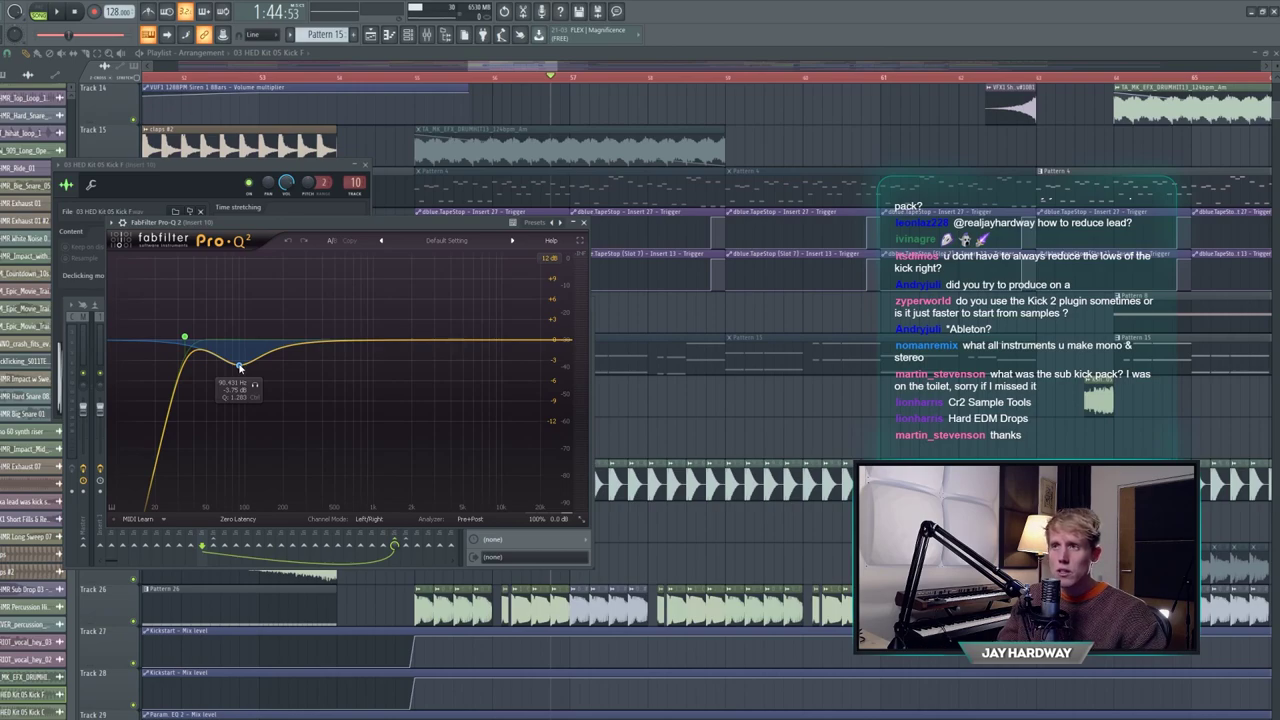
# - Inspect the musical kick's EQ curve, close the EQ and the mixer, and unmute the track 23 kicks
pyautogui.moveTo(274, 223); pyautogui.dragTo(389, 217)
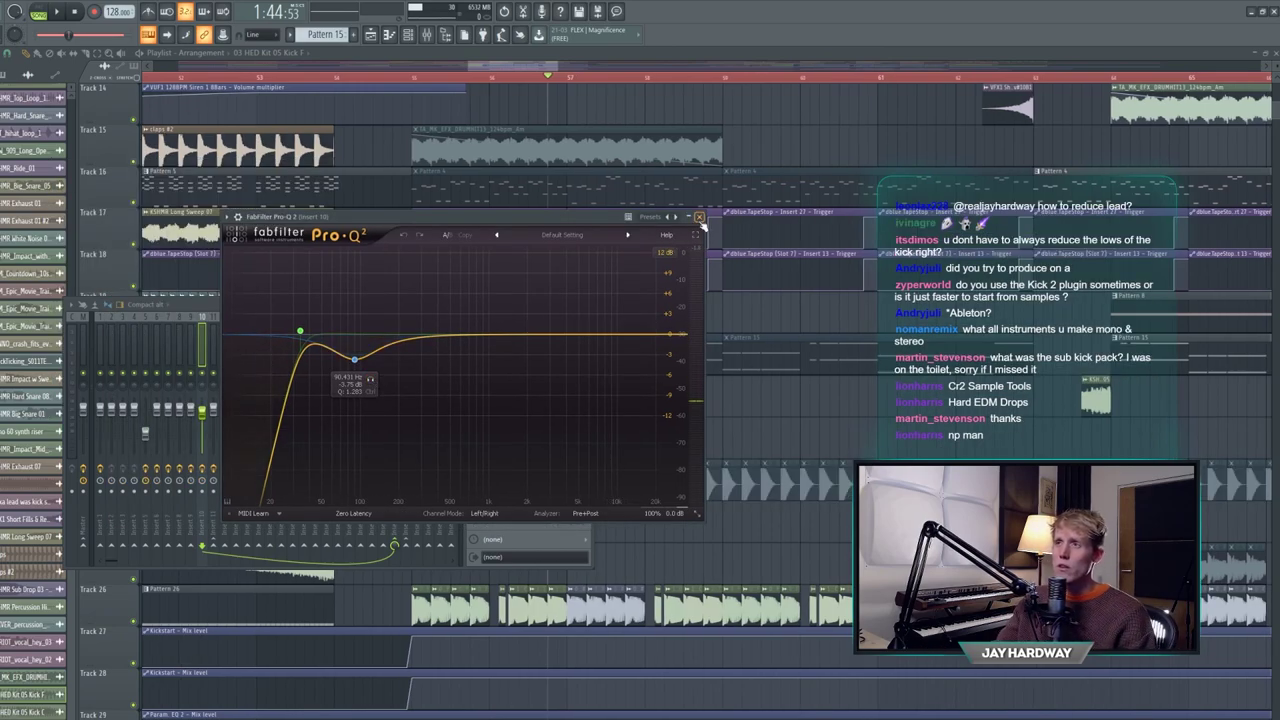
pyautogui.click(699, 217)
pyautogui.press('F9')
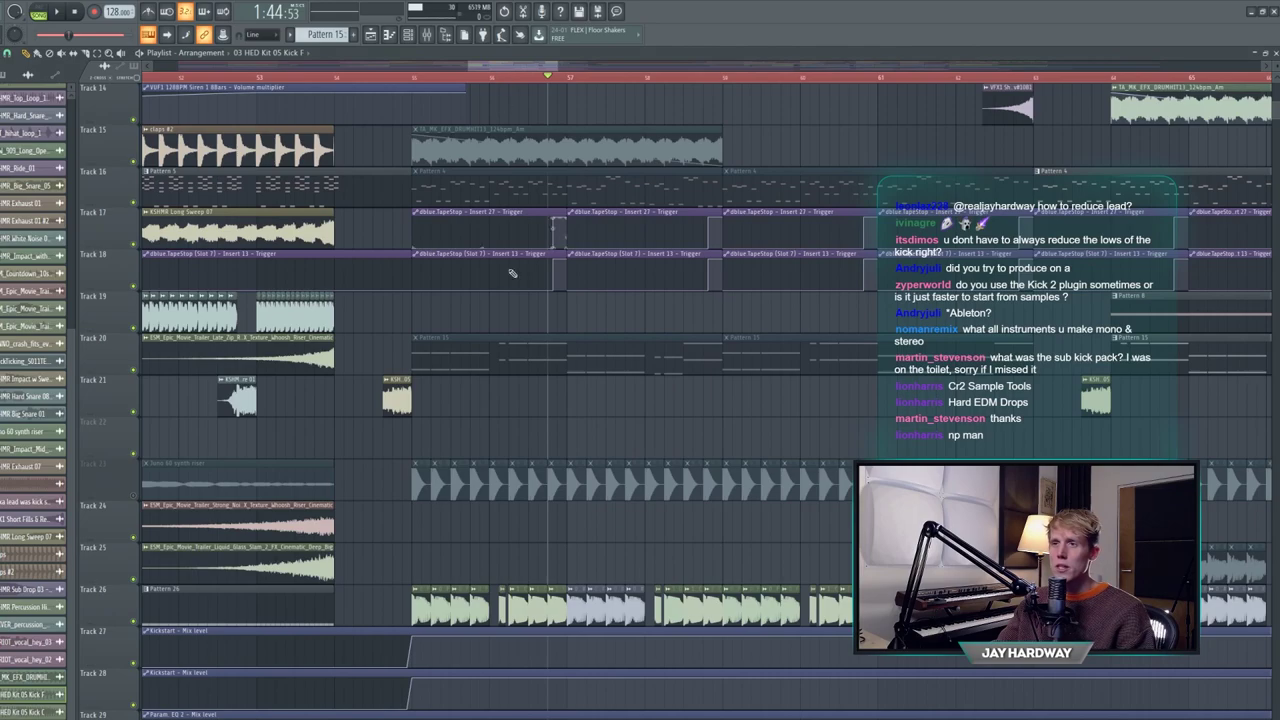
pyautogui.click(134, 499)
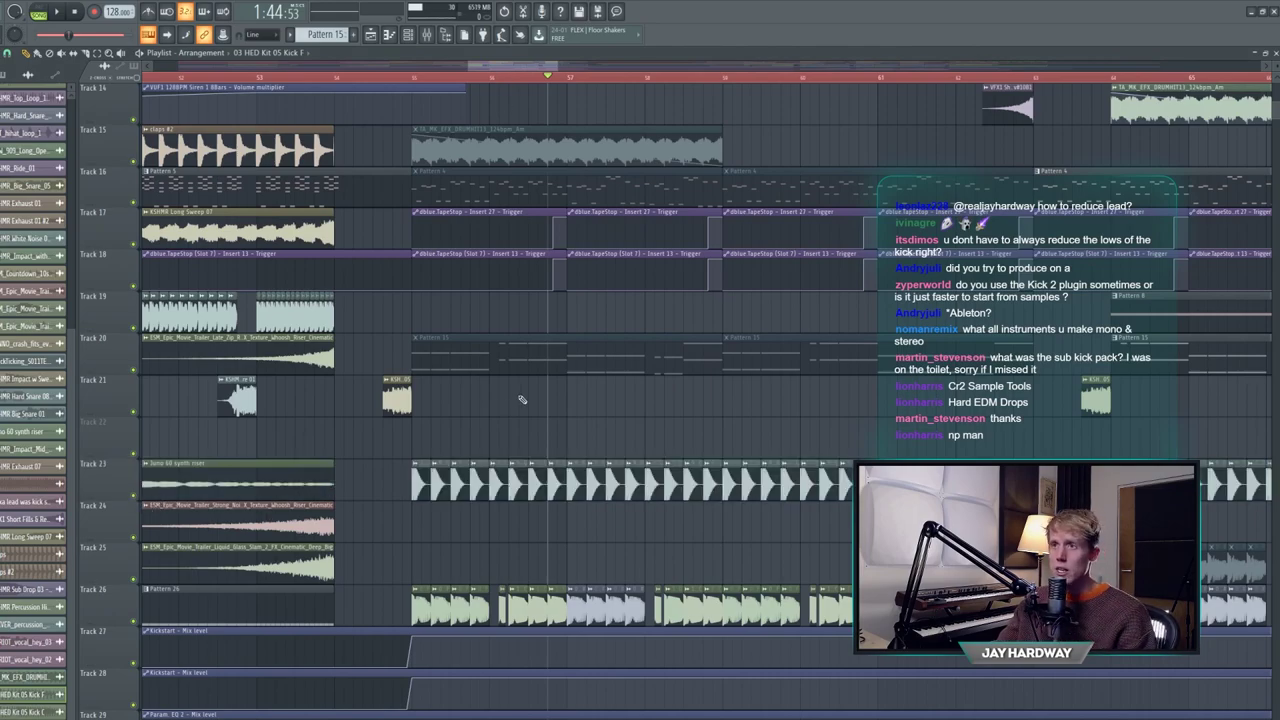
# - Play Pattern 15 in pattern mode while viewing its Omnisphere patches Soft Square Bass and Cut Me Real Deep Baby
pyautogui.click(490, 350)
pyautogui.moveTo(417, 323); pyautogui.dragTo(580, 446)
pyautogui.click(41, 13)
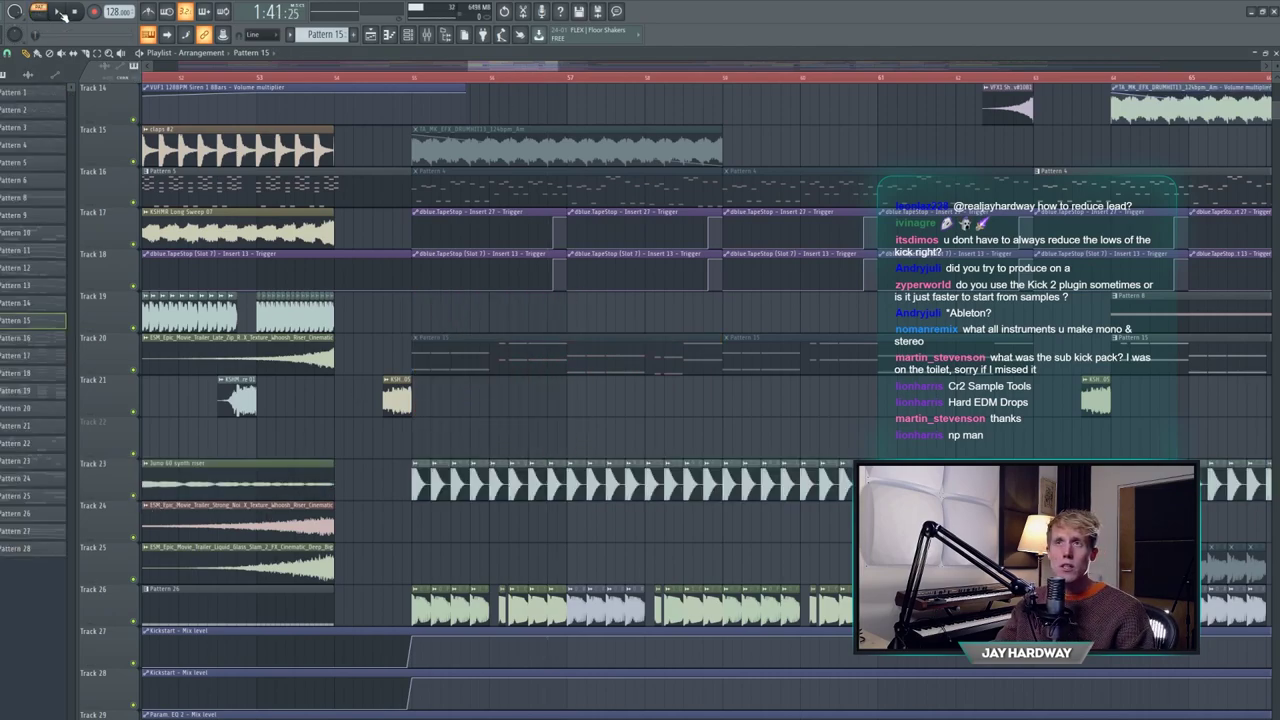
pyautogui.click(60, 12)
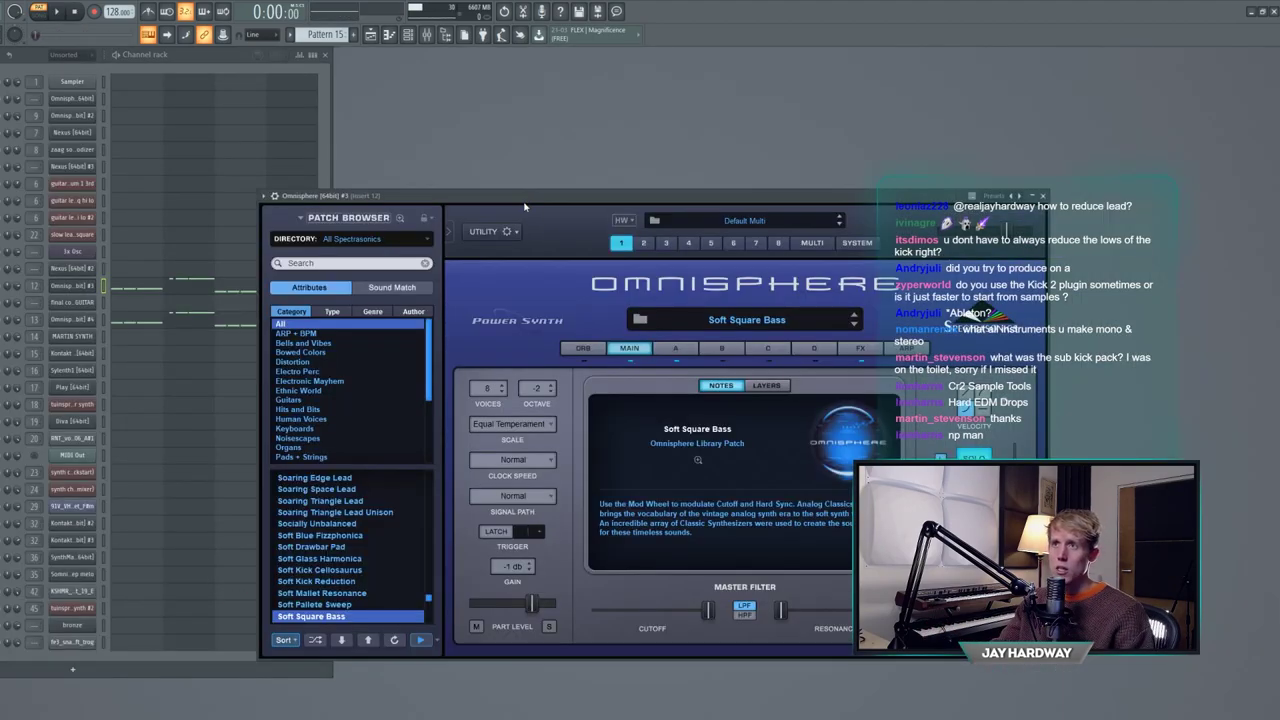
pyautogui.moveTo(524, 206); pyautogui.dragTo(385, 193)
pyautogui.press('space')
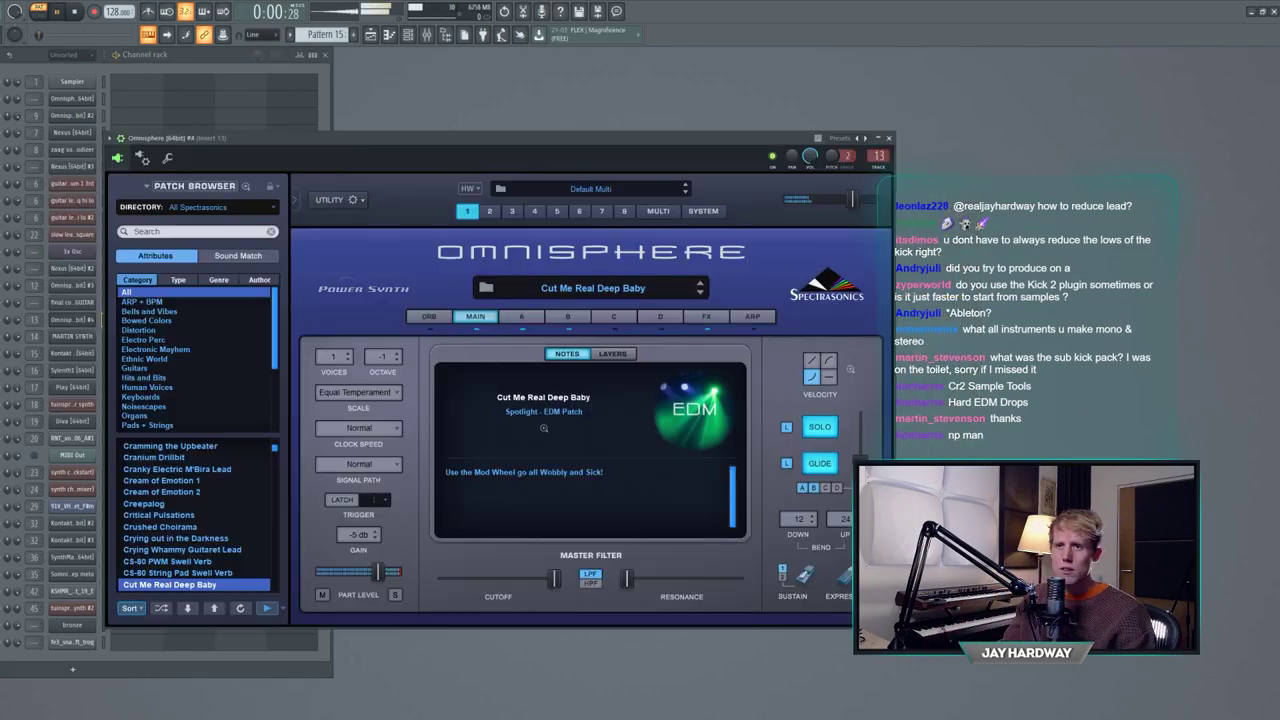
# - Close the Omnisphere and mixer windows and stop Pattern 15's playback
pyautogui.click(890, 139)
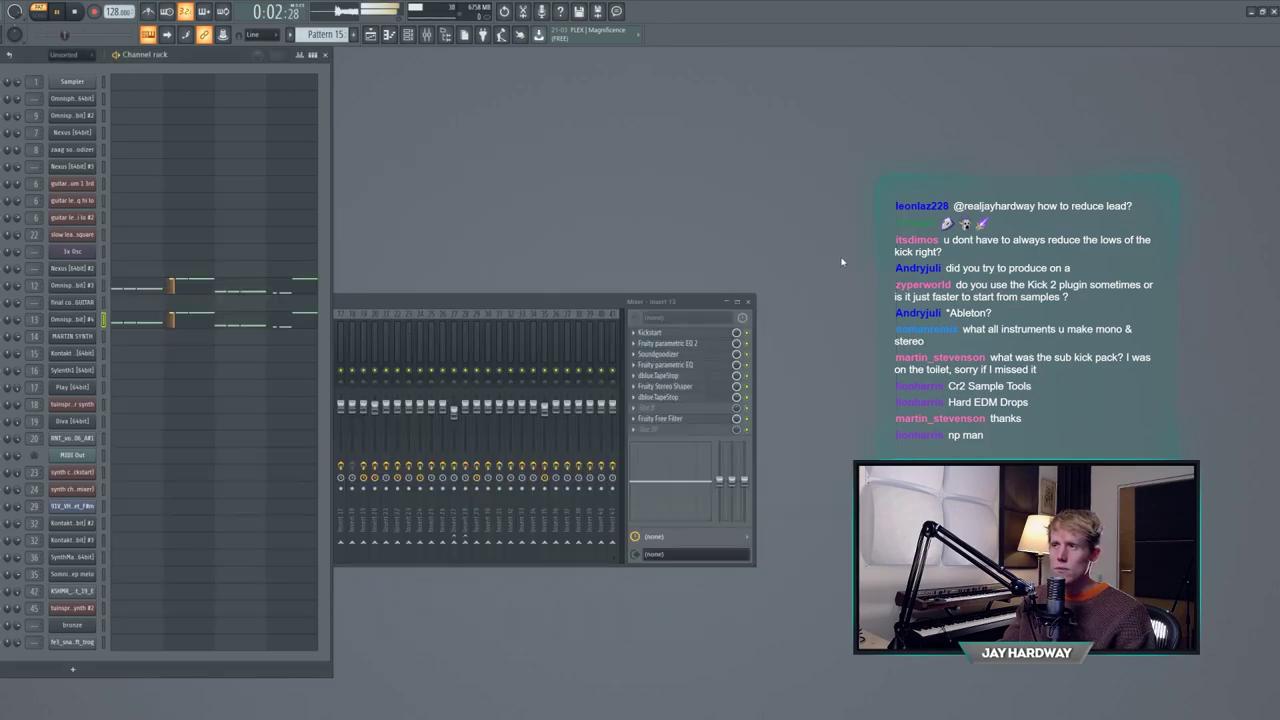
pyautogui.click(746, 316)
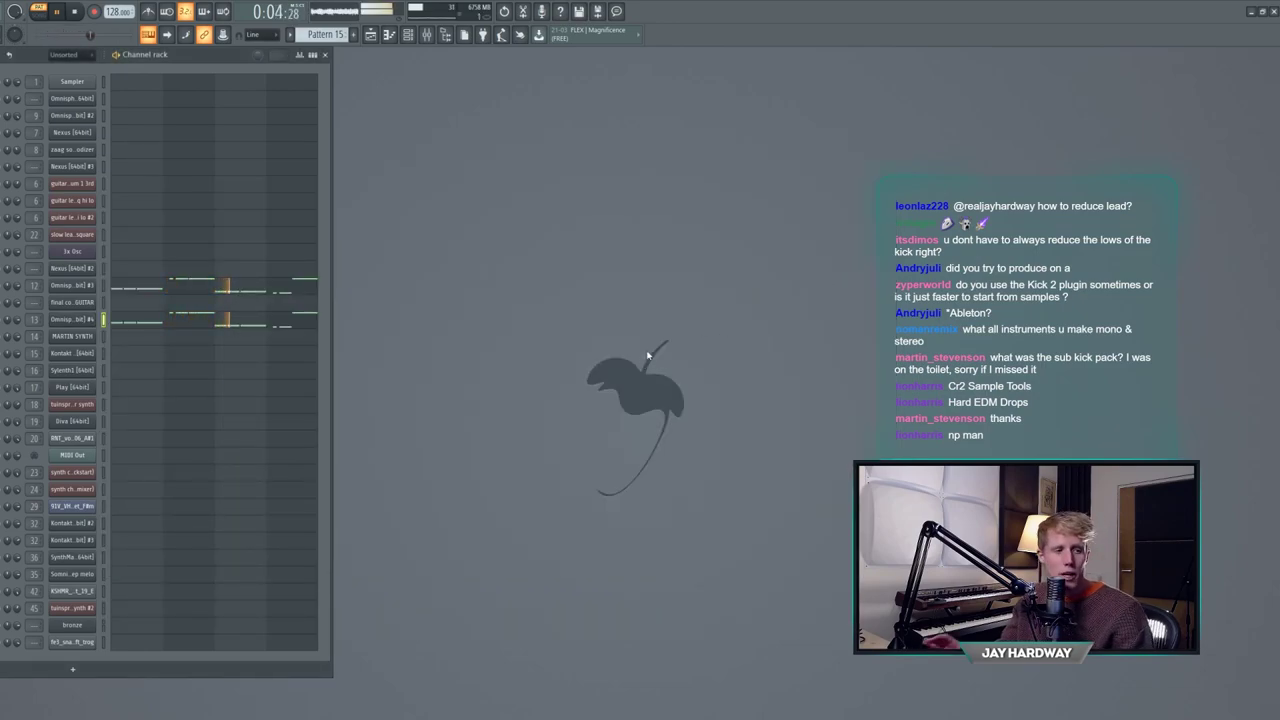
pyautogui.press('space')
# - Show mixer insert 13 beside Omnisphere #4 with the Cut Me Real Deep Baby patch and play Pattern 15
pyautogui.press('F9')
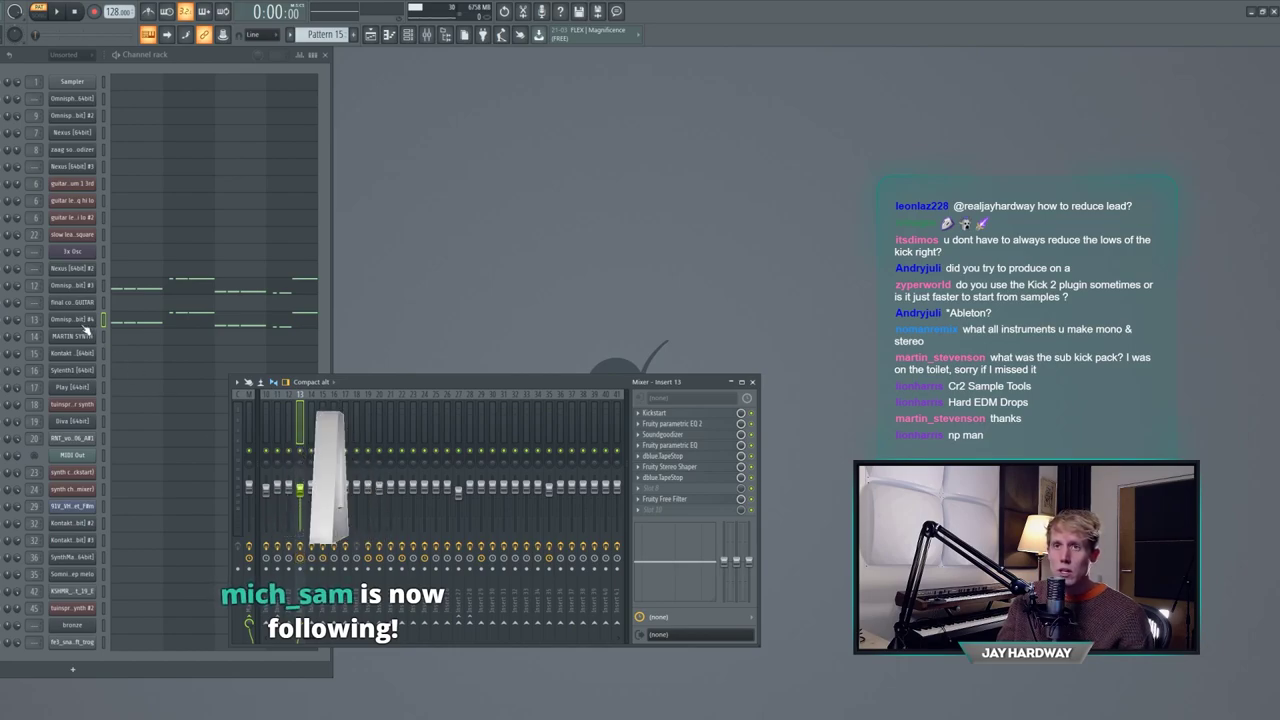
pyautogui.click(84, 323)
pyautogui.press('space')
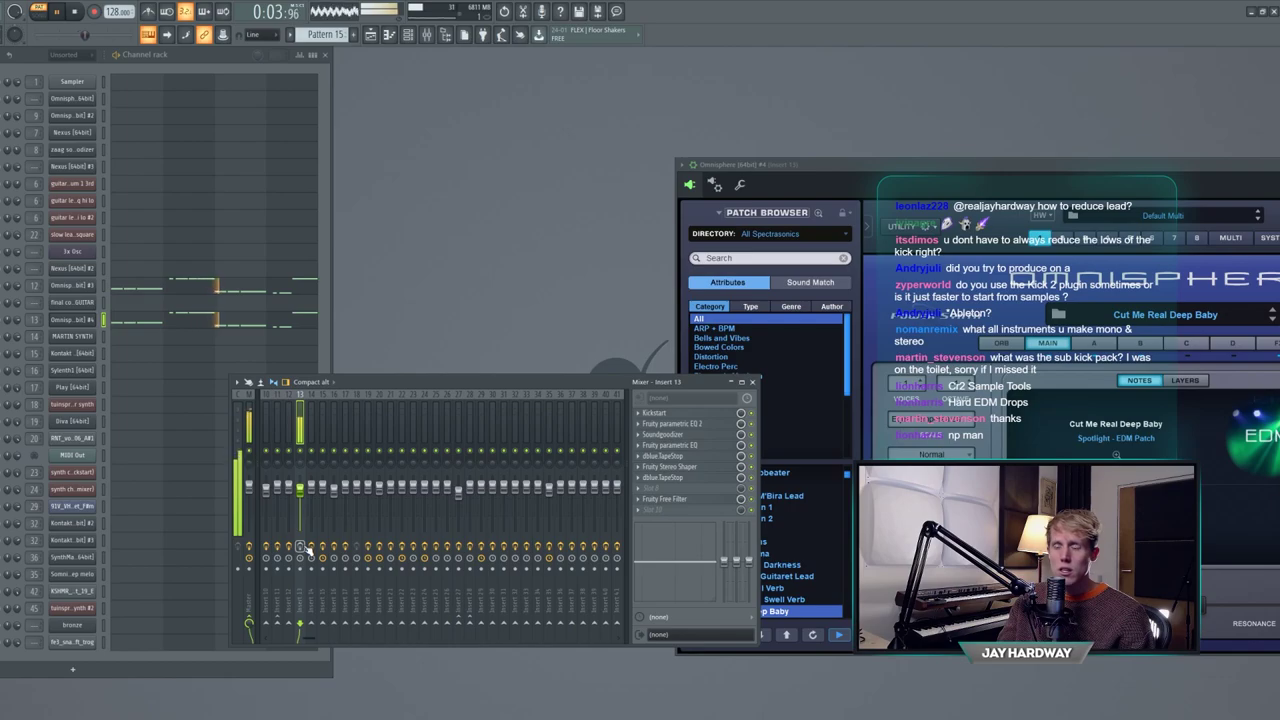
pyautogui.press('space')
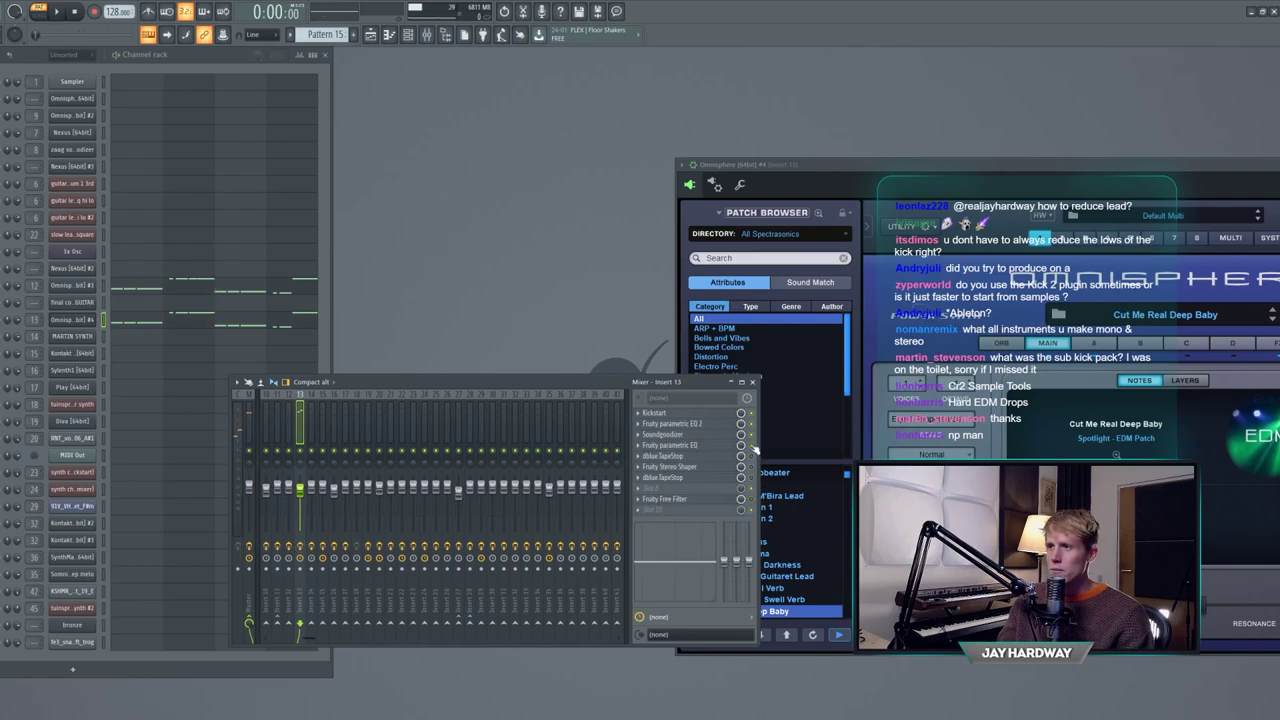
# - View the Kickstart and Fruity parametric EQ 2 effects on the Omnisphere bass's mixer insert 13
pyautogui.click(714, 414)
pyautogui.click(753, 414)
pyautogui.click(711, 415)
pyautogui.click(711, 415)
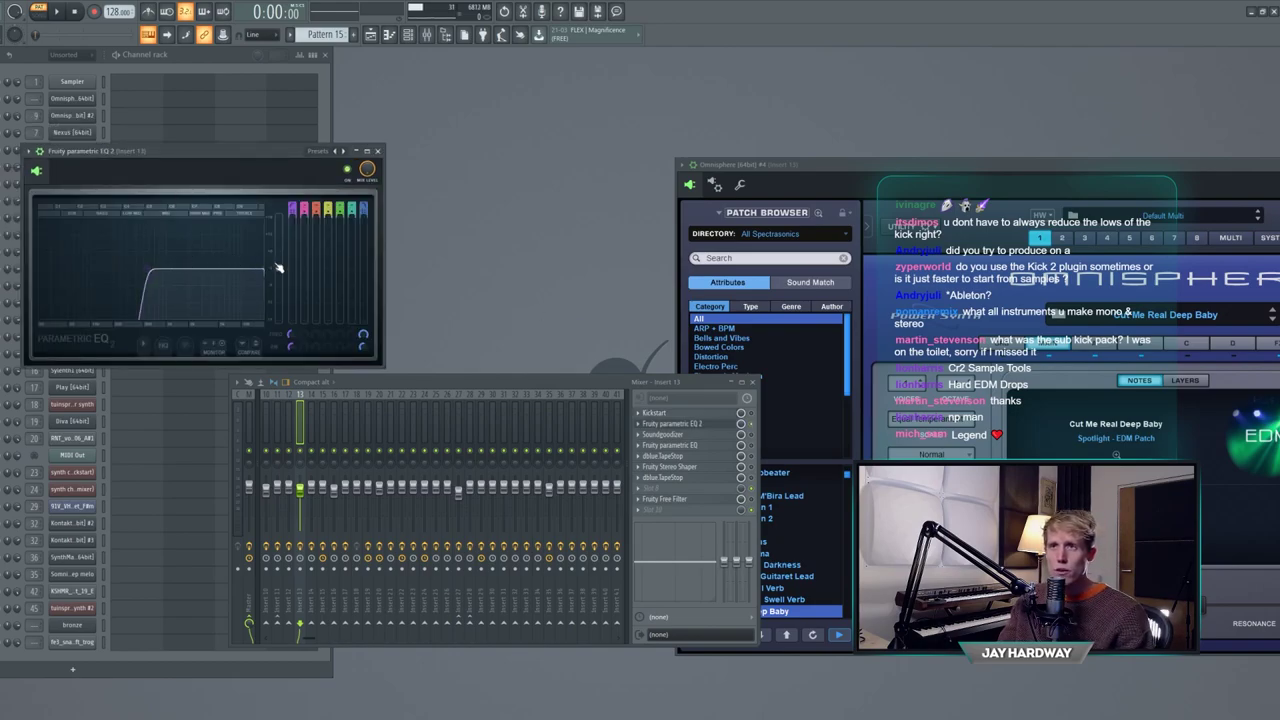
# - Play Pattern 15 briefly, and view the Soundgoodizer and Fruity parametric EQ effects on mixer insert 13
pyautogui.press('space')
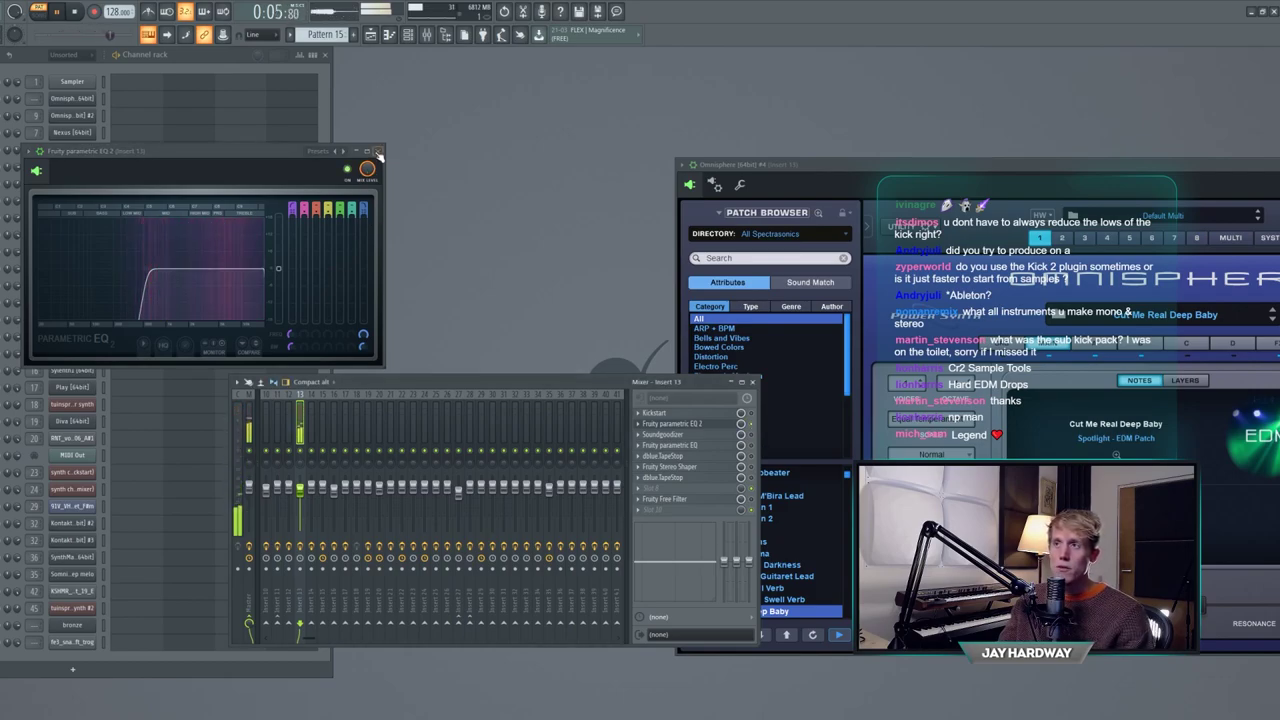
pyautogui.press('space')
pyautogui.click(701, 436)
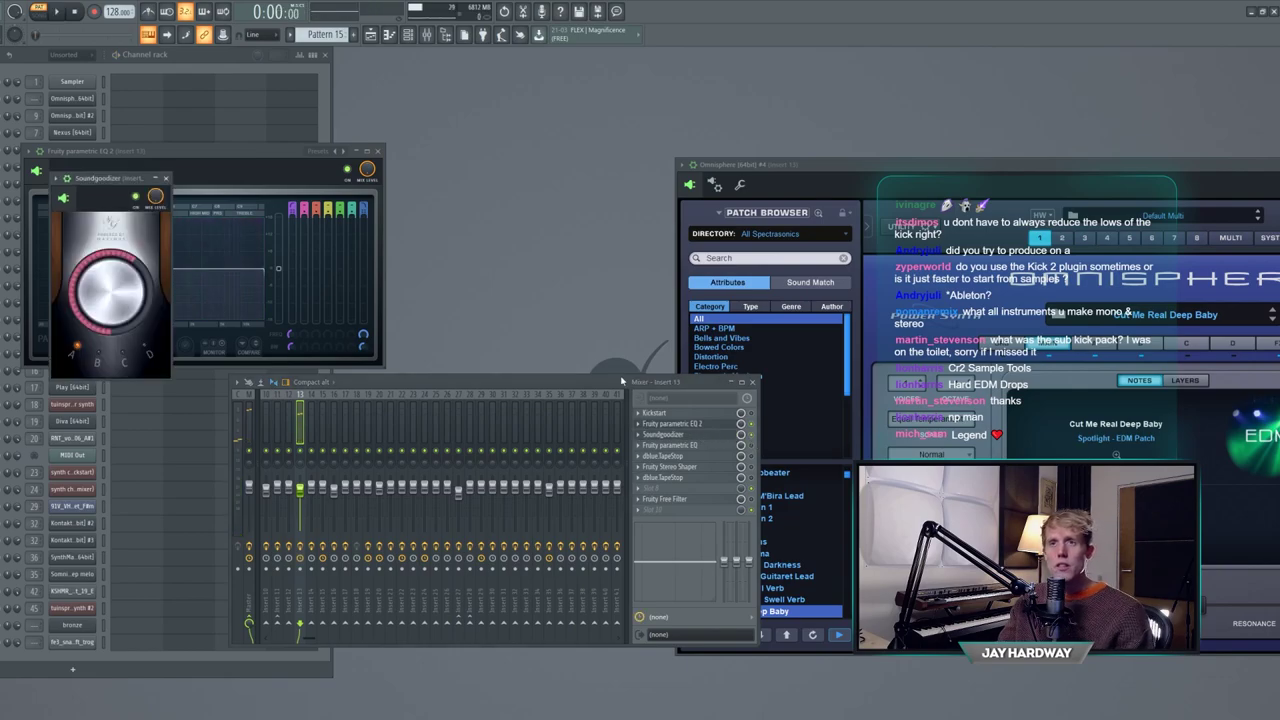
pyautogui.moveTo(107, 176); pyautogui.dragTo(163, 389)
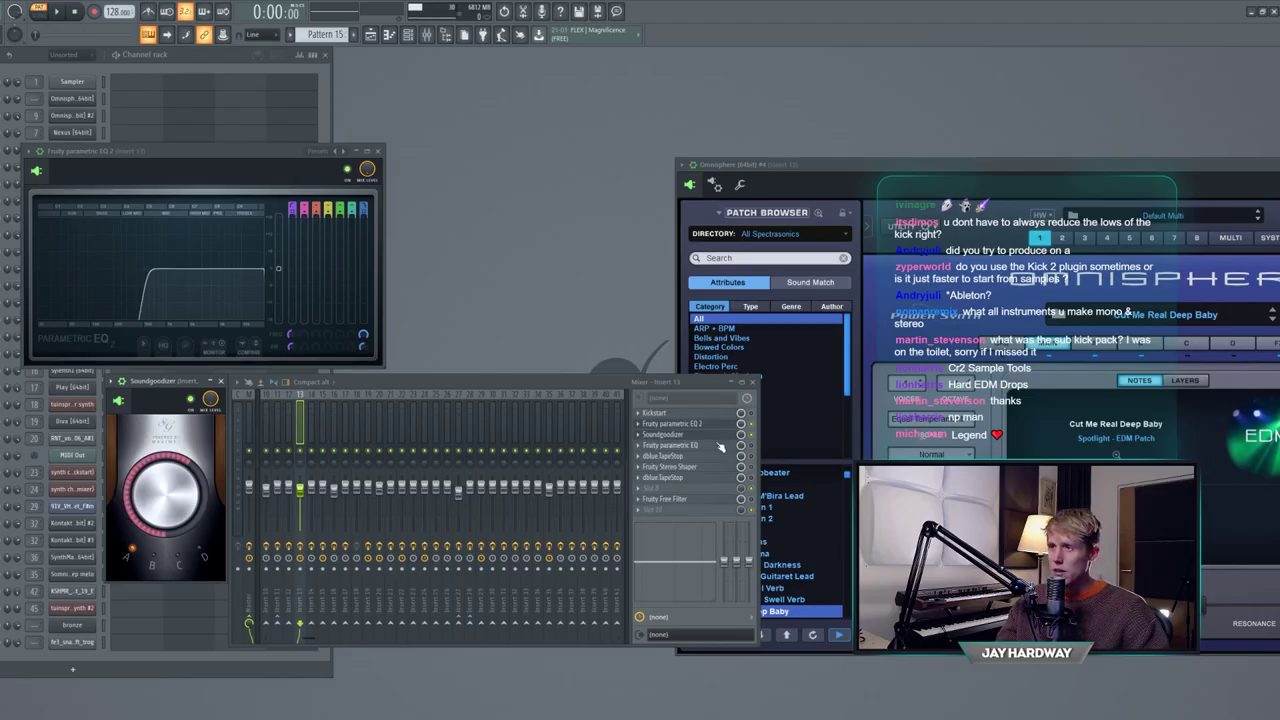
pyautogui.click(688, 437)
pyautogui.click(714, 446)
pyautogui.moveTo(147, 199); pyautogui.dragTo(162, 350)
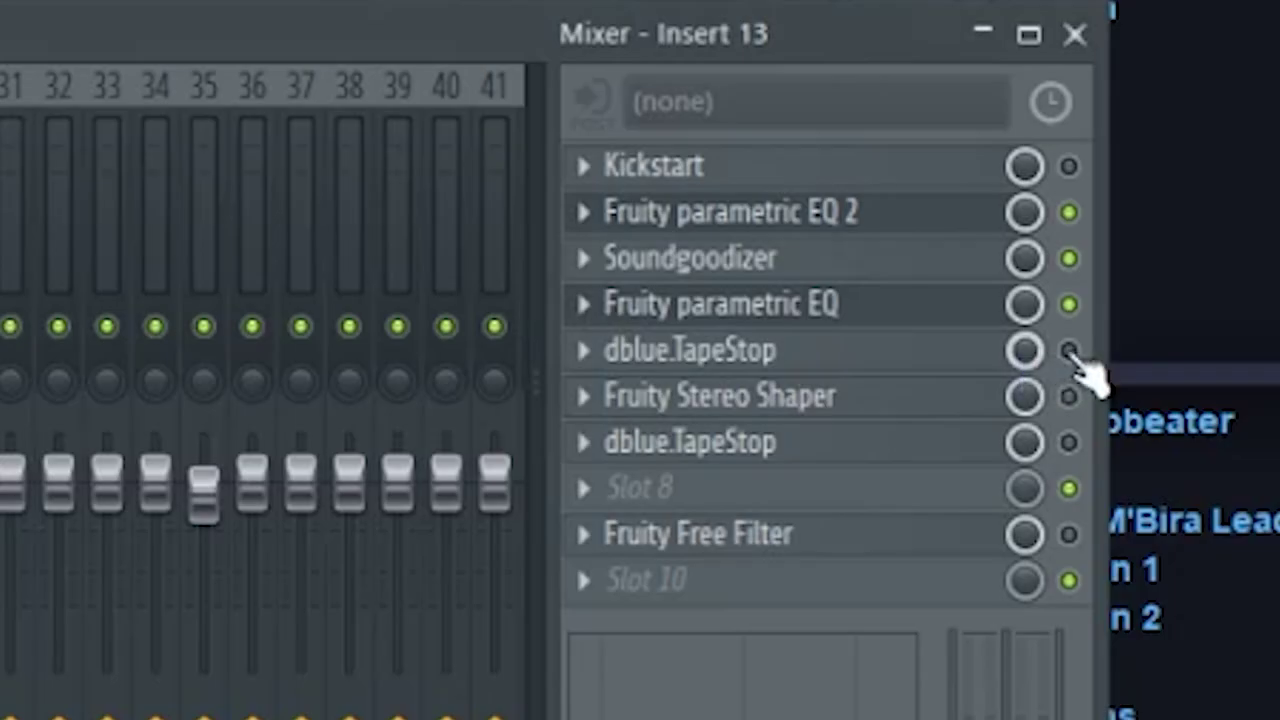
# - View the dblue.TapeStop, Fruity Stereo Shaper and Fruity Free Filter effects on insert 13 while playing Pattern 15
pyautogui.click(702, 457)
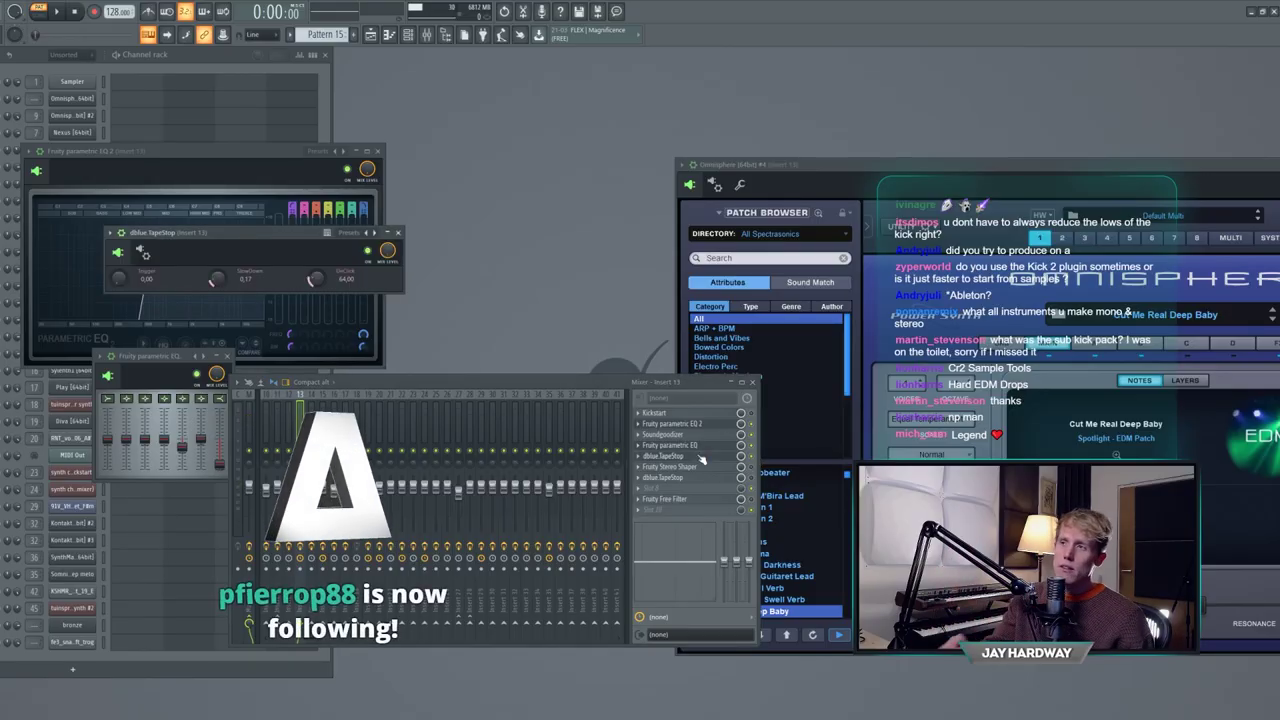
pyautogui.click(688, 466)
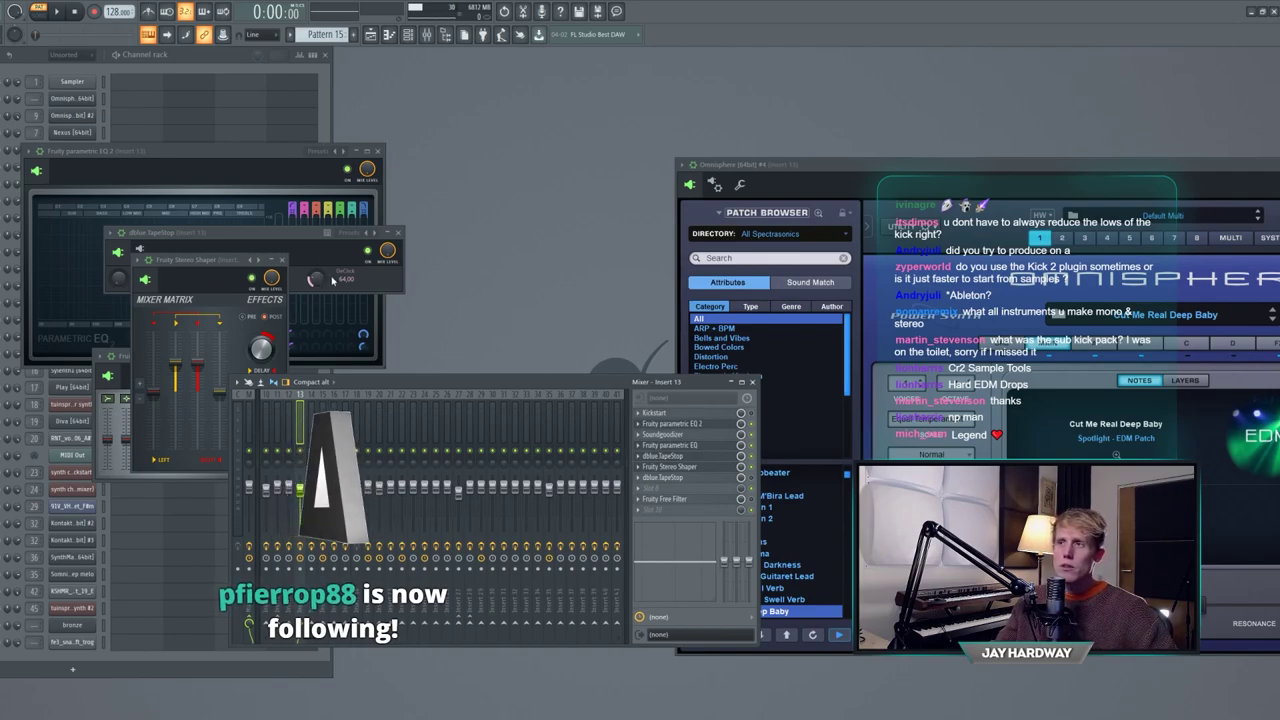
pyautogui.press('space')
pyautogui.moveTo(164, 188)
pyautogui.mouseDown()
pyautogui.moveTo(164, 302)
pyautogui.moveTo(164, 188)
pyautogui.mouseUp()
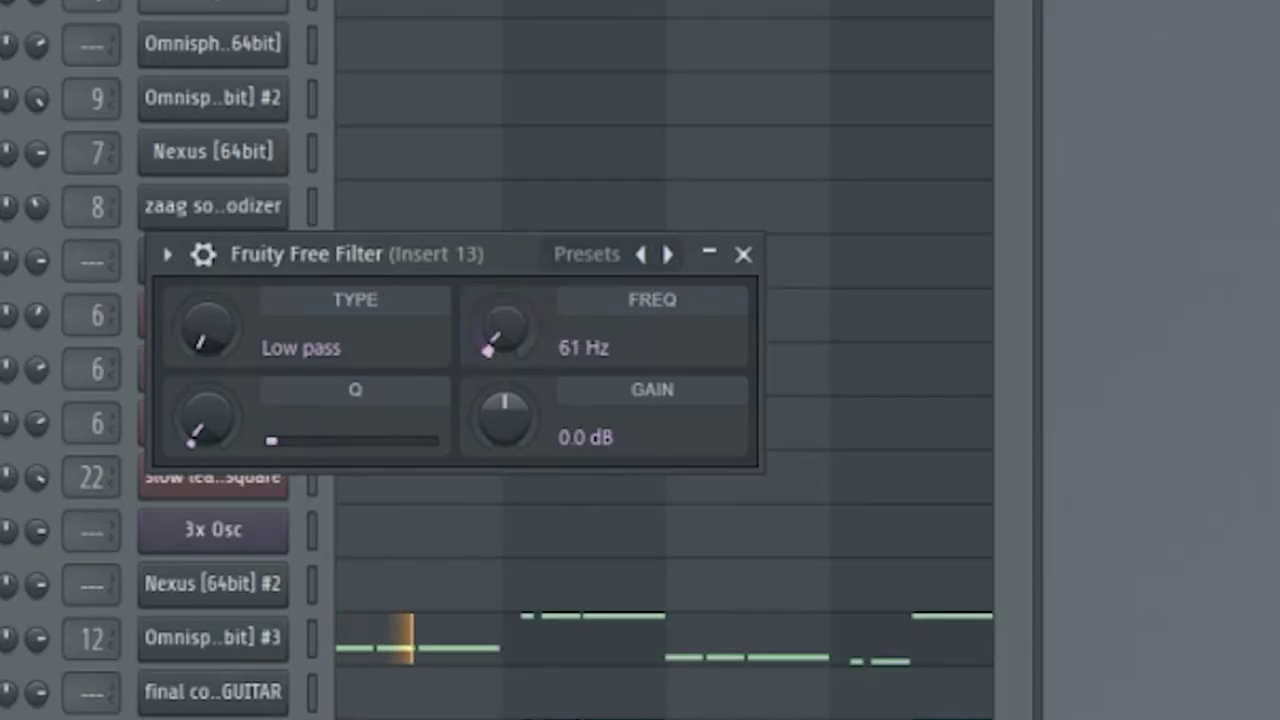
pyautogui.click(743, 254)
pyautogui.press('space')
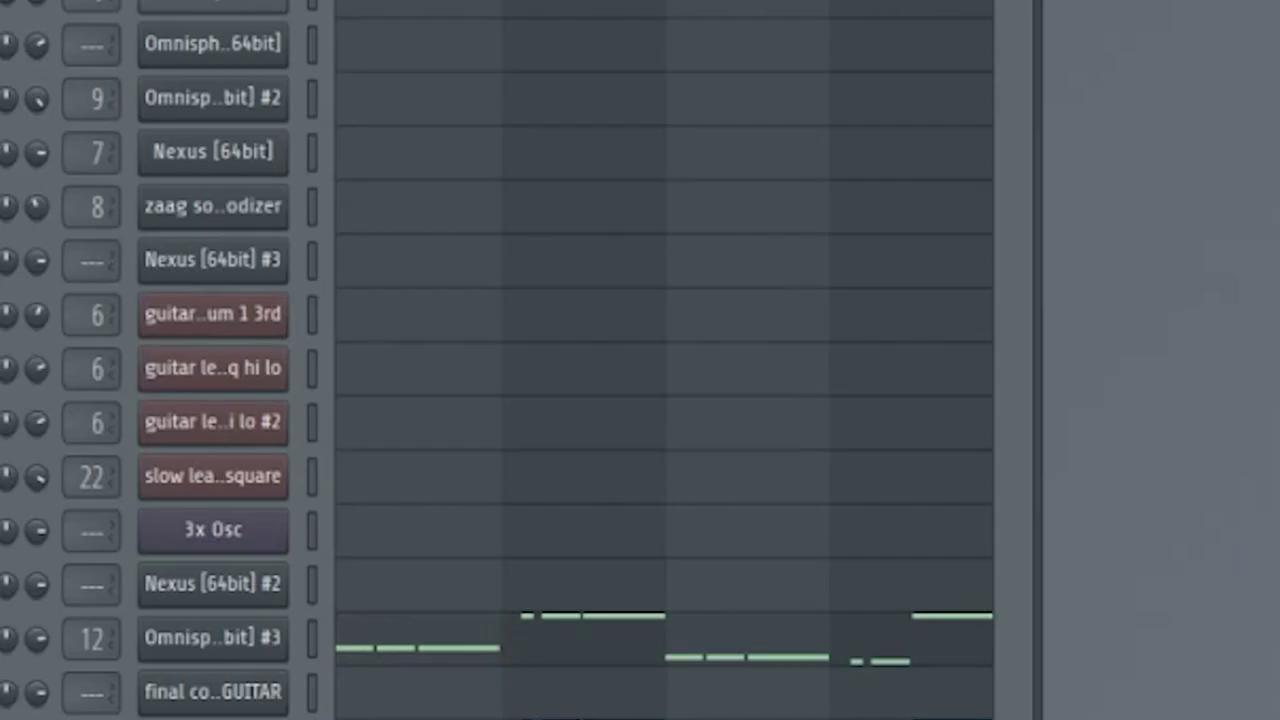
# - Replay Pattern 15, return to the playlist and play the arrangement from the start of the drop
pyautogui.press('space')
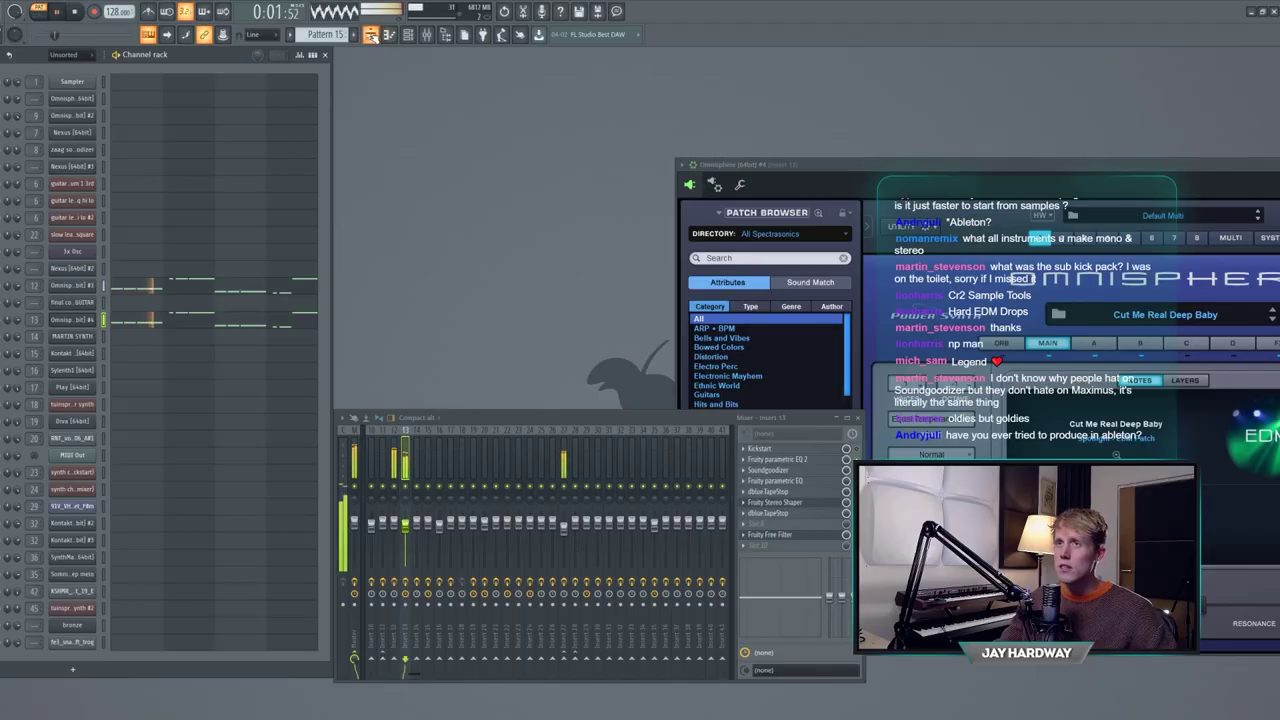
pyautogui.click(372, 35)
pyautogui.scroll(2, 581, 360)
pyautogui.press('space')
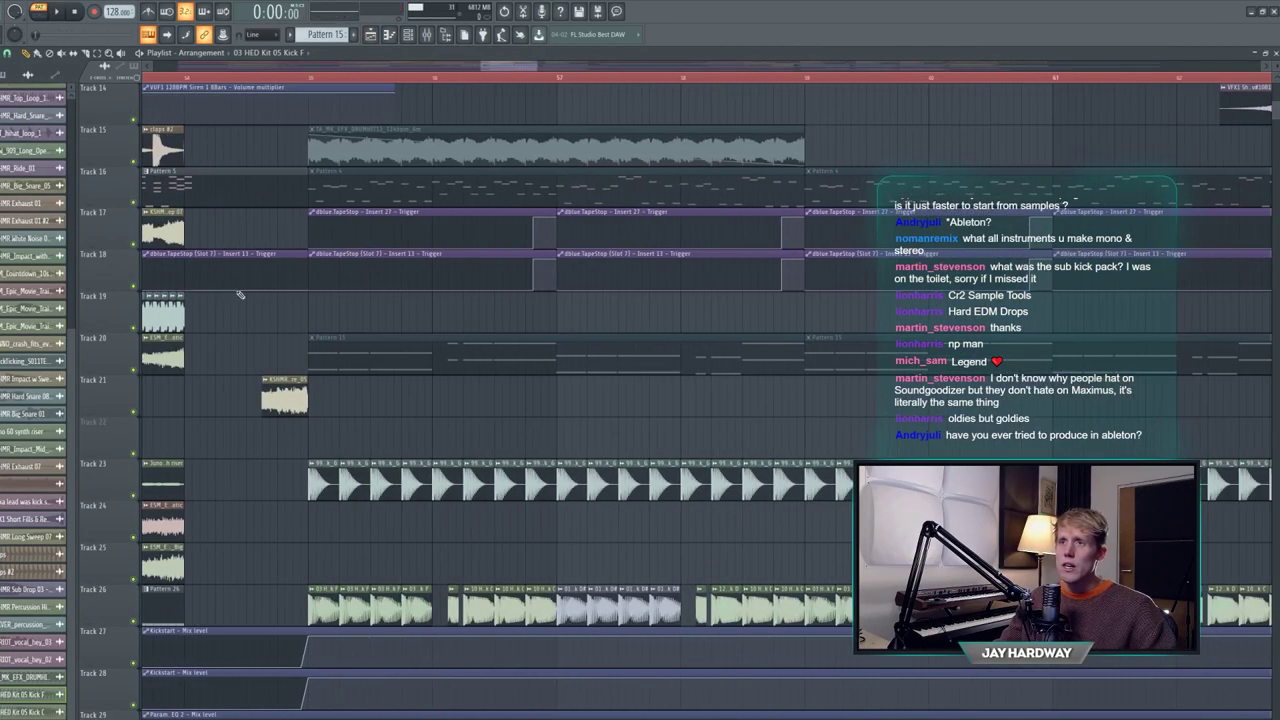
pyautogui.moveTo(243, 346); pyautogui.dragTo(1040, 338)
pyautogui.scroll(-3, 1038, 338)
pyautogui.click(751, 78)
pyautogui.press('space')
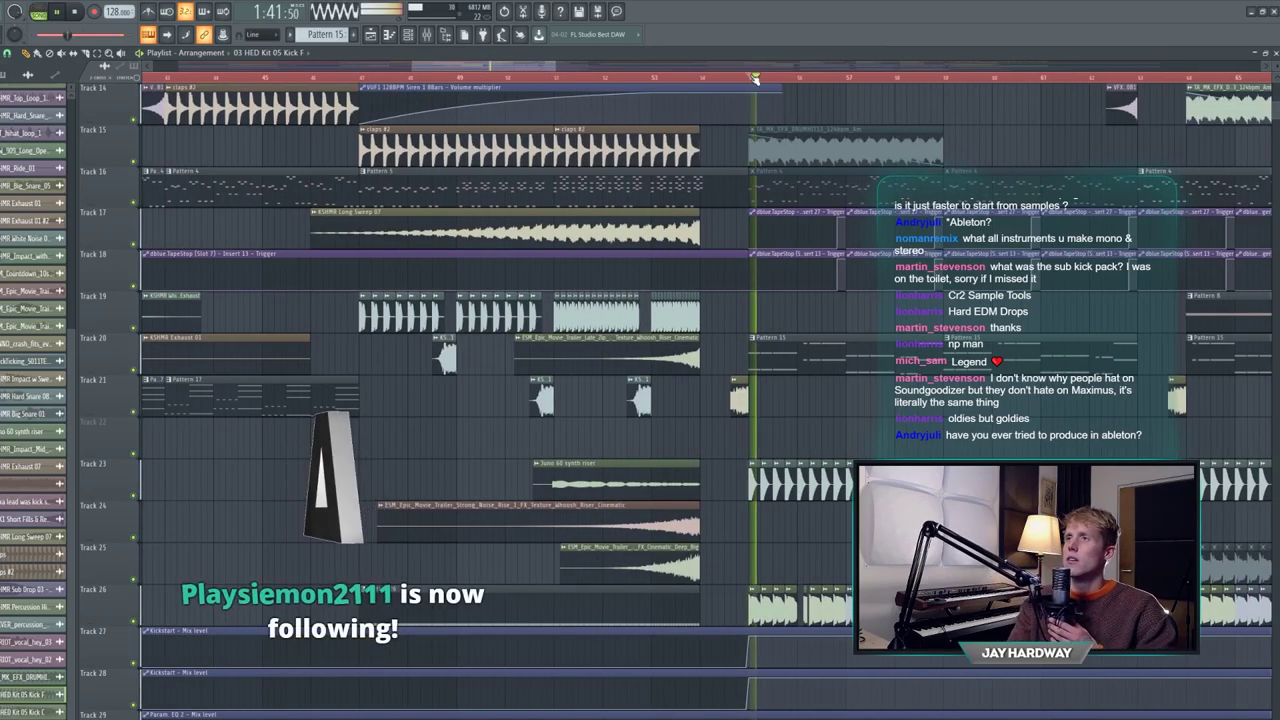
# - Play Pattern 4 with its guitar lead channels in the channel rack, and return to the playlist
pyautogui.scroll(-3, 1132, 342)
pyautogui.scroll(4, 1114, 420)
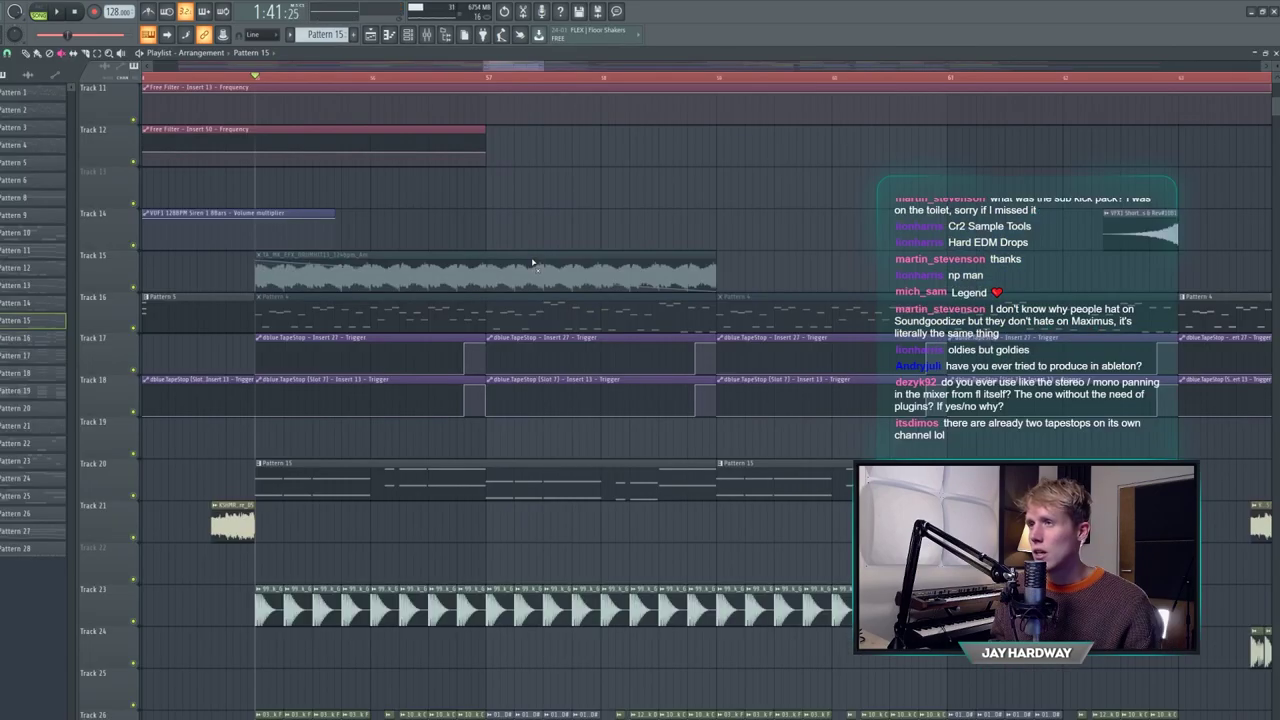
pyautogui.scroll(-3, 540, 356)
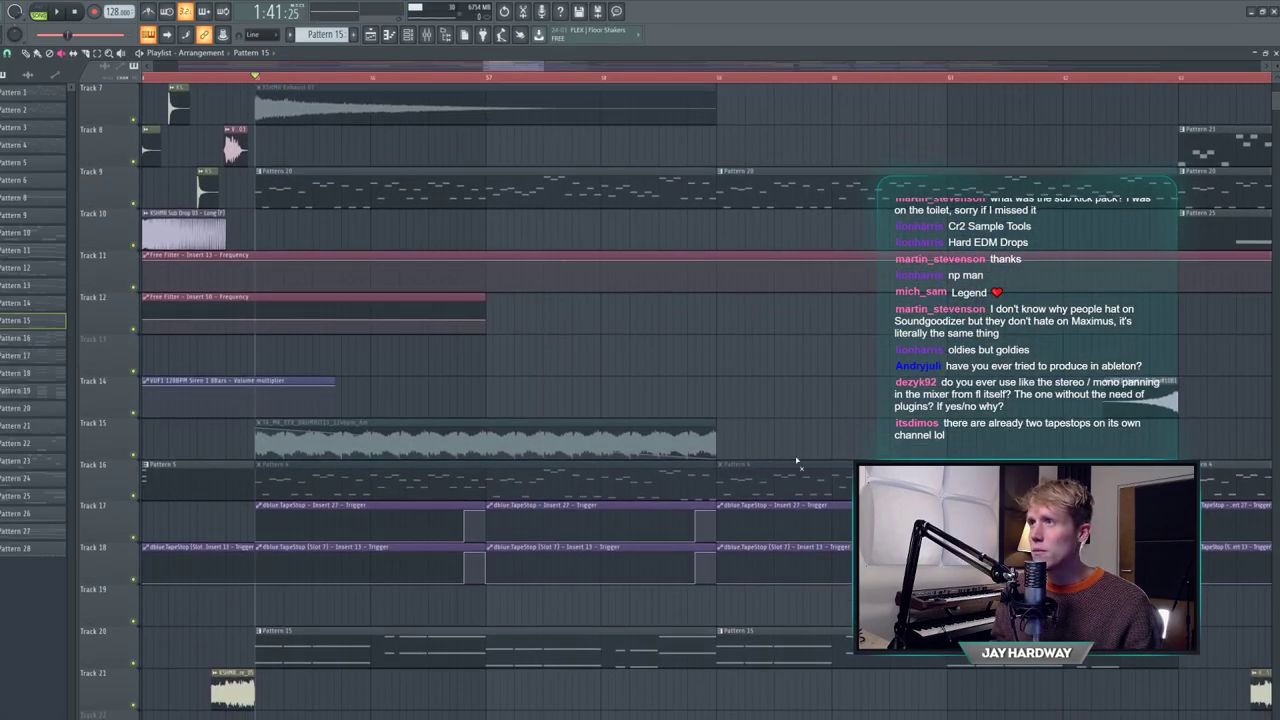
pyautogui.press('space')
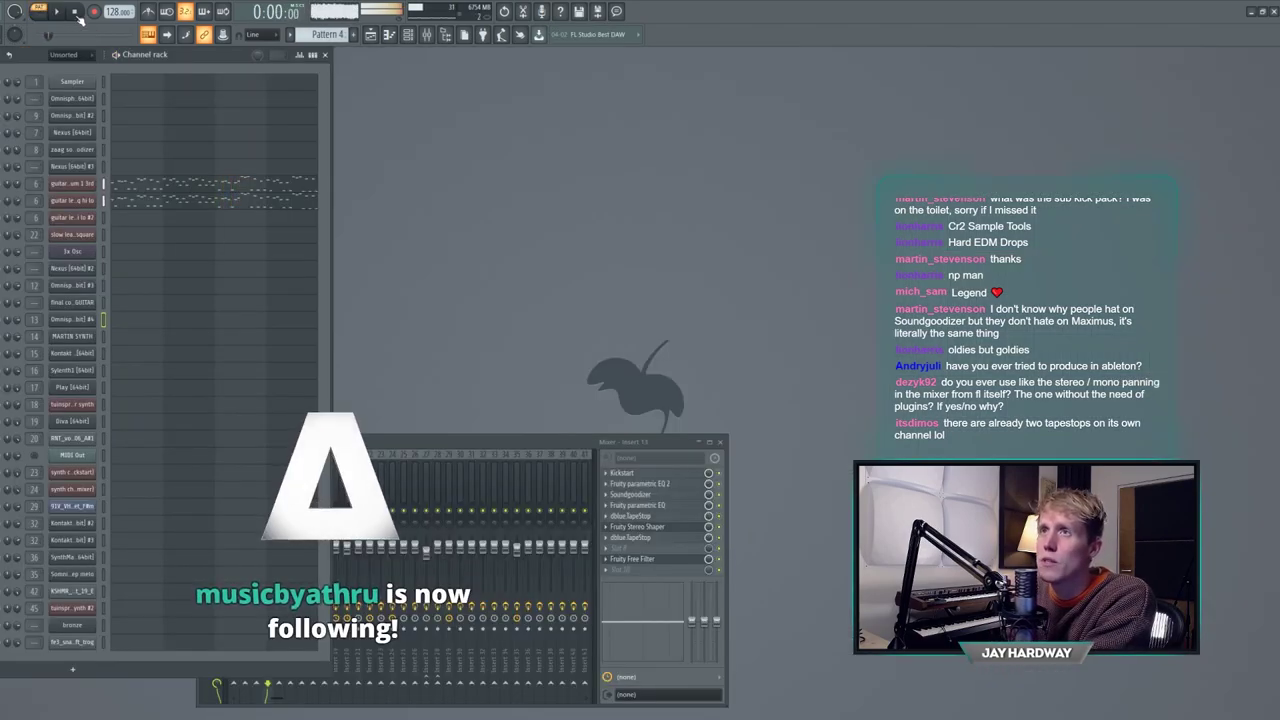
pyautogui.click(372, 35)
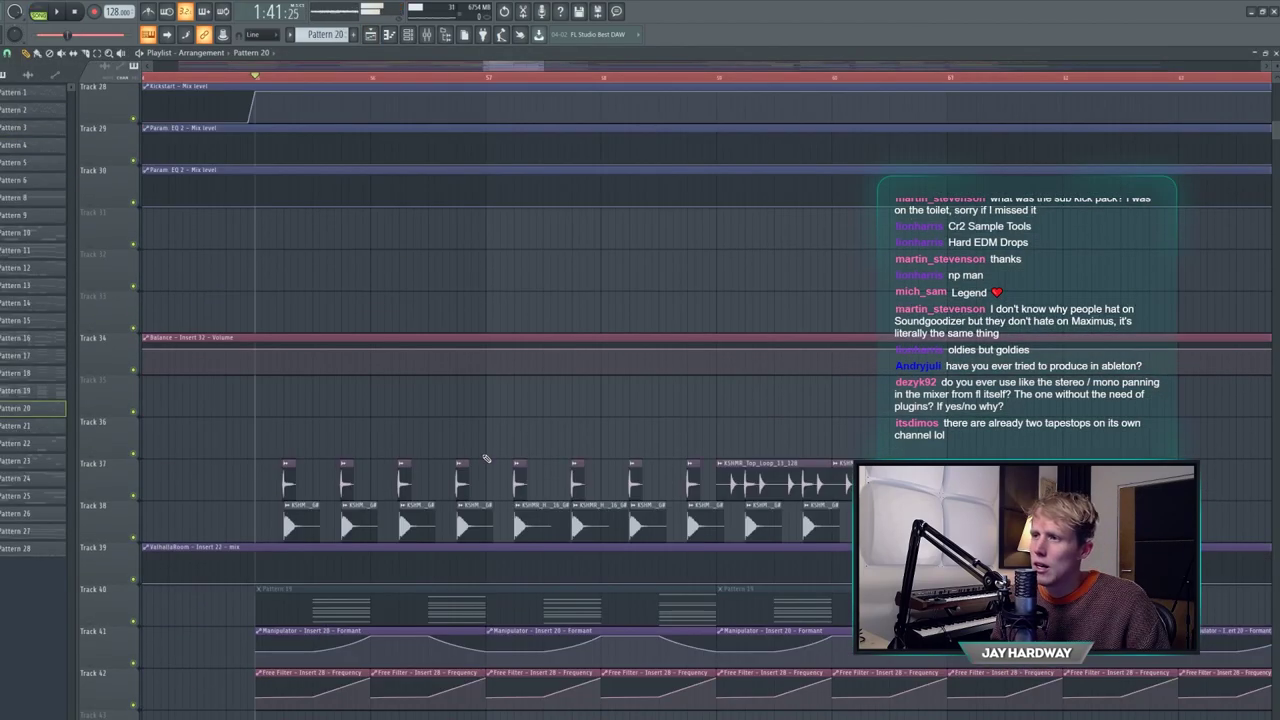
# - Inspect the KSHMR_Top_Loop_13_128 clip on Track 37 and play that part of the drop
pyautogui.click(425, 470)
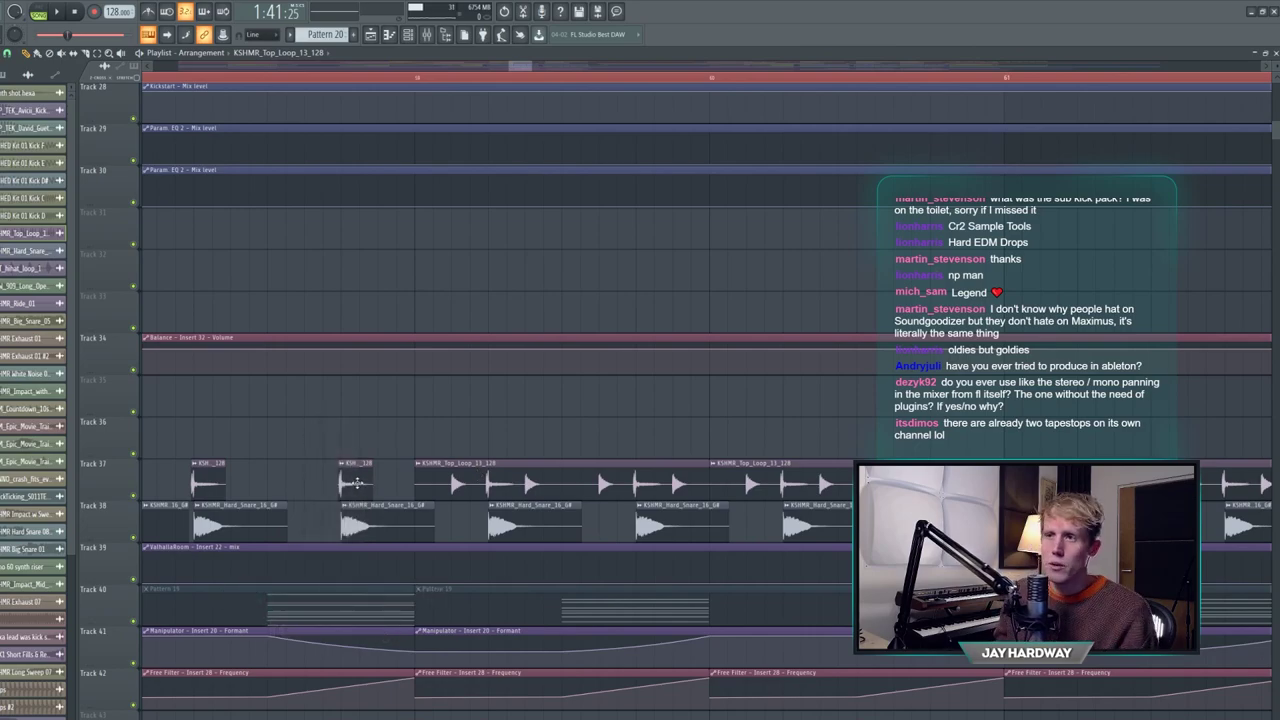
pyautogui.doubleClick(357, 483)
pyautogui.click(305, 107)
pyautogui.press('space')
pyautogui.scroll(-2, 345, 318)
pyautogui.press('space')
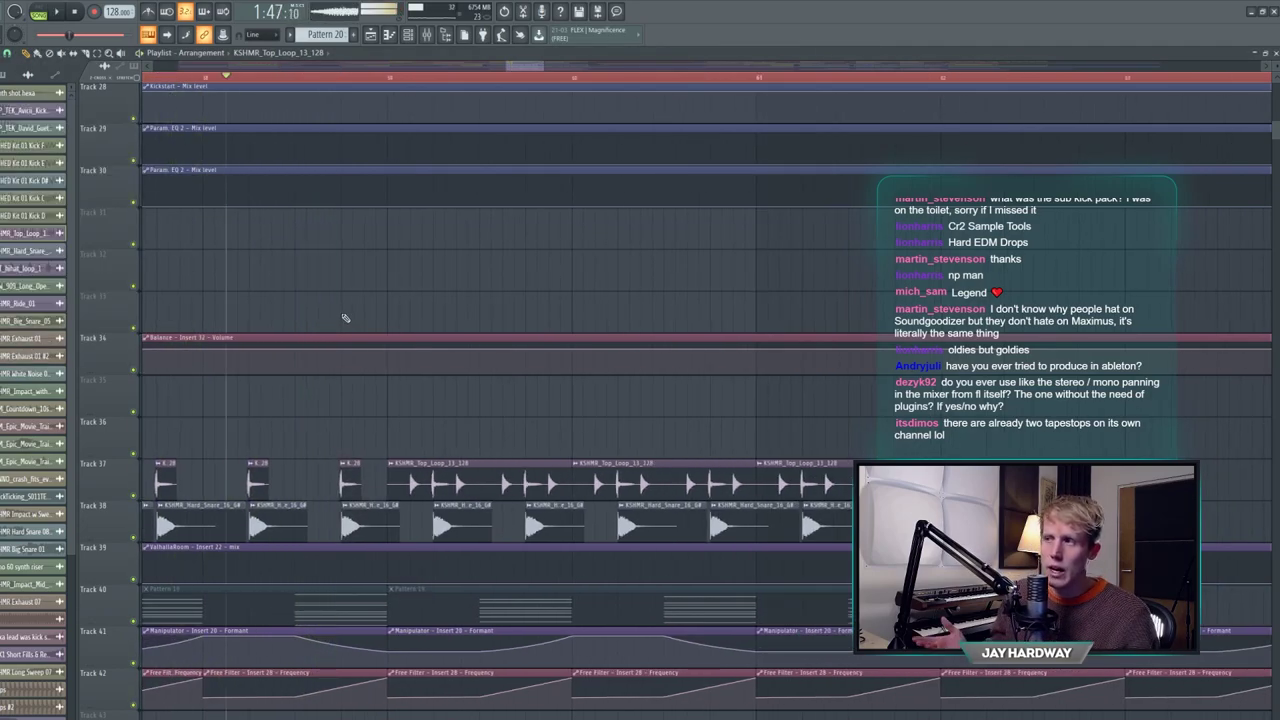
# - Play the drop's snare and top-loop clips on Tracks 37 and 38, and locate the Pattern 20 clip on Track 9
pyautogui.scroll(-3, 355, 319)
pyautogui.press('space')
pyautogui.scroll(-1, 531, 357)
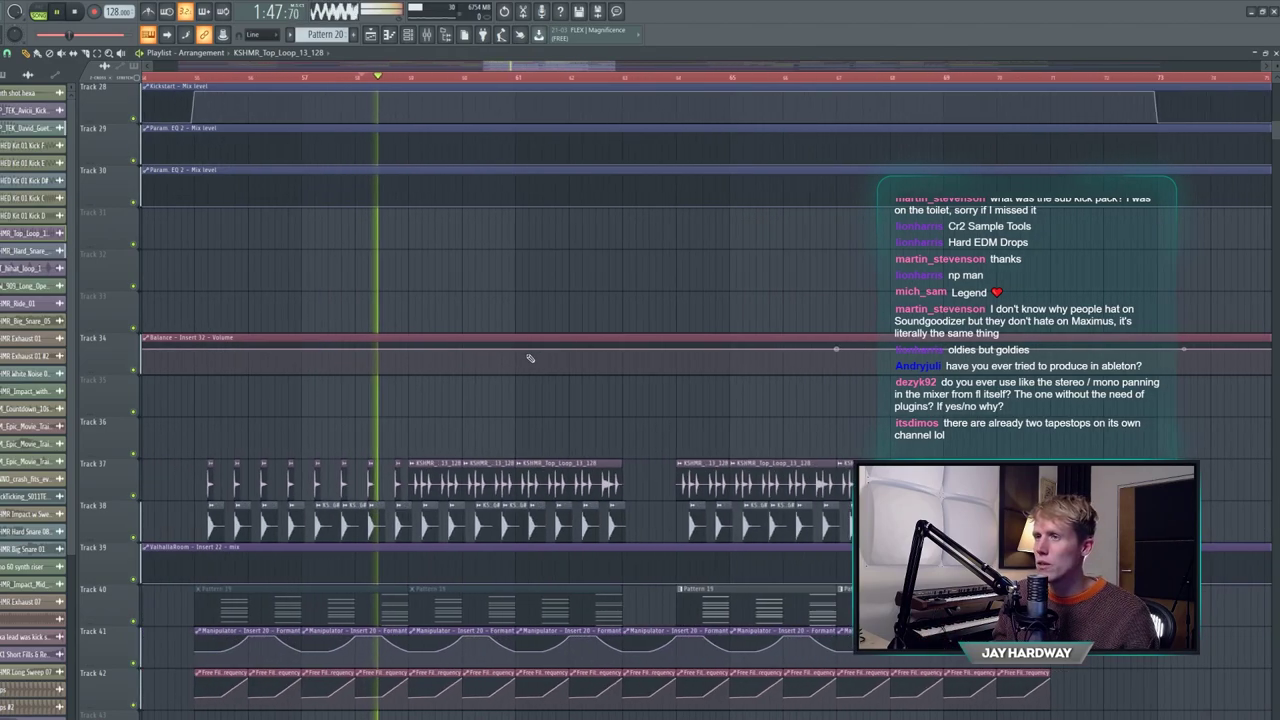
pyautogui.scroll(3, 530, 357)
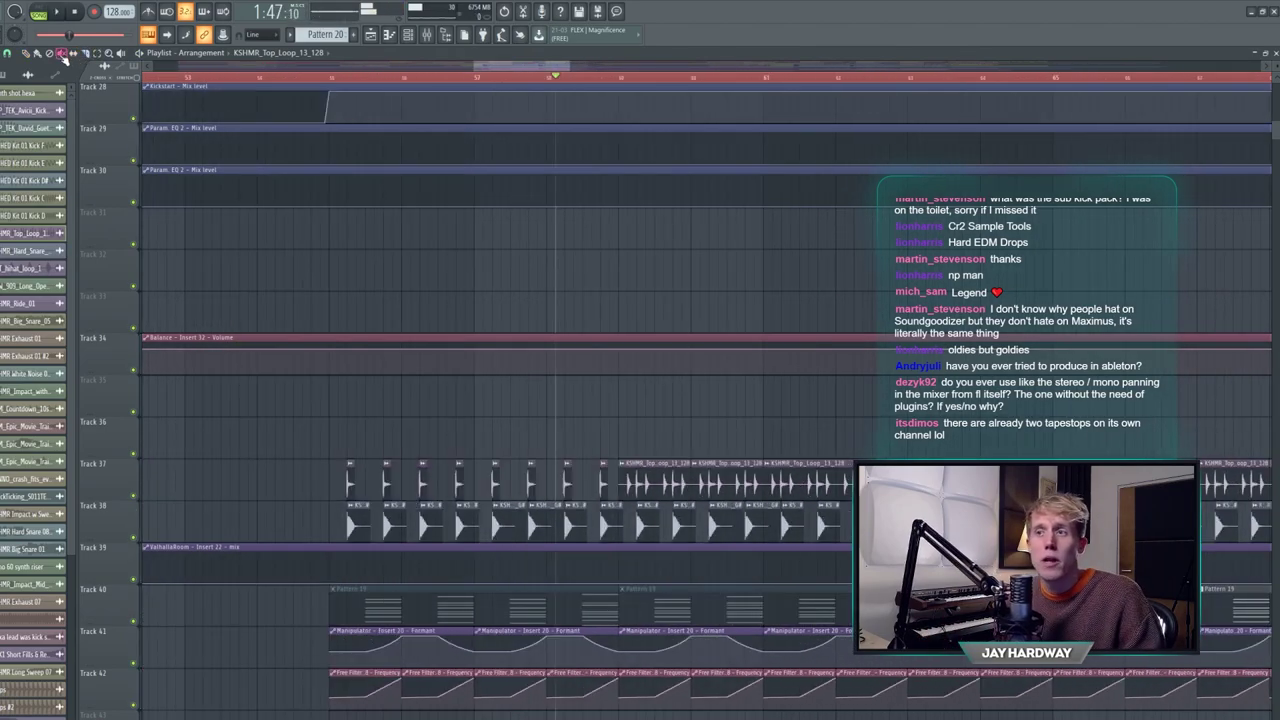
pyautogui.scroll(10, 190, 578)
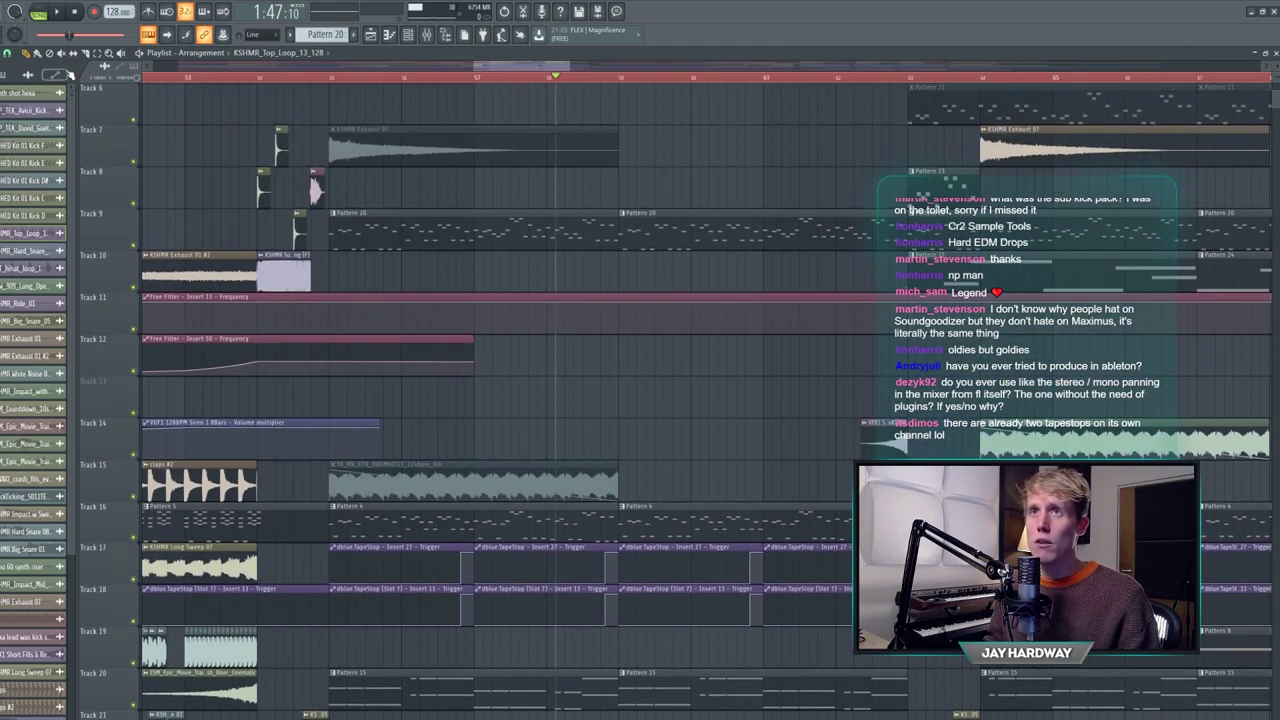
pyautogui.click(680, 230)
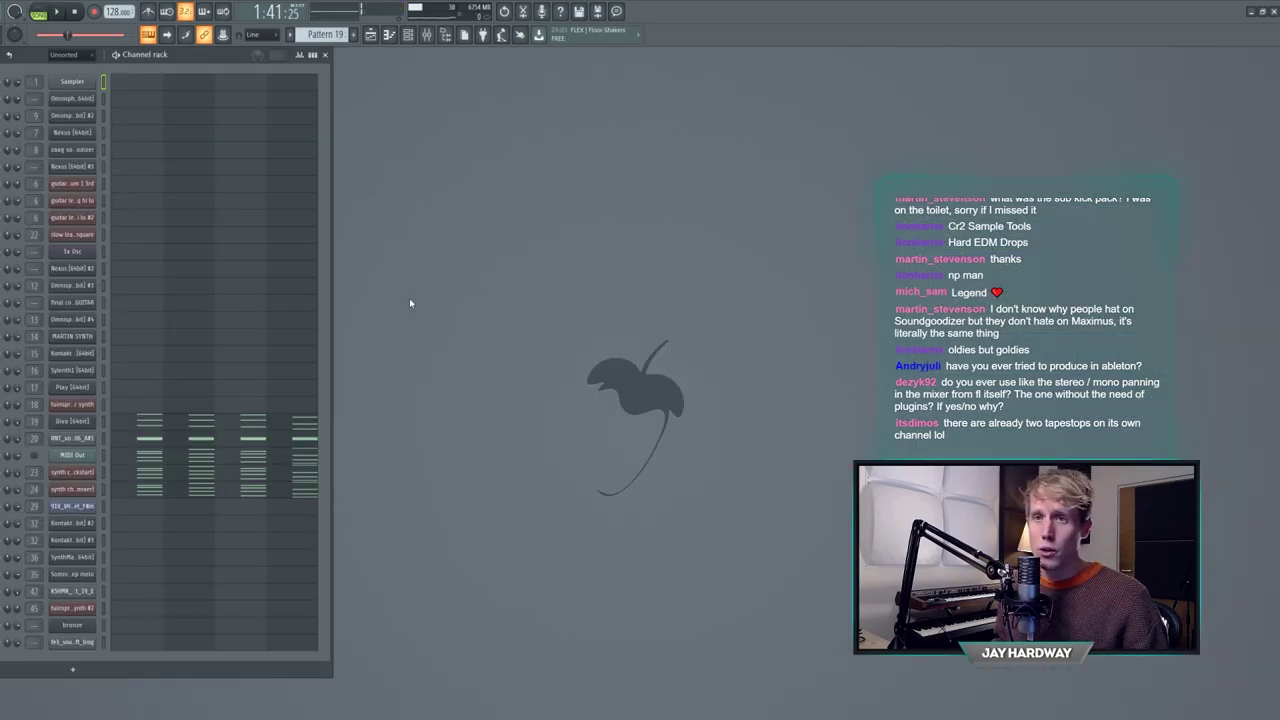
# - Show Pattern 19's RNT_vocal_single_ahh_06_A#1 sampler, audition its sound, and play the pattern in pattern mode with the mixer visible
pyautogui.click(72, 438)
pyautogui.click(213, 362)
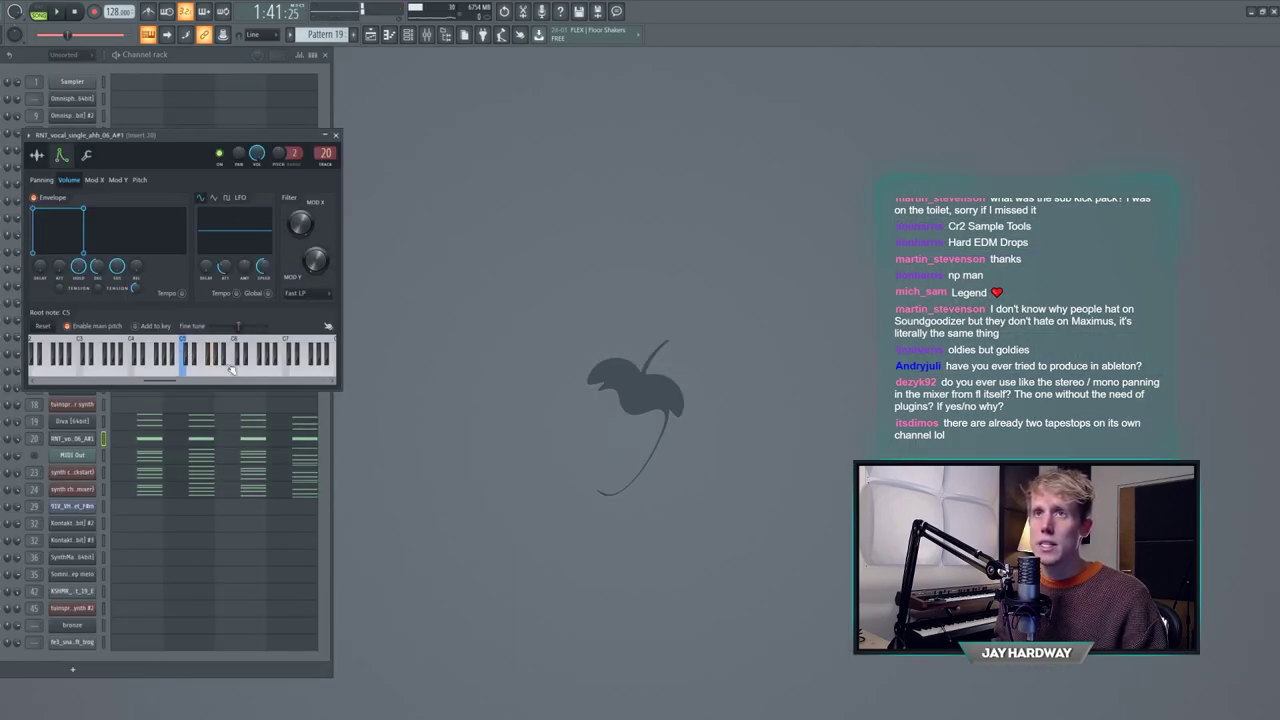
pyautogui.click(426, 34)
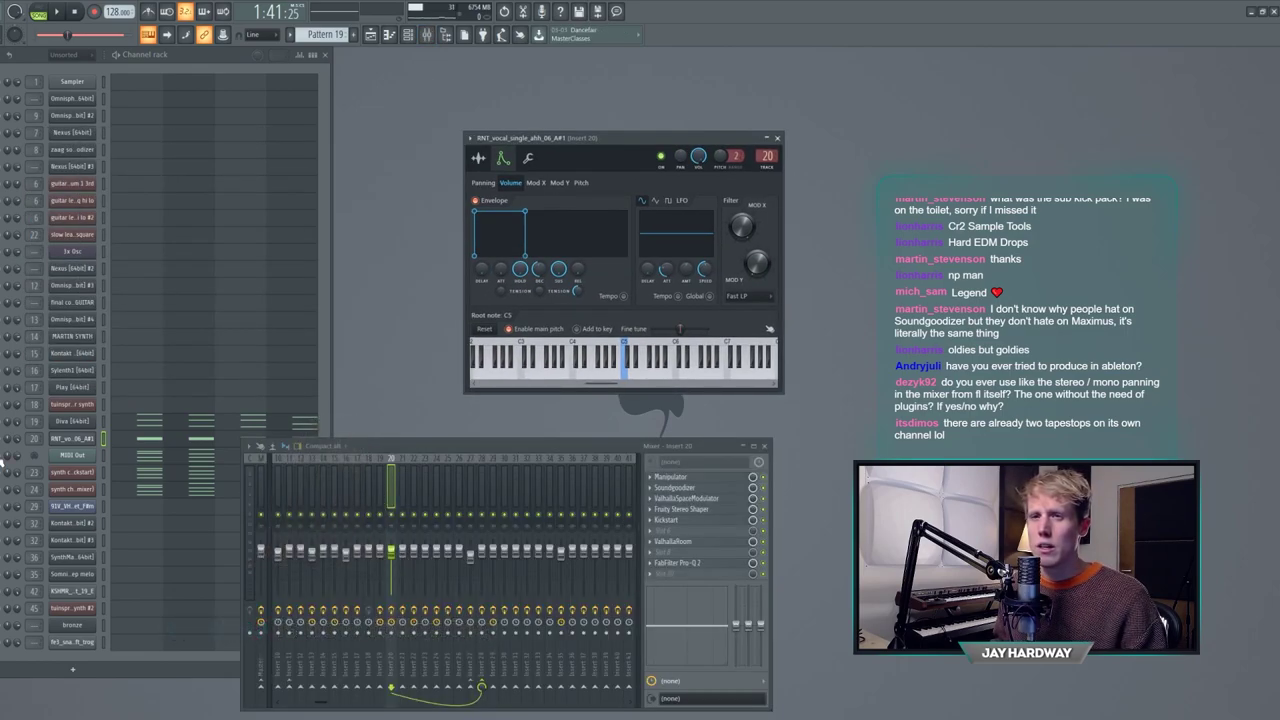
pyautogui.click(230, 612)
pyautogui.press('l')
pyautogui.press('space')
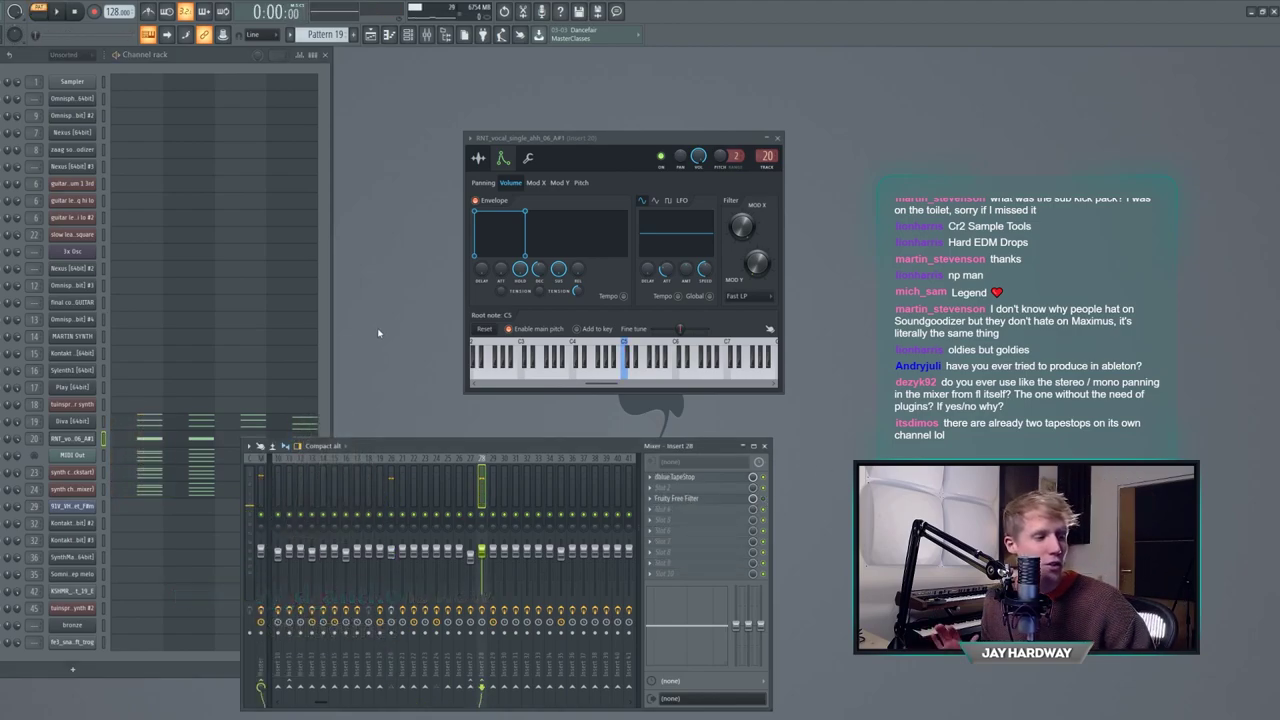
# - View the Manipulator effect on the vocal sample's mixer insert 20 and play Pattern 19 through it
pyautogui.click(472, 484)
pyautogui.click(70, 440)
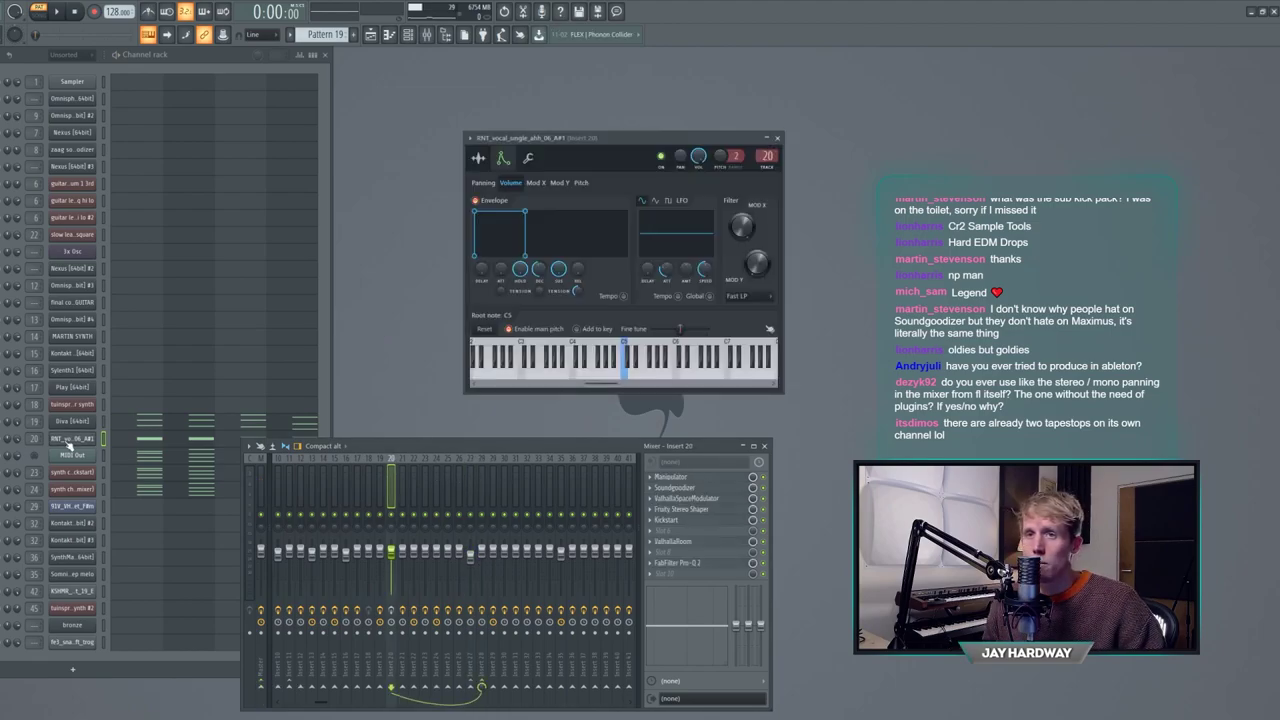
pyautogui.click(699, 478)
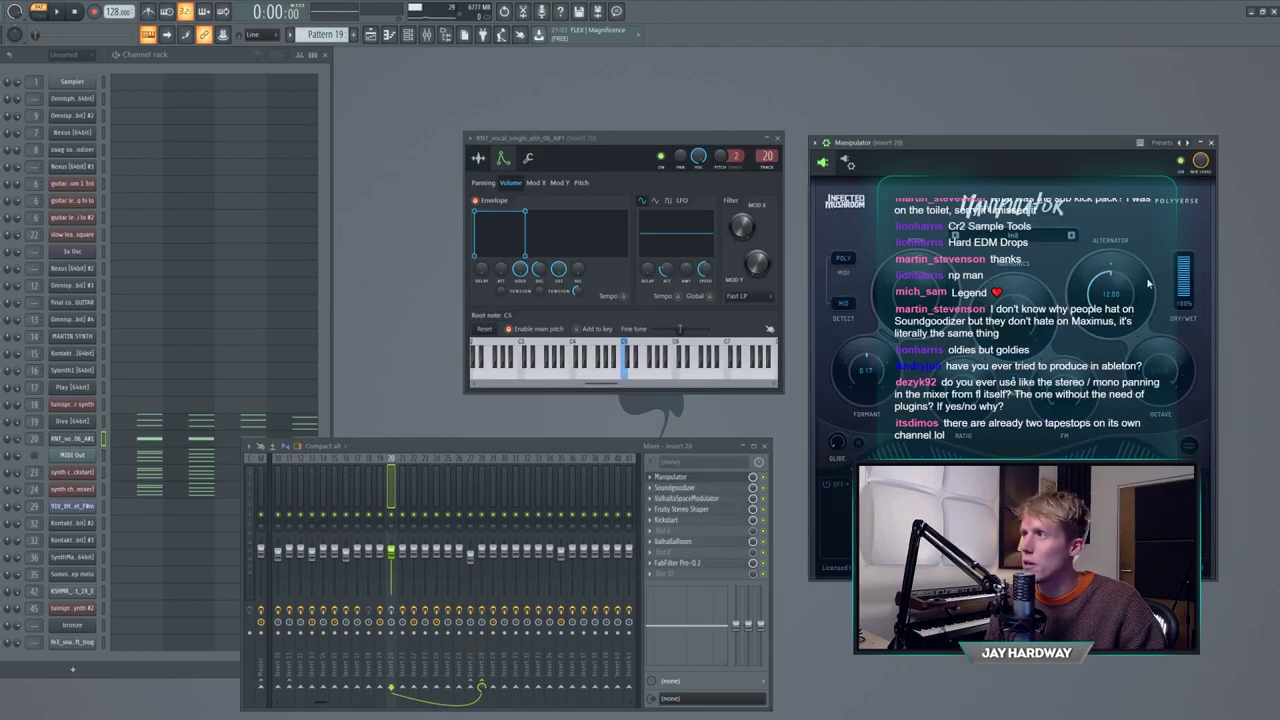
pyautogui.moveTo(1128, 280); pyautogui.dragTo(364, 372)
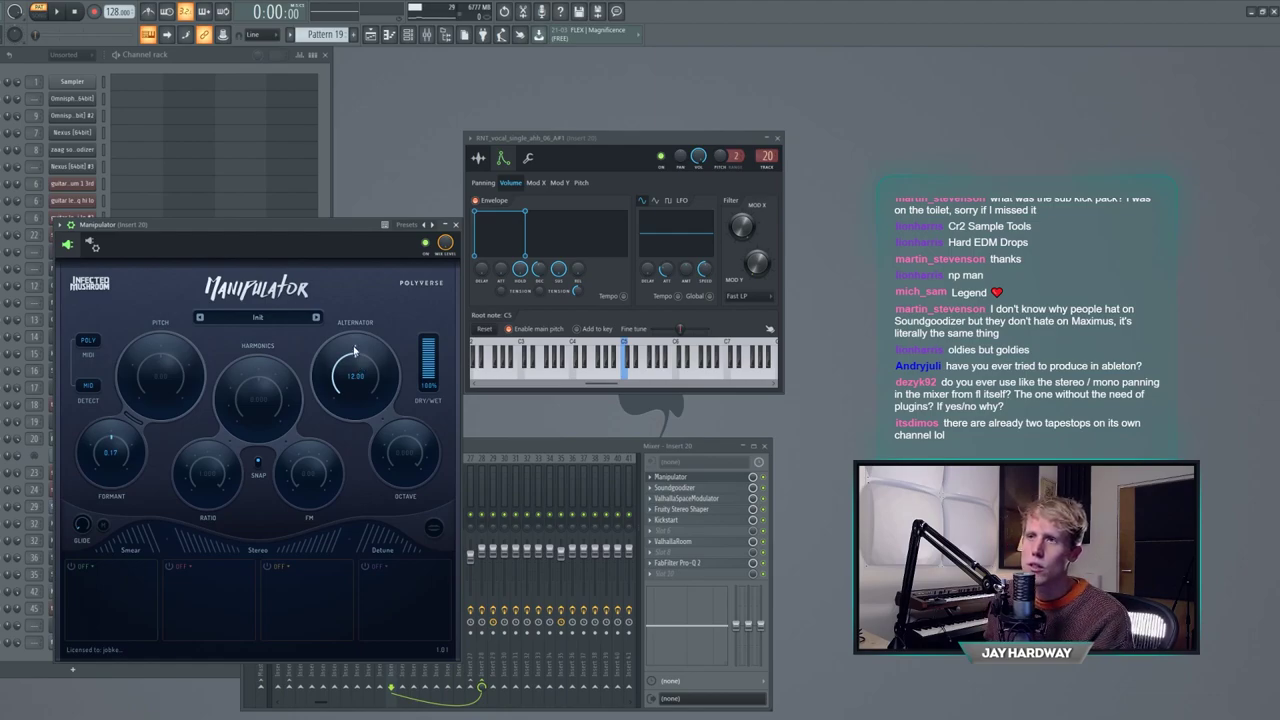
pyautogui.moveTo(374, 336); pyautogui.dragTo(475, 279)
pyautogui.press('space')
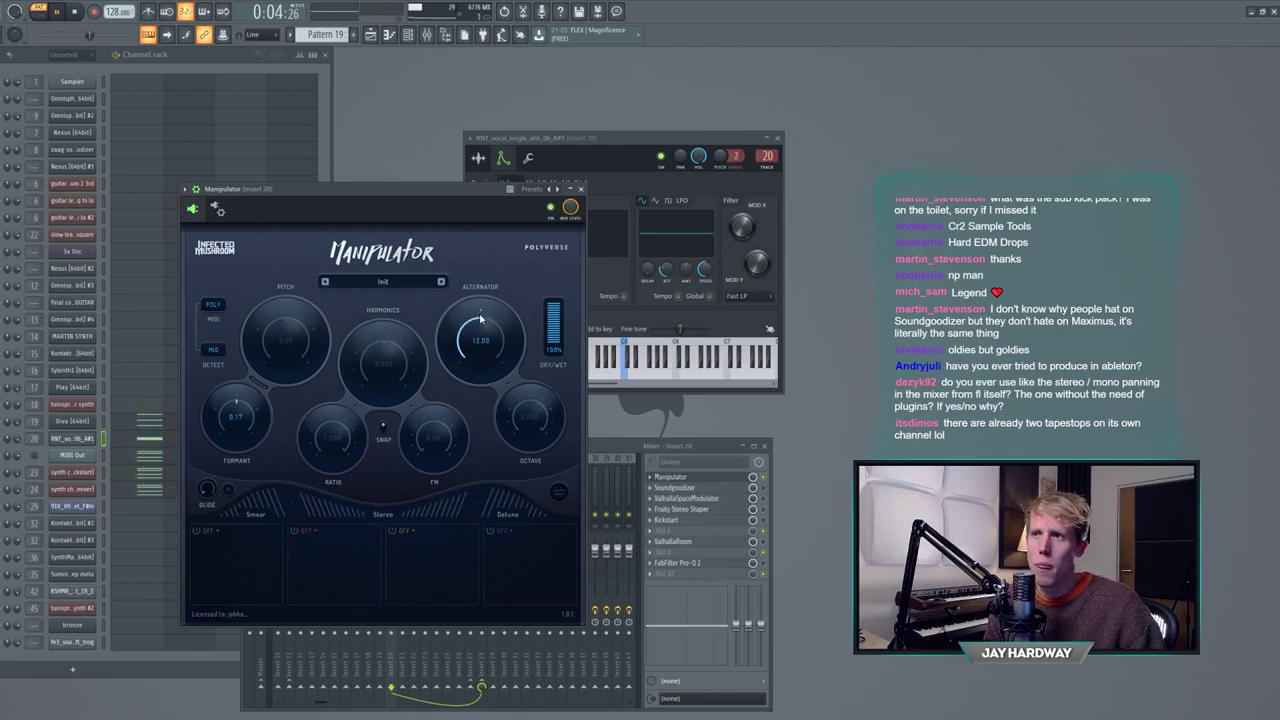
pyautogui.press('space')
pyautogui.click(580, 188)
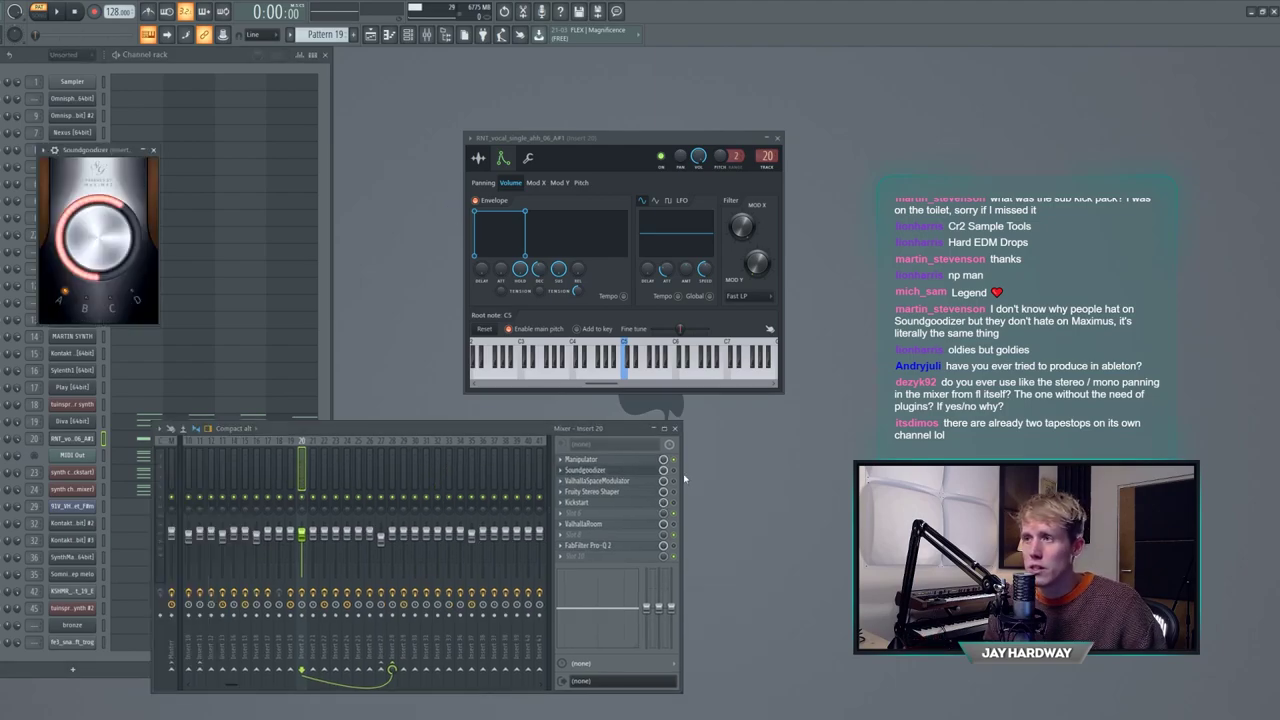
# - Enable the Soundgoodizer and ValhallaSpaceModulator effects on mixer insert 20 and play Pattern 19
pyautogui.click(675, 471)
pyautogui.click(152, 151)
pyautogui.click(640, 481)
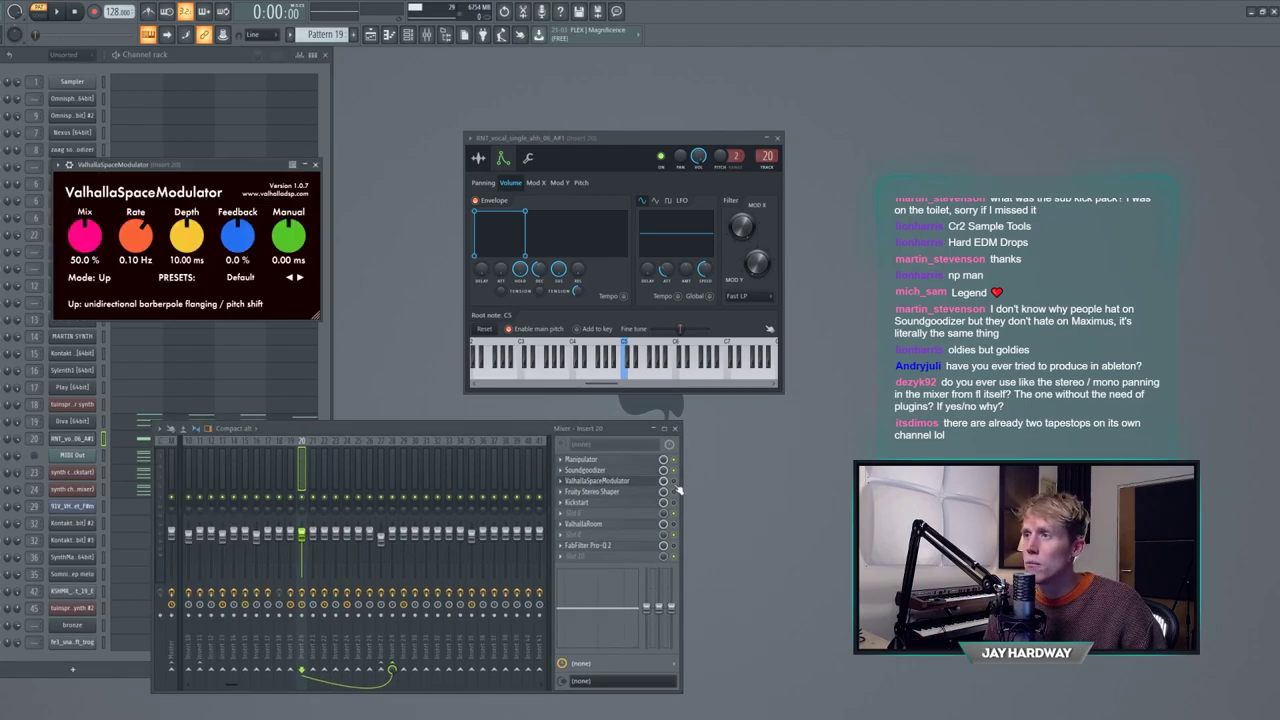
pyautogui.moveTo(223, 169); pyautogui.dragTo(366, 372)
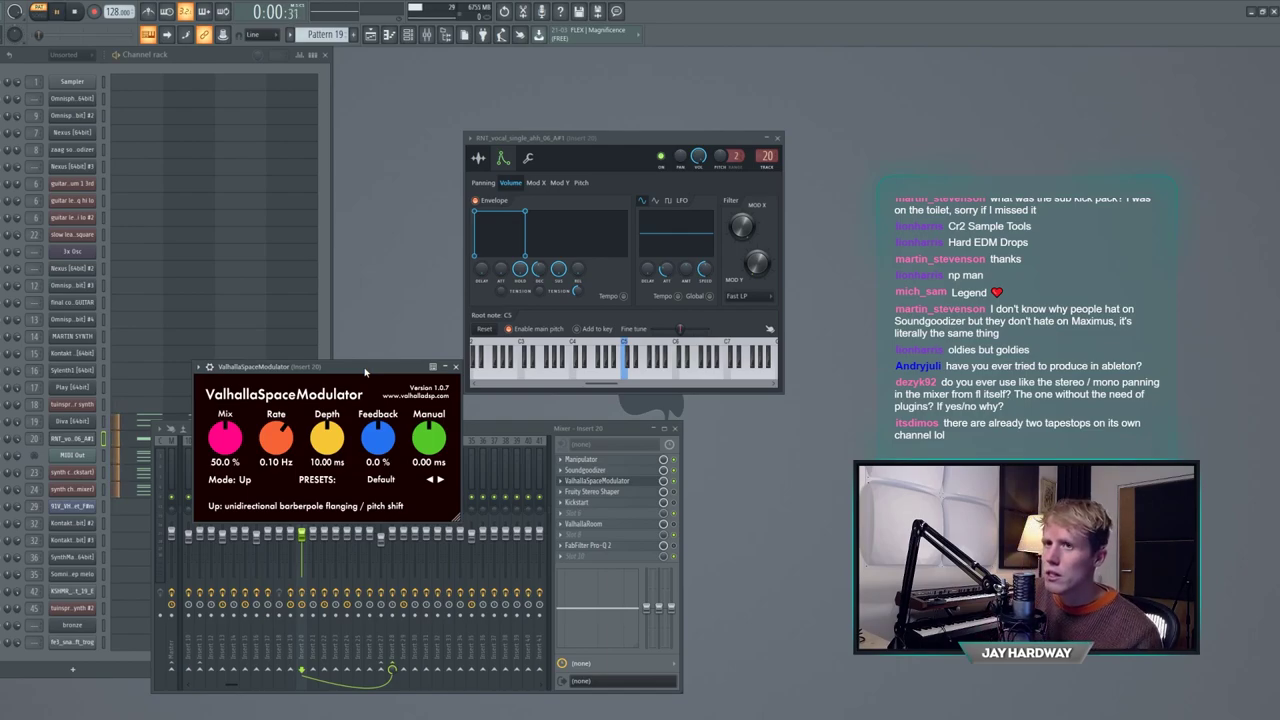
pyautogui.press('space')
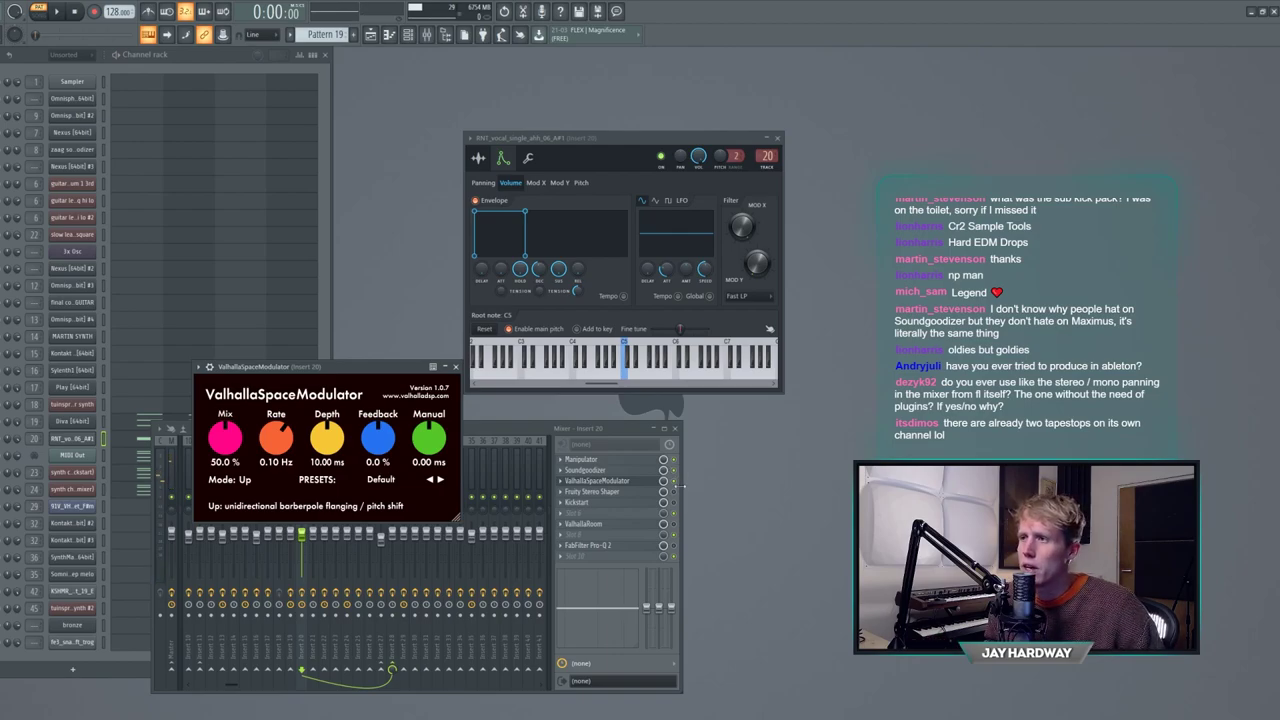
# - View and enable the Fruity Stereo Shaper, Kickstart and ValhallaRoom effects on mixer insert 20
pyautogui.click(637, 493)
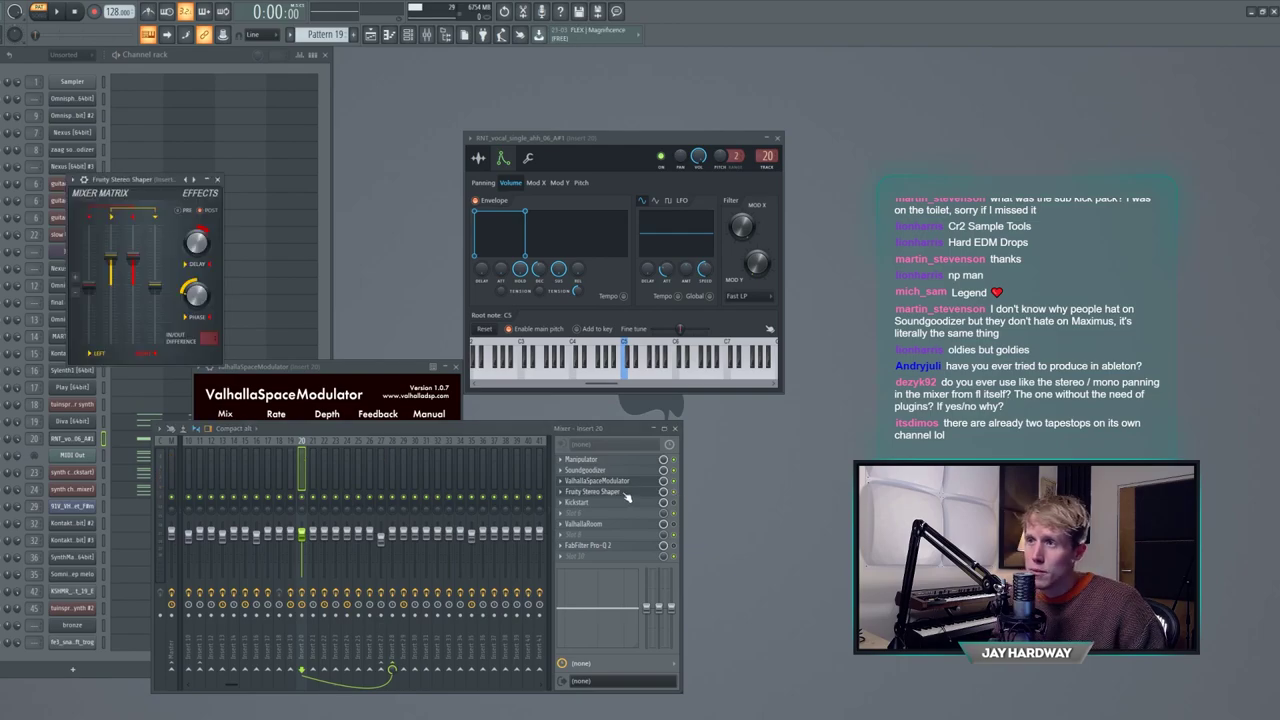
pyautogui.click(627, 503)
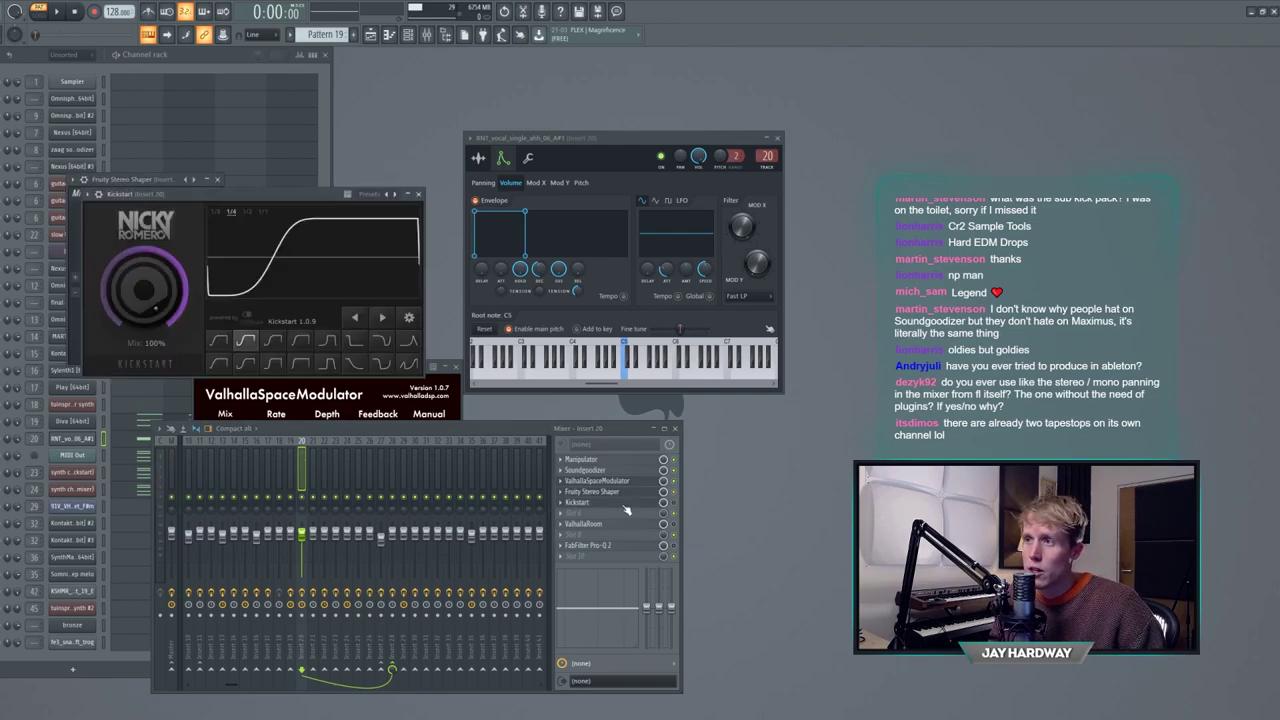
pyautogui.click(678, 523)
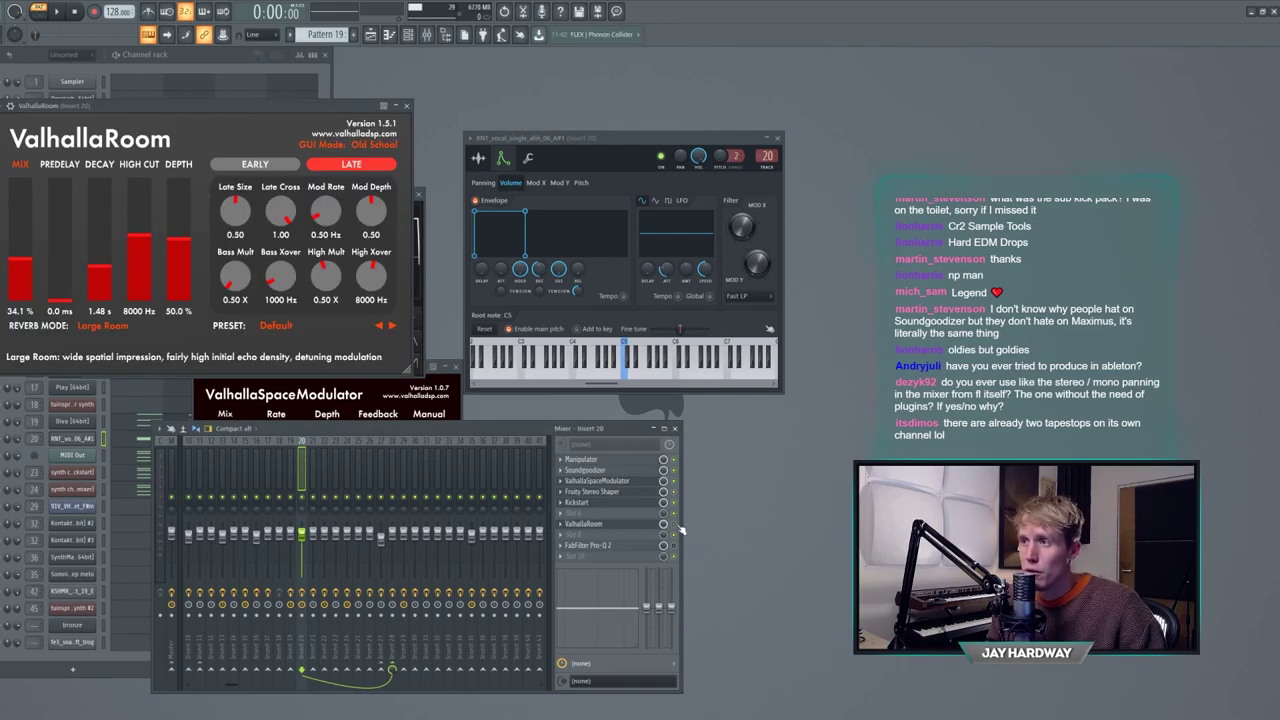
# - Enable the FabFilter Pro-Q 2 low cut on mixer insert 20 and play Pattern 19 through it
pyautogui.moveTo(146, 108); pyautogui.dragTo(178, 270)
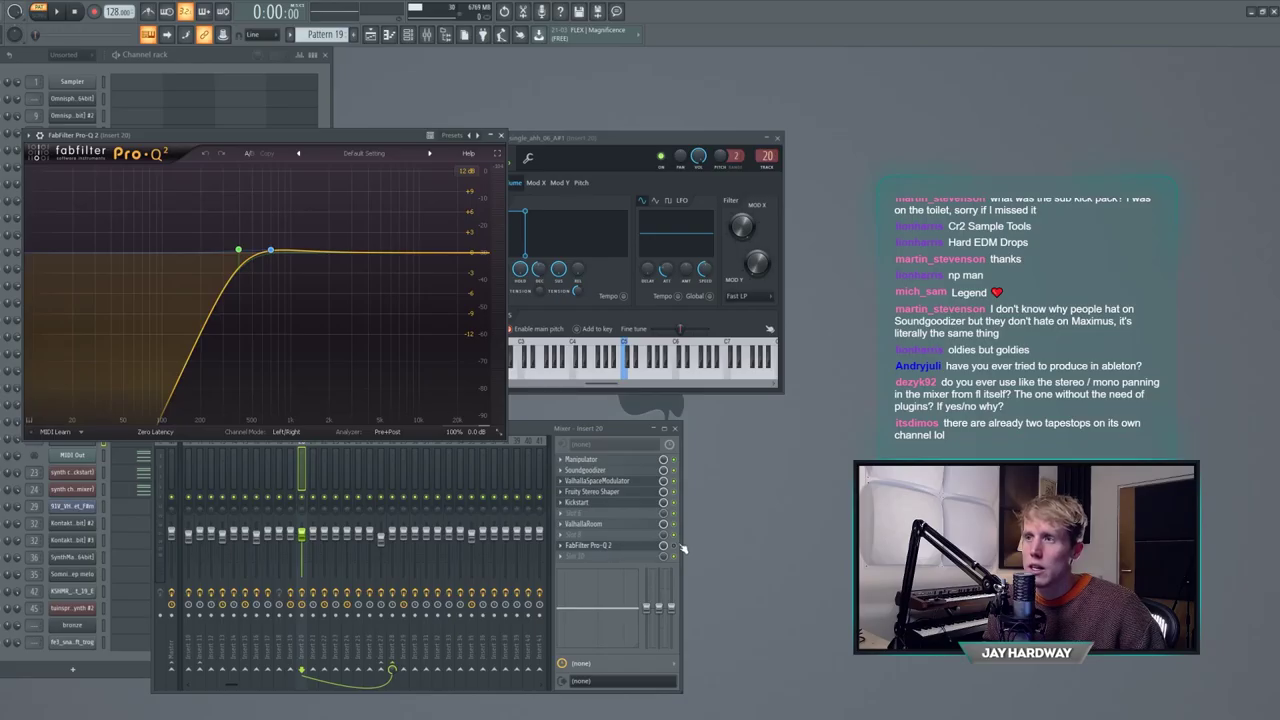
pyautogui.click(675, 547)
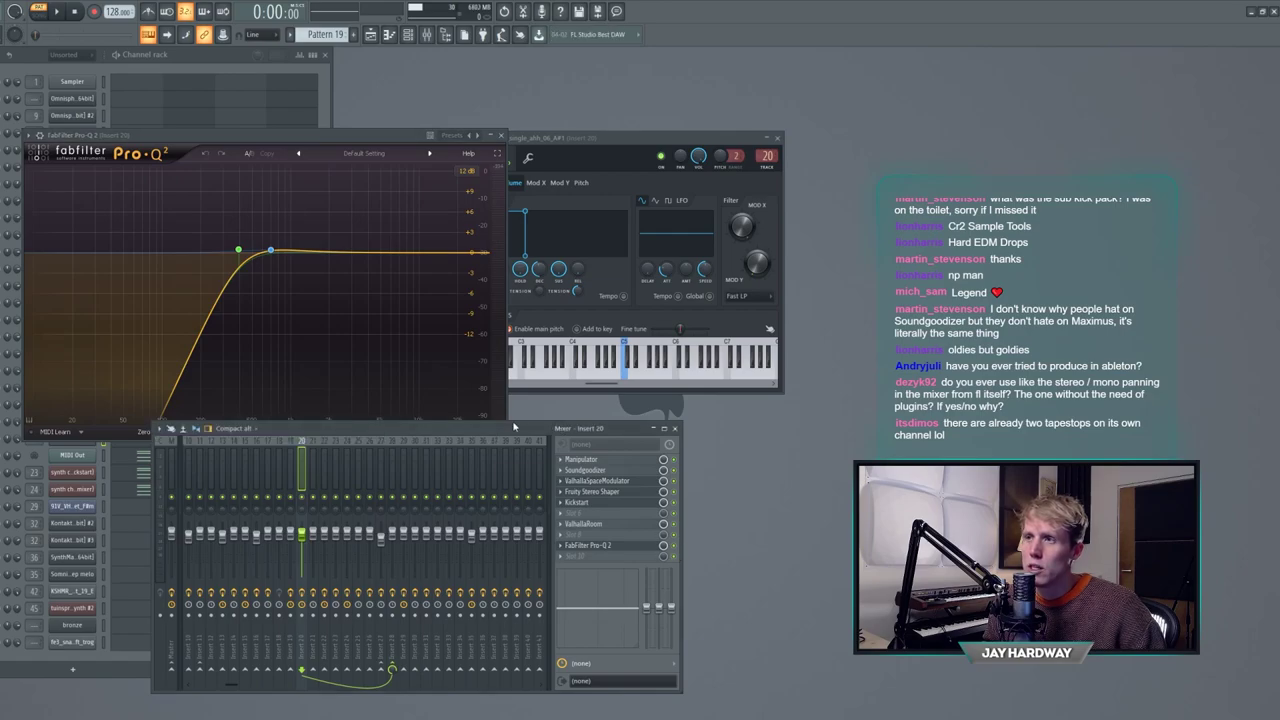
pyautogui.moveTo(345, 136); pyautogui.dragTo(494, 142)
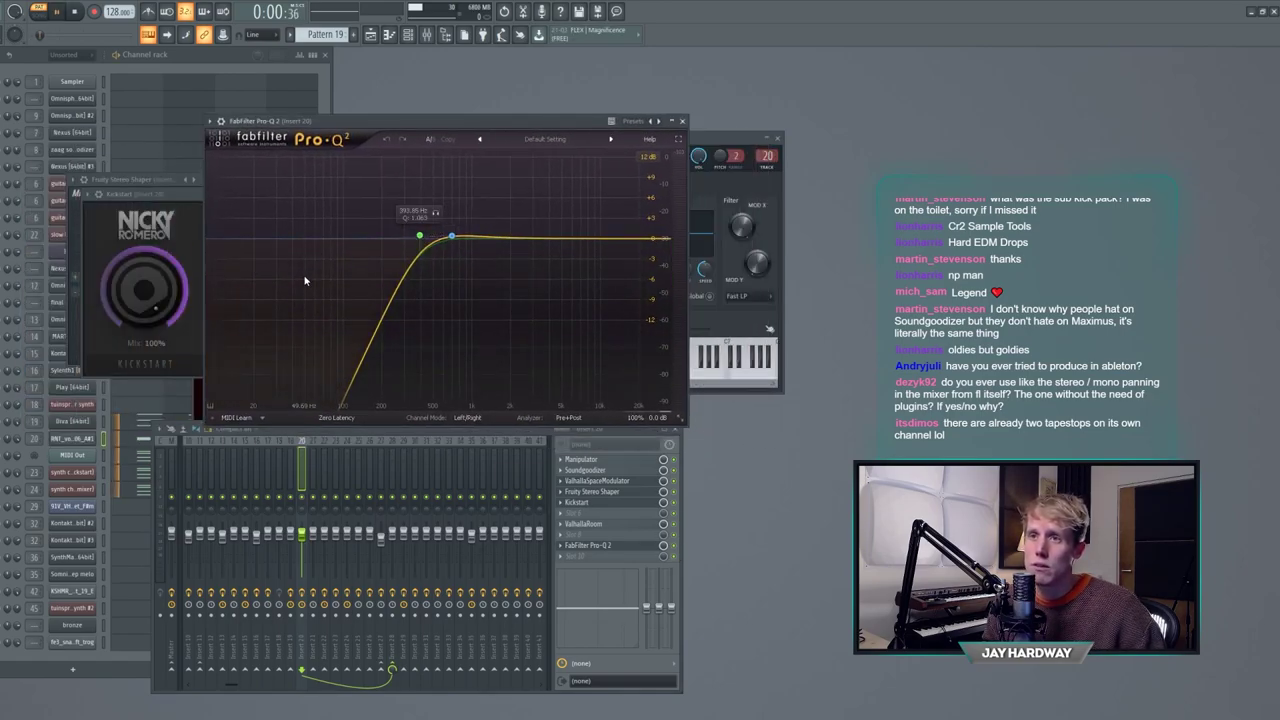
pyautogui.press('space')
pyautogui.click(685, 121)
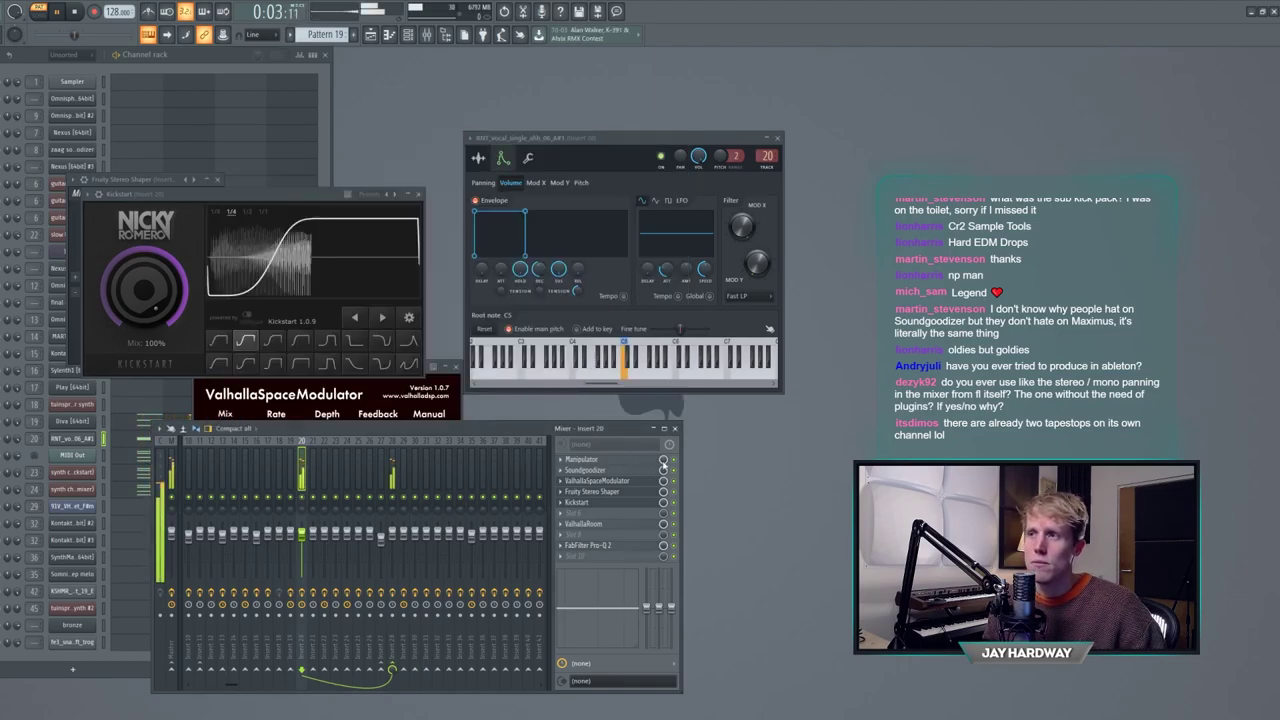
# - Stop playback and close the mixer and insert 20's open effect windows
pyautogui.click(677, 432)
pyautogui.press('space')
pyautogui.click(419, 194)
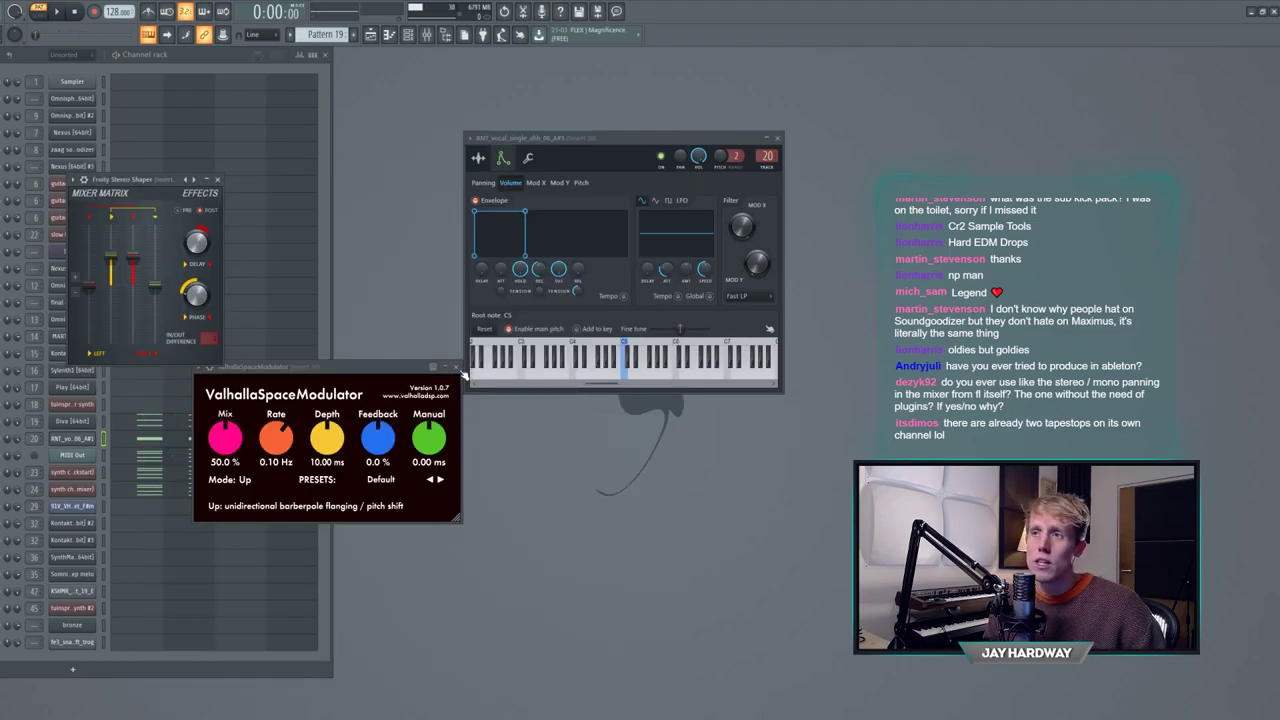
pyautogui.click(452, 368)
pyautogui.press('Escape')
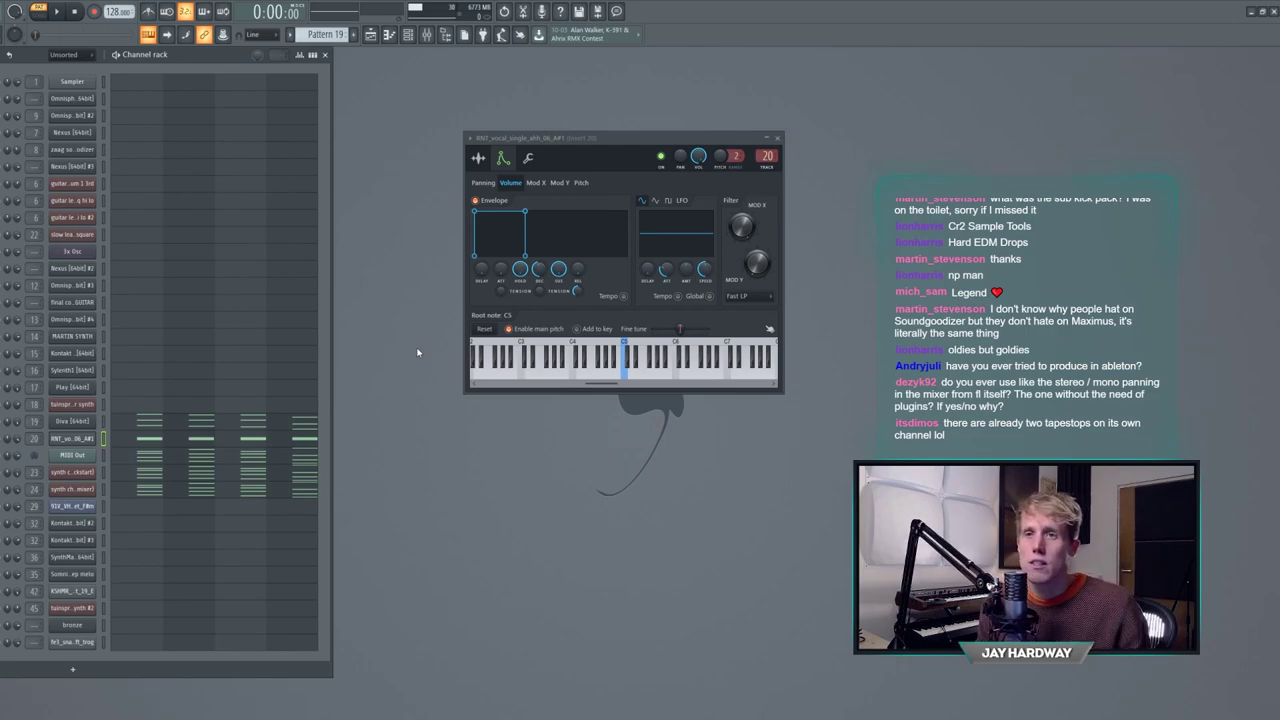
# - Show the Manipulator's wrapper settings on insert 20, including its MIDI input port
pyautogui.click(60, 441)
pyautogui.click(64, 443)
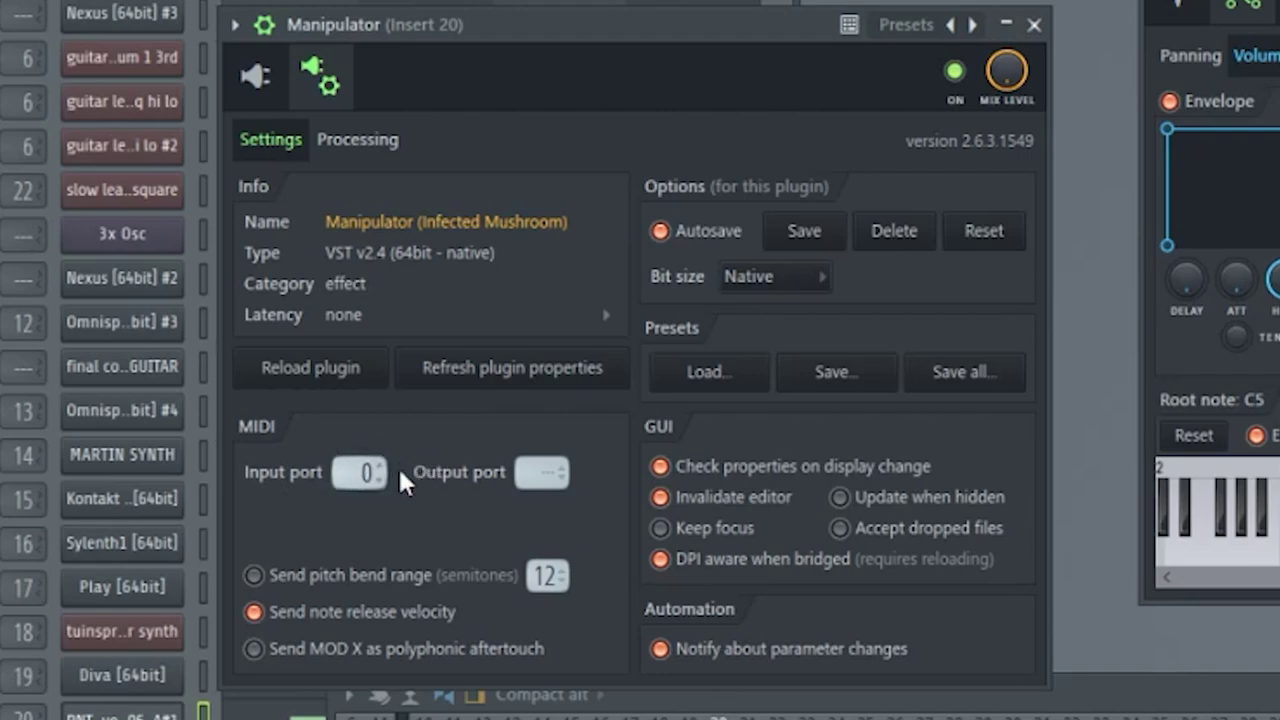
pyautogui.click(1034, 25)
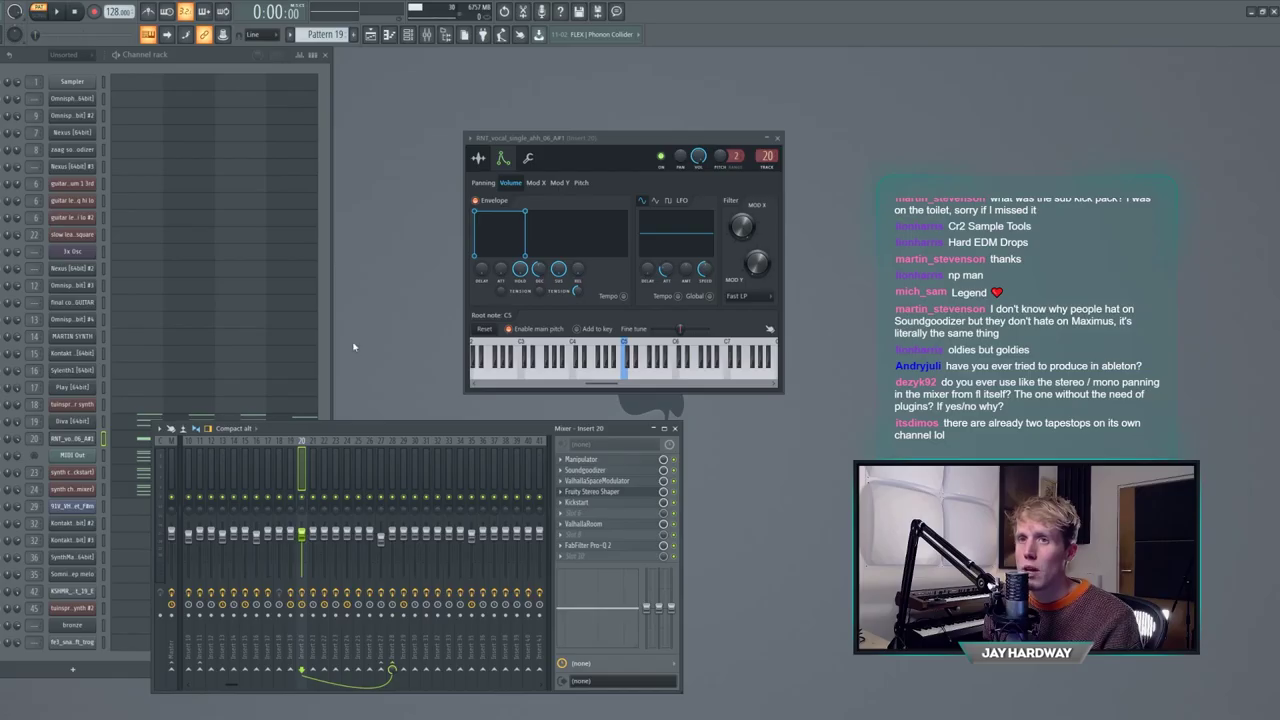
# - Show the MIDI Out channel's port and its chord notes in the piano roll, and play Pattern 19
pyautogui.click(75, 462)
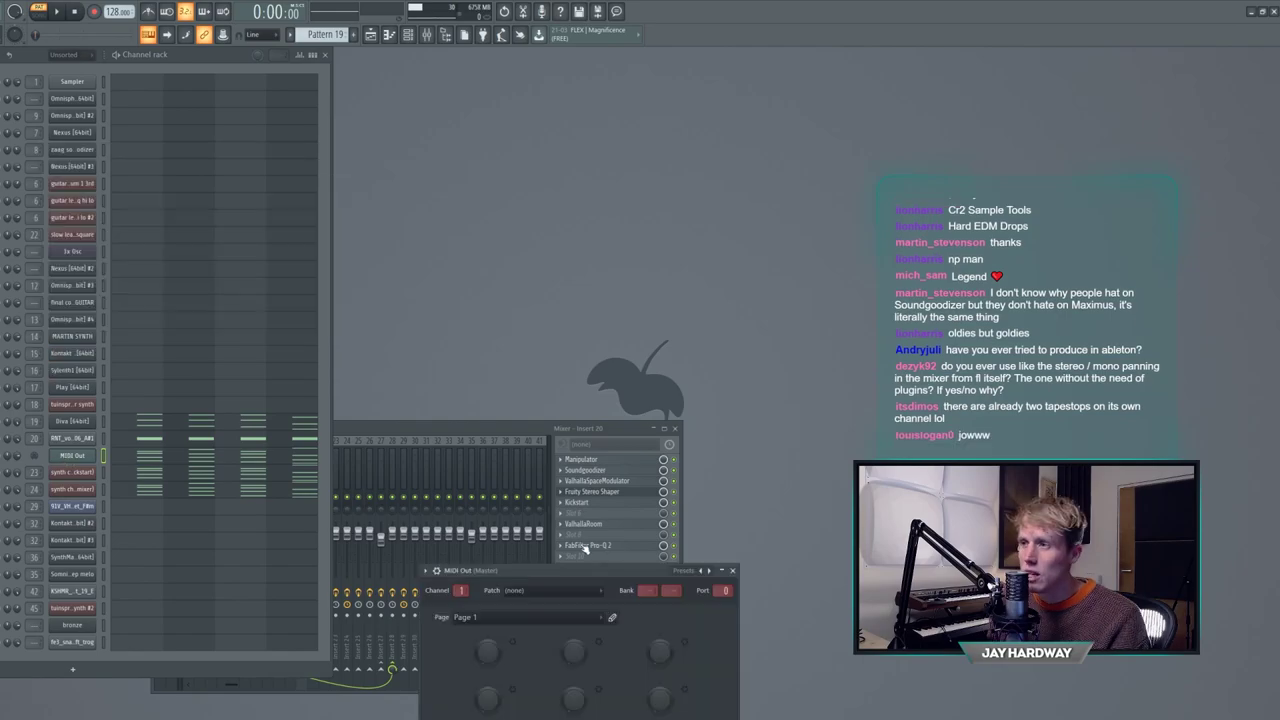
pyautogui.moveTo(640, 573); pyautogui.dragTo(271, 411)
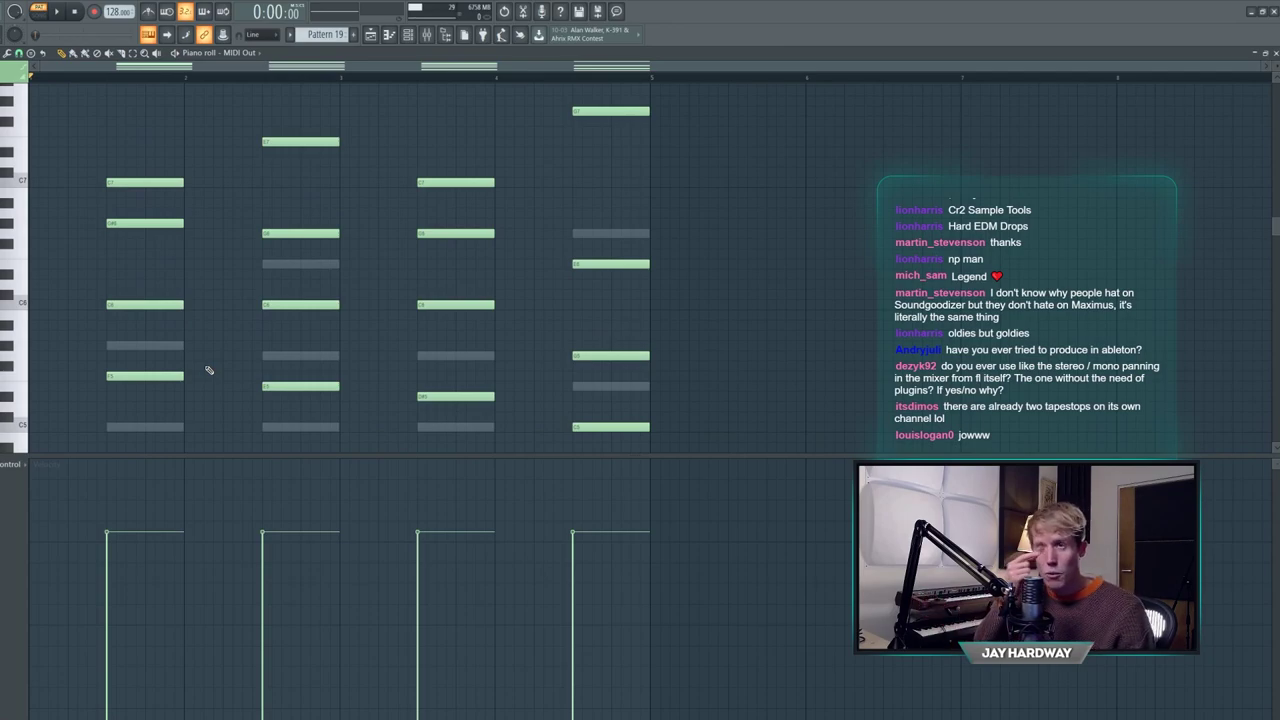
pyautogui.press('space')
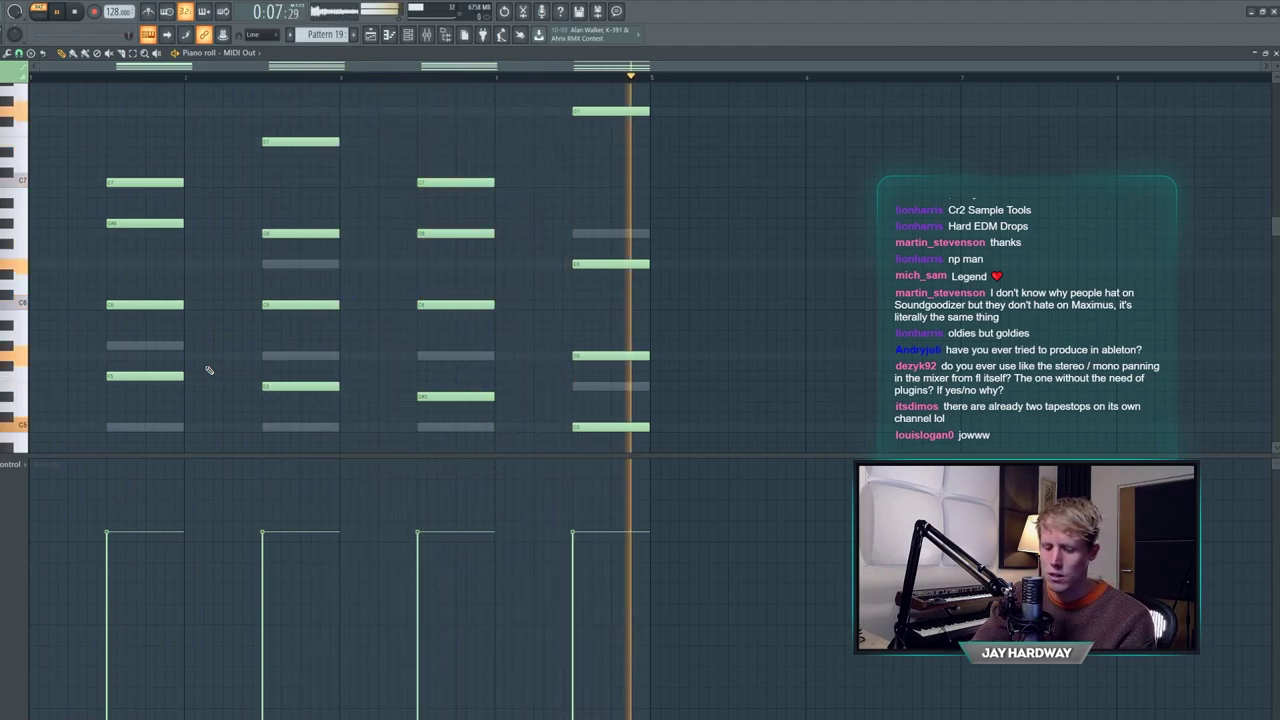
pyautogui.press('space')
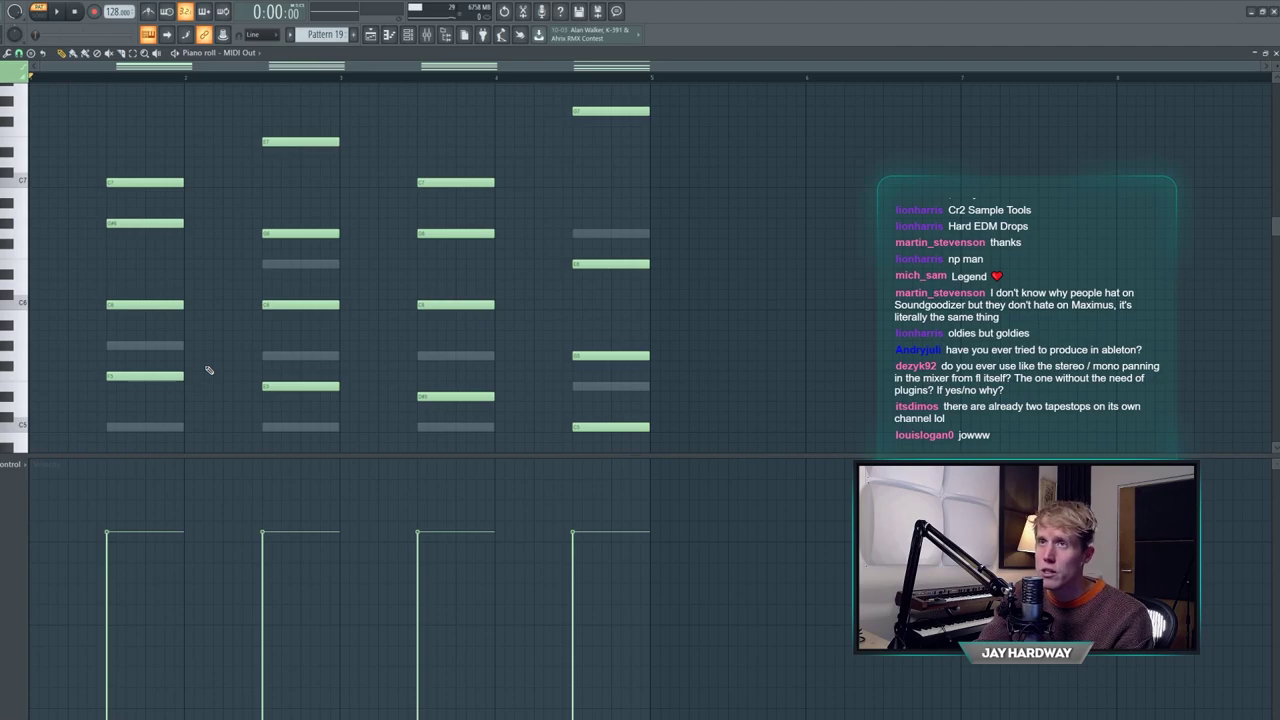
# - Show the synth chords 3 Sonik Synth 2 instrument on insert 24 and play Pattern 19 with it
pyautogui.press('F7')
pyautogui.click(60, 489)
pyautogui.moveTo(360, 197)
pyautogui.mouseDown()
pyautogui.moveTo(523, 164)
pyautogui.moveTo(380, 189)
pyautogui.mouseUp()
pyautogui.press('space')
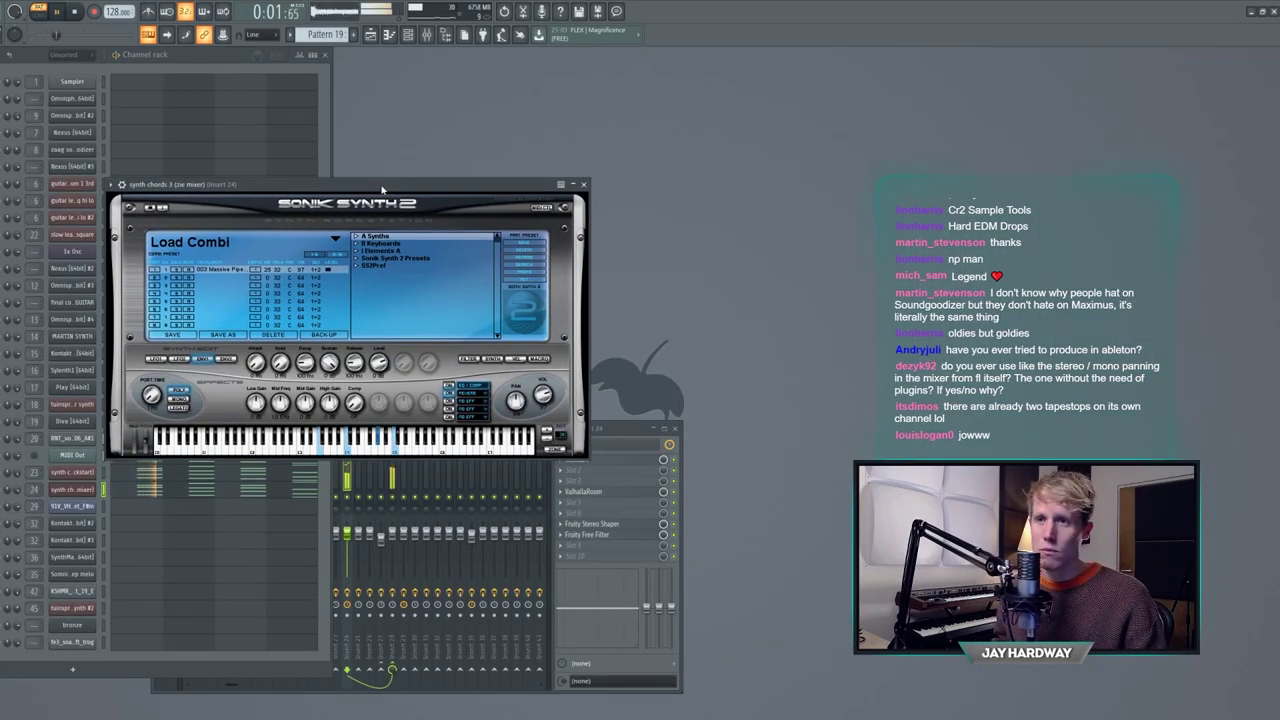
pyautogui.click(3, 480)
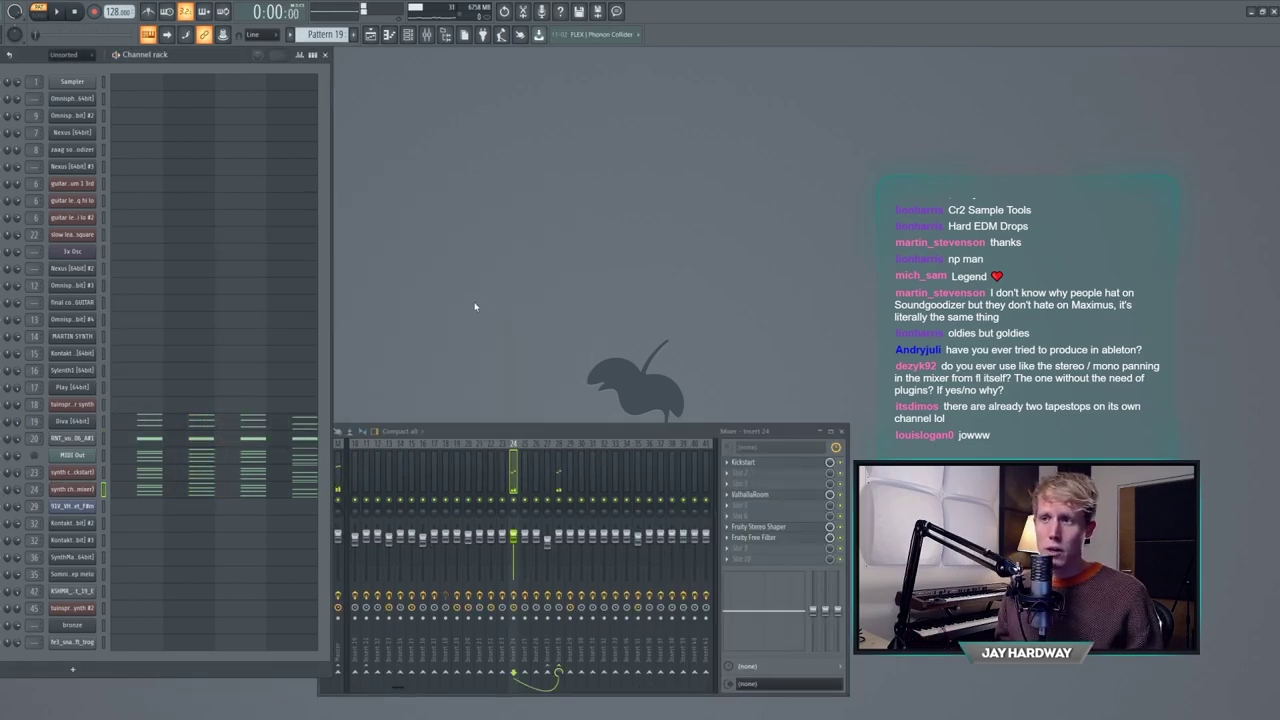
pyautogui.press('space')
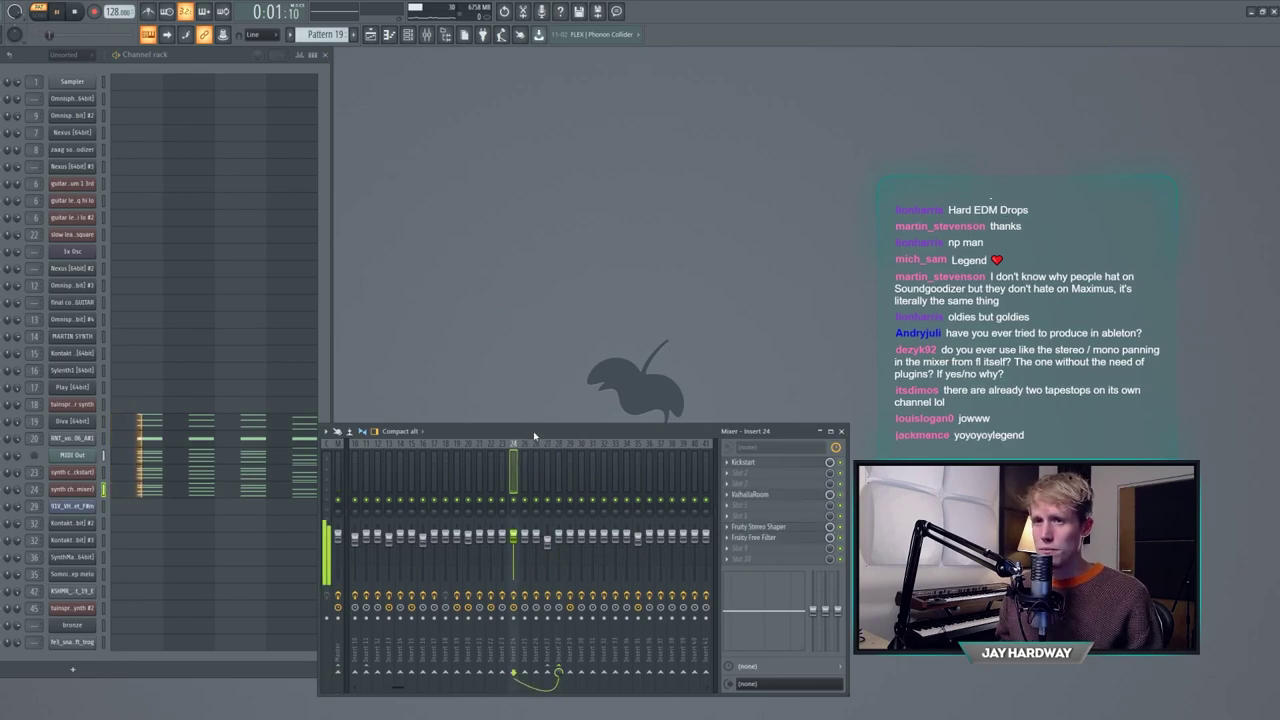
# - View the Kickstart, ValhallaRoom, Fruity Stereo Shaper and Fruity Free Filter effects on mixer insert 24
pyautogui.click(782, 466)
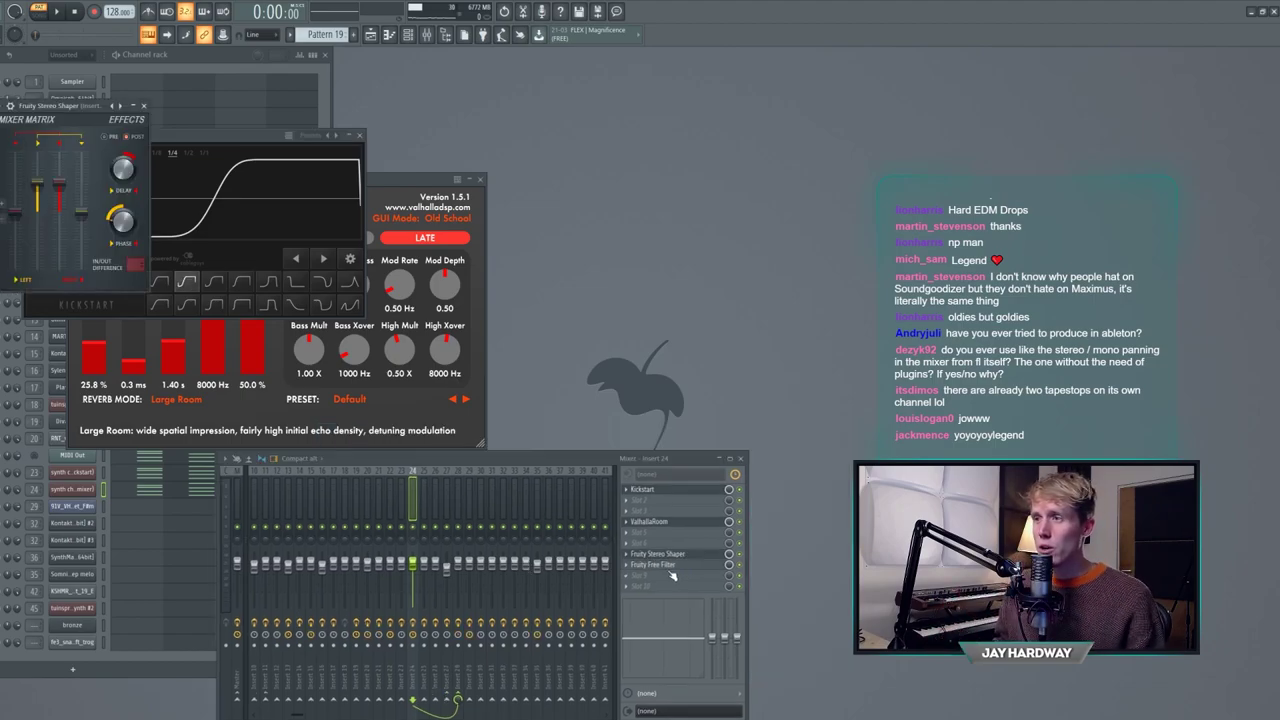
pyautogui.click(672, 568)
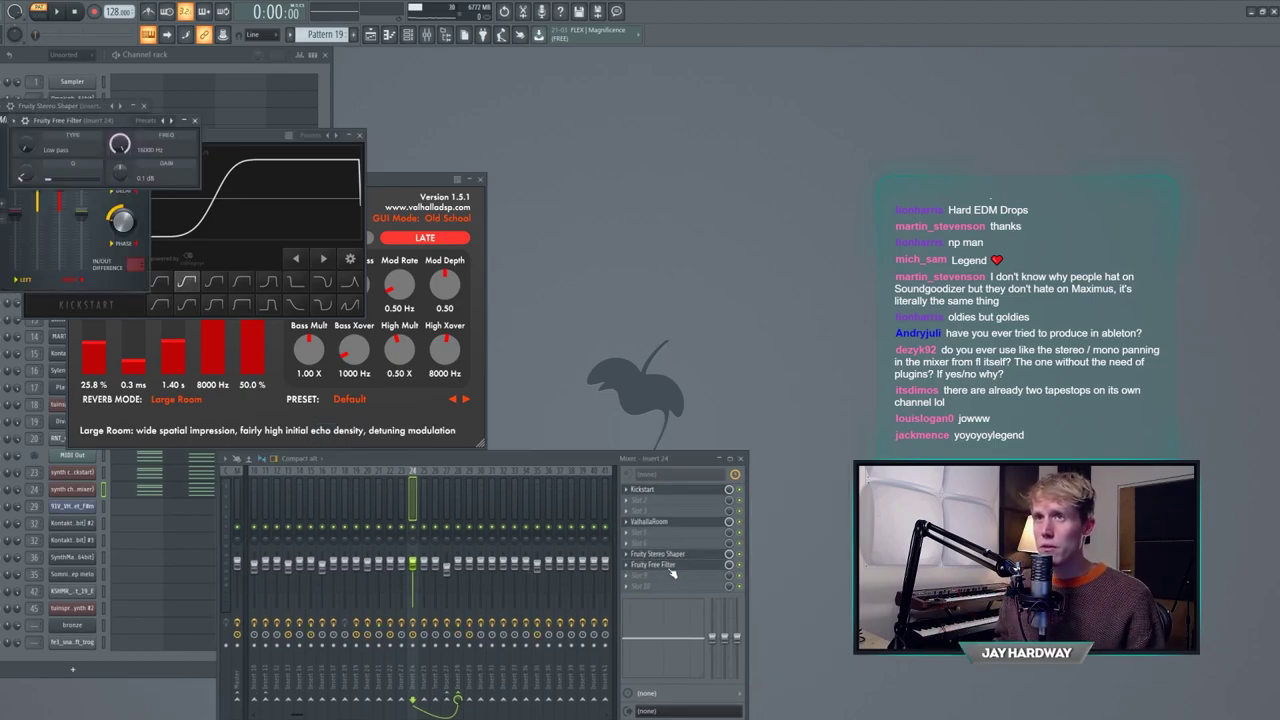
pyautogui.click(197, 122)
pyautogui.click(143, 105)
pyautogui.click(359, 135)
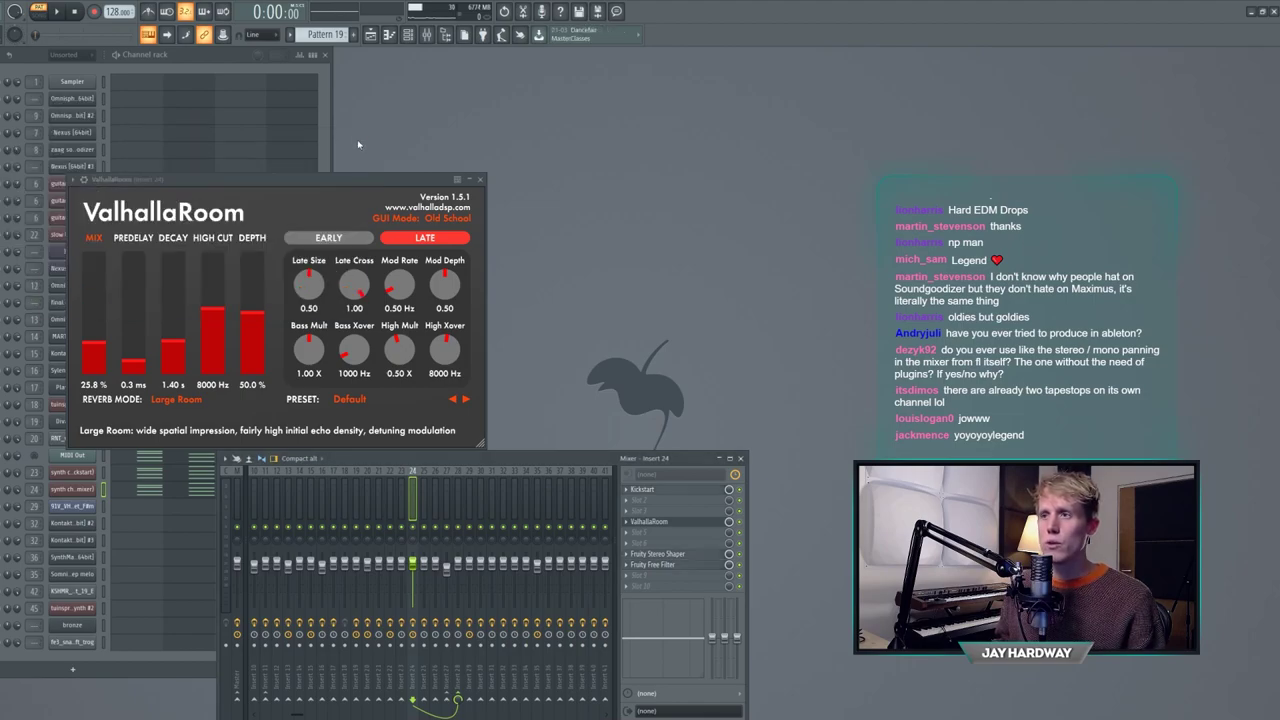
# - Show mixer insert 28's effects and play the playlist section with its Free Filter frequency automation under Pattern 19
pyautogui.click(459, 488)
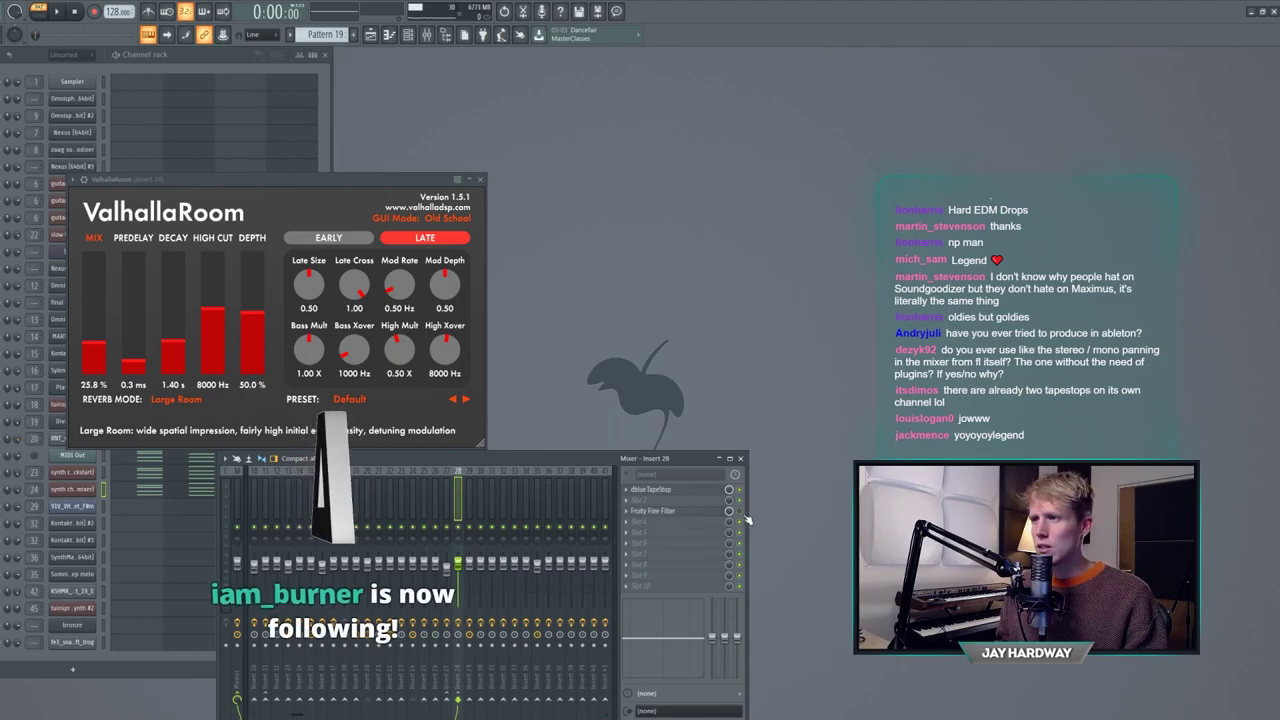
pyautogui.press('space')
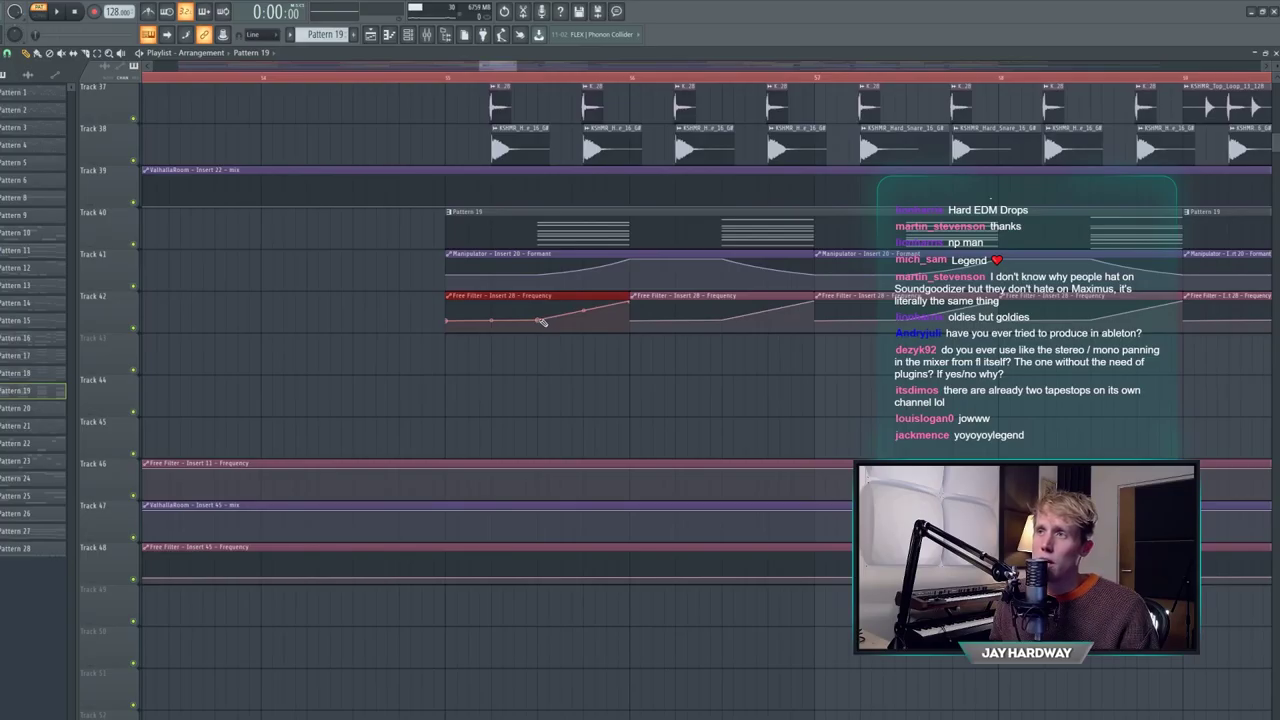
pyautogui.click(448, 78)
pyautogui.press('space')
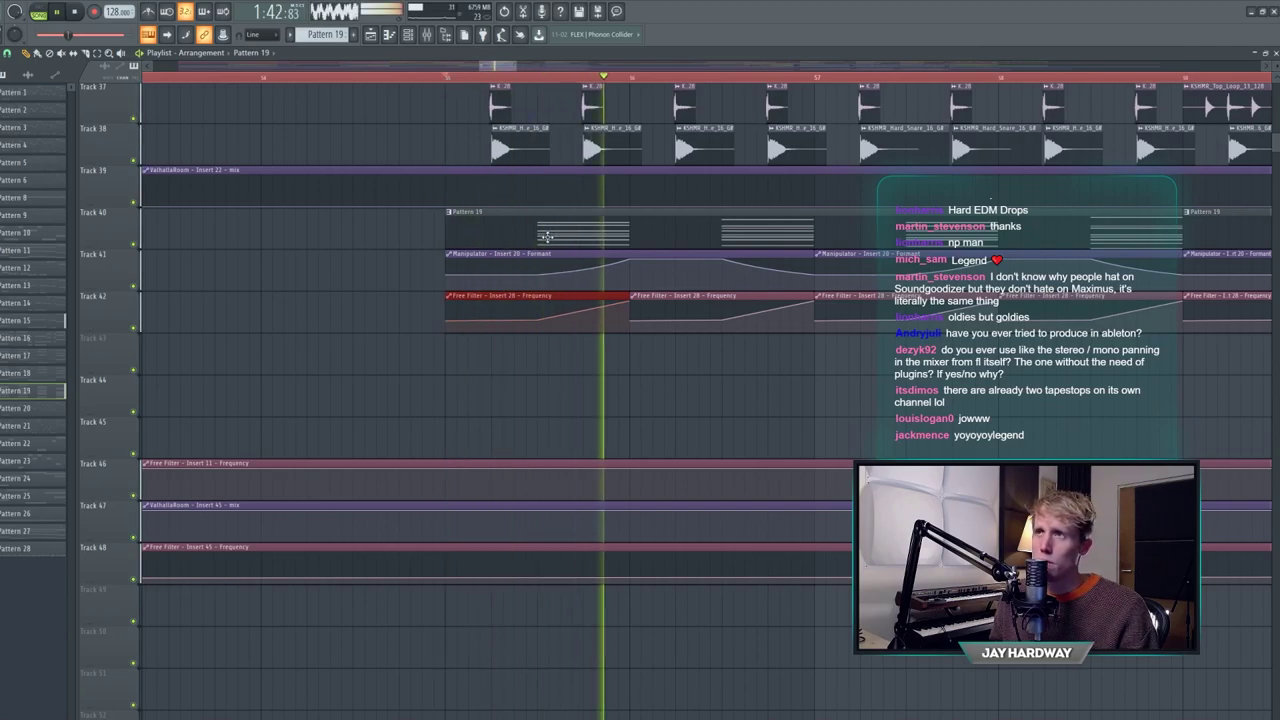
pyautogui.scroll(-3, 558, 260)
pyautogui.scroll(4, 643, 303)
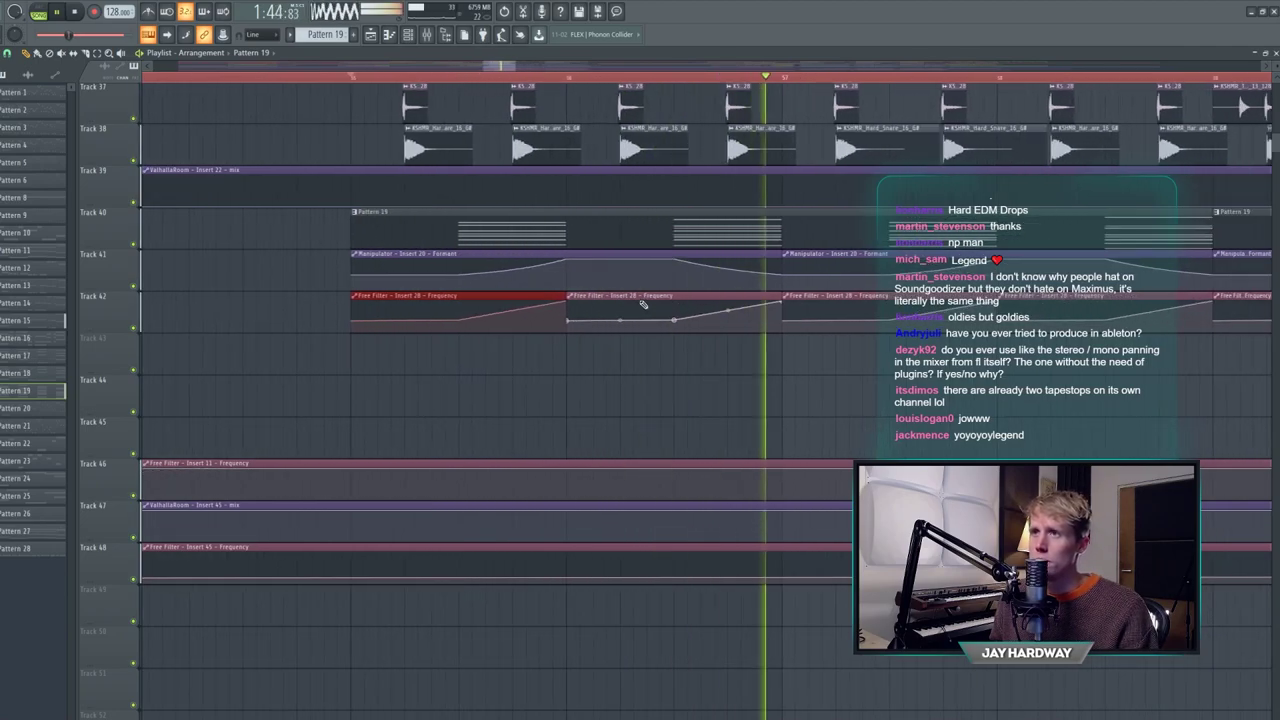
pyautogui.press('space')
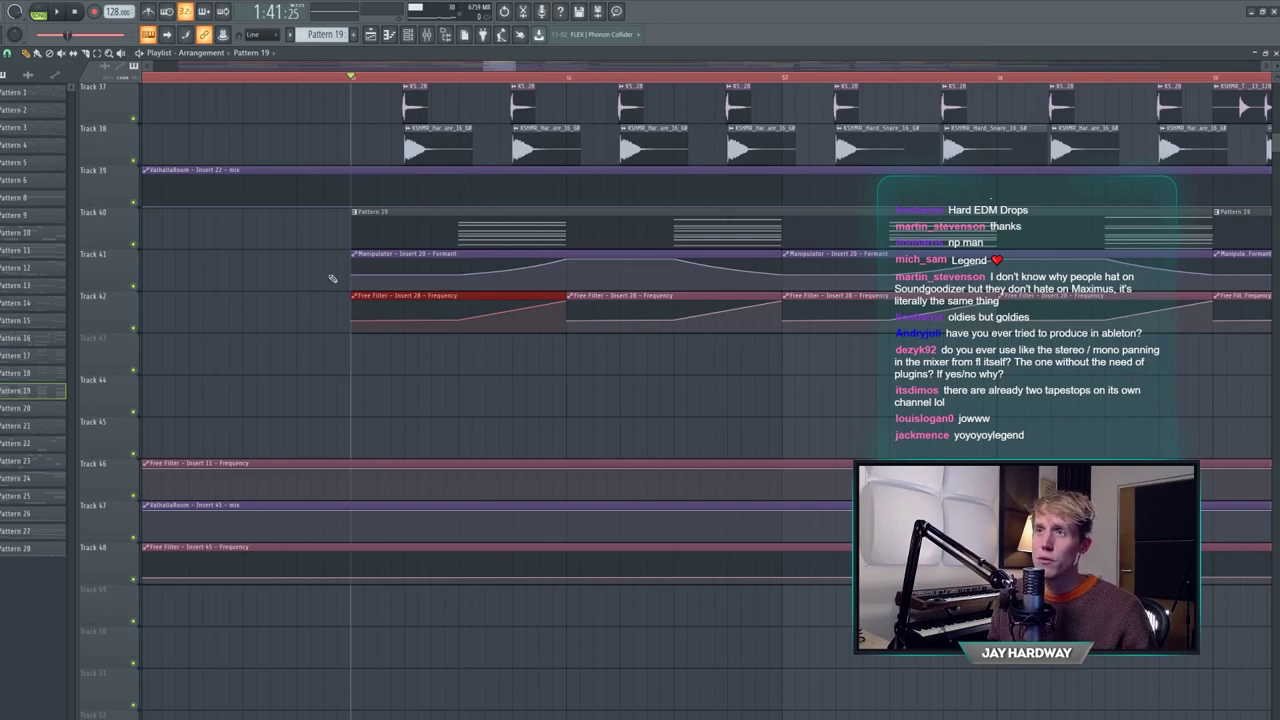
# - Show the Manipulator formant automation clip on Track 41 and the Manipulator plugin it controls on insert 20
pyautogui.moveTo(313, 269); pyautogui.dragTo(420, 272)
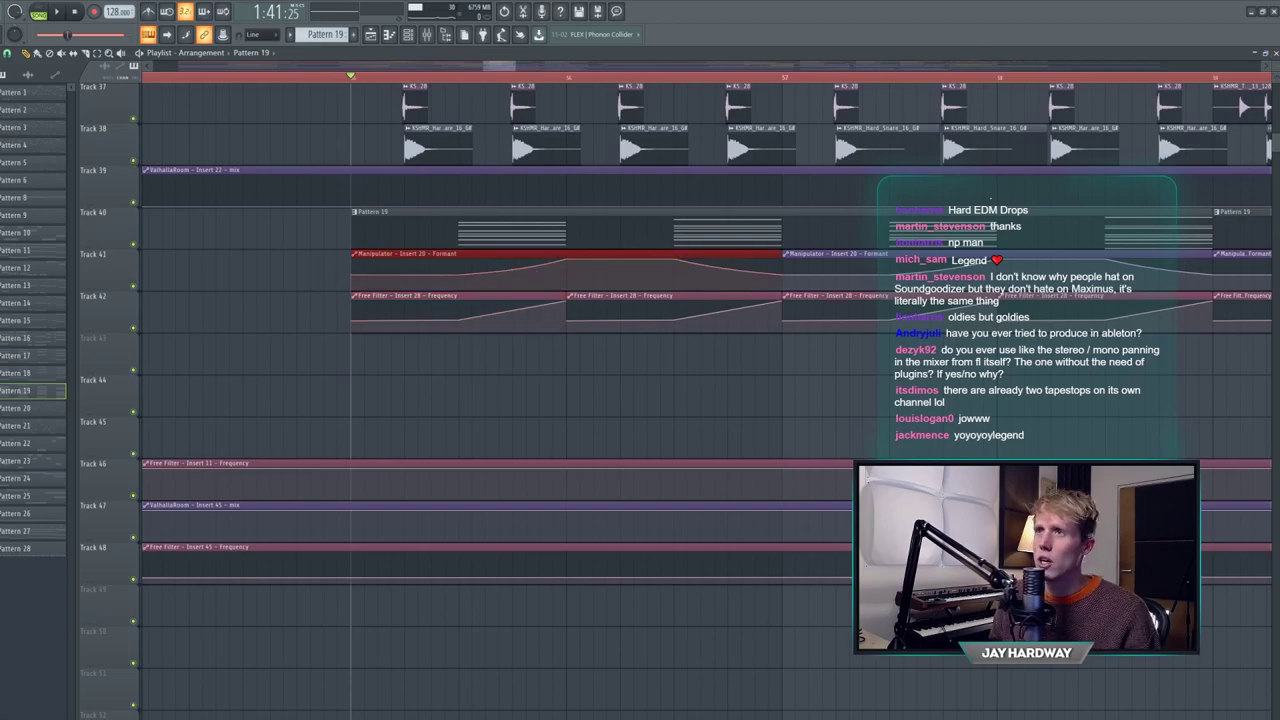
pyautogui.press('F5')
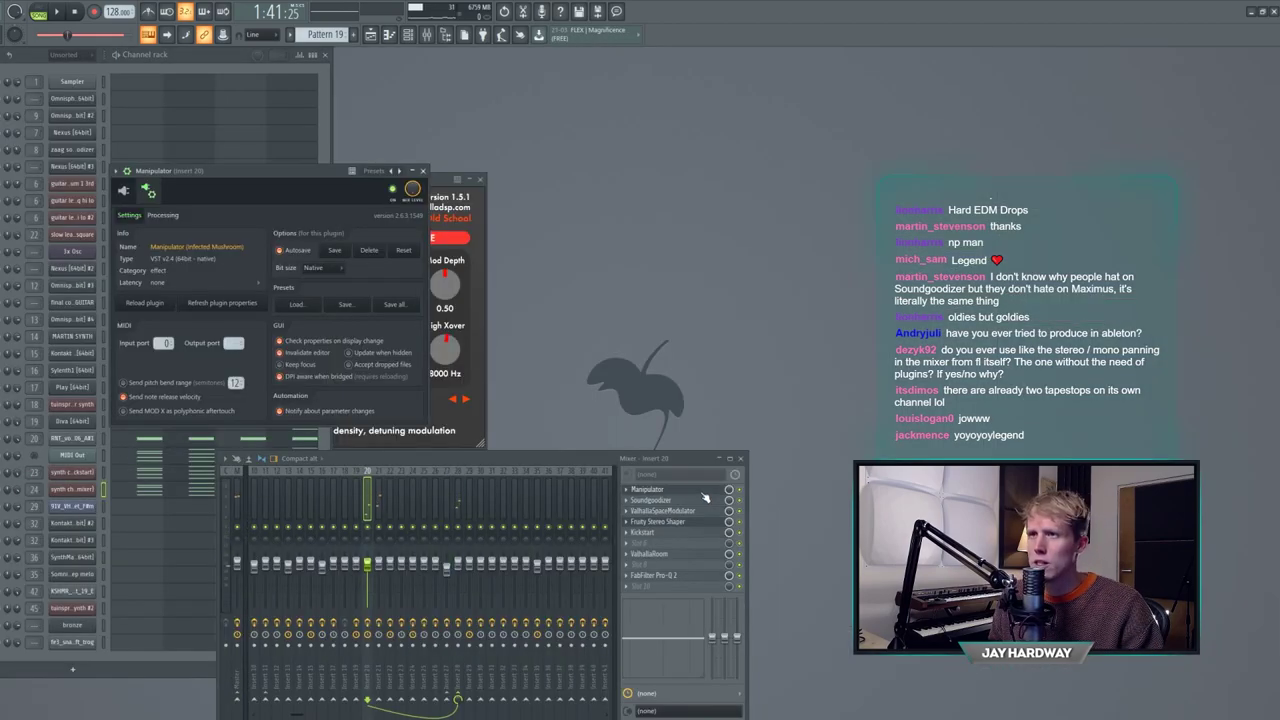
pyautogui.click(703, 492)
pyautogui.click(703, 492)
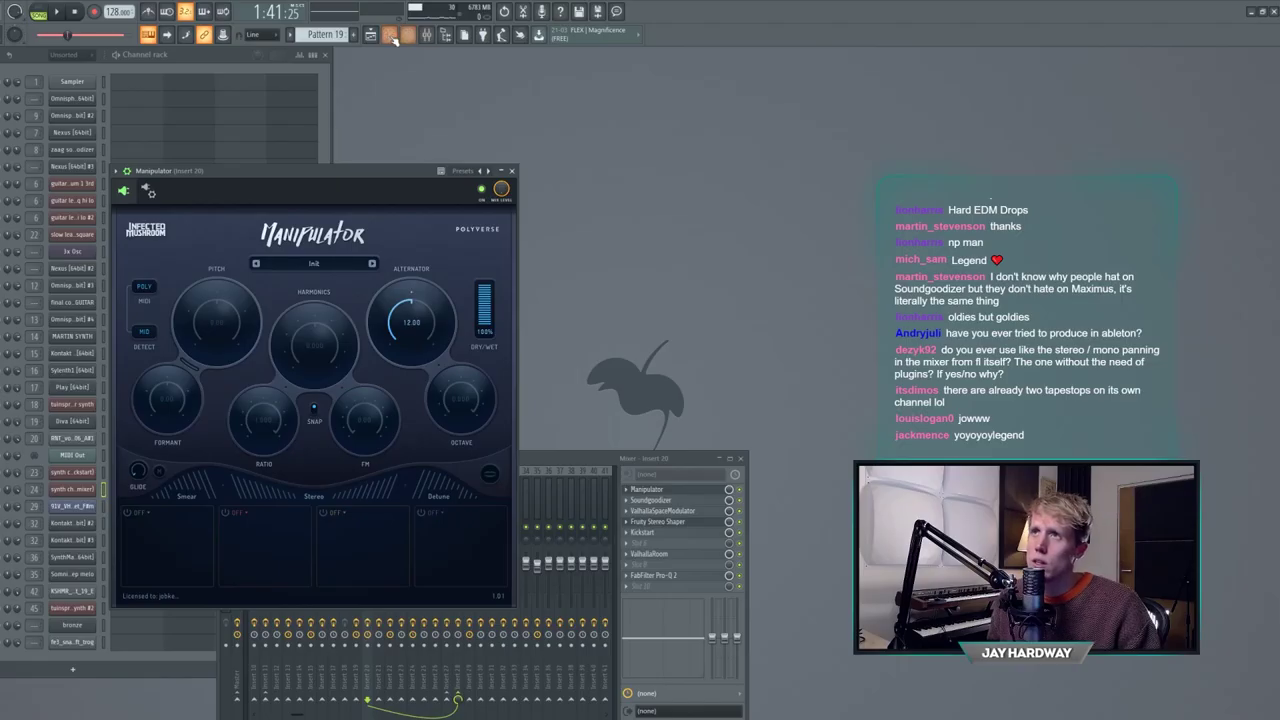
pyautogui.press('F5')
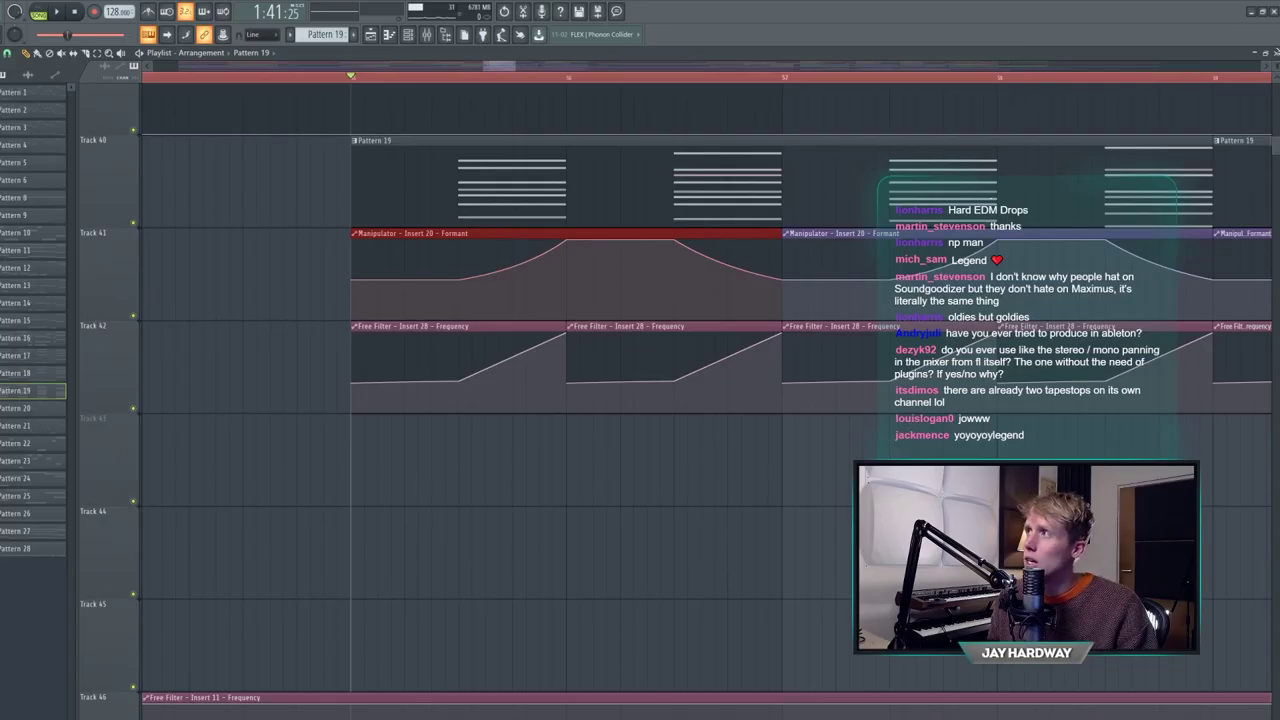
pyautogui.press('F5')
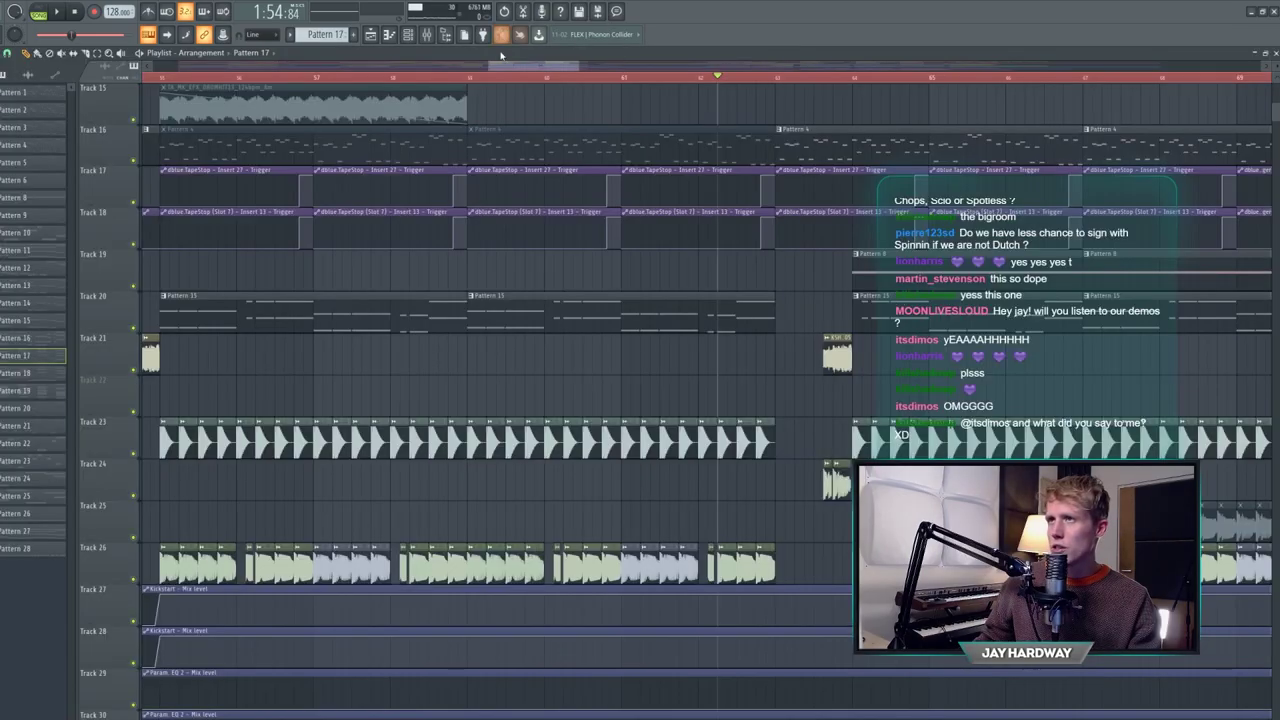
# - Examine the second half of the drop in the playlist and play it through the Pattern 20 and Pattern 25 clips
pyautogui.hscroll(2, 615, 203)
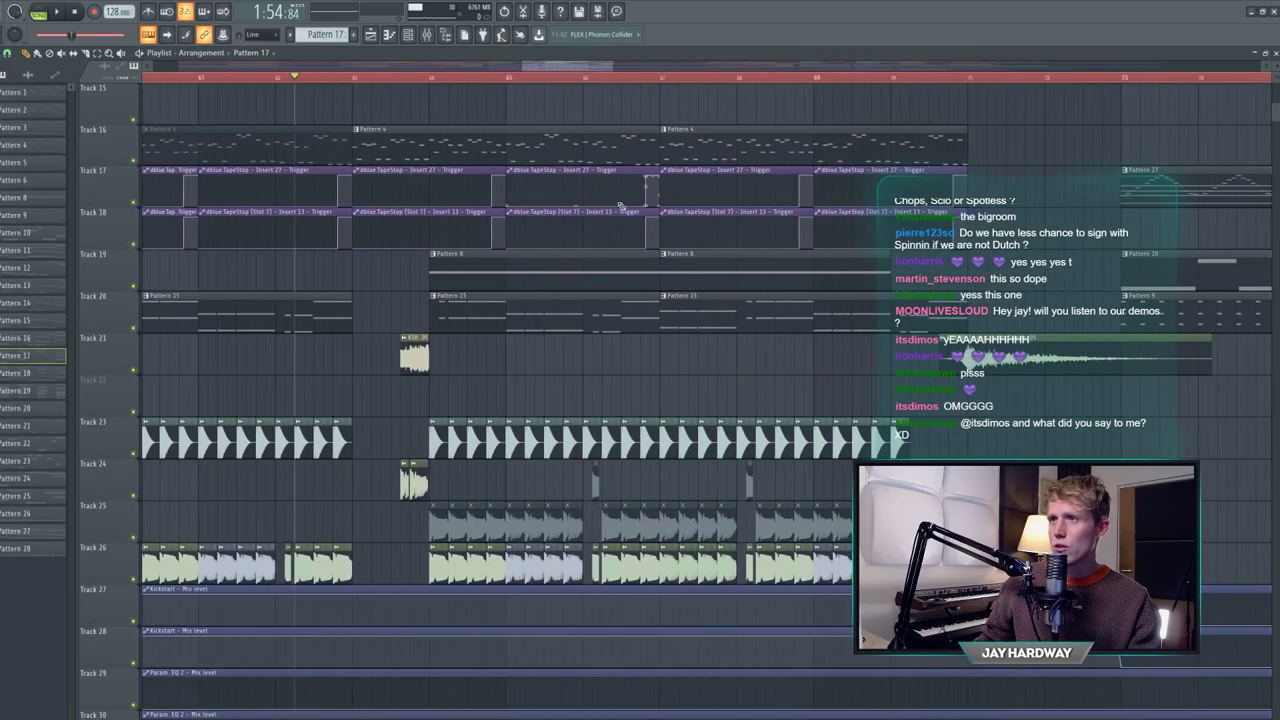
pyautogui.scroll(-6, 615, 203)
pyautogui.scroll(4, 640, 240)
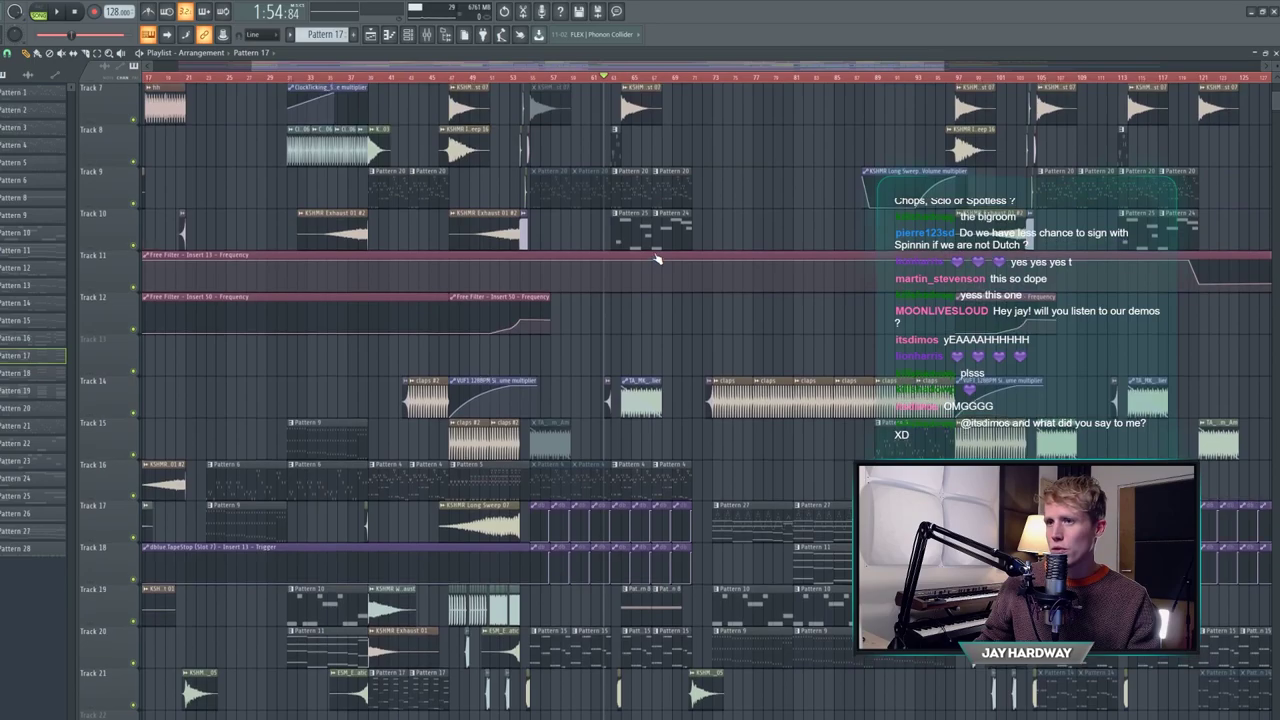
pyautogui.scroll(6, 657, 259)
pyautogui.scroll(-2, 657, 262)
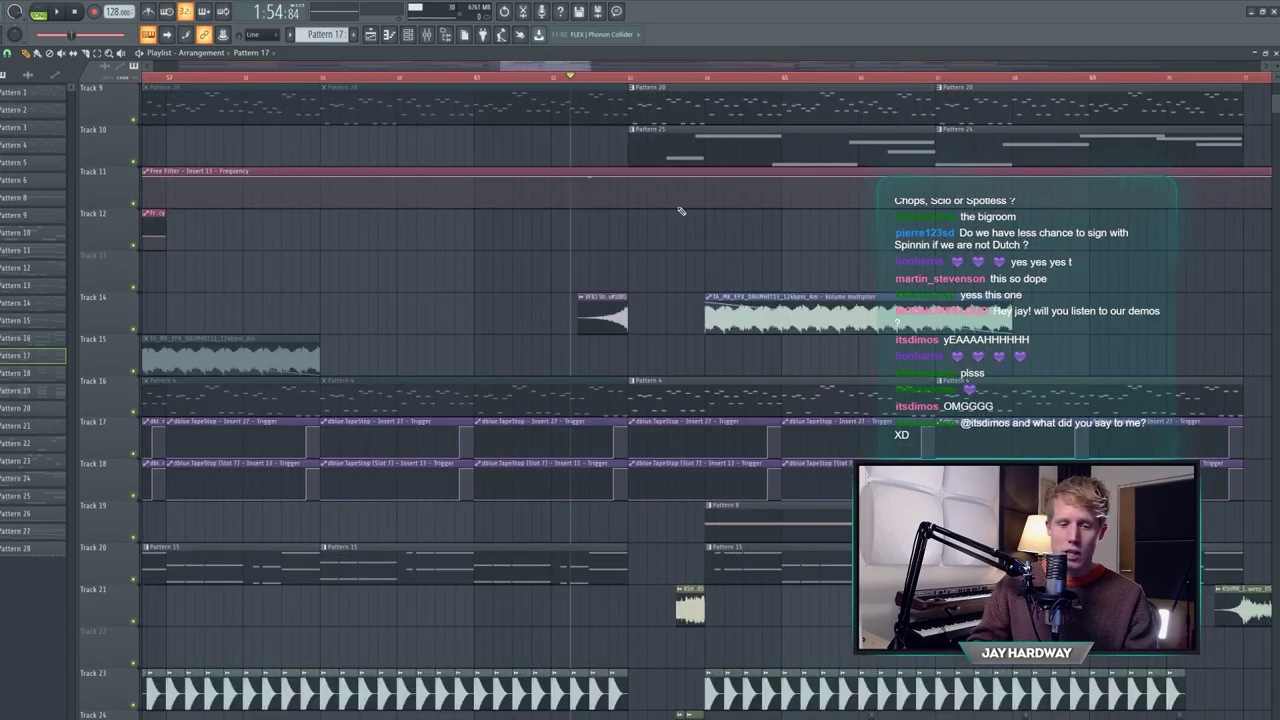
pyautogui.press('space')
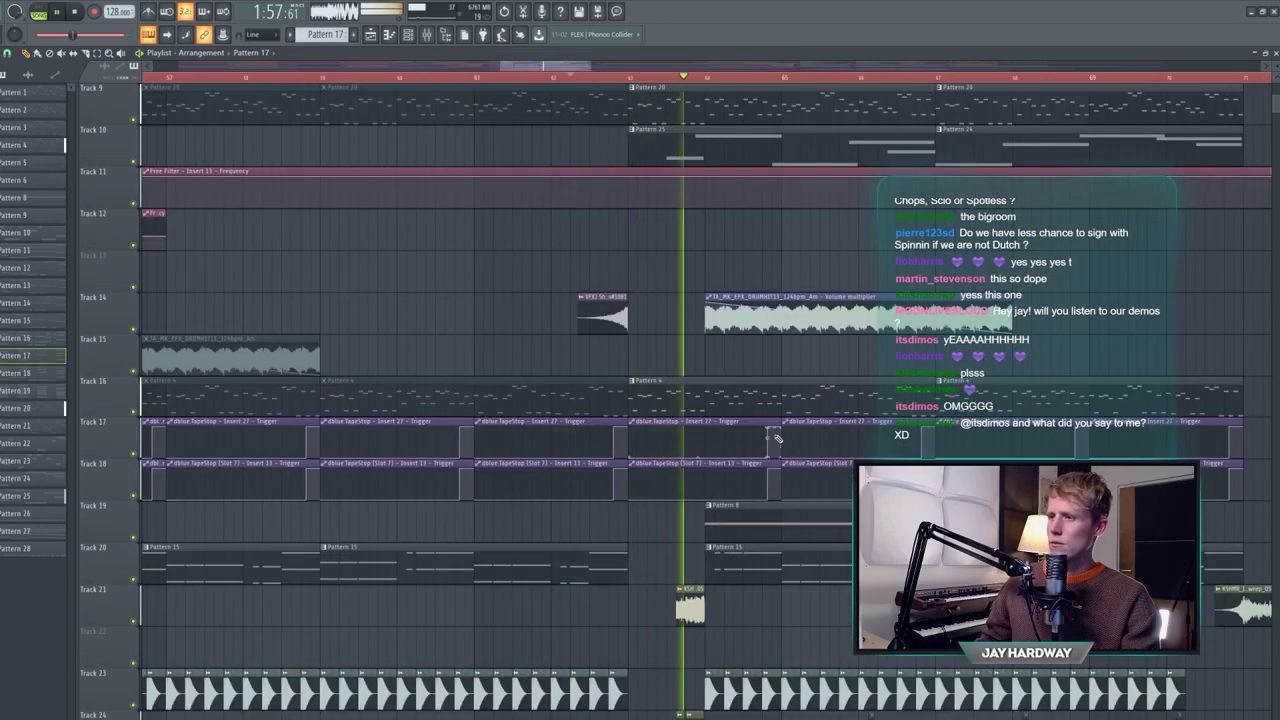
pyautogui.scroll(-1, 814, 491)
pyautogui.scroll(2, 830, 491)
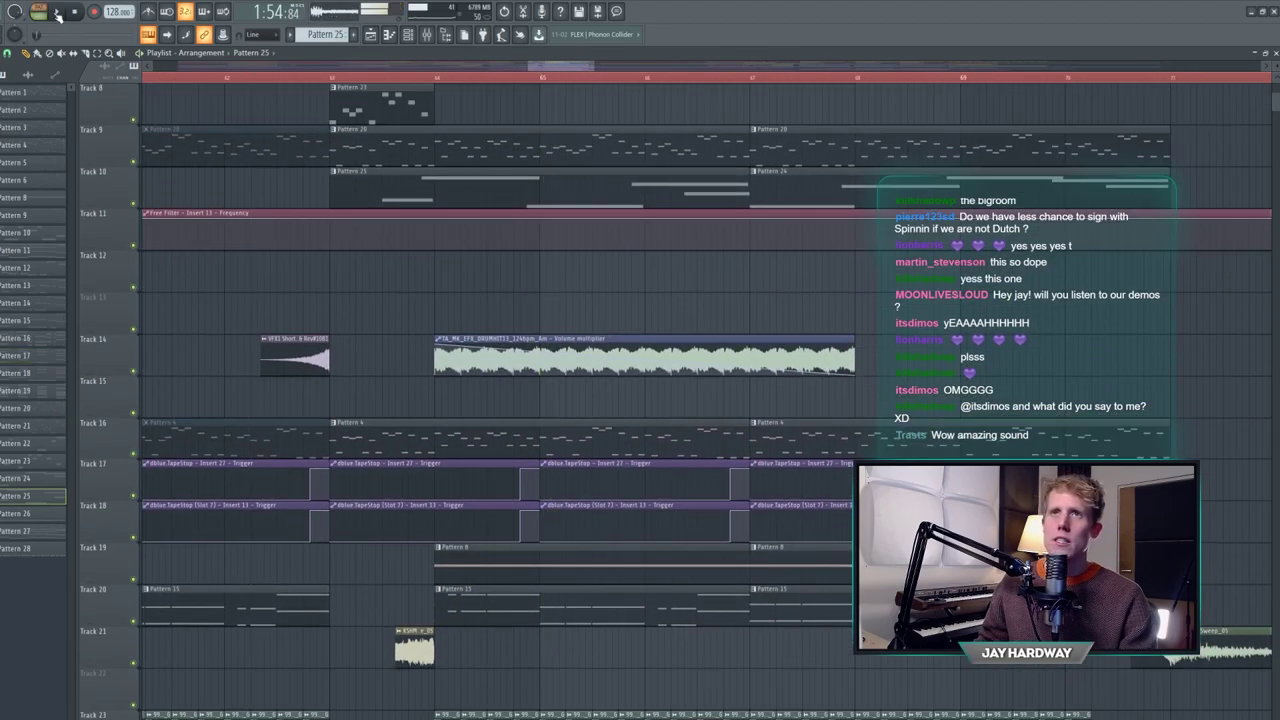
# - Play Pattern 25 on its own and view the Somnia sweep melo notes in the piano roll
pyautogui.click(39, 12)
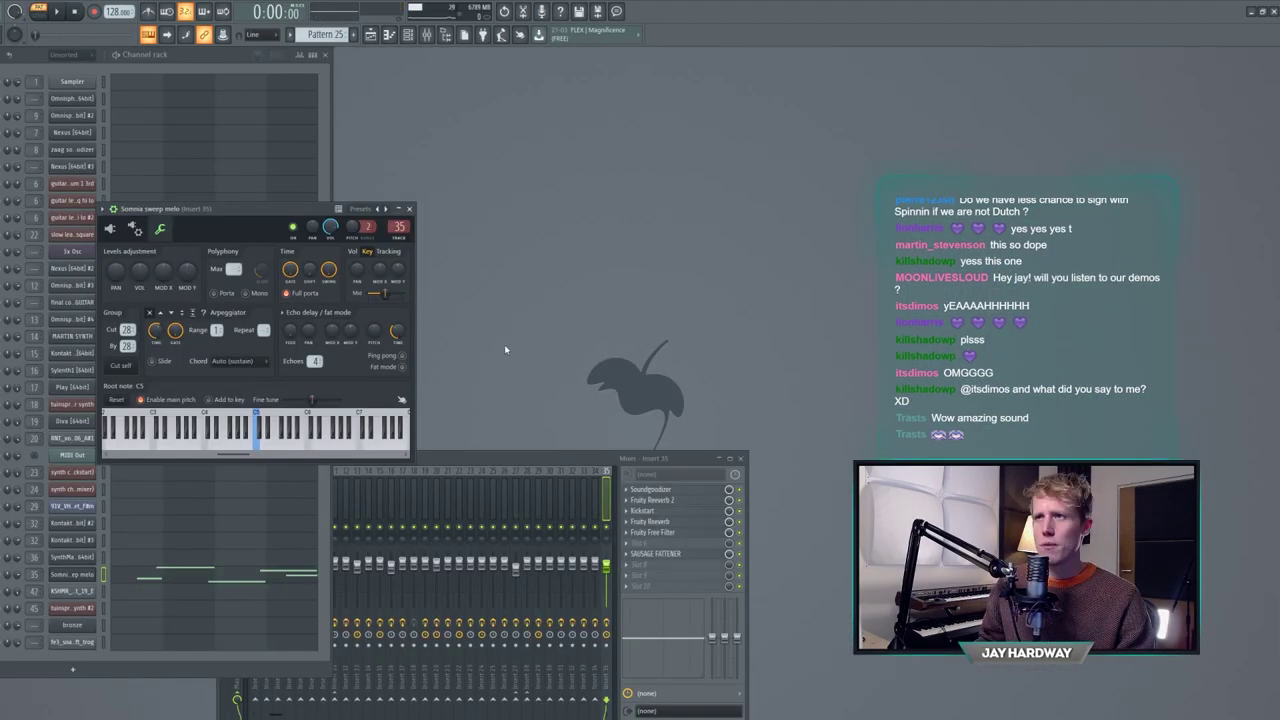
pyautogui.press('space')
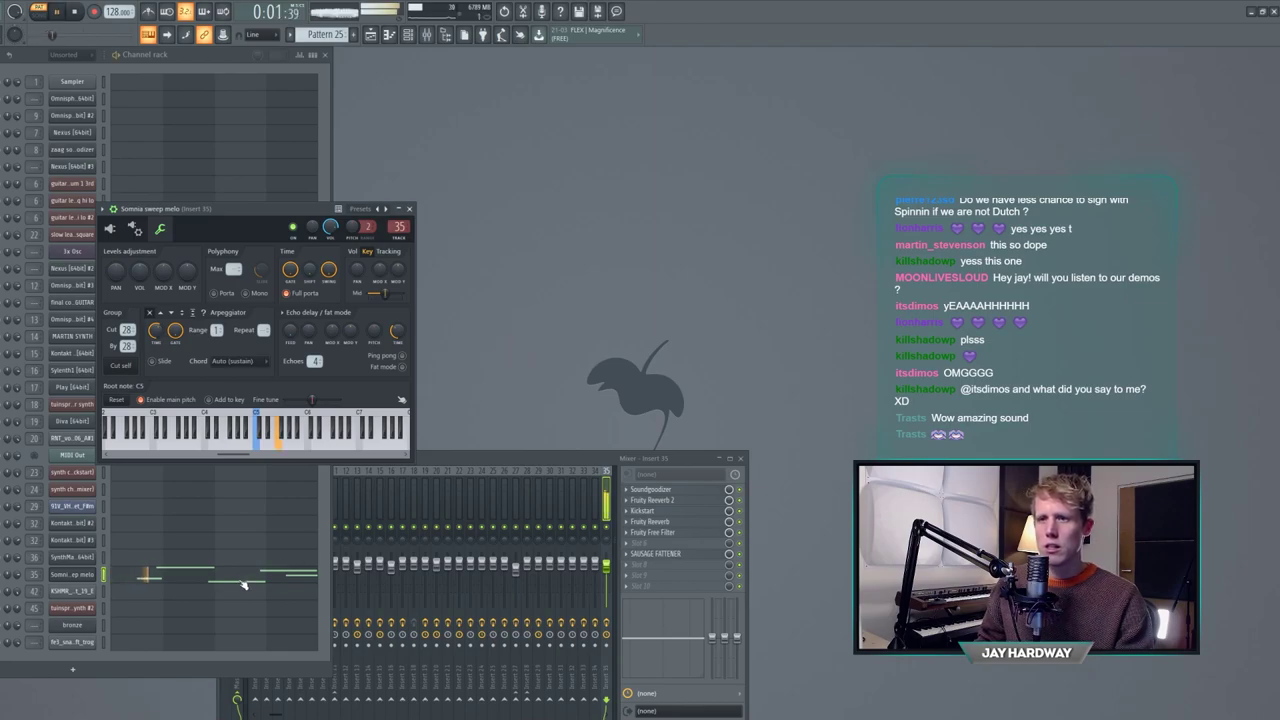
pyautogui.click(287, 561)
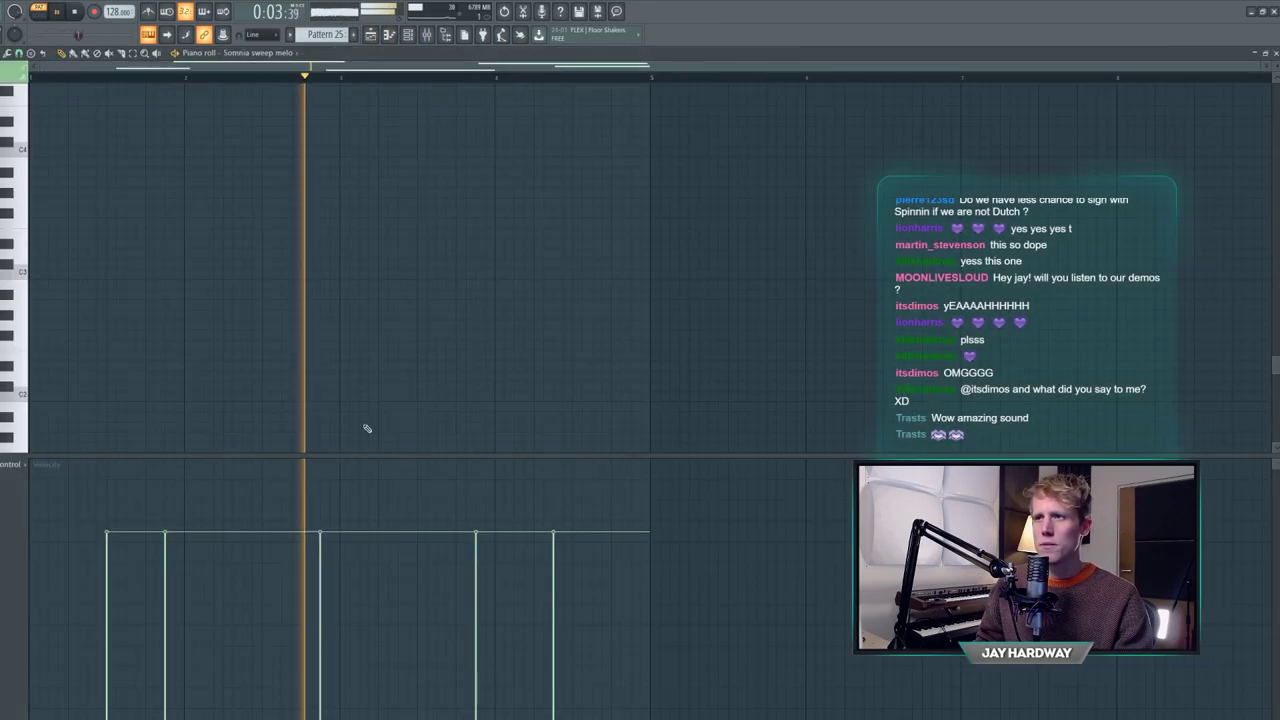
pyautogui.scroll(-5, 394, 374)
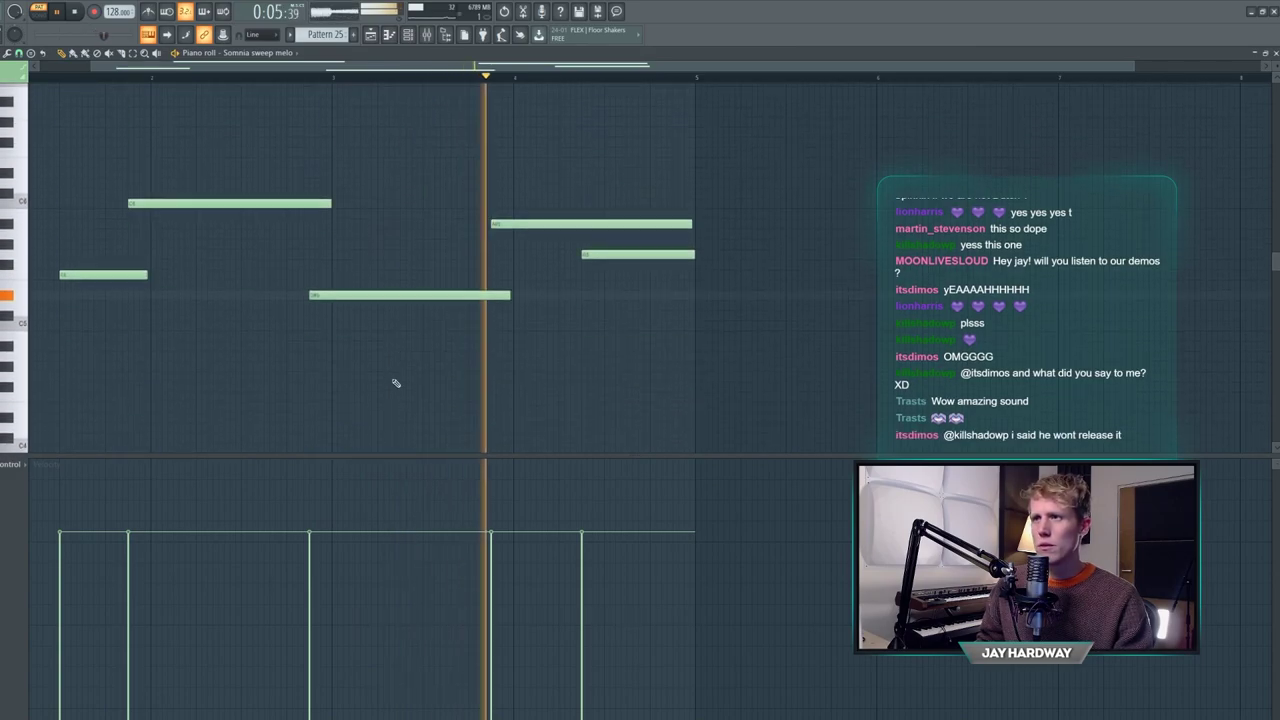
pyautogui.press('space')
pyautogui.click(1275, 53)
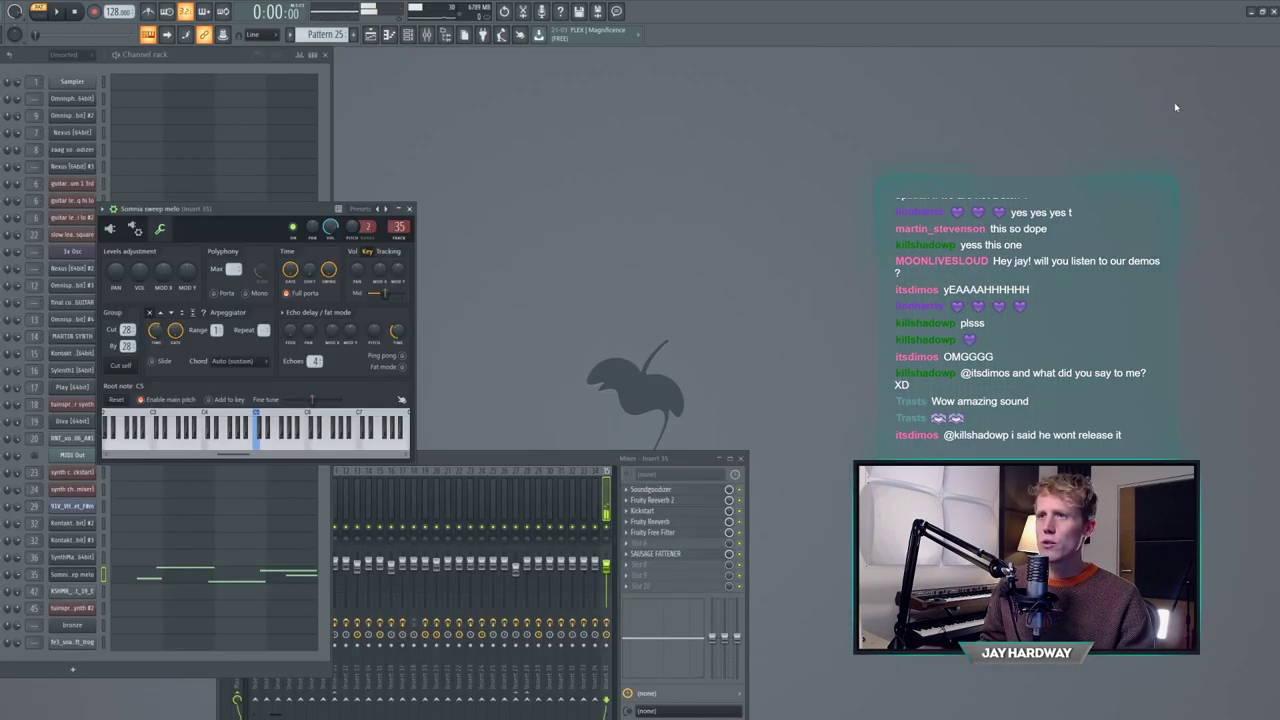
# - Show the sweep melody's Sylenth1 plugin with its portamento setting, and play the pattern while viewing mixer insert 35
pyautogui.click(112, 231)
pyautogui.moveTo(337, 221); pyautogui.dragTo(245, 205)
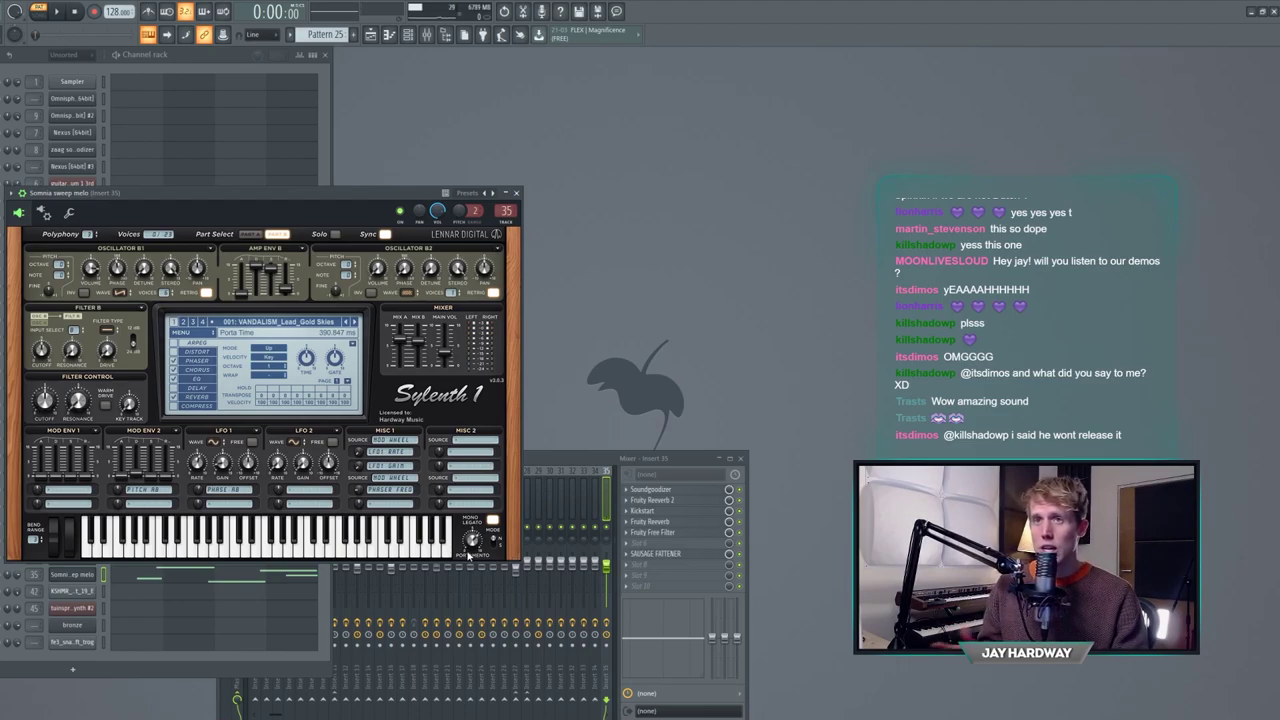
pyautogui.click(572, 494)
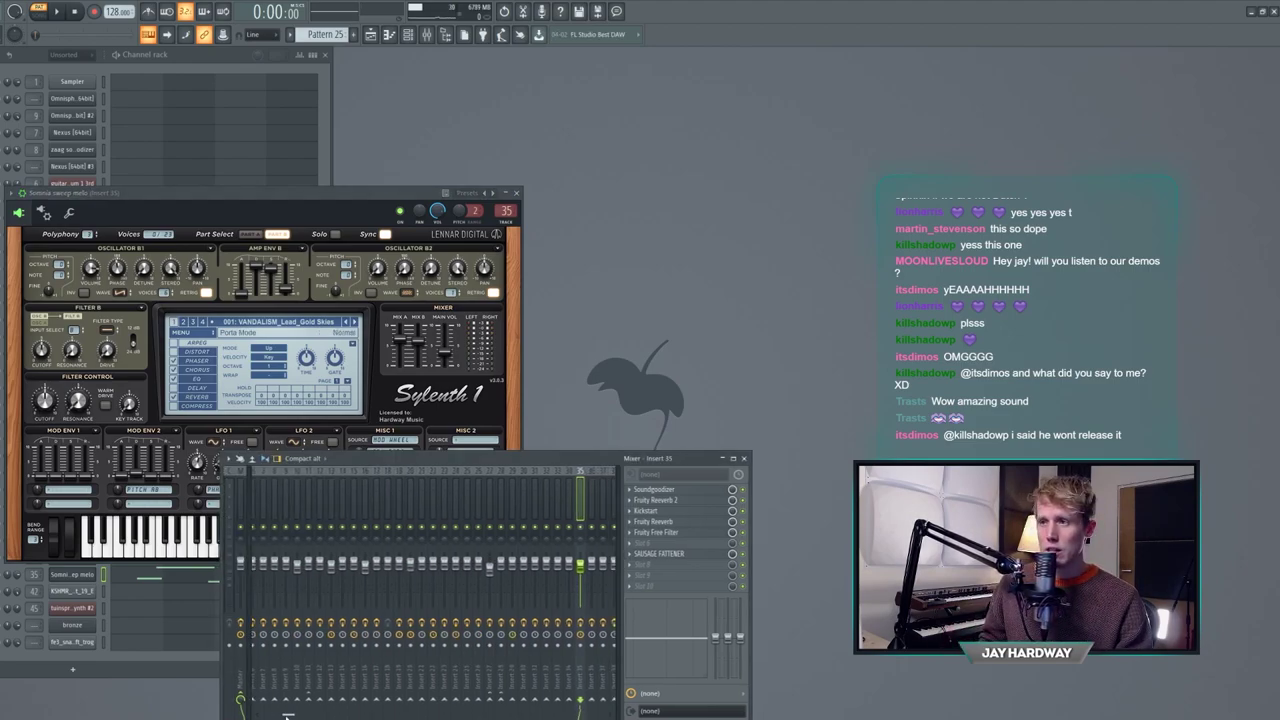
pyautogui.click(517, 193)
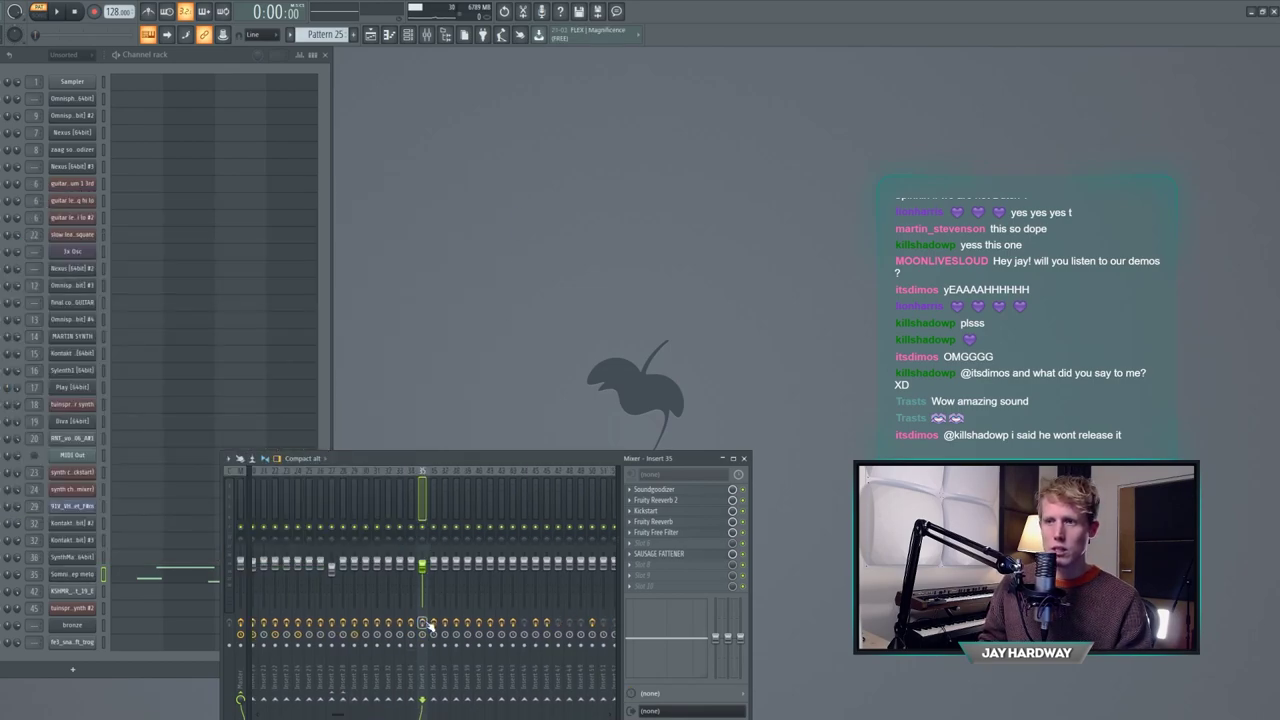
pyautogui.press('space')
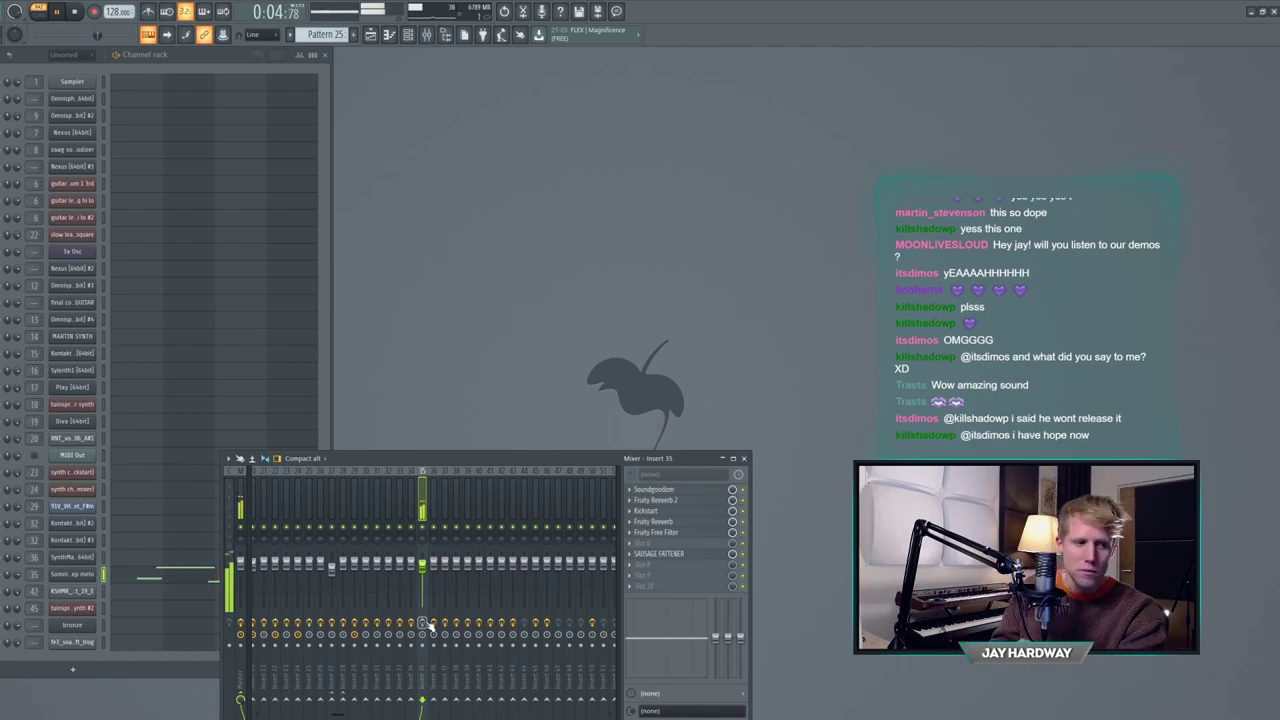
pyautogui.press('space')
# - View the Soundgoodizer, both Fruity reverbs, Kickstart and Sausage Fattener effects on mixer insert 35
pyautogui.moveTo(527, 462); pyautogui.dragTo(531, 457)
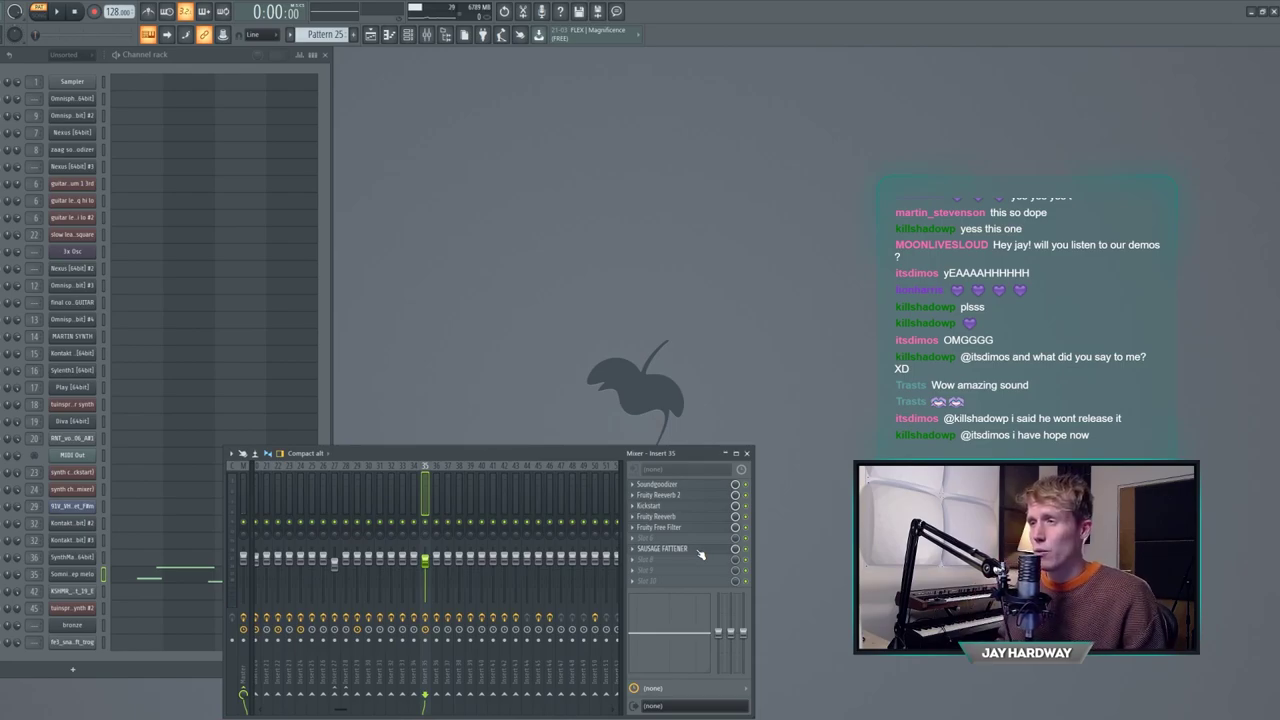
pyautogui.click(713, 485)
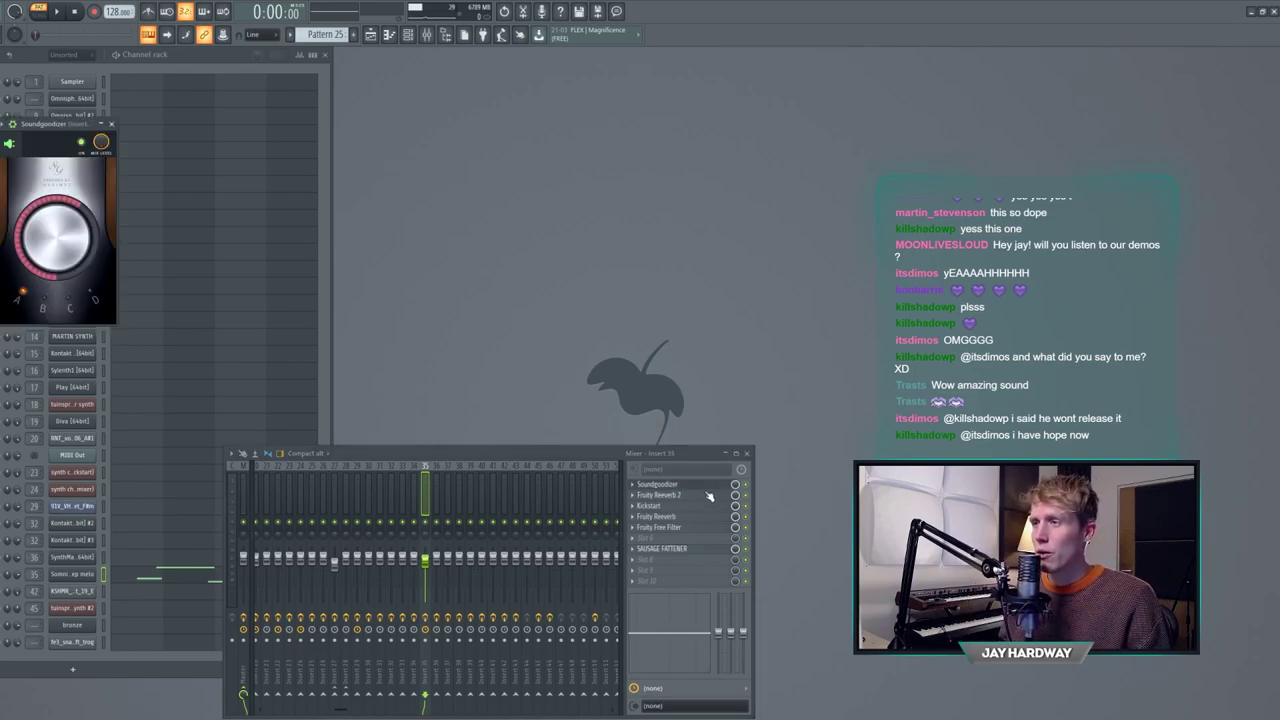
pyautogui.click(706, 496)
pyautogui.moveTo(155, 157); pyautogui.dragTo(270, 428)
pyautogui.click(660, 516)
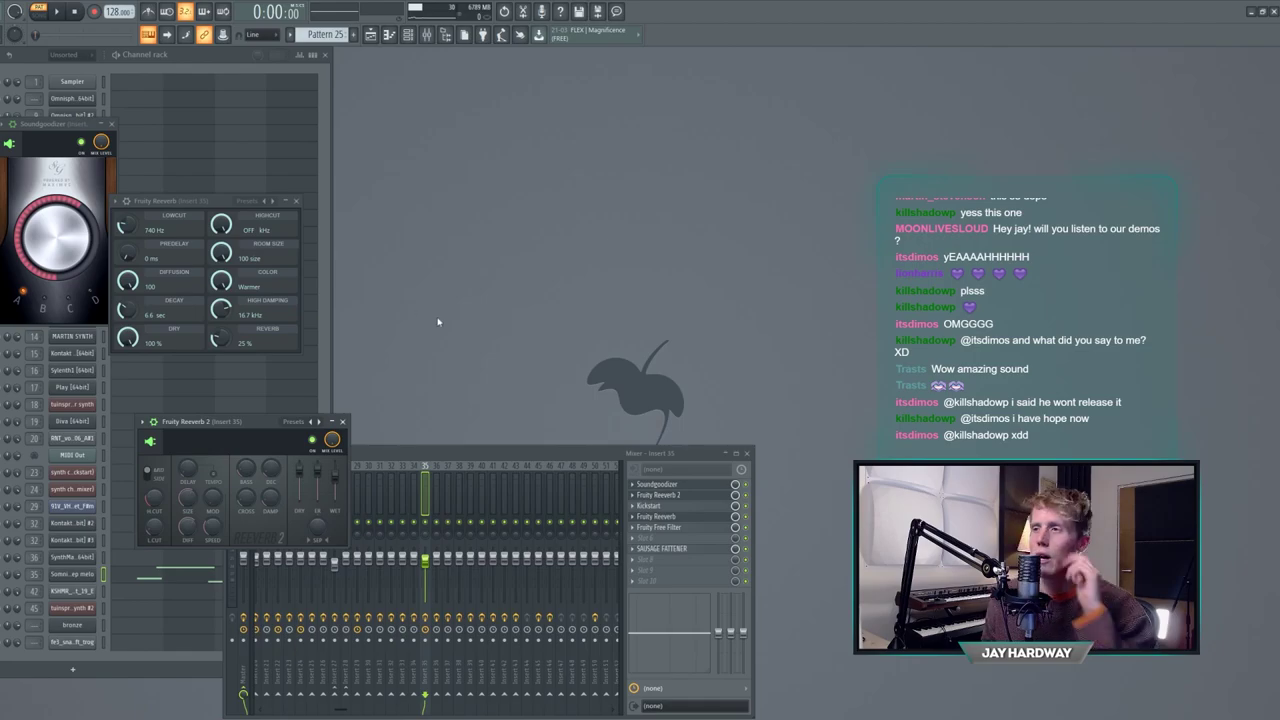
pyautogui.click(676, 507)
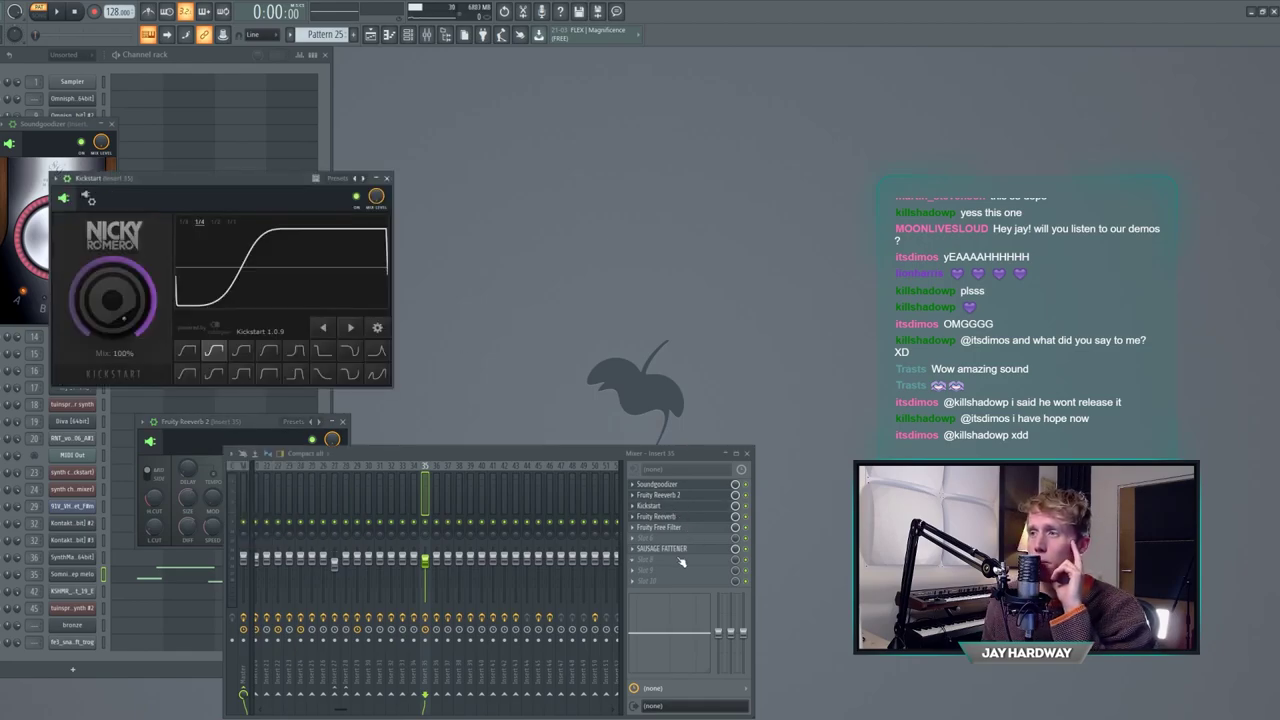
pyautogui.click(679, 550)
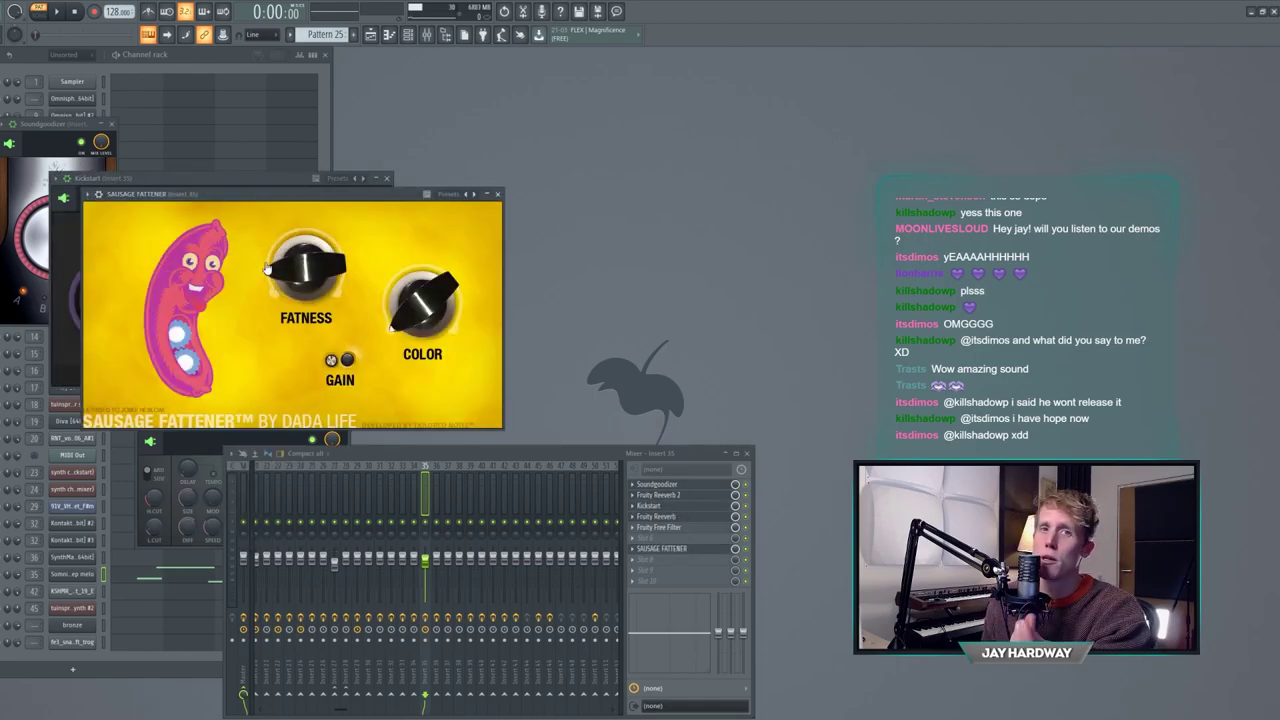
pyautogui.click(500, 195)
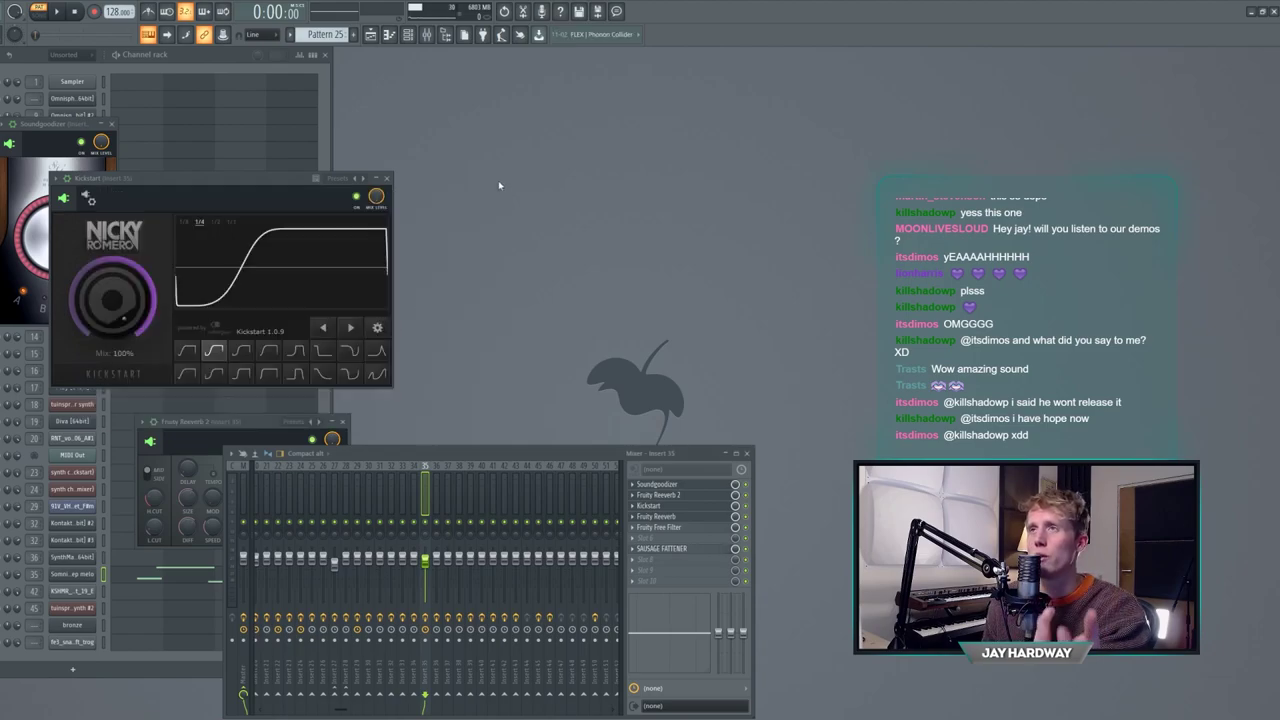
# - Return to the playlist arrangement and play the song through the Pattern 25 section of the drop
pyautogui.click(370, 34)
pyautogui.click(379, 79)
pyautogui.press('space')
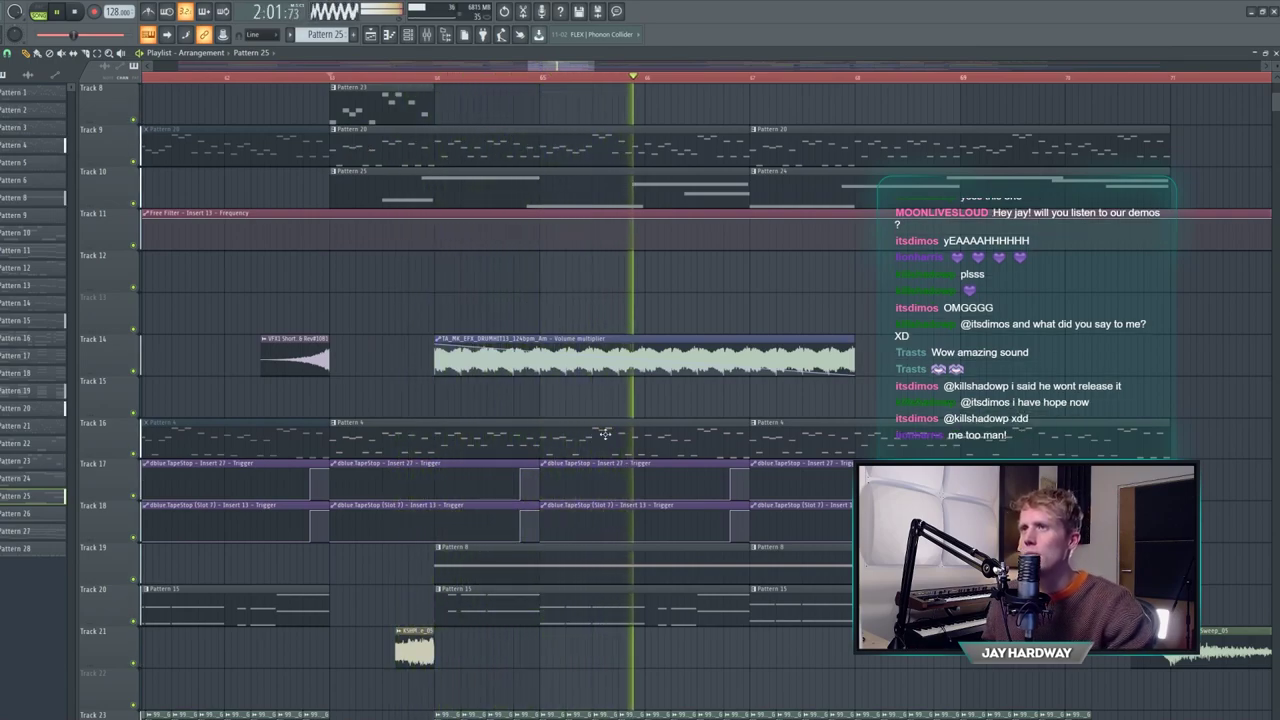
pyautogui.scroll(-4, 668, 414)
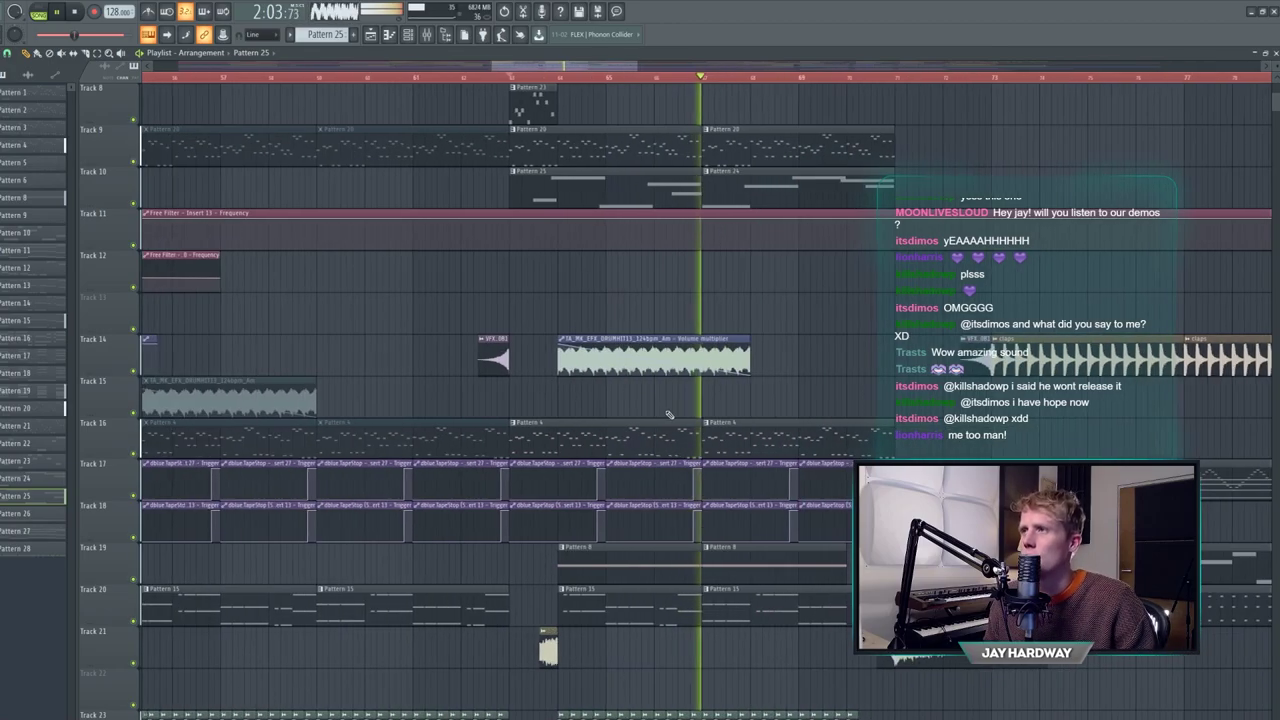
pyautogui.press('space')
# - Show the lower drum tracks of the drop and the sample settings of the TRW_909_Long_Open_Hat clip on Track 44
pyautogui.scroll(3, 652, 452)
pyautogui.scroll(-10, 646, 460)
pyautogui.scroll(4, 450, 450)
pyautogui.doubleClick(406, 435)
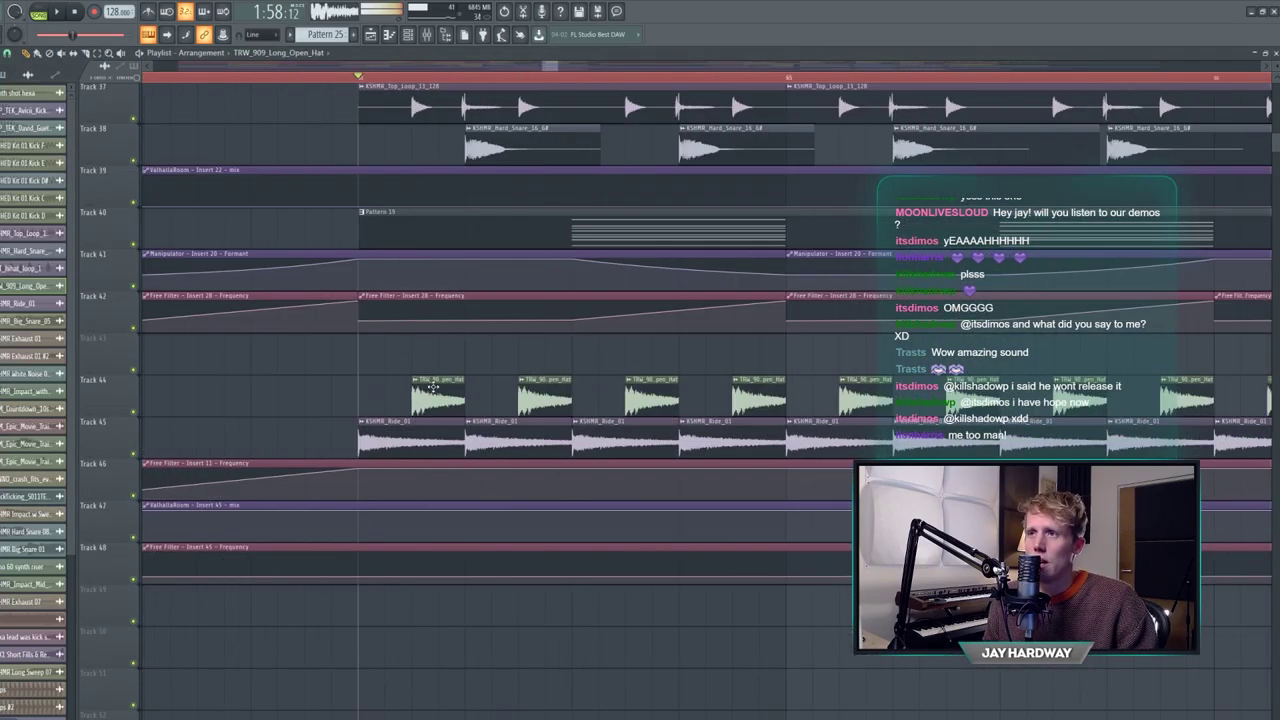
pyautogui.doubleClick(436, 382)
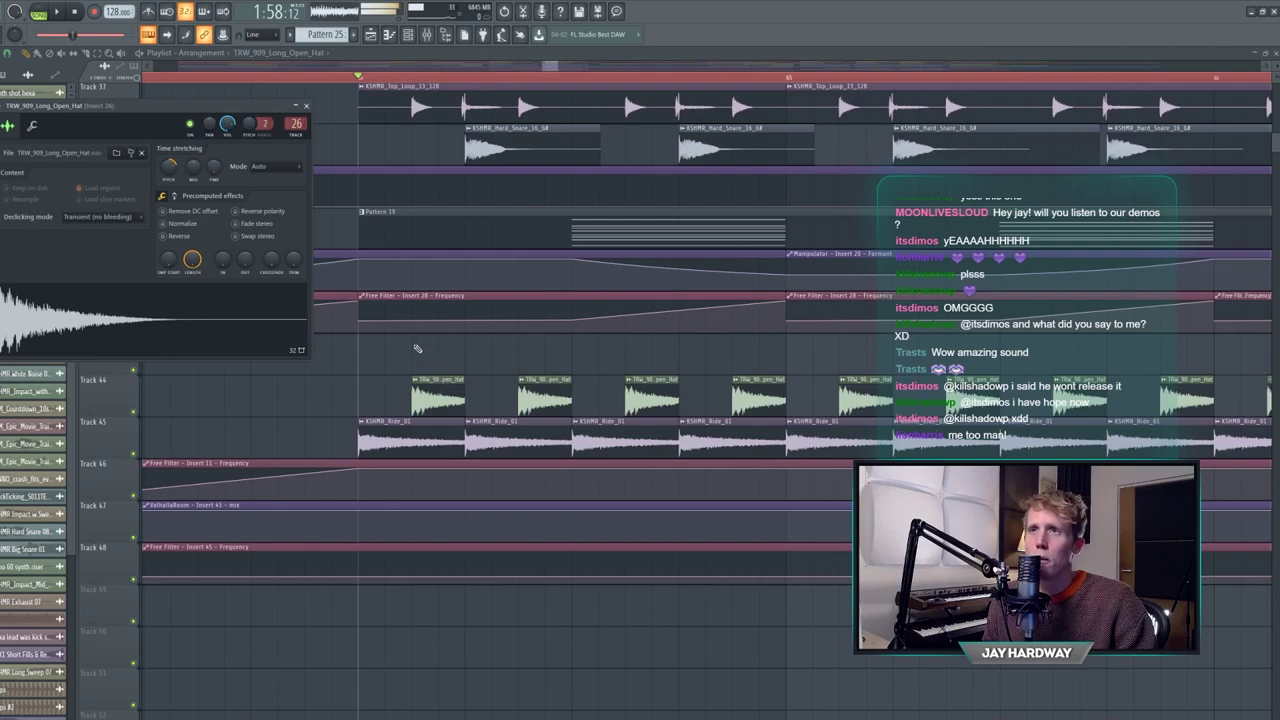
pyautogui.click(425, 35)
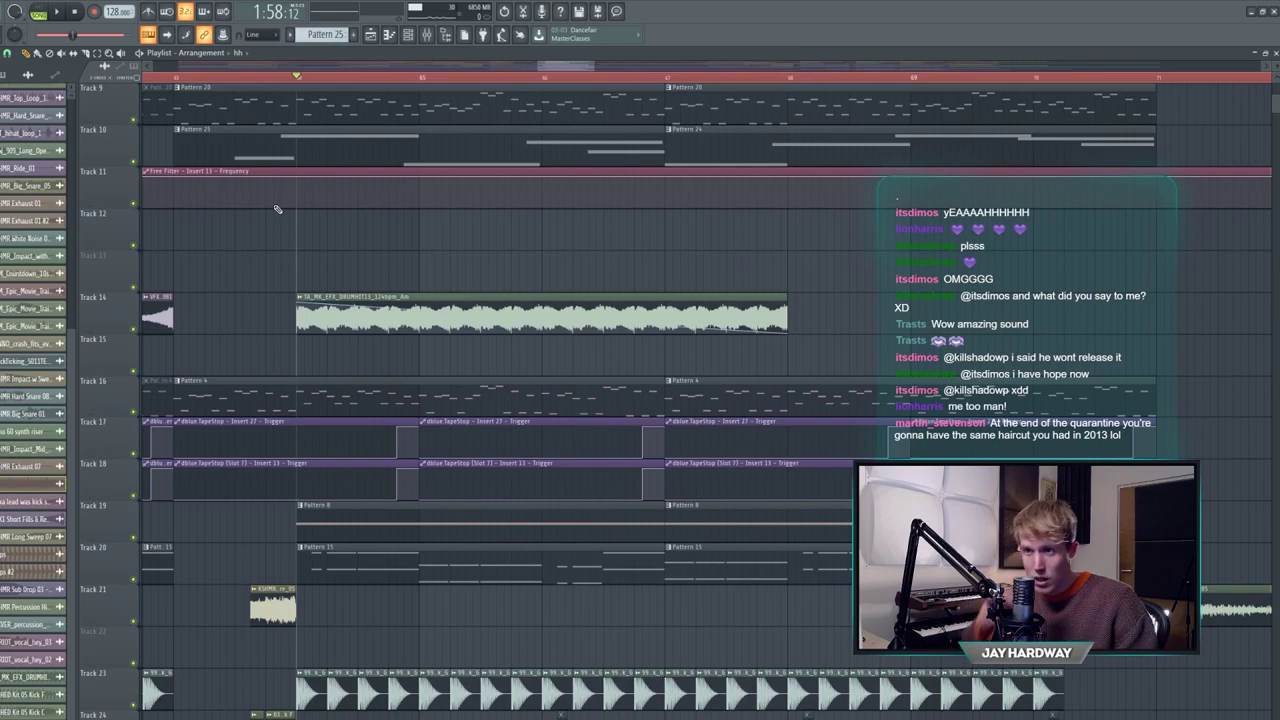
# - Select Pattern 8 on Track 19, play it on its own, and close the leftover effect windows and the mixer
pyautogui.click(421, 515)
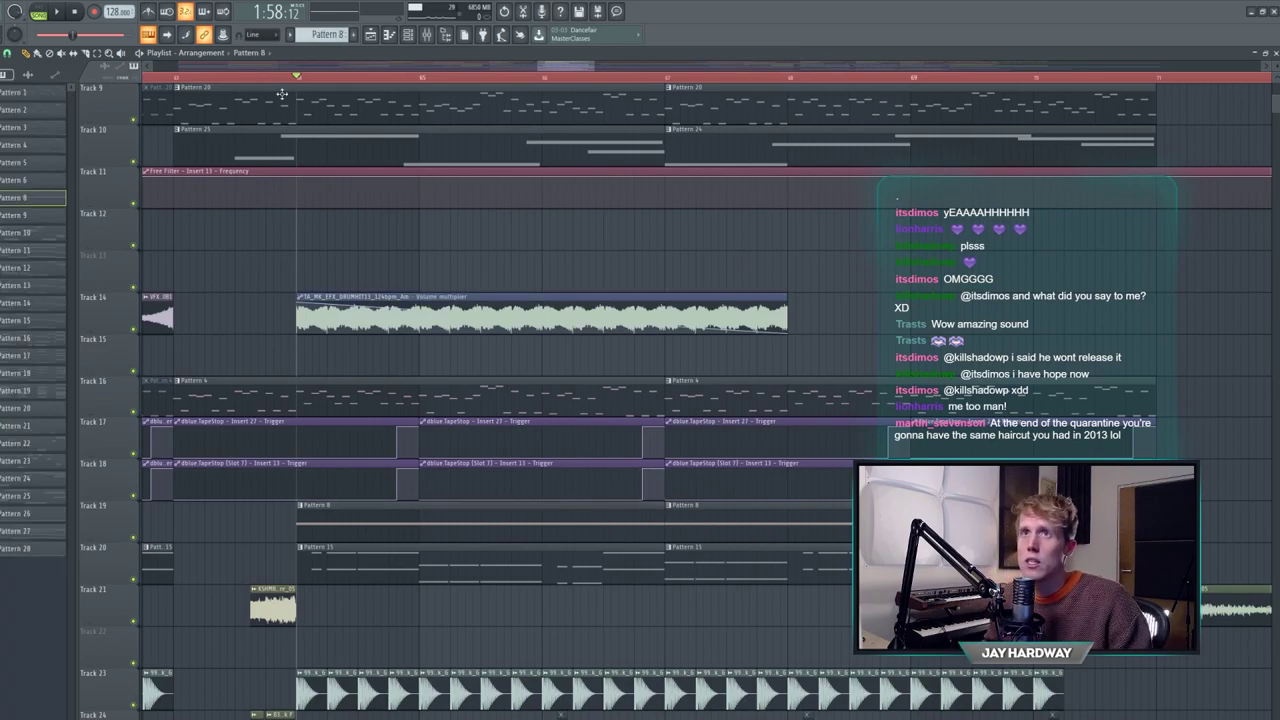
pyautogui.click(1276, 54)
pyautogui.press('space')
pyautogui.click(394, 180)
pyautogui.click(347, 425)
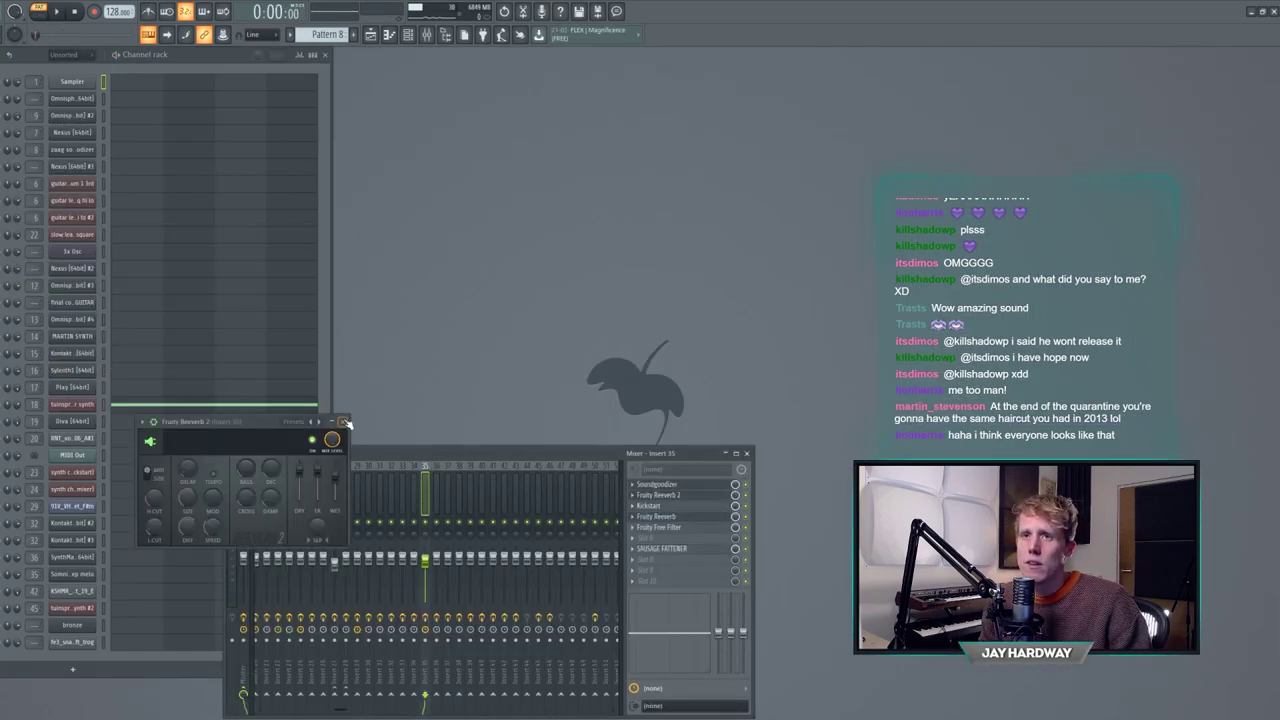
pyautogui.click(747, 454)
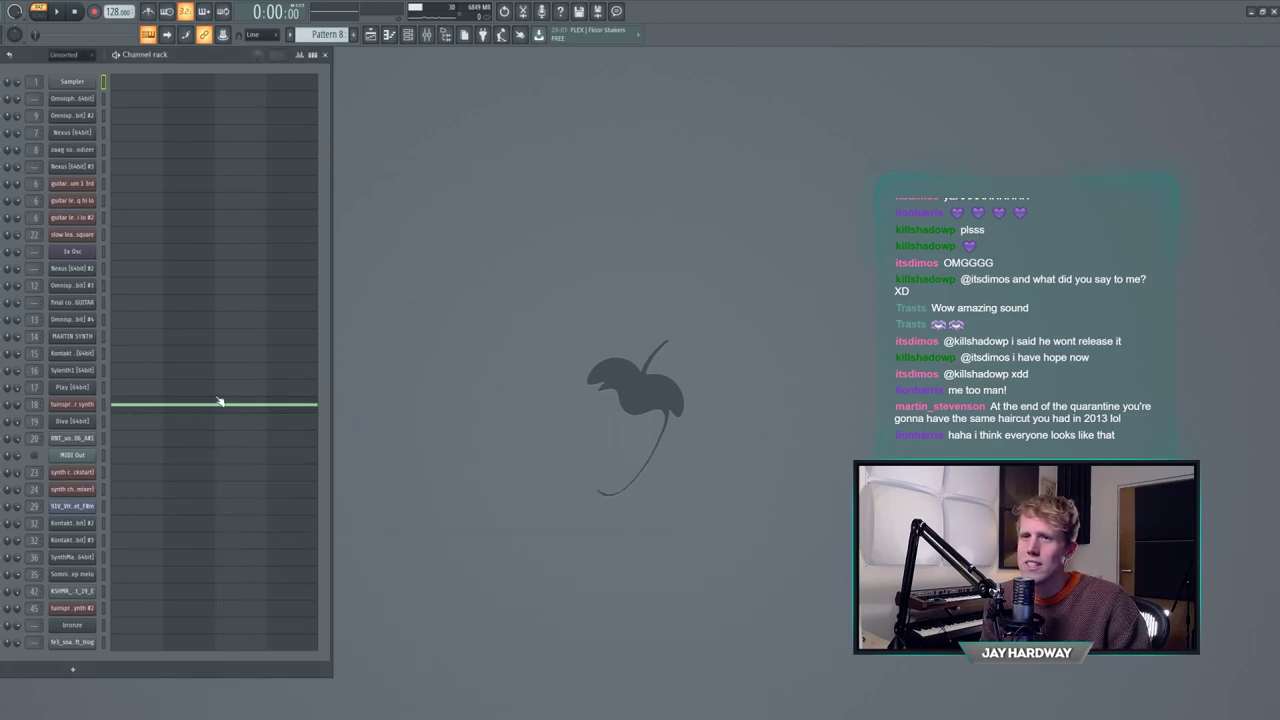
# - Show the SynthMaster plugin playing Pattern 8 on insert 18, and play it while viewing its routing in the mixer
pyautogui.click(72, 403)
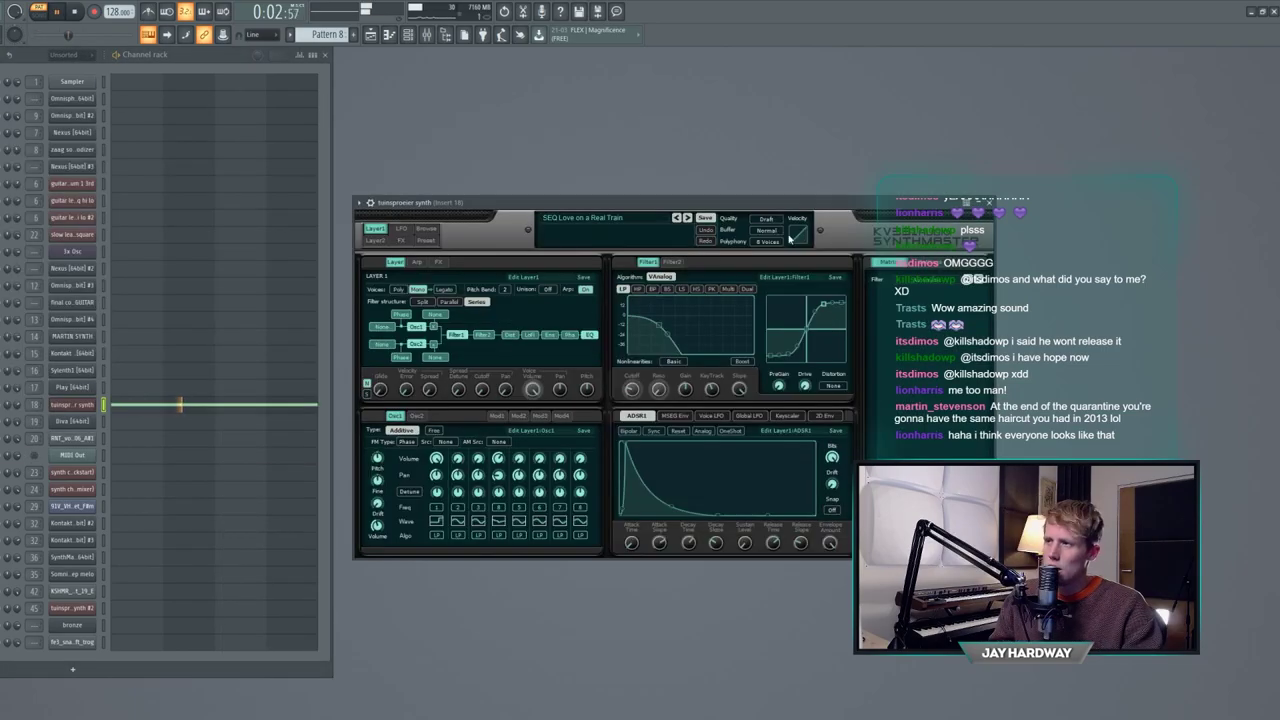
pyautogui.moveTo(774, 204); pyautogui.dragTo(438, 268)
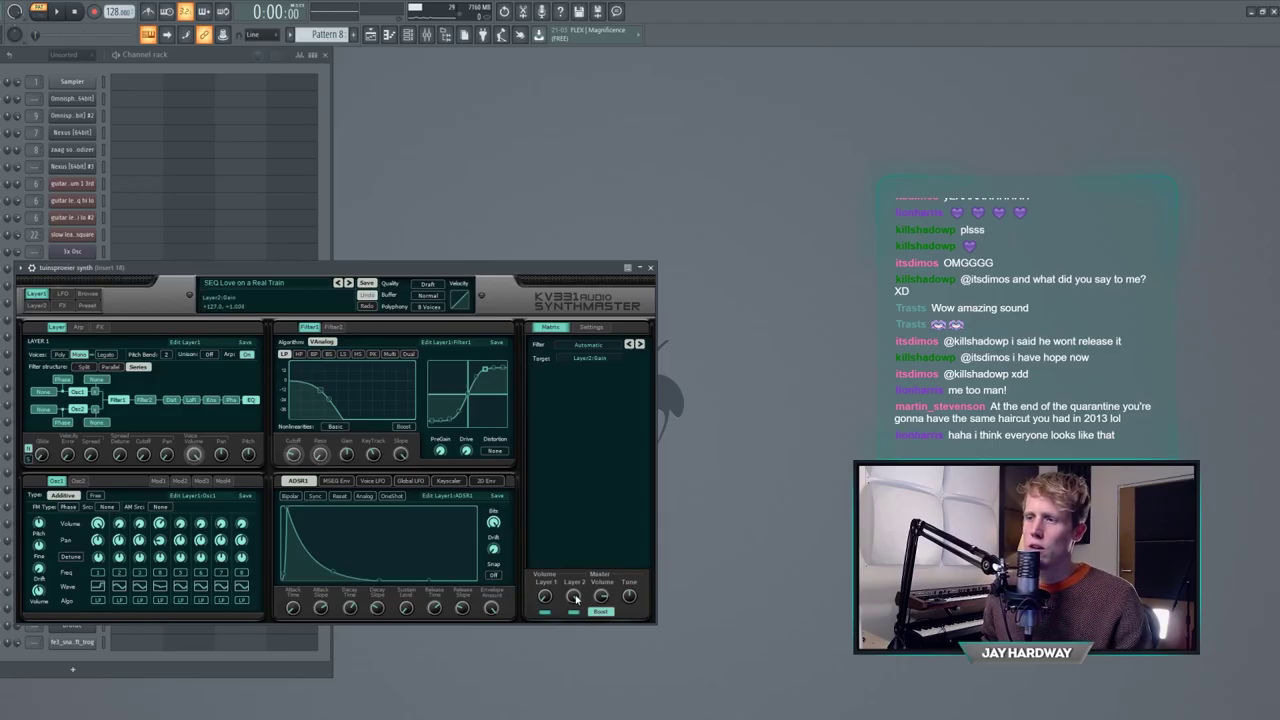
pyautogui.click(427, 35)
pyautogui.press('space')
pyautogui.moveTo(435, 268); pyautogui.dragTo(573, 246)
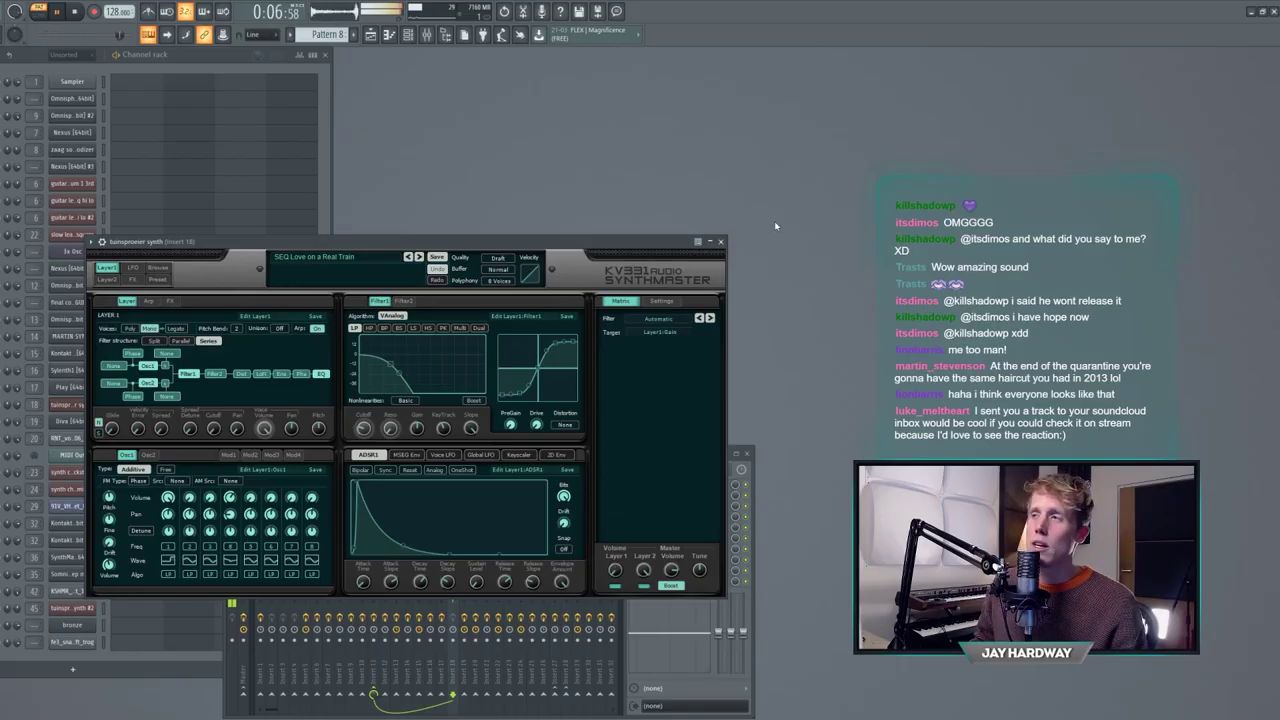
pyautogui.click(721, 243)
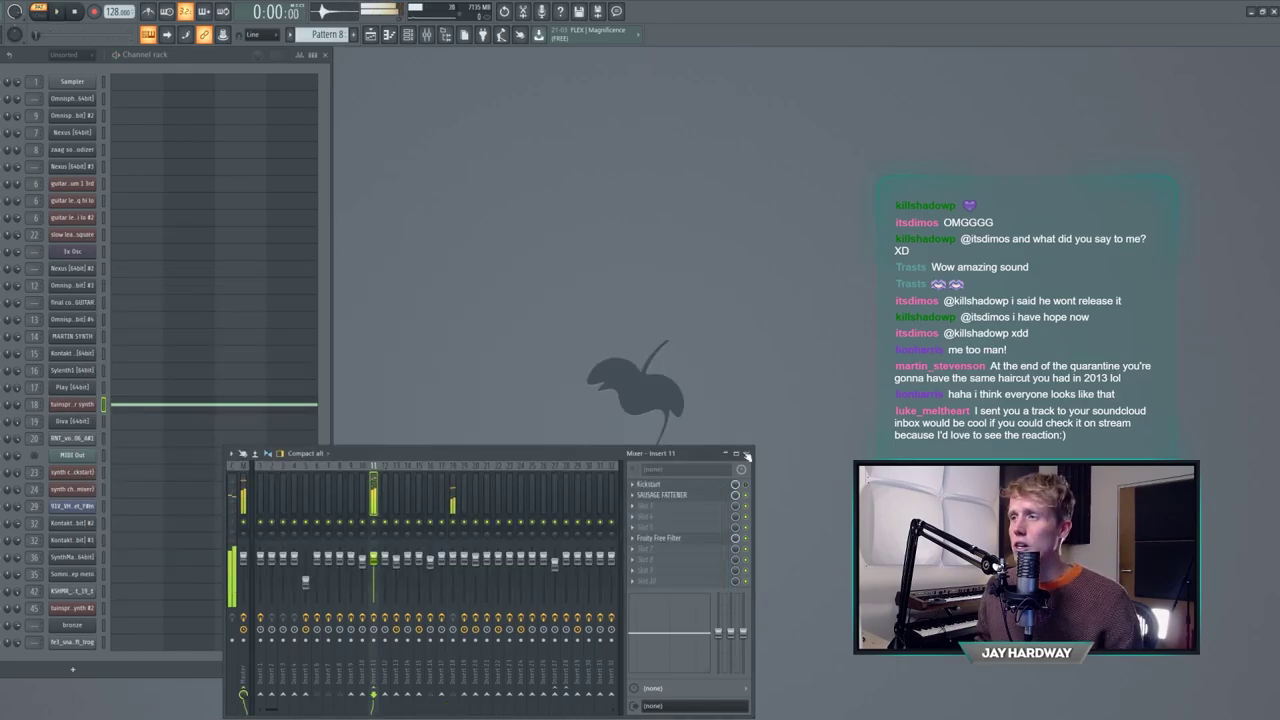
# - Select Pattern 23 on Track 8 of the playlist and play it on its own
pyautogui.click(371, 35)
pyautogui.press('l')
pyautogui.scroll(4, 331, 92)
pyautogui.click(298, 77)
pyautogui.click(307, 89)
pyautogui.scroll(4, 298, 170)
pyautogui.scroll(3, 288, 240)
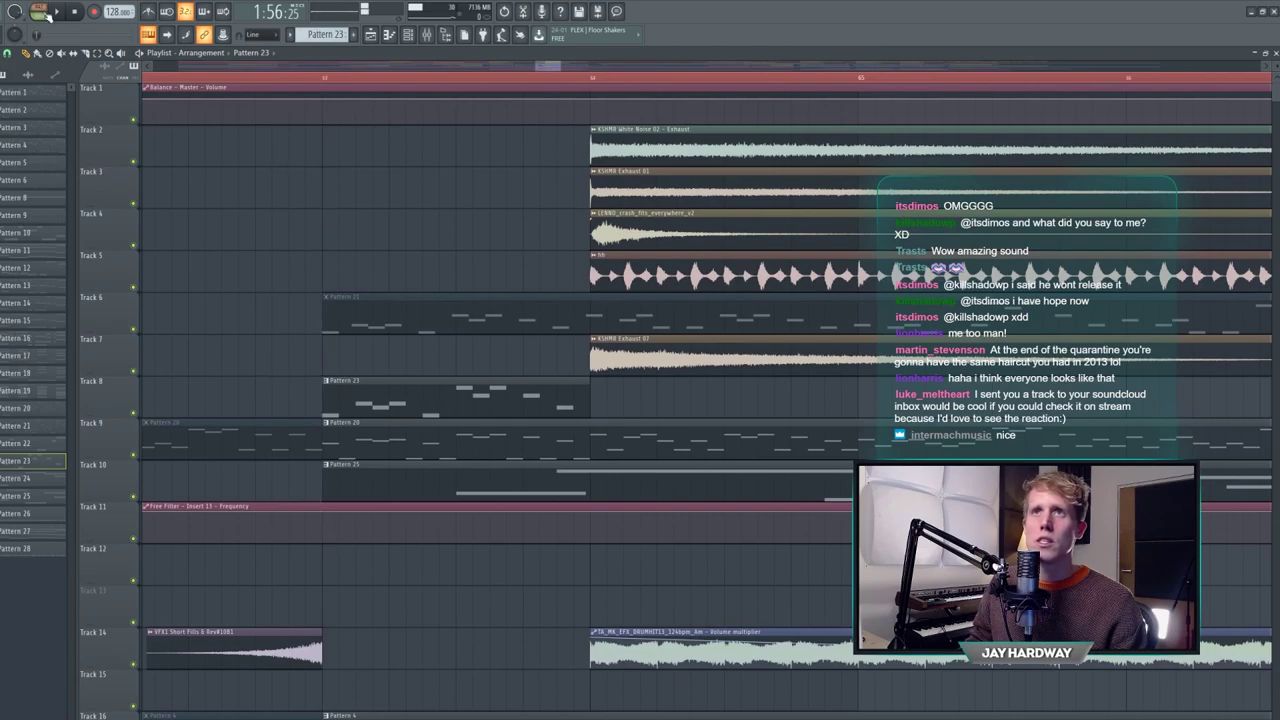
pyautogui.press('F5')
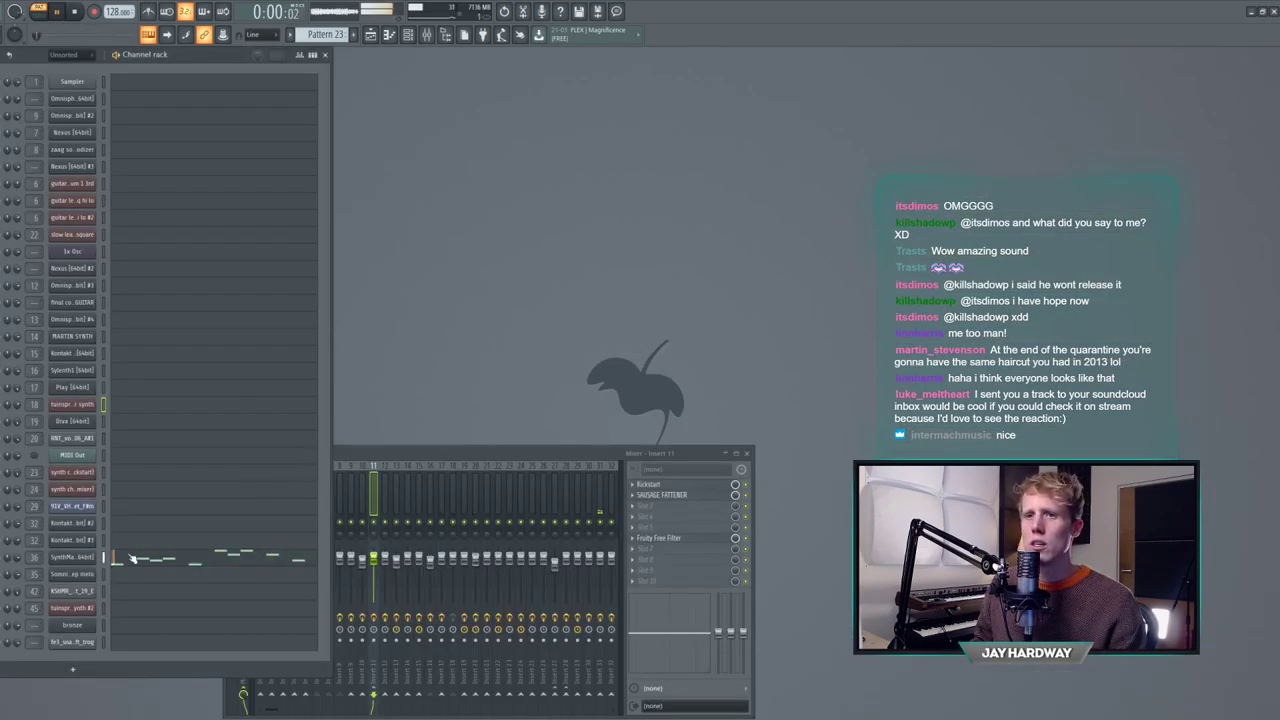
# - Show Pattern 23's SynthMaster2 plugin and the ValhallaRoom effect on mixer insert 36
pyautogui.click(76, 558)
pyautogui.click(363, 457)
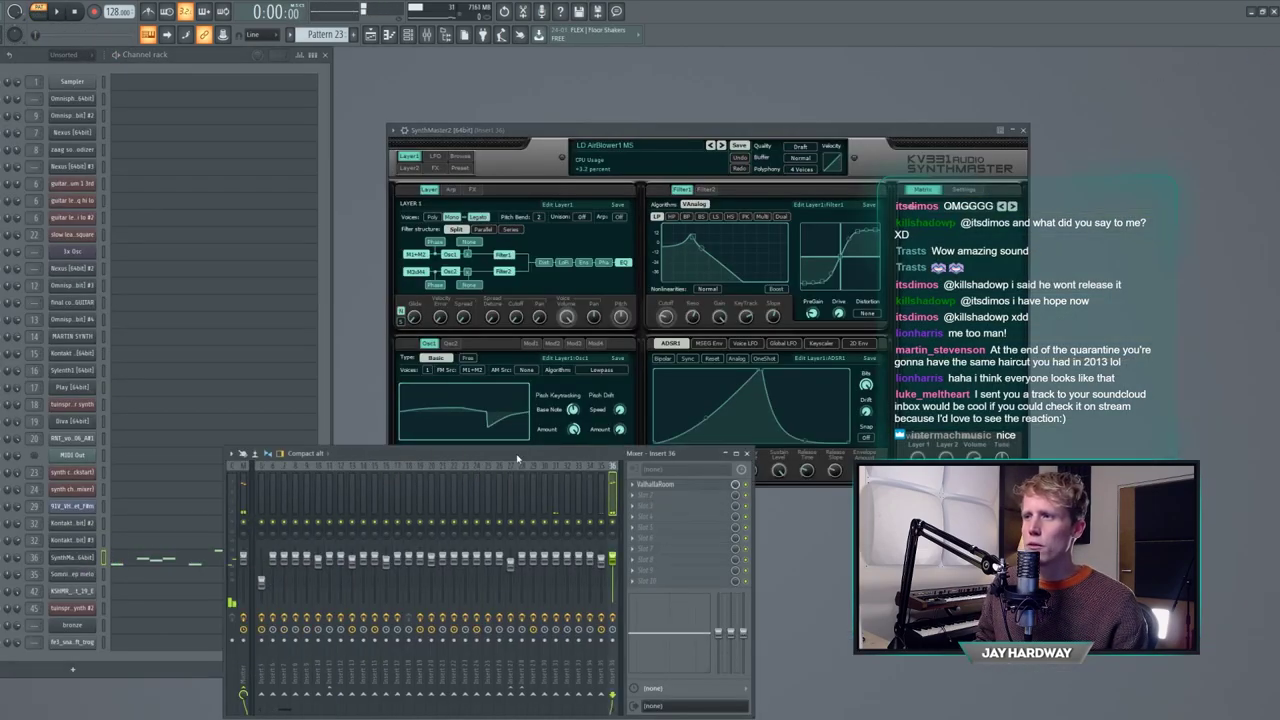
pyautogui.click(677, 486)
# - Play the arrangement from just before the Pattern 23 clip, and examine the tracks below it down to the kick and automation clips
pyautogui.press('F5')
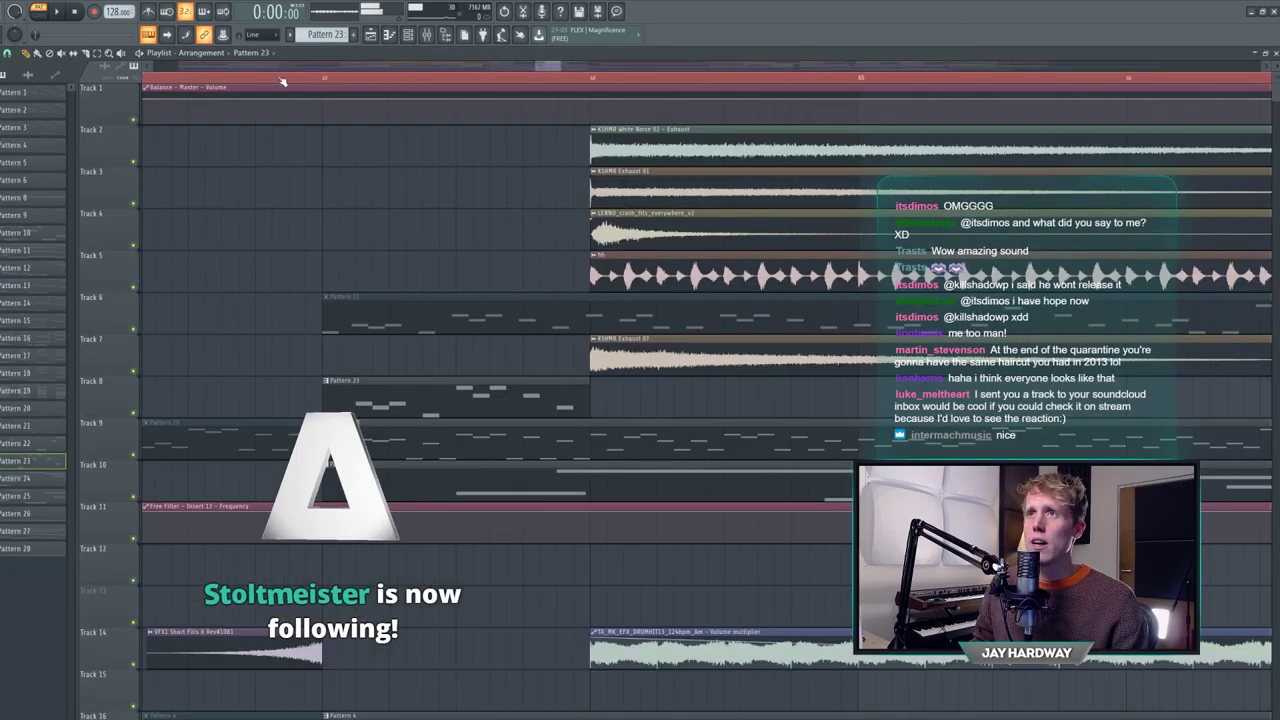
pyautogui.click(211, 78)
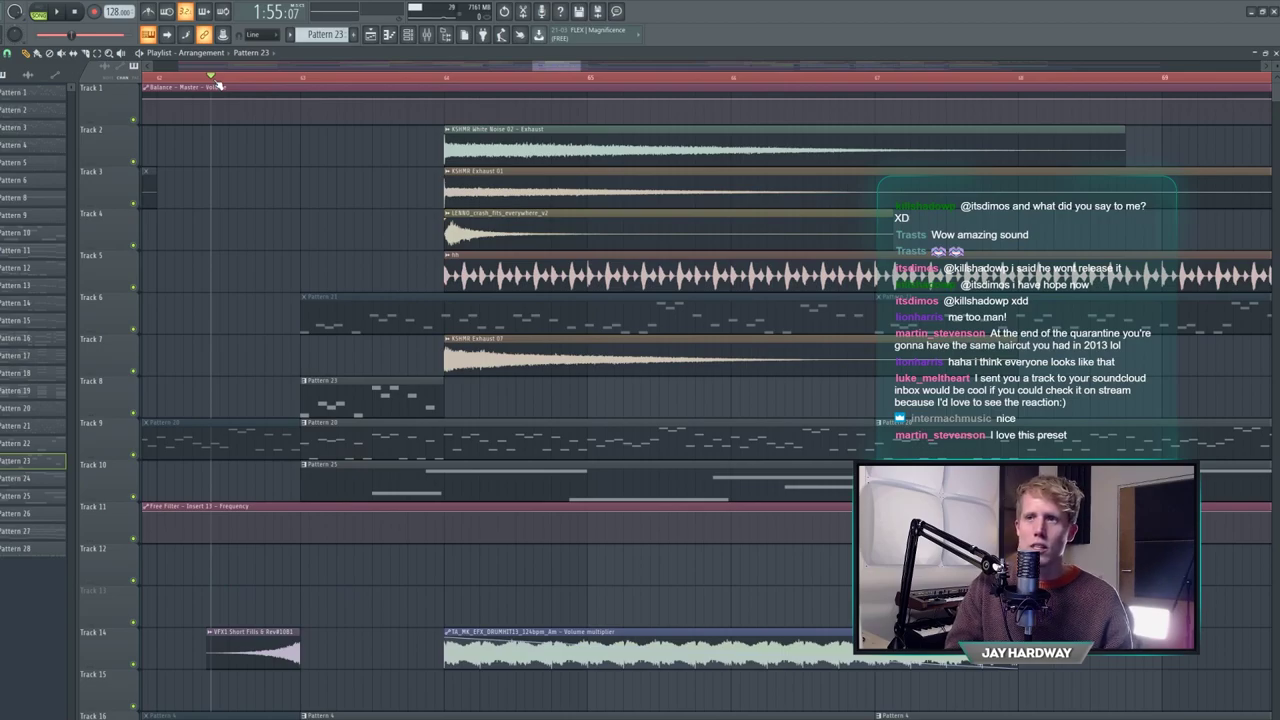
pyautogui.press('space')
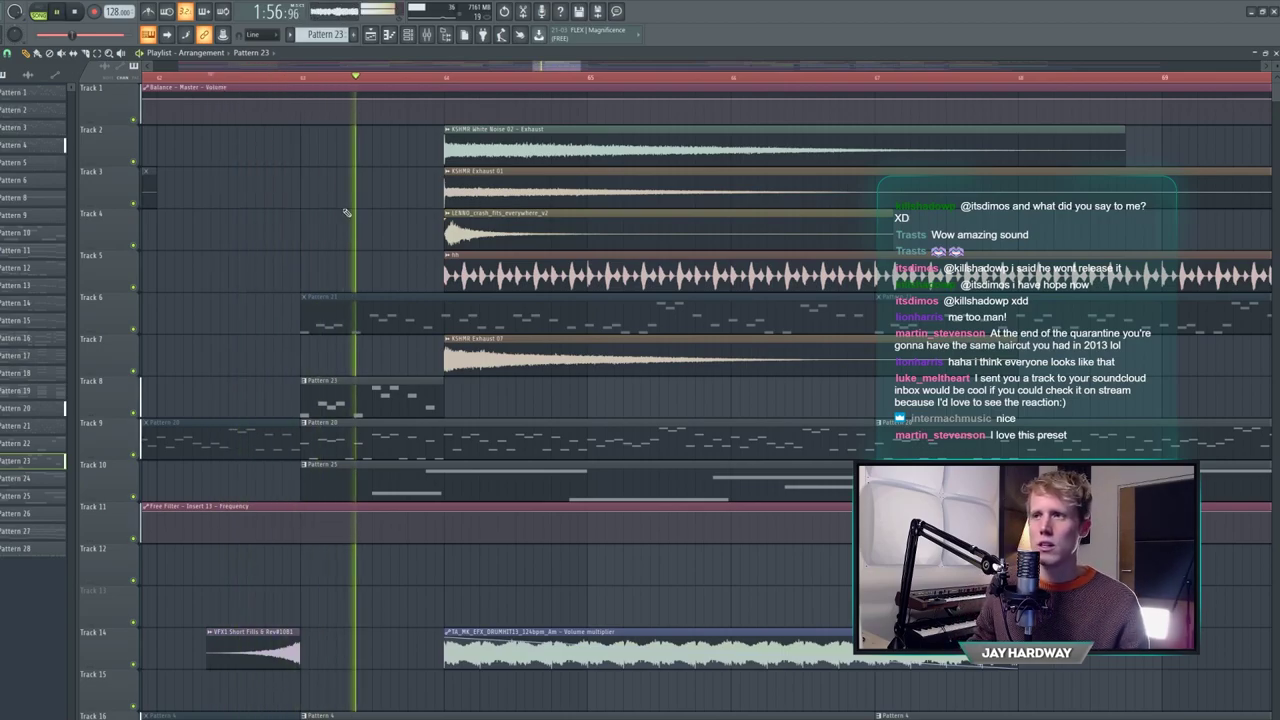
pyautogui.scroll(-7, 386, 317)
pyautogui.press('space')
pyautogui.scroll(2, 387, 317)
pyautogui.scroll(4, 295, 277)
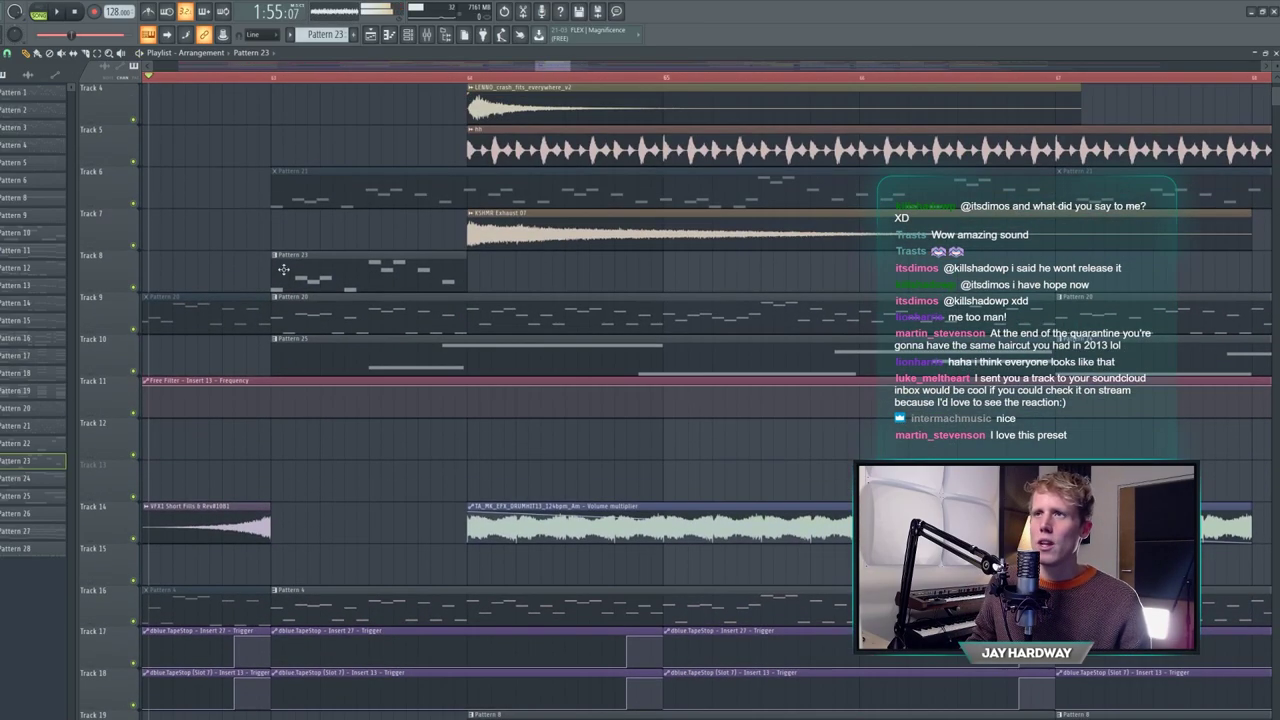
pyautogui.scroll(-17, 296, 277)
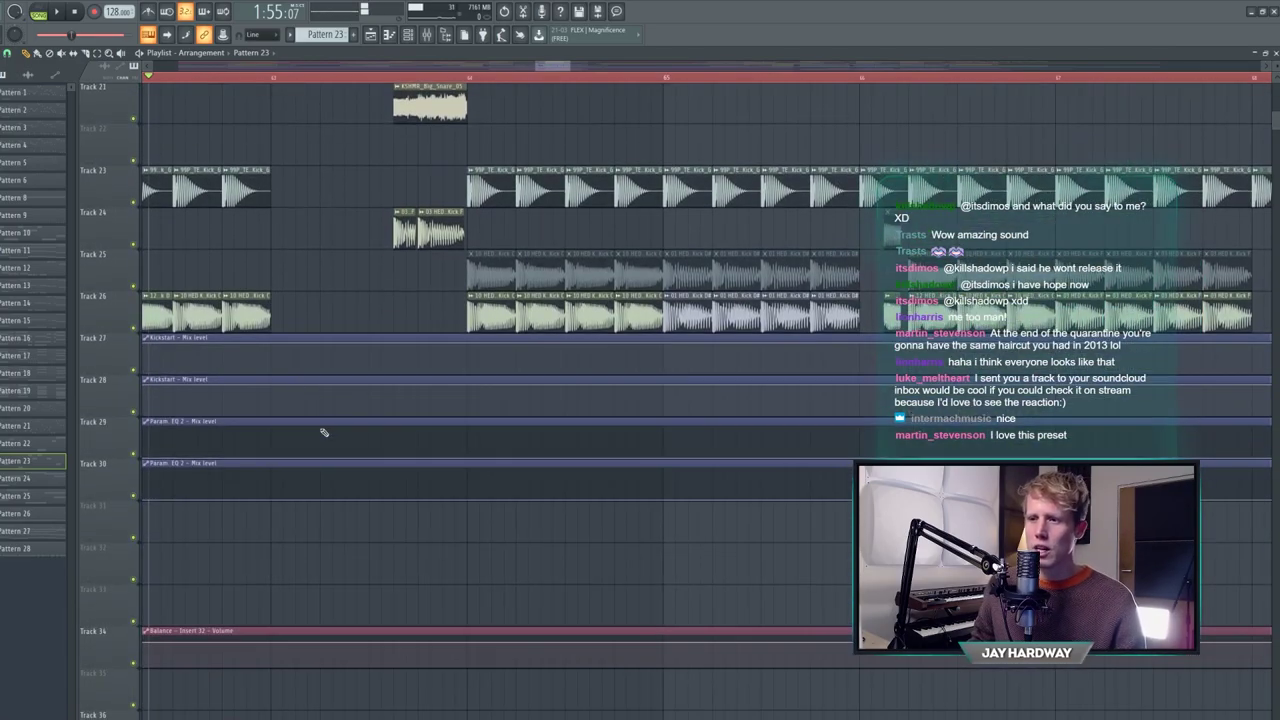
# - Locate the Free Filter Insert 11 frequency automation on Track 46 and play the arrangement through its dip
pyautogui.scroll(-12, 322, 432)
pyautogui.moveTo(327, 616); pyautogui.dragTo(329, 655)
pyautogui.scroll(5, 305, 650)
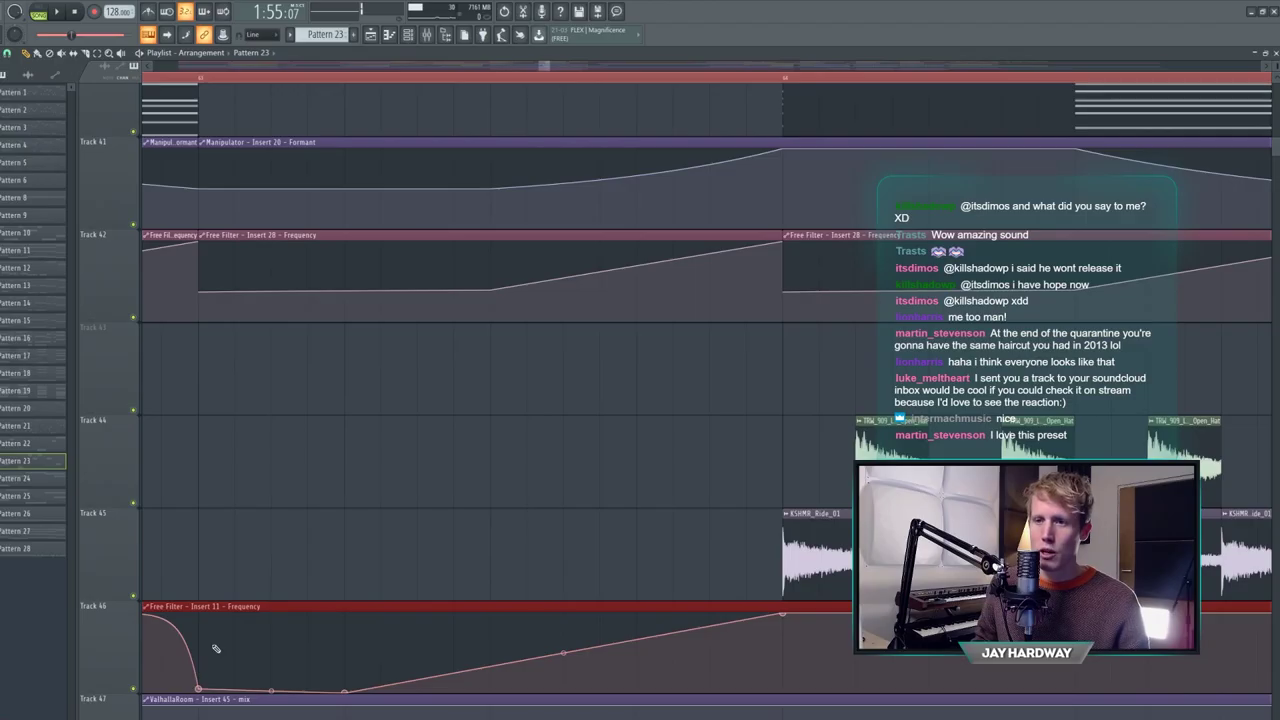
pyautogui.keyDown('ctrl'); pyautogui.scroll(-4, 215, 649); pyautogui.keyUp('ctrl')
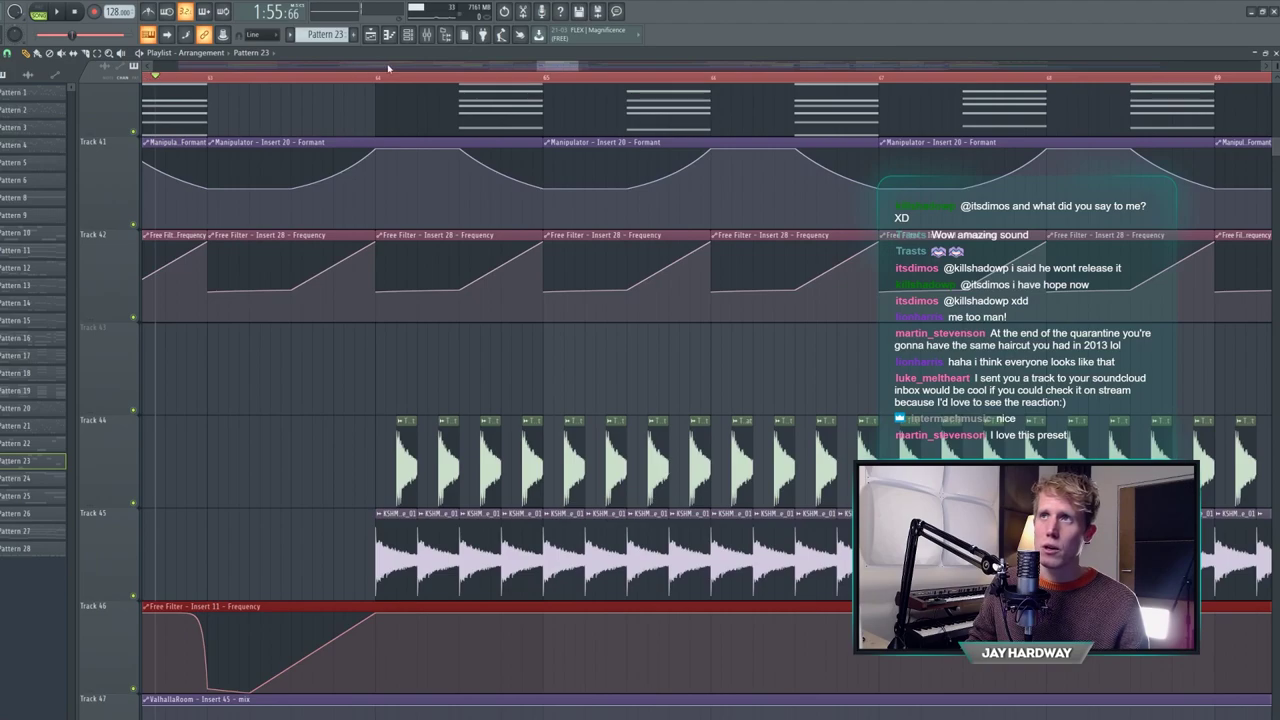
pyautogui.hscroll(-3, 394, 611)
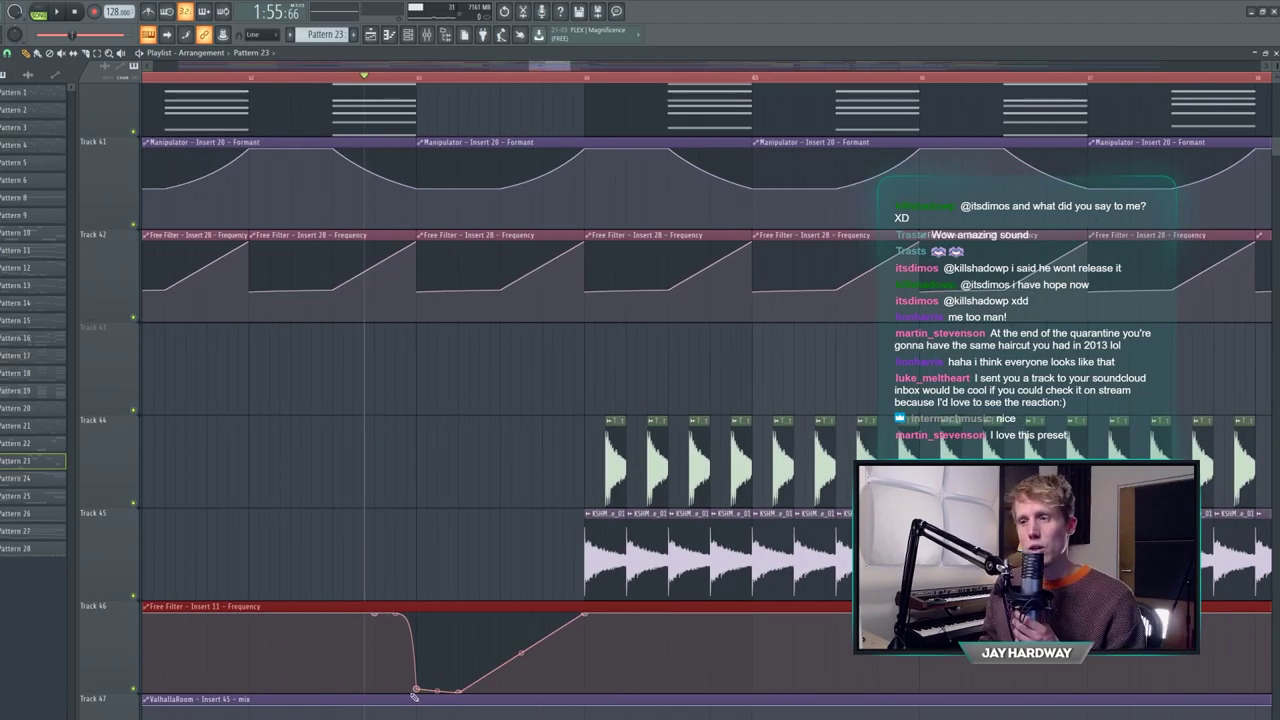
pyautogui.press('space')
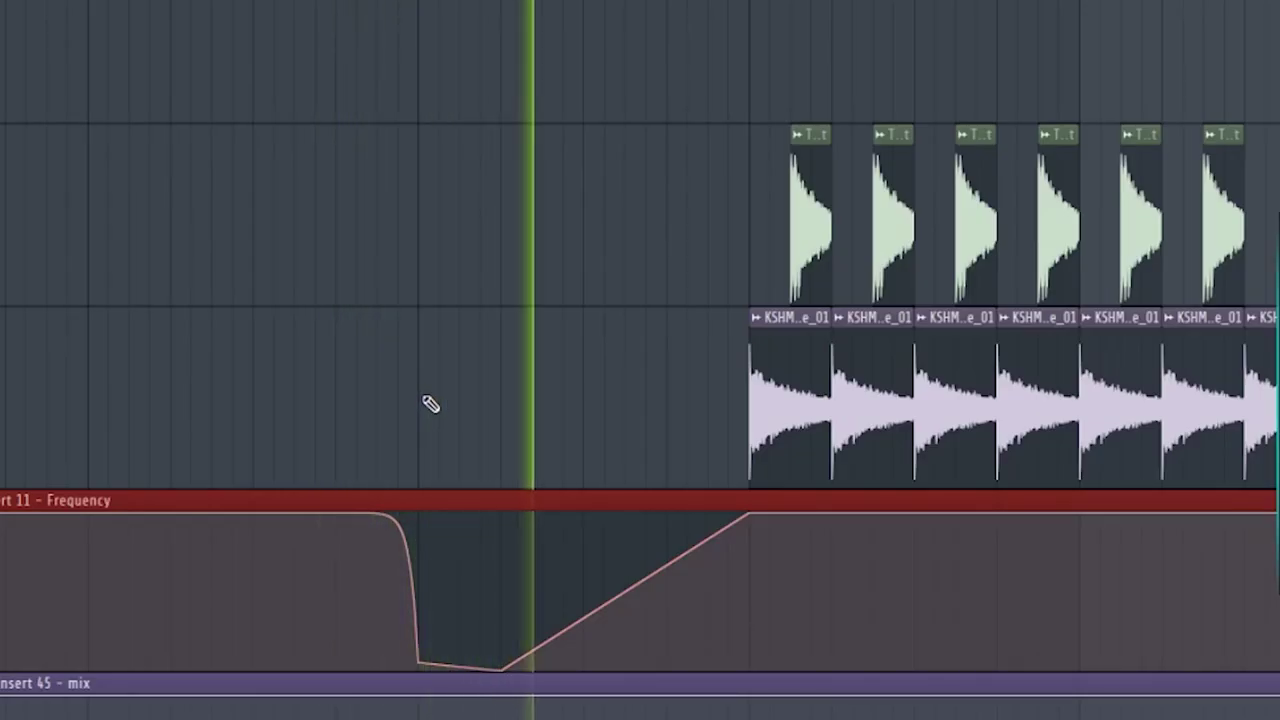
pyautogui.press('space')
# - Select Pattern 27 on Track 17 in the break and play it on its own
pyautogui.scroll(-8, 554, 408)
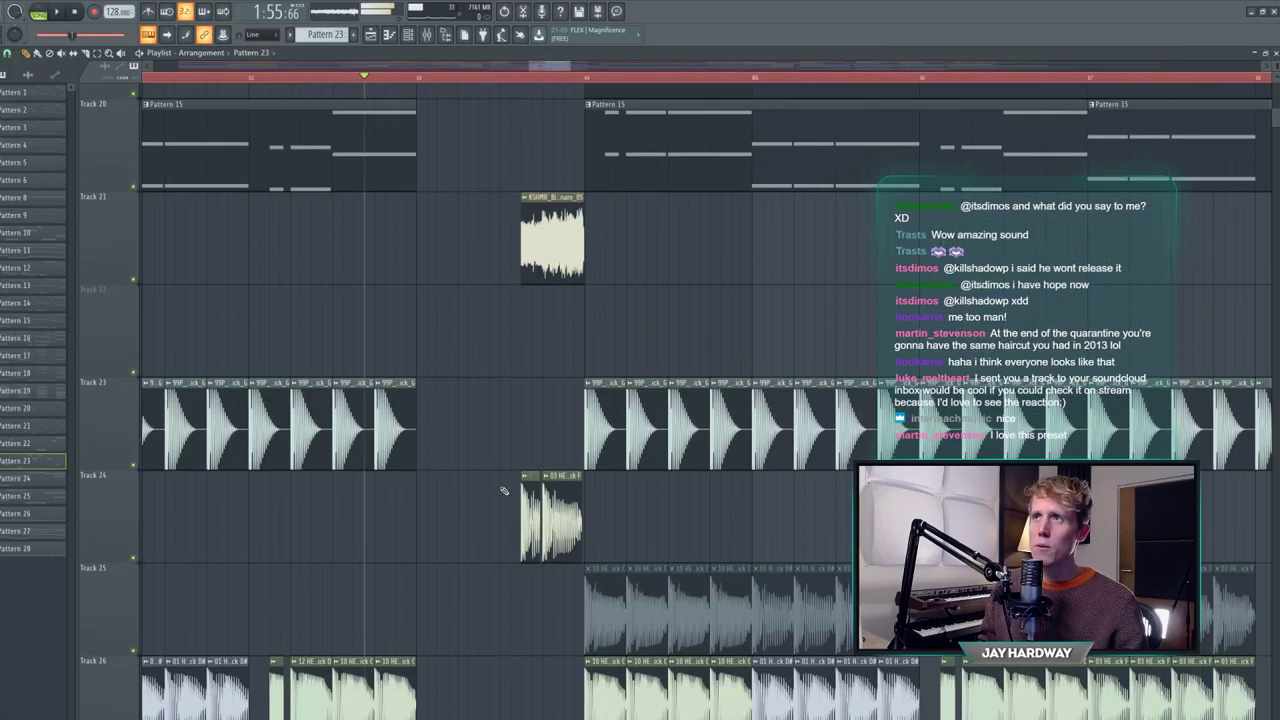
pyautogui.scroll(1, 511, 440)
pyautogui.scroll(-2, 517, 440)
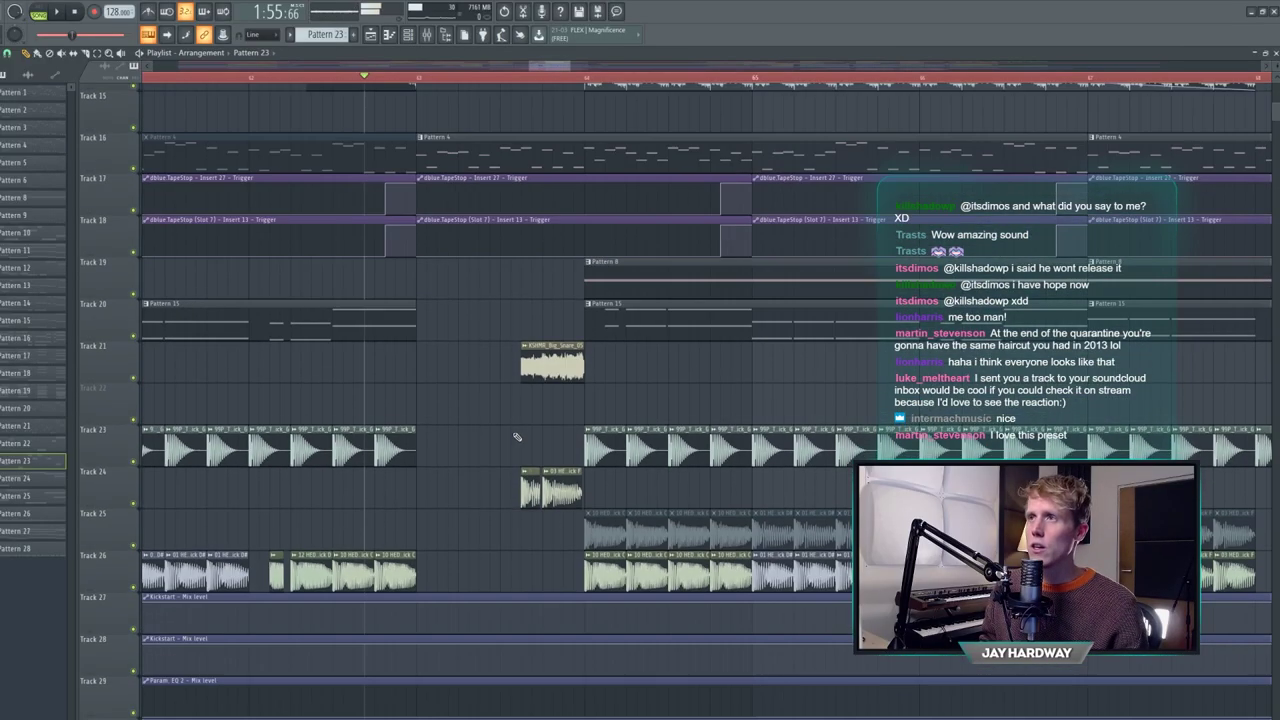
pyautogui.scroll(1, 537, 430)
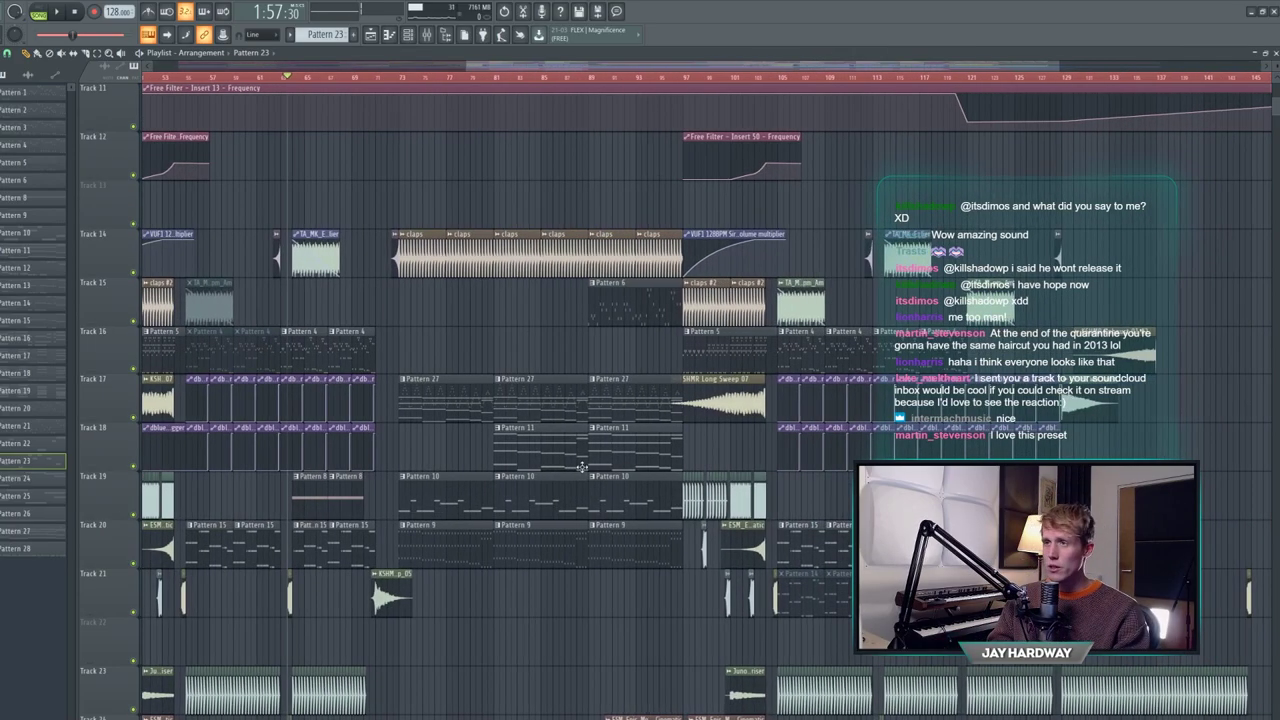
pyautogui.scroll(4, 286, 437)
pyautogui.click(308, 402)
pyautogui.press('l')
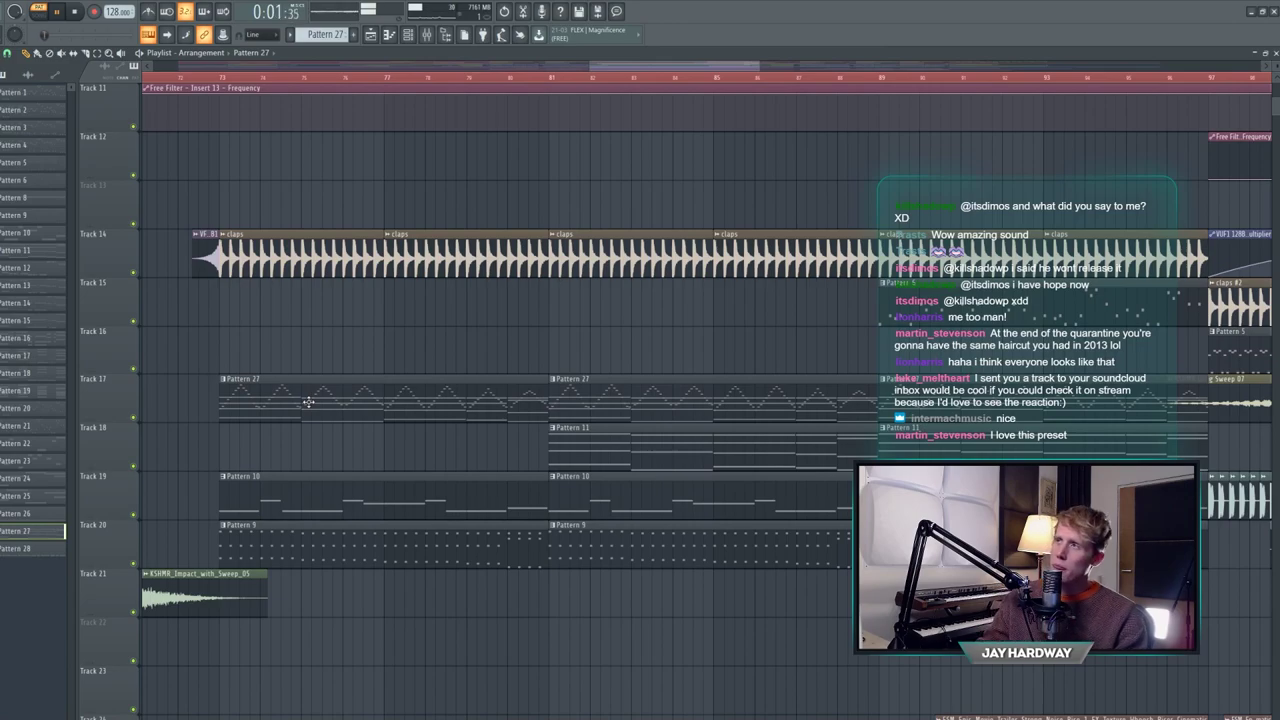
# - Clear away the playlist and leftover plugin windows, and show Pattern 27's SynthMaster plugin with its mixer insert 45
pyautogui.click(1275, 53)
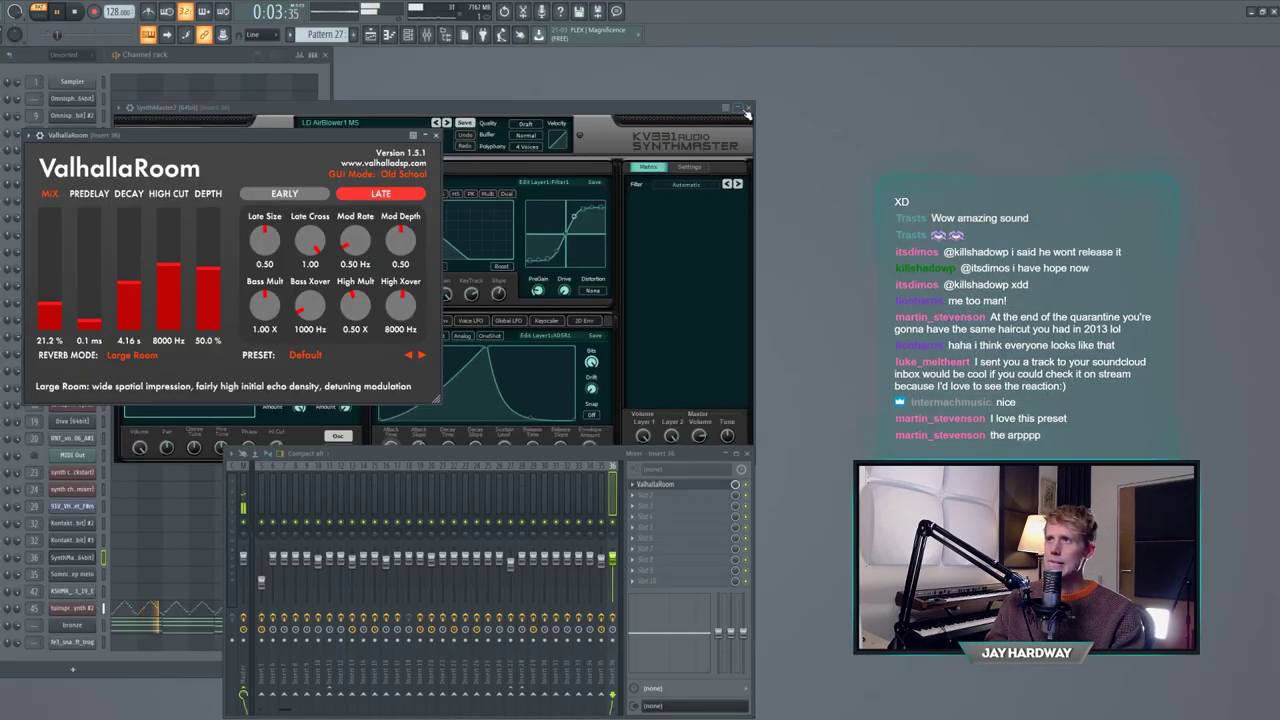
pyautogui.click(746, 109)
pyautogui.click(749, 456)
pyautogui.click(436, 134)
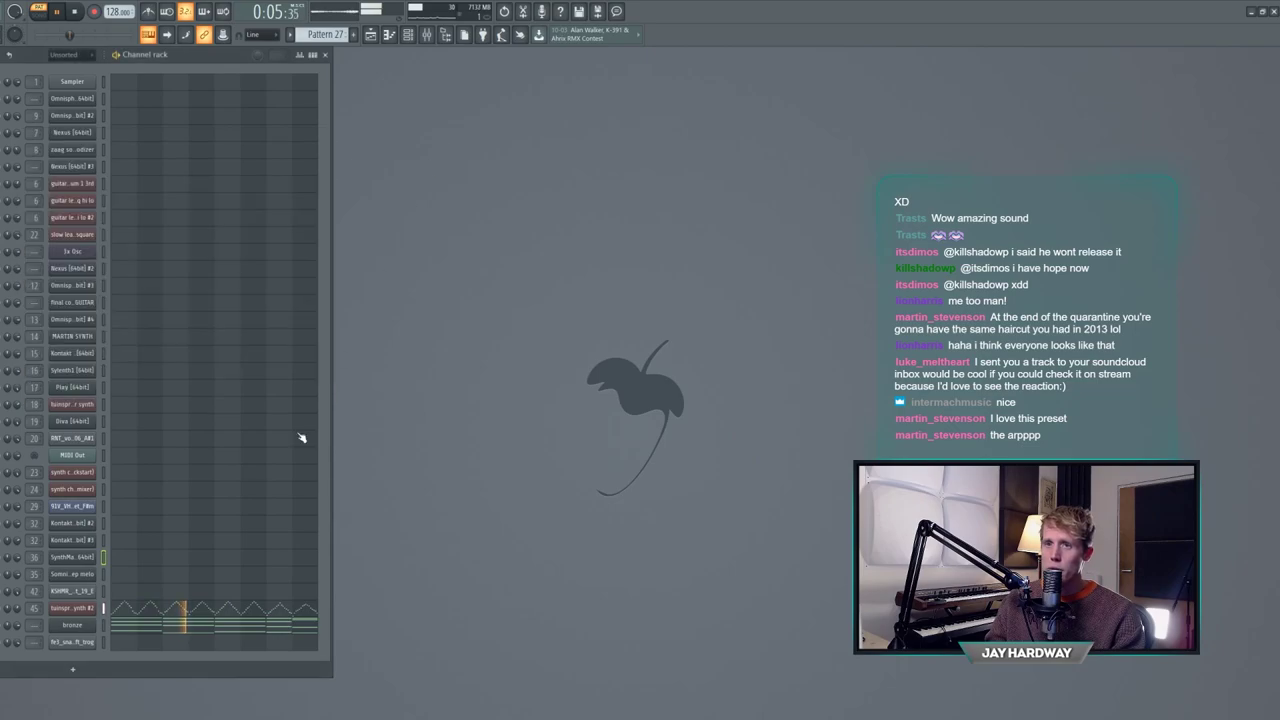
pyautogui.click(64, 612)
pyautogui.click(426, 35)
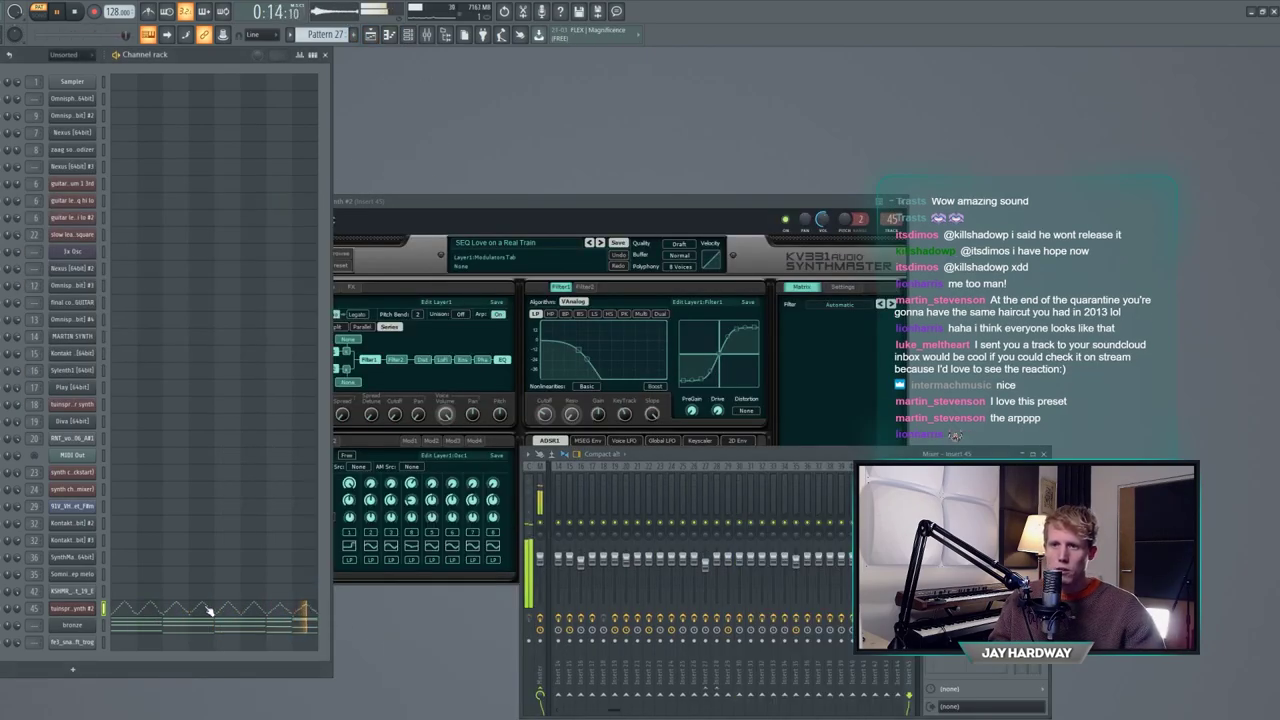
# - Examine the ValhallaRoom reverb alongside the filter and EQ on mixer insert 45, and close the reverb window
pyautogui.click(210, 610)
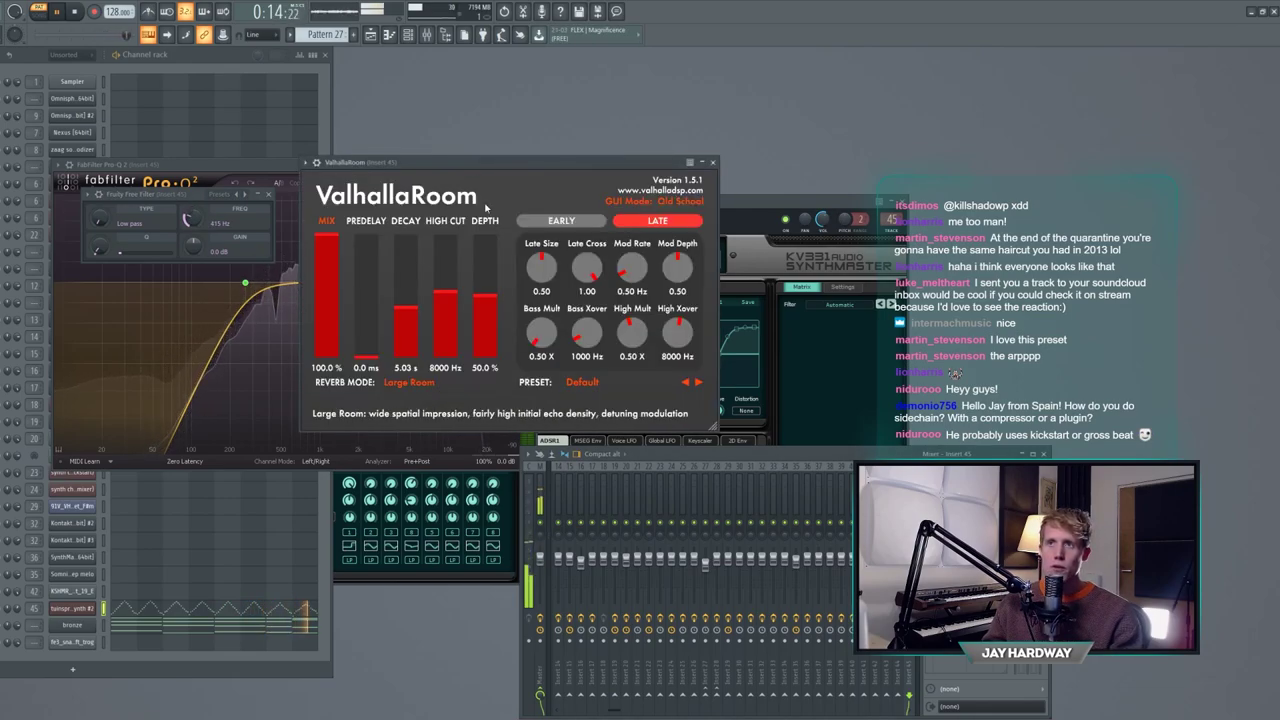
pyautogui.moveTo(474, 162); pyautogui.dragTo(314, 257)
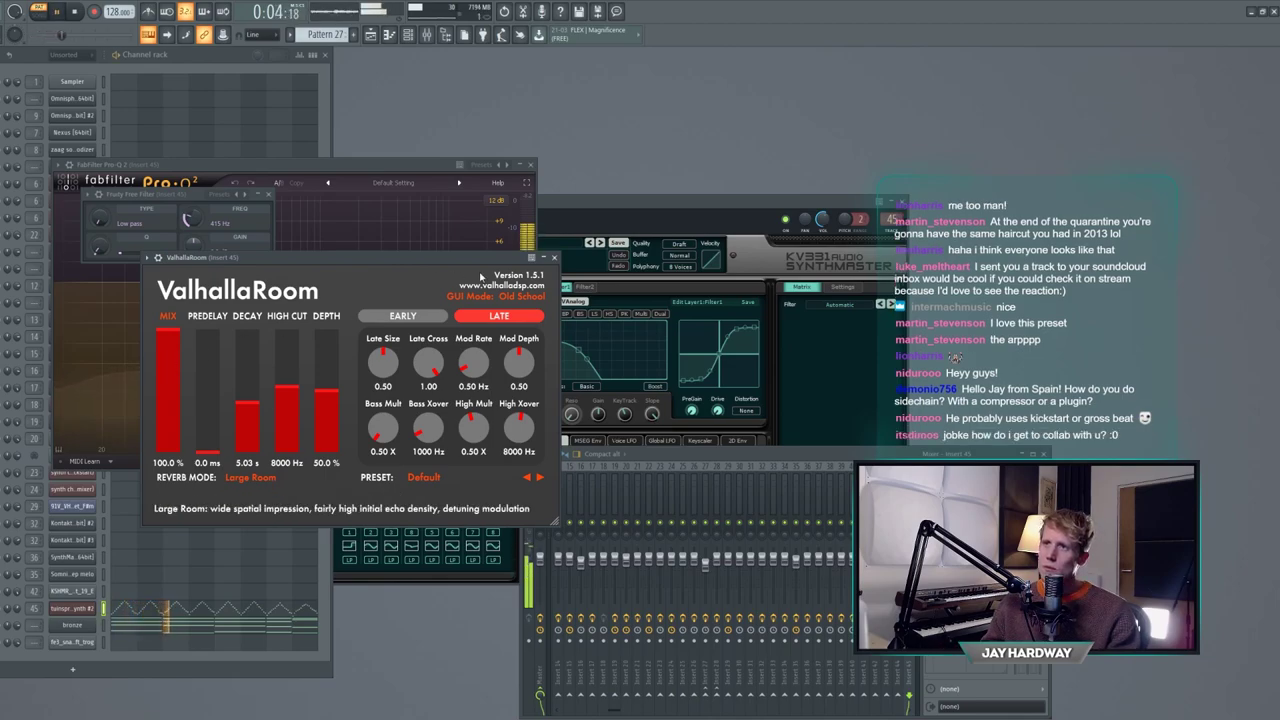
pyautogui.click(555, 258)
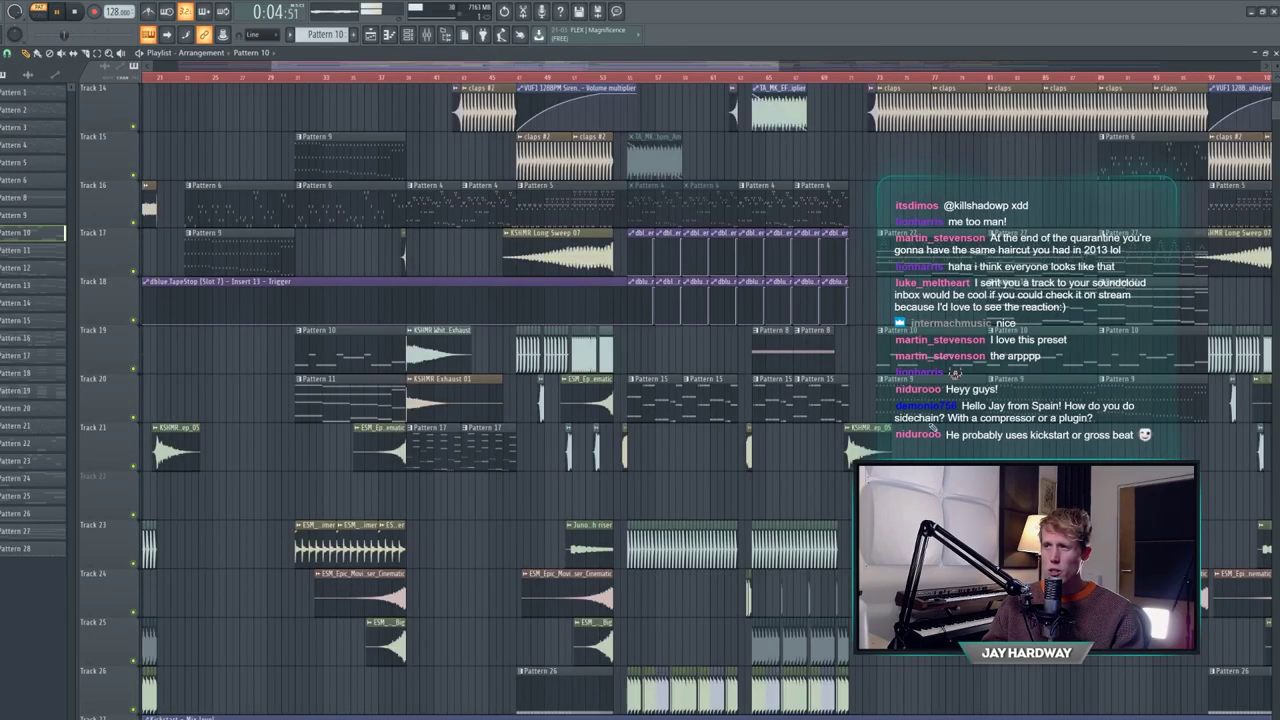
# - Locate Pattern 10 on Track 19 in the break and show its Omnisphere plugin with the Boys Choir Soloist Ah patch
pyautogui.scroll(4, 918, 366)
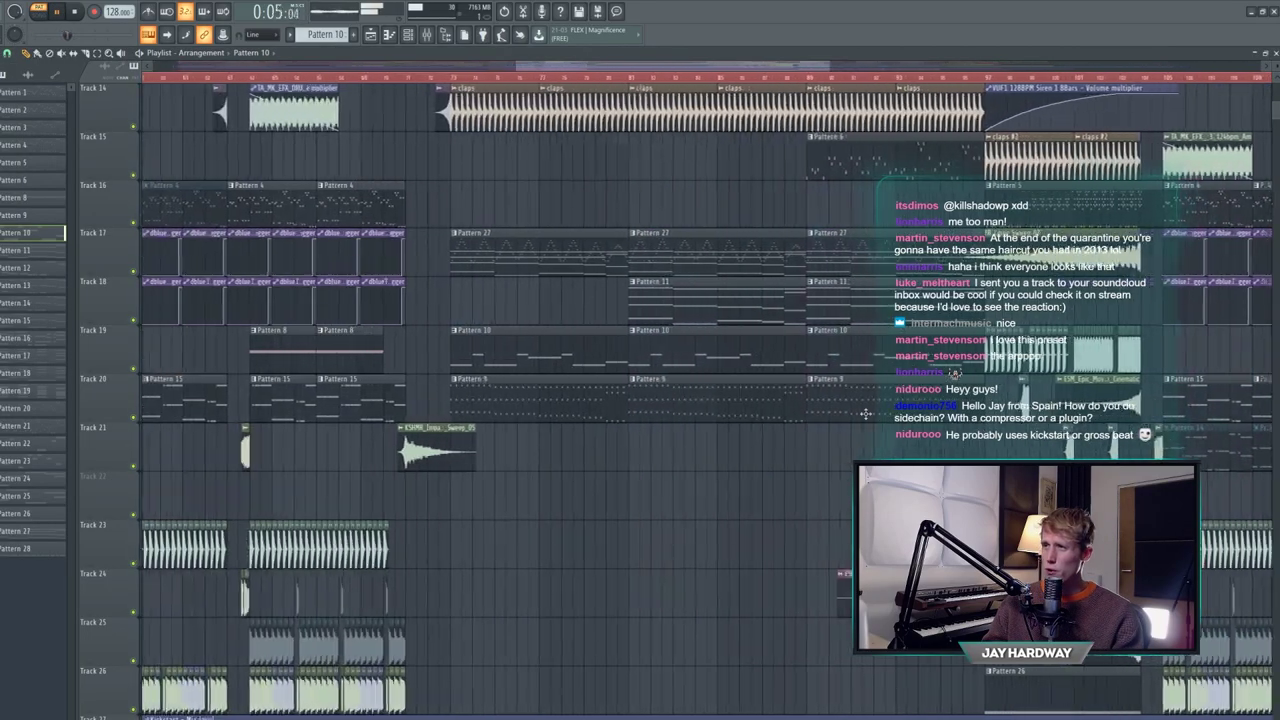
pyautogui.scroll(-3, 349, 366)
pyautogui.scroll(5, 209, 361)
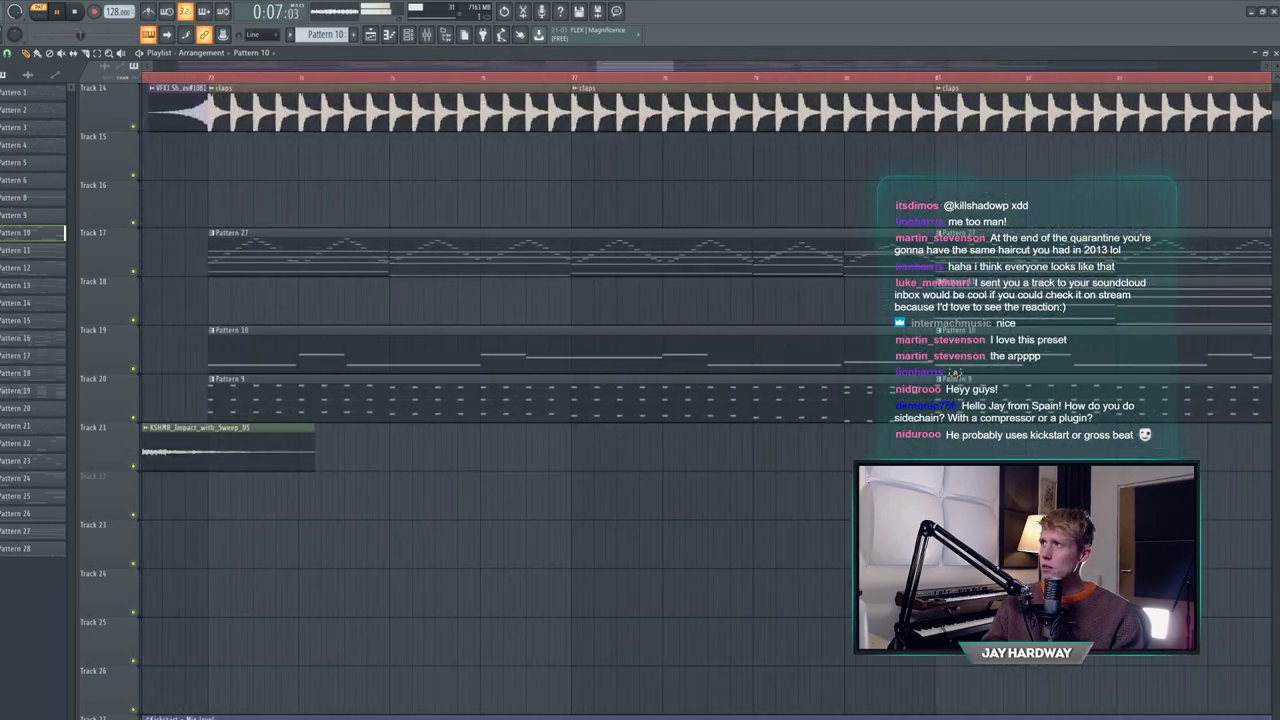
pyautogui.doubleClick(211, 361)
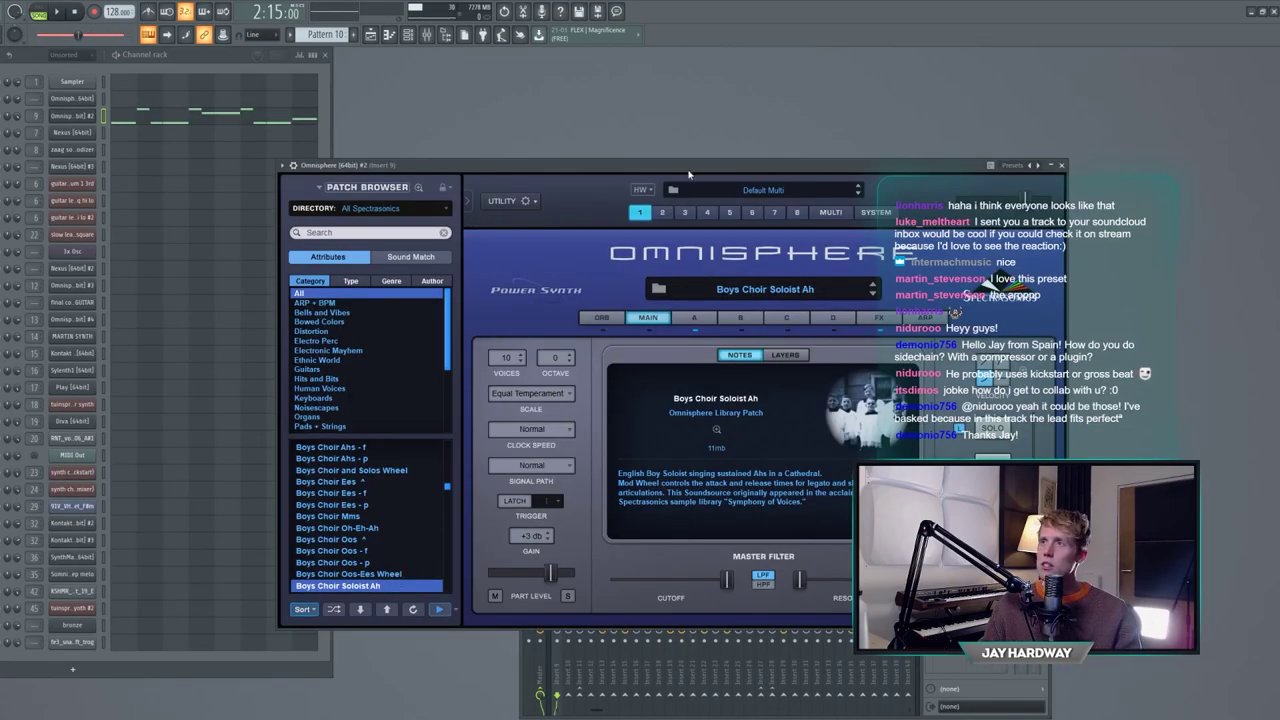
pyautogui.moveTo(688, 172); pyautogui.dragTo(519, 179)
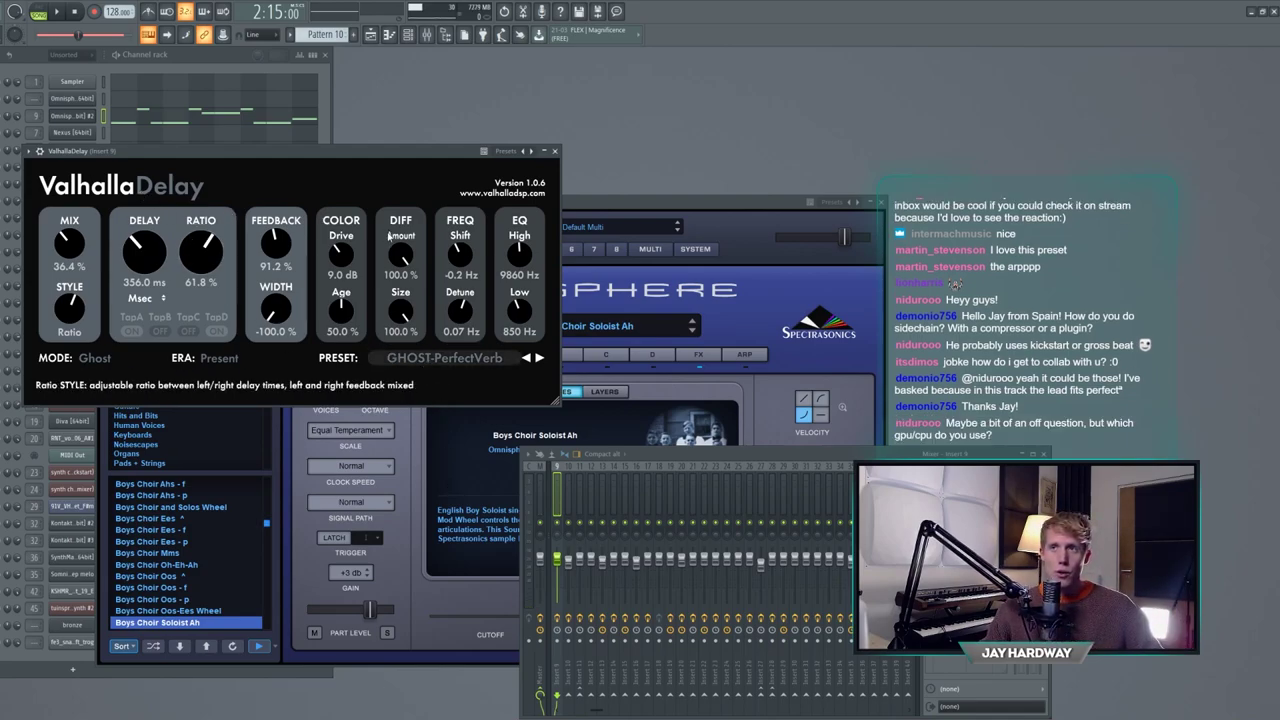
# - Play Pattern 10 while showing the ValhallaDelay and FabFilter Pro-Q 2 effects on mixer insert 9
pyautogui.moveTo(354, 153); pyautogui.dragTo(452, 208)
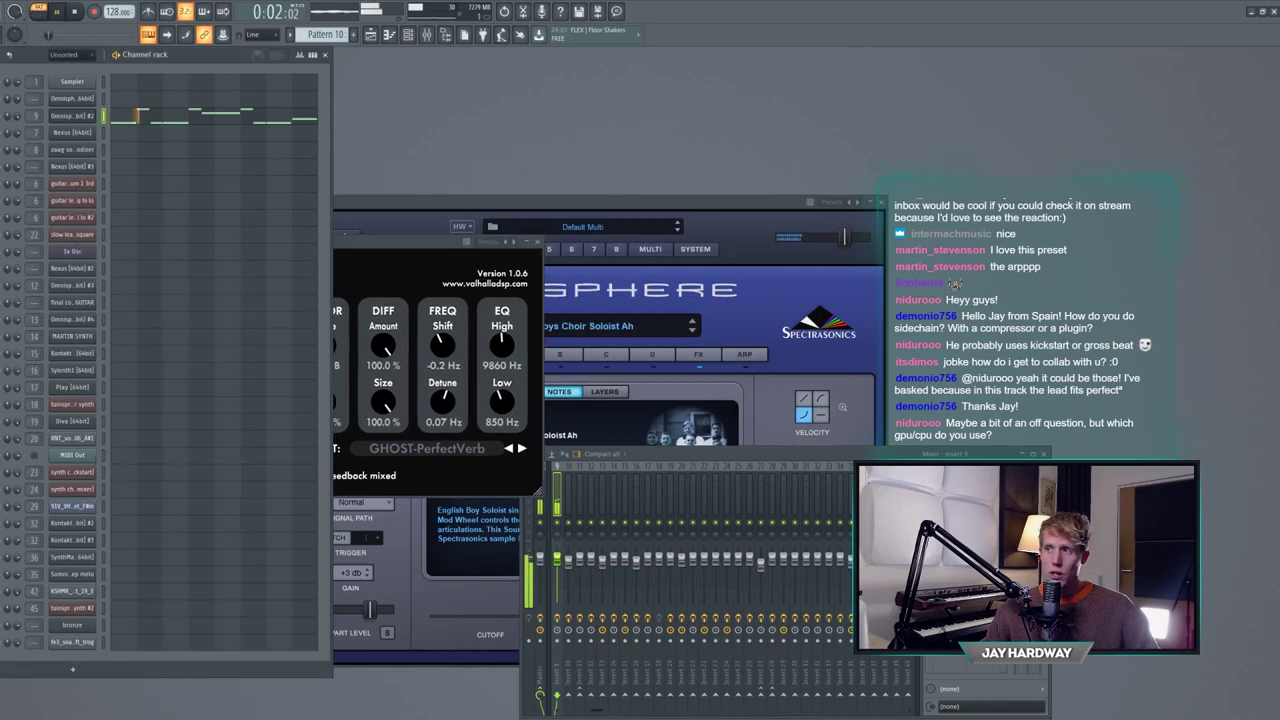
pyautogui.click(980, 510)
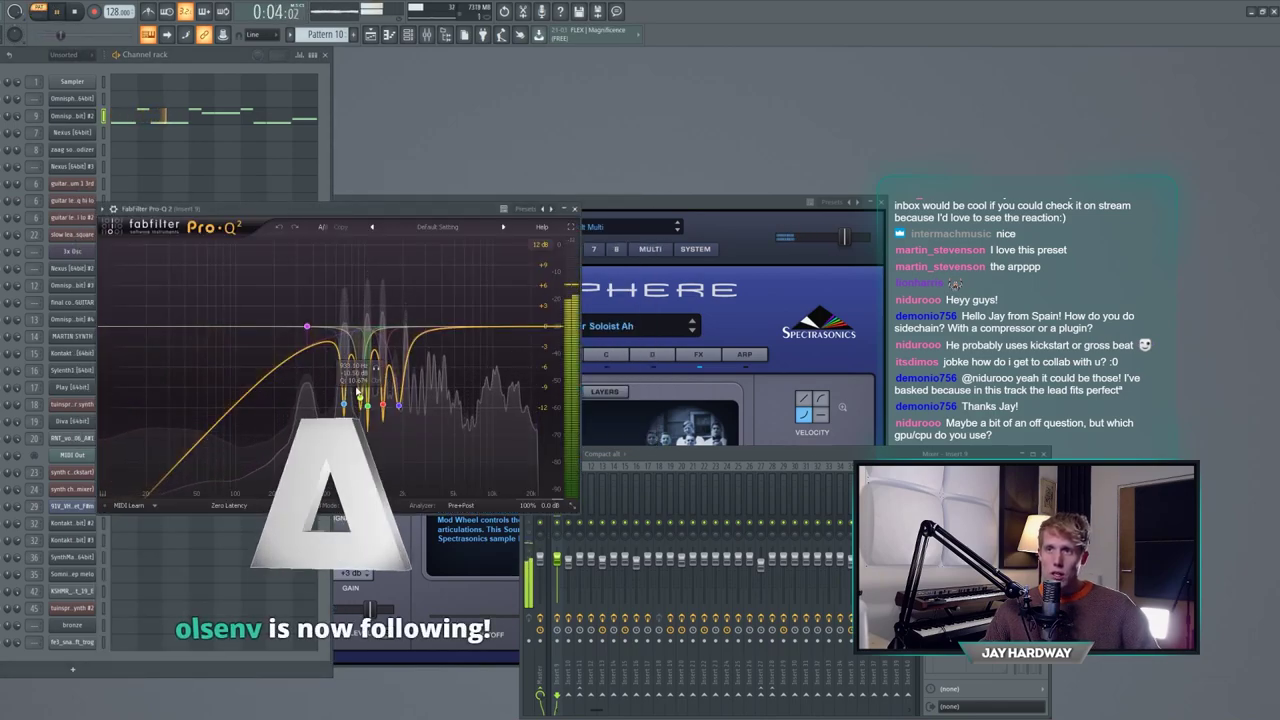
pyautogui.moveTo(300, 208); pyautogui.dragTo(398, 246)
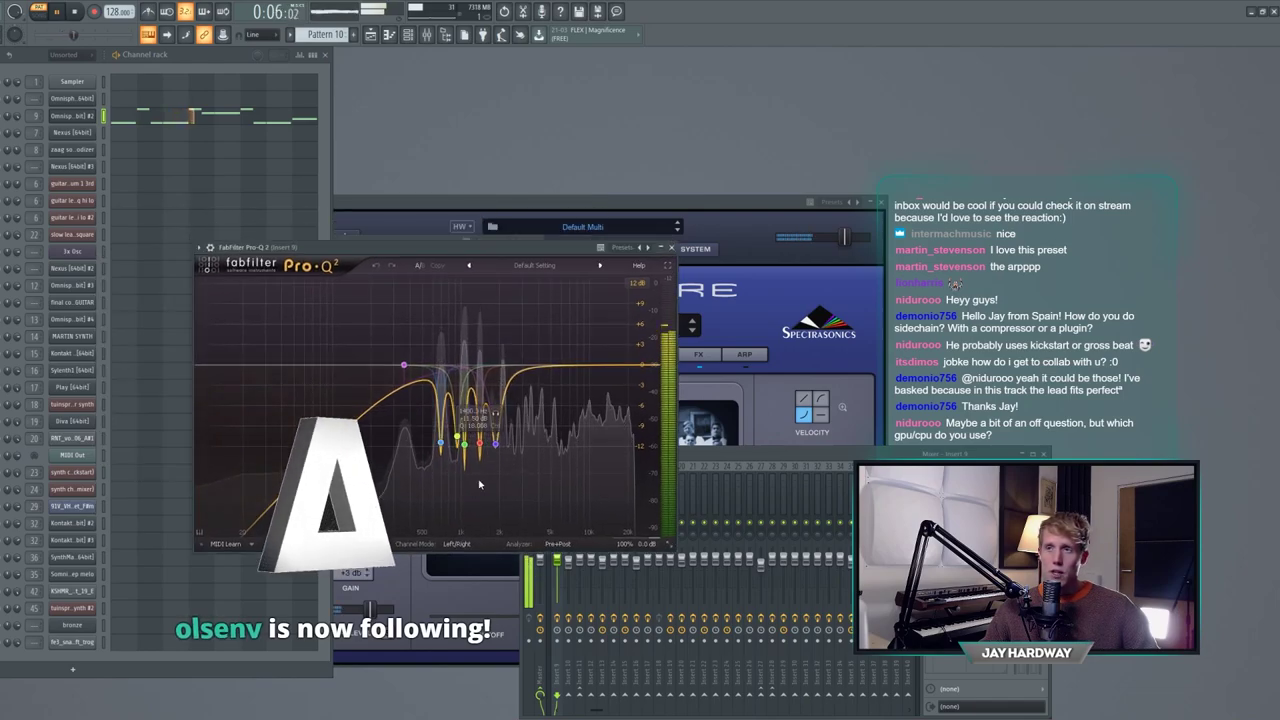
pyautogui.moveTo(492, 249); pyautogui.dragTo(383, 250)
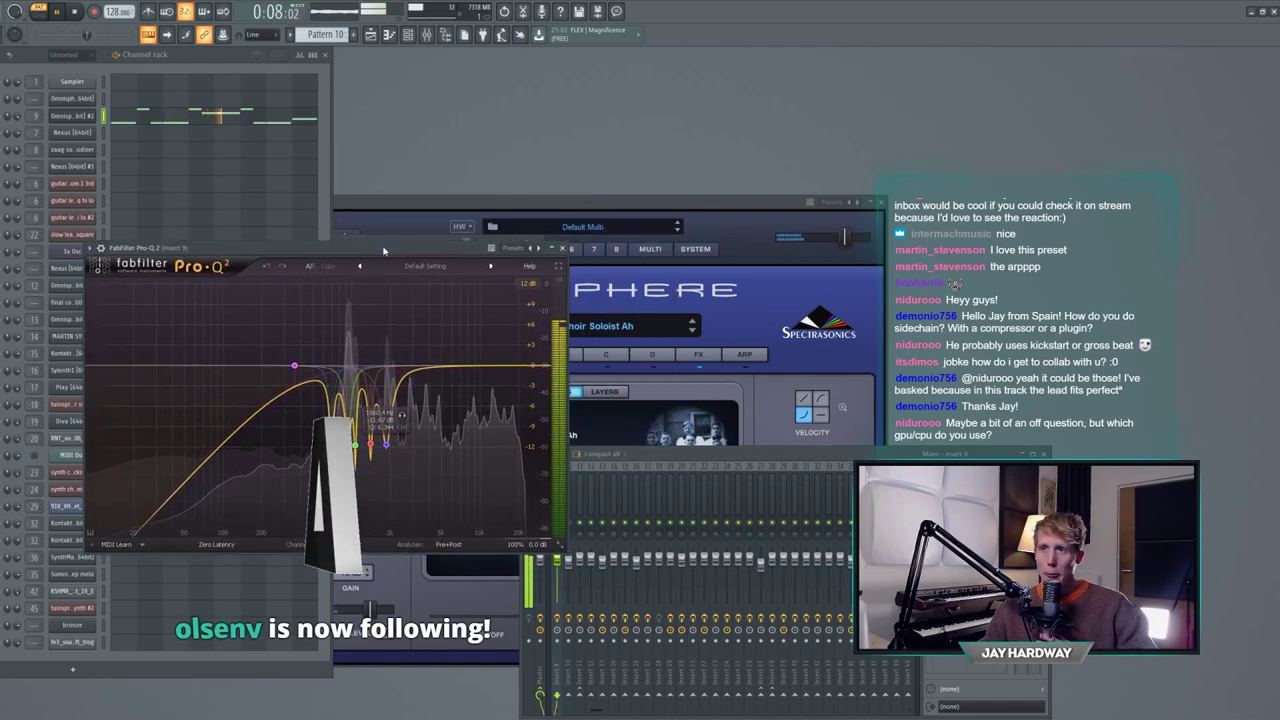
pyautogui.press('space')
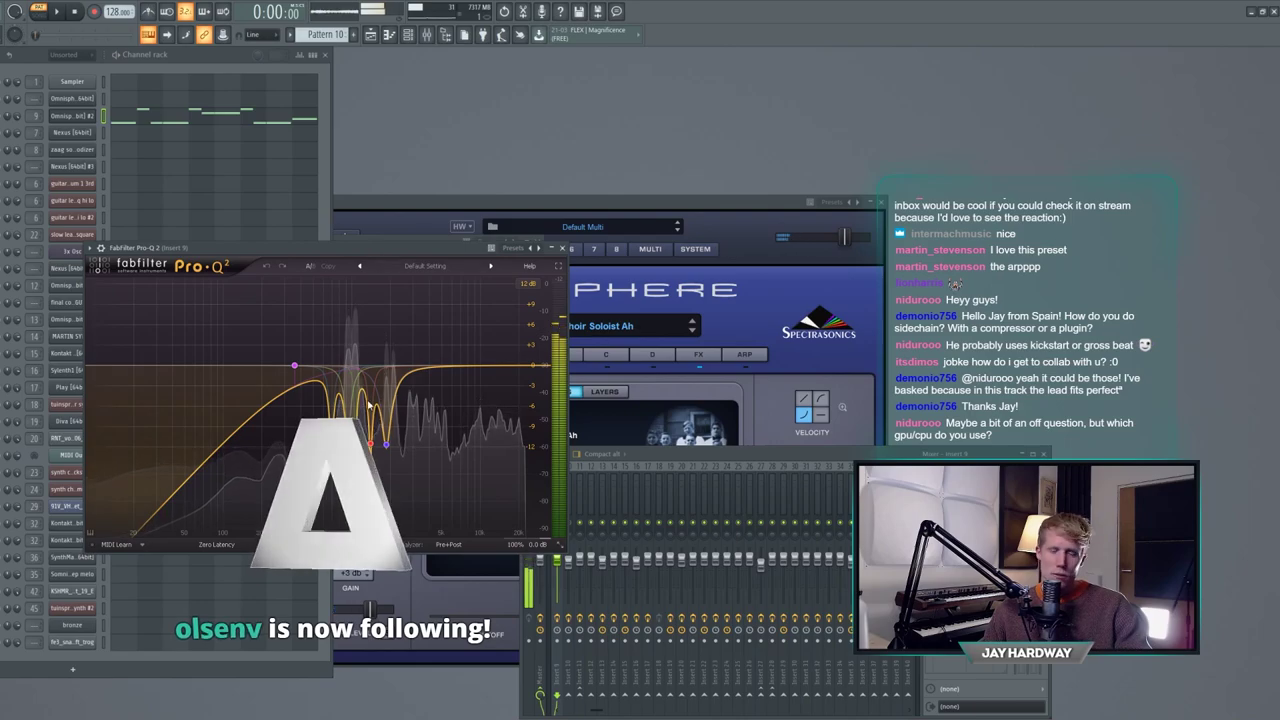
# - During playback, add a bell band at 1043.3 Hz in the flat FabFilter Pro-Q 2 on insert 9 and narrow its Q to 8.732
pyautogui.press('space')
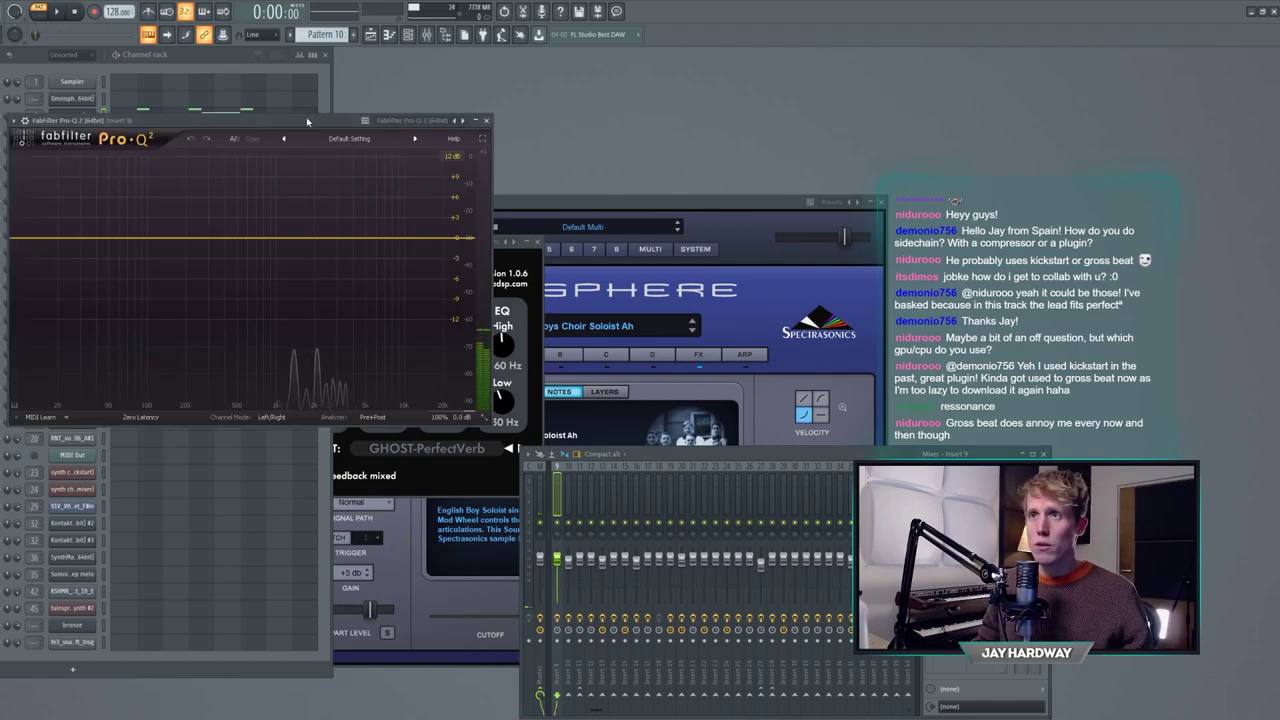
pyautogui.moveTo(307, 121); pyautogui.dragTo(405, 247)
pyautogui.press('space')
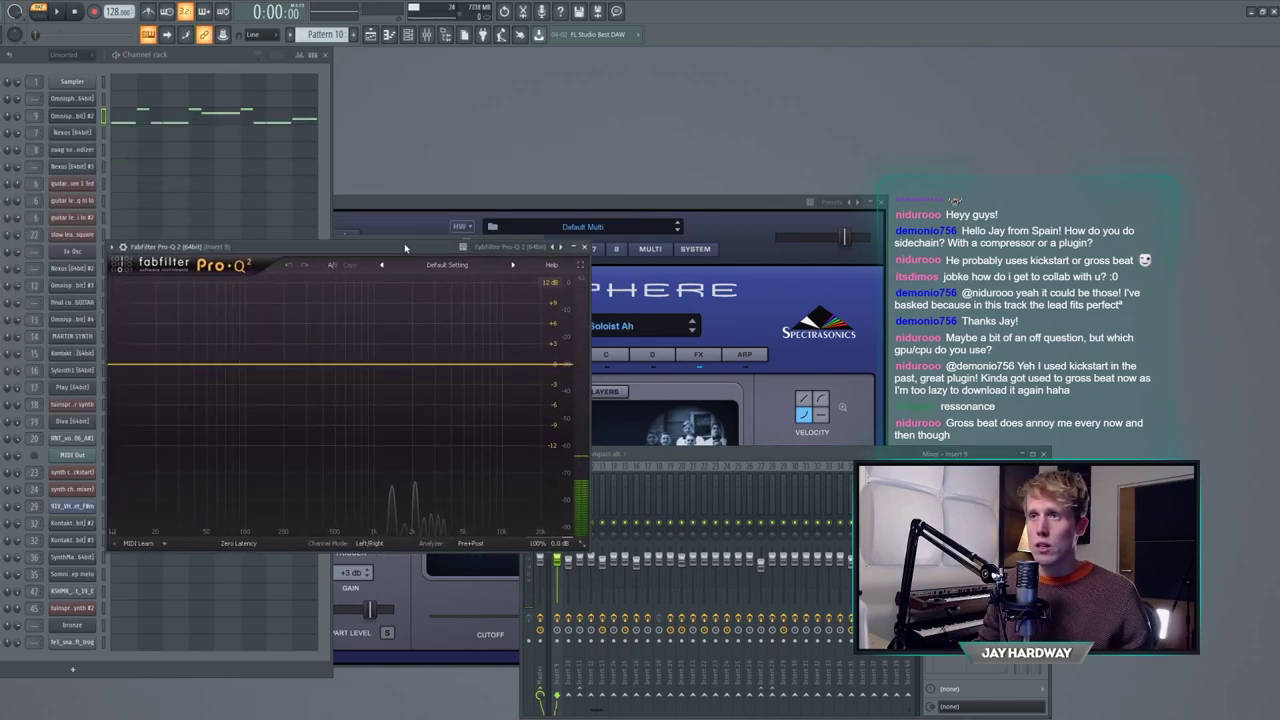
pyautogui.doubleClick(376, 364)
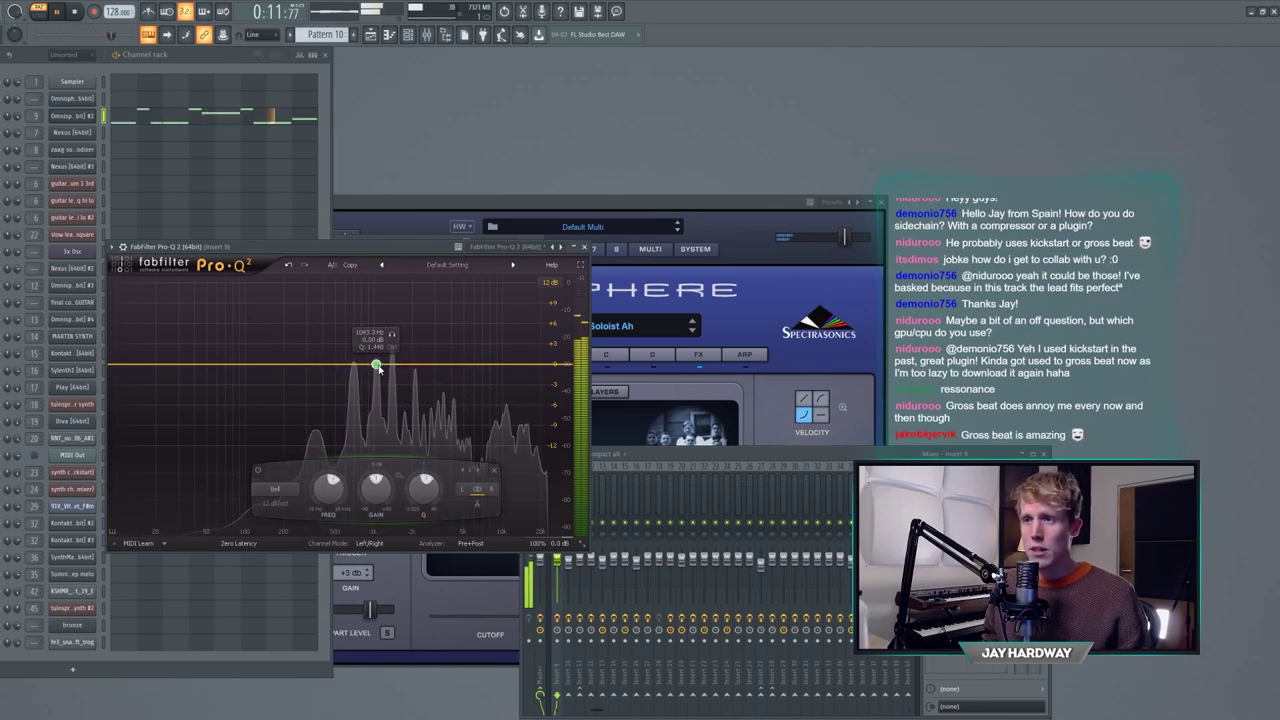
pyautogui.scroll(5, 378, 368)
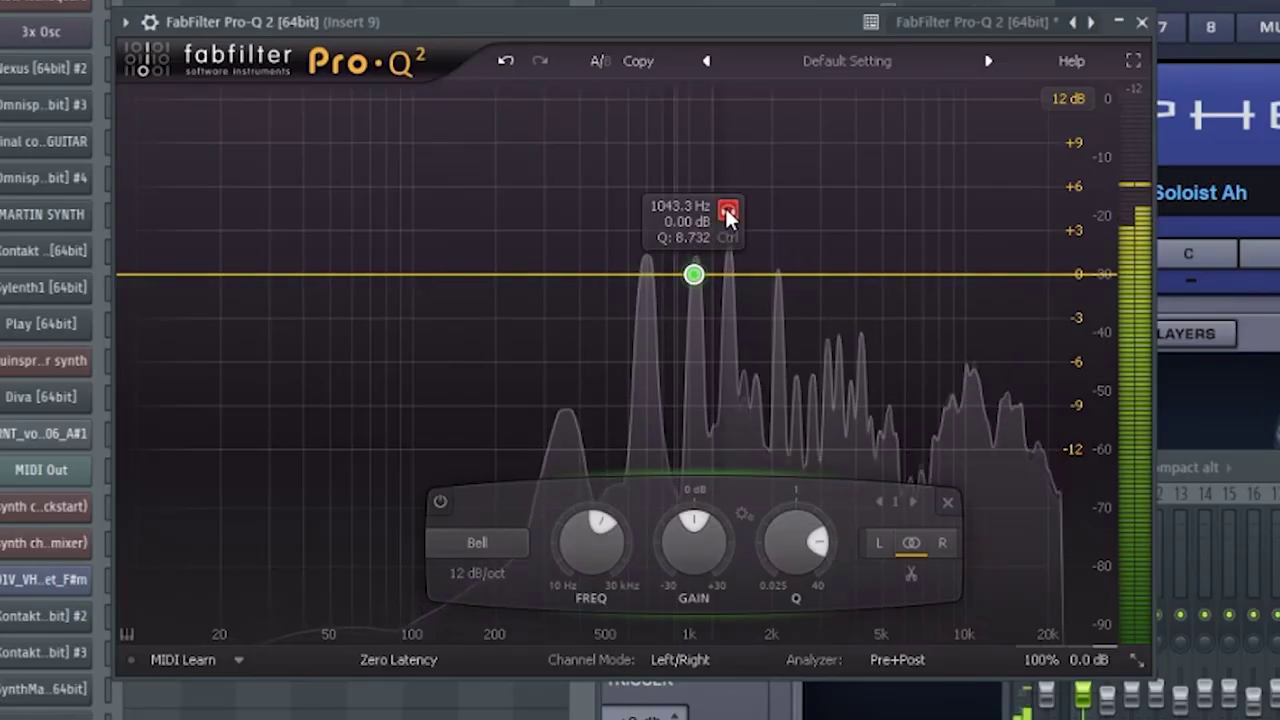
# - Solo the bell band, try wider and narrower Q values, and sweep it across the spectrum to listen for resonances
pyautogui.click(392, 335)
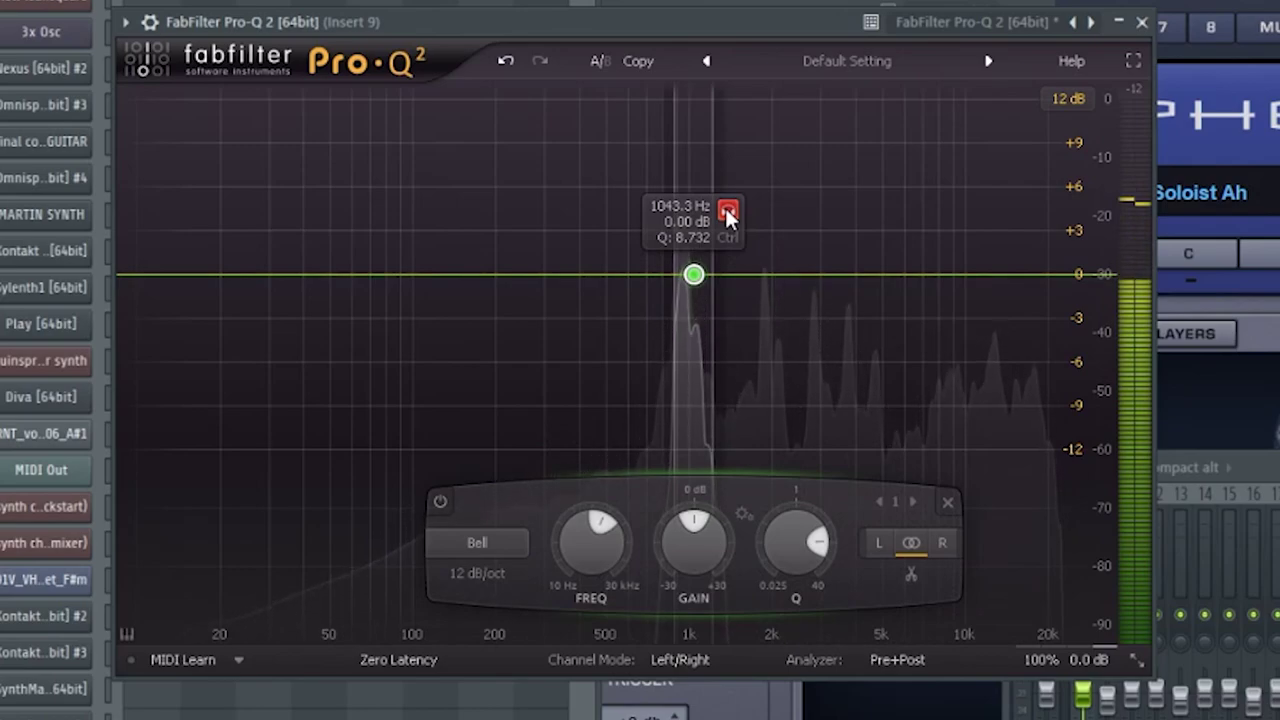
pyautogui.moveTo(798, 580); pyautogui.dragTo(810, 612)
pyautogui.scroll(-4, 812, 617)
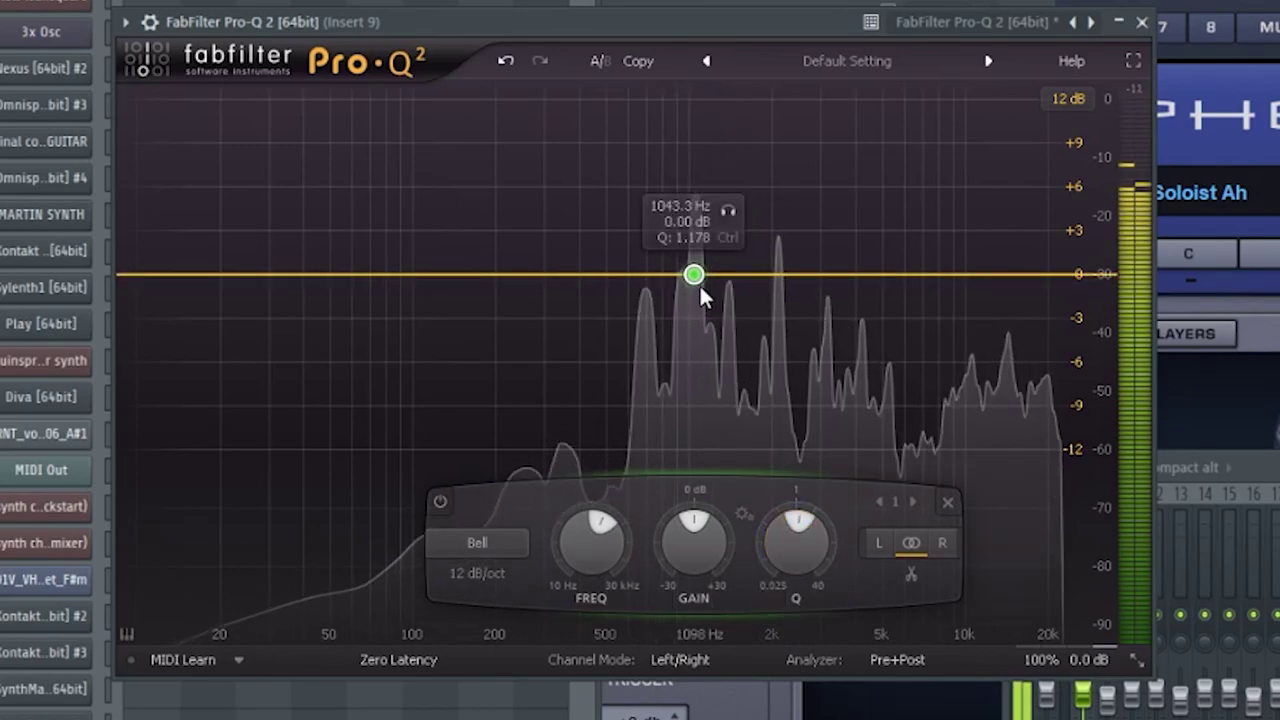
pyautogui.click(727, 211)
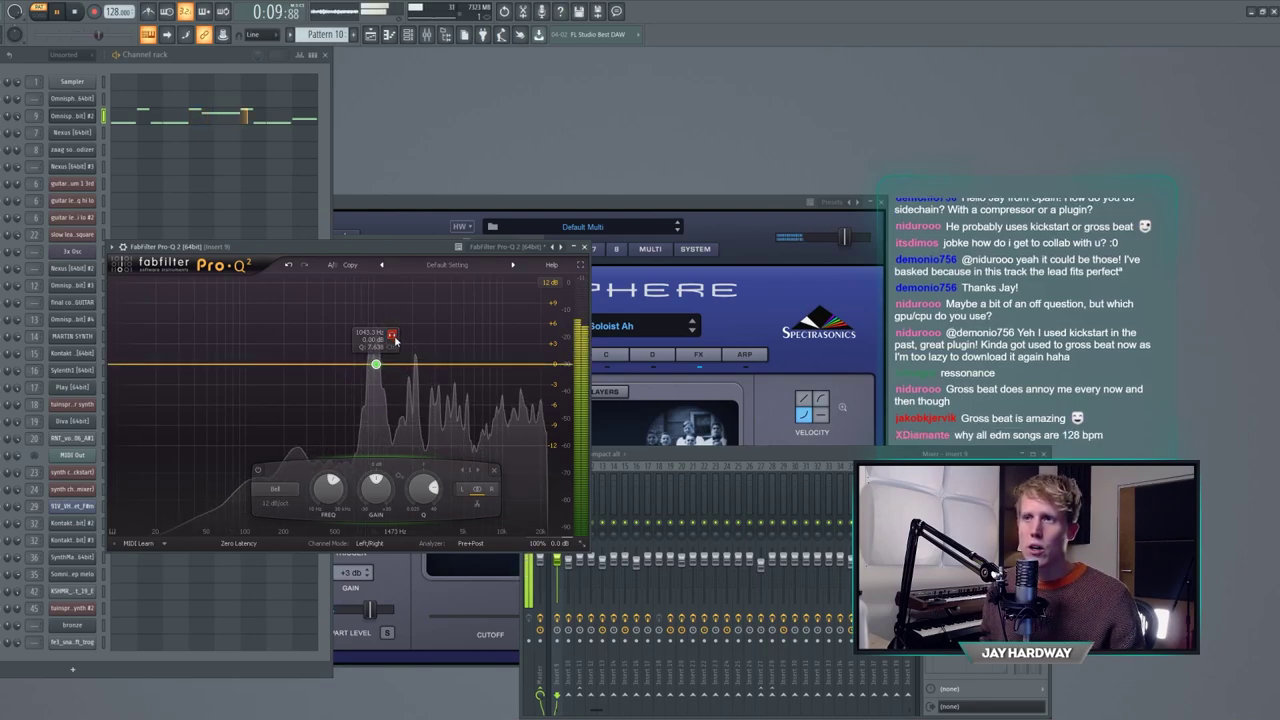
pyautogui.moveTo(395, 340); pyautogui.dragTo(532, 345)
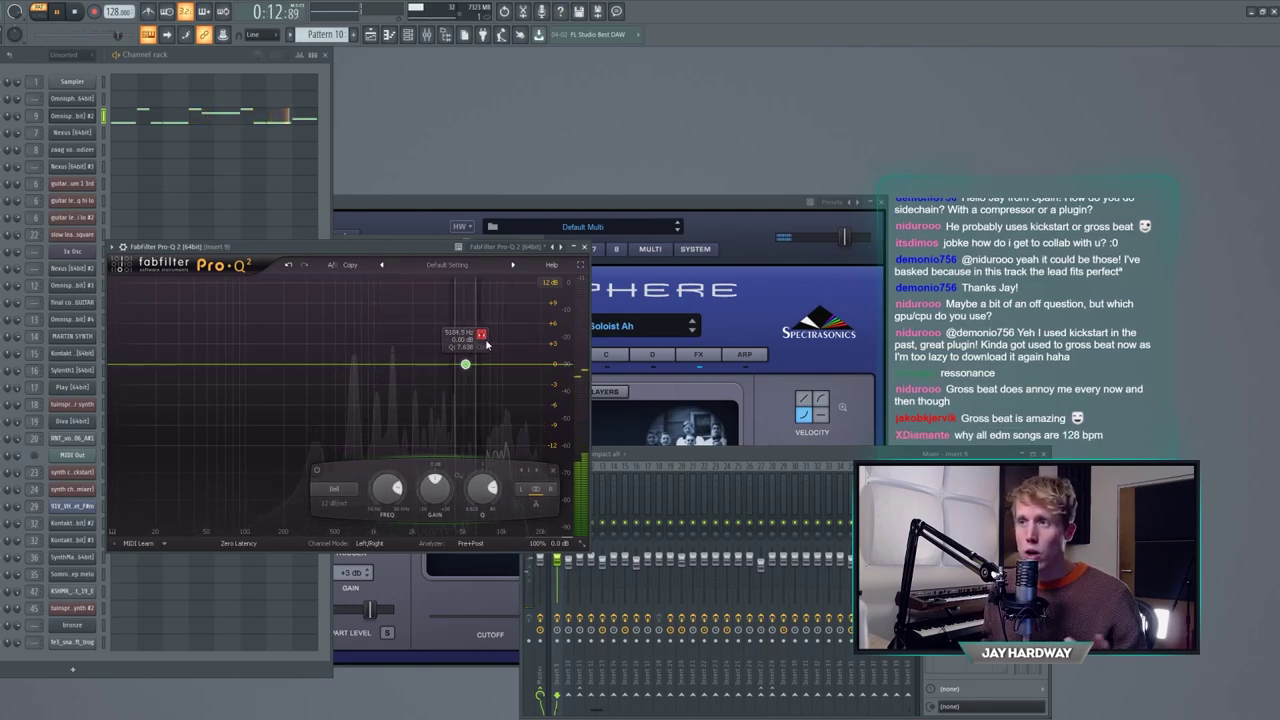
pyautogui.moveTo(446, 345); pyautogui.dragTo(396, 361)
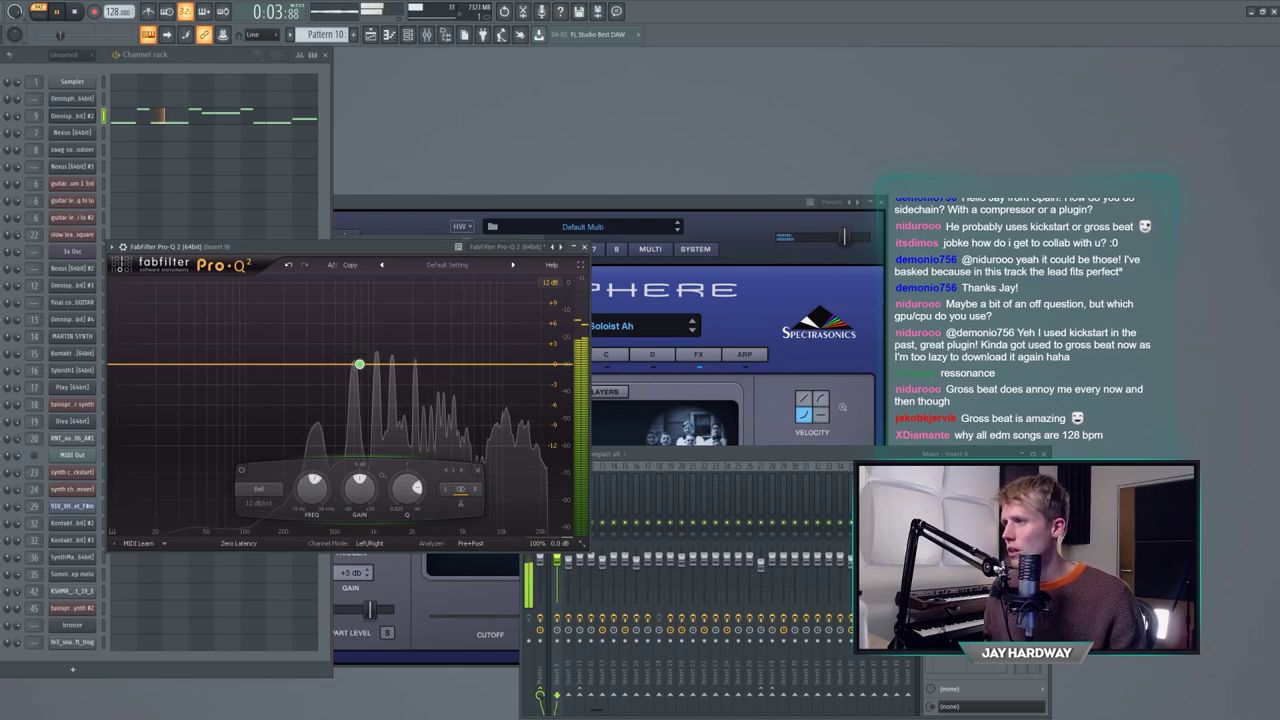
pyautogui.click(985, 508)
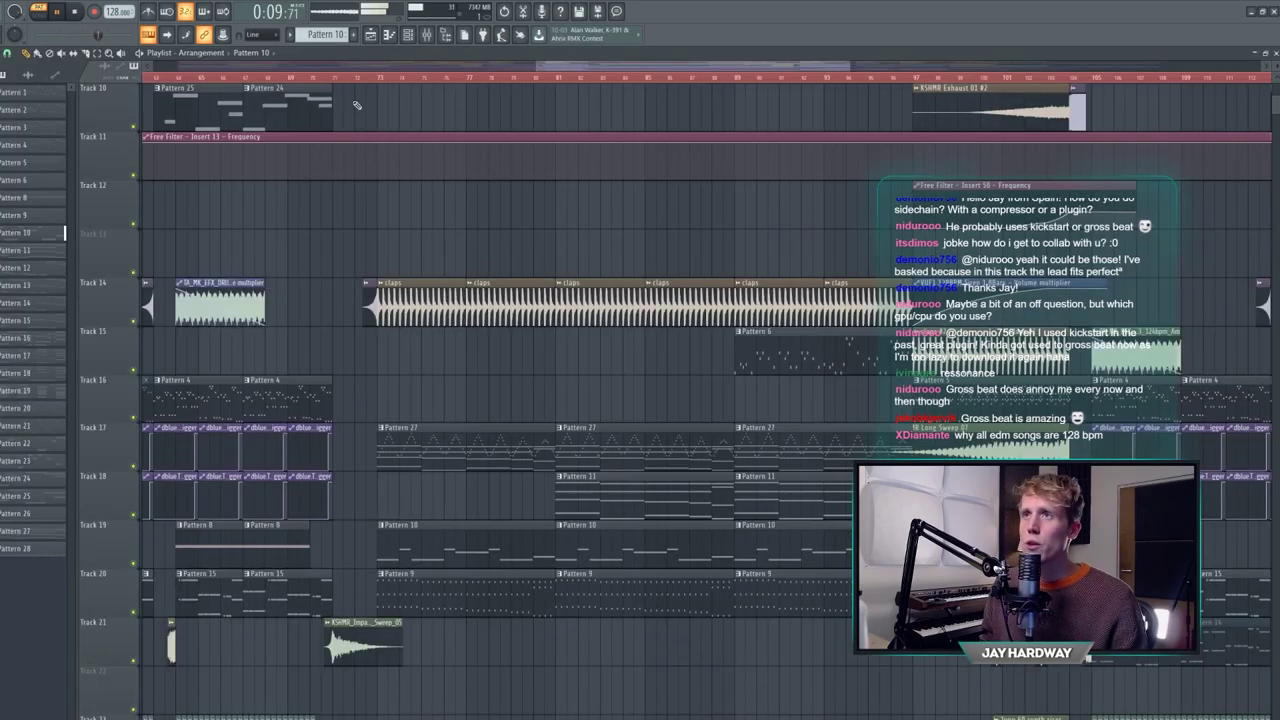
# - Select Pattern 9 on Track 20 and play it on its own, and return to the arrangement in the break
pyautogui.click(458, 583)
pyautogui.press('space')
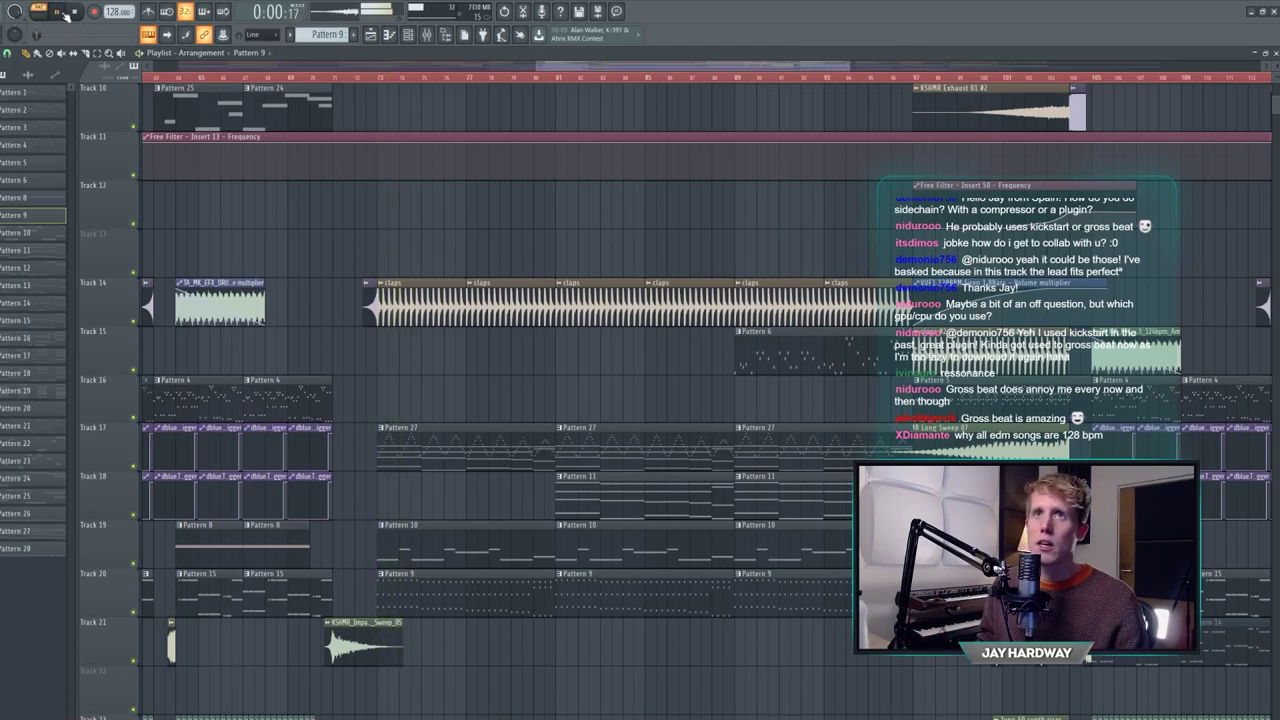
pyautogui.press('space')
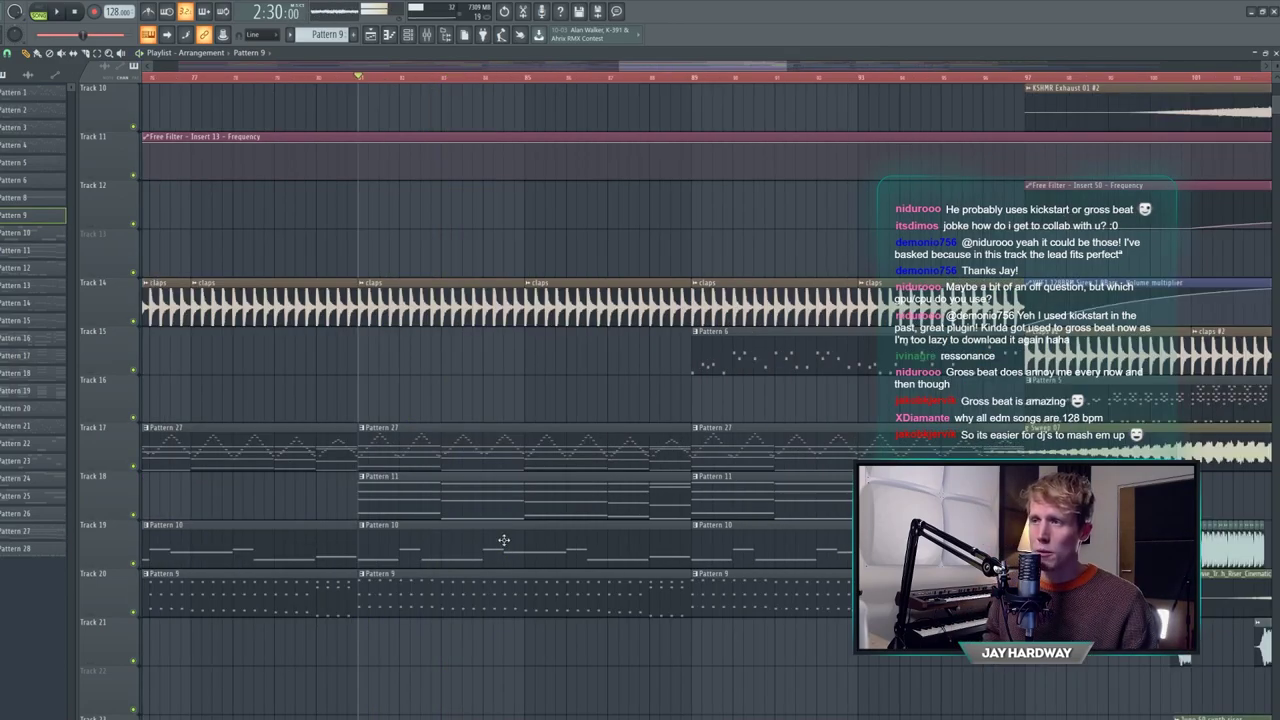
# - Play the arrangement from bar 89 in the break while looking through the pattern, clap, riser and automation tracks
pyautogui.scroll(-3, 698, 96)
pyautogui.click(692, 78)
pyautogui.press('space')
pyautogui.scroll(-1, 837, 508)
pyautogui.scroll(2, 832, 512)
pyautogui.scroll(-4, 806, 528)
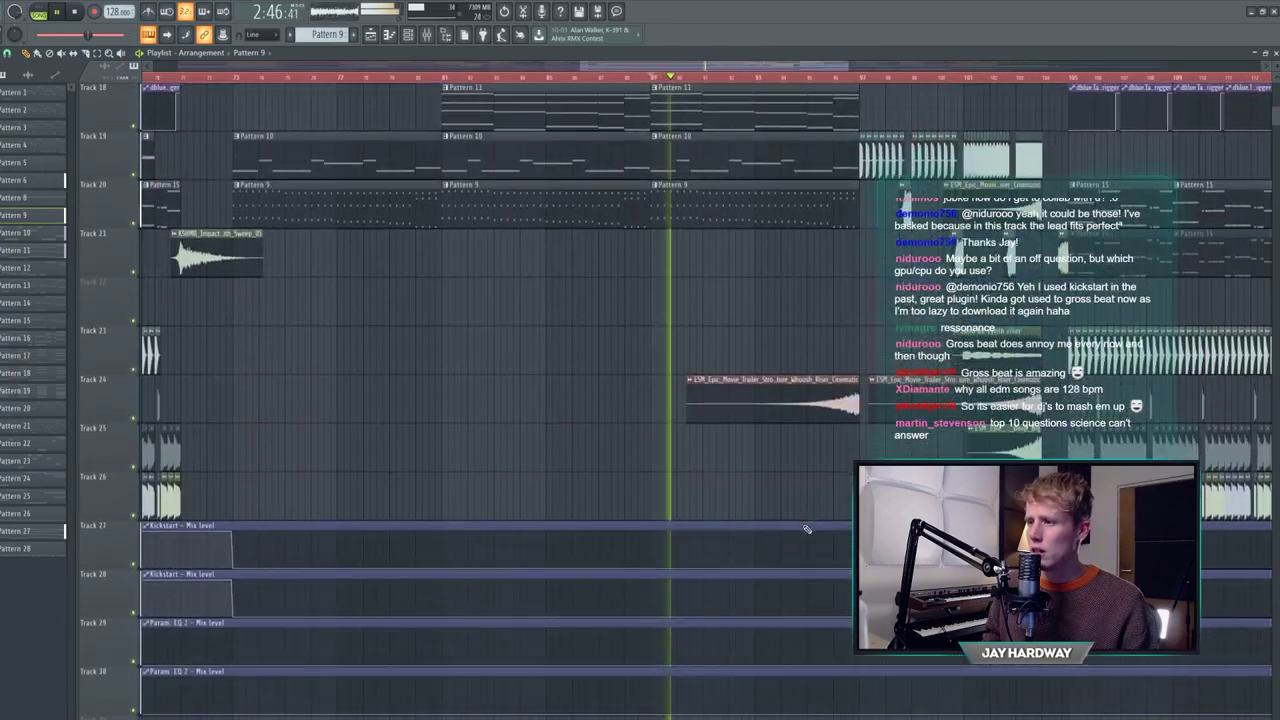
pyautogui.scroll(5, 829, 490)
pyautogui.scroll(6, 829, 477)
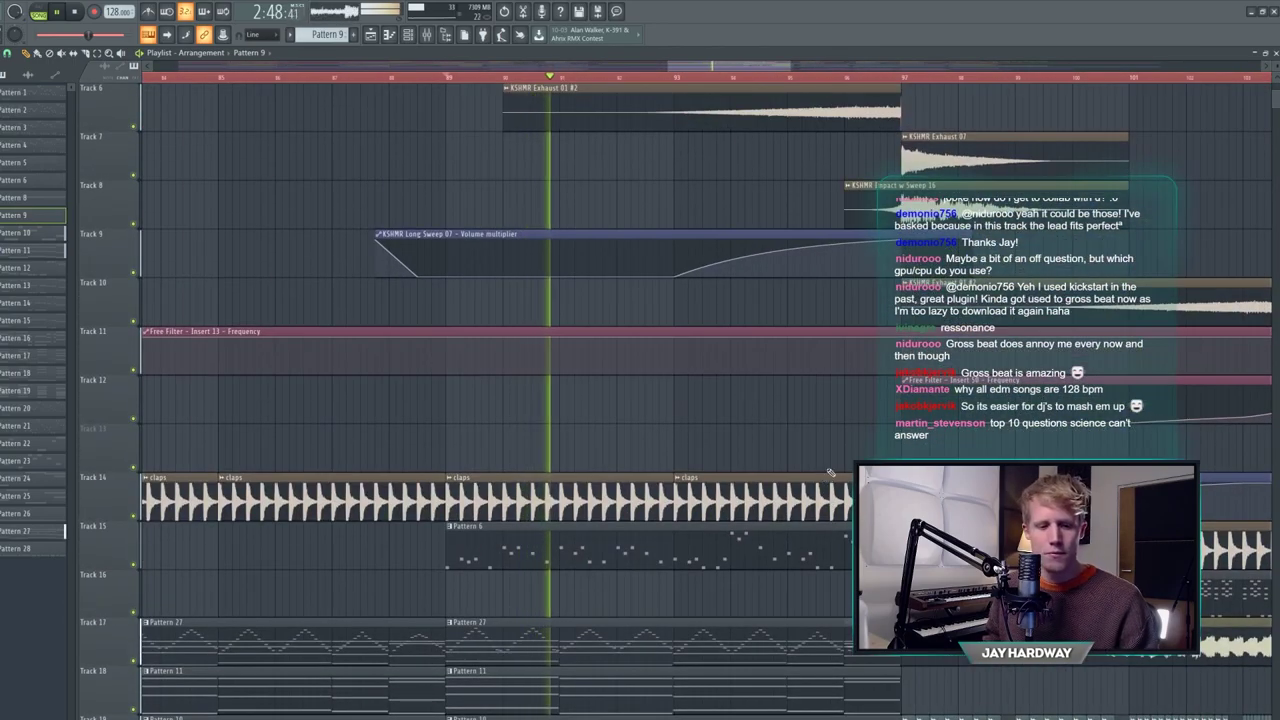
# - Stop playback and play the transition around bar 97, at the end of the break
pyautogui.press('space')
pyautogui.scroll(-4, 897, 100)
pyautogui.click(896, 78)
pyautogui.press('space')
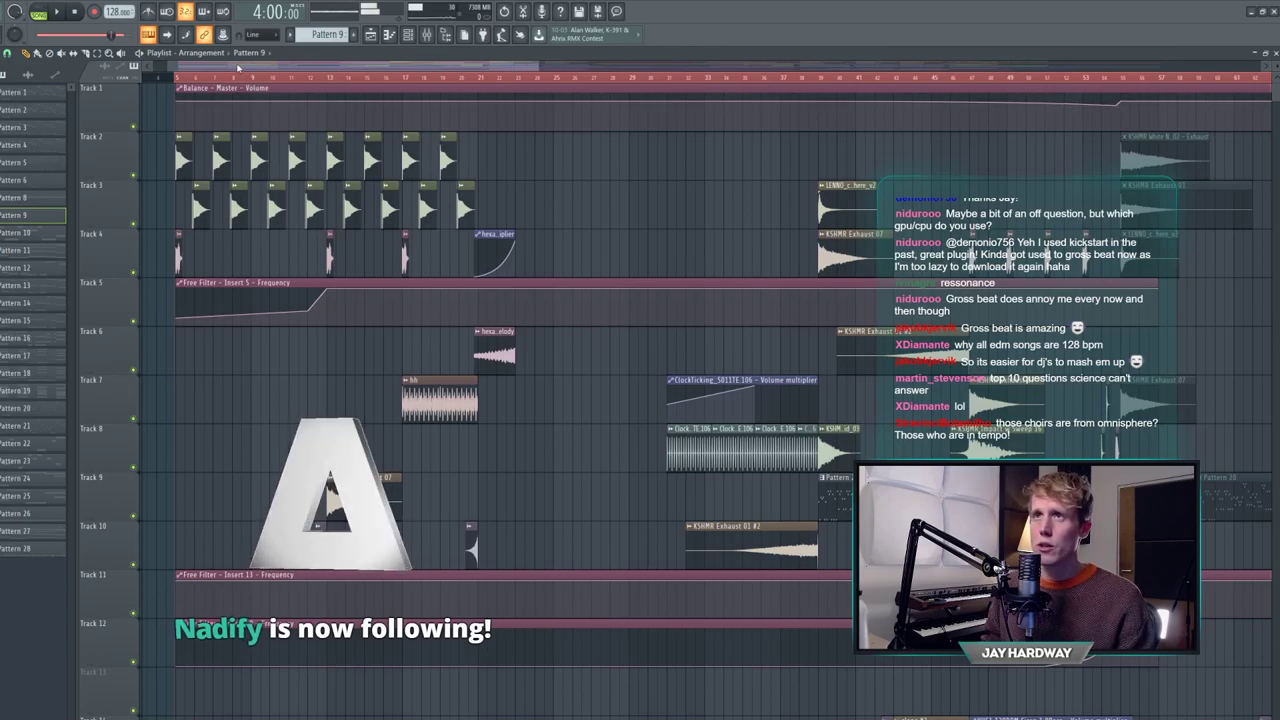
# - Return to the track's beginning and play the intro, viewing its drum clips and automation tracks
pyautogui.moveTo(238, 68); pyautogui.dragTo(233, 68)
pyautogui.click(231, 79)
pyautogui.press('space')
pyautogui.scroll(4, 203, 348)
pyautogui.scroll(-8, 211, 352)
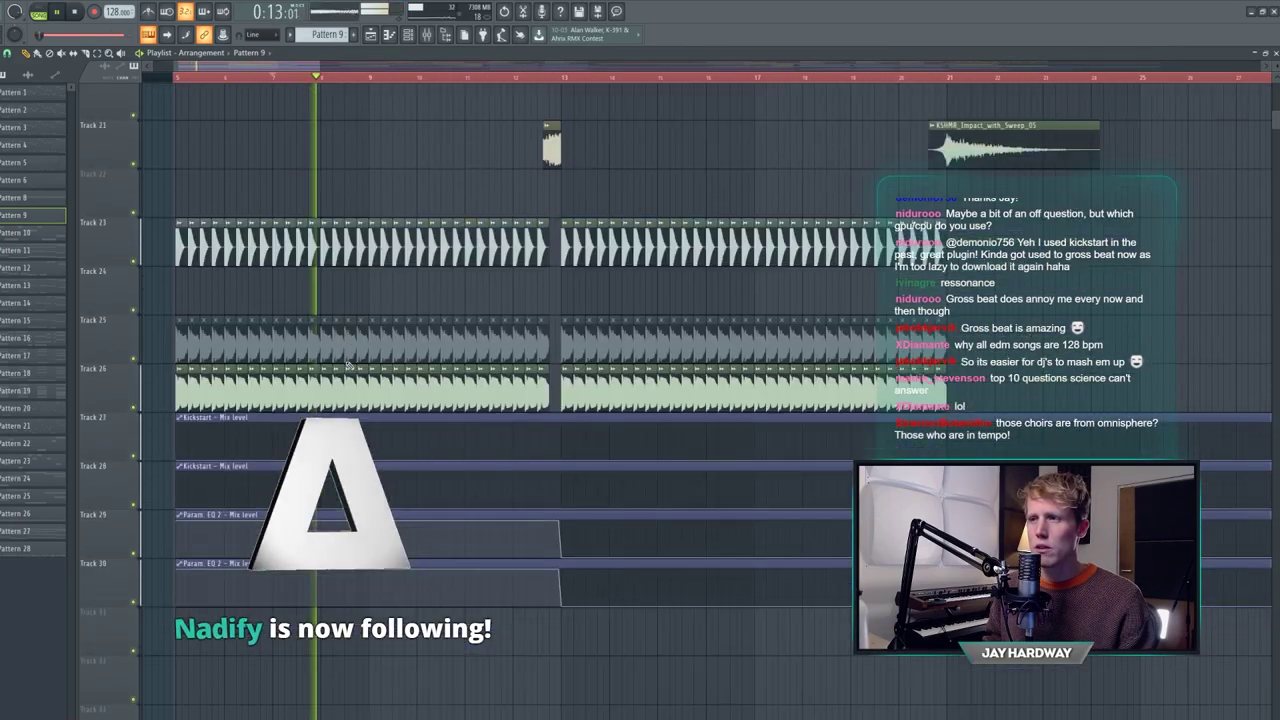
# - Play the intro's transition from just before bar 13 to hear the impact and noise effects, and stop playback
pyautogui.scroll(3, 448, 332)
pyautogui.scroll(3, 448, 331)
pyautogui.click(546, 77)
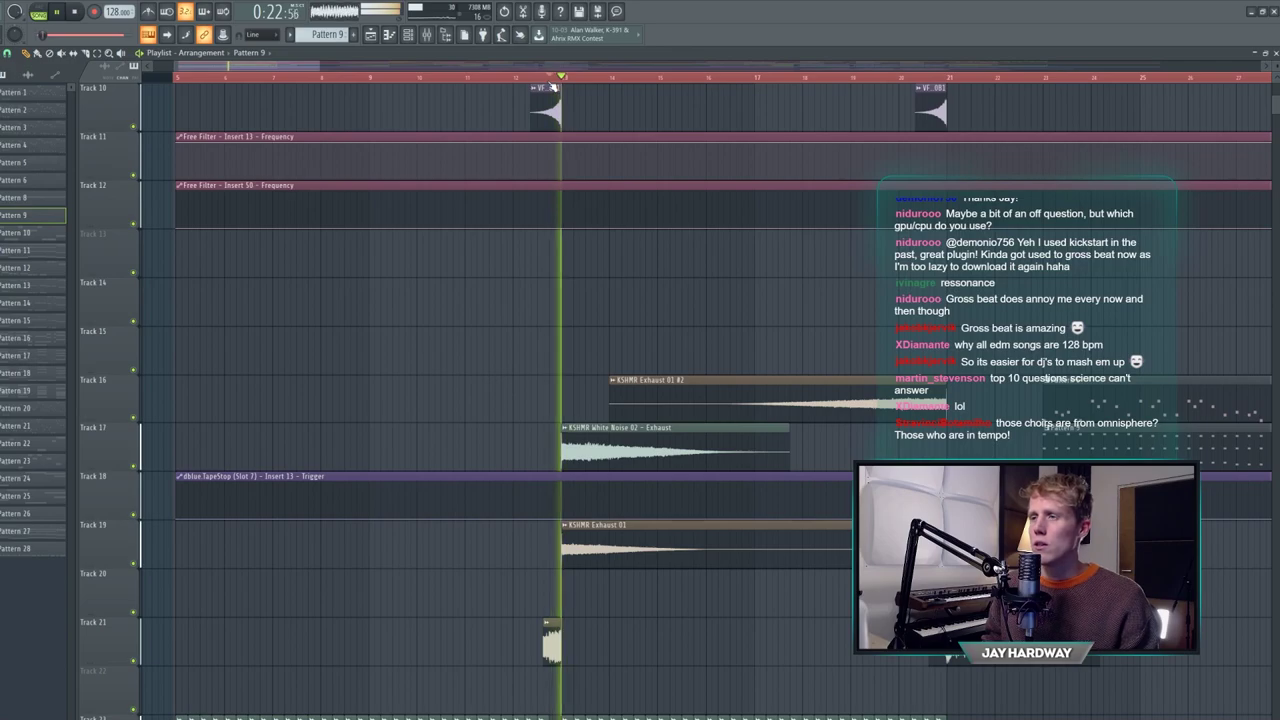
pyautogui.scroll(-3, 526, 249)
pyautogui.scroll(4, 528, 252)
pyautogui.press('space')
# - Show the mixer and move it clear of the webcam area, and close the playlist and the open plugin windows
pyautogui.scroll(-3, 535, 263)
pyautogui.click(427, 35)
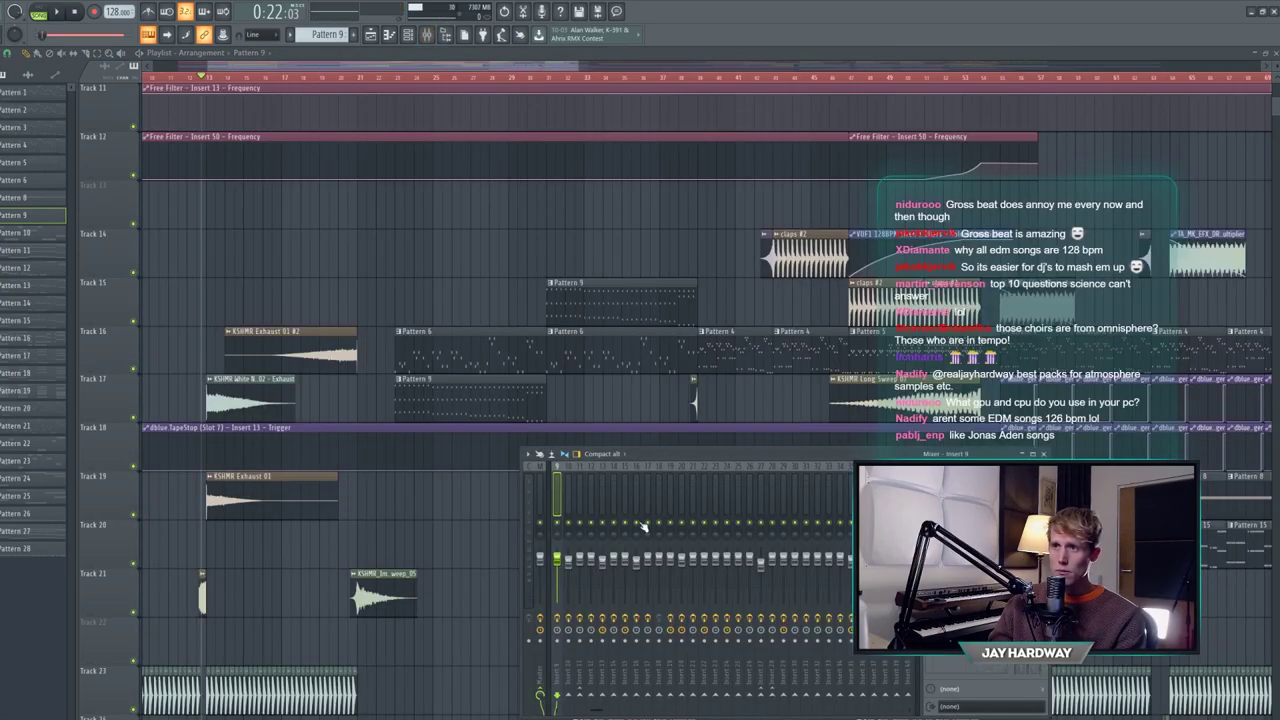
pyautogui.moveTo(690, 453); pyautogui.dragTo(395, 302)
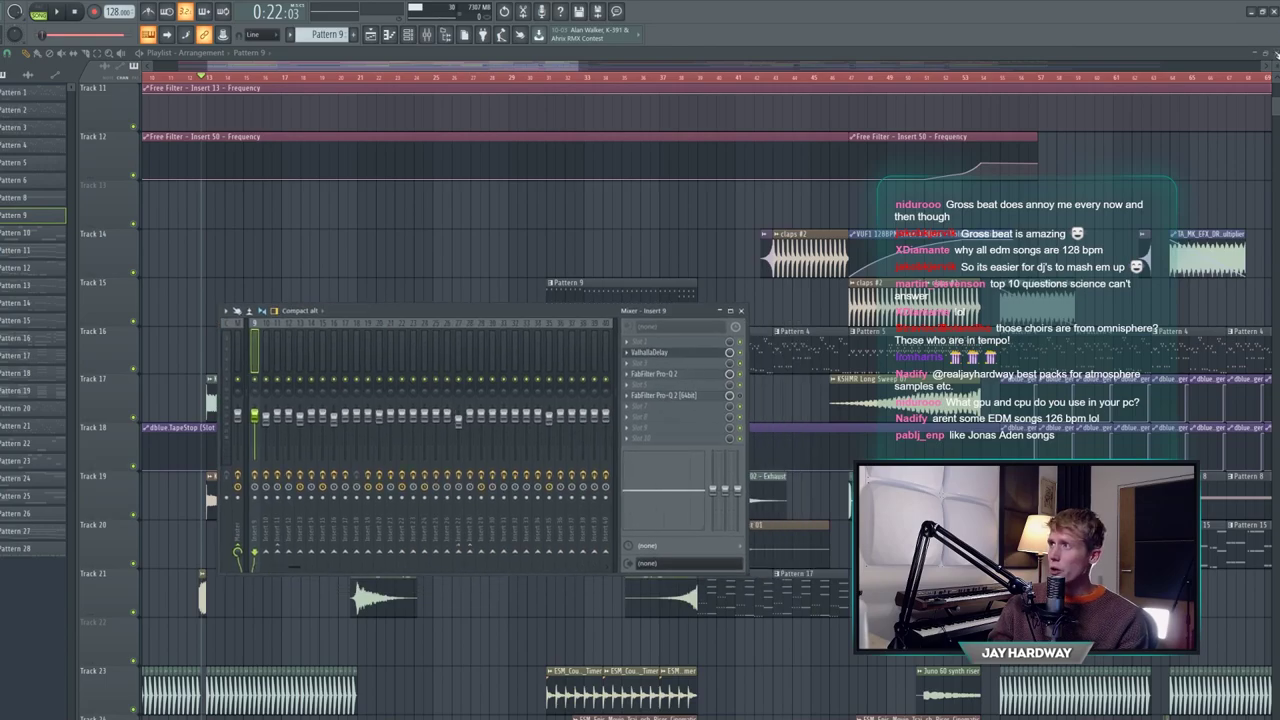
pyautogui.click(1276, 53)
pyautogui.click(881, 202)
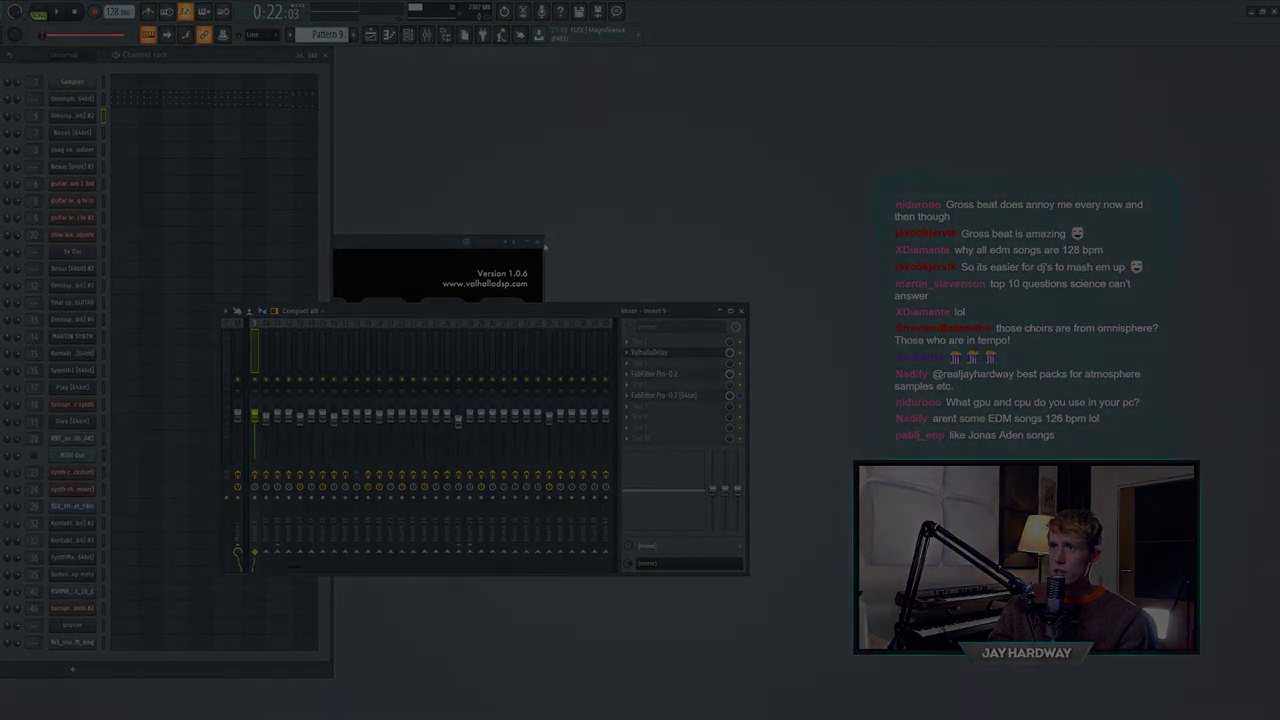
pyautogui.click(540, 243)
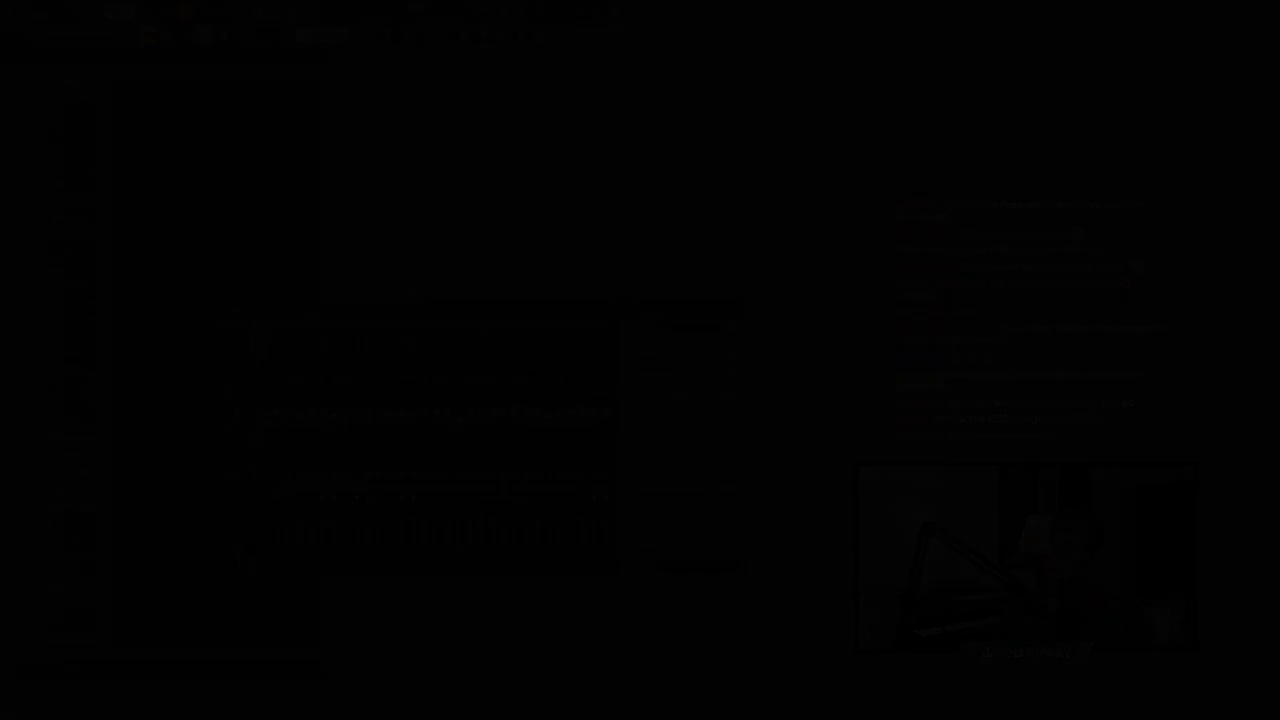